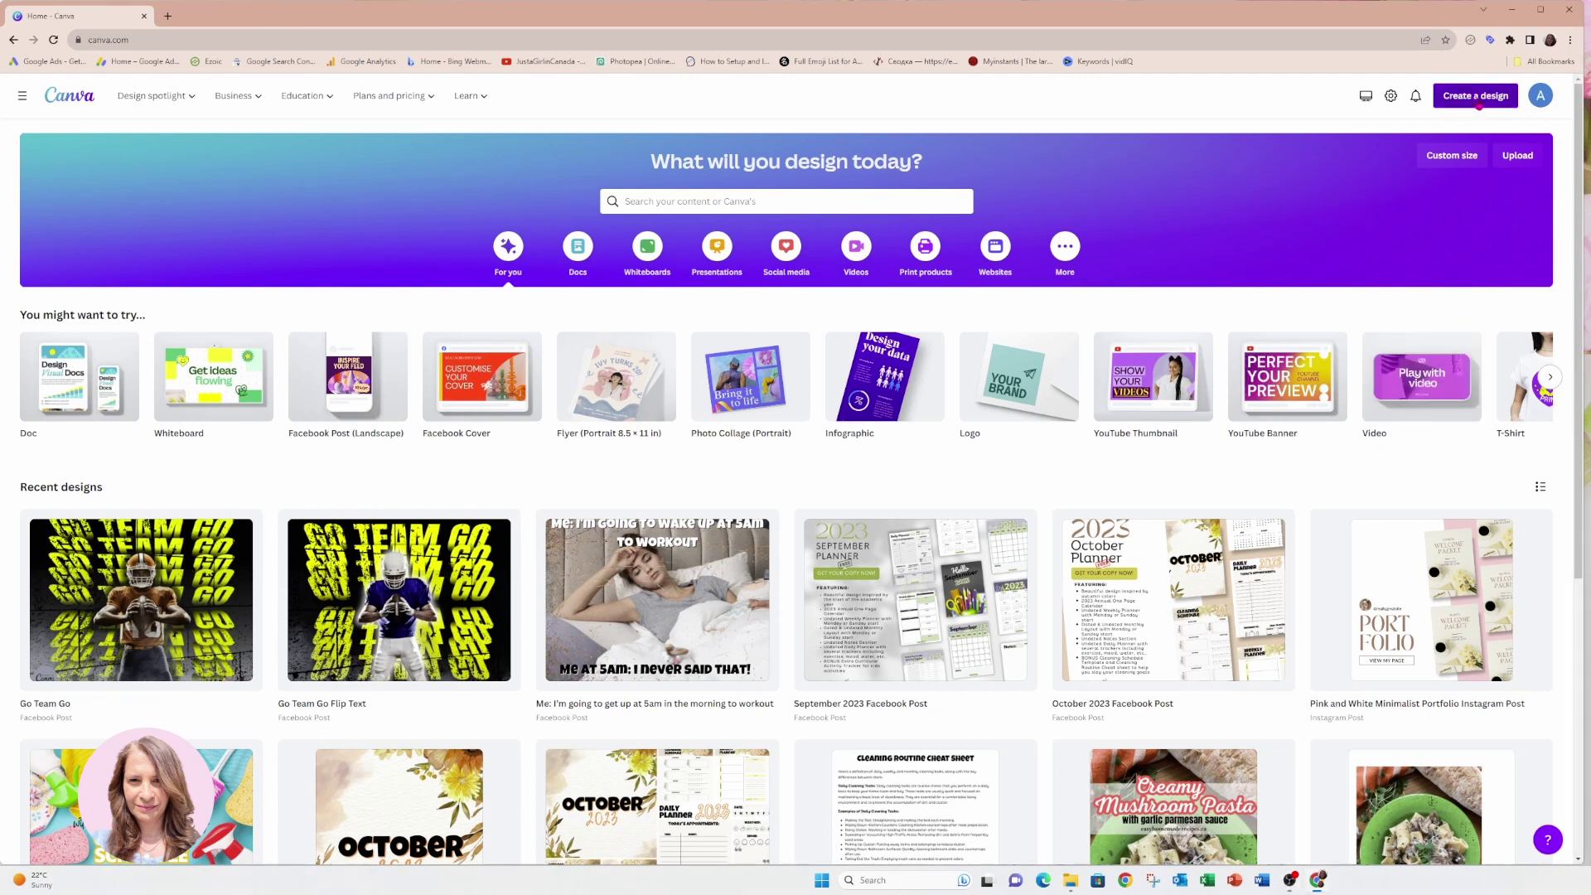
Create a new blank Invitation (Portrait) design found by searching 'invitation'.
left_click(1478, 106)
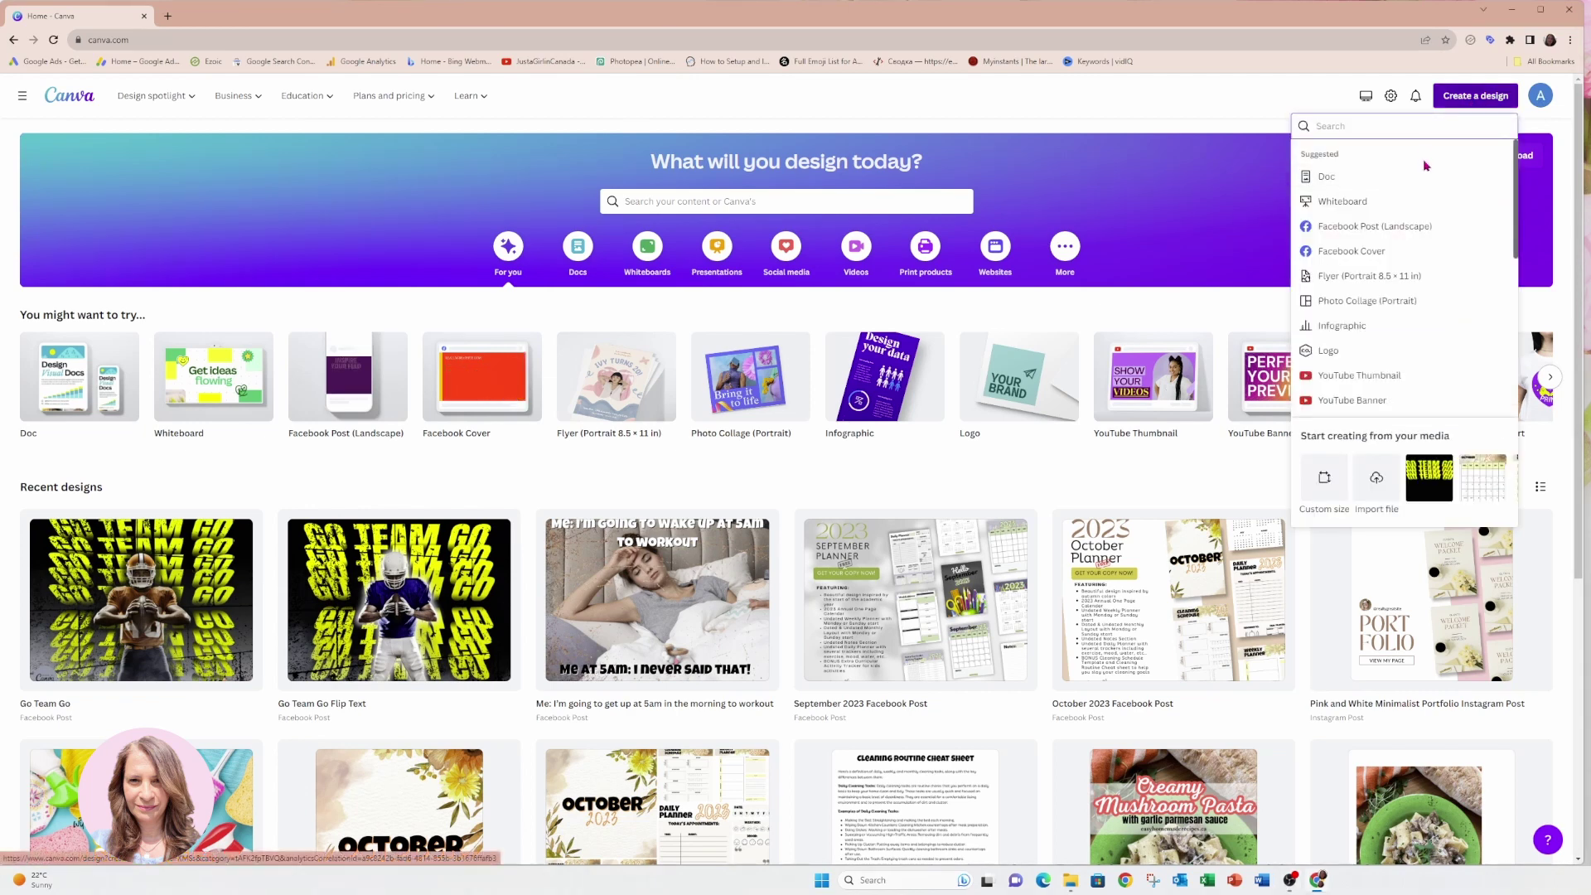
type("invitation")
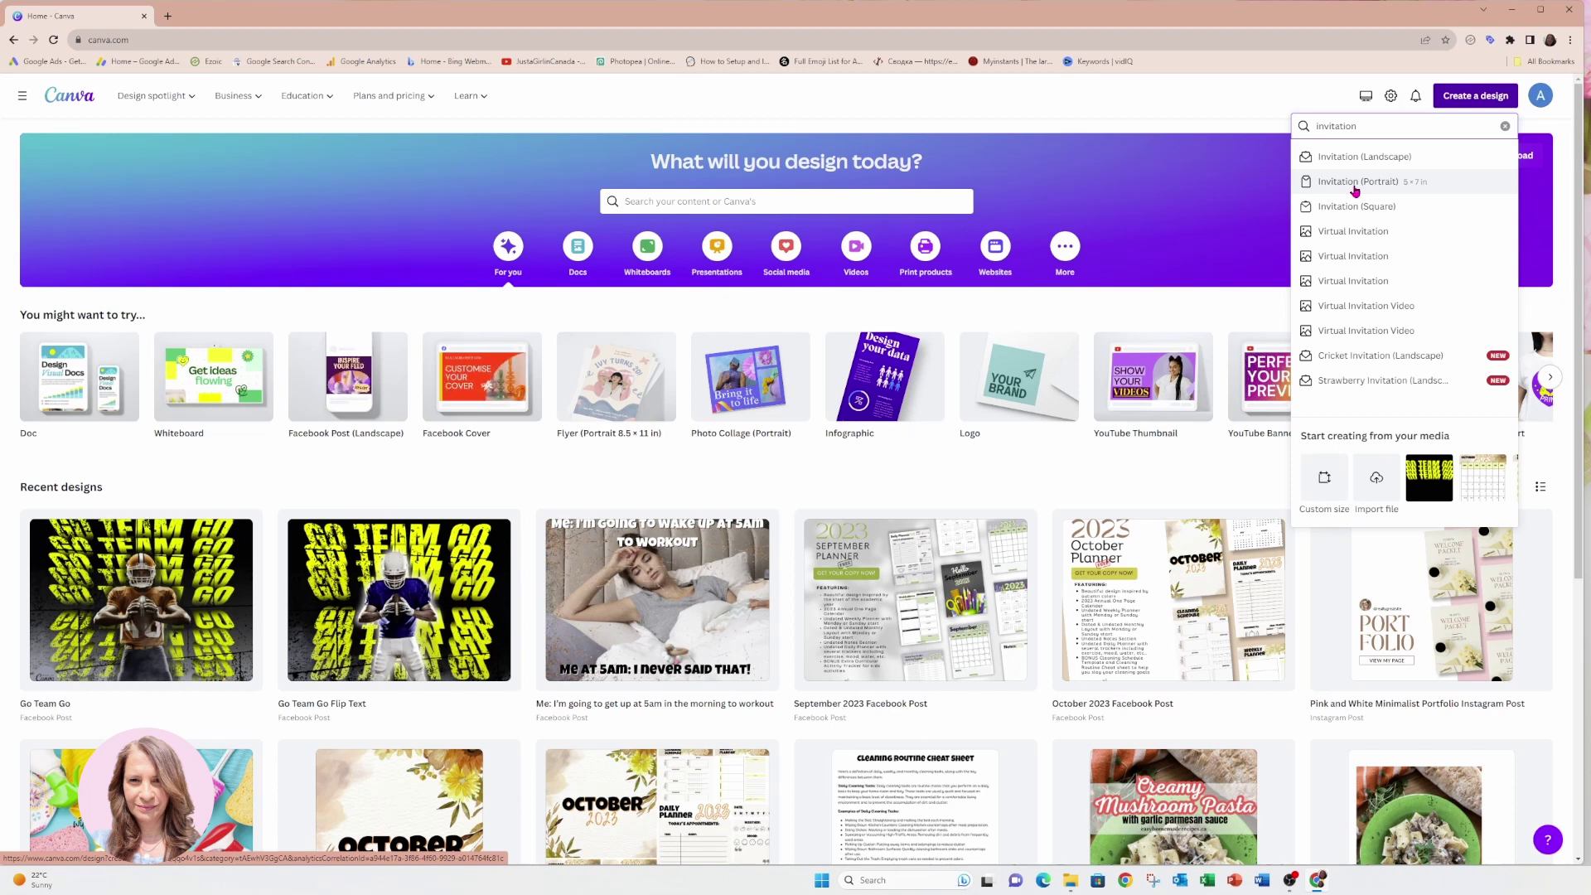
left_click(1356, 183)
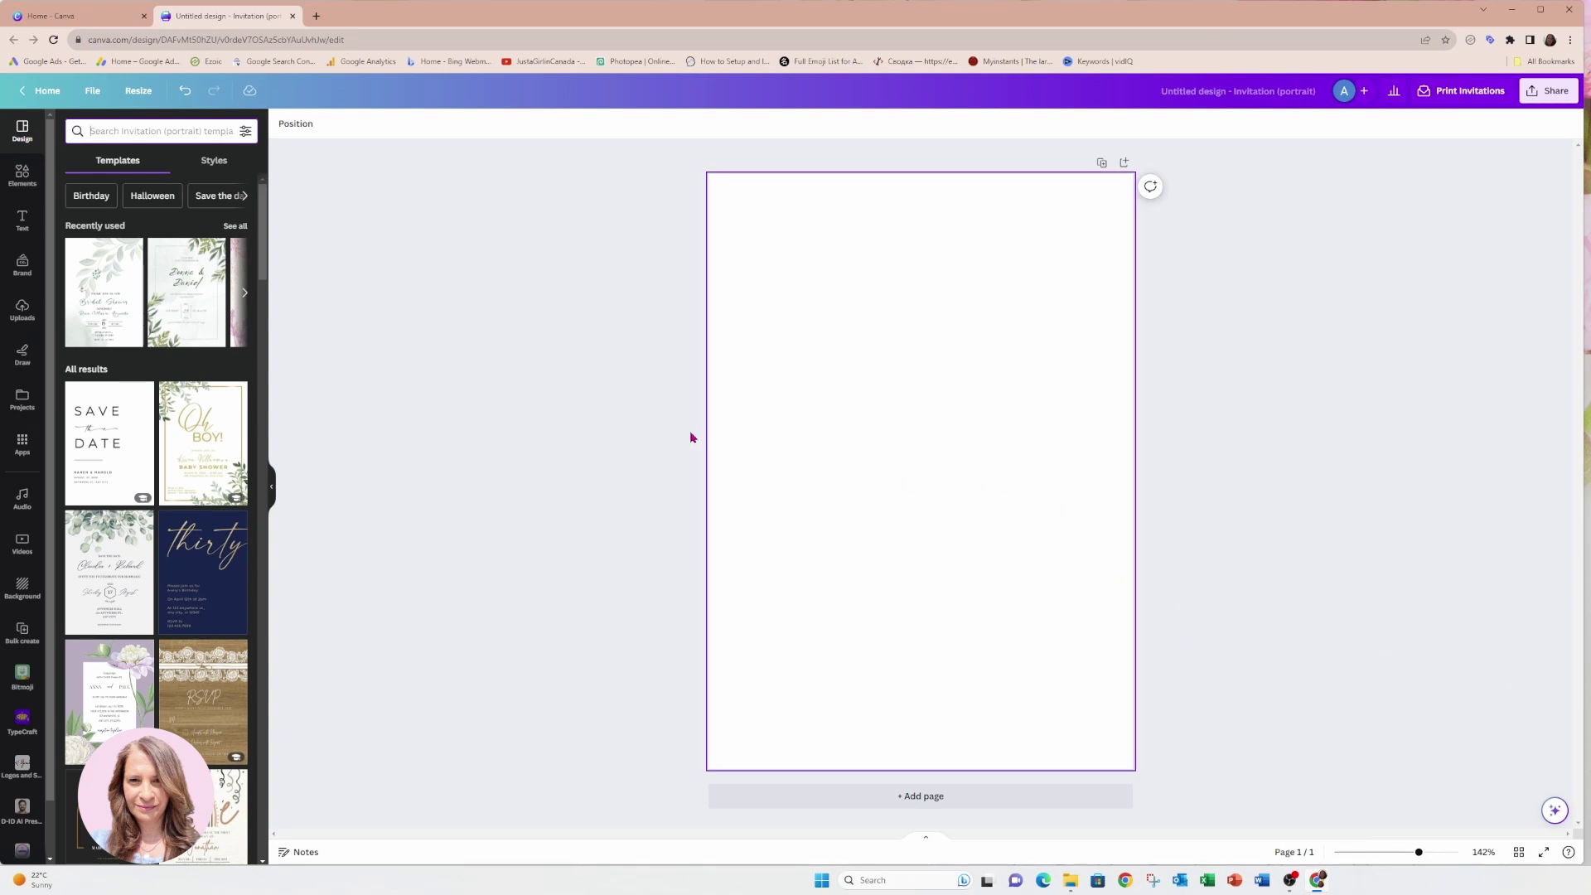
Apply the Blue Watercolor Aesthetic Wedding Invitation template and its Twister/Quicksand template style.
left_click(155, 131)
type("wedding invitations")
key("Return")
left_click(144, 312)
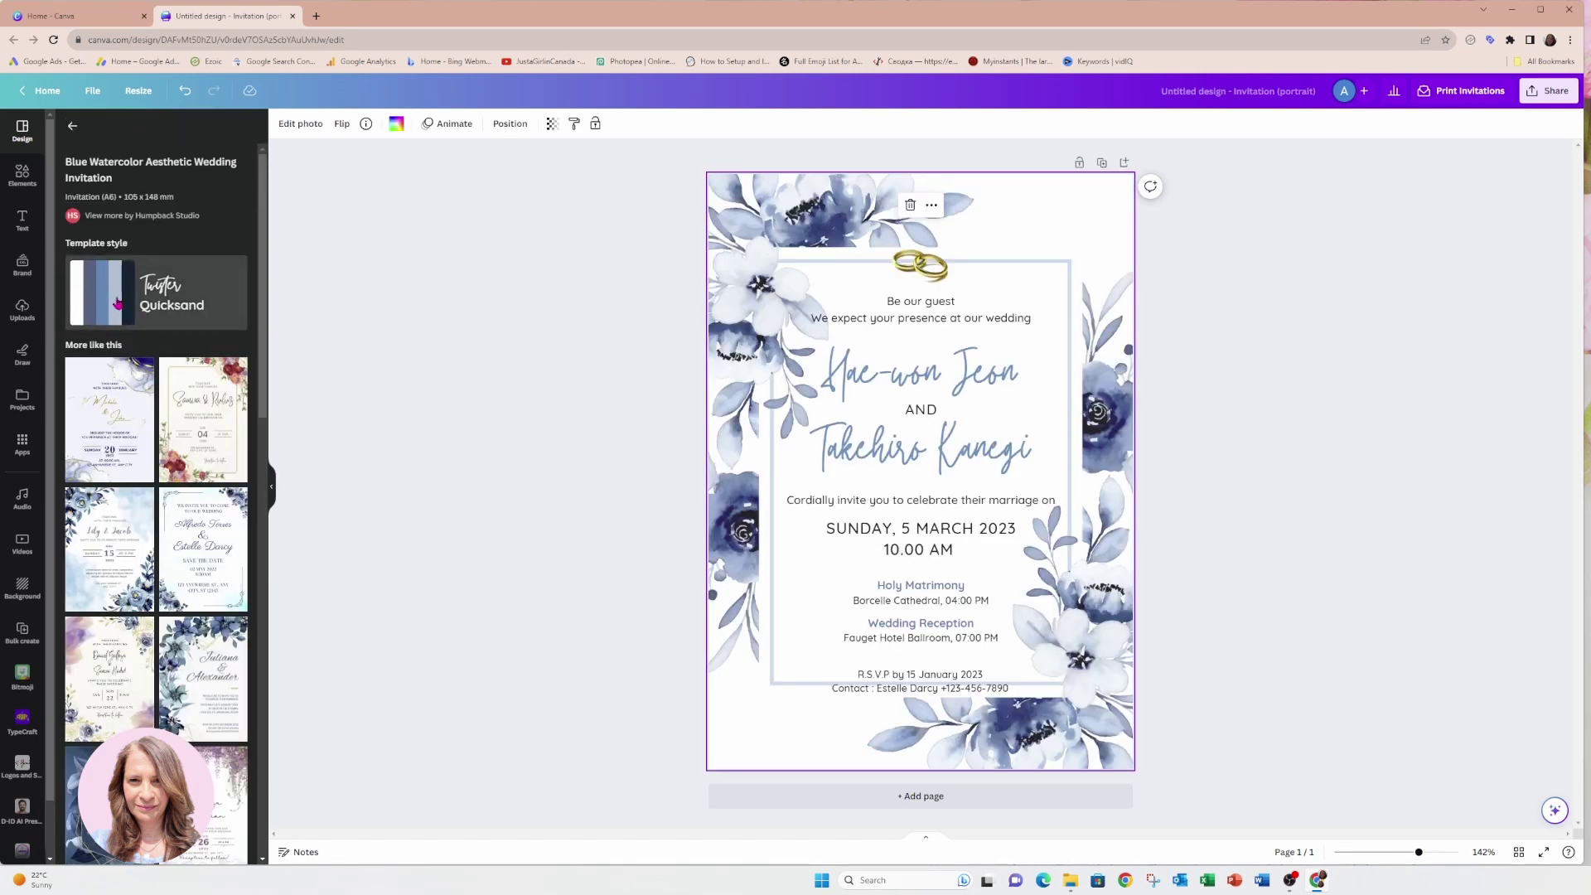
left_click(112, 301)
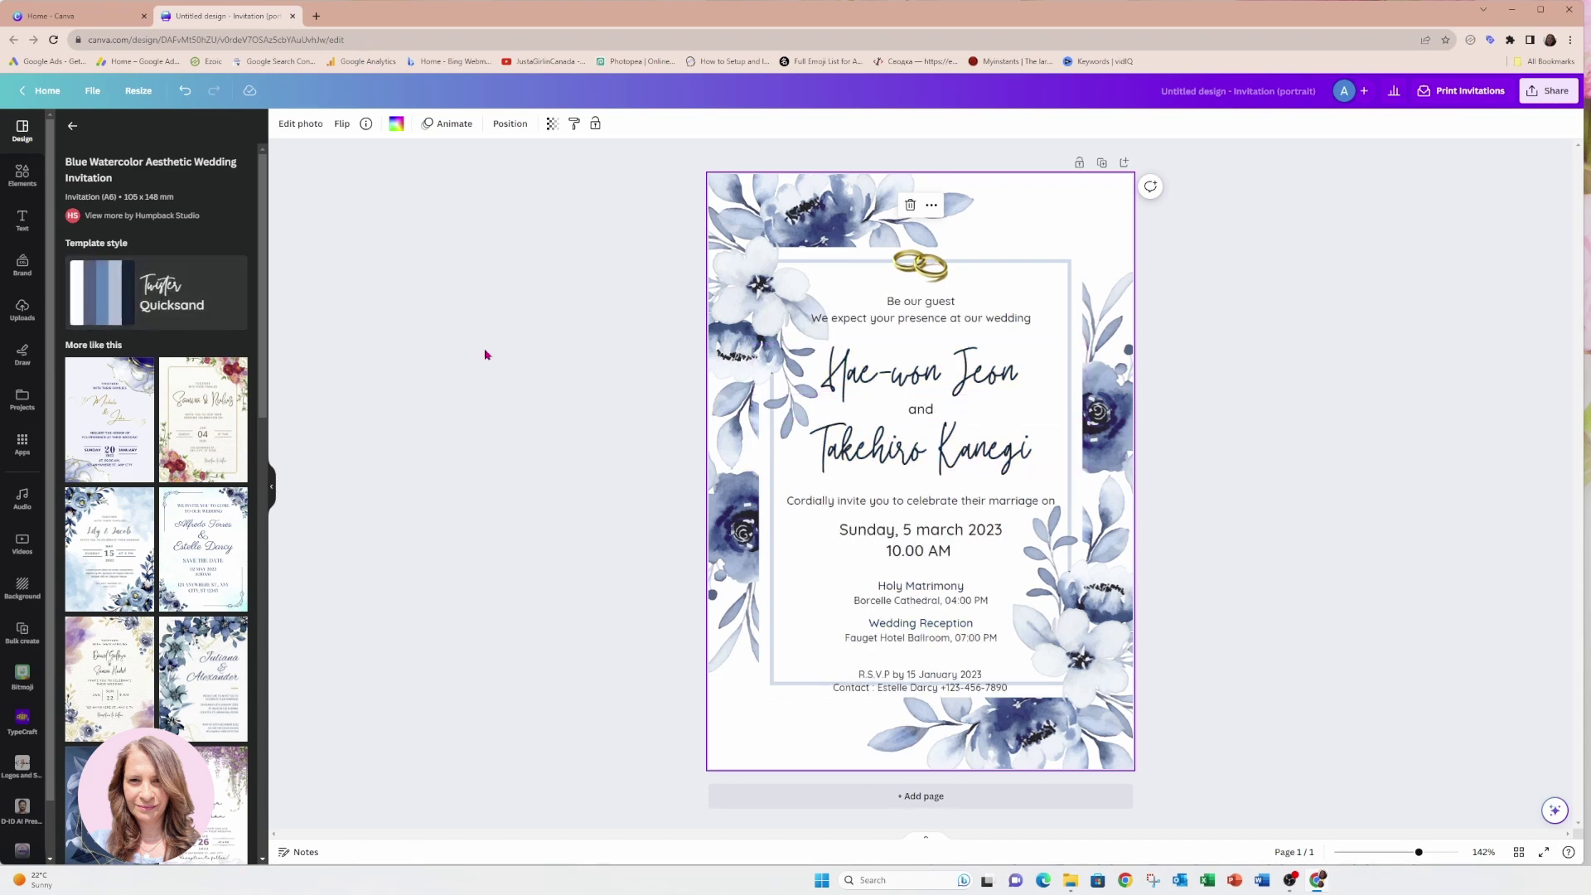
Shuffle the template style's colour schemes until the invitation background is dark navy.
left_click(119, 300)
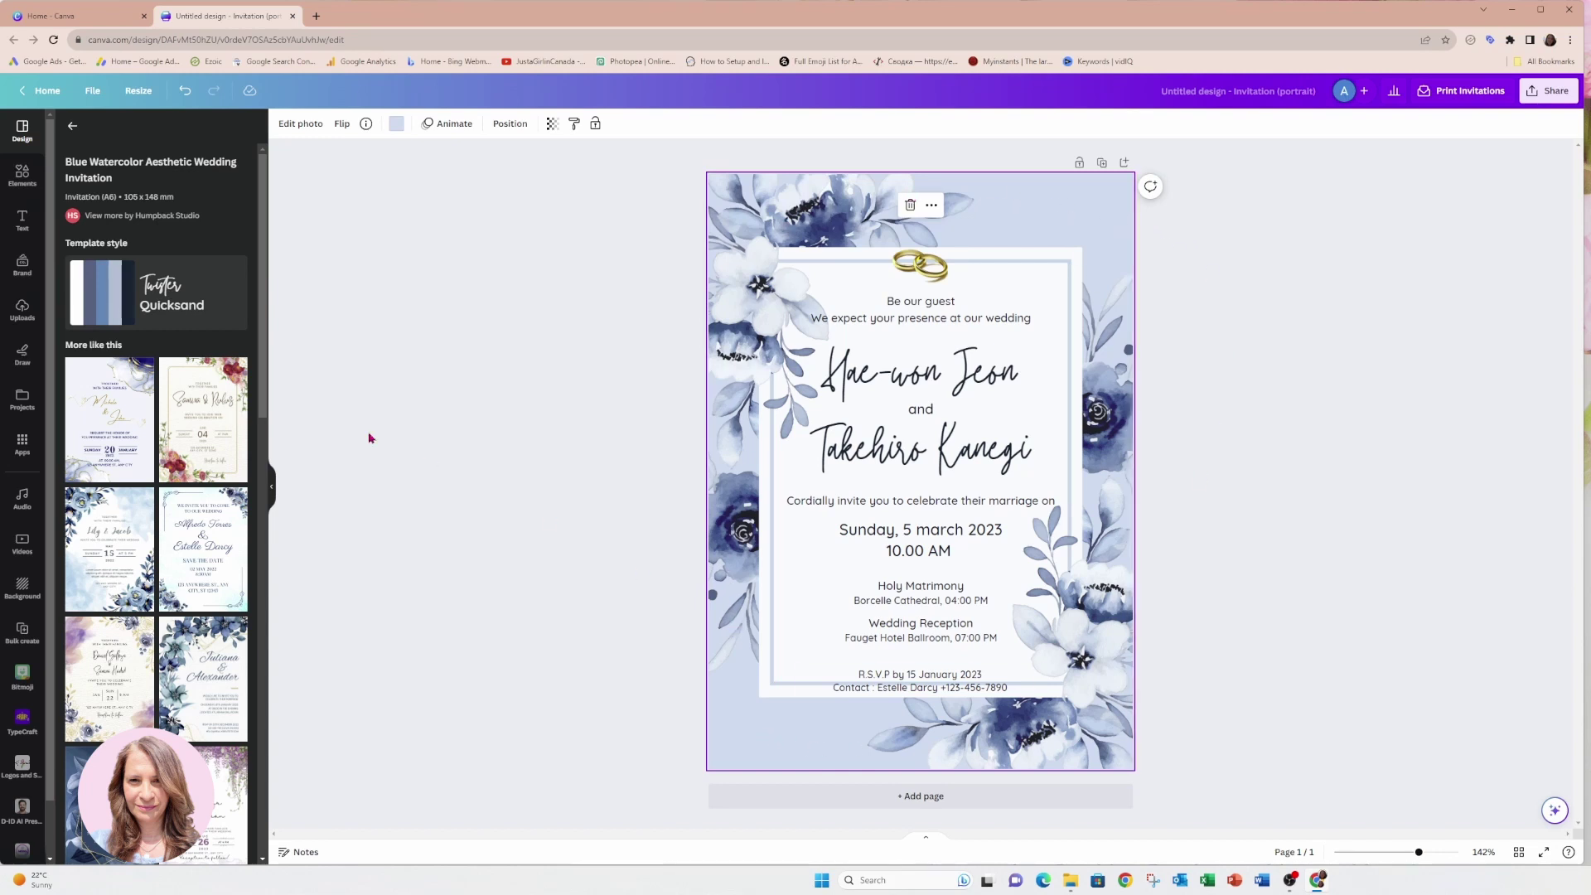
left_click(162, 302)
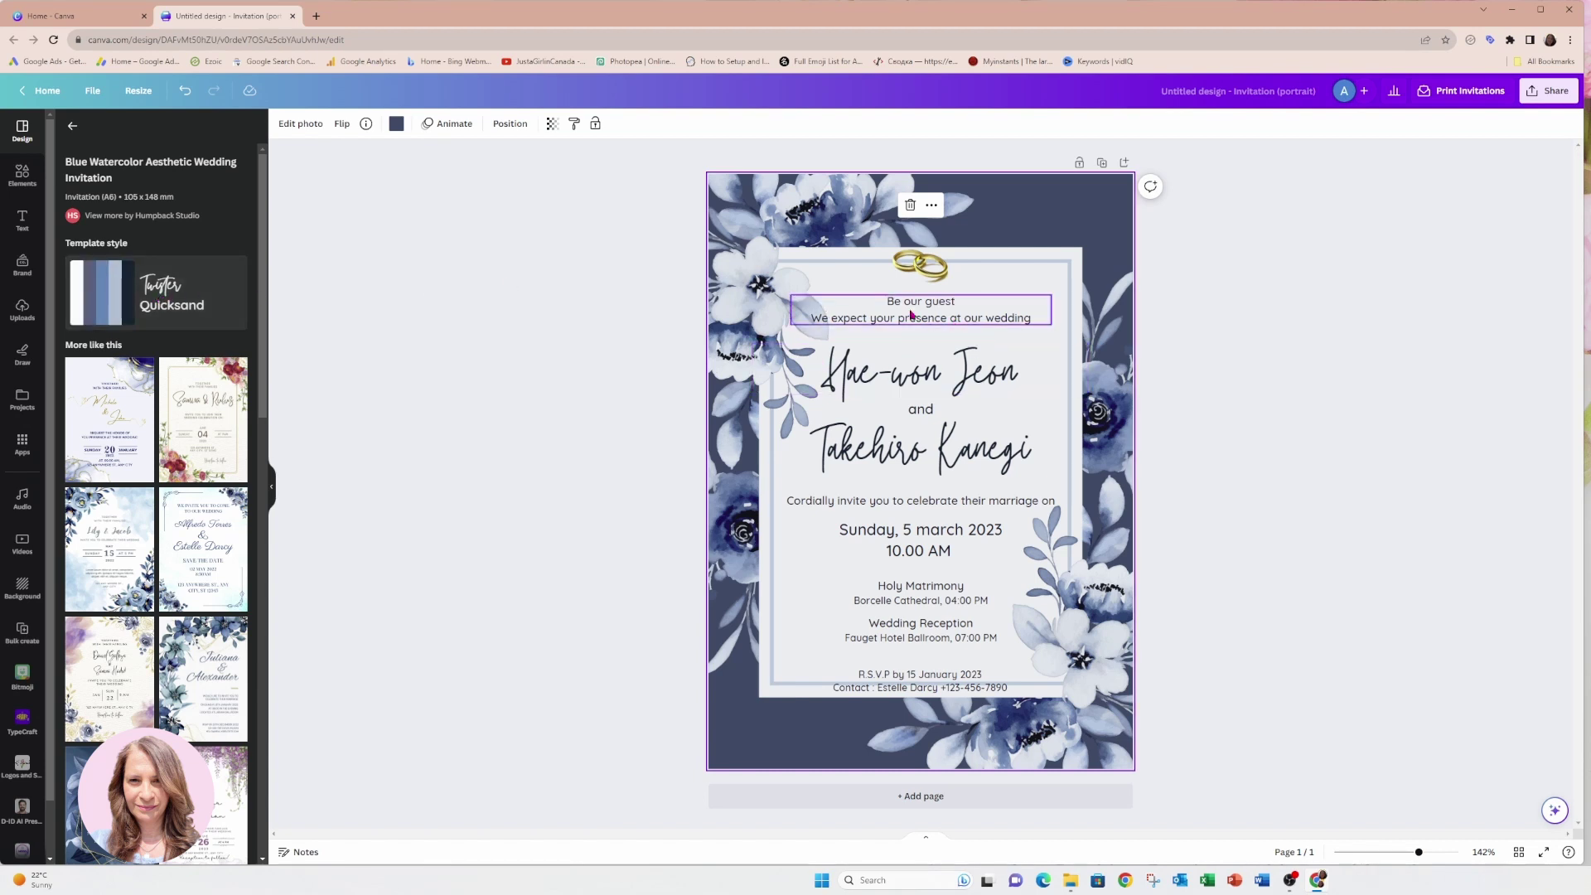
left_click(872, 379)
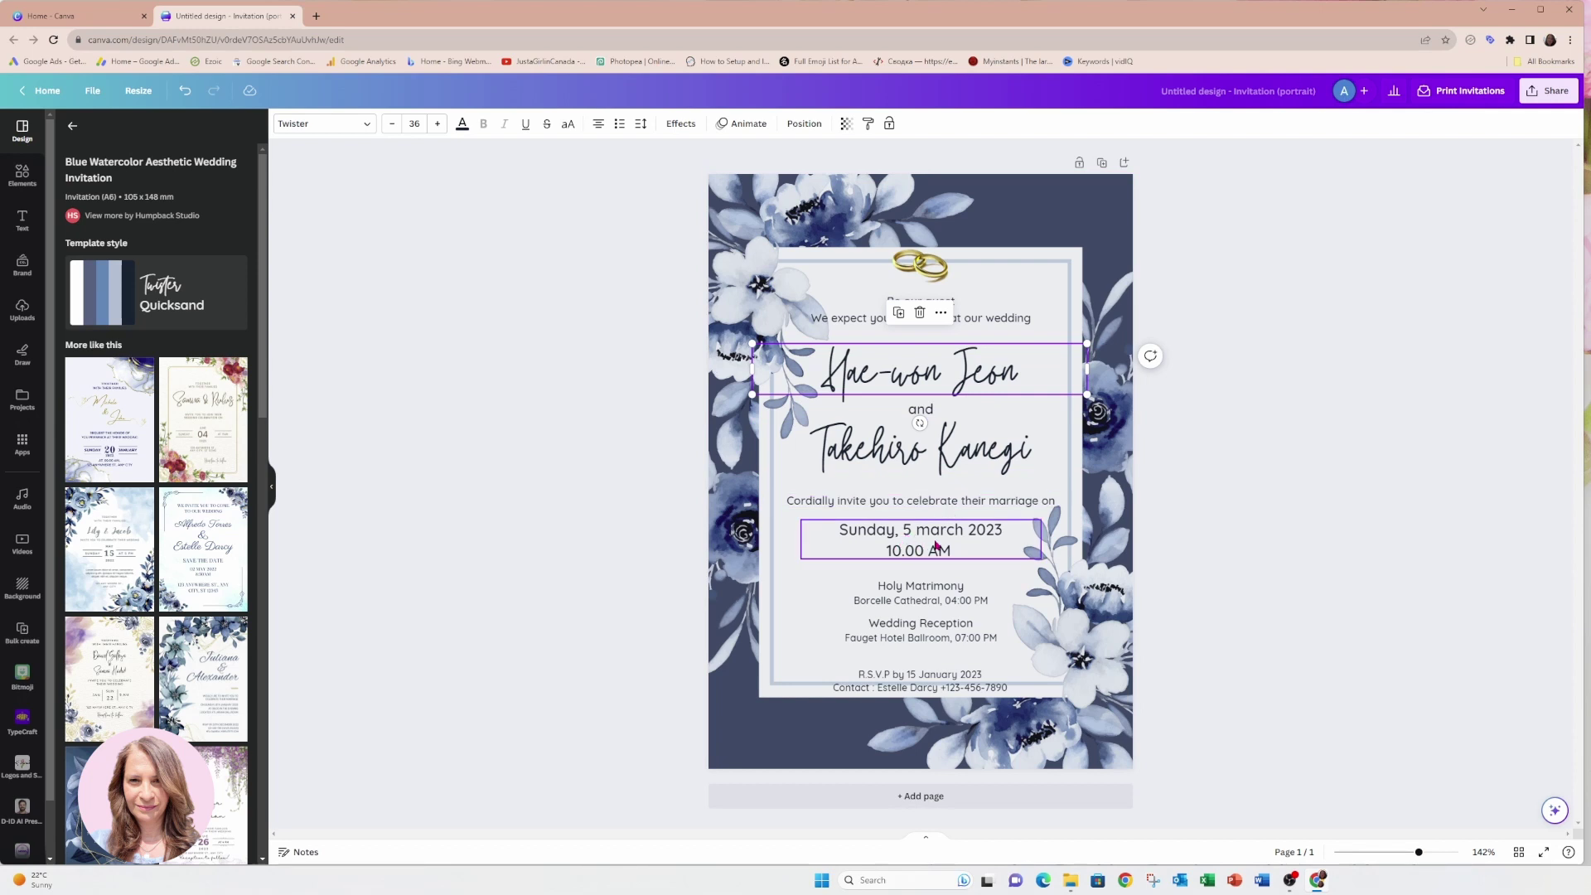
Overwrite both partners' name text boxes with the couple's own full names, keeping Twister script.
double_click(922, 372)
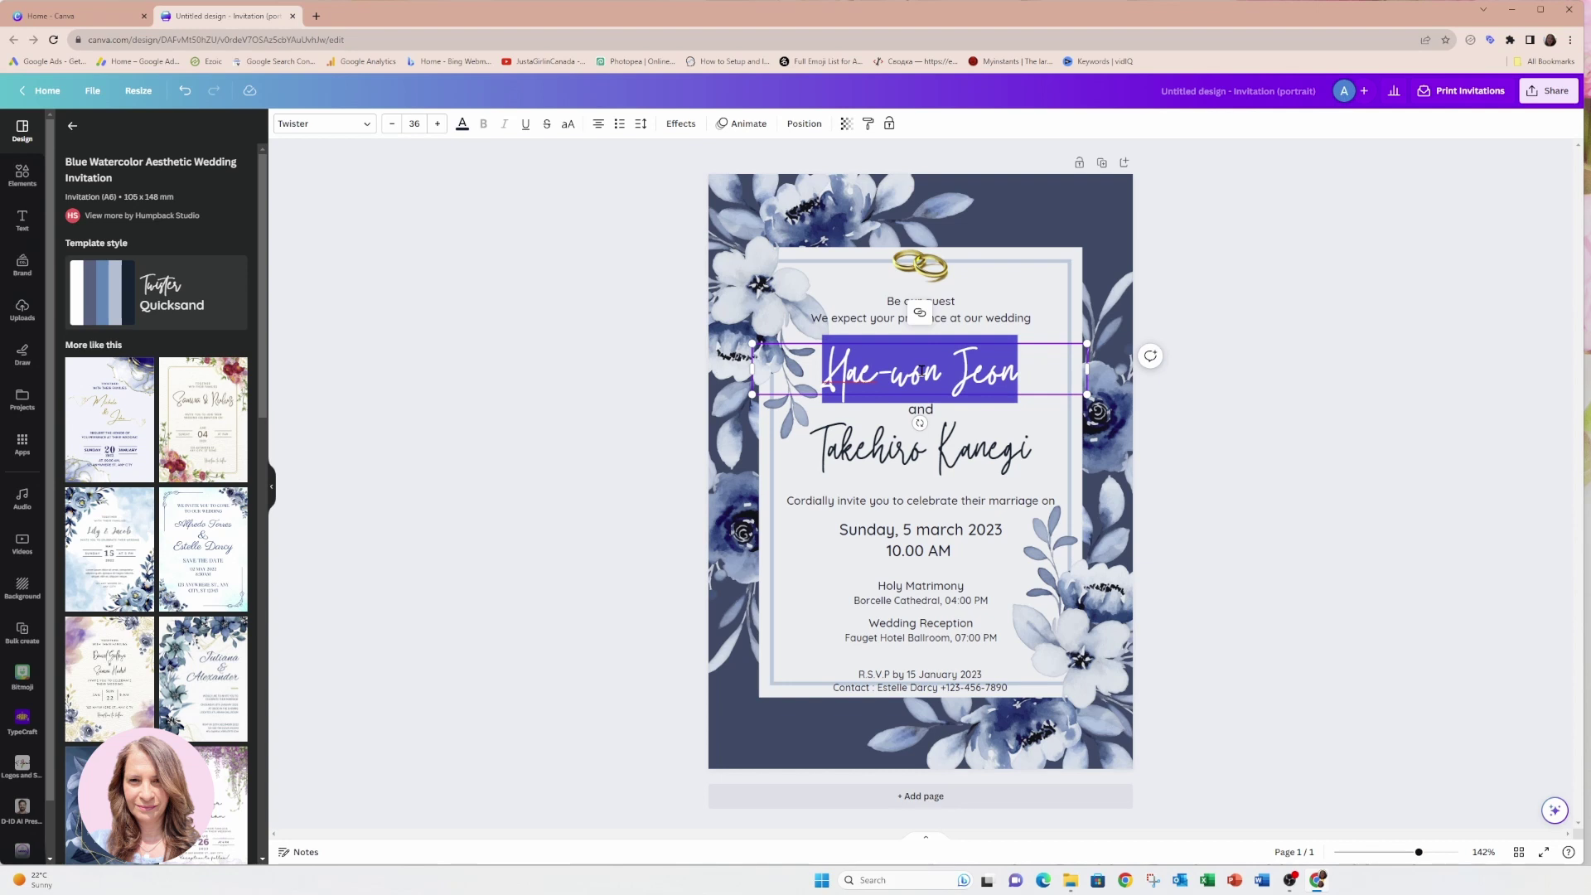
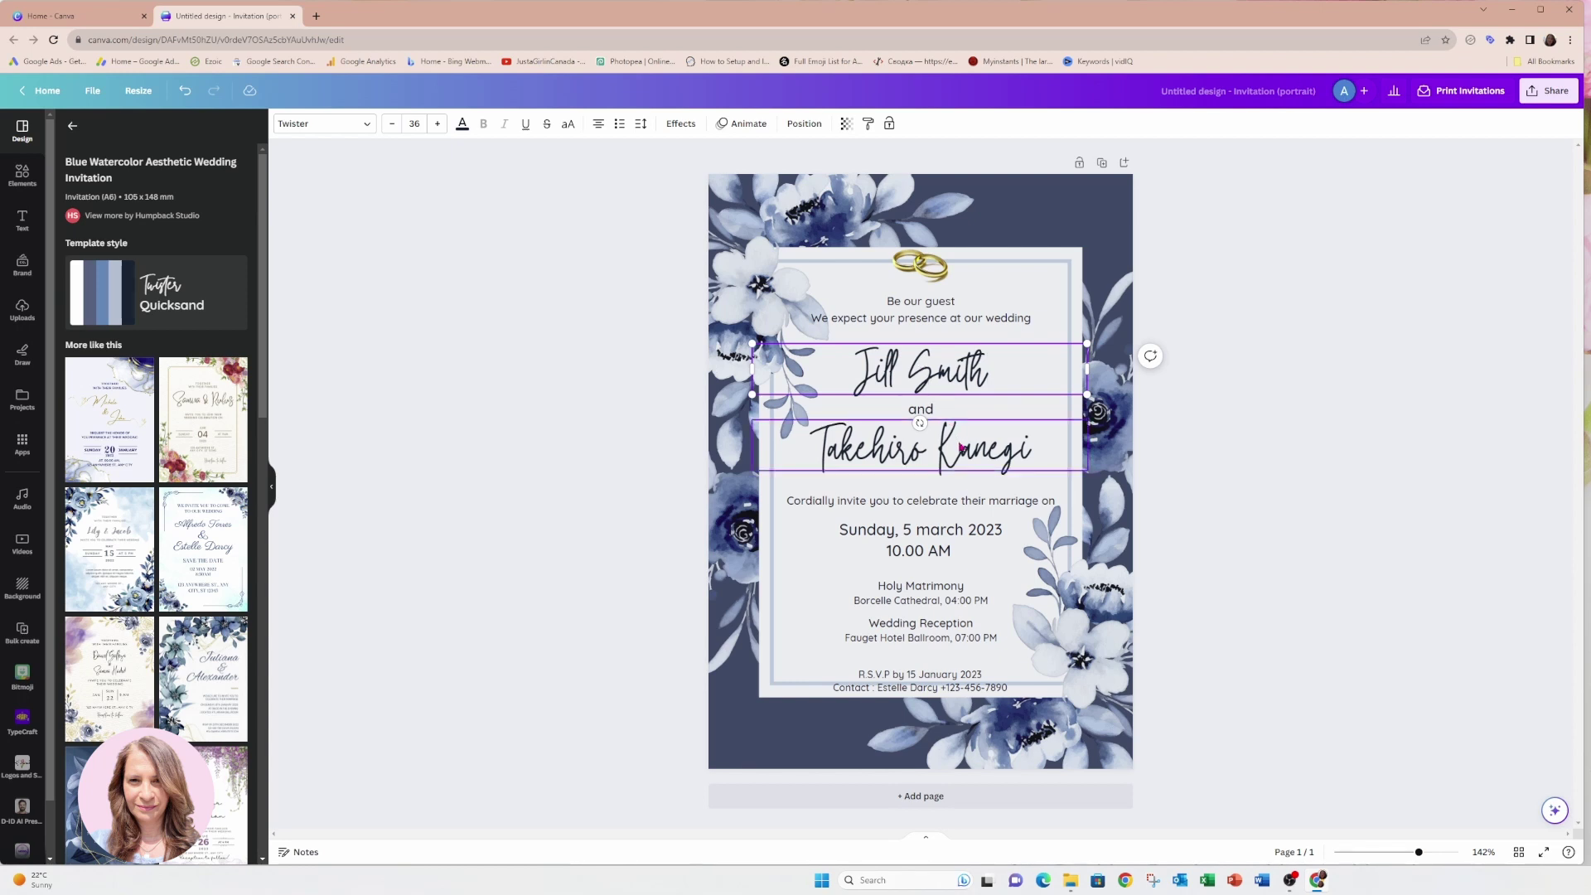
double_click(959, 442)
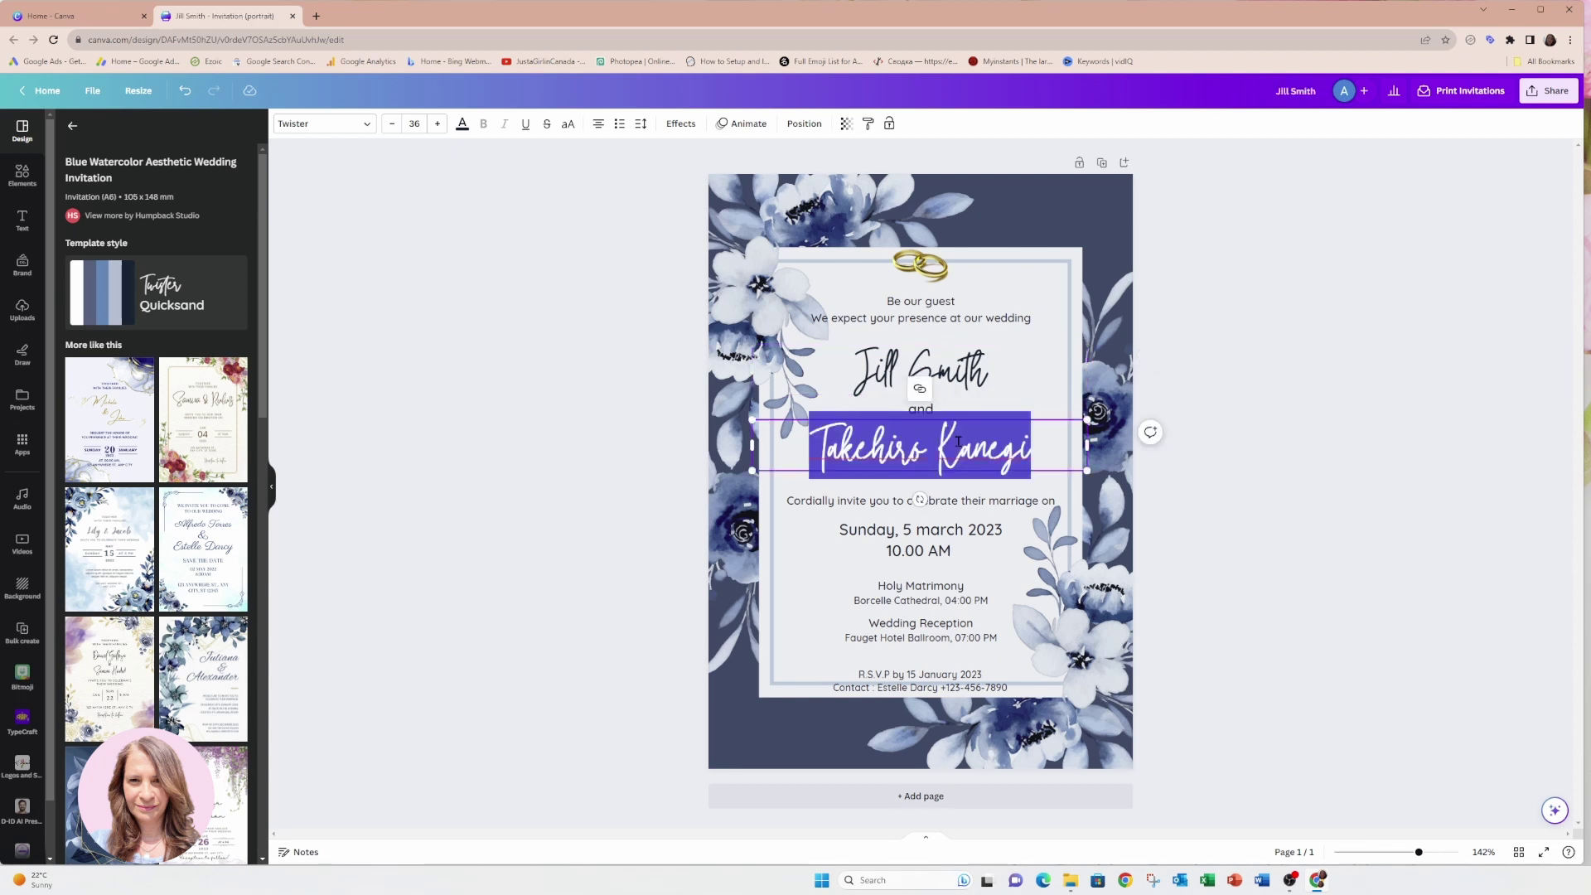
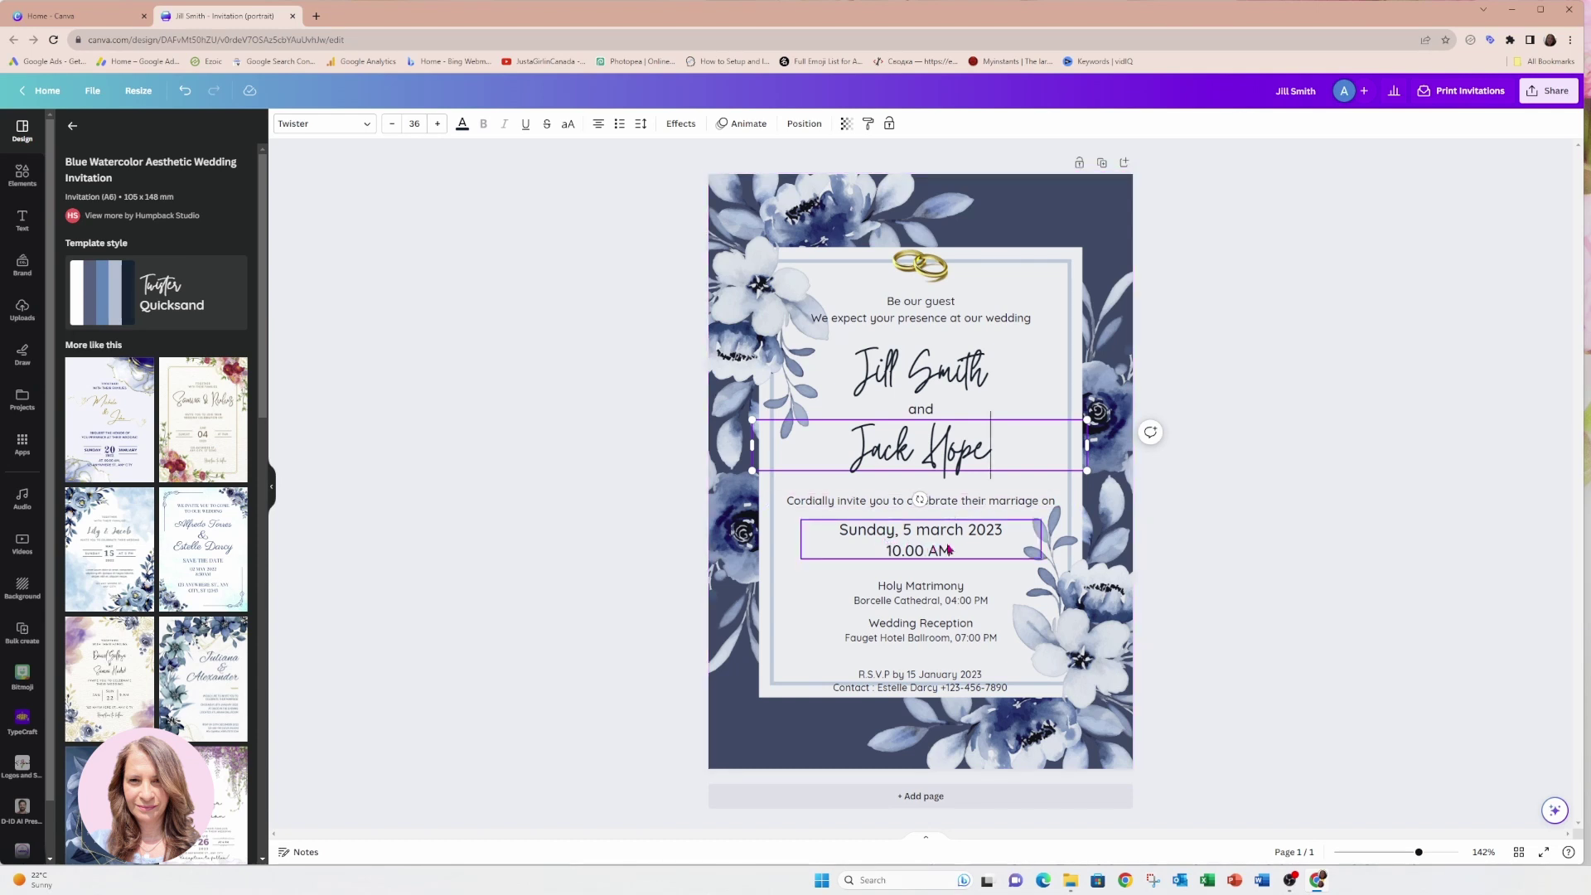
left_click(1000, 535)
Edit the ceremony date so it reads Sunday, 5 march 2024.
double_click(998, 530)
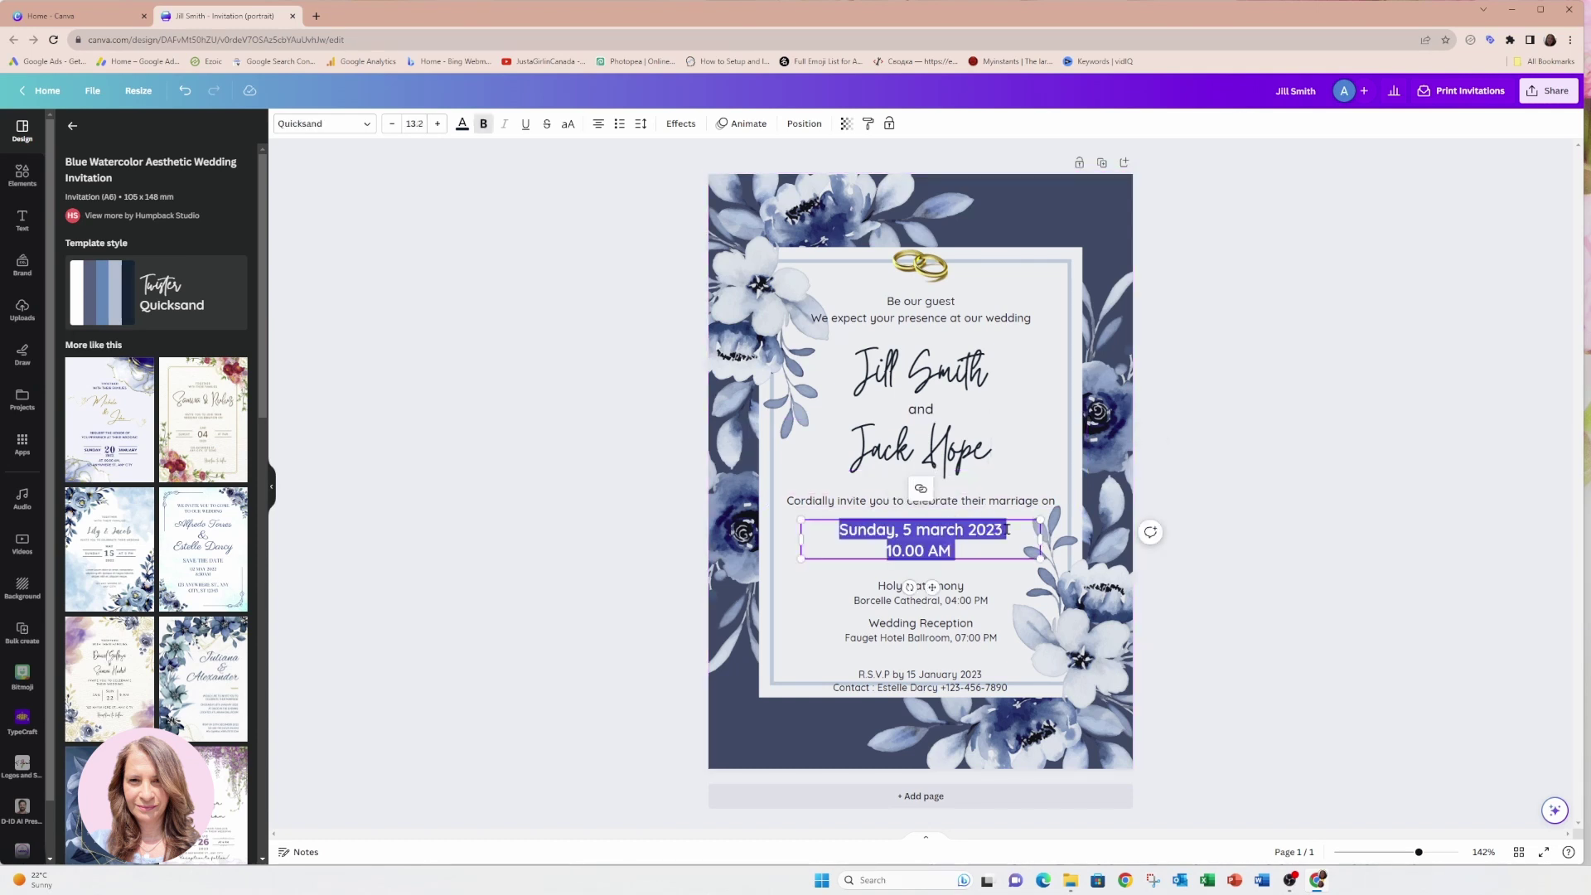
left_click(1009, 530)
key("BackSpace")
type("4")
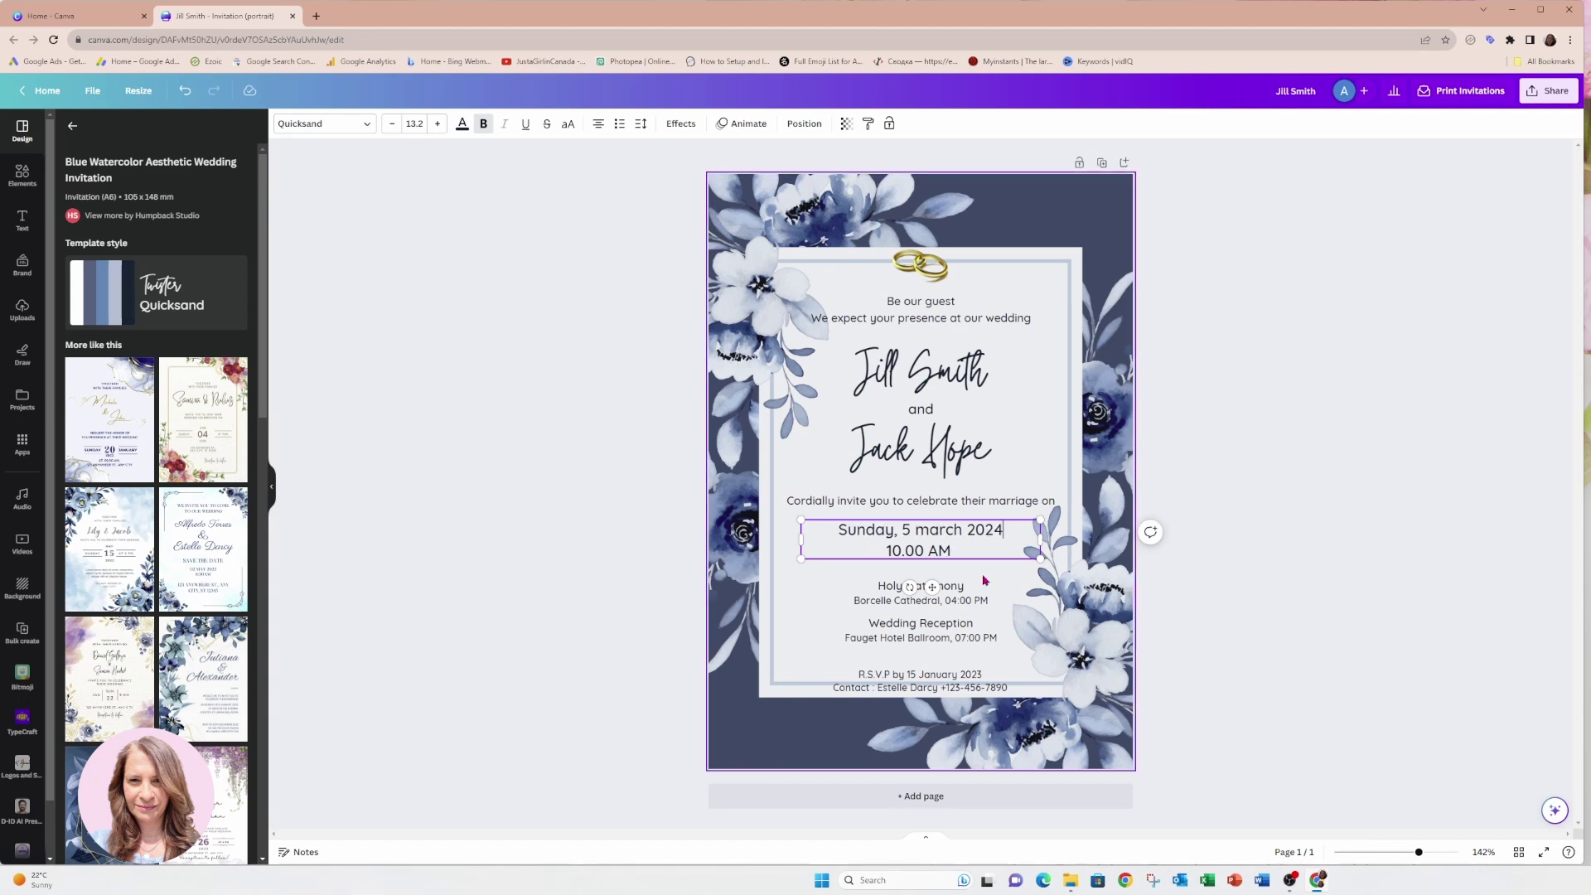
left_click(912, 586)
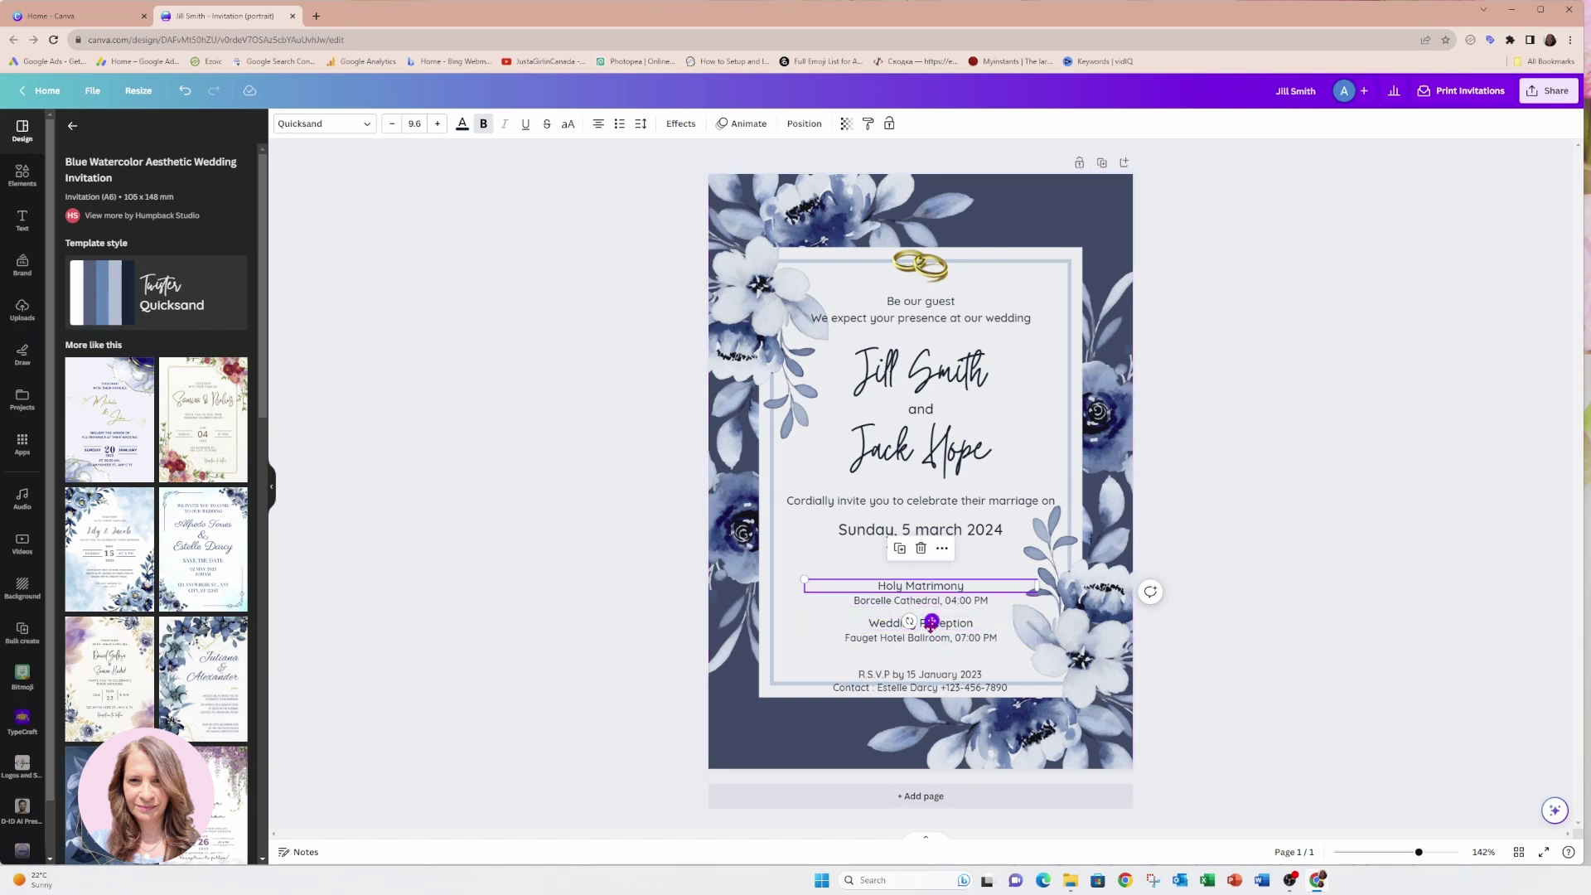
Place a copy of the Holy Matrimony text below the cathedral line and change it to 'Address'.
left_click_drag(932, 621, 935, 649)
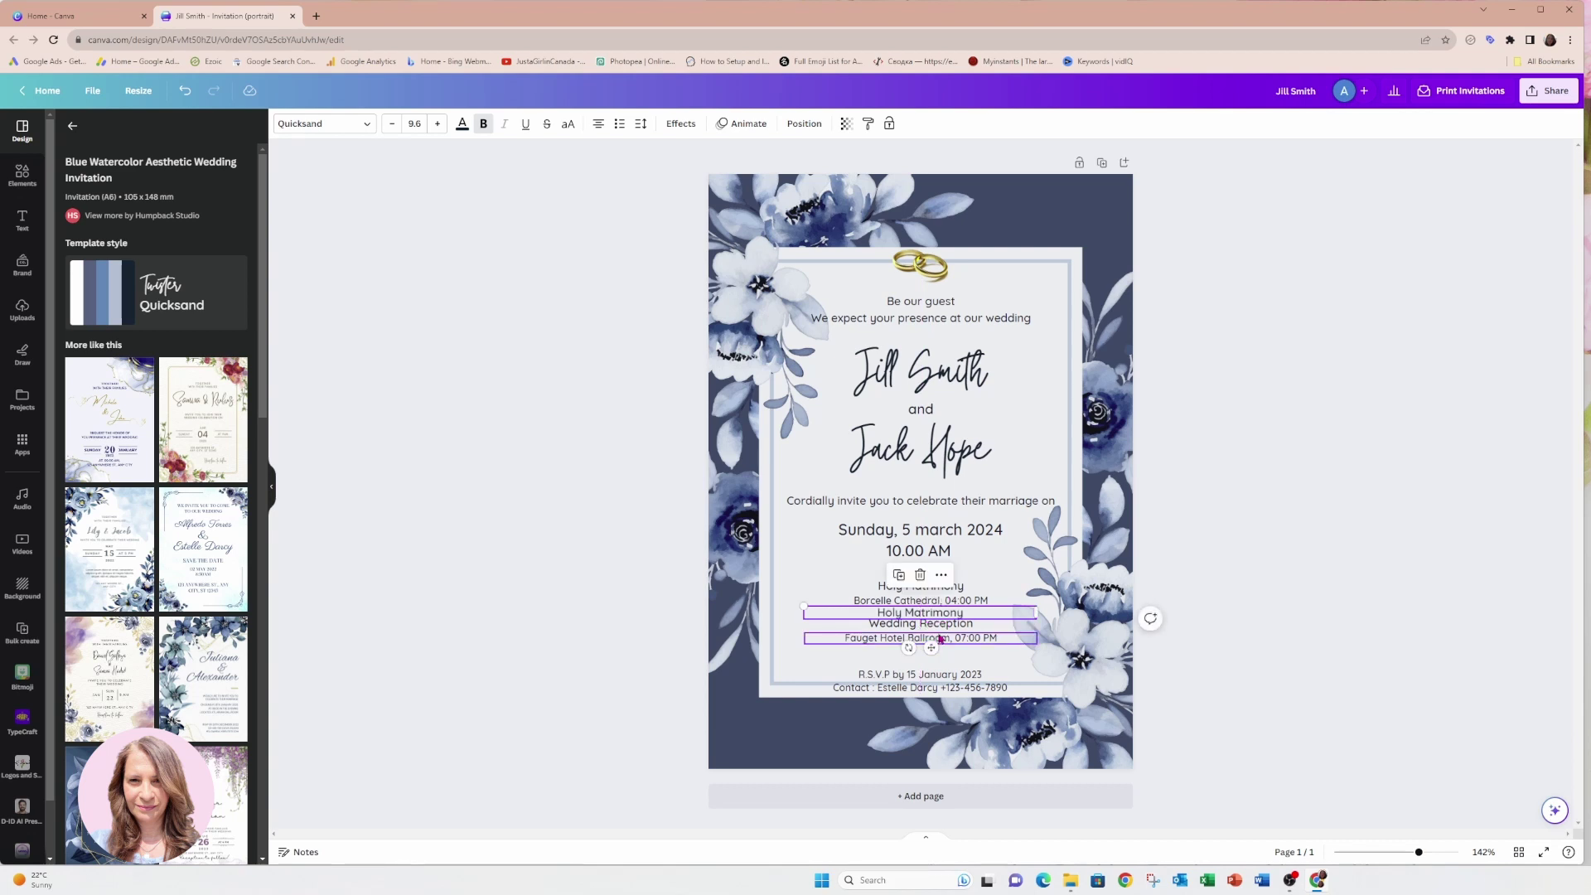
double_click(949, 612)
type("Address")
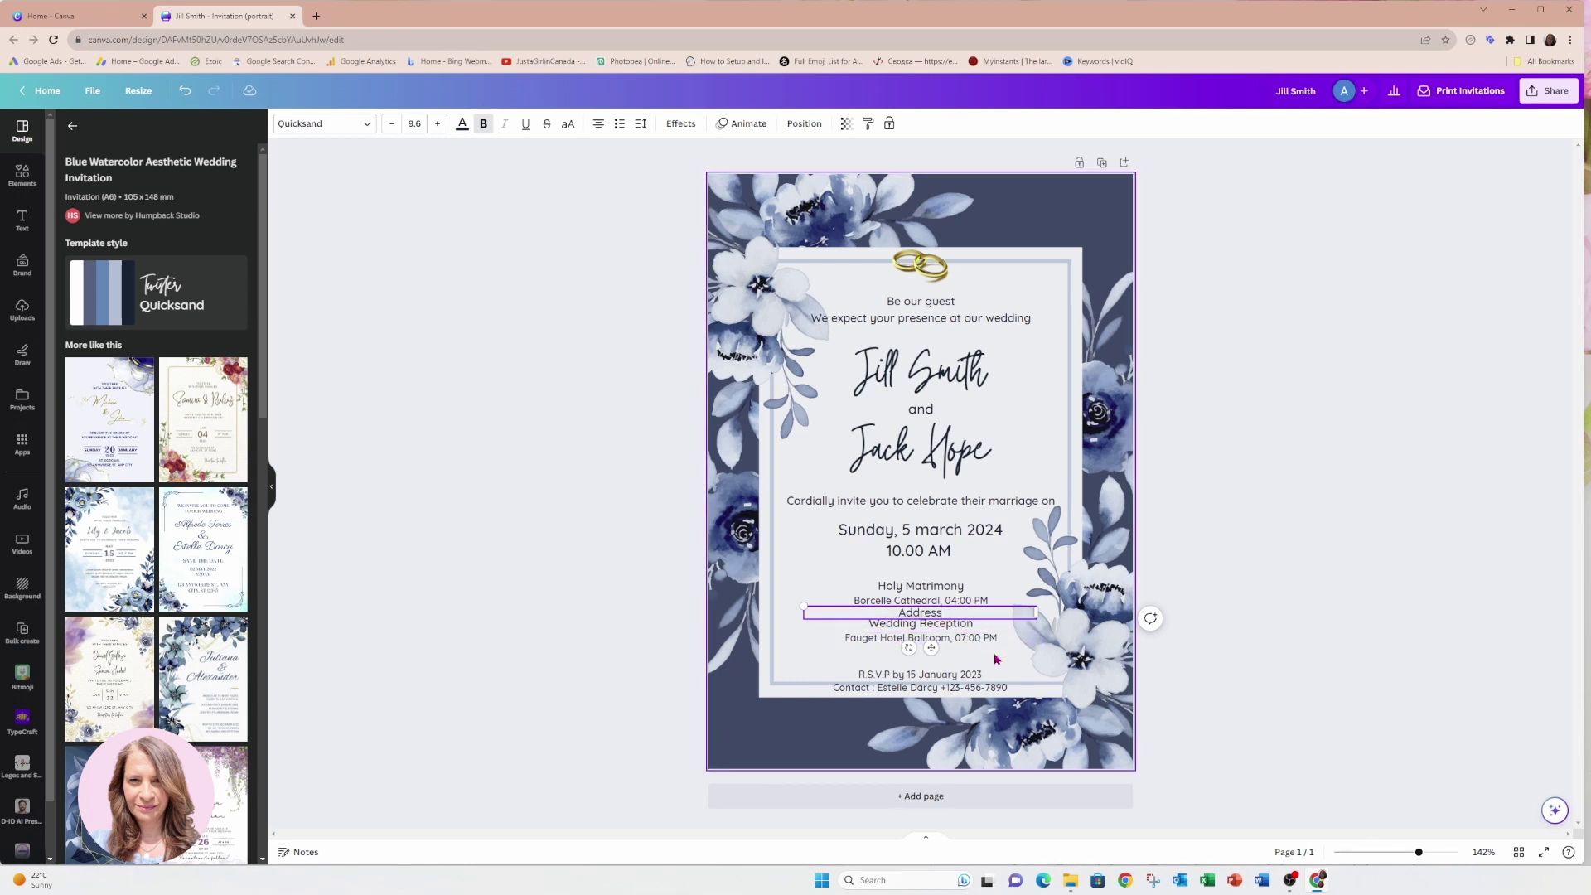
left_click(955, 628)
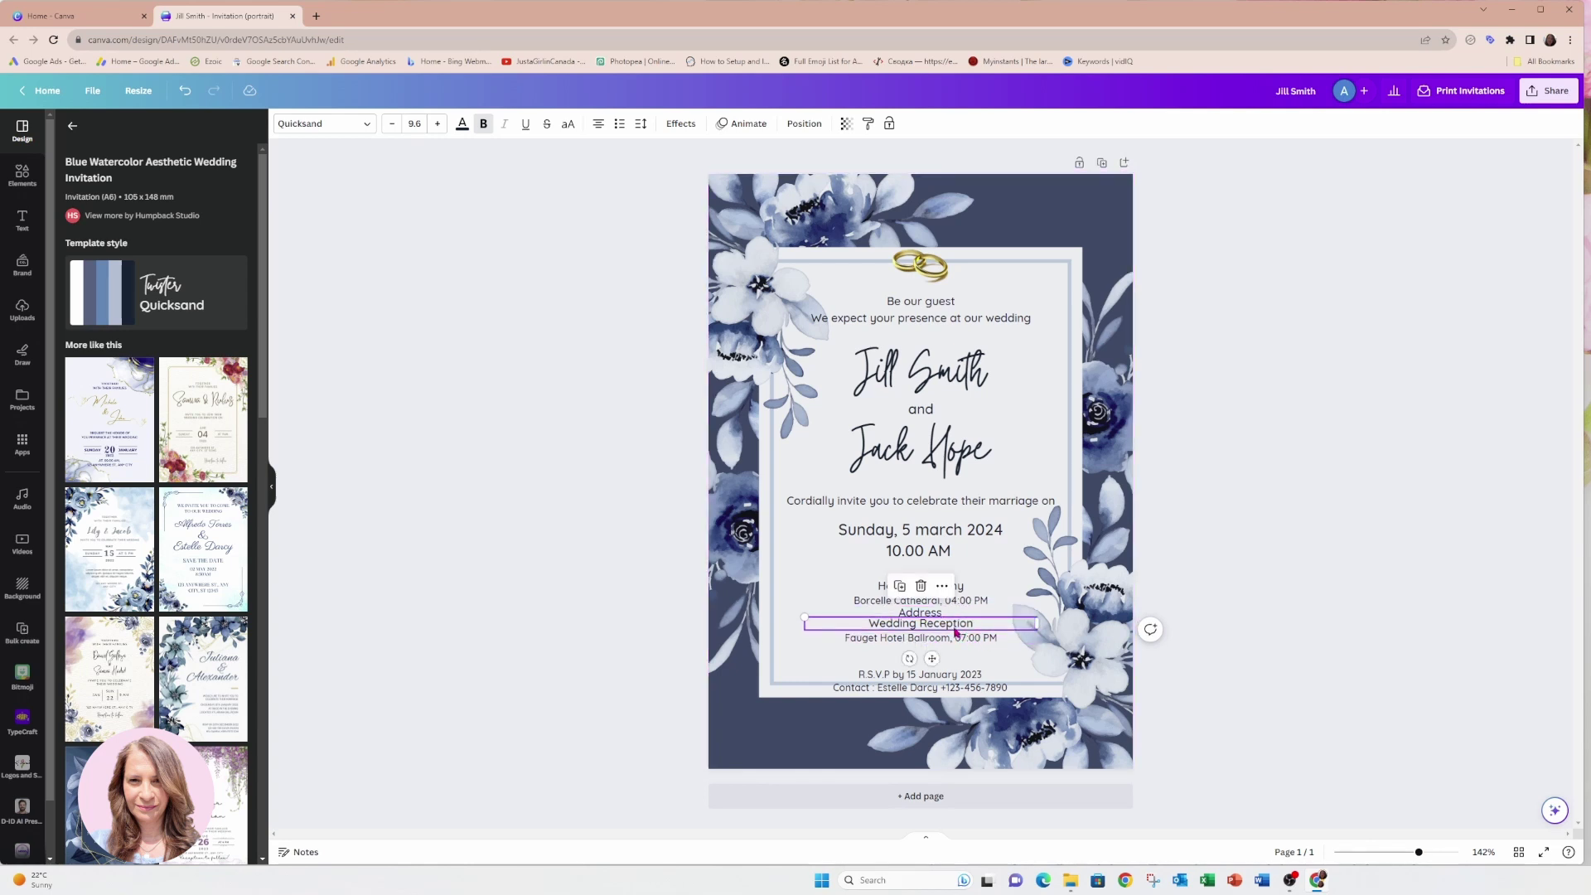
Duplicate the Fauget Hotel Ballroom line and begin retyping the copy as 'Address'.
left_click(957, 639)
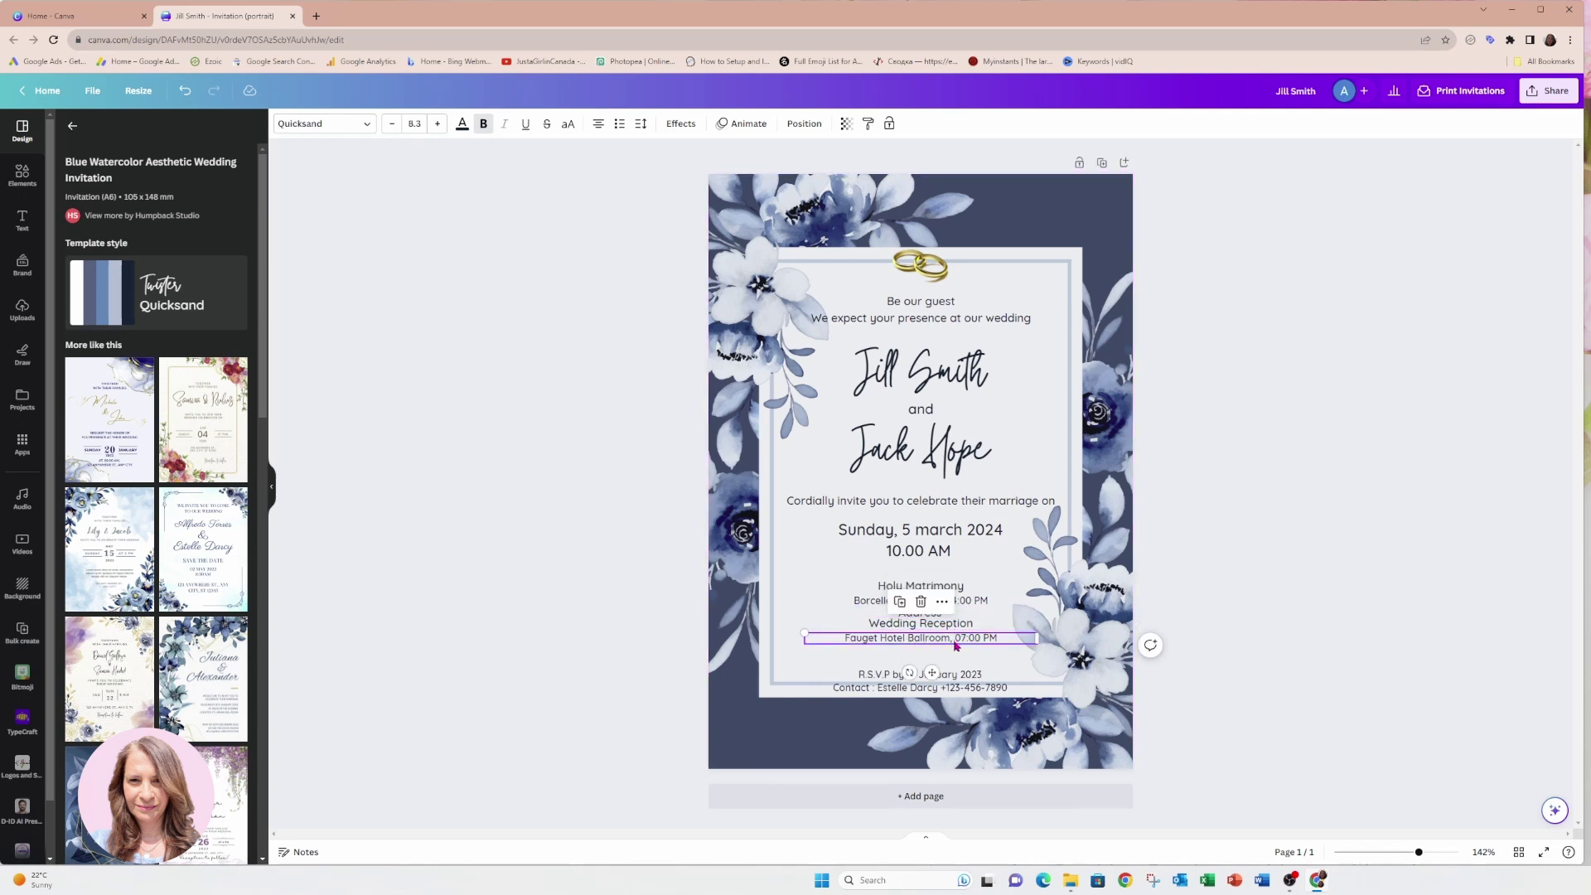
left_click(900, 601)
double_click(919, 655)
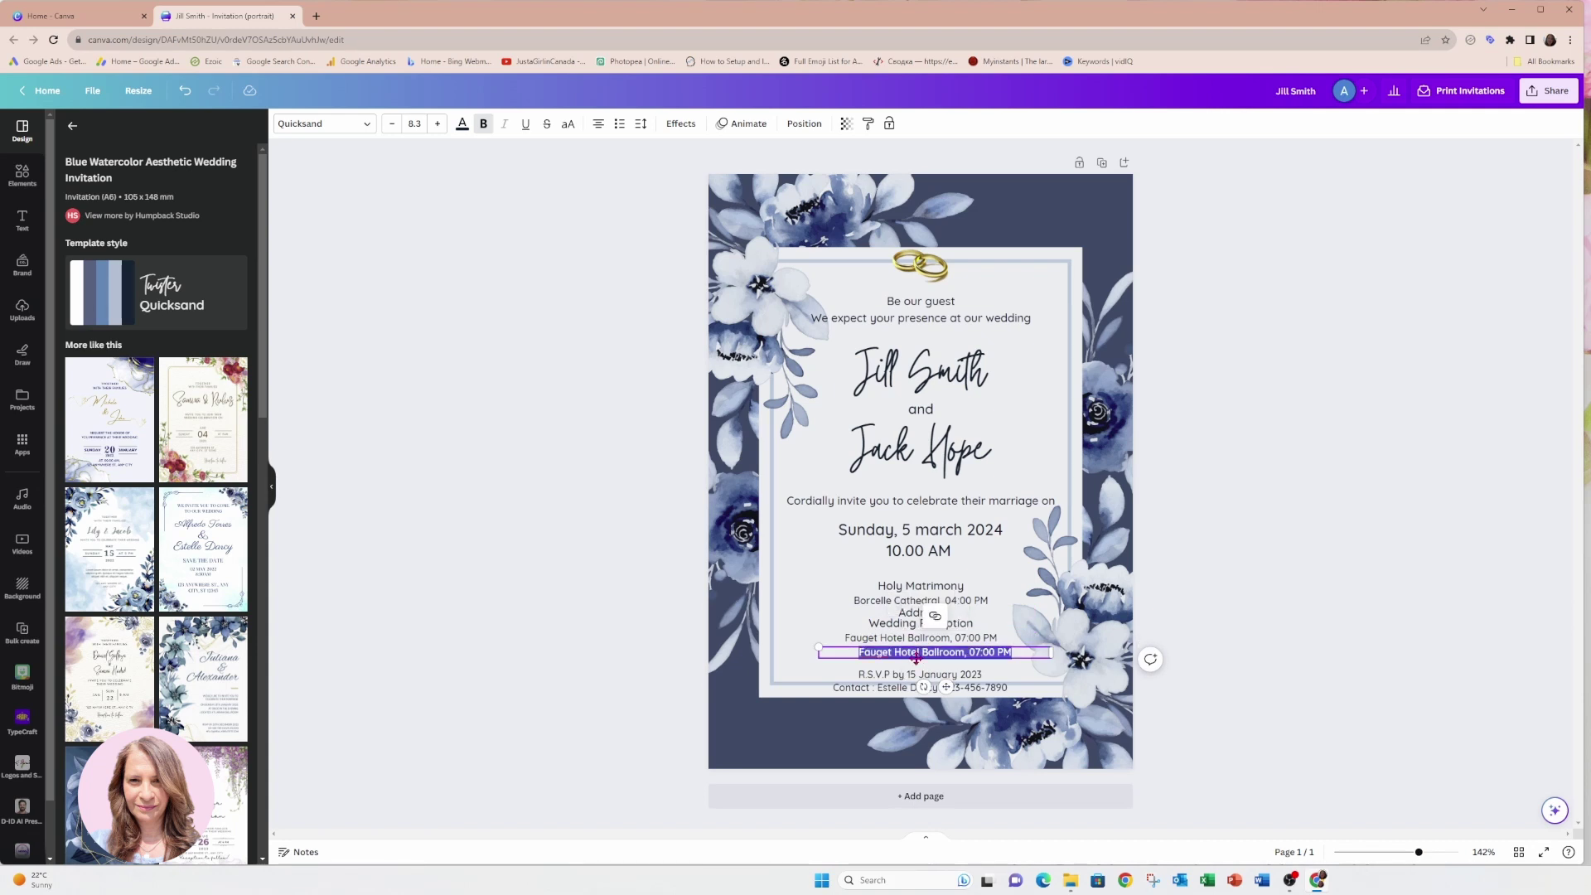
left_click(867, 659)
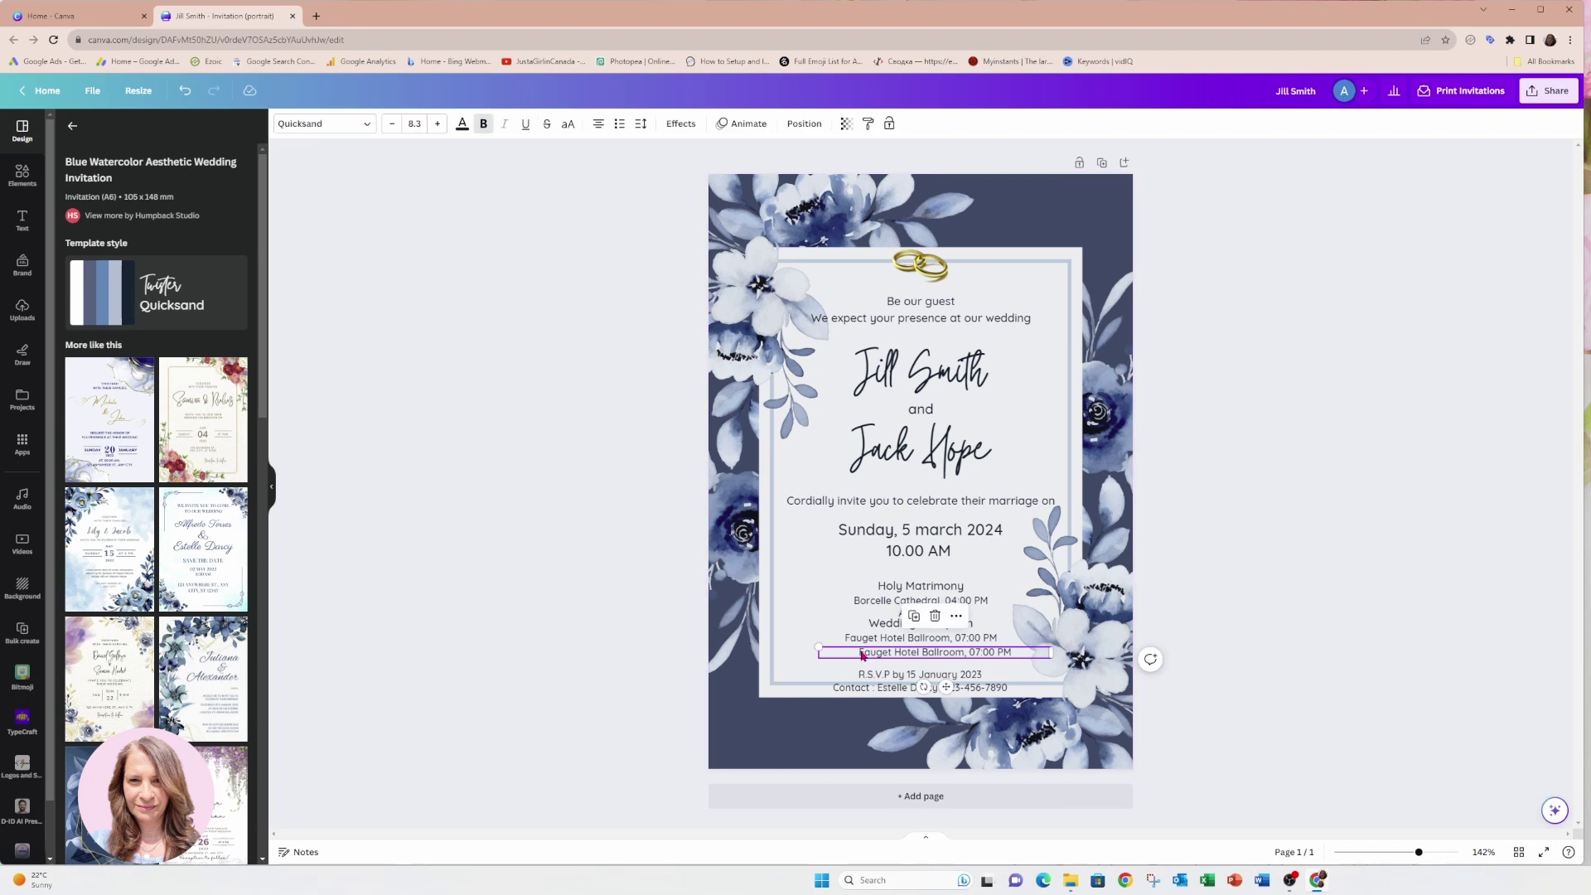
double_click(862, 655)
type("Address")
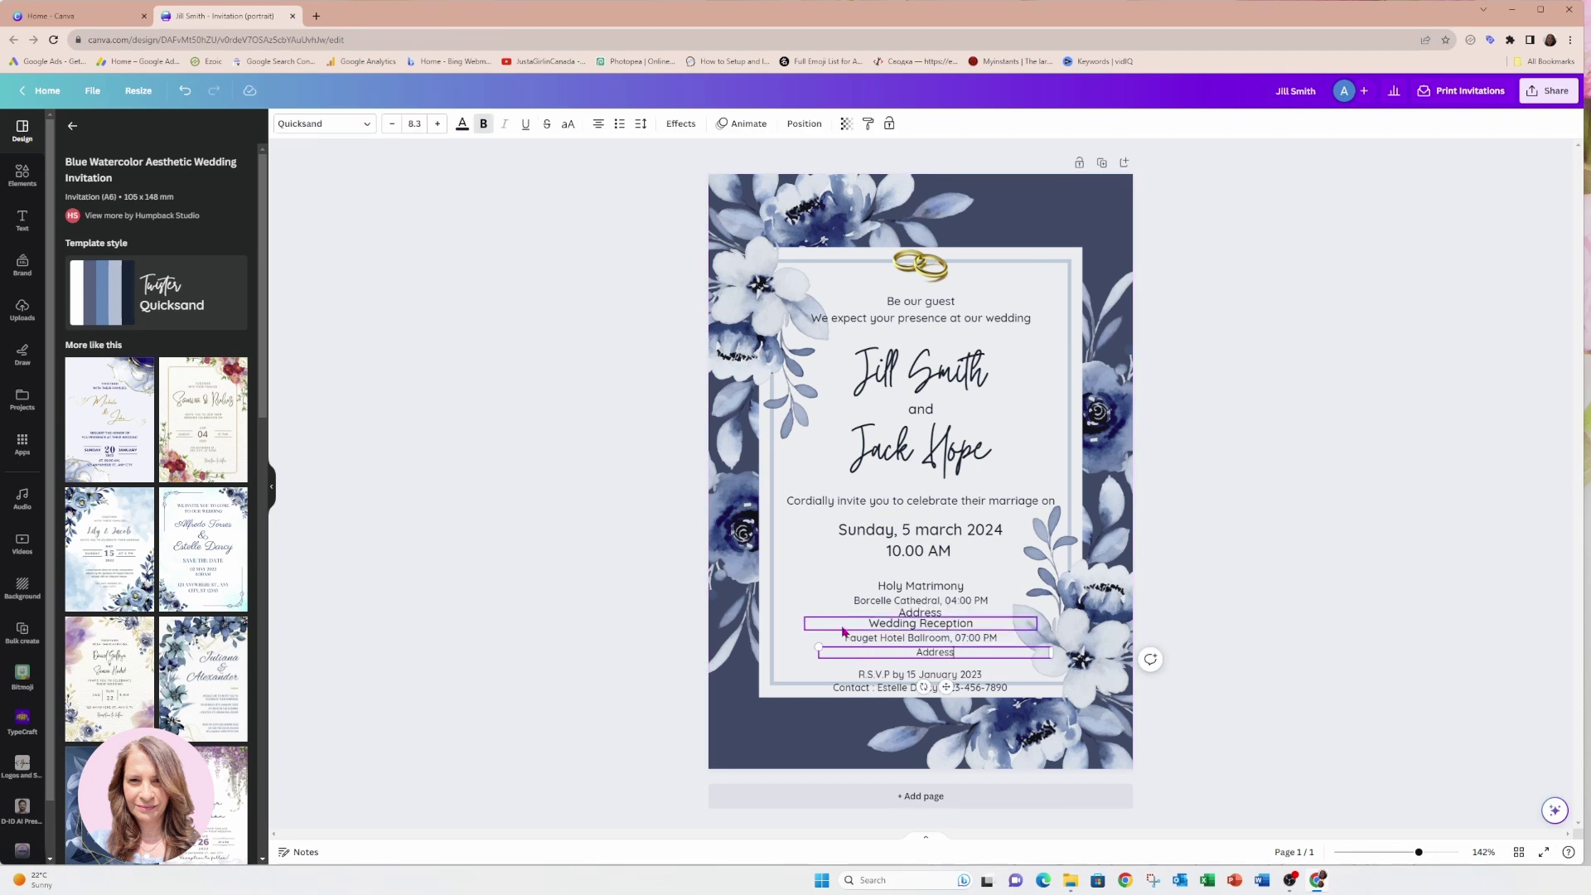
Select the Wedding Reception, venue and Address lines together and shift them below the ceremony block.
left_click(804, 589)
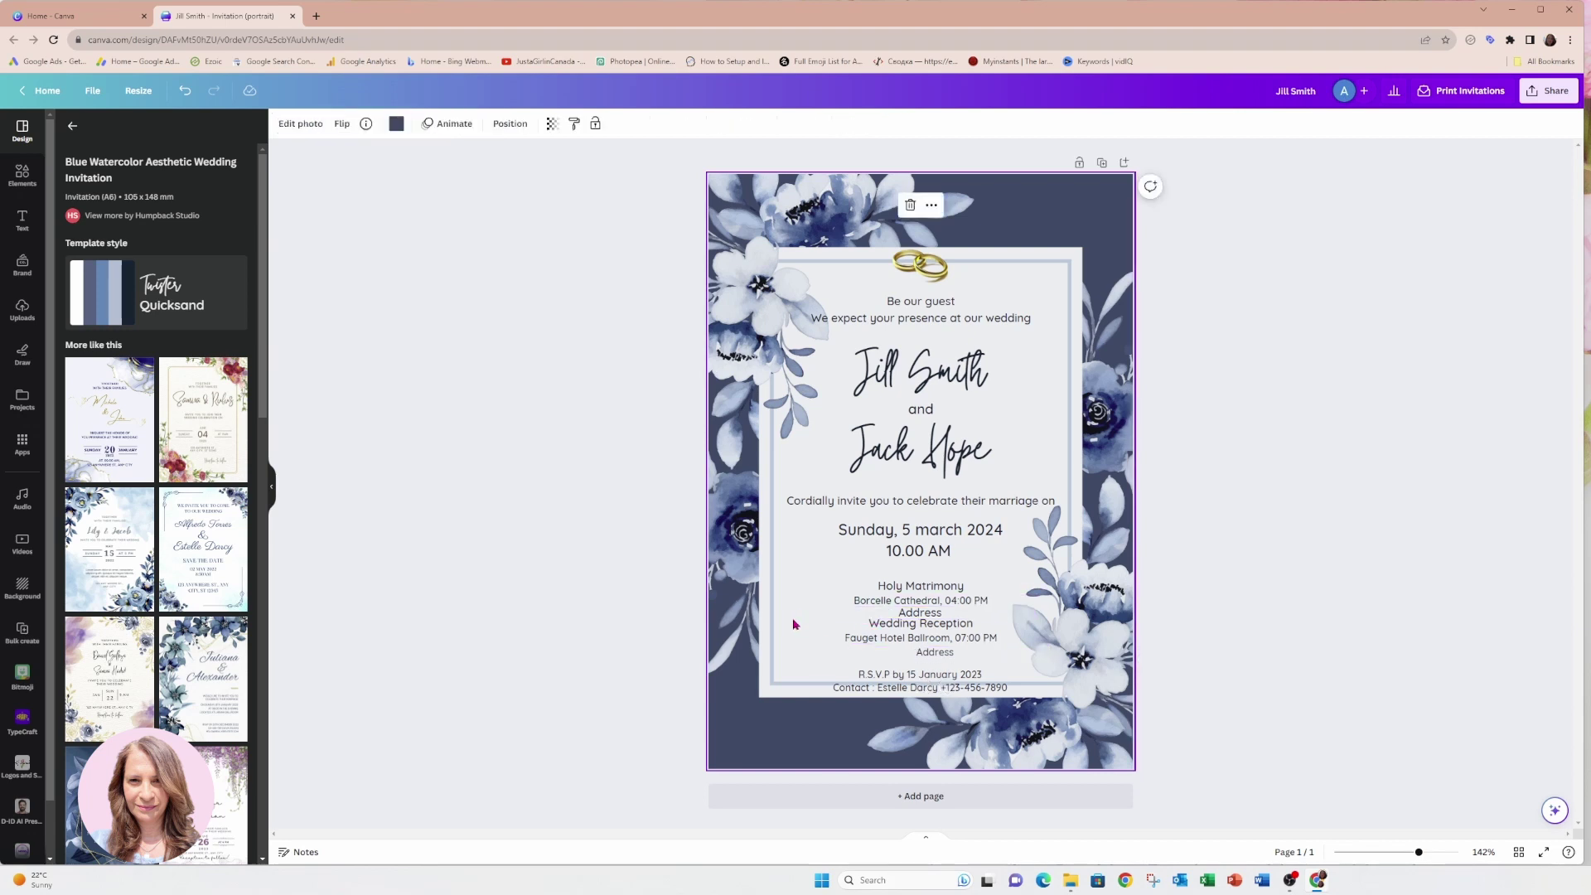
left_click_drag(797, 613, 992, 639)
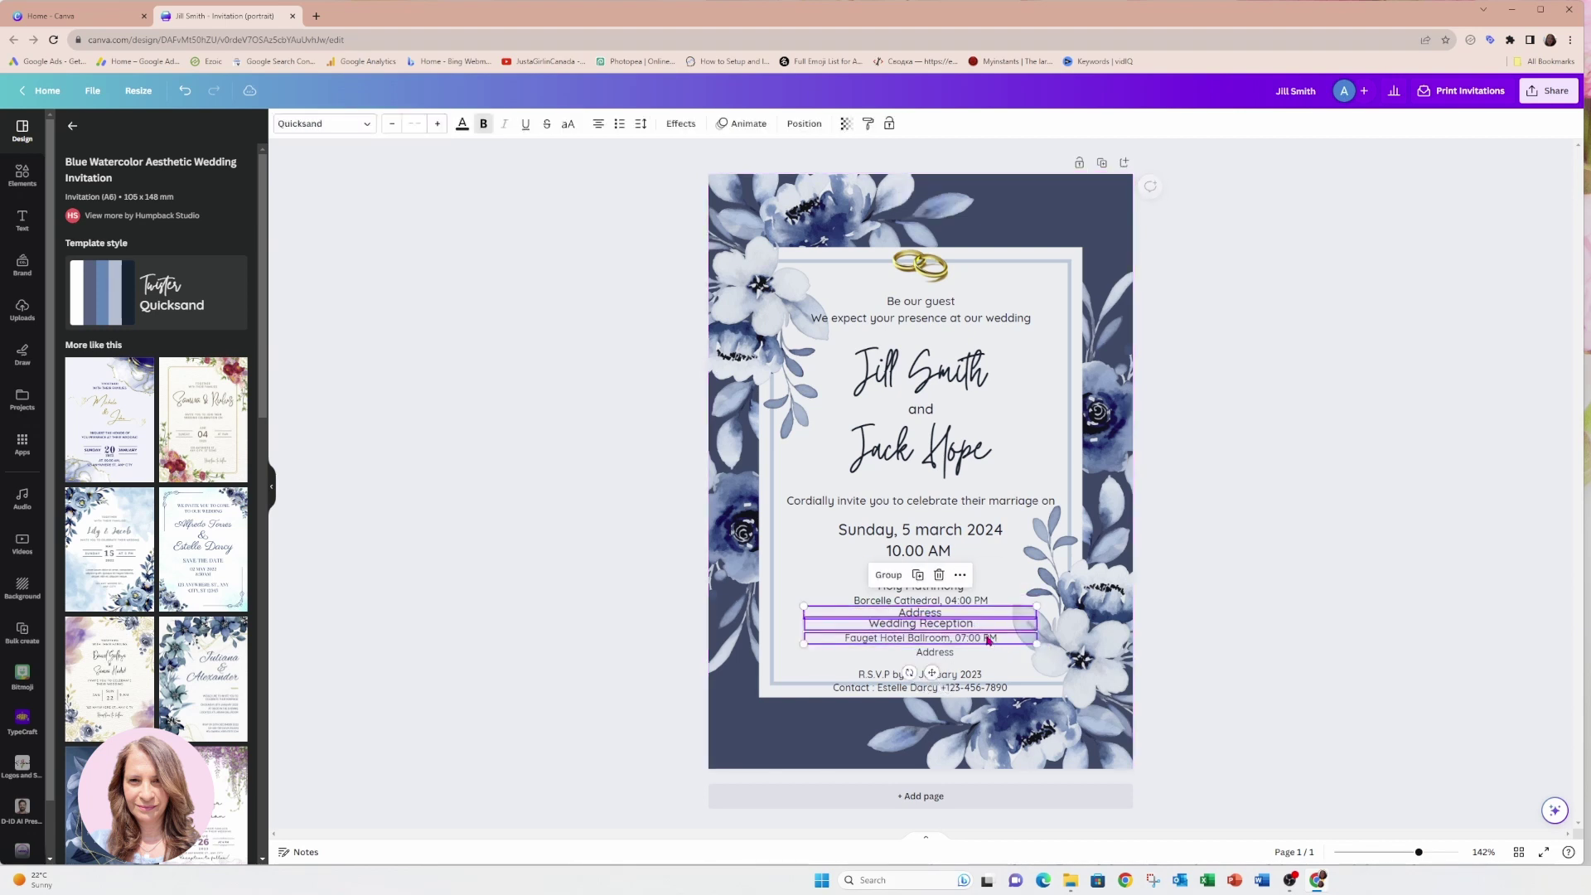
left_click(779, 637)
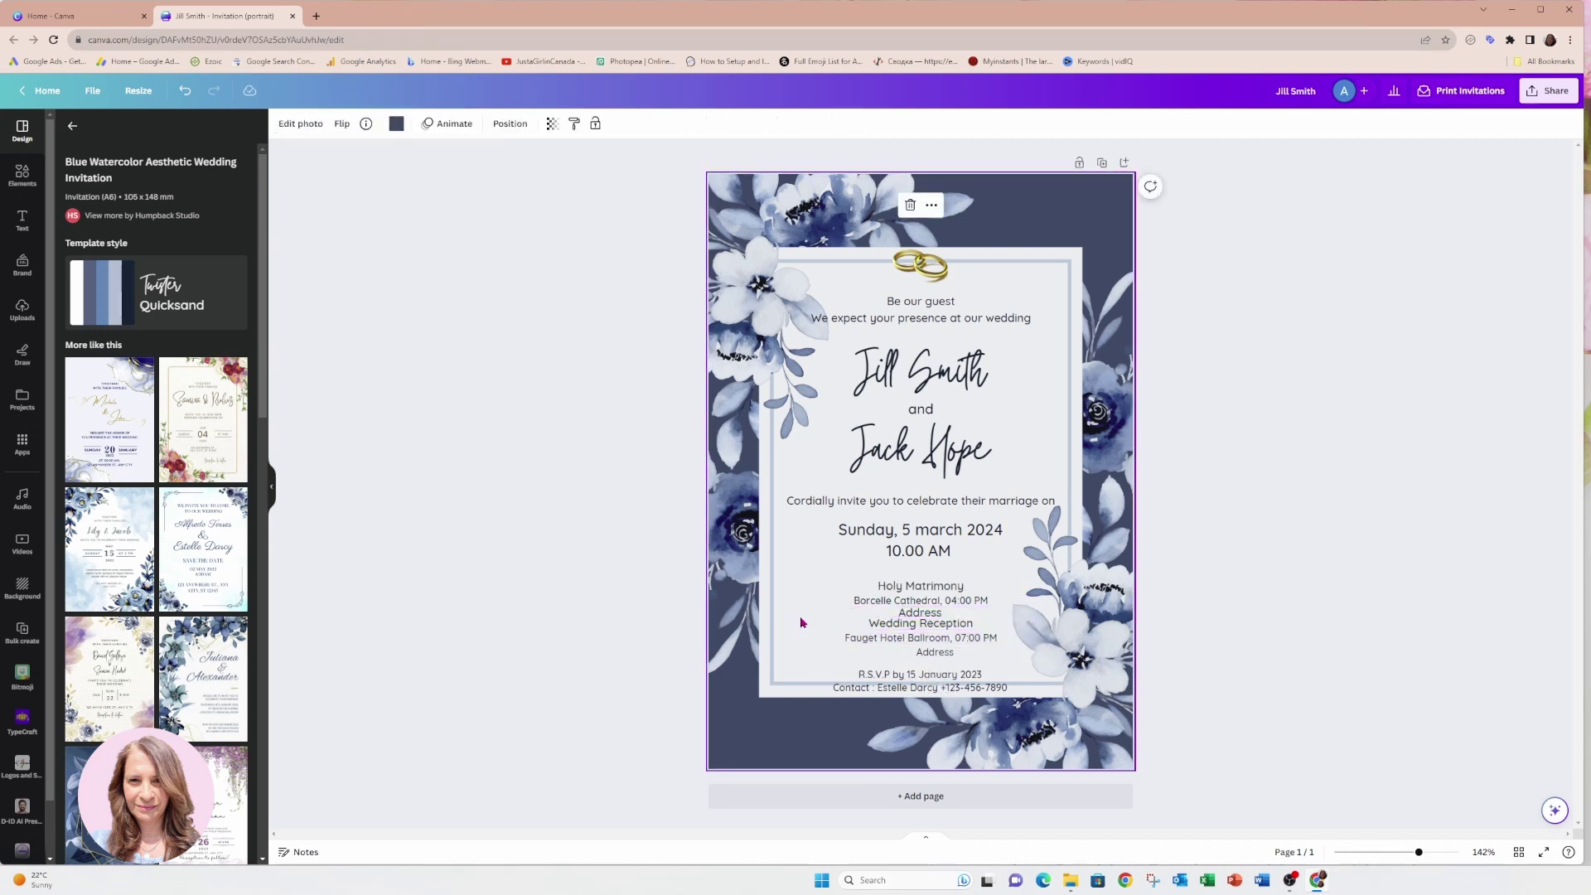
left_click_drag(803, 618, 931, 661)
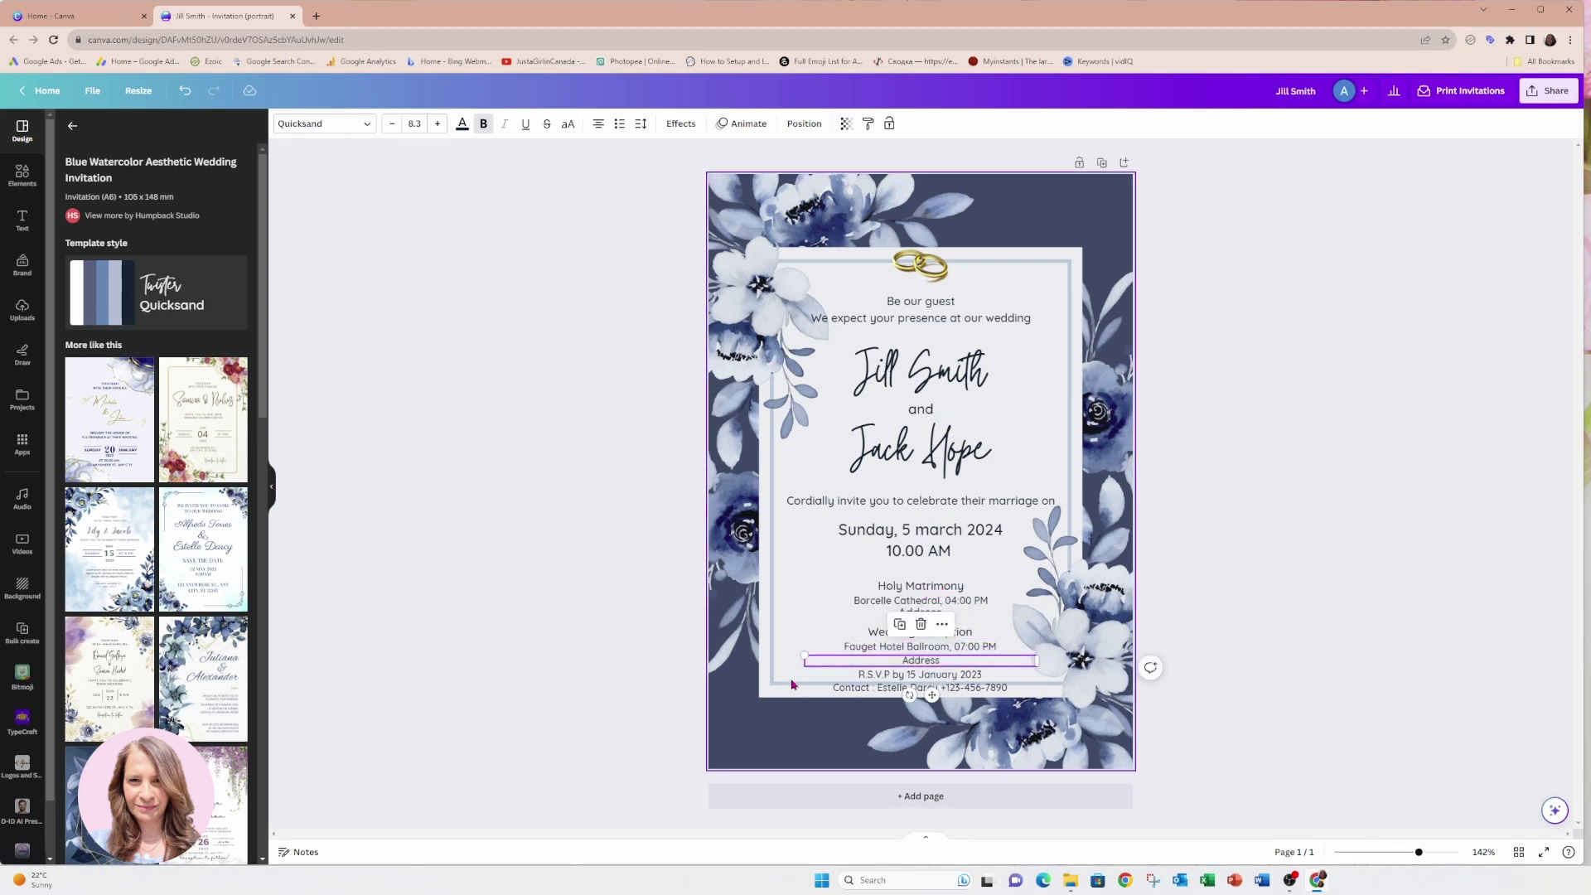
left_click(862, 684)
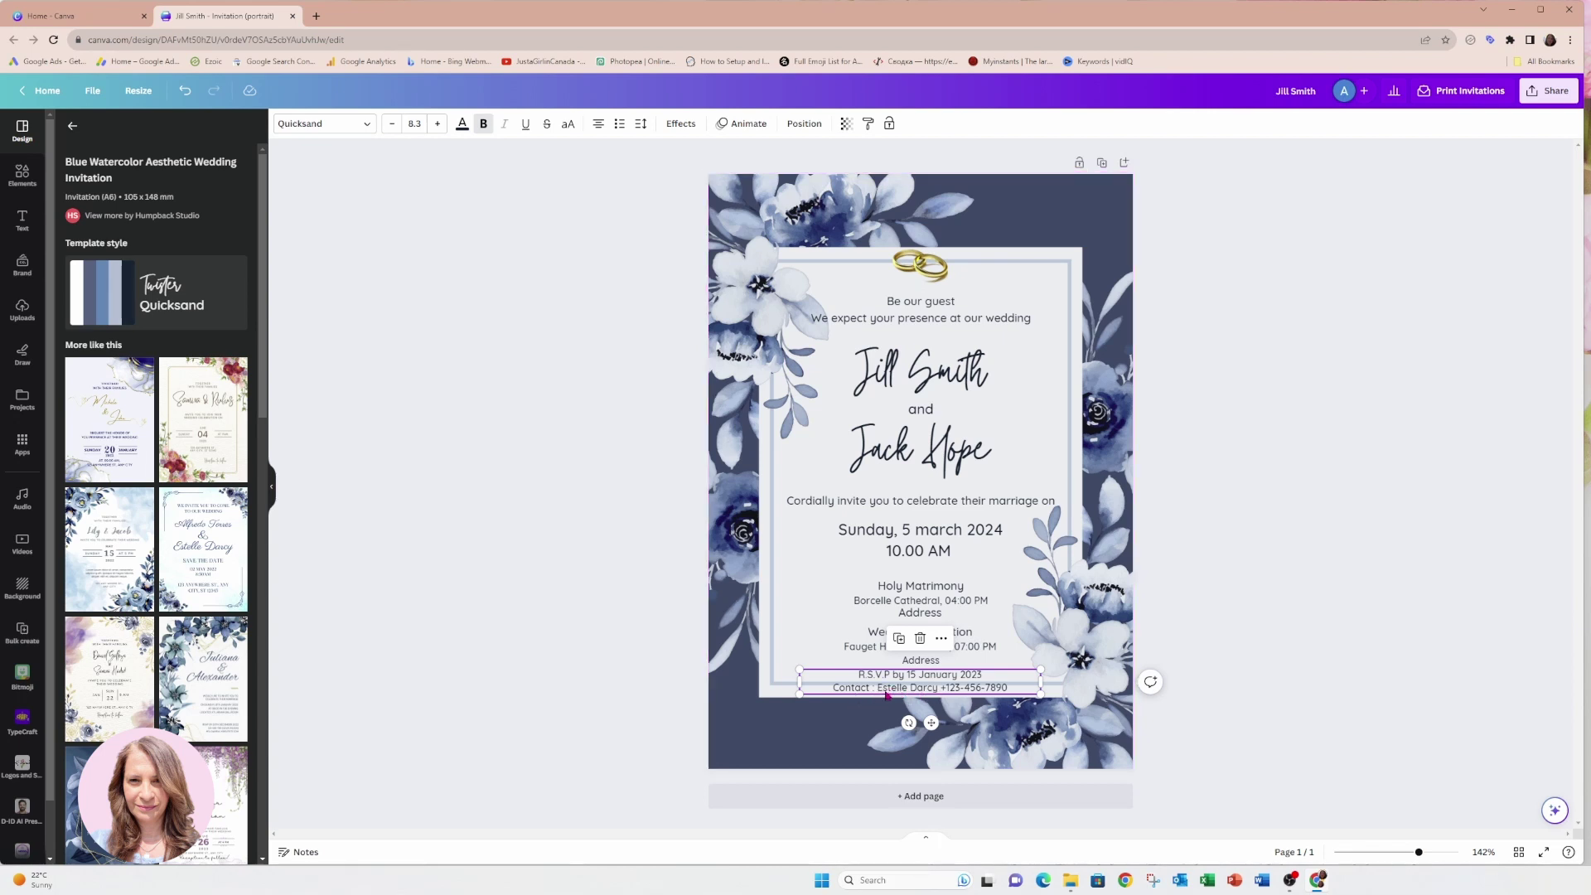
Replace the R.S.V.P contact details line with 'Respond at the following link:'.
double_click(886, 691)
left_click(1010, 688)
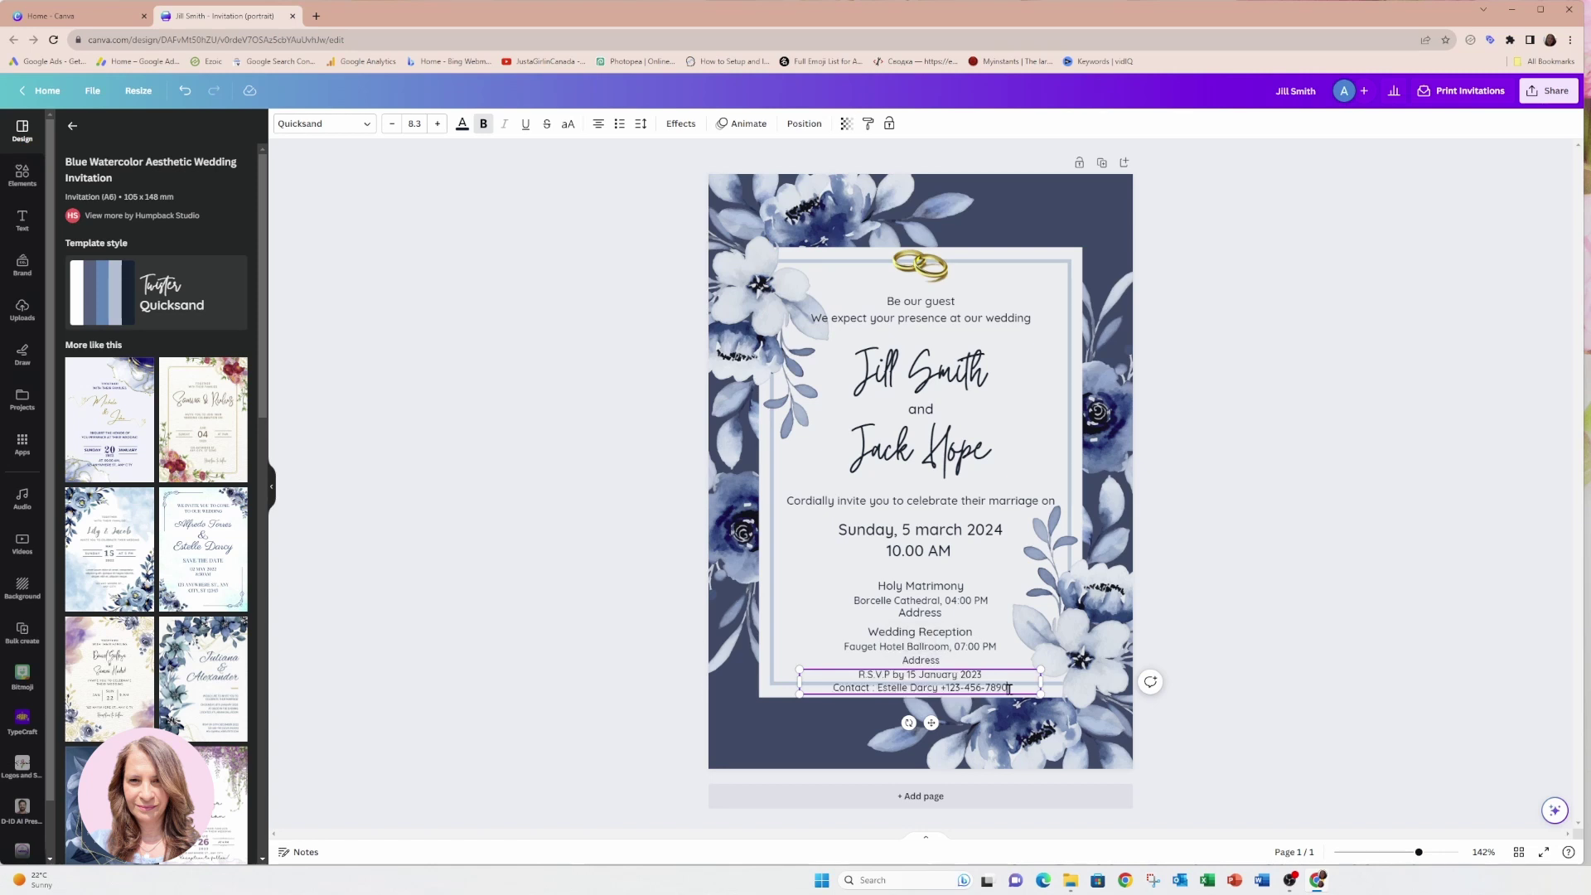
left_click_drag(1010, 689, 832, 693)
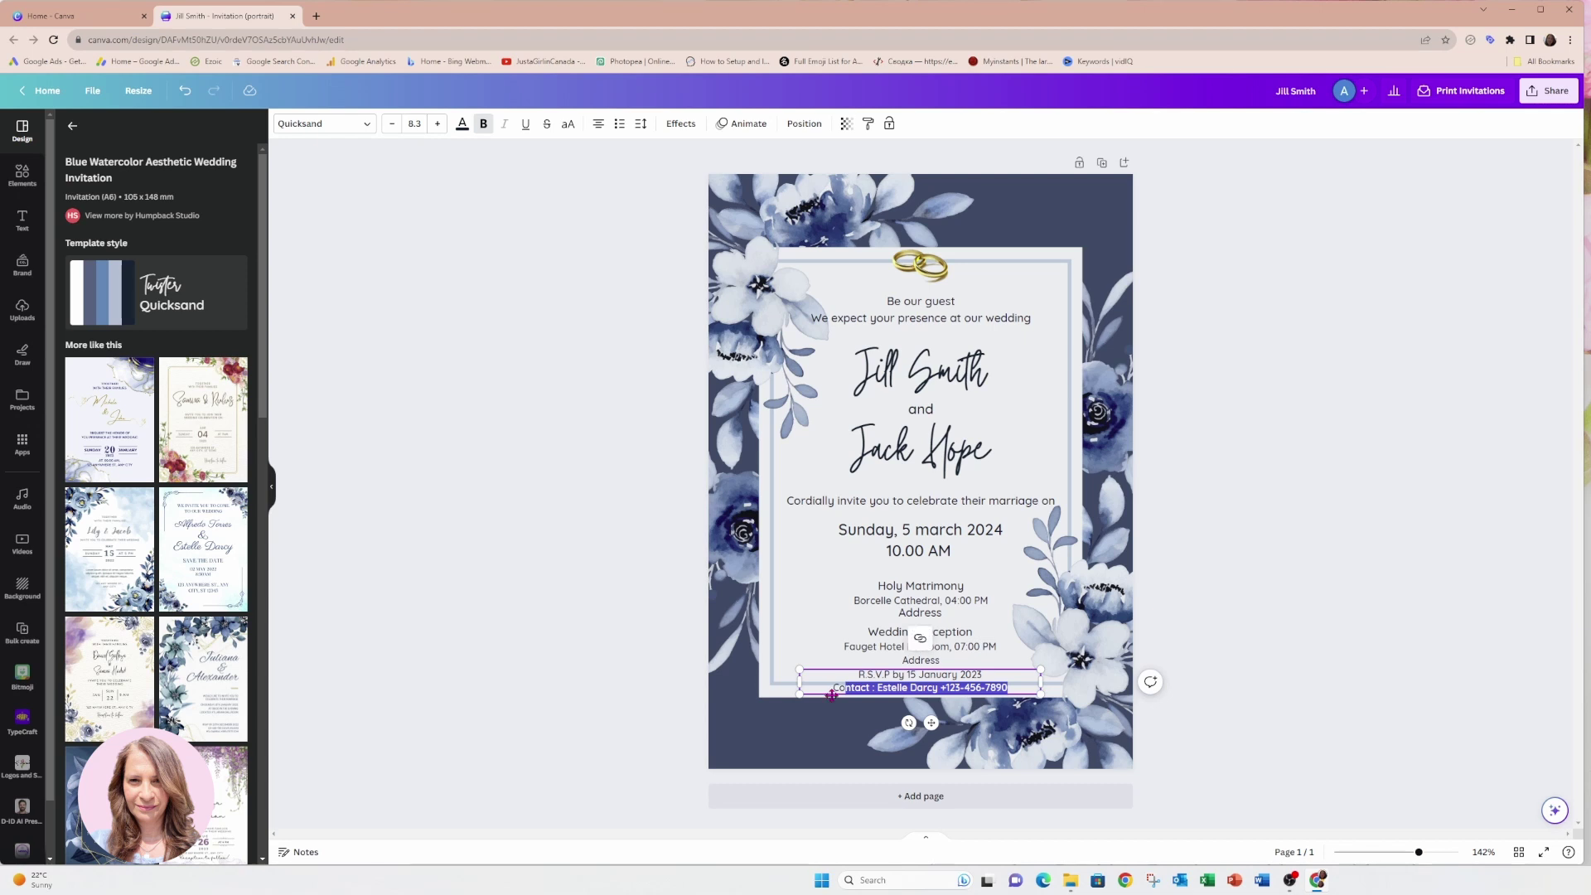
key("BackSpace")
key("BackSpace")
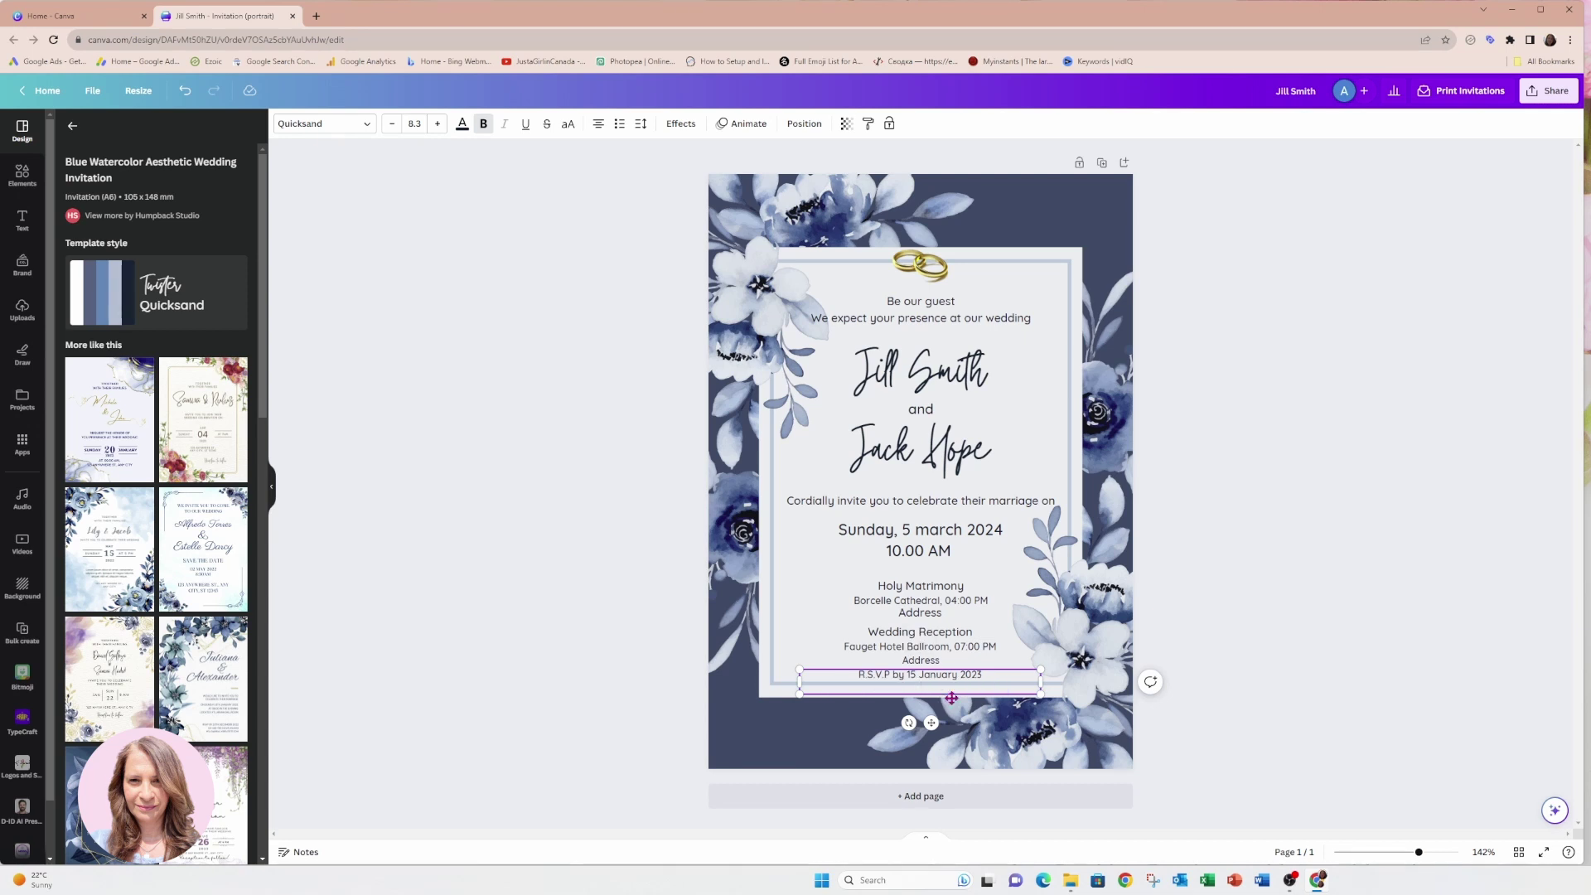
type("REsp")
key("BackSpace")
key("BackSpace")
key("BackSpace")
type("espond at the following link:")
Title the design 'Wedding Invitation' and open a new browser tab.
left_click(1294, 89)
type("Wedding Invitation")
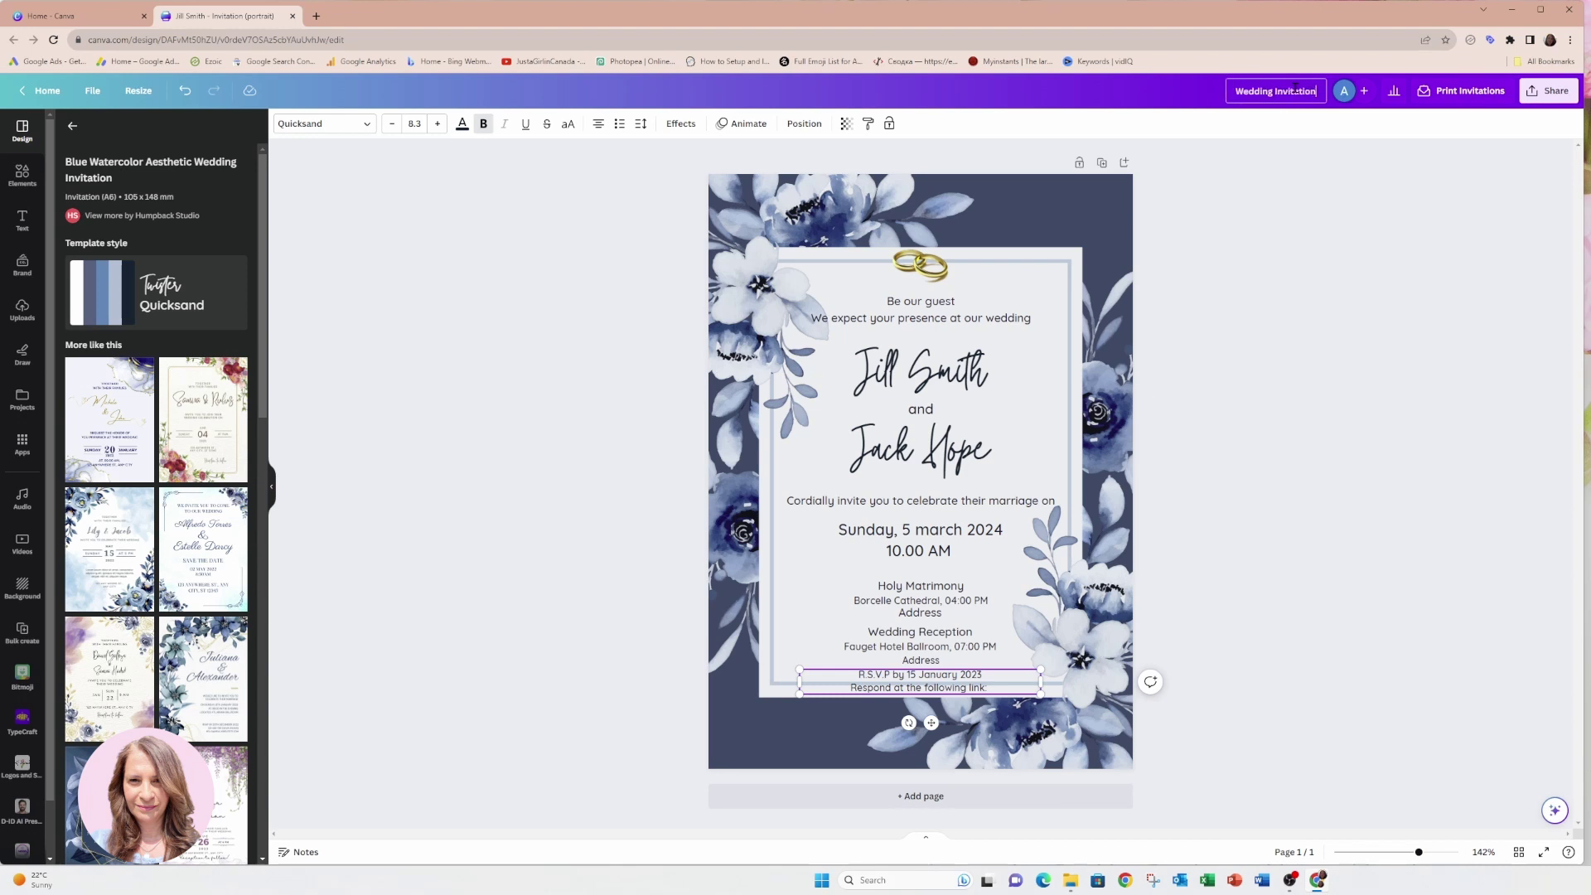
left_click(1313, 207)
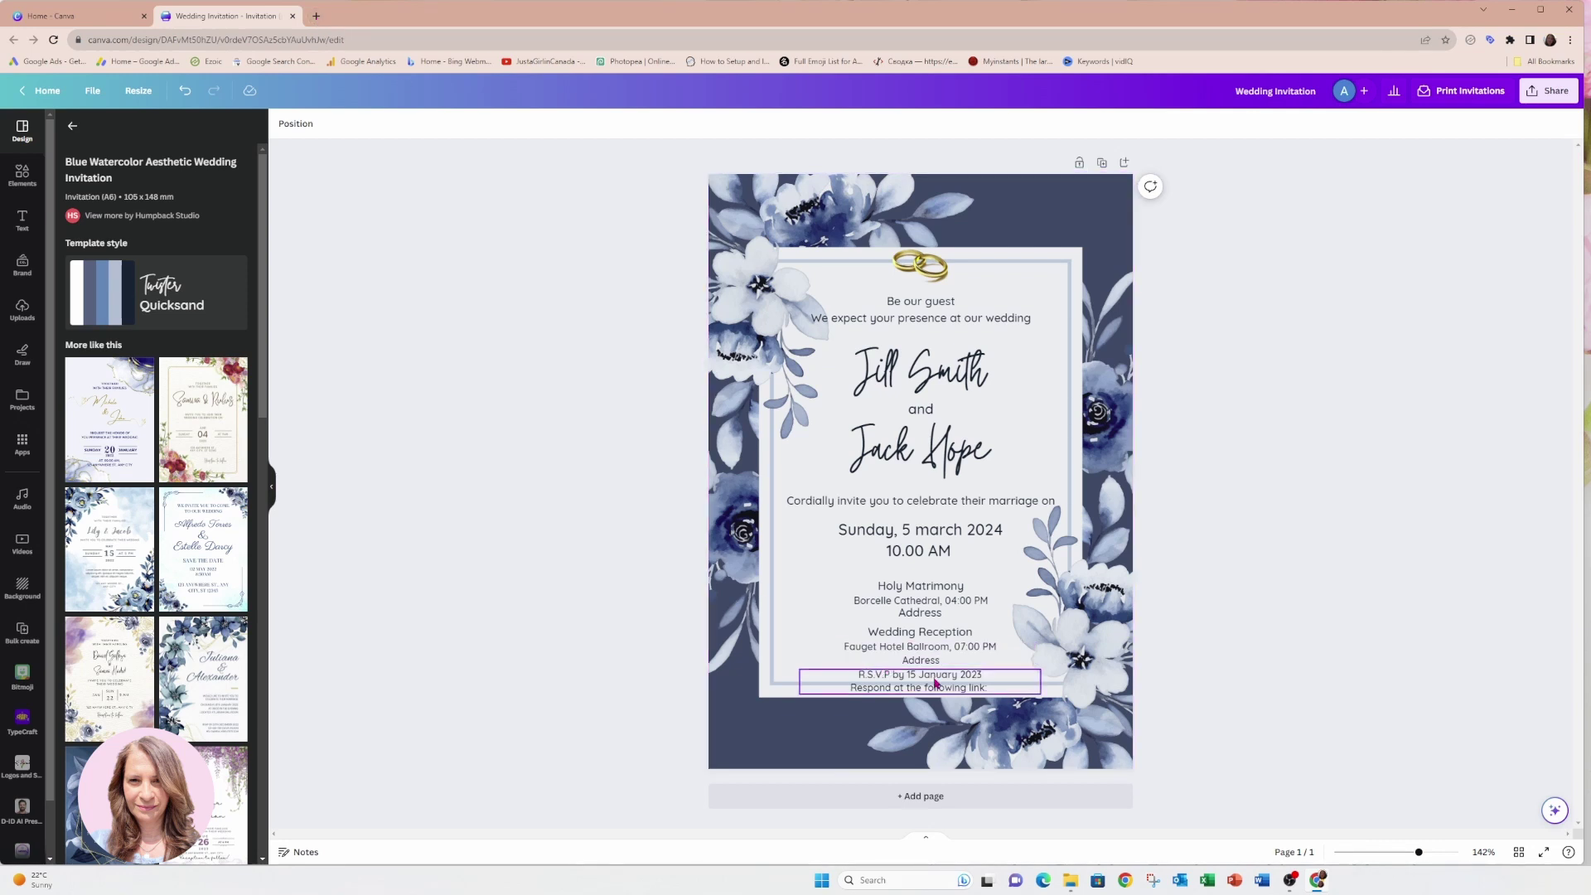
left_click(316, 17)
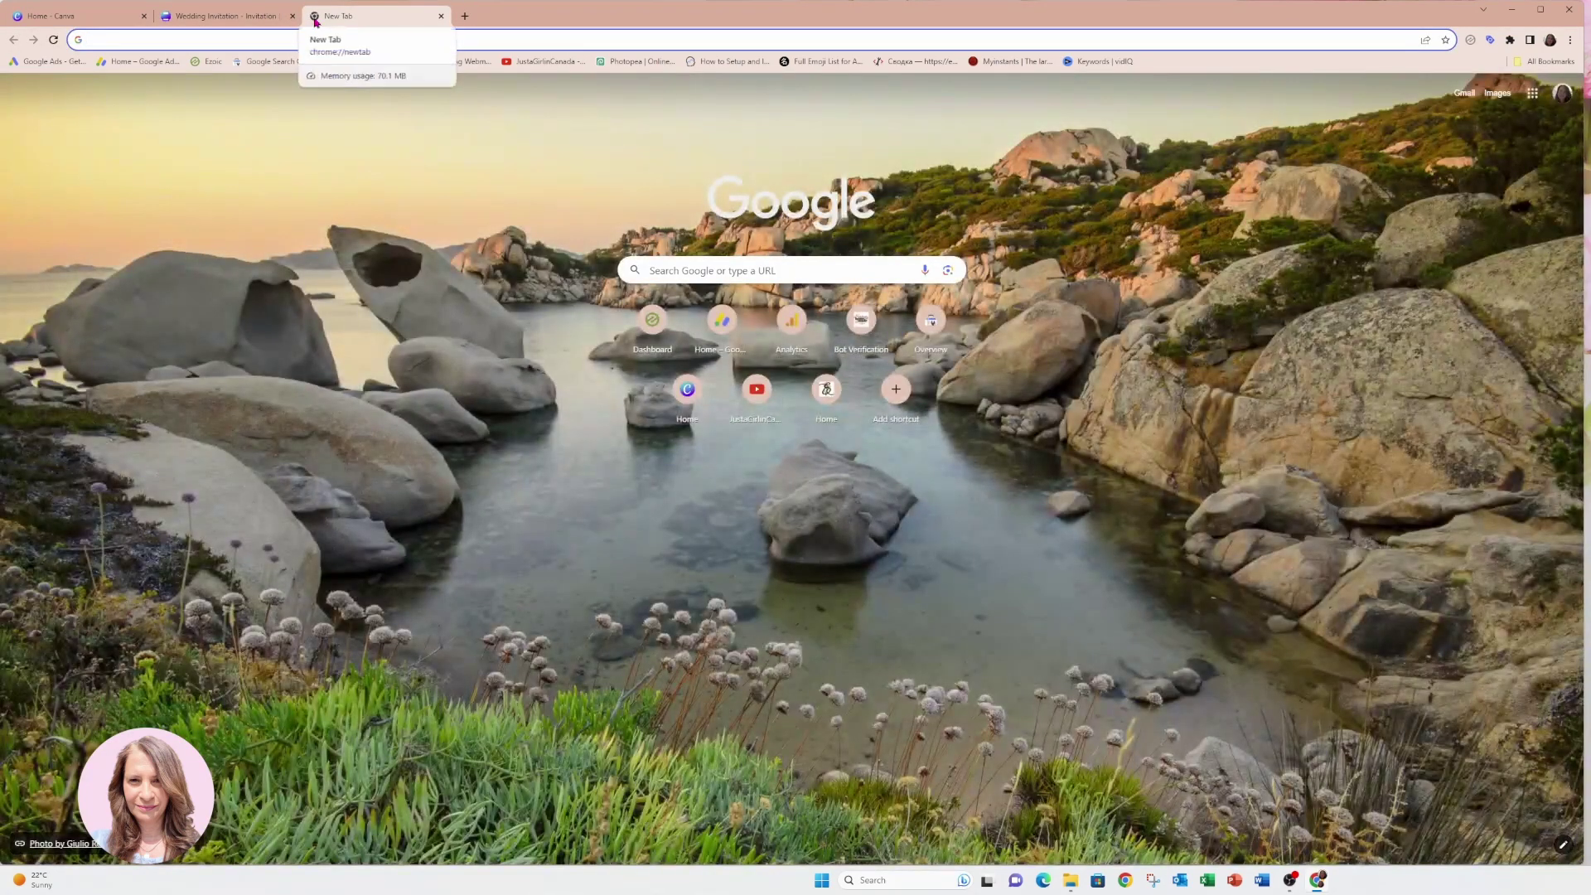
Search for Google Forms and go to the Google Forms site.
type("google forms")
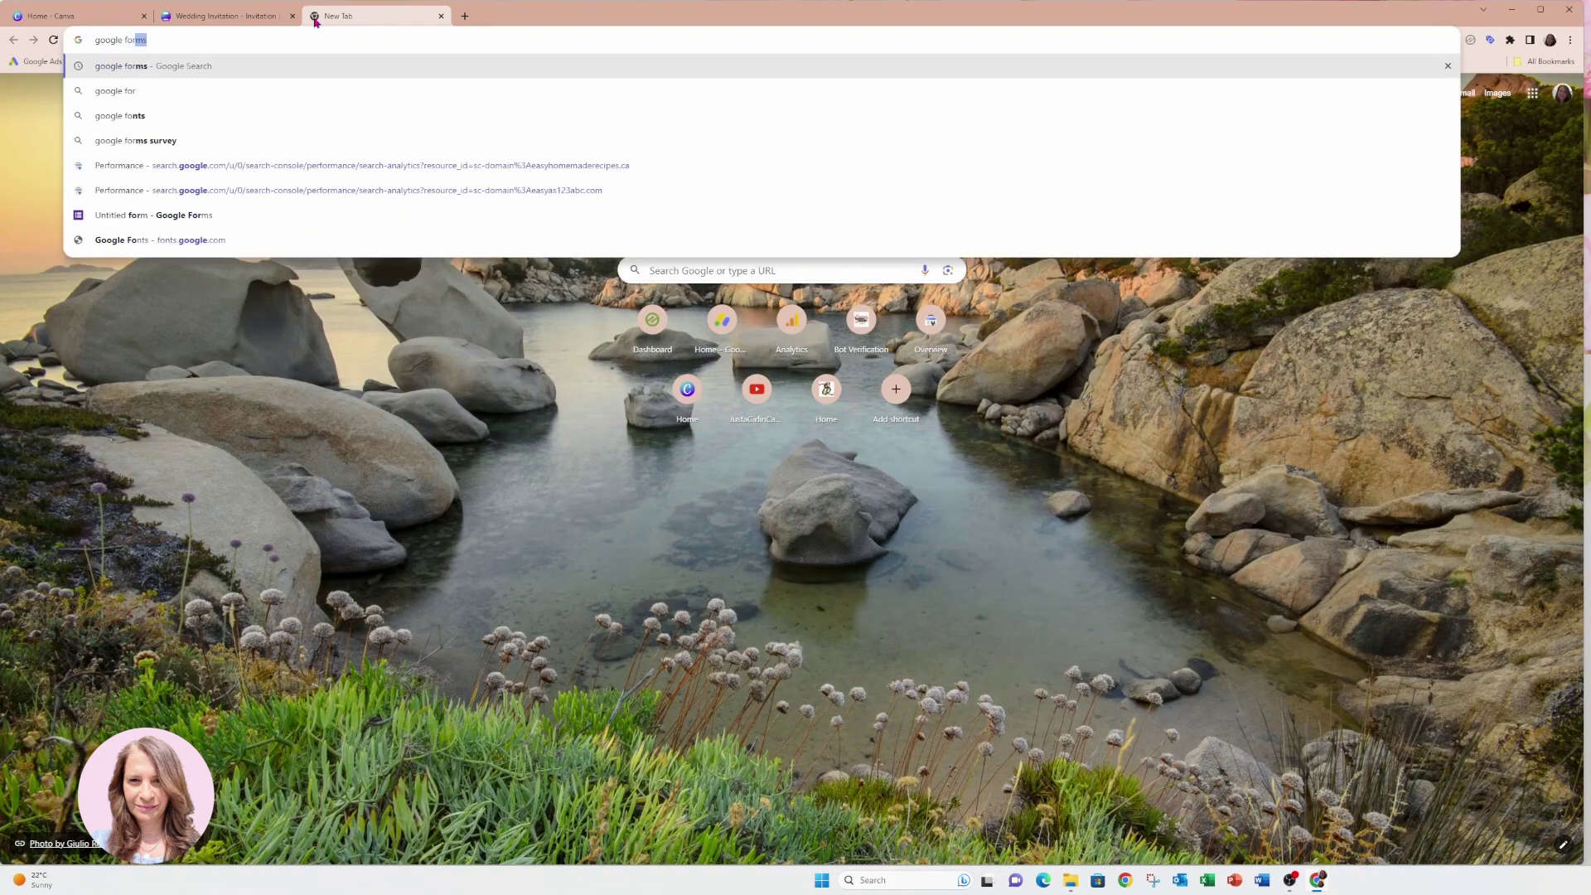
key("Return")
left_click(213, 230)
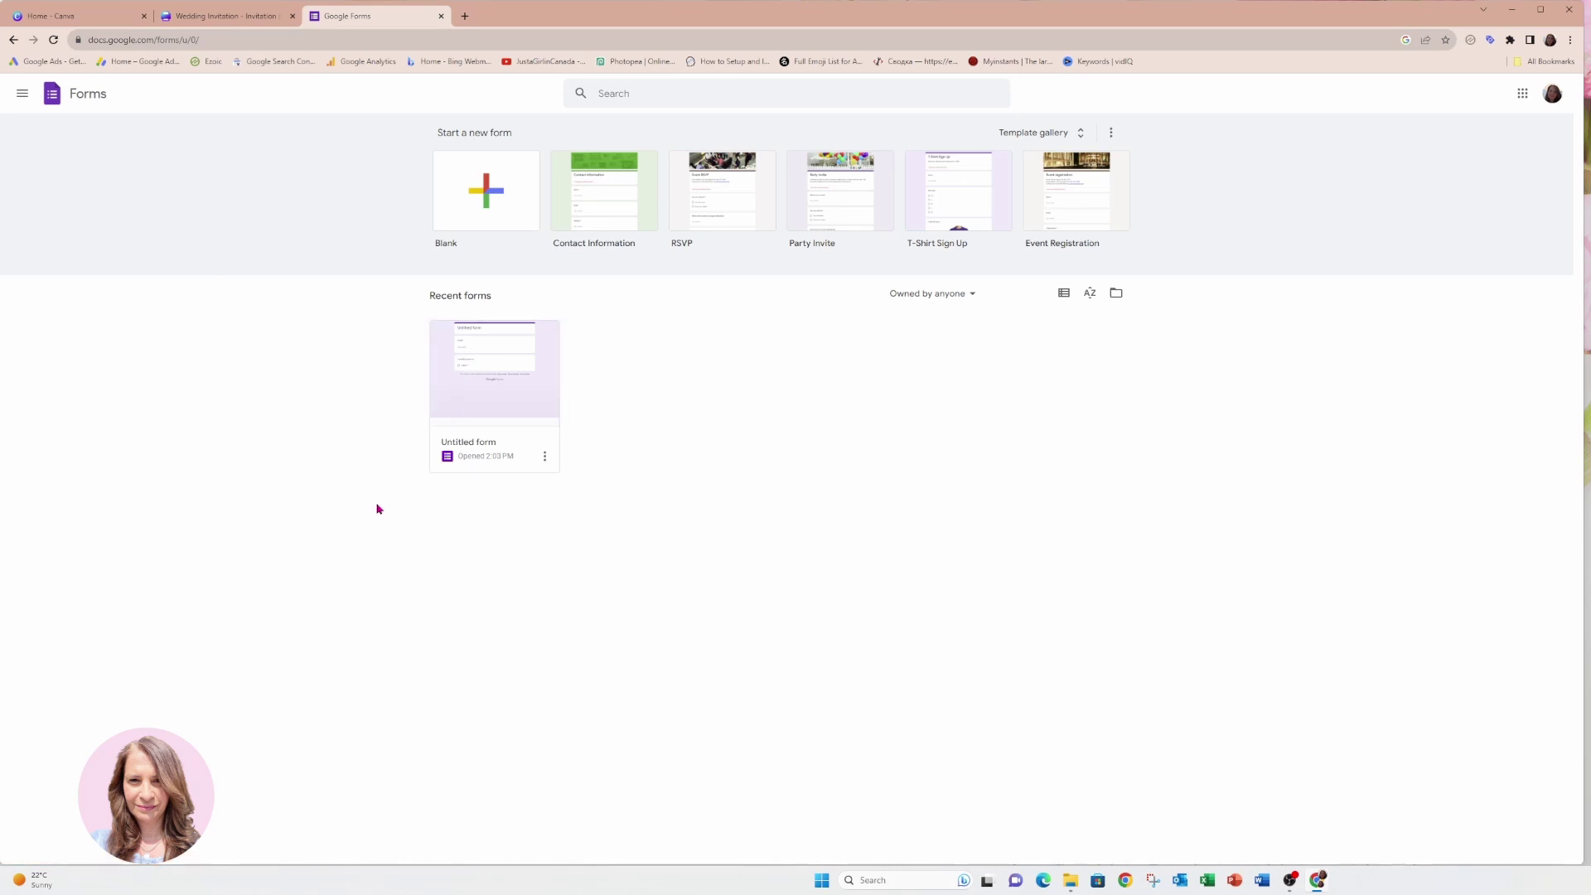
Move the existing Untitled form to the trash.
left_click(544, 455)
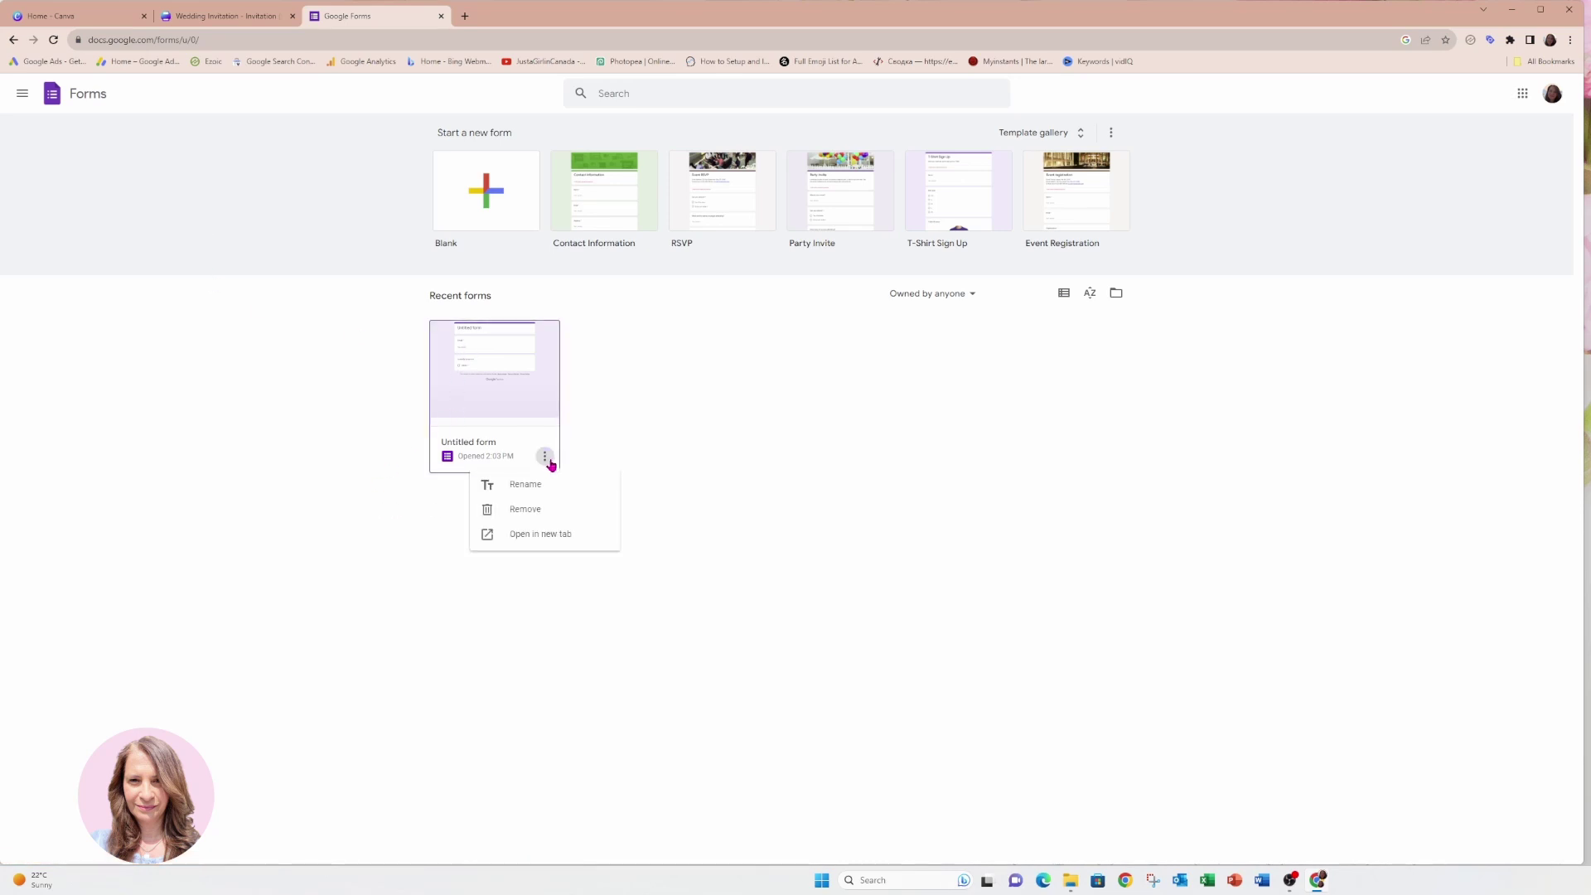
left_click(534, 509)
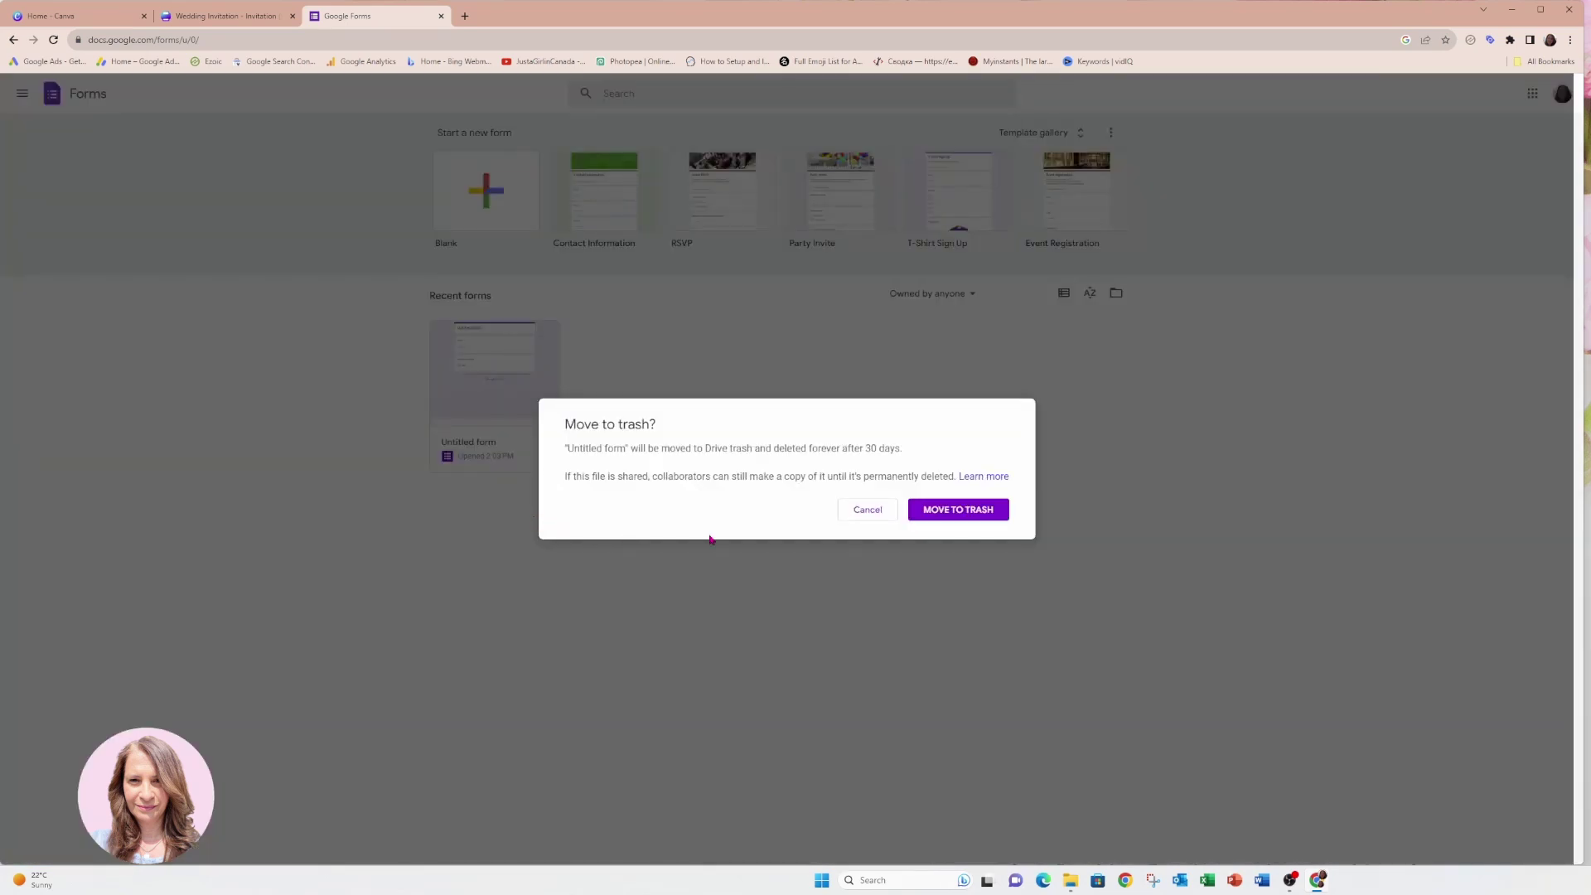
left_click(952, 521)
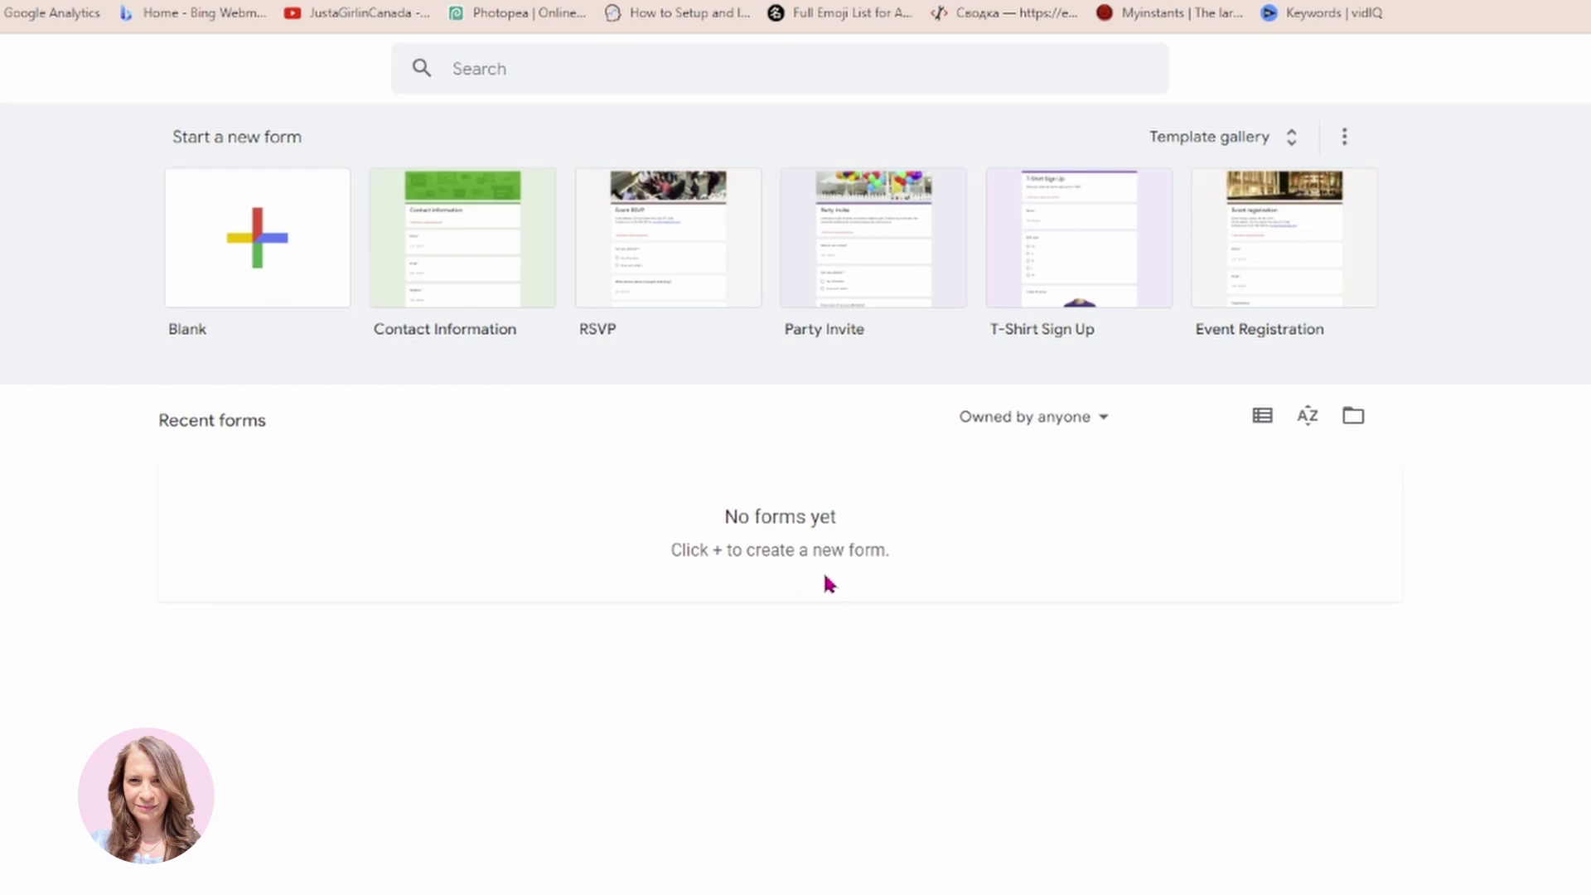
Start a blank Untitled form and switch to its Settings page.
left_click(258, 258)
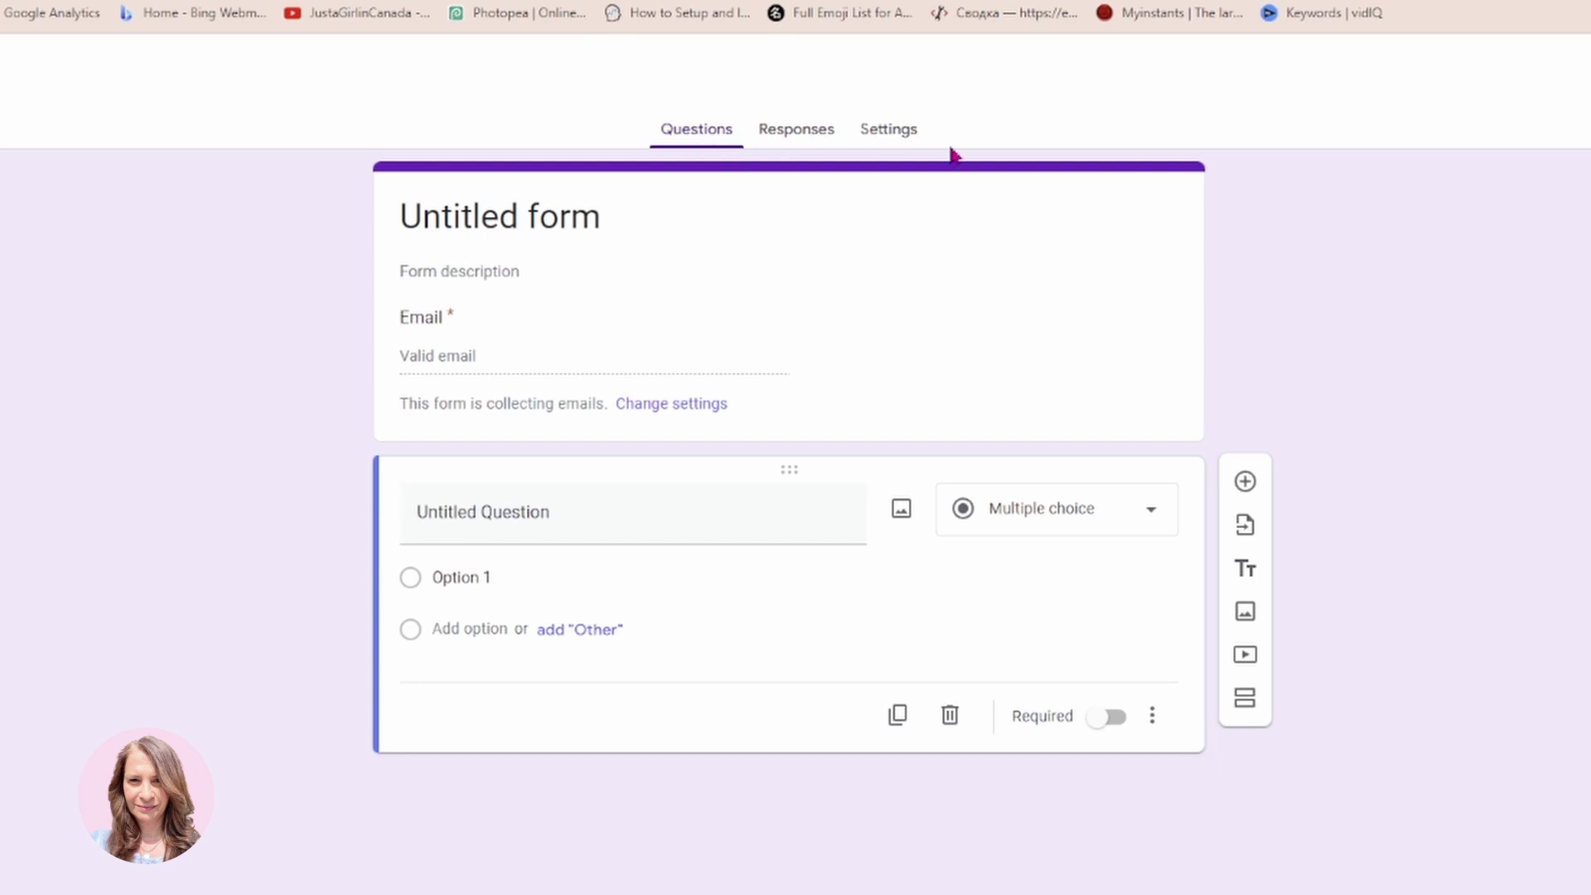
left_click(898, 142)
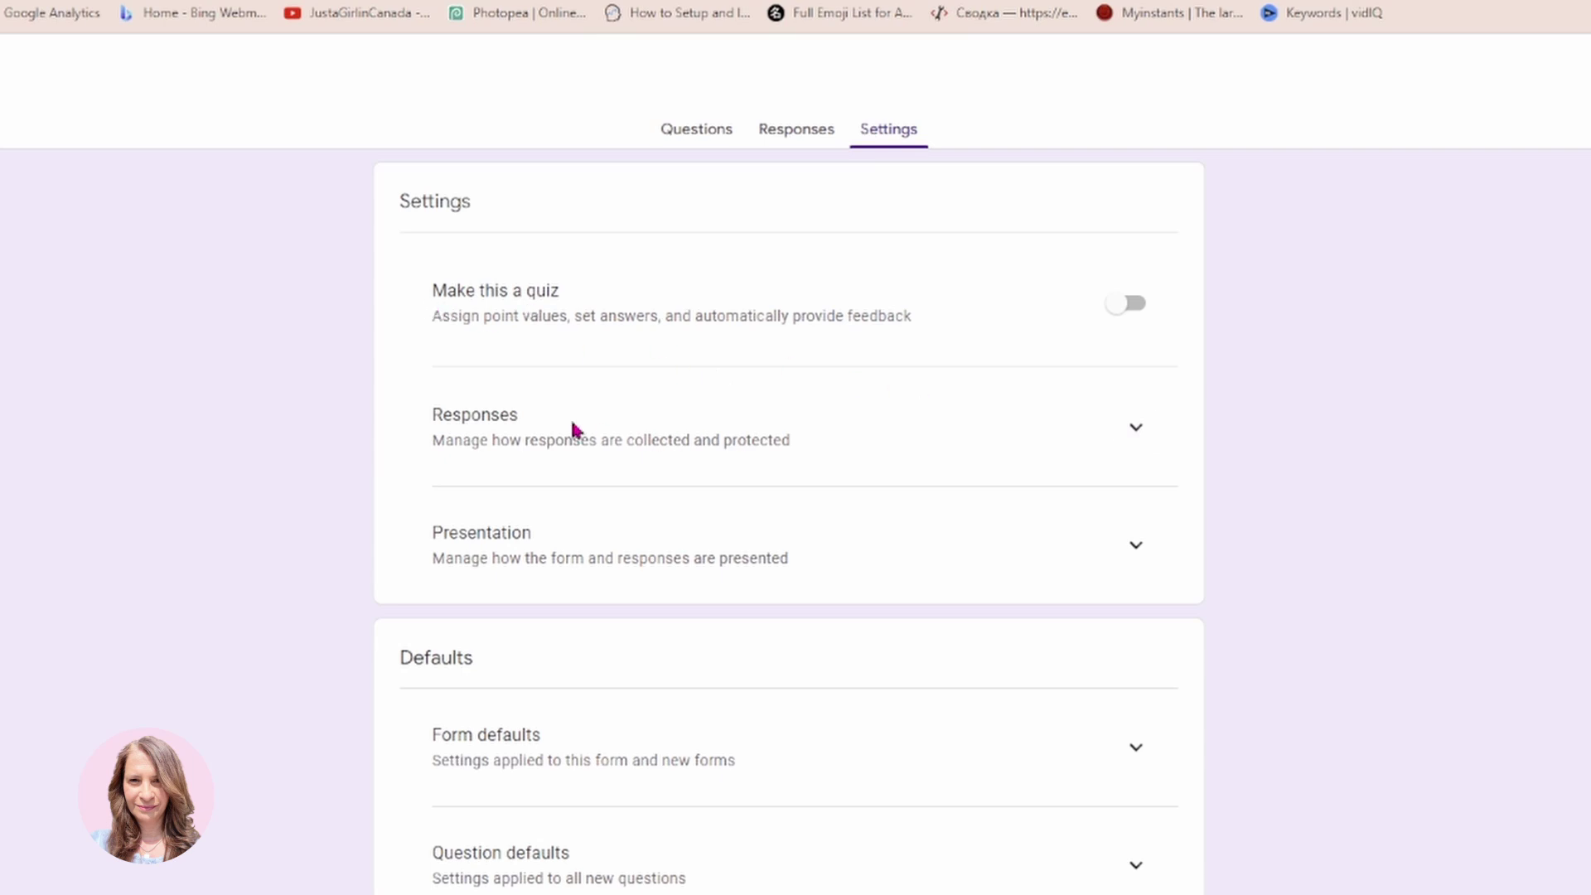
Under Responses, set email collection to Responder input and copies to Always, and allow response editing.
left_click(1132, 430)
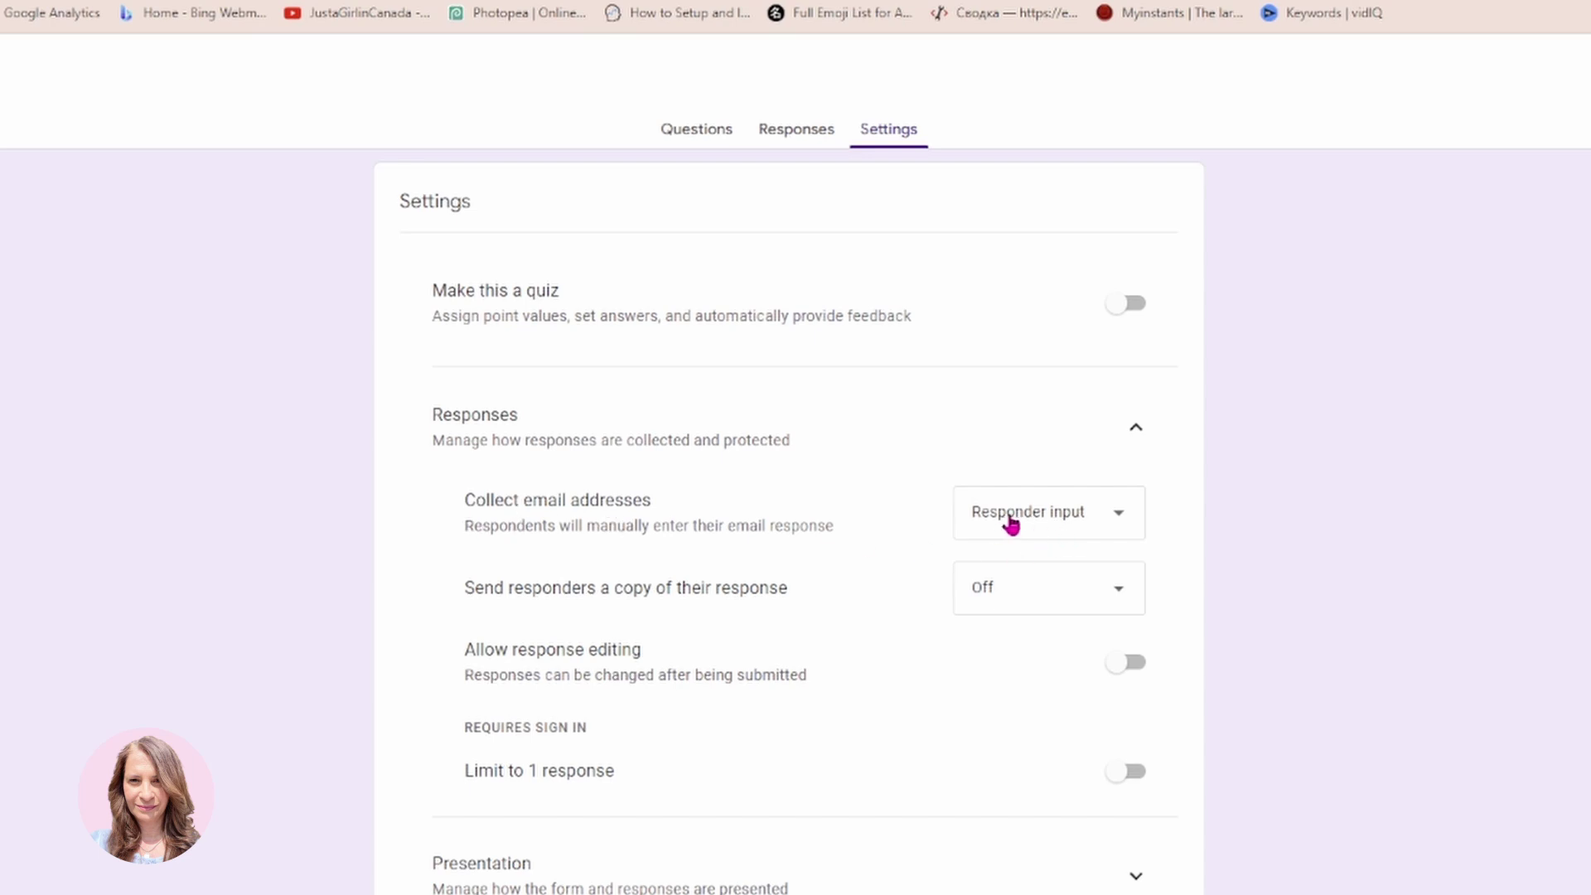
left_click(1124, 524)
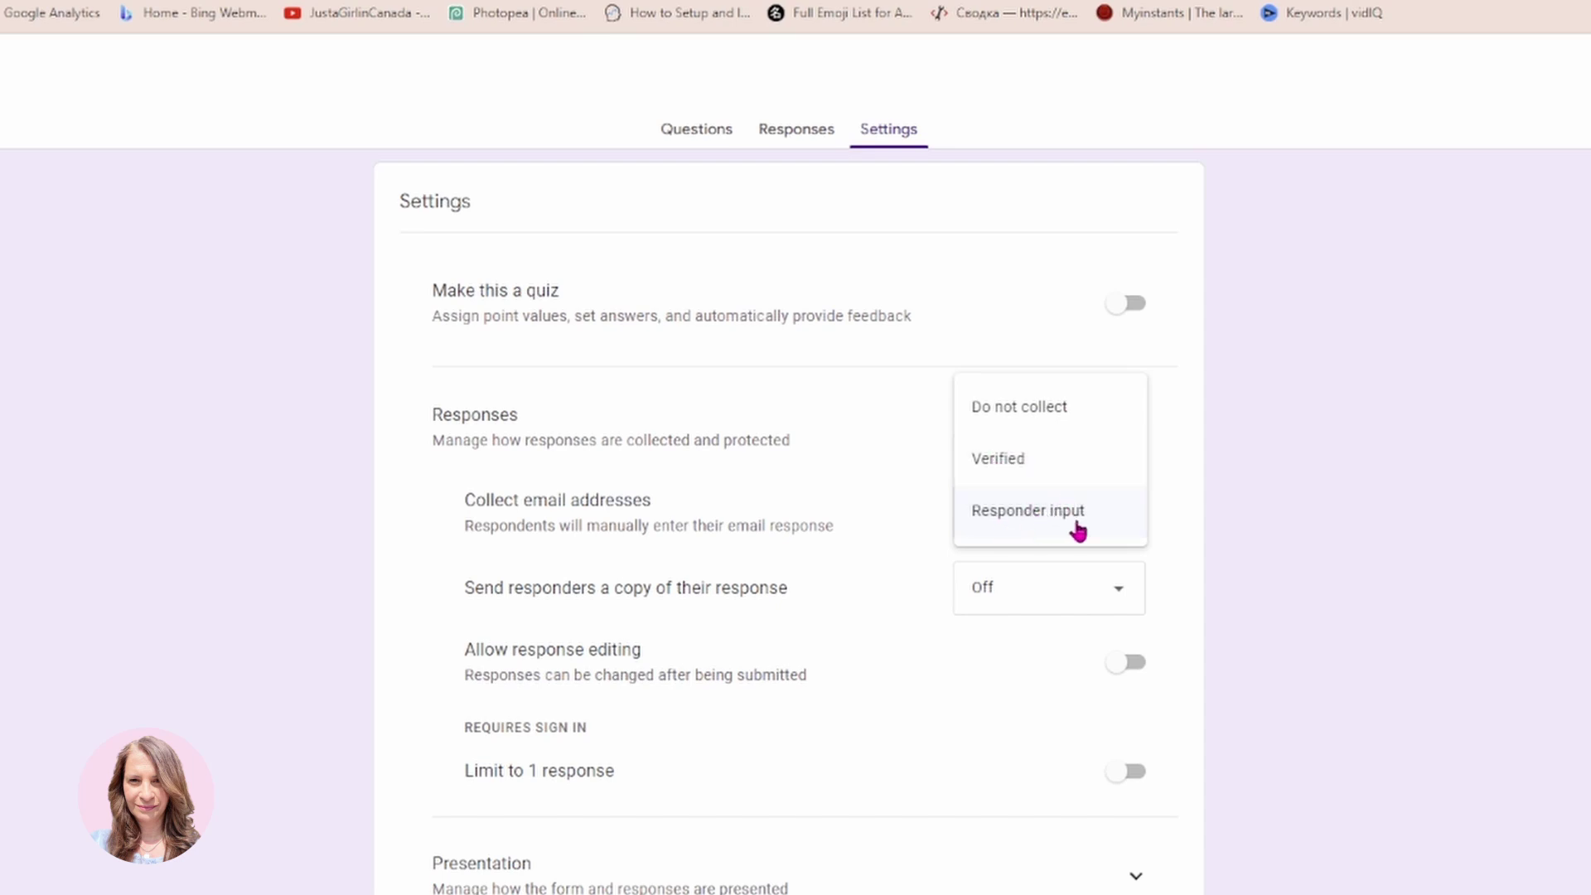
left_click(1015, 527)
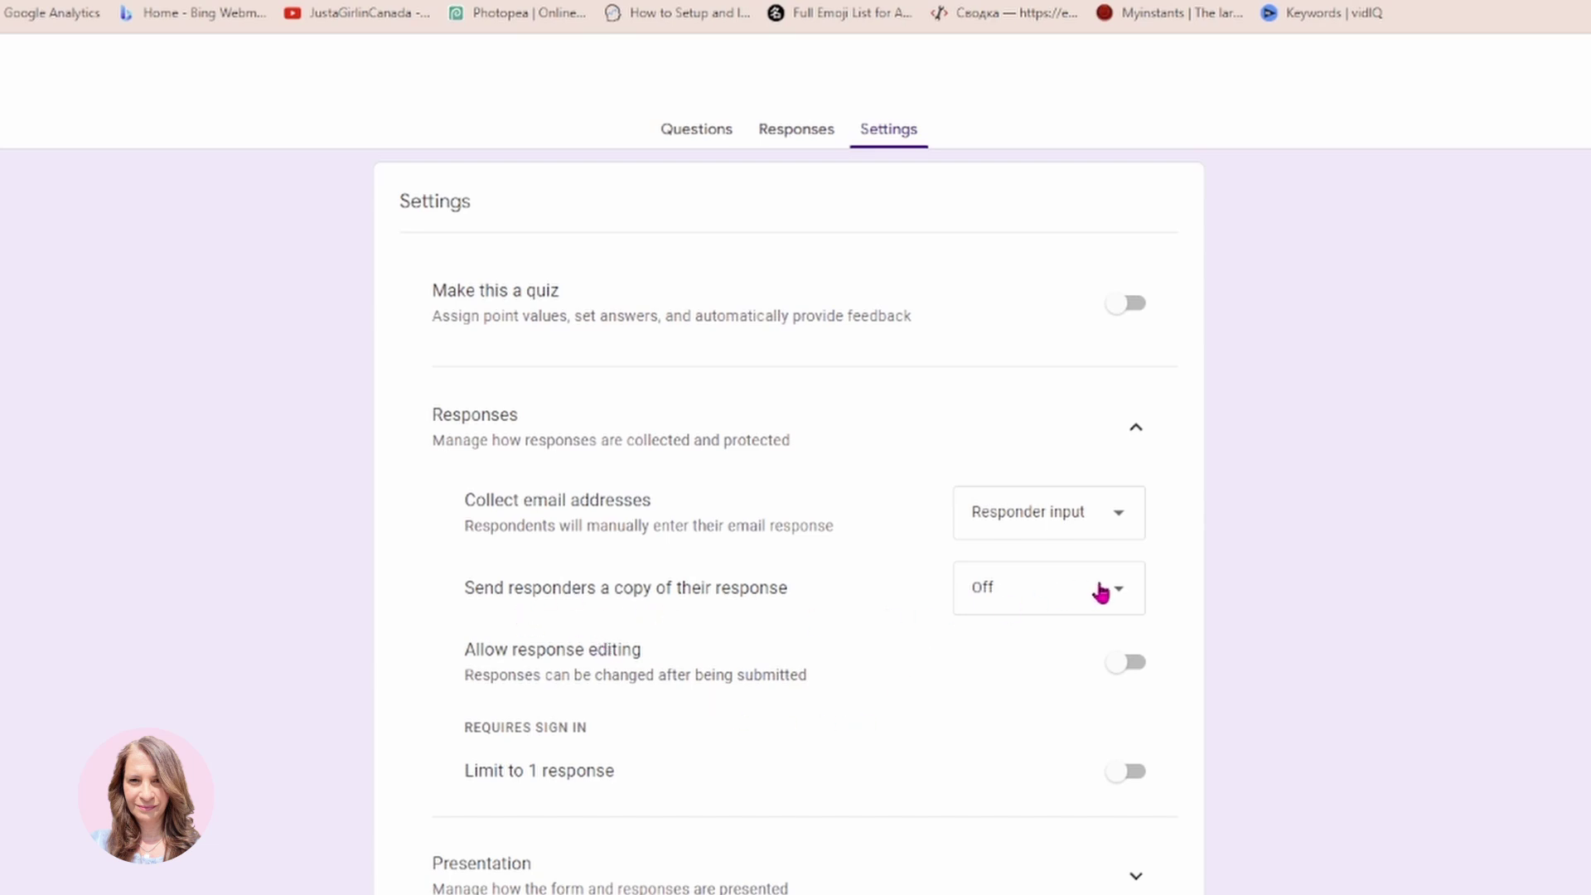
left_click(1129, 593)
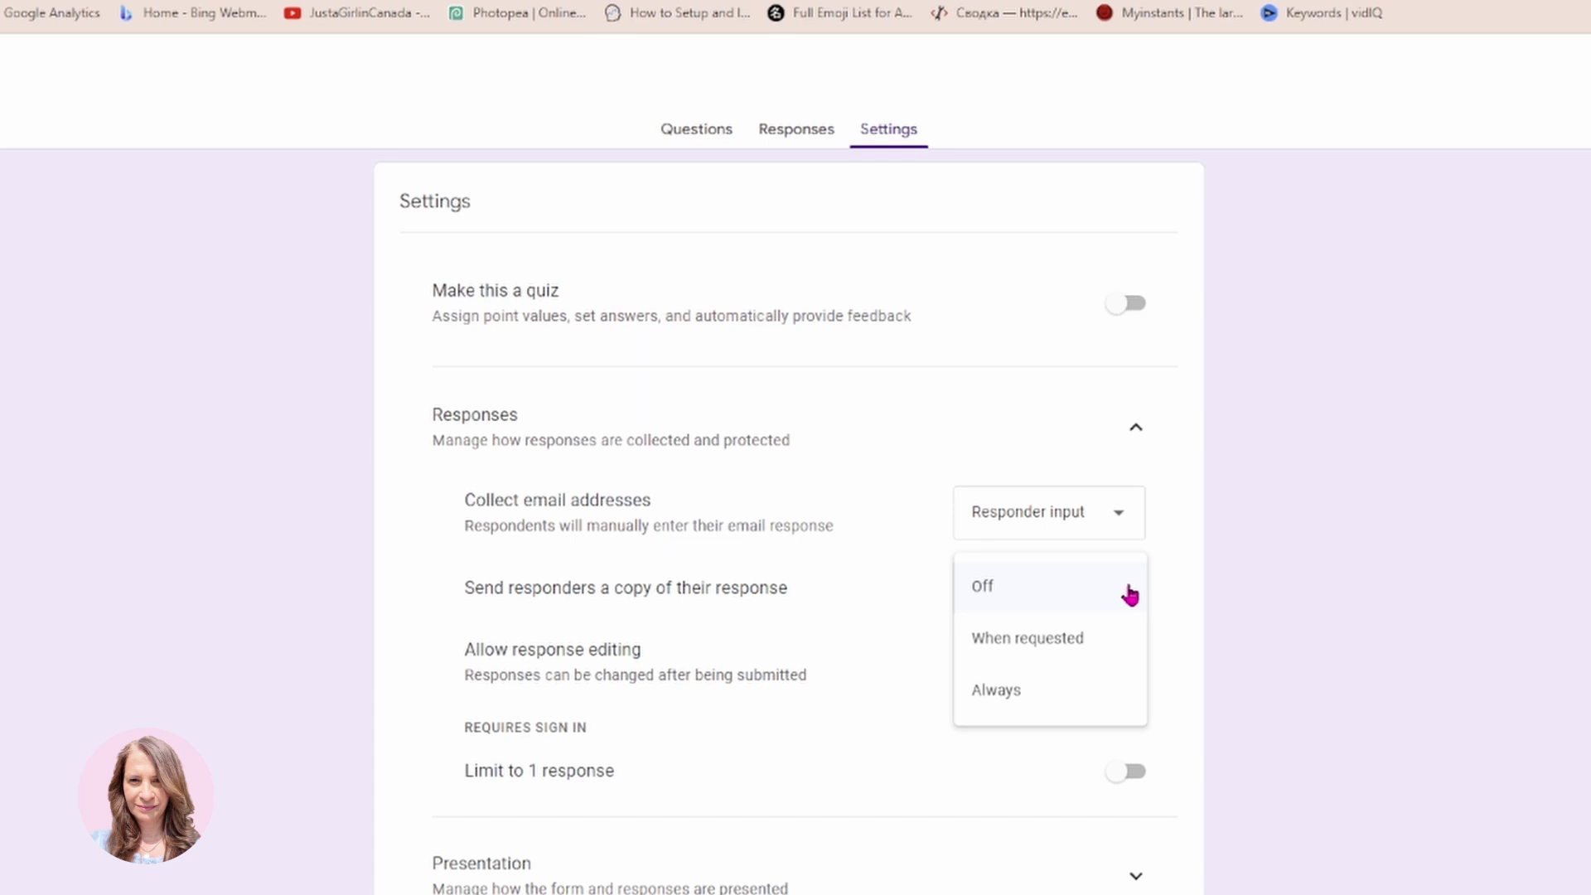
left_click(996, 703)
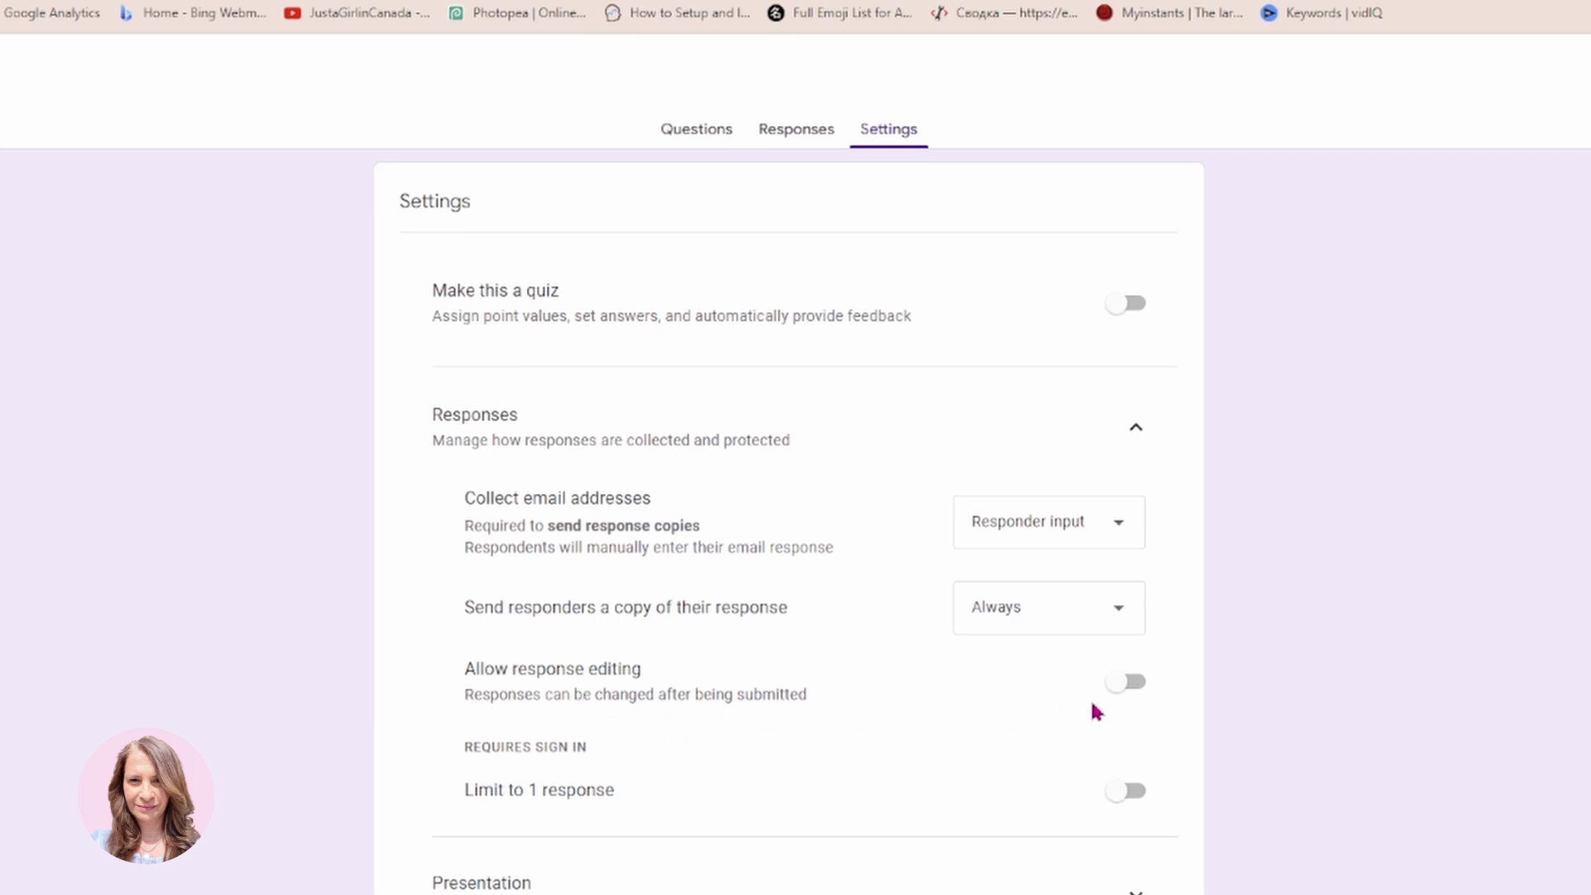
left_click(1132, 694)
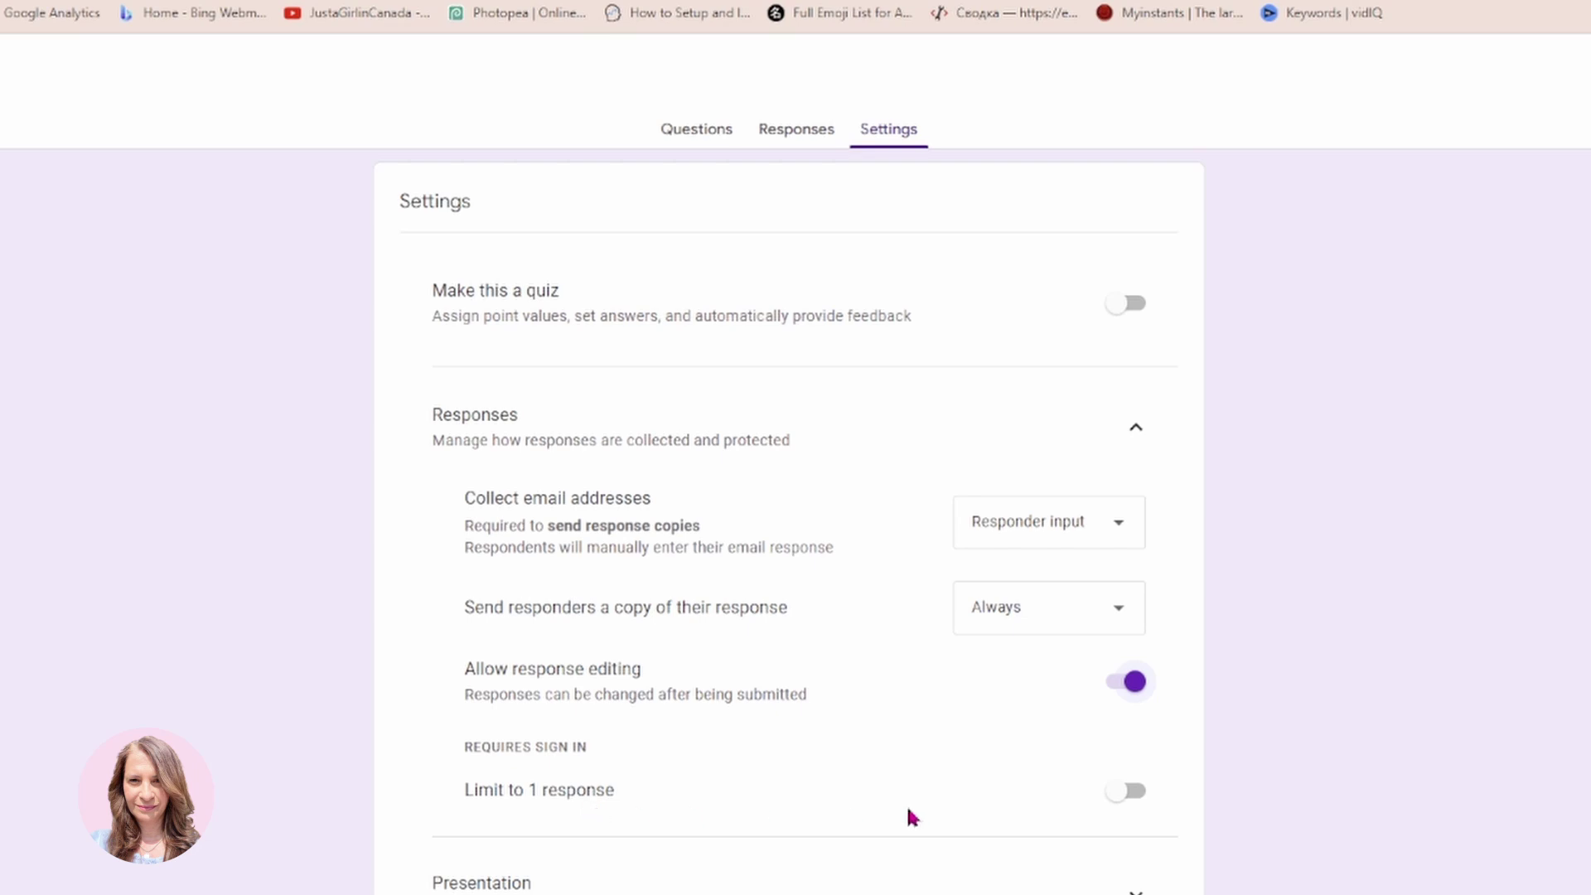
Switch on Limit to 1 response so respondents must sign in to Google.
left_click(1130, 808)
left_click(1129, 808)
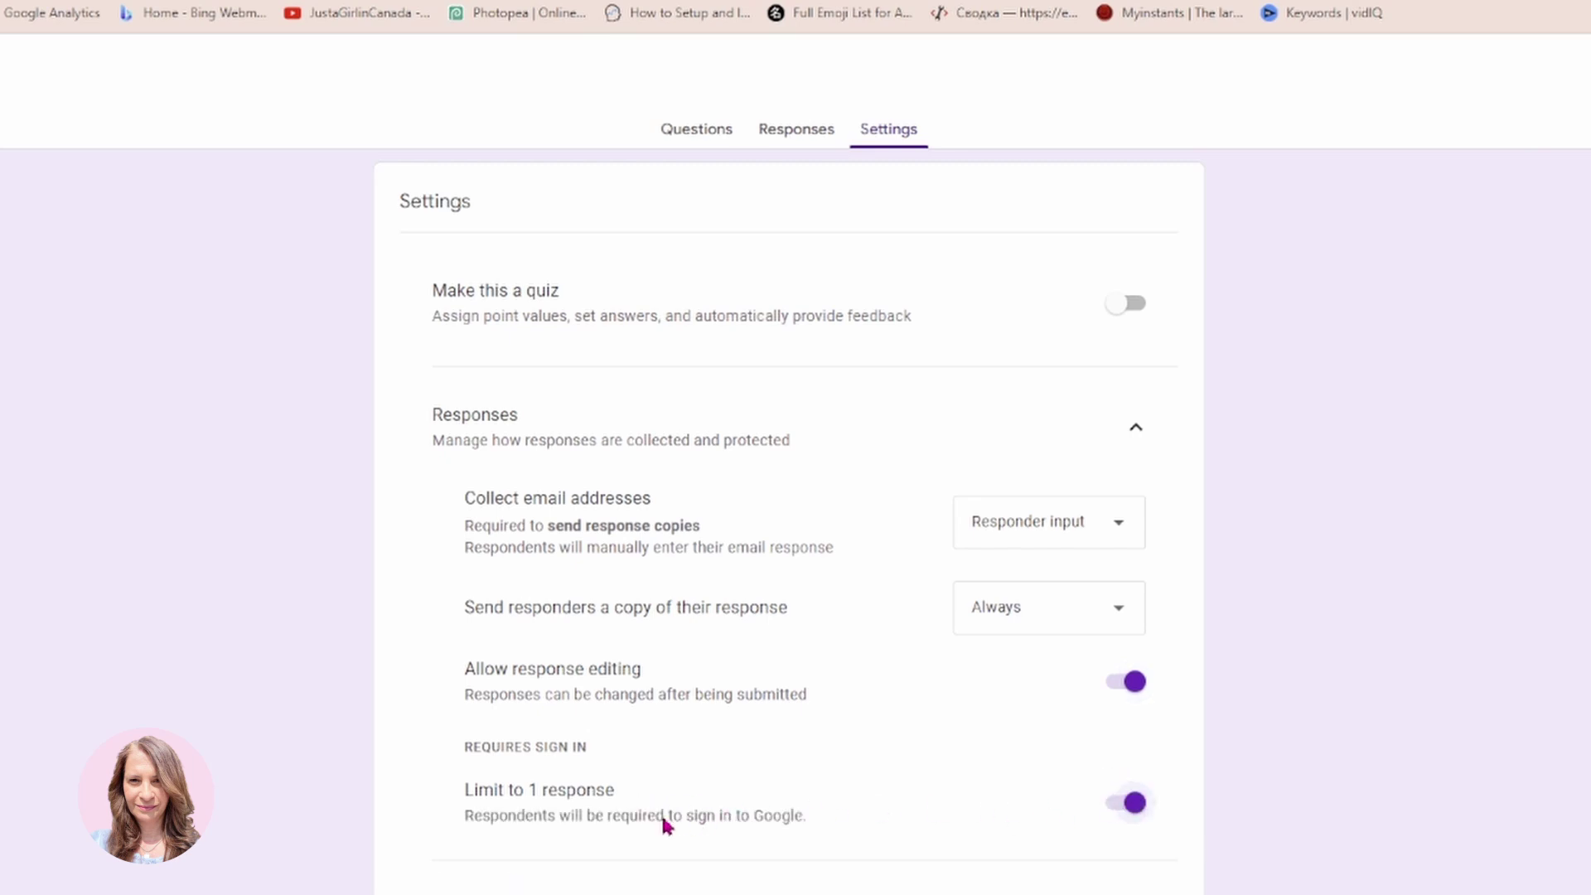
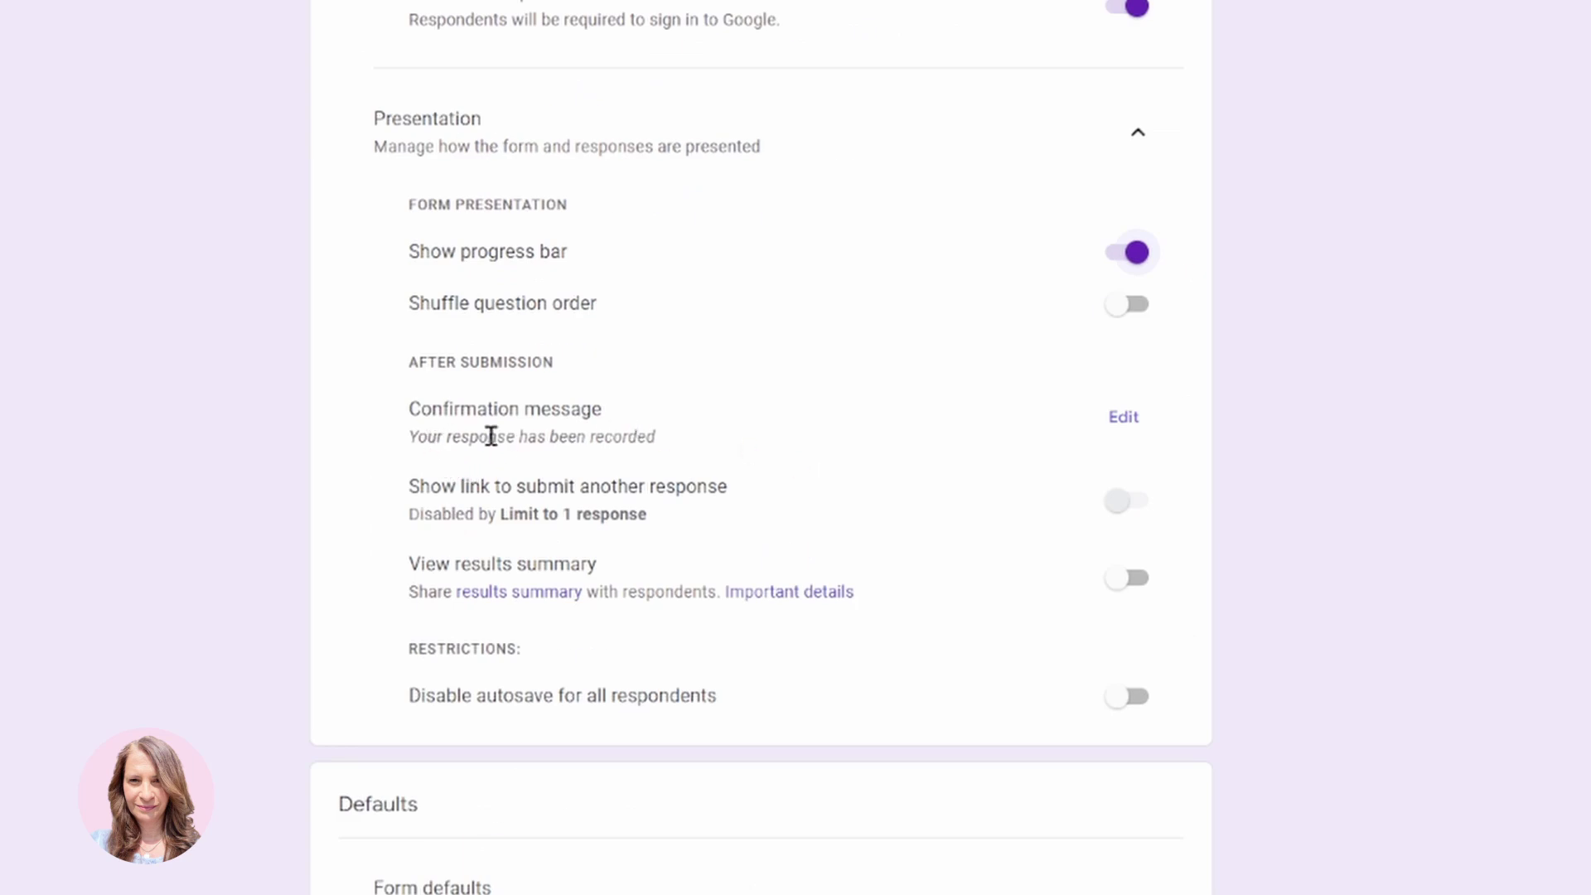
Set the confirmation message to 'Thank you for your response', signed with the couple's names, and save it.
left_click(1126, 419)
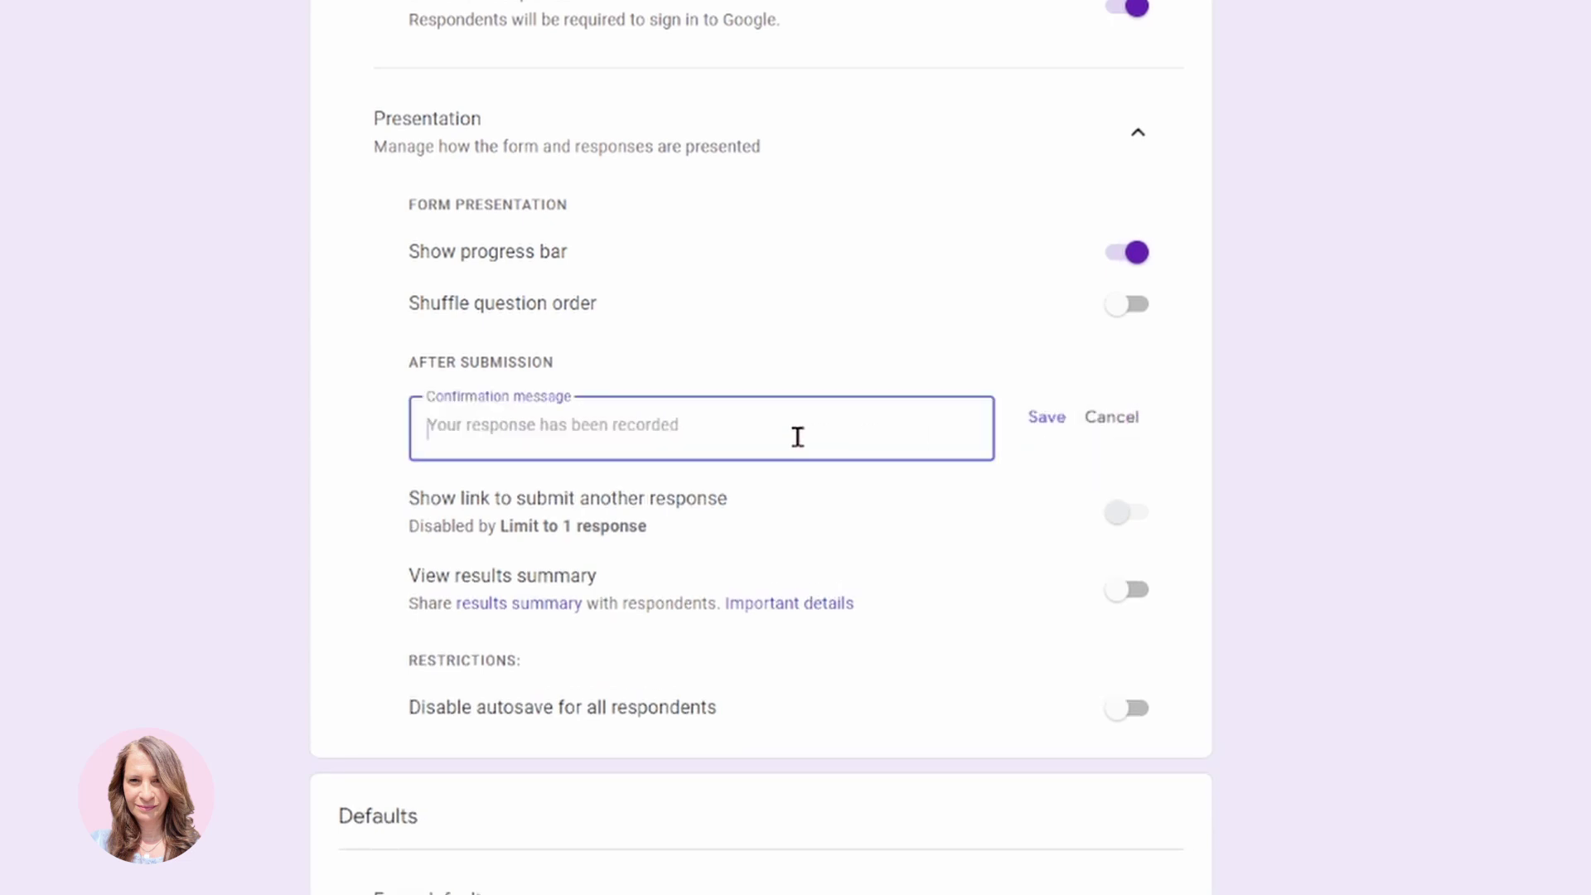
type("Thank ")
type("d")
key("BackSpace")
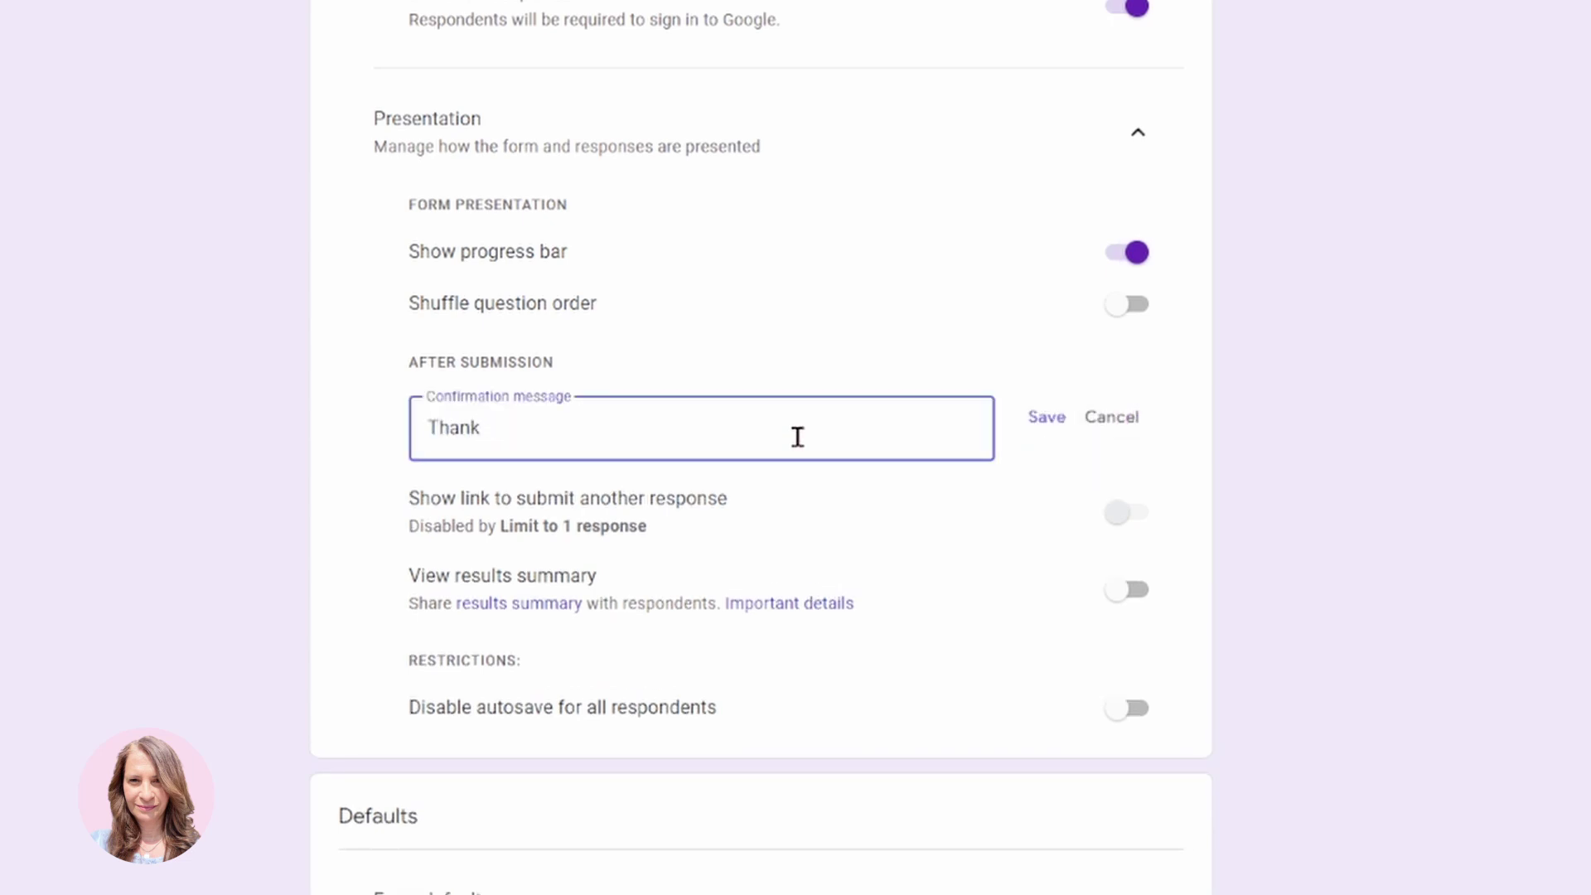
type("you for your response")
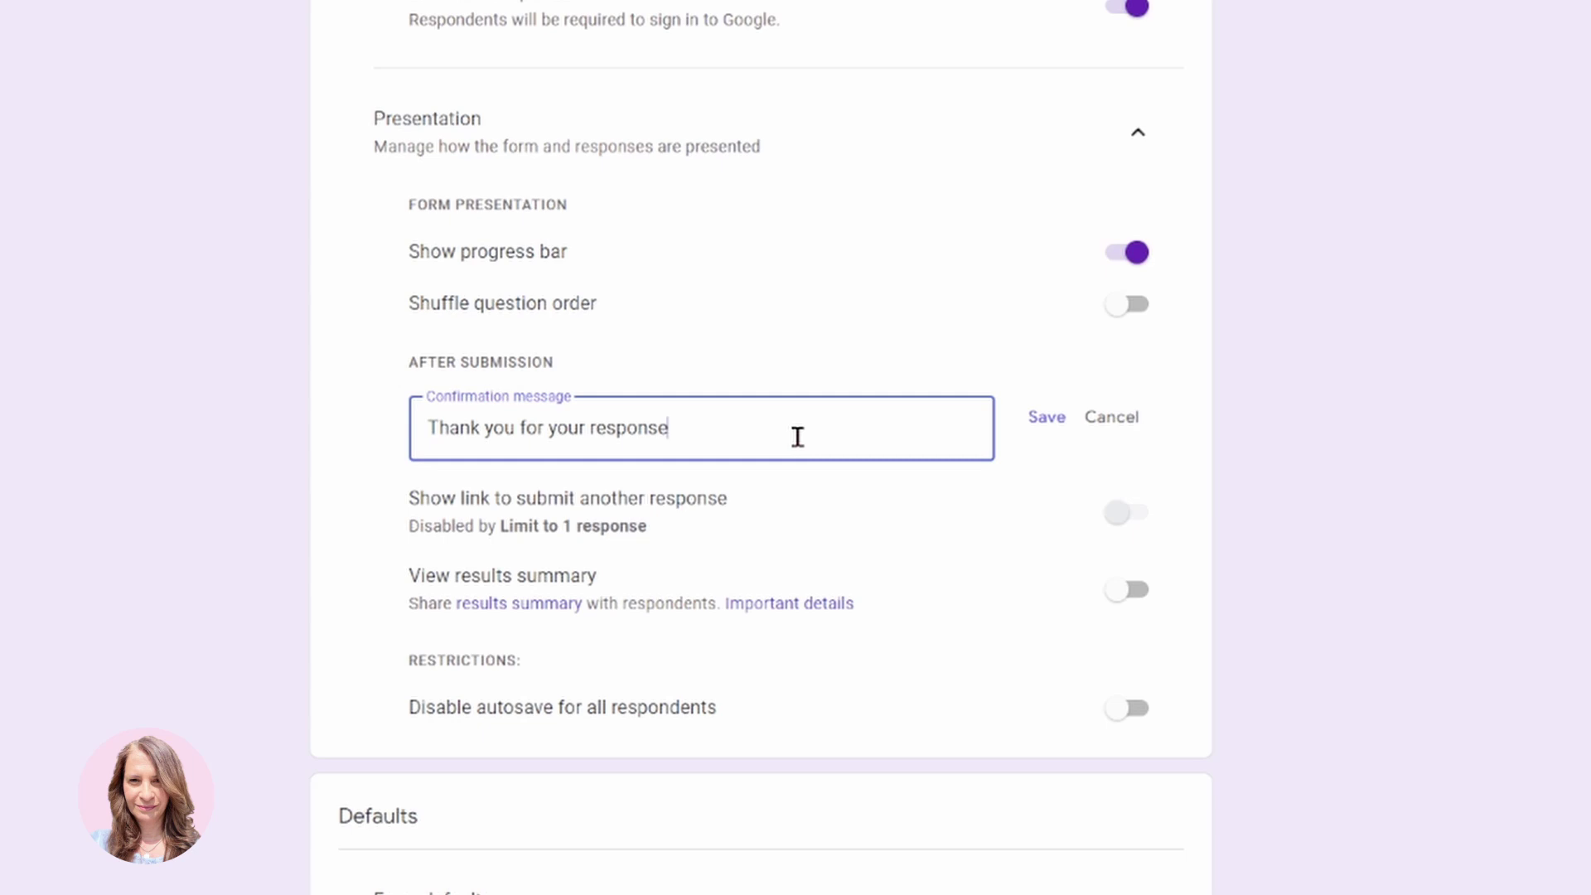
type(". Jill and Jack.")
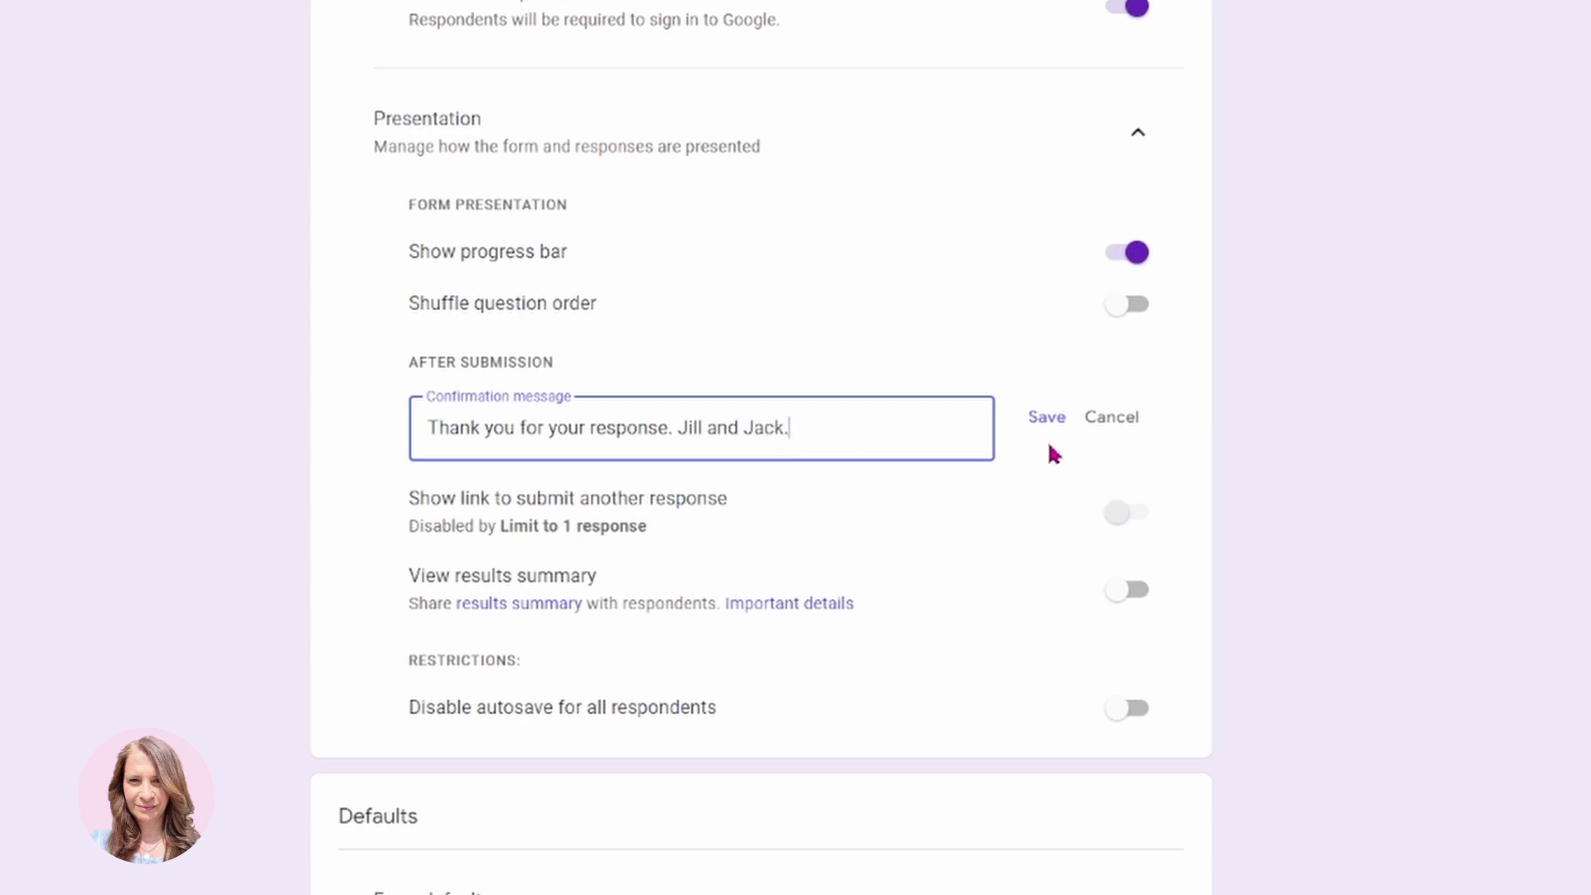
left_click(1049, 427)
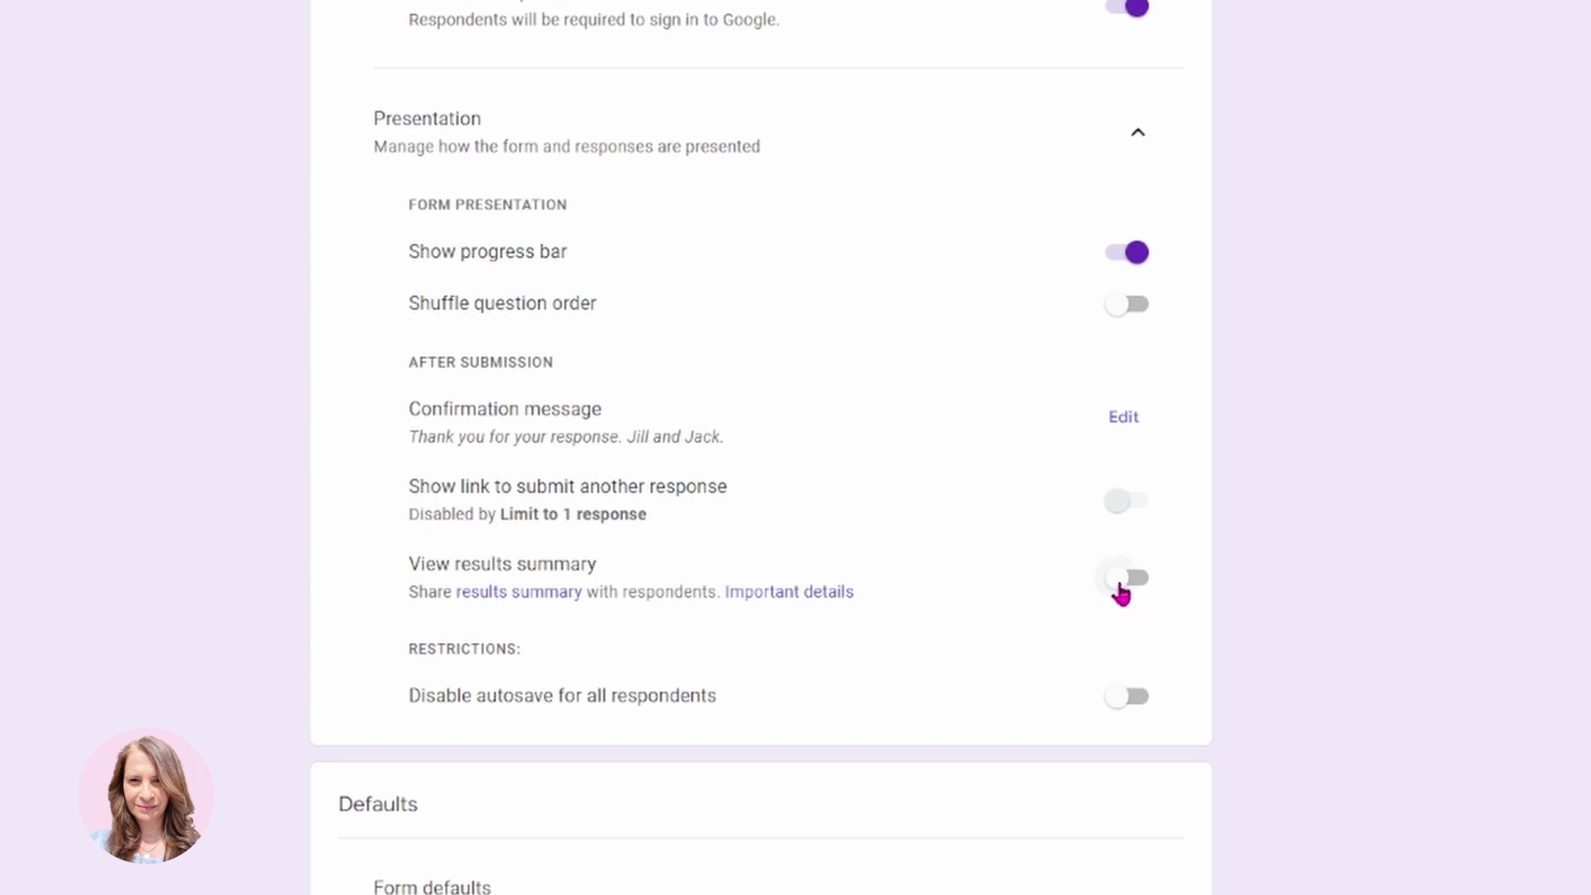
Turn on View results summary so respondents can see results after submitting.
left_click(1120, 590)
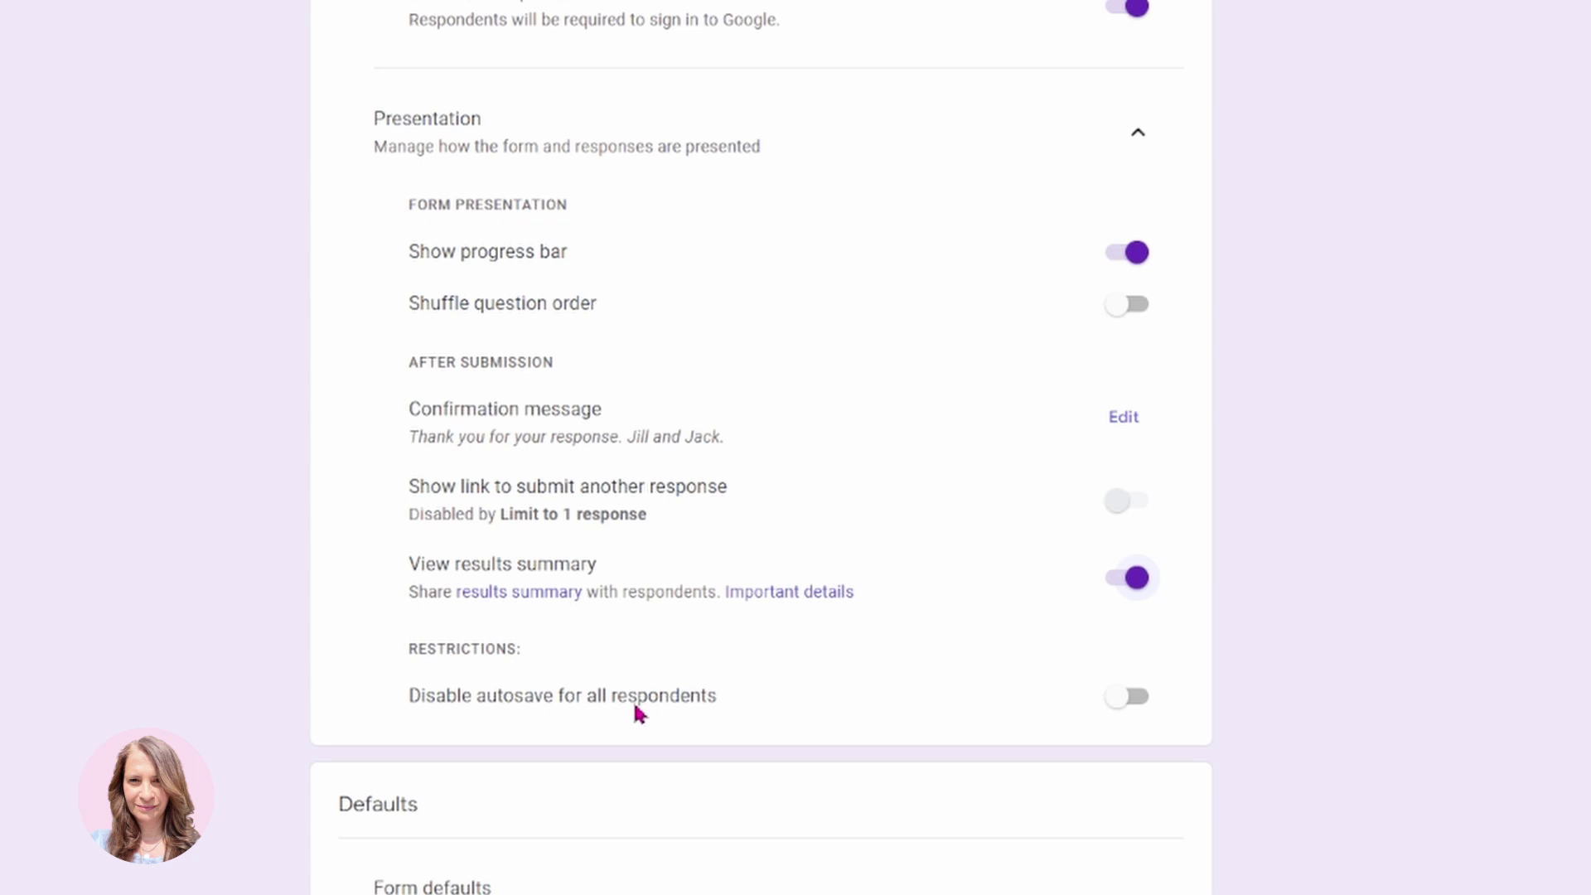
scroll(712, 700, "down", 2)
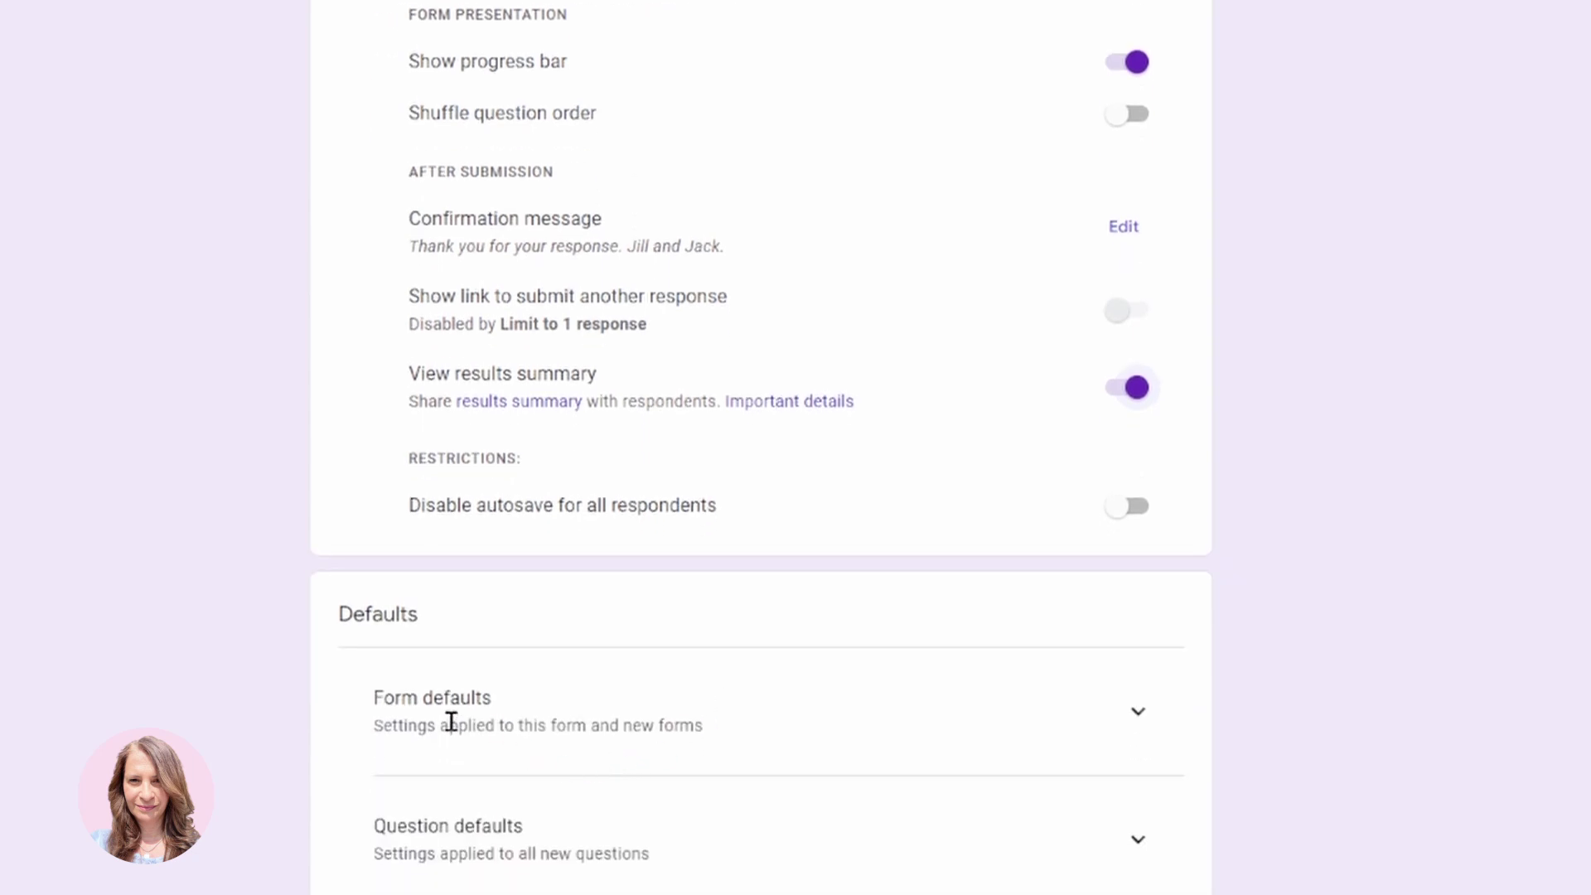
Expand the Form defaults and Question defaults sections to review their settings.
left_click(1137, 714)
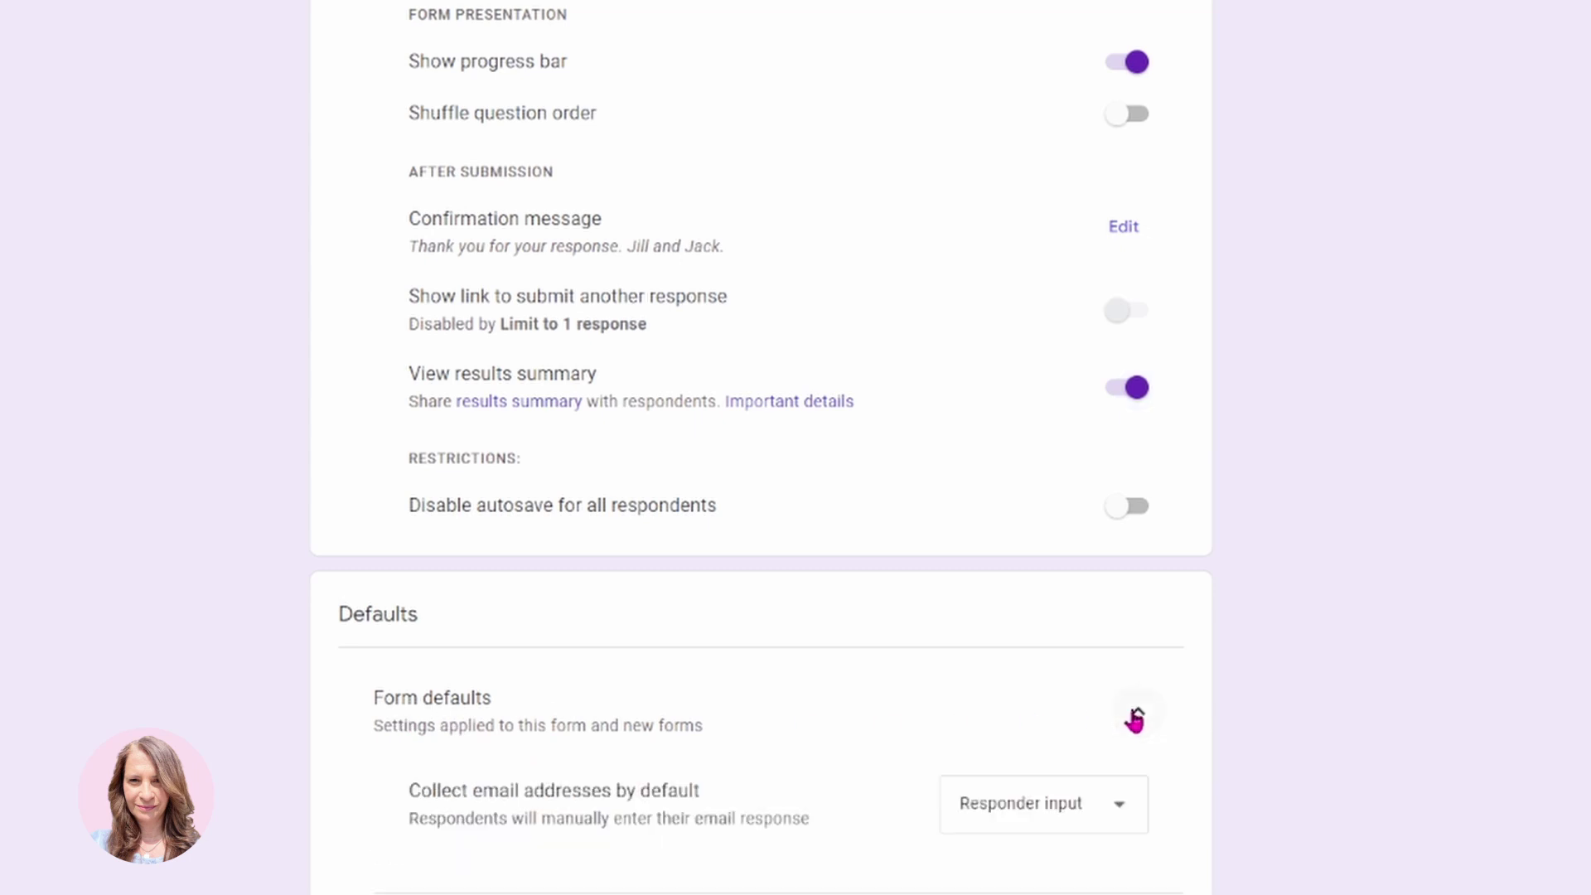
scroll(888, 684, "down", 1)
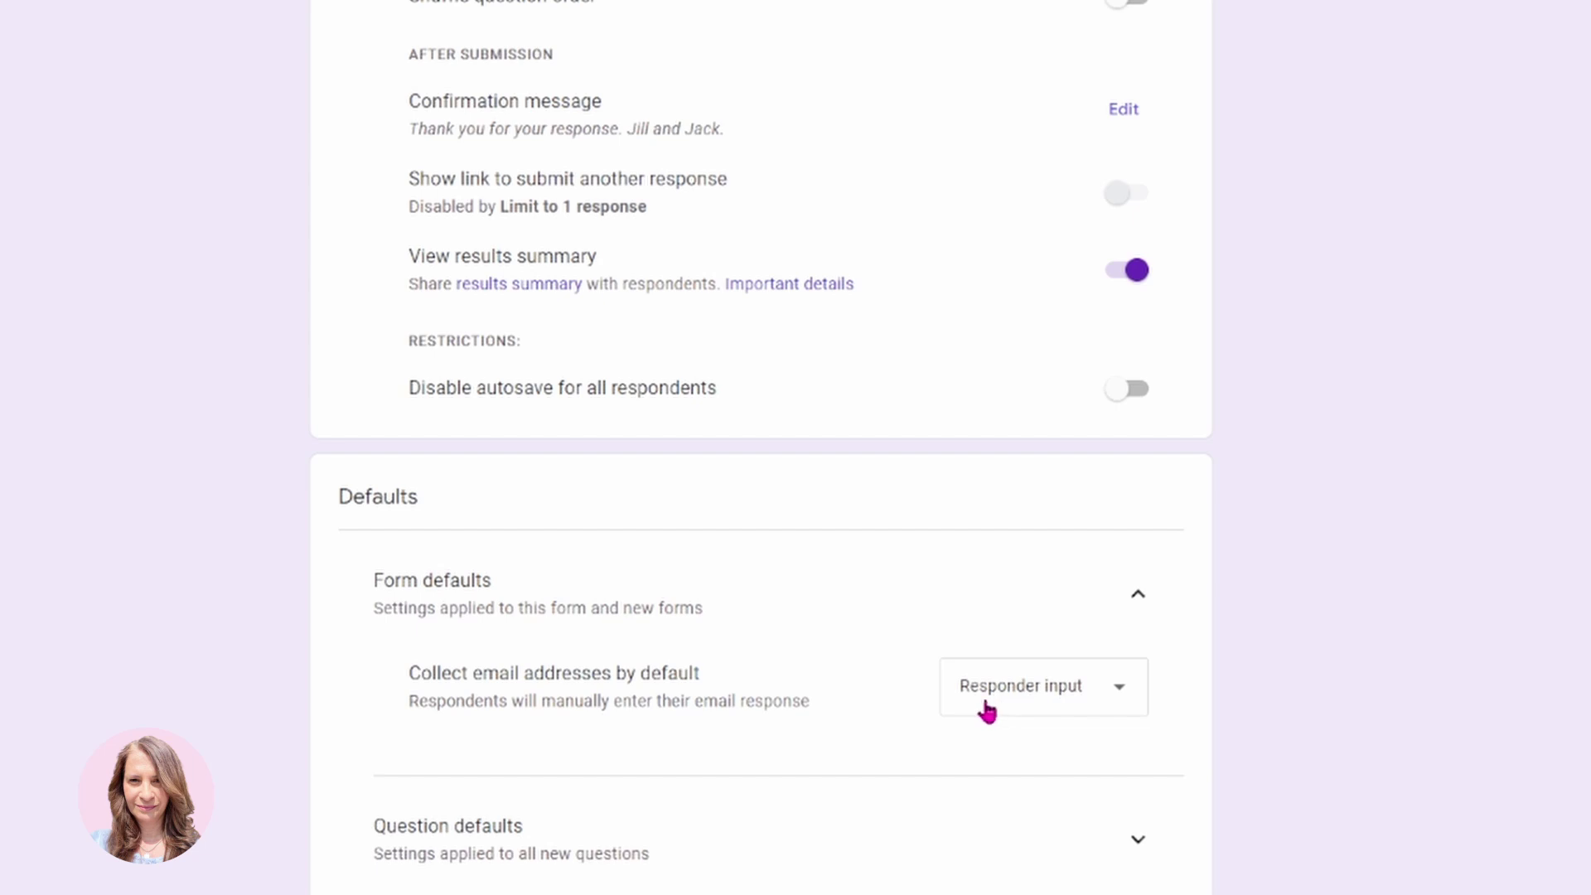
left_click(1140, 841)
scroll(761, 448, "down", 1)
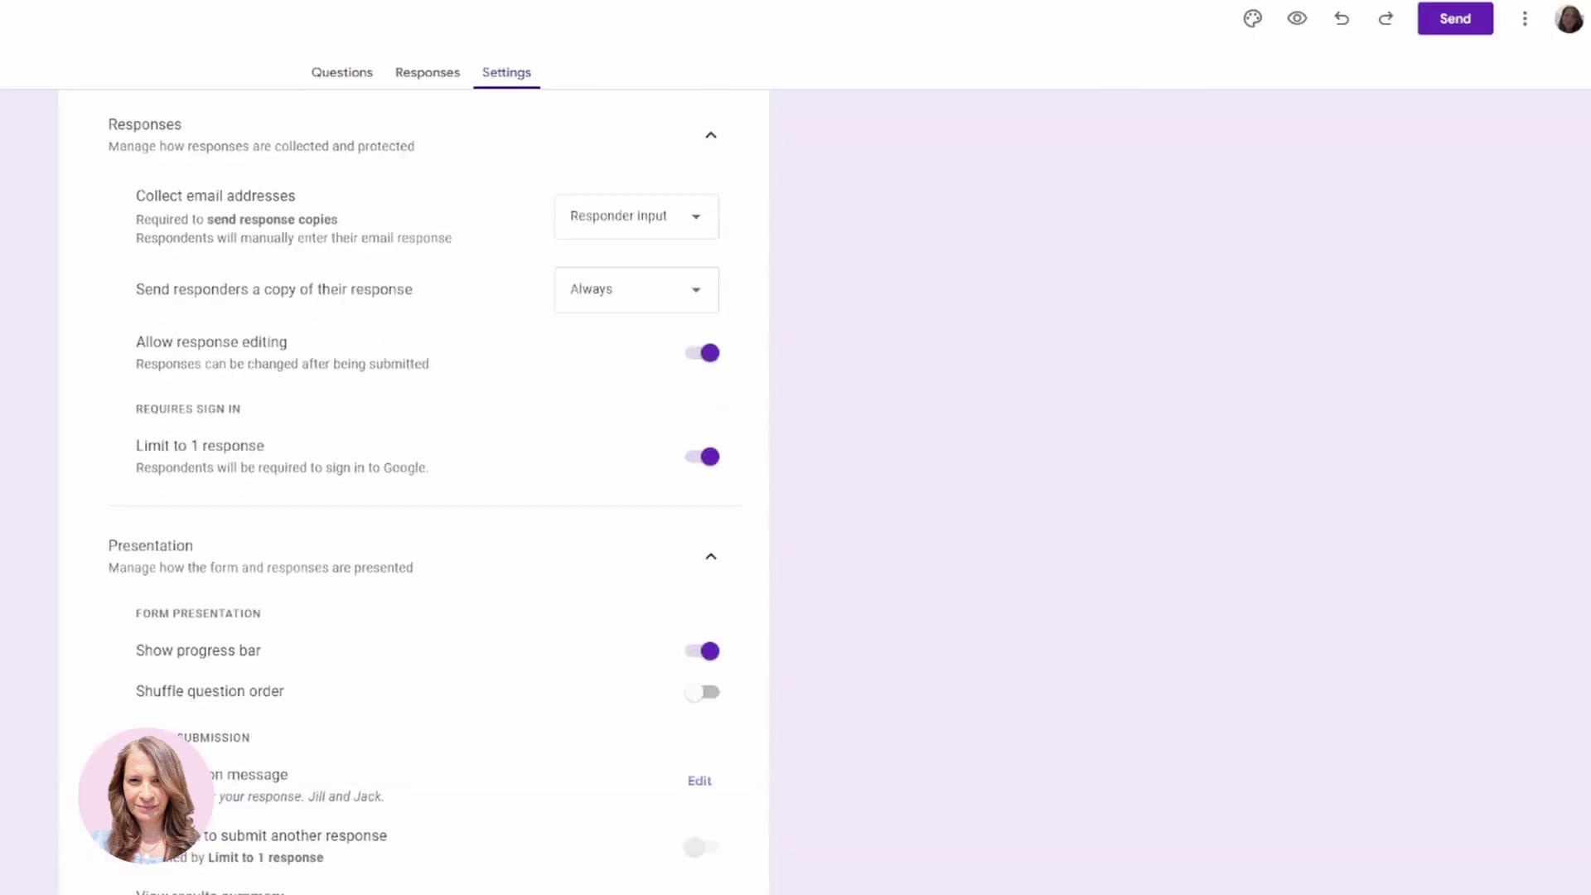
scroll(1054, 241, "up", 3)
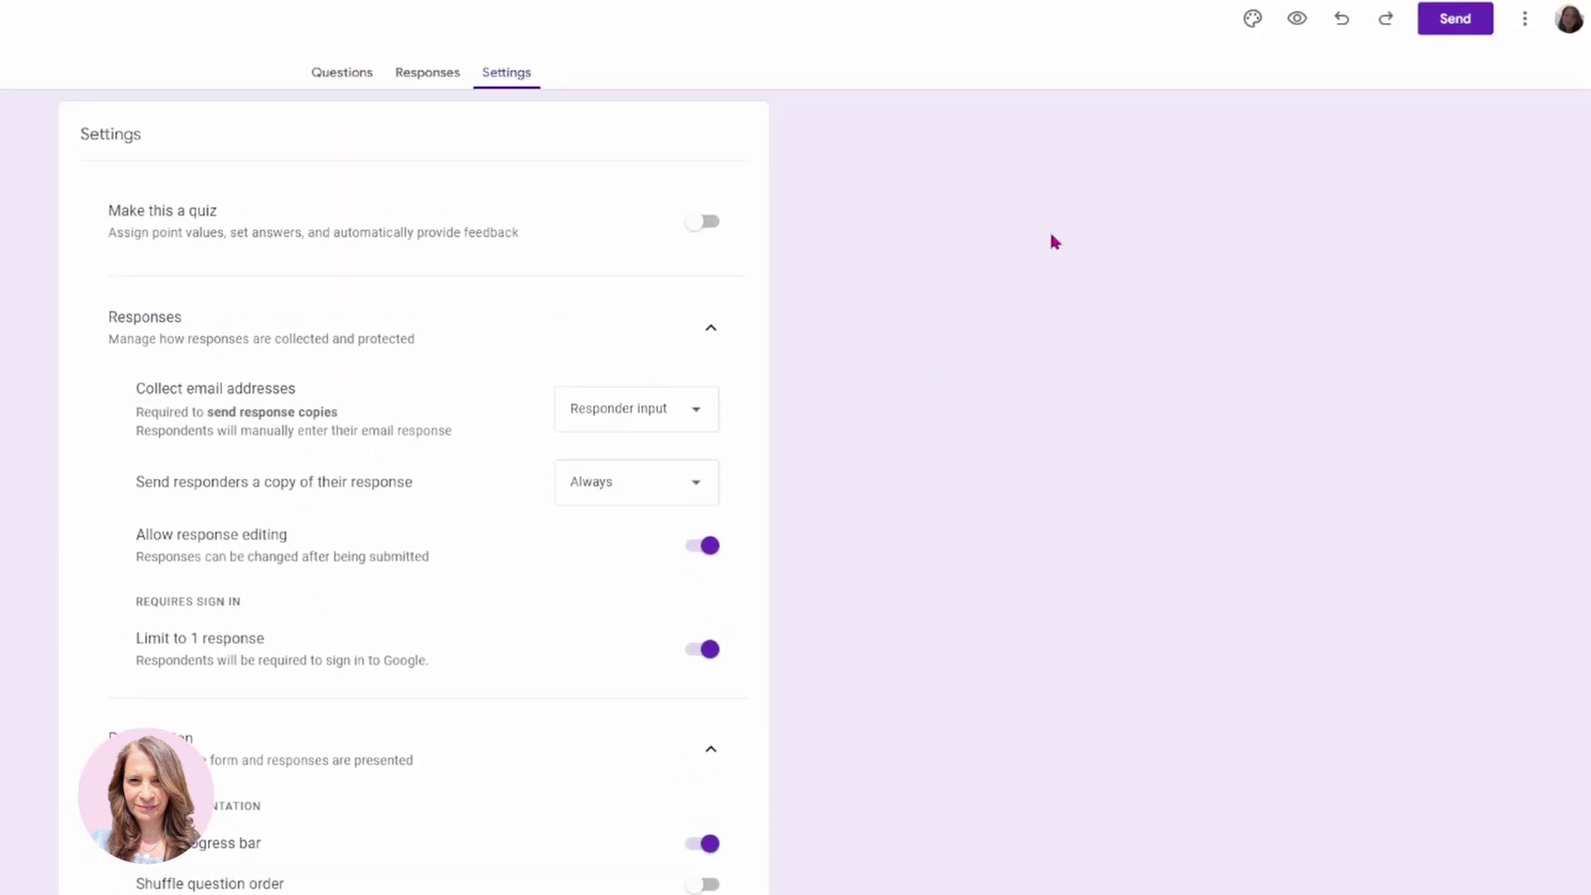
scroll(1151, 412, "down", 6)
scroll(1148, 429, "up", 5)
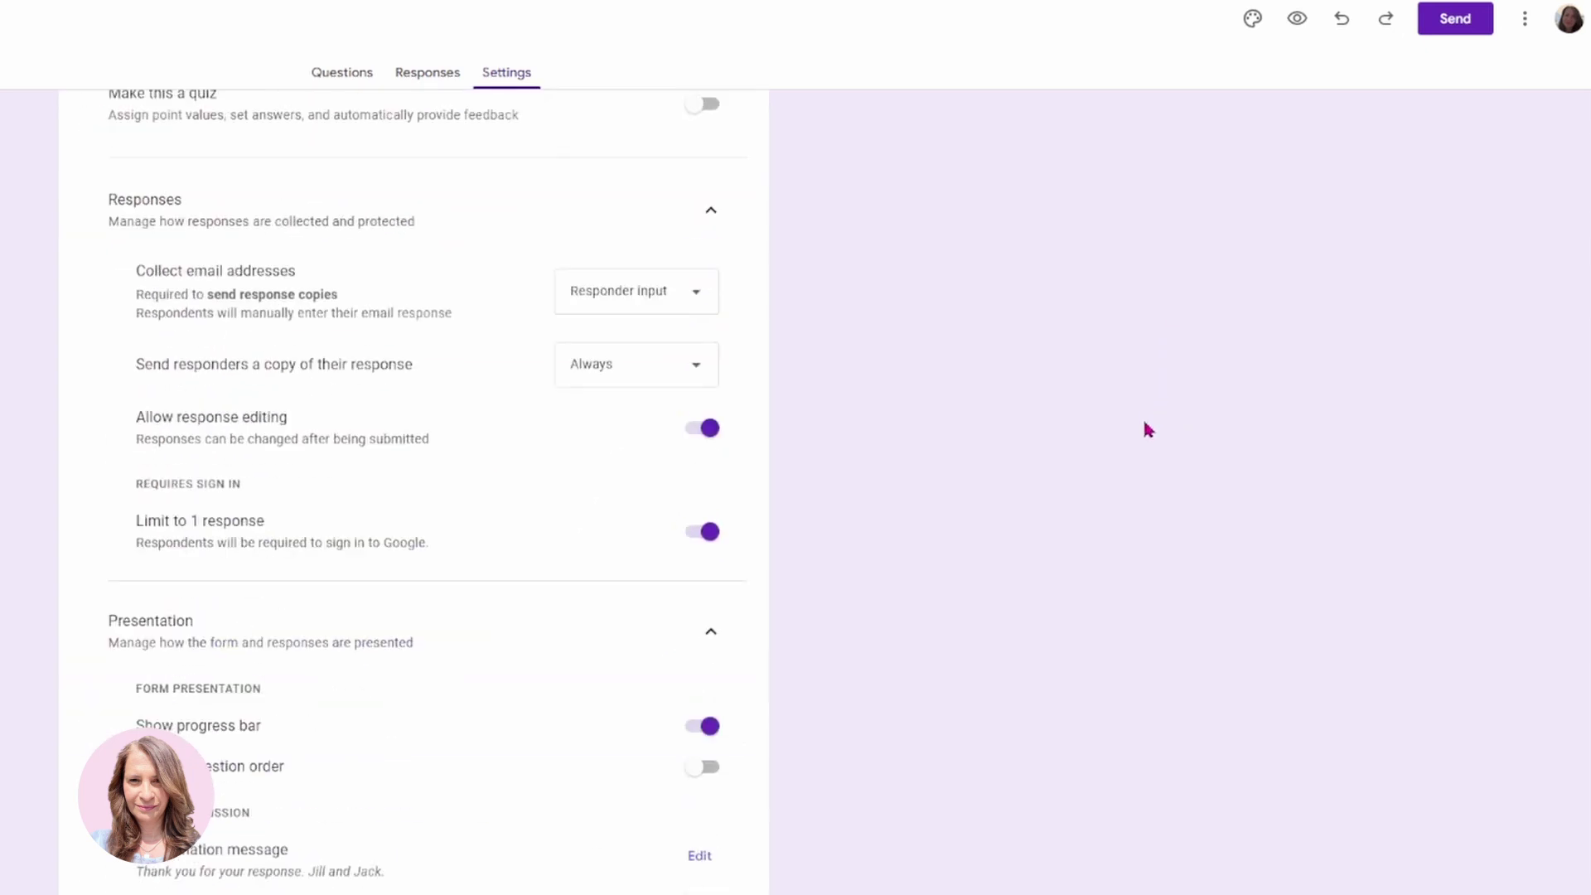
scroll(1148, 429, "up", 2)
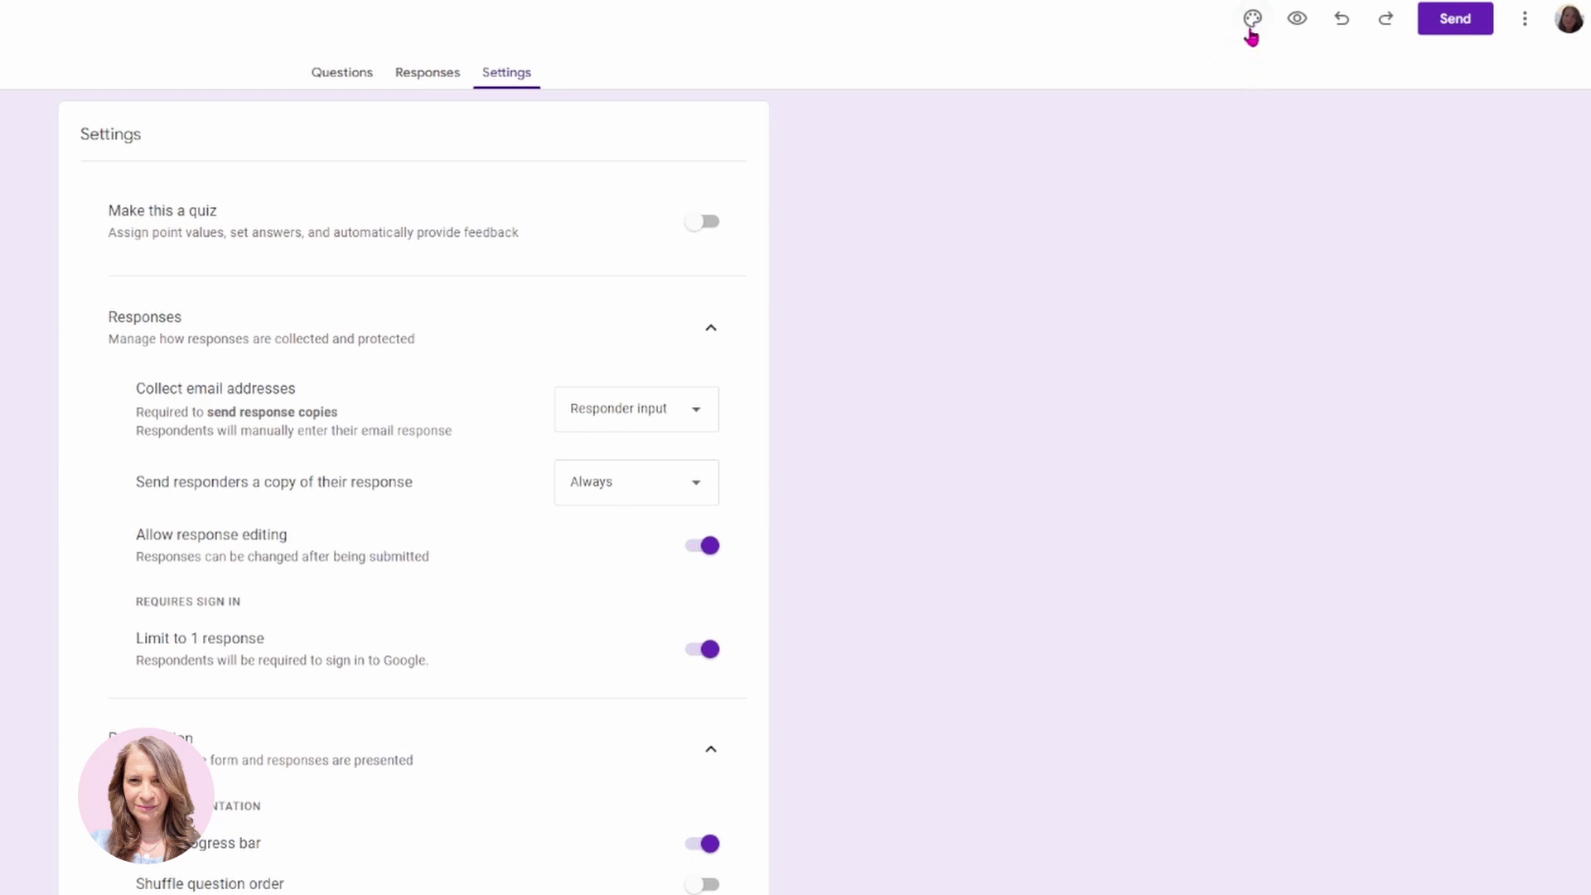
Set the form's theme colour to indigo and bring up the header image chooser.
left_click(1252, 35)
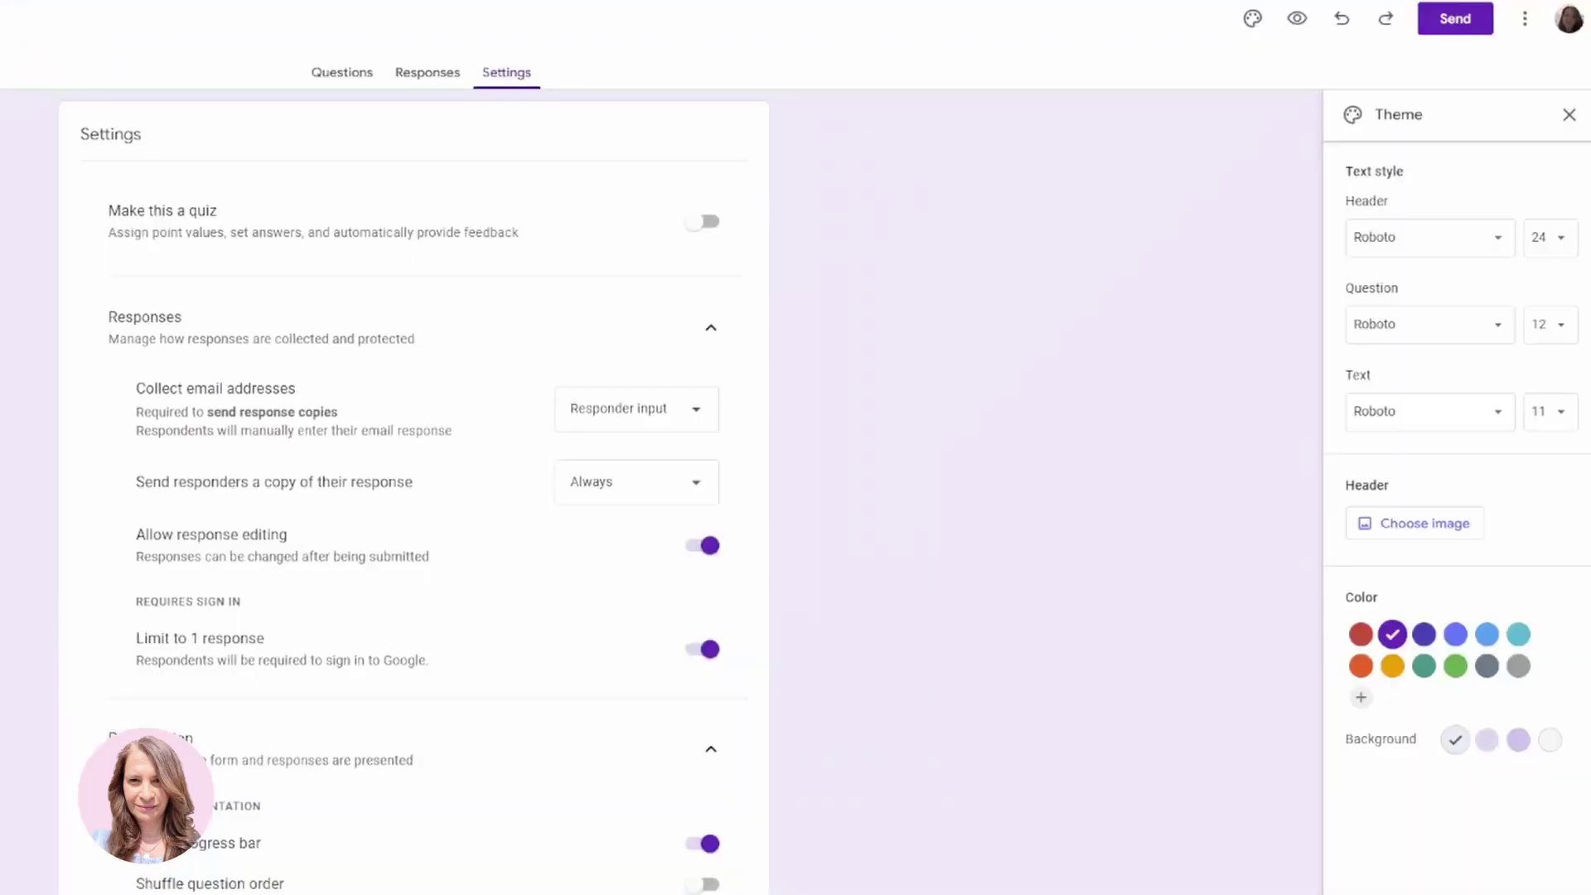
left_click(1423, 643)
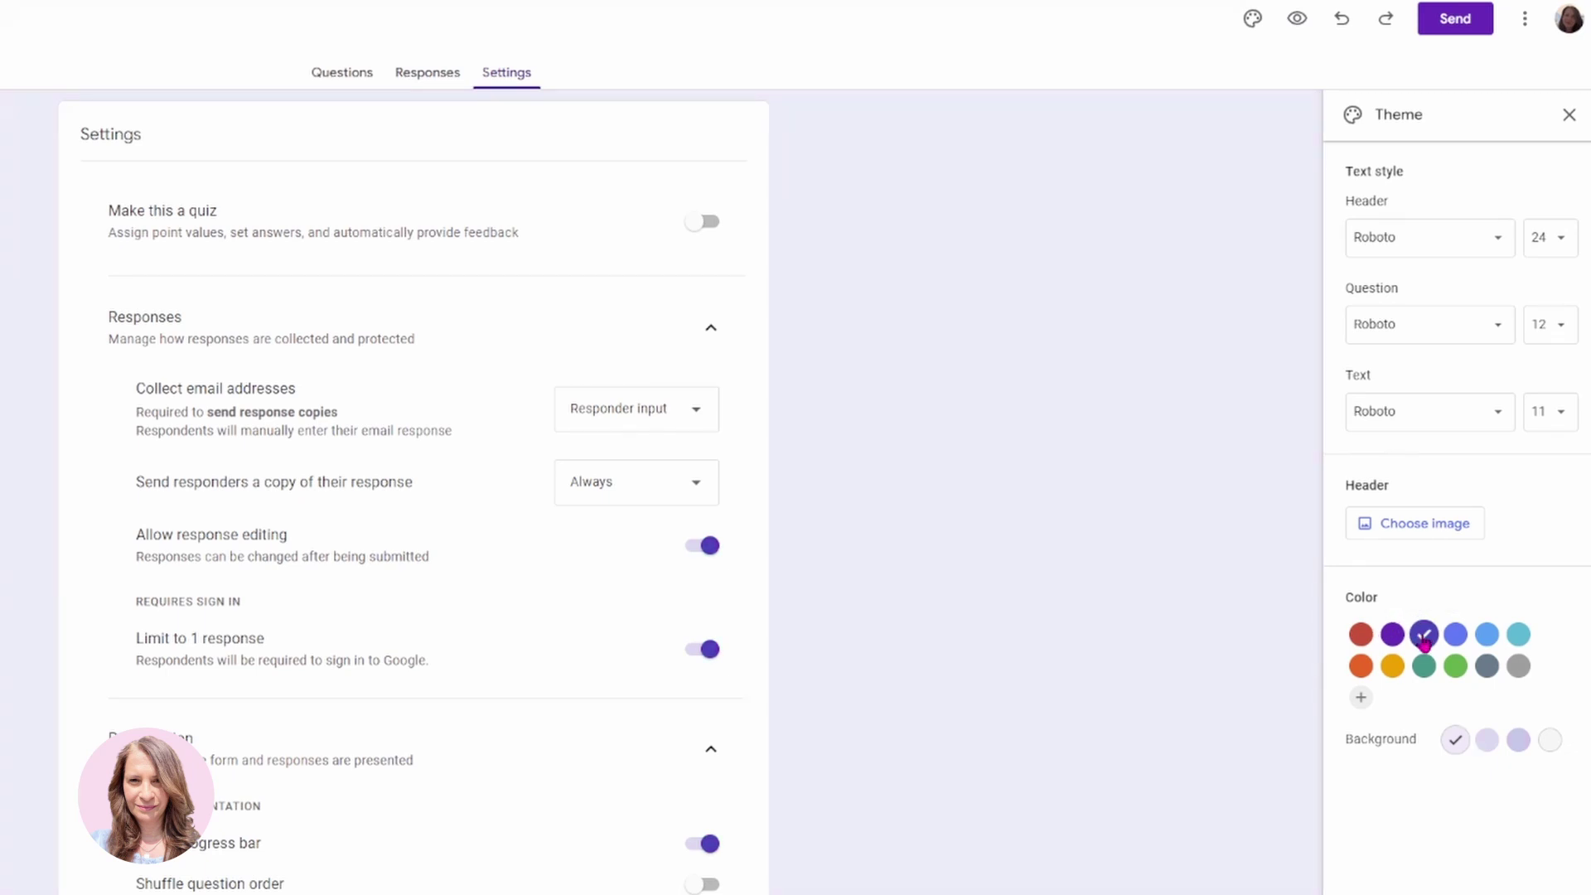
left_click(1400, 539)
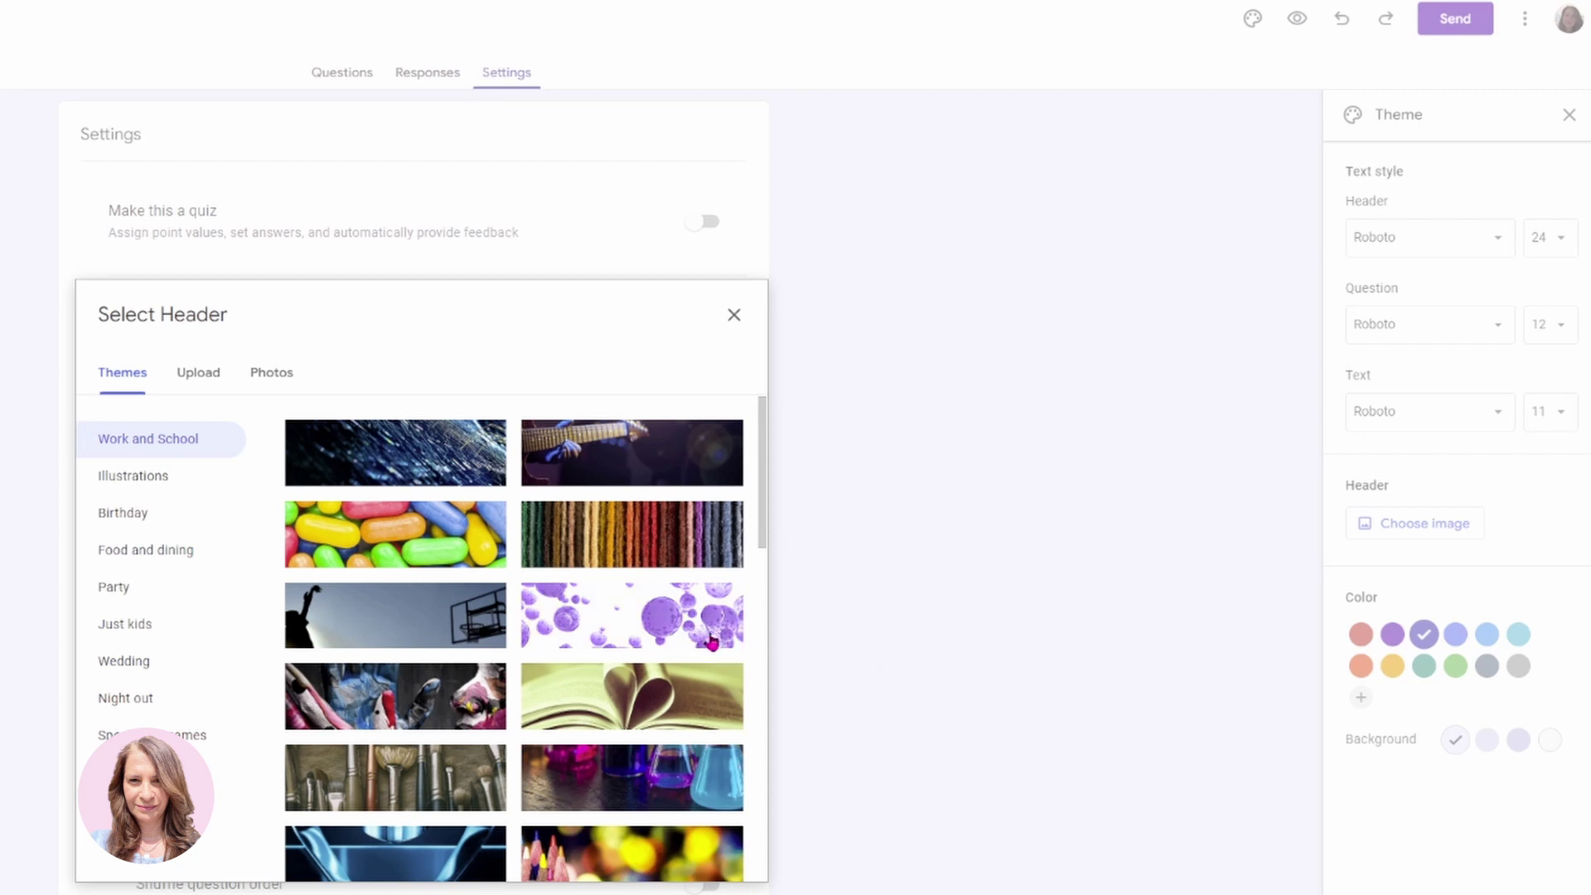
Look through the Wedding header themes and the photo and upload options.
scroll(632, 644, "down", 5)
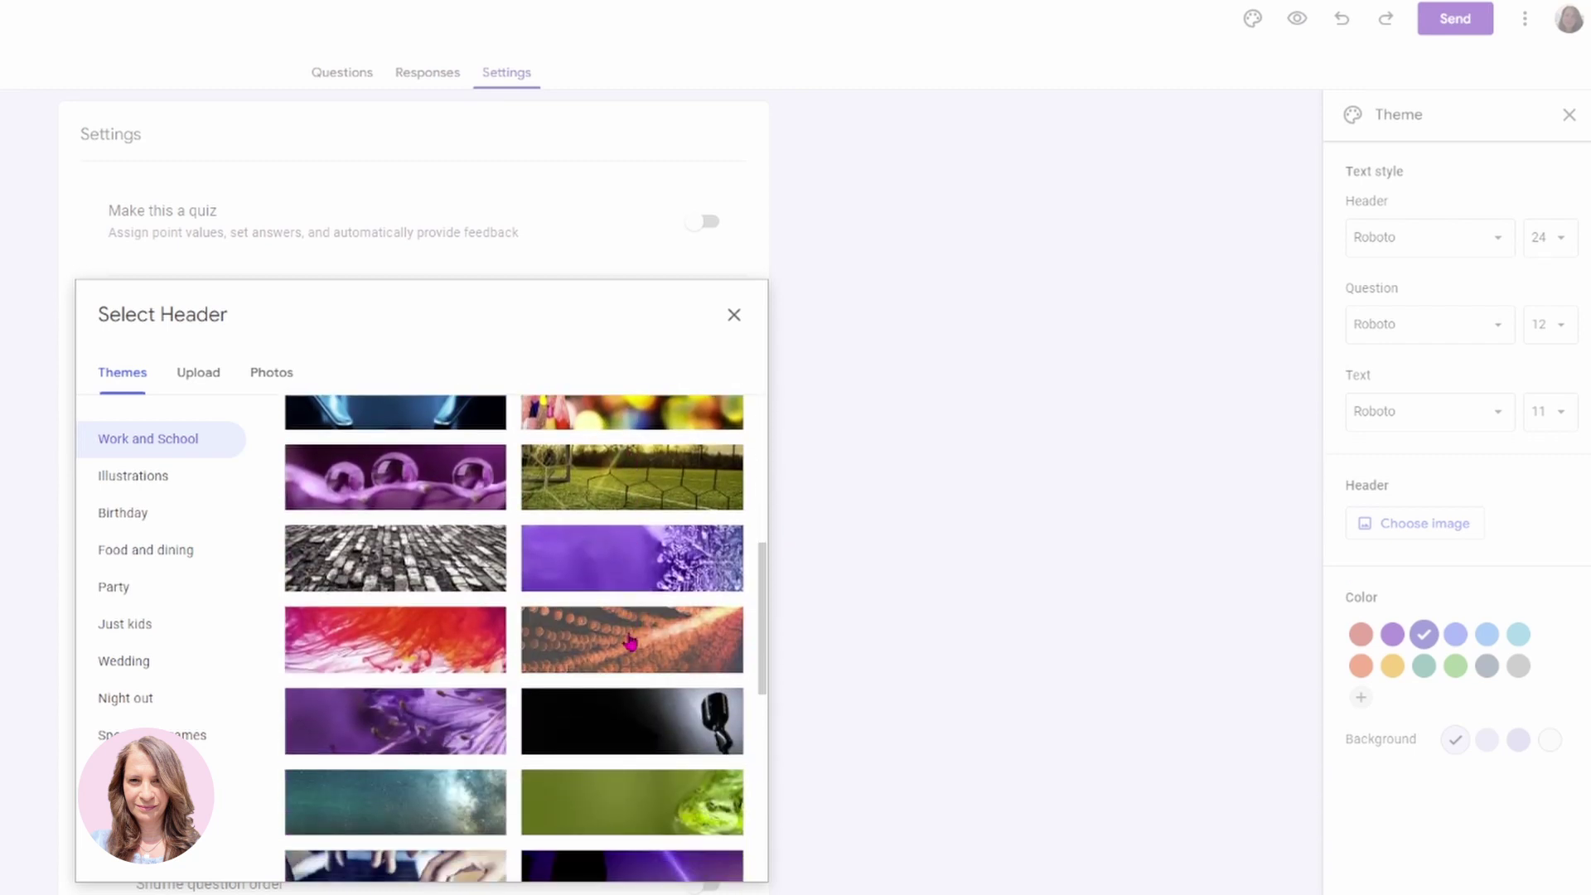
left_click(139, 659)
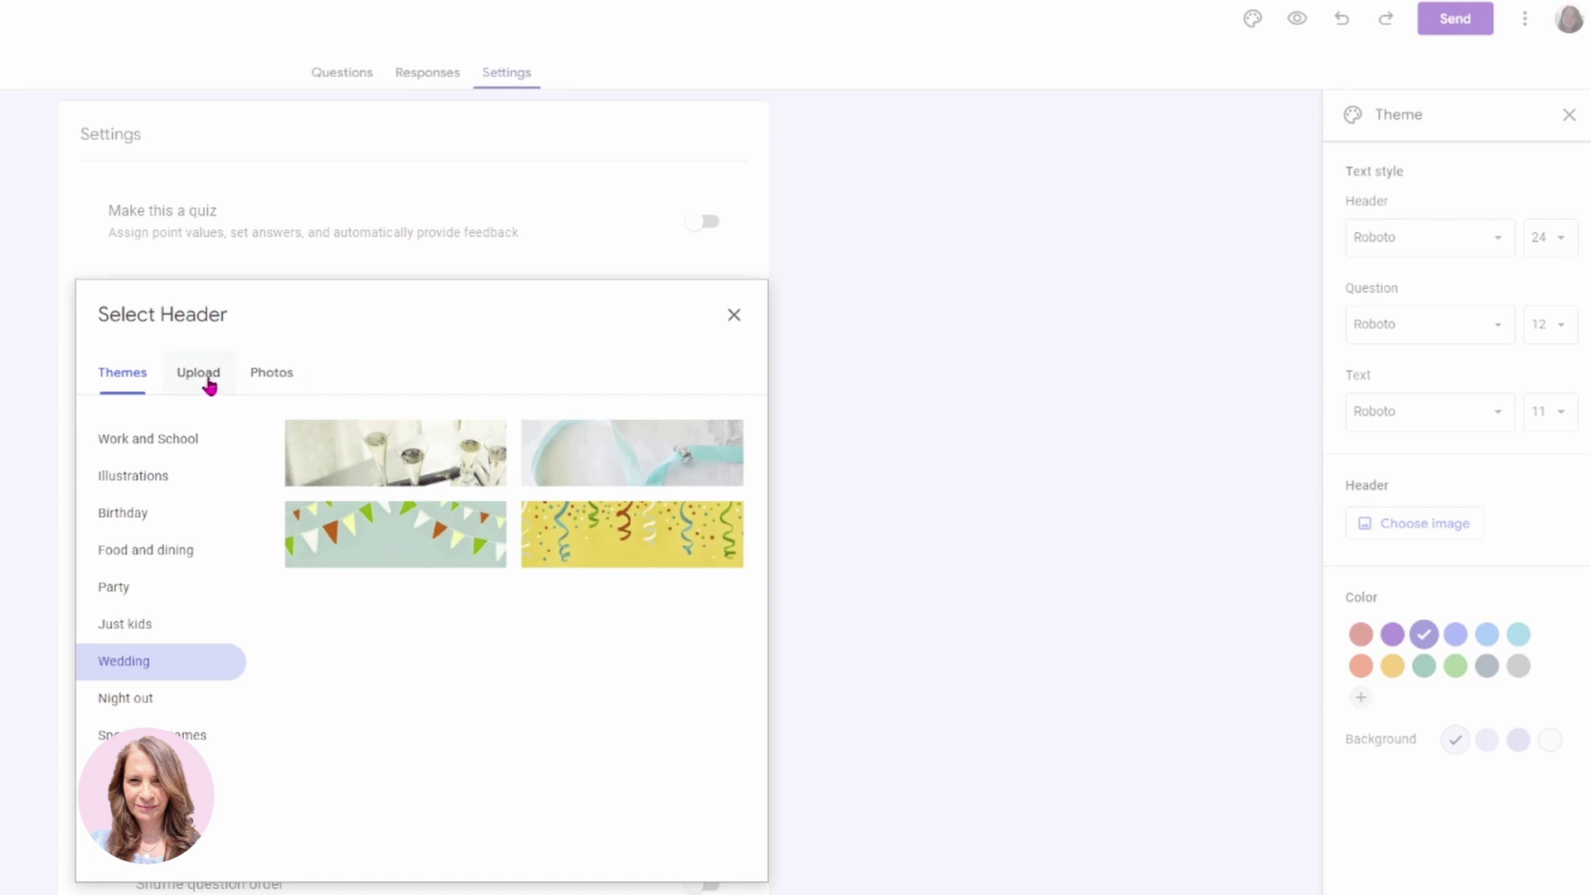
left_click(271, 377)
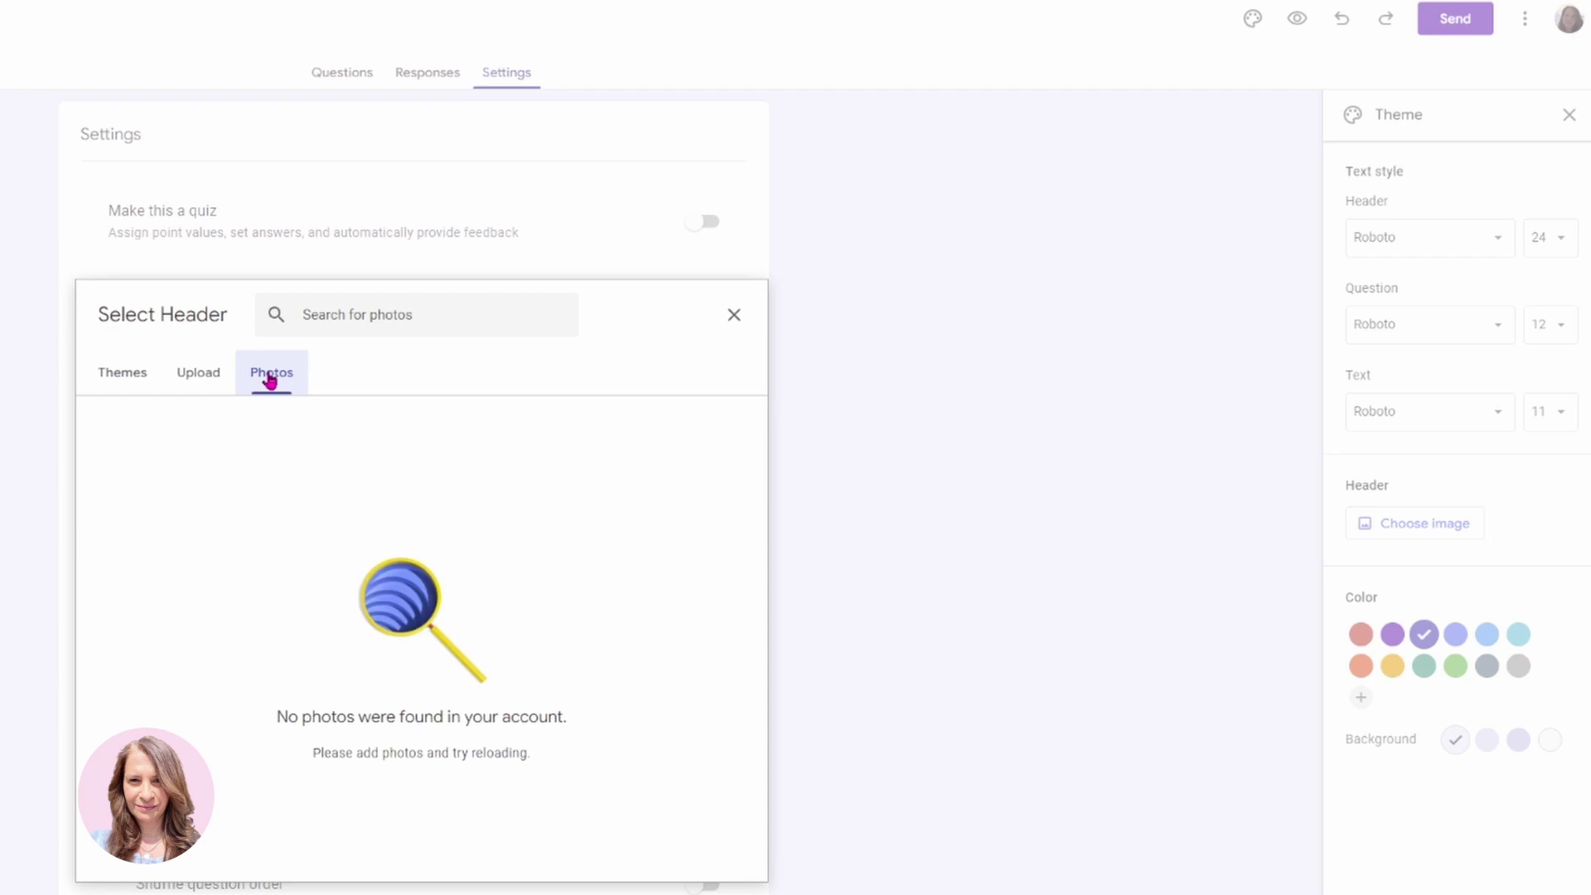
left_click(211, 383)
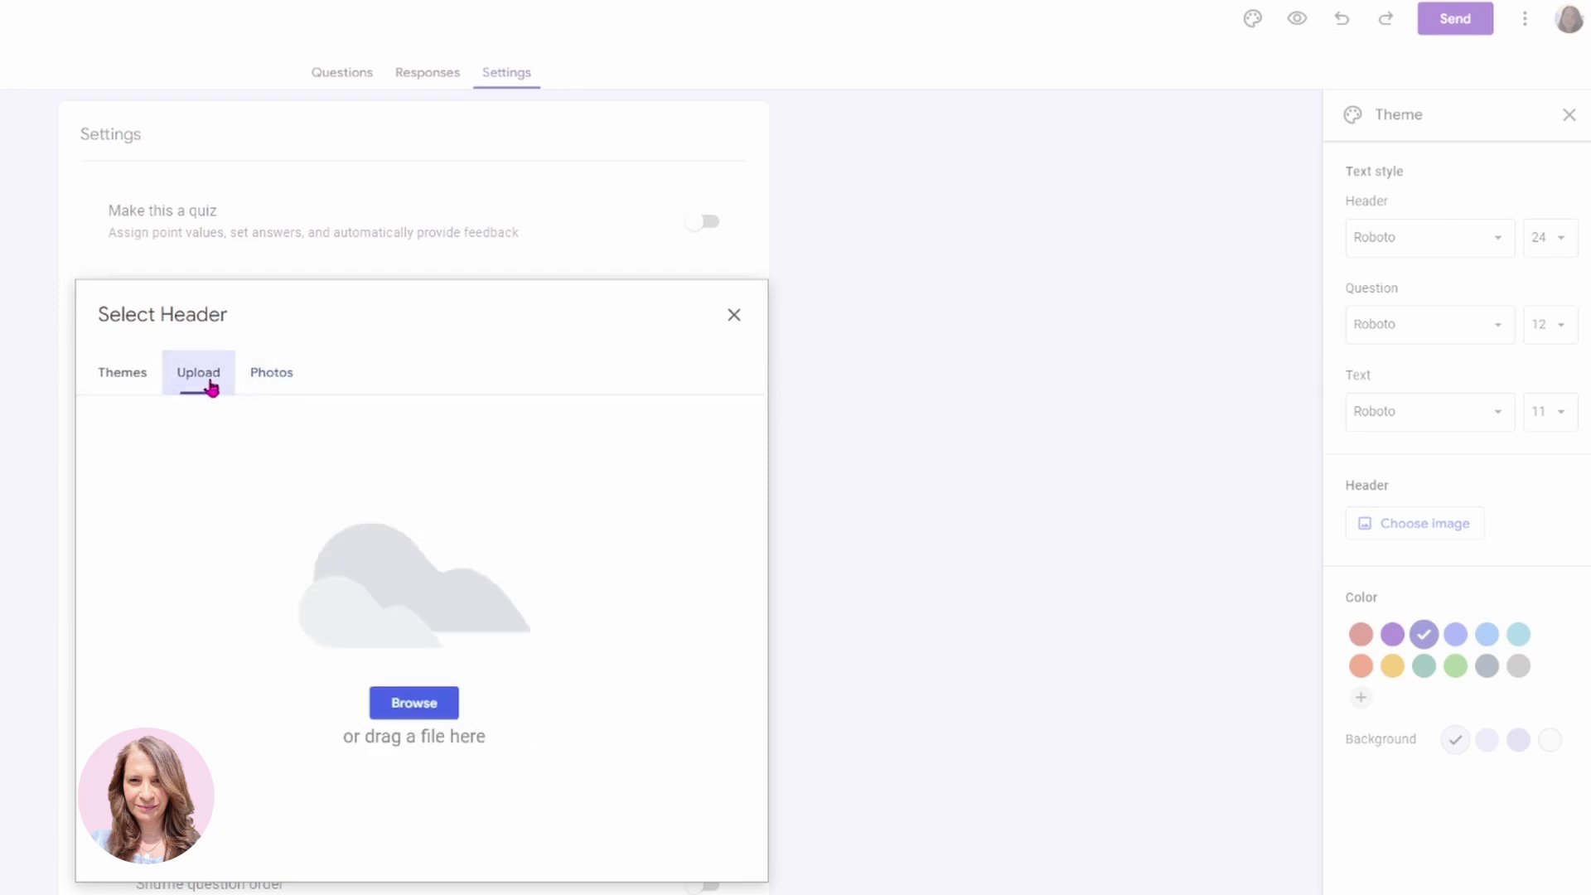
left_click(126, 381)
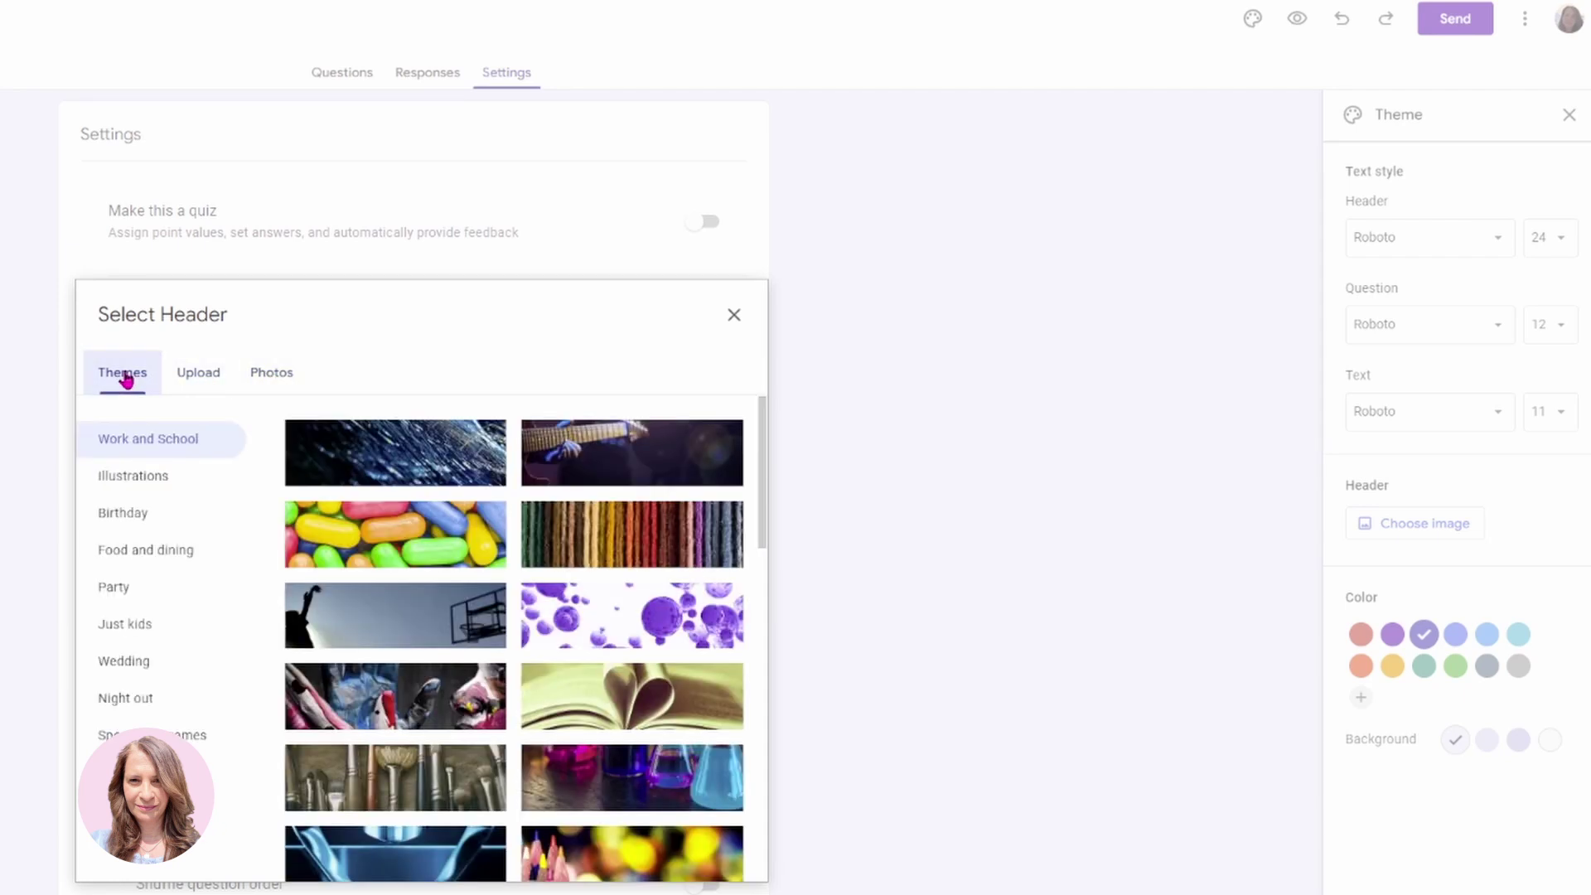
Insert the blue Night out header image and return to the Questions tab.
left_click(127, 701)
scroll(355, 694, "down", 2)
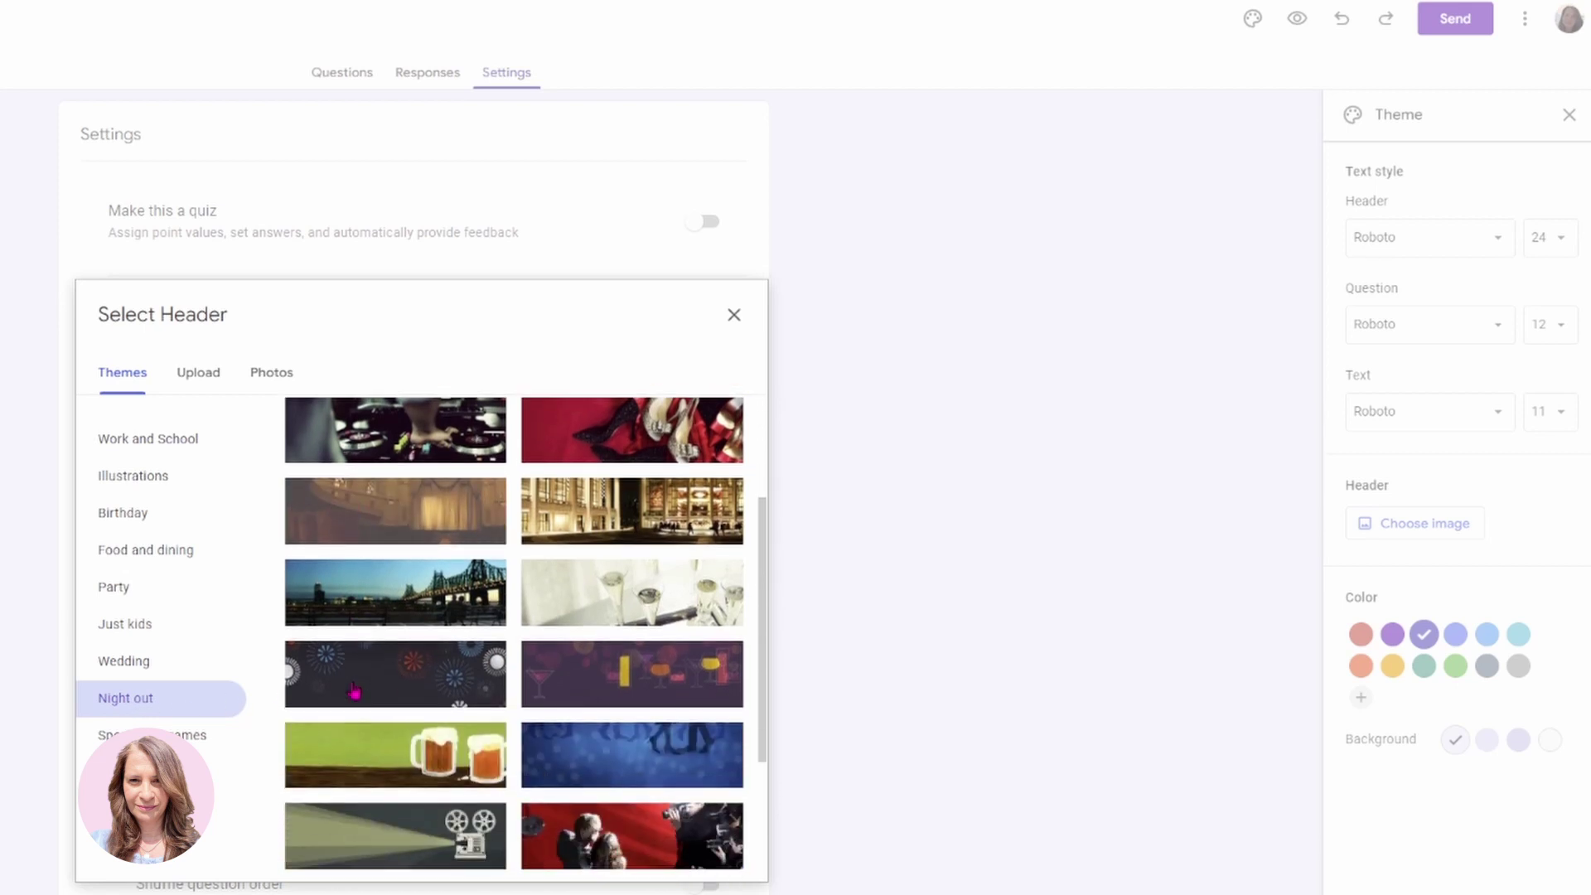
scroll(355, 693, "down", 2)
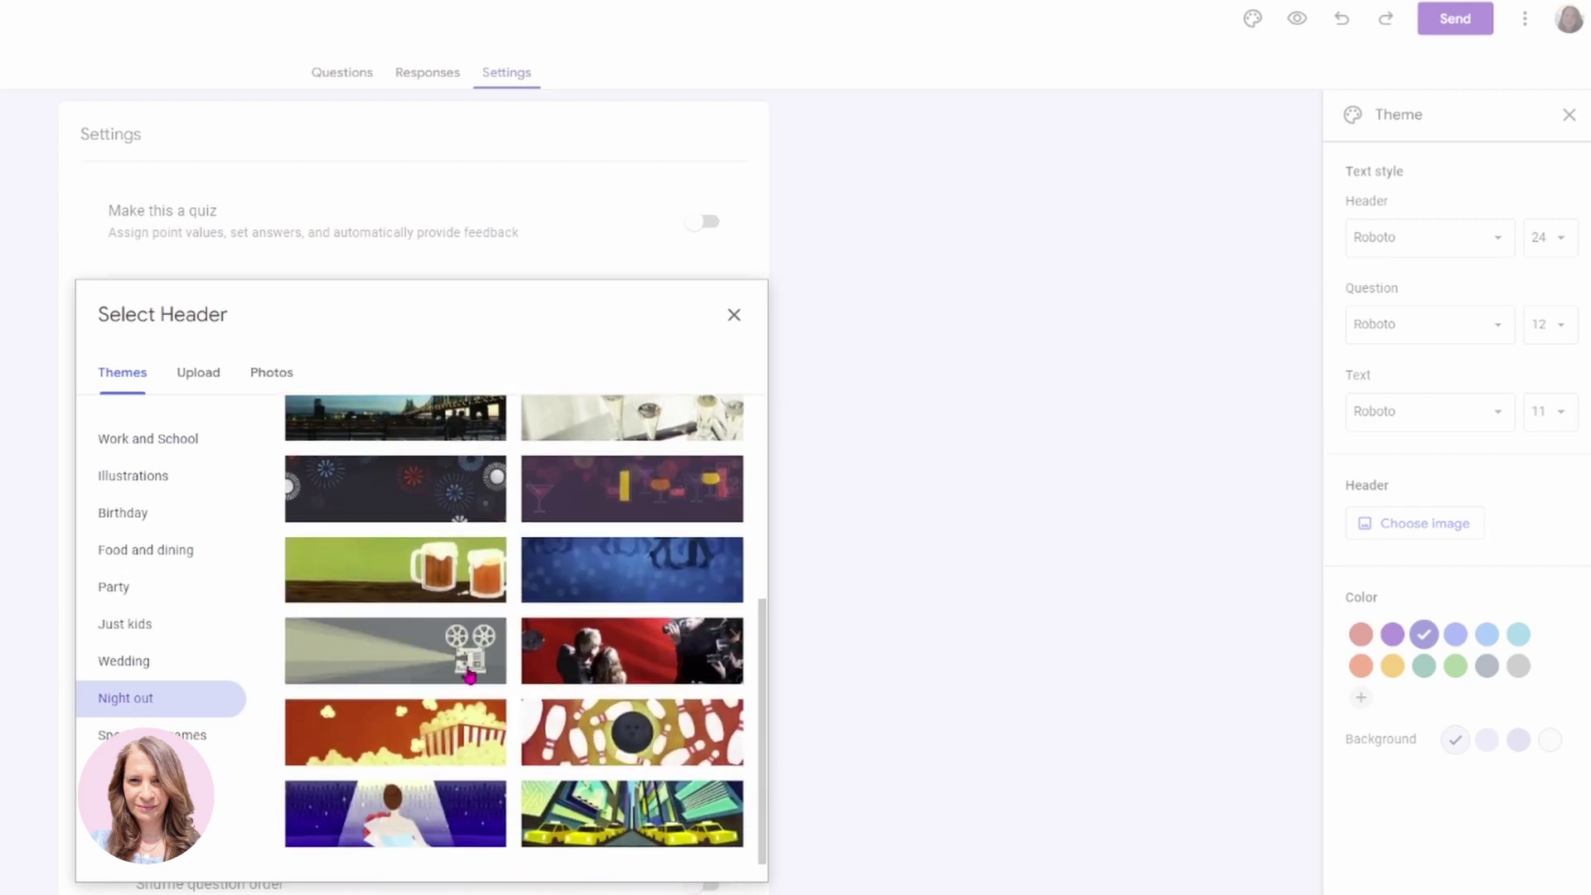
left_click(585, 570)
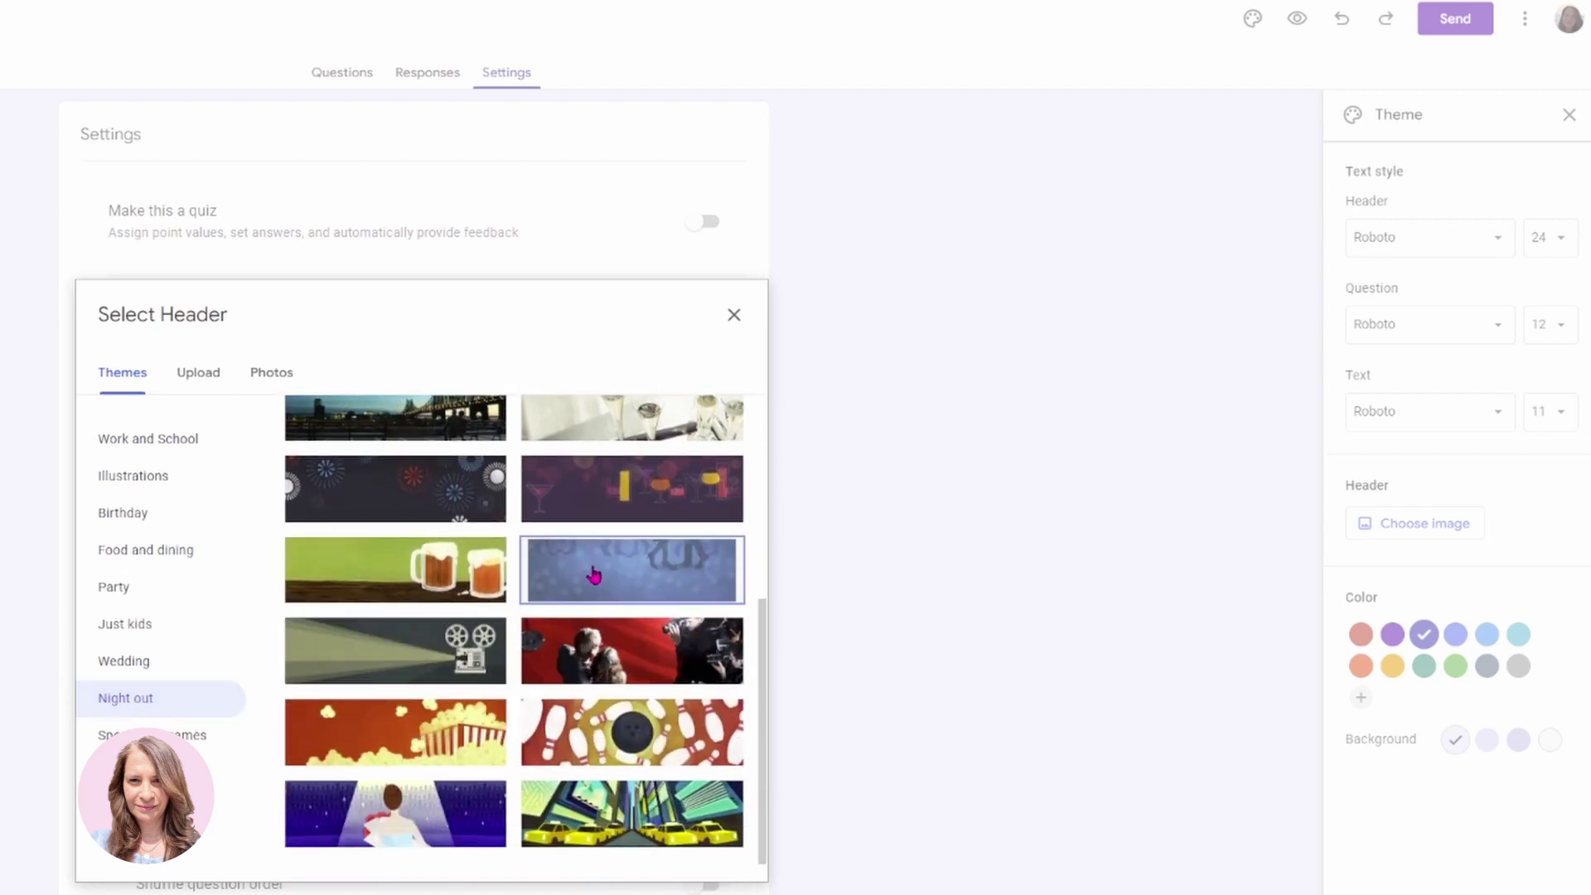
left_click(689, 857)
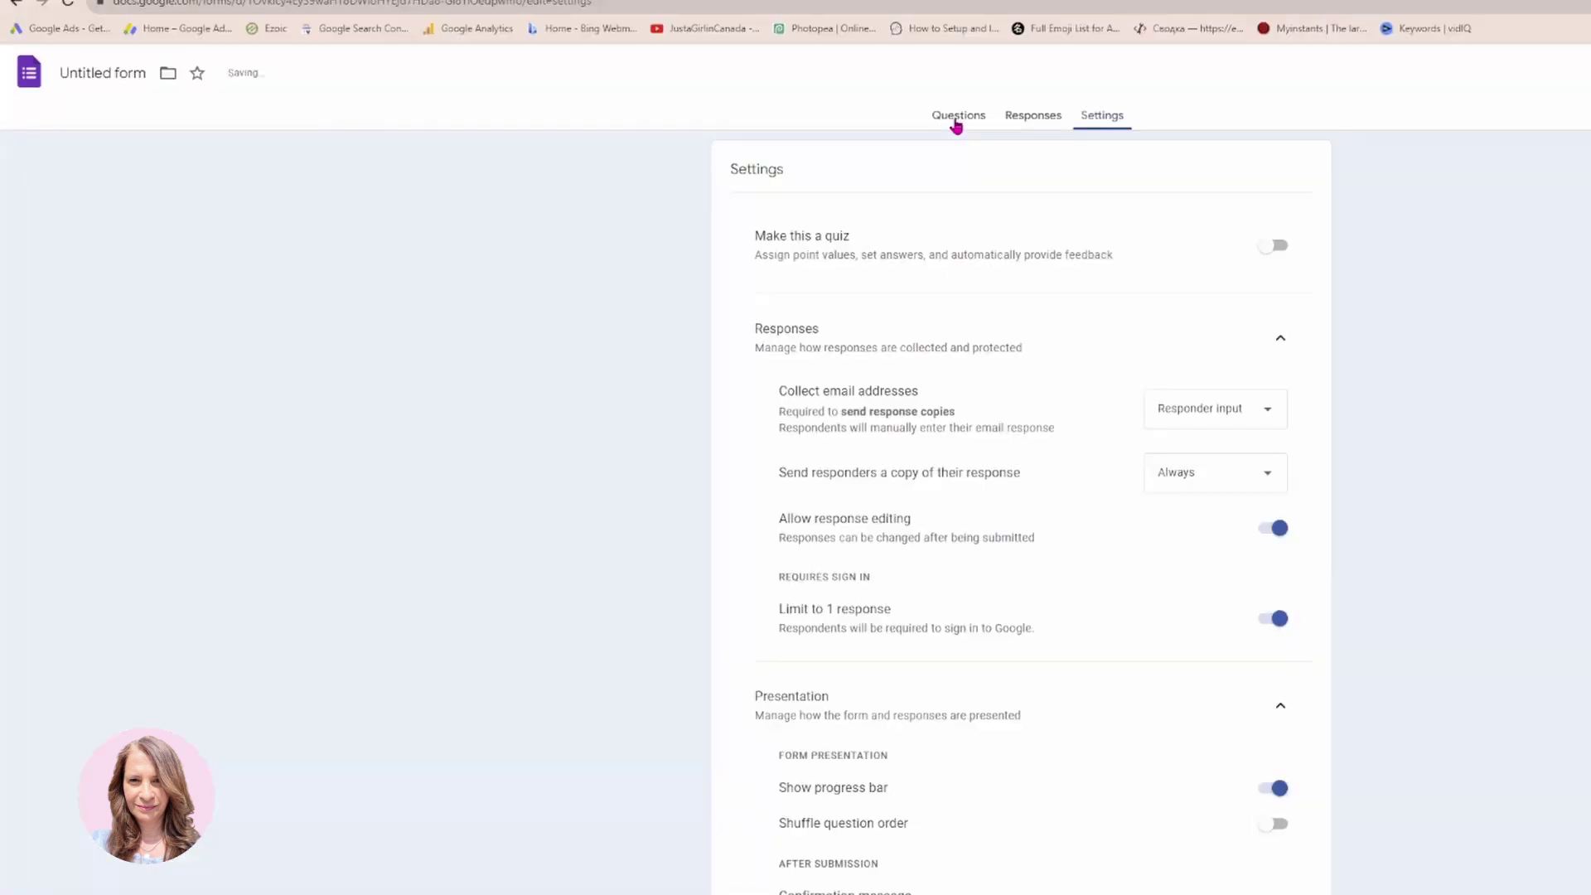
left_click(342, 72)
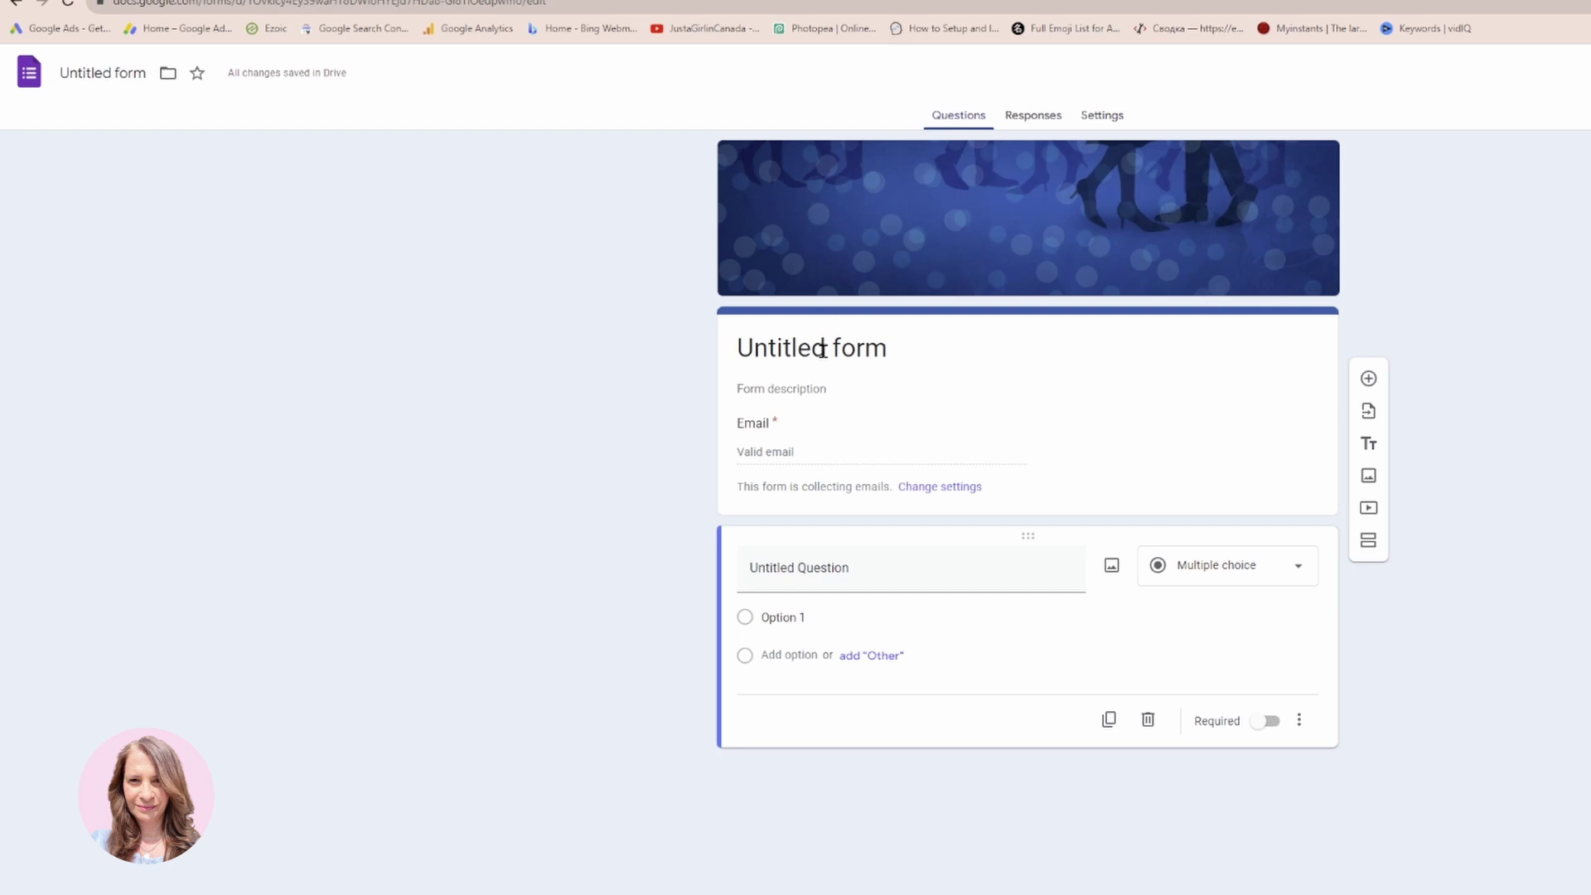
Rename the untitled form to 'Wedding Invitation Responses'.
left_click(141, 77)
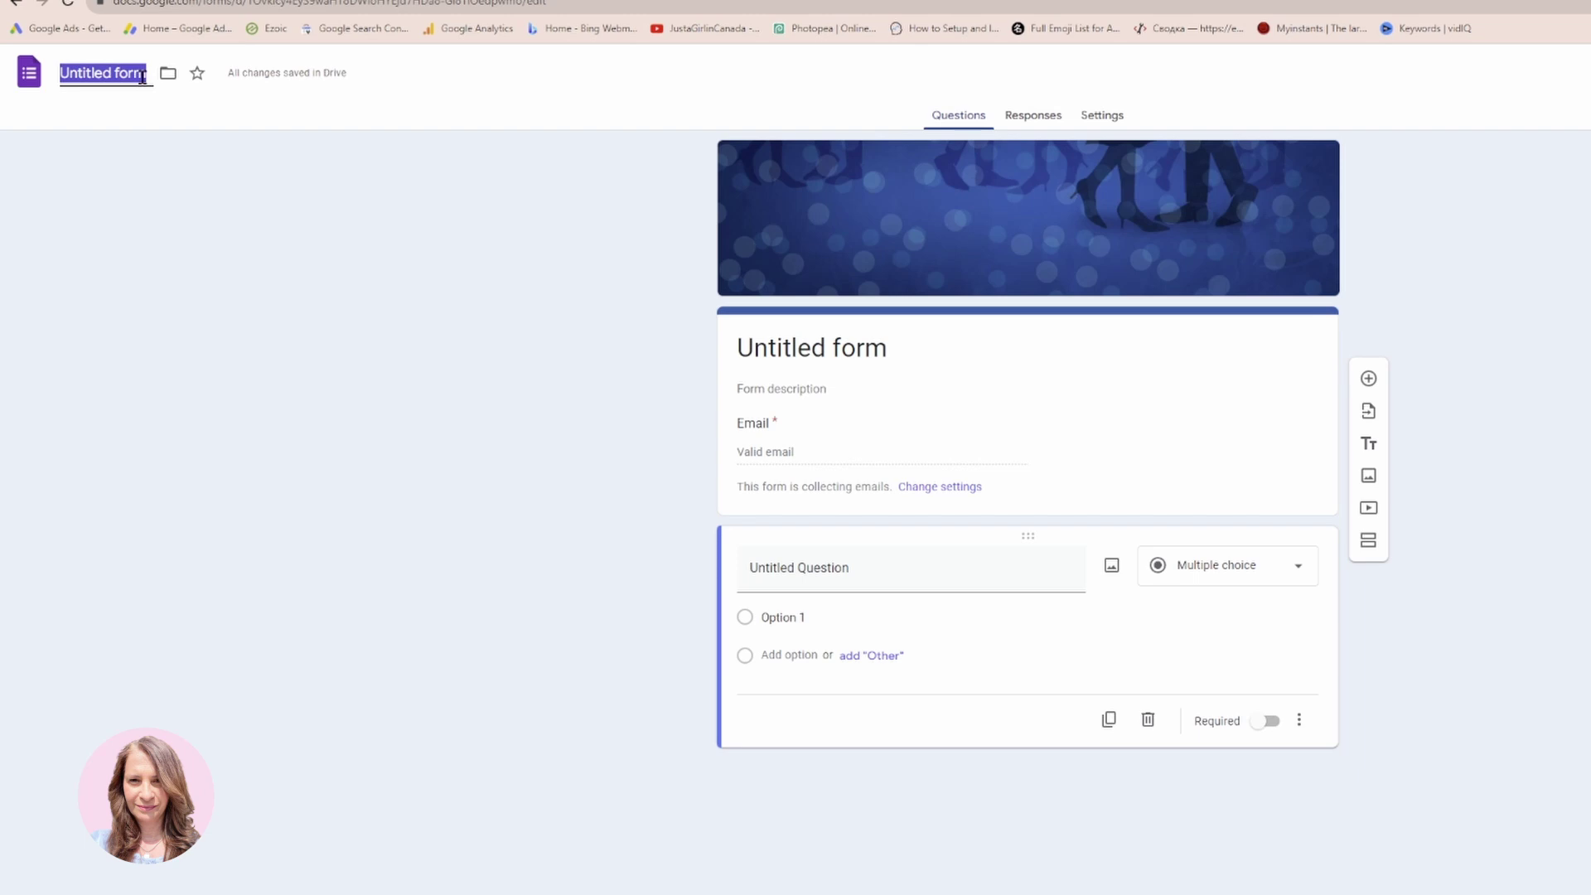
type("Wedding I")
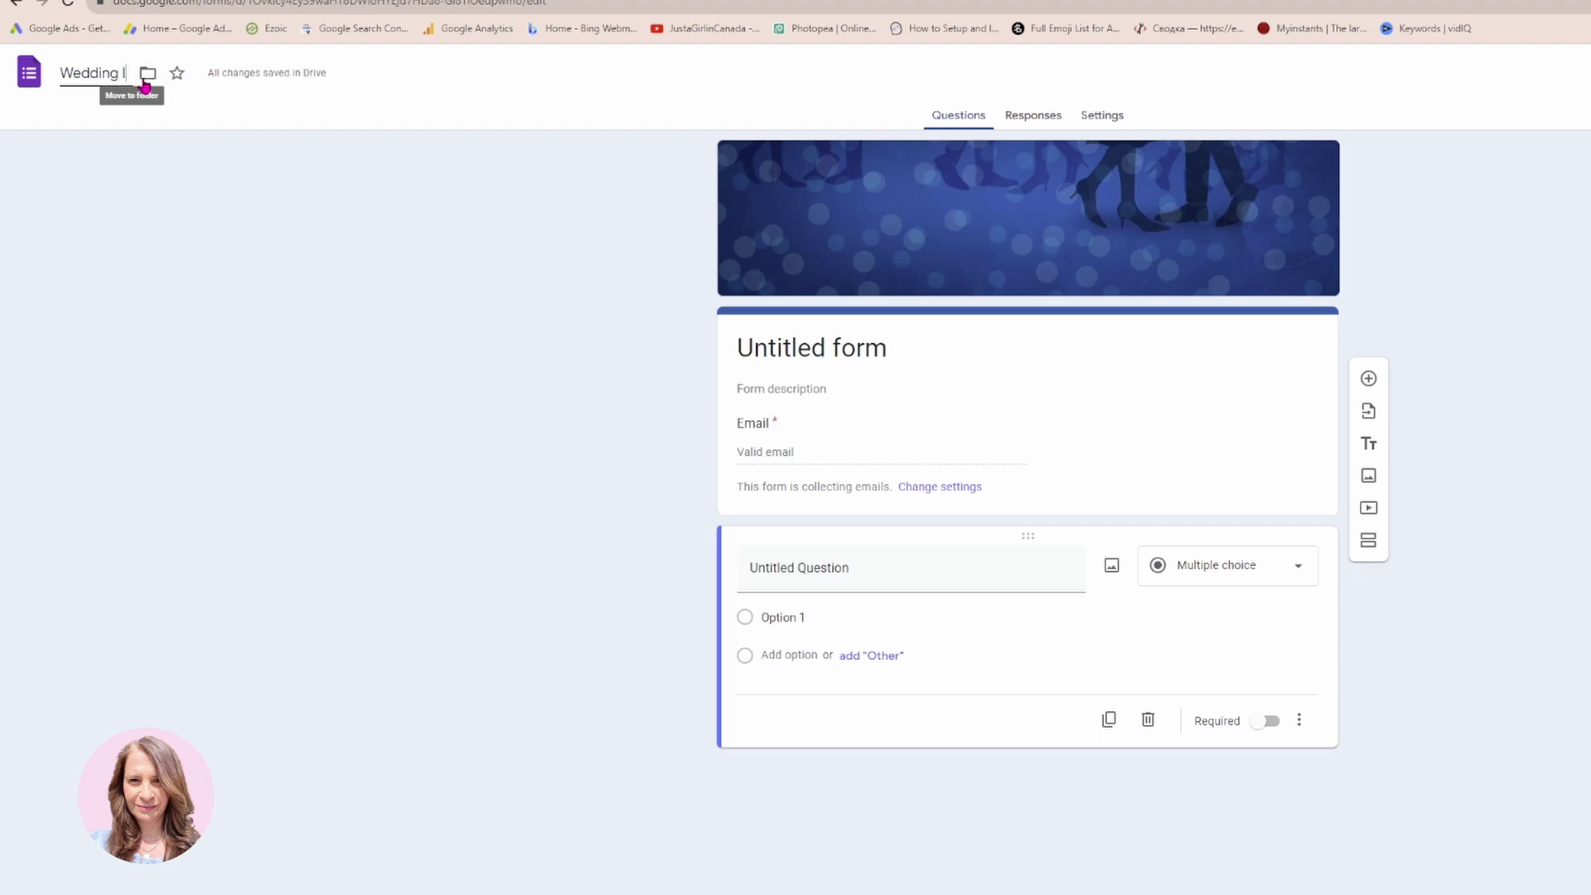
type("nvitation Re")
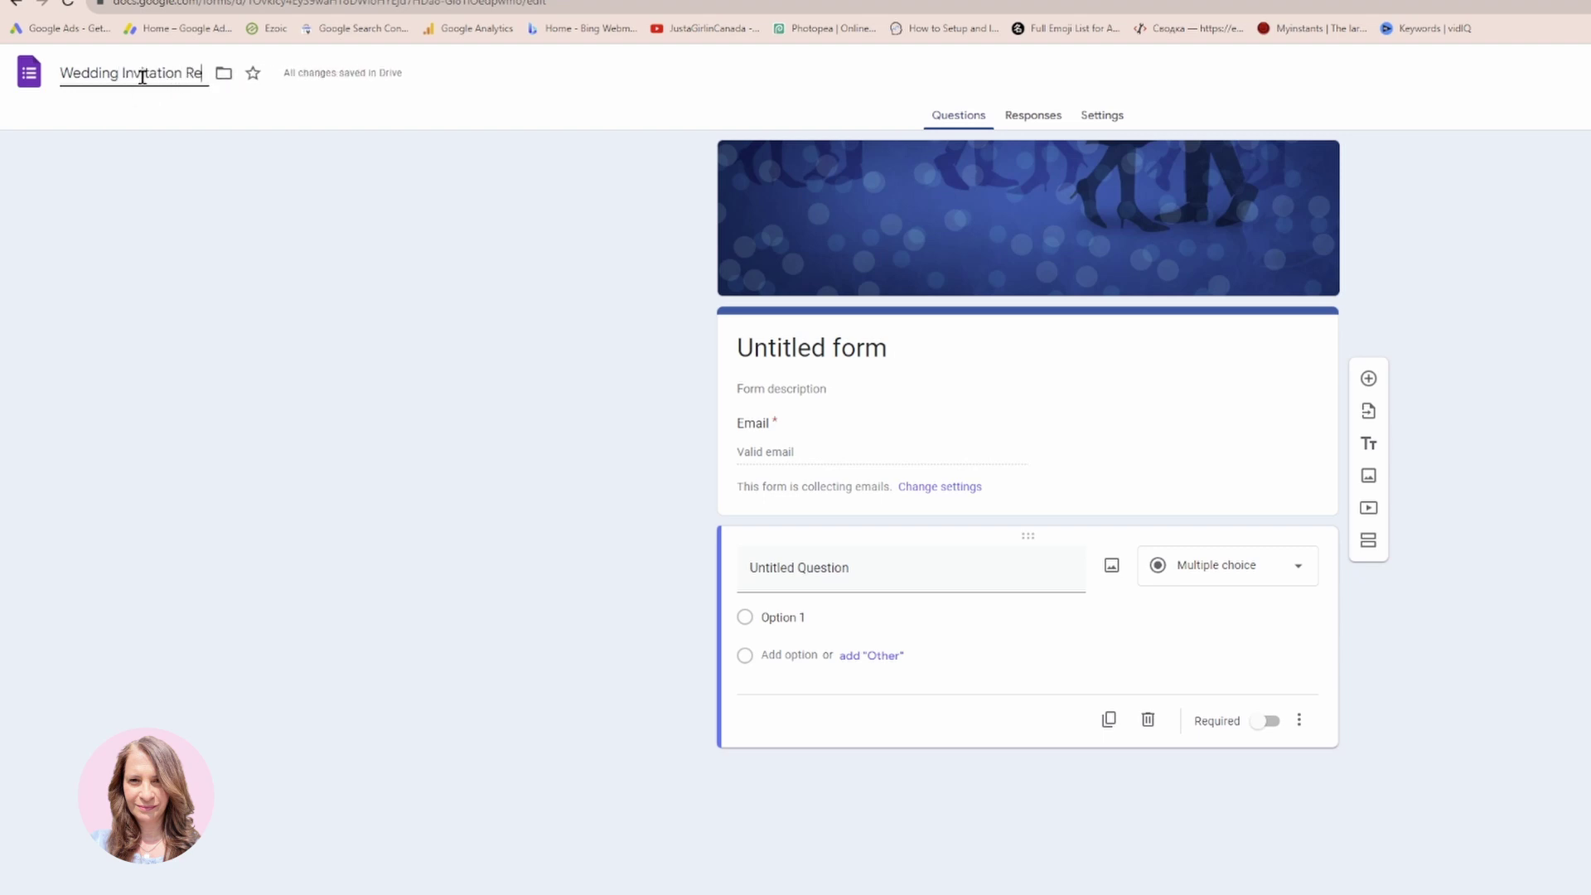
type("sponses")
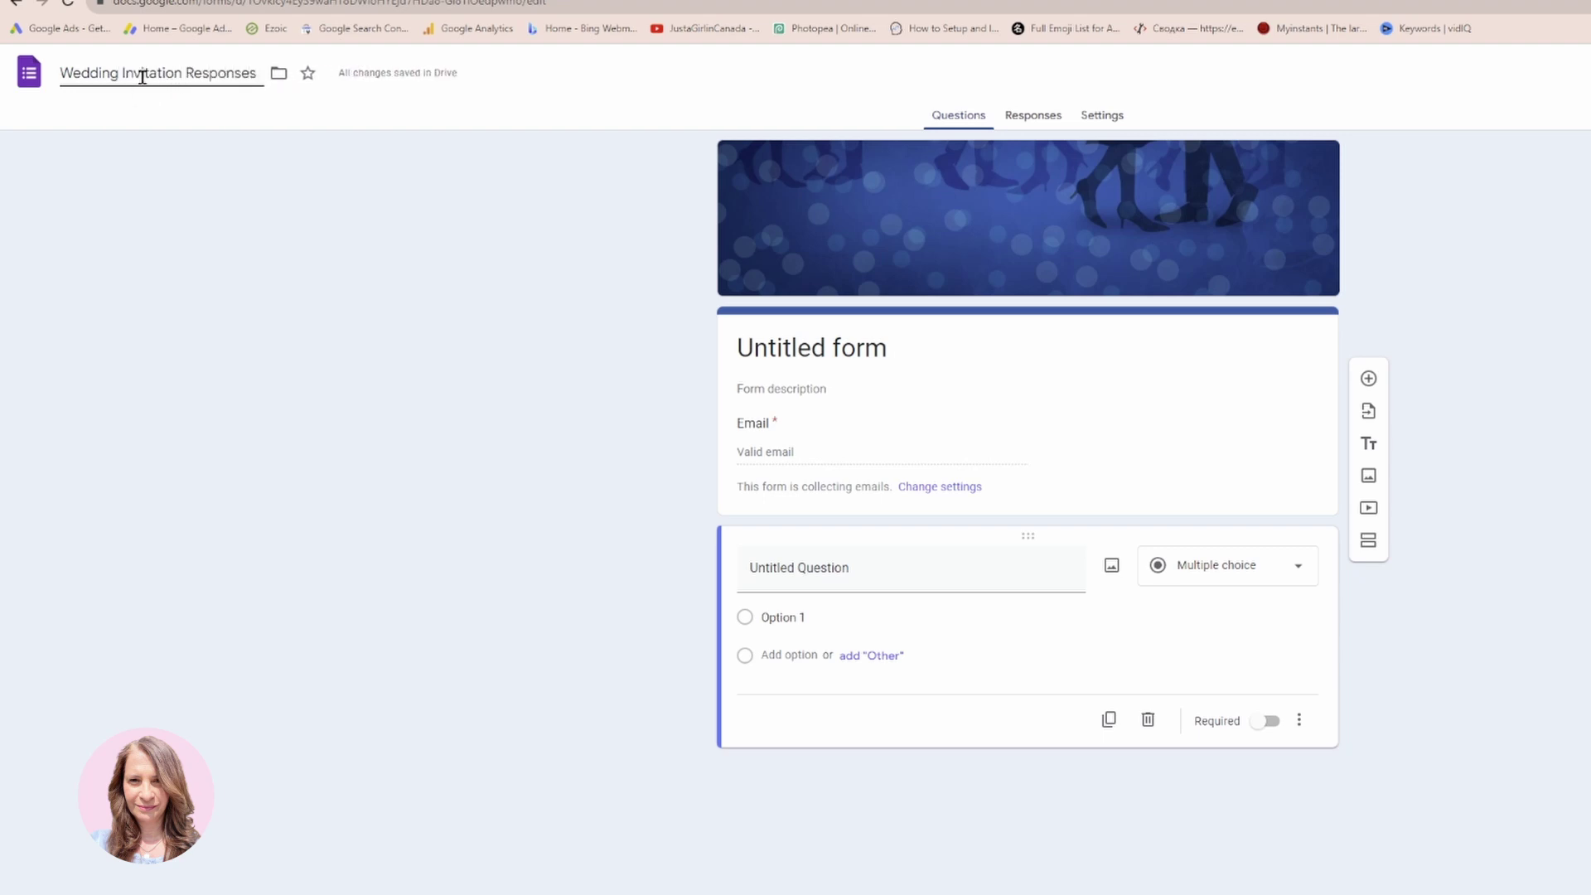
left_click(336, 100)
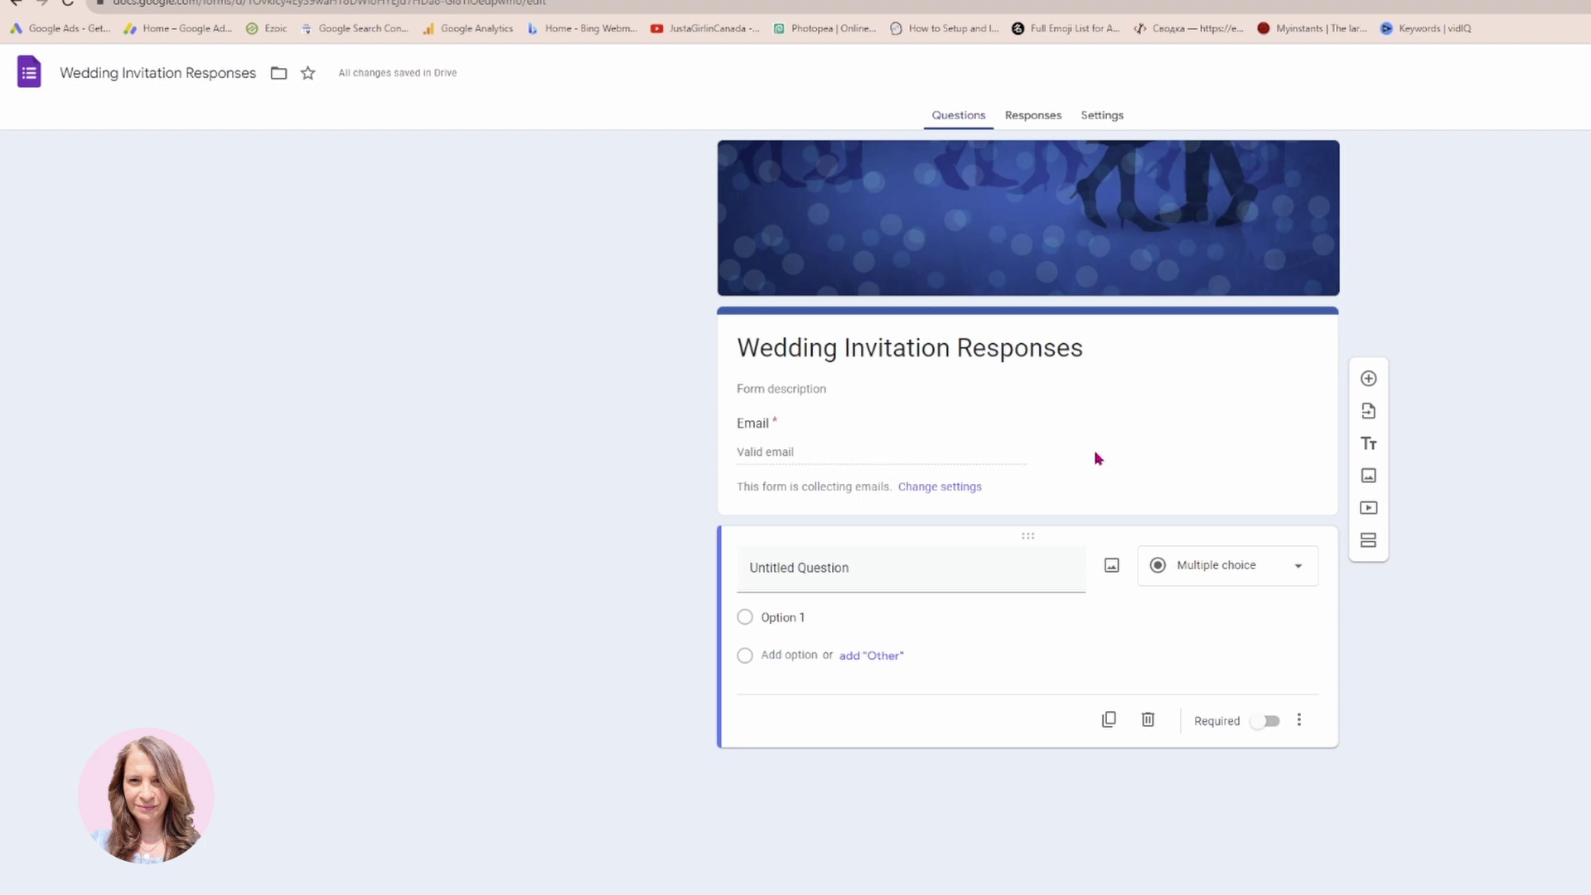
Title the first question 'What is your First Name?' as a short-answer item.
left_click(899, 568)
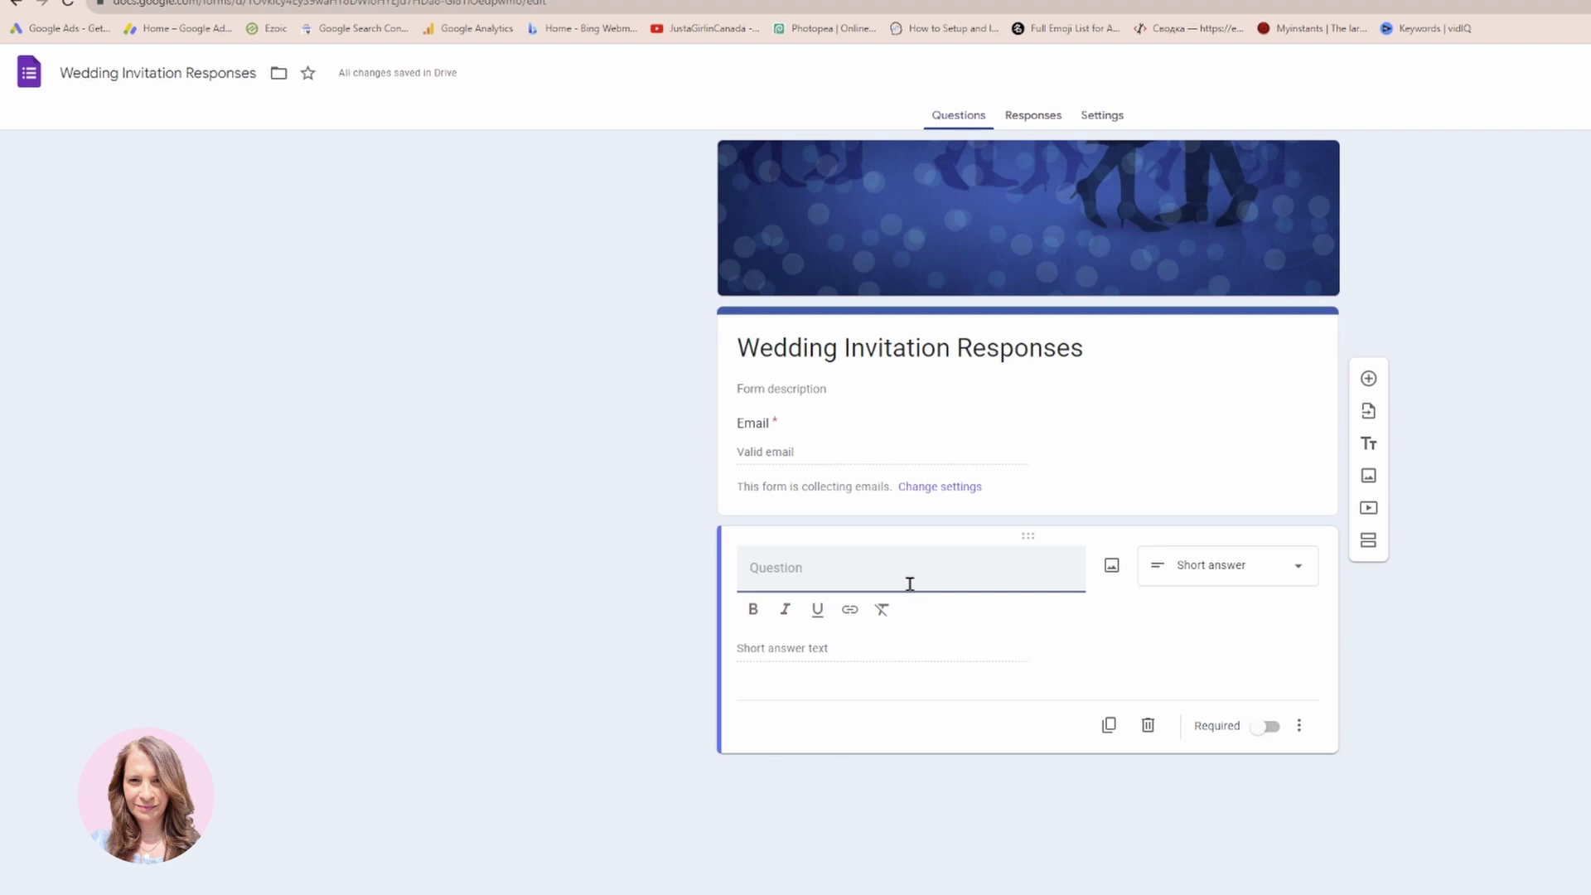
type("What is your First Name?")
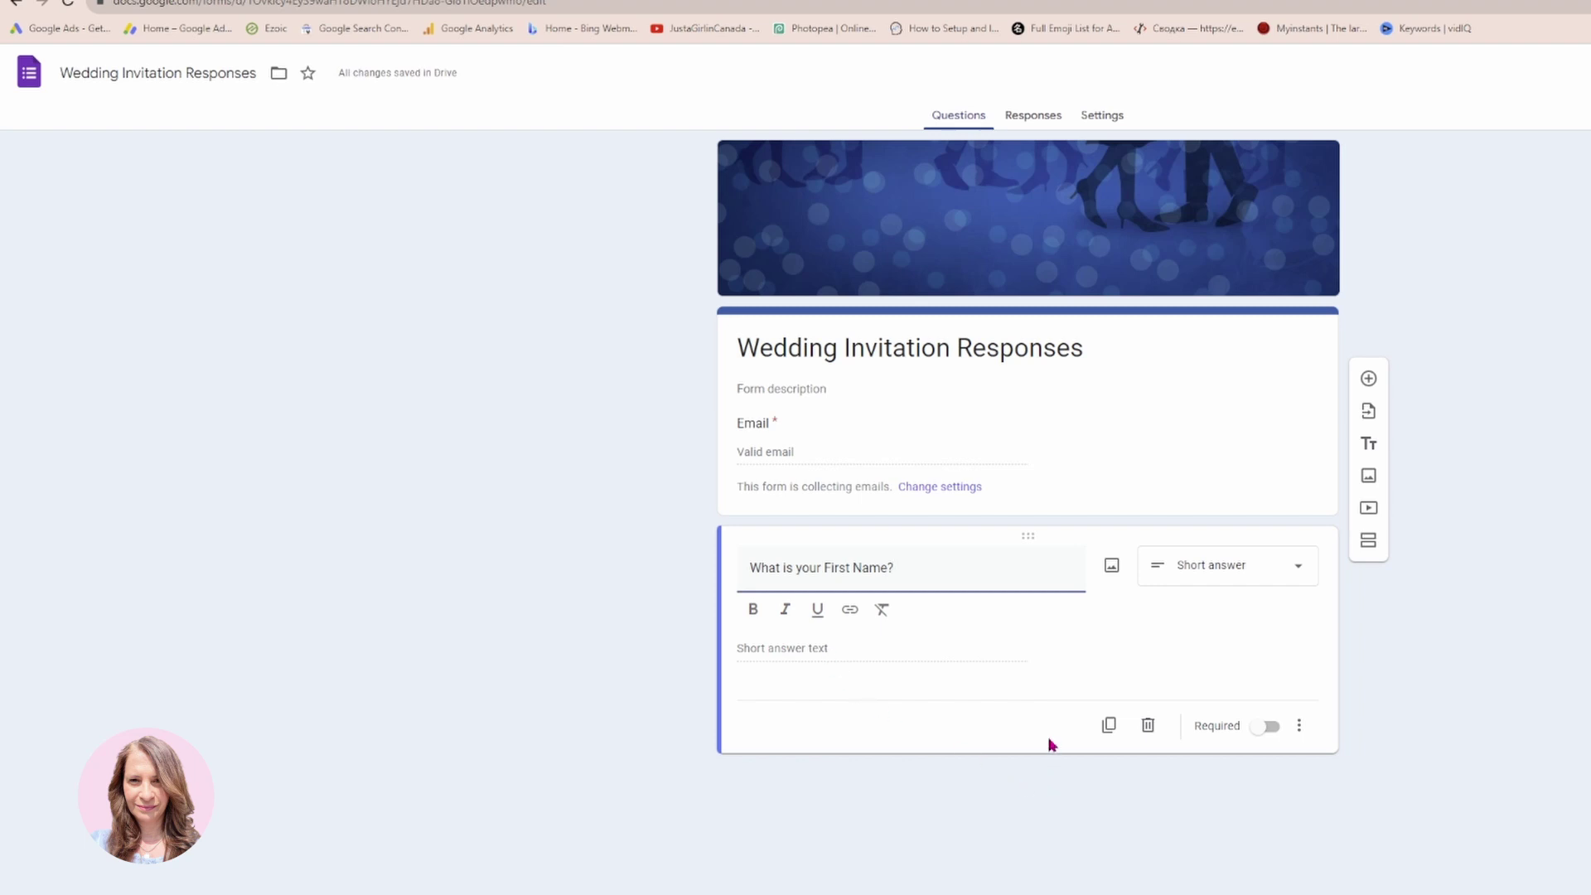
left_click(970, 660)
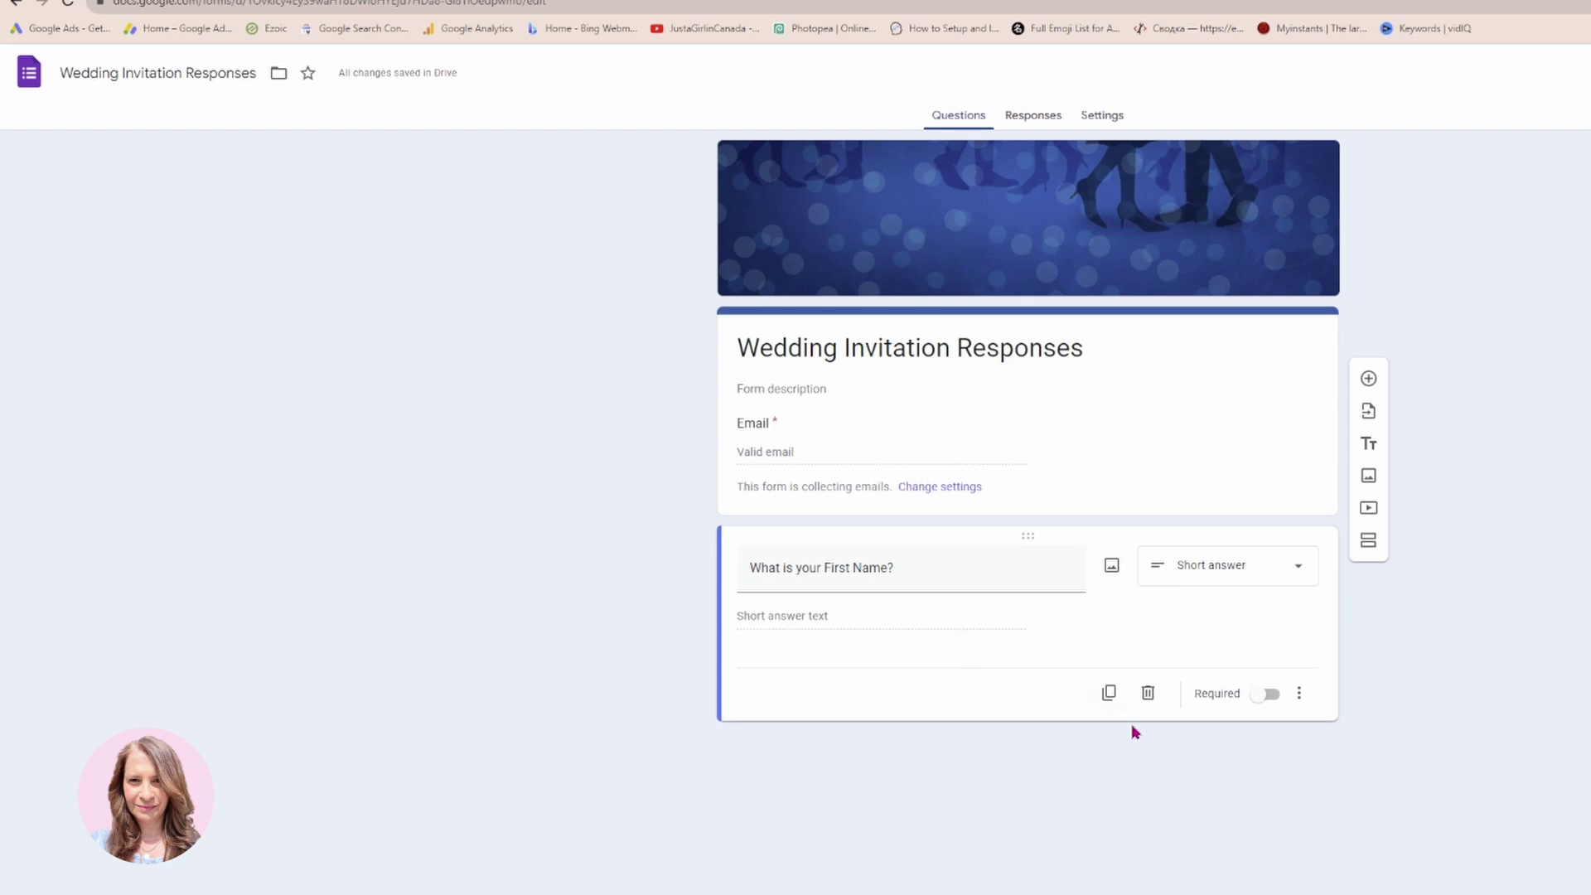
Add the short-answer question 'What is your Last Name?' below the first-name question.
left_click(1368, 379)
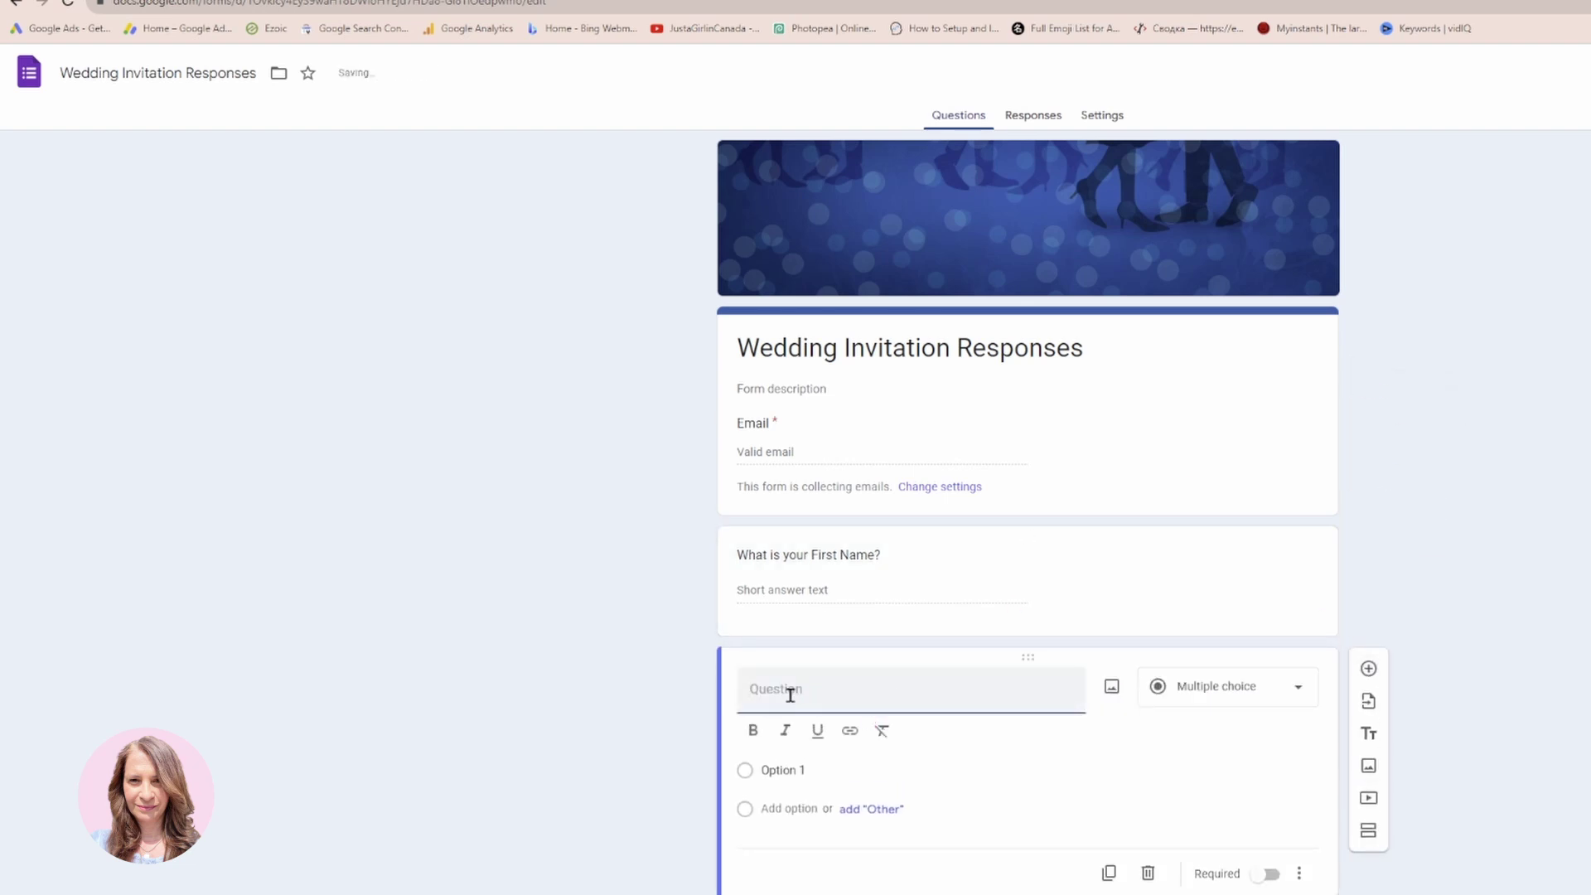
type("What is your Last Name?")
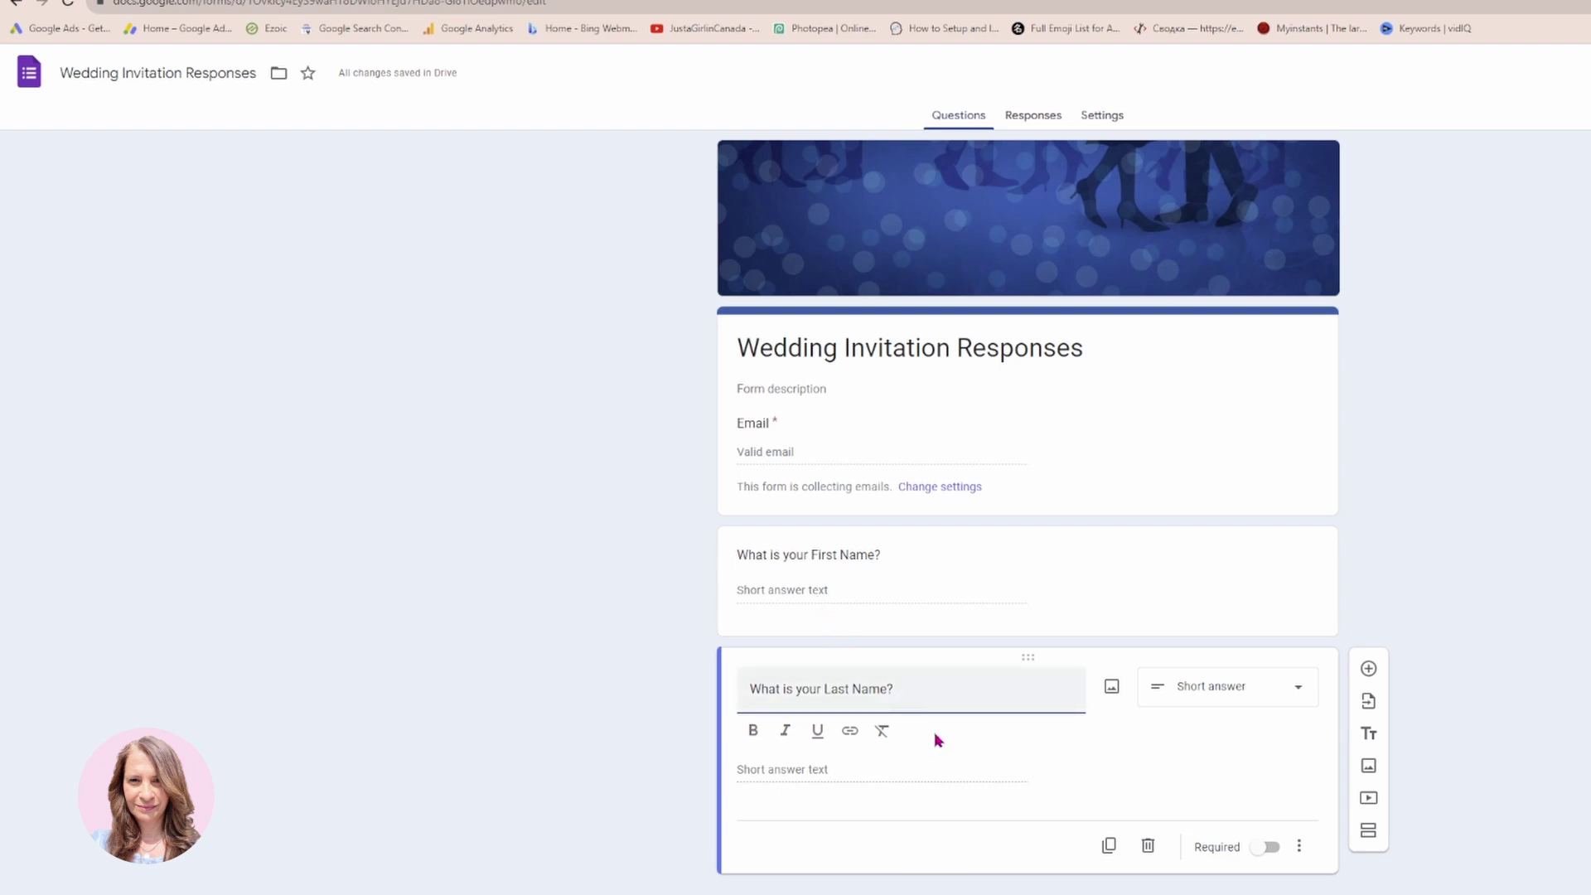
left_click(1369, 668)
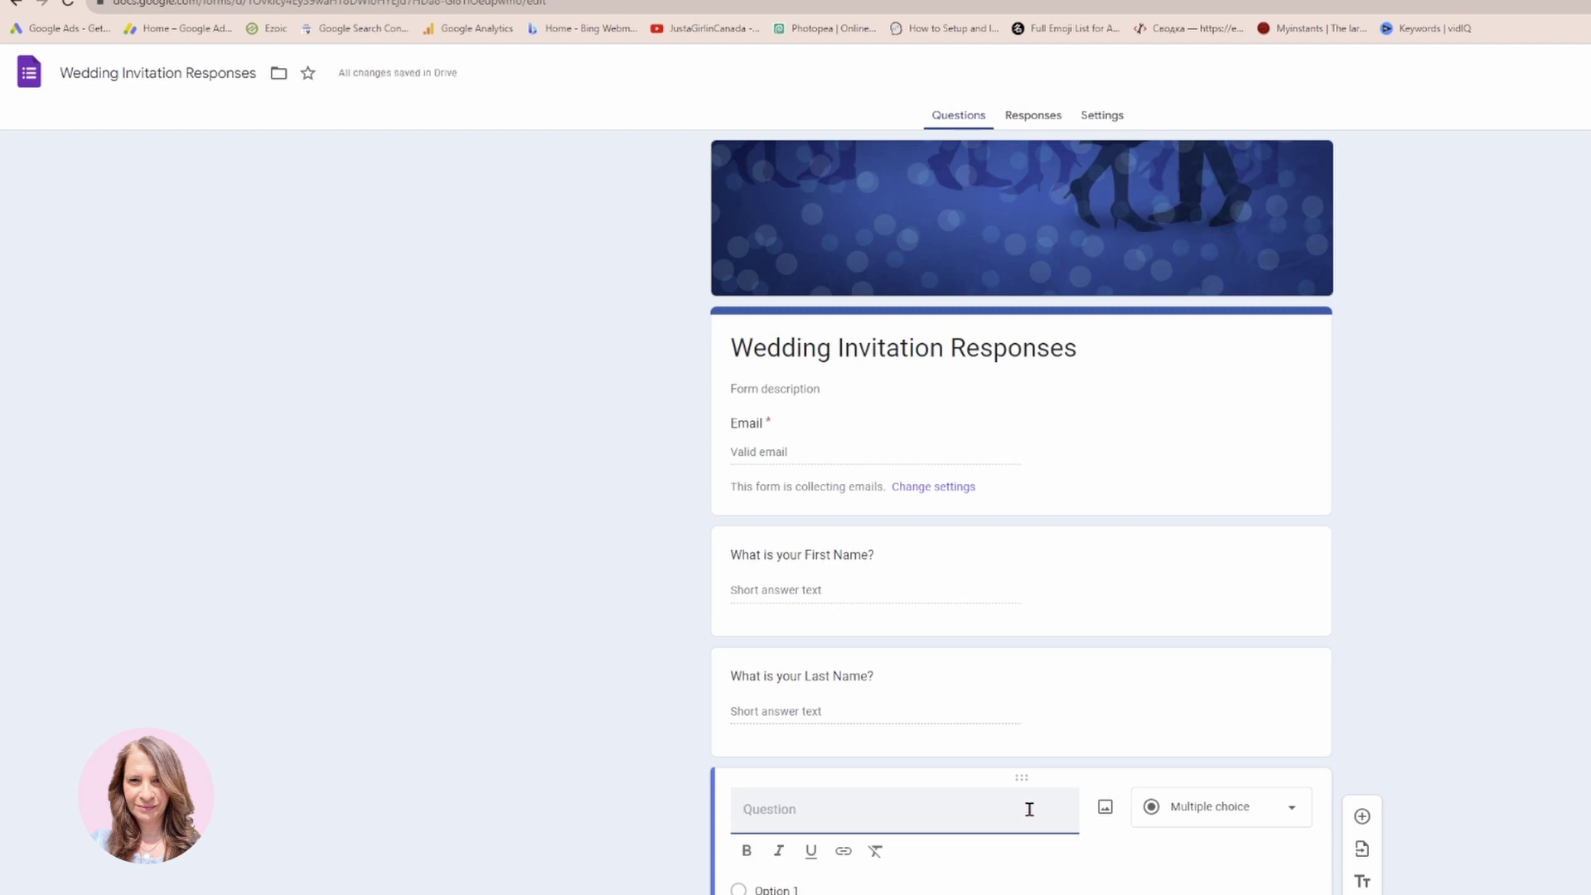
Add the question 'How many people are attending the reception?' and begin the dinner question after it.
type("How many individual")
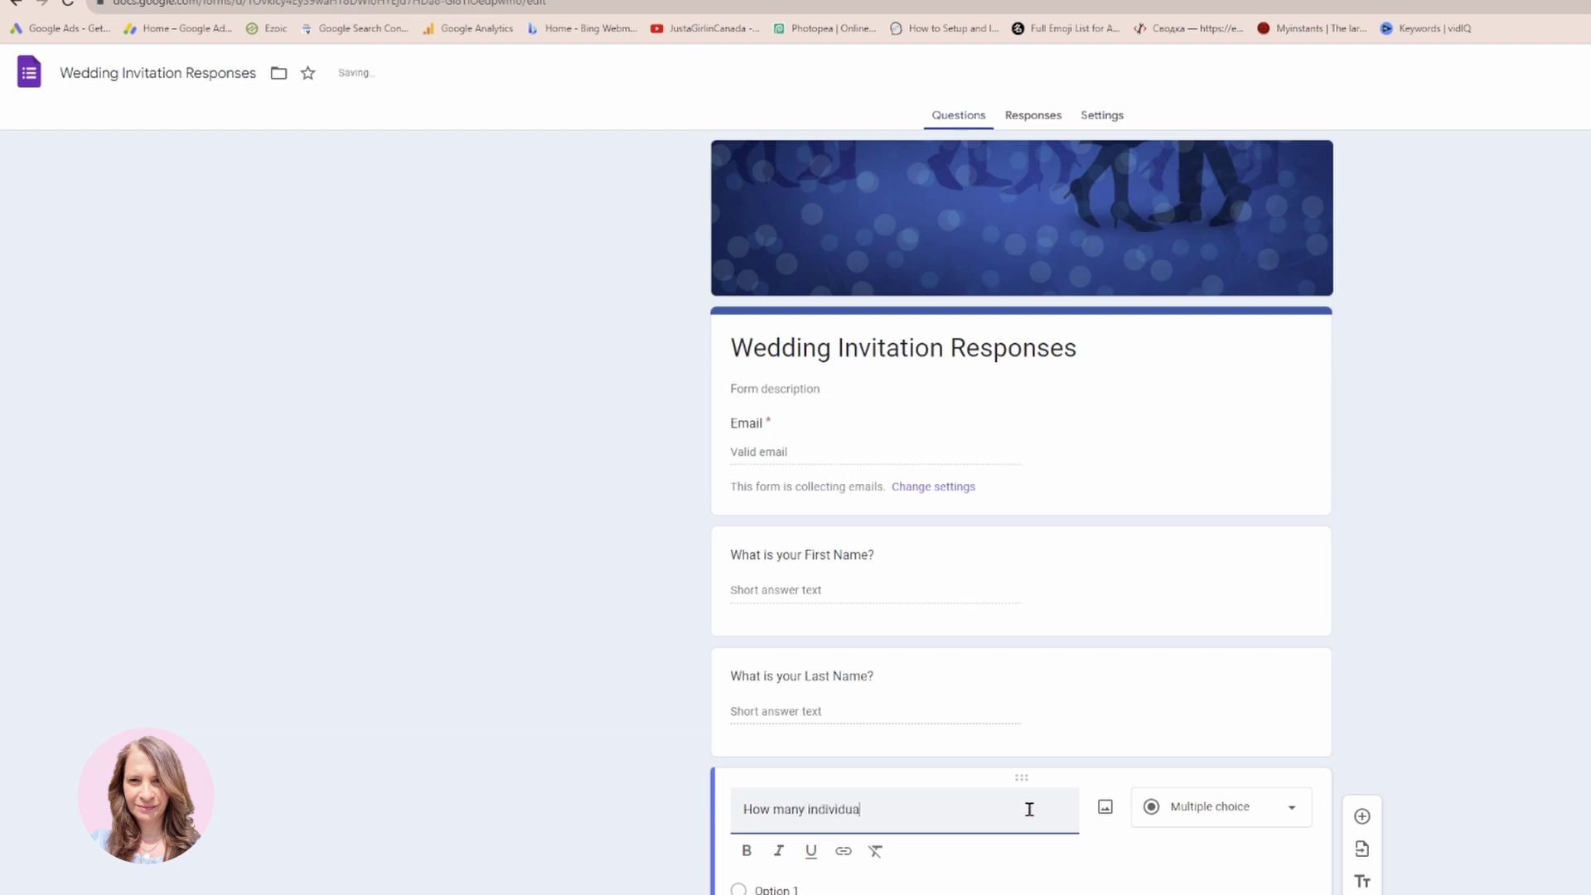
type("s")
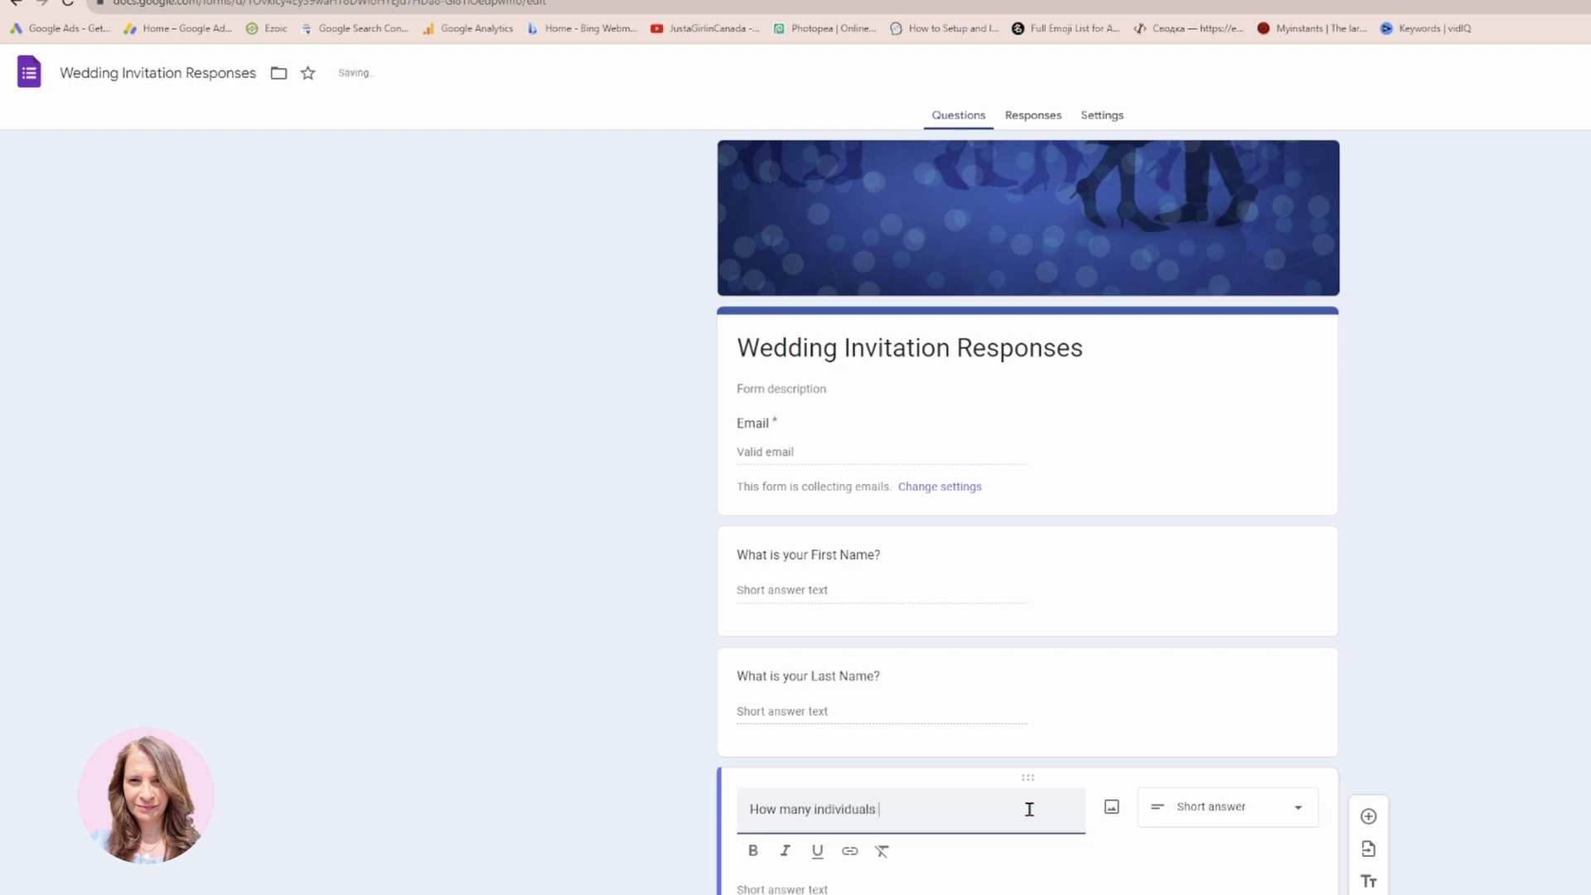
type(" are attend")
key("BackSpace")
key("BackSpace")
key("BackSpace")
key("BackSpace")
key("BackSpace")
key("BackSpace")
key("BackSpace")
key("BackSpace")
key("BackSpace")
key("BackSpace")
key("BackSpace")
key("BackSpace")
key("BackSpace")
key("BackSpace")
key("BackSpace")
key("BackSpace")
key("BackSpace")
key("BackSpace")
key("BackSpace")
key("BackSpace")
key("BackSpace")
key("BackSpace")
type("people are attending the ")
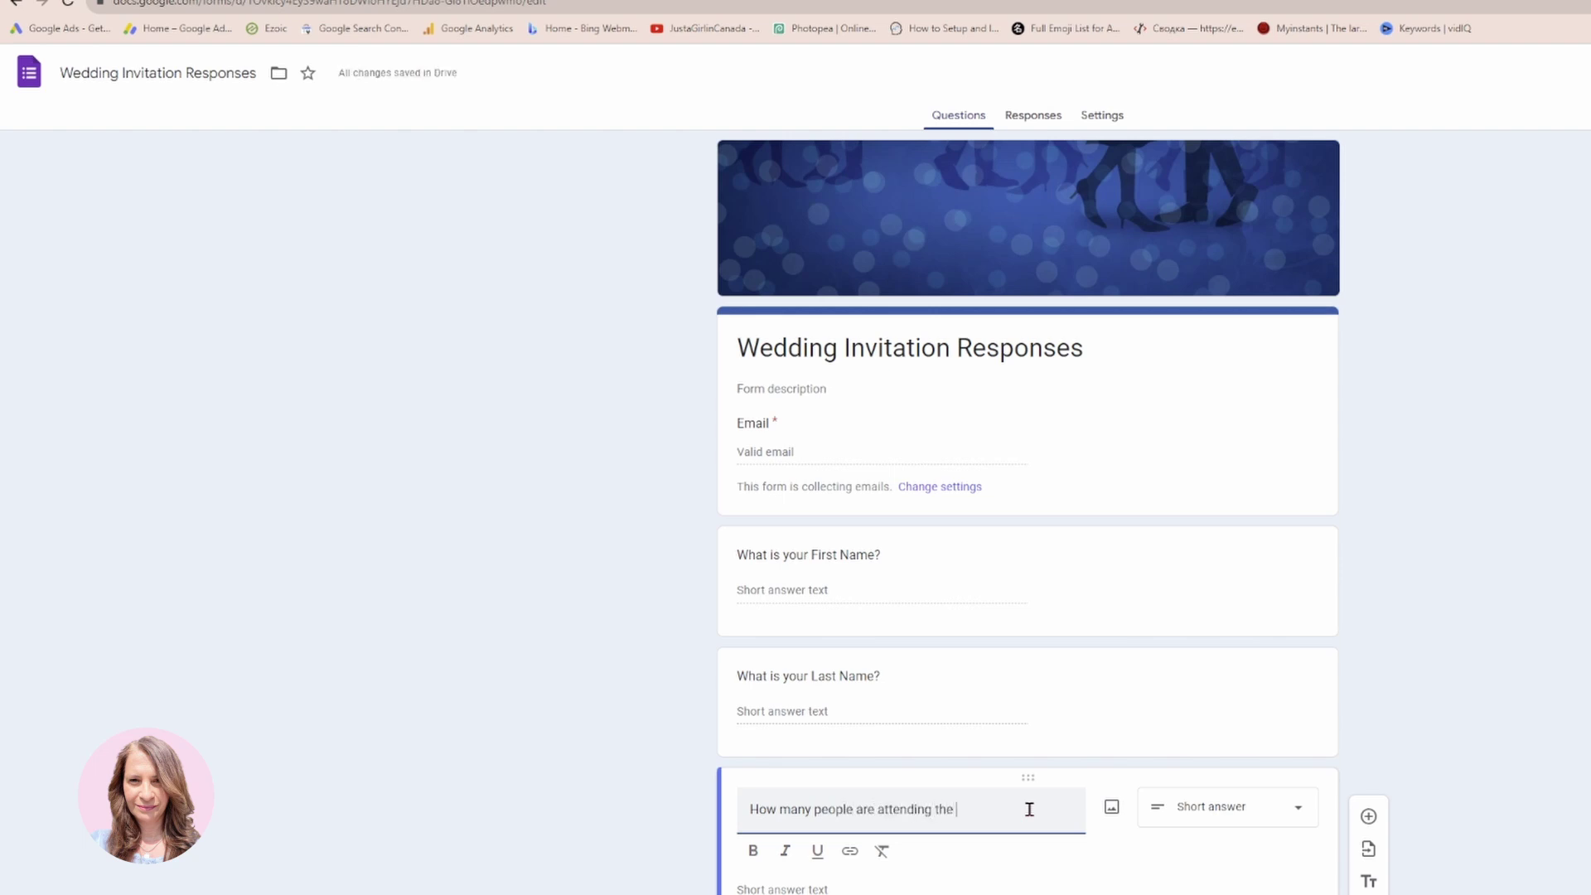
type("reception?")
left_click(776, 862)
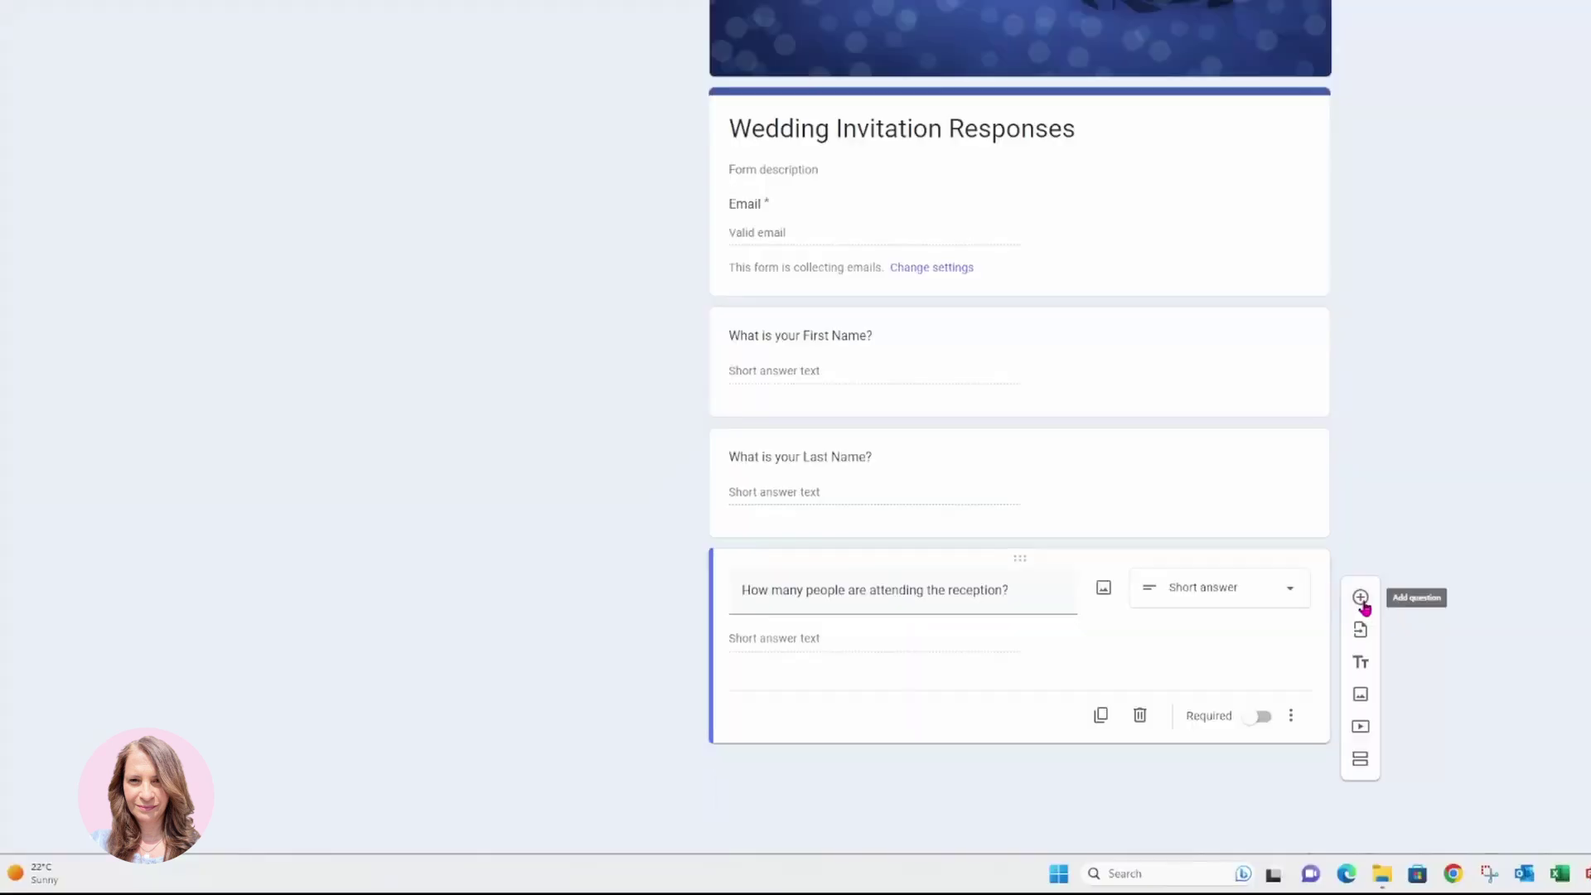
left_click(1374, 824)
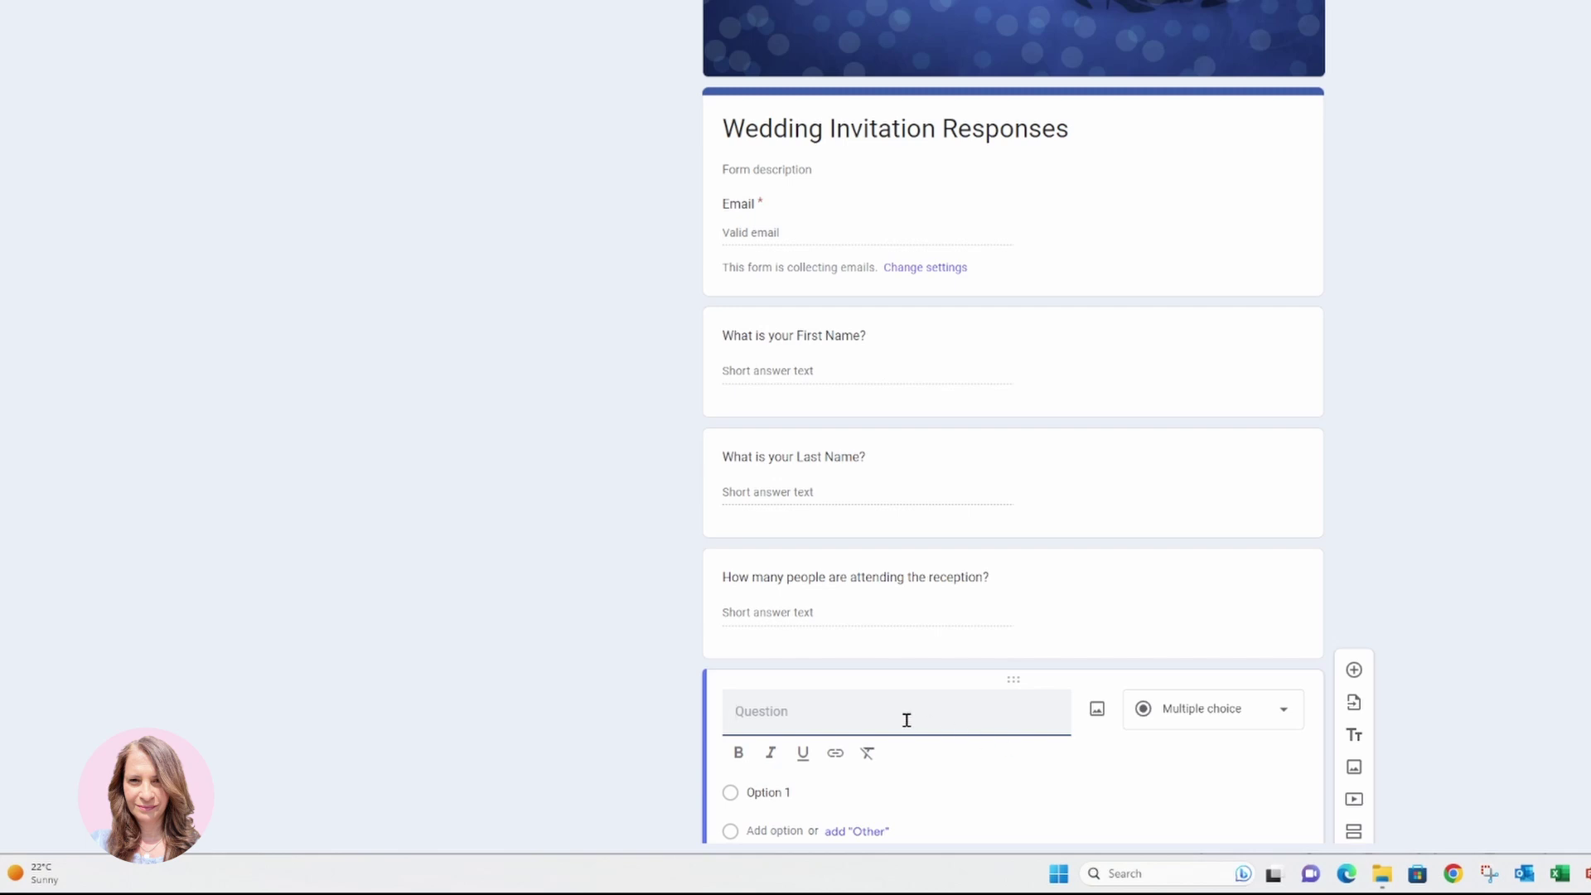
type("Will you be having")
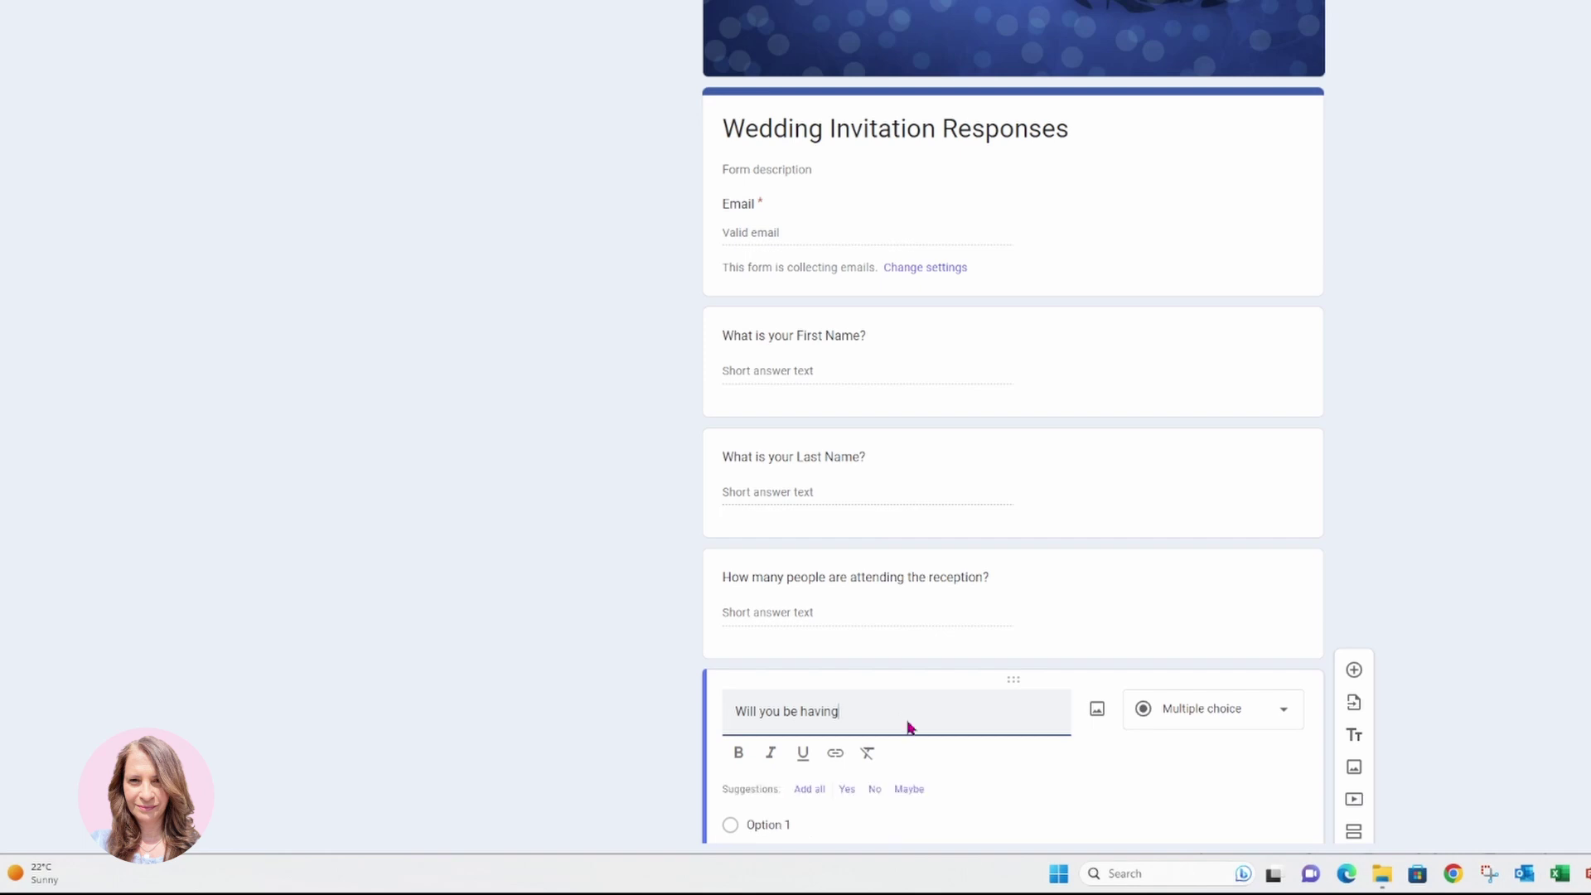
type(" dinner with us?")
Give 'Will you be having dinner with us?' the answer options Yes, No and Maybe.
scroll(943, 799, "down", 1)
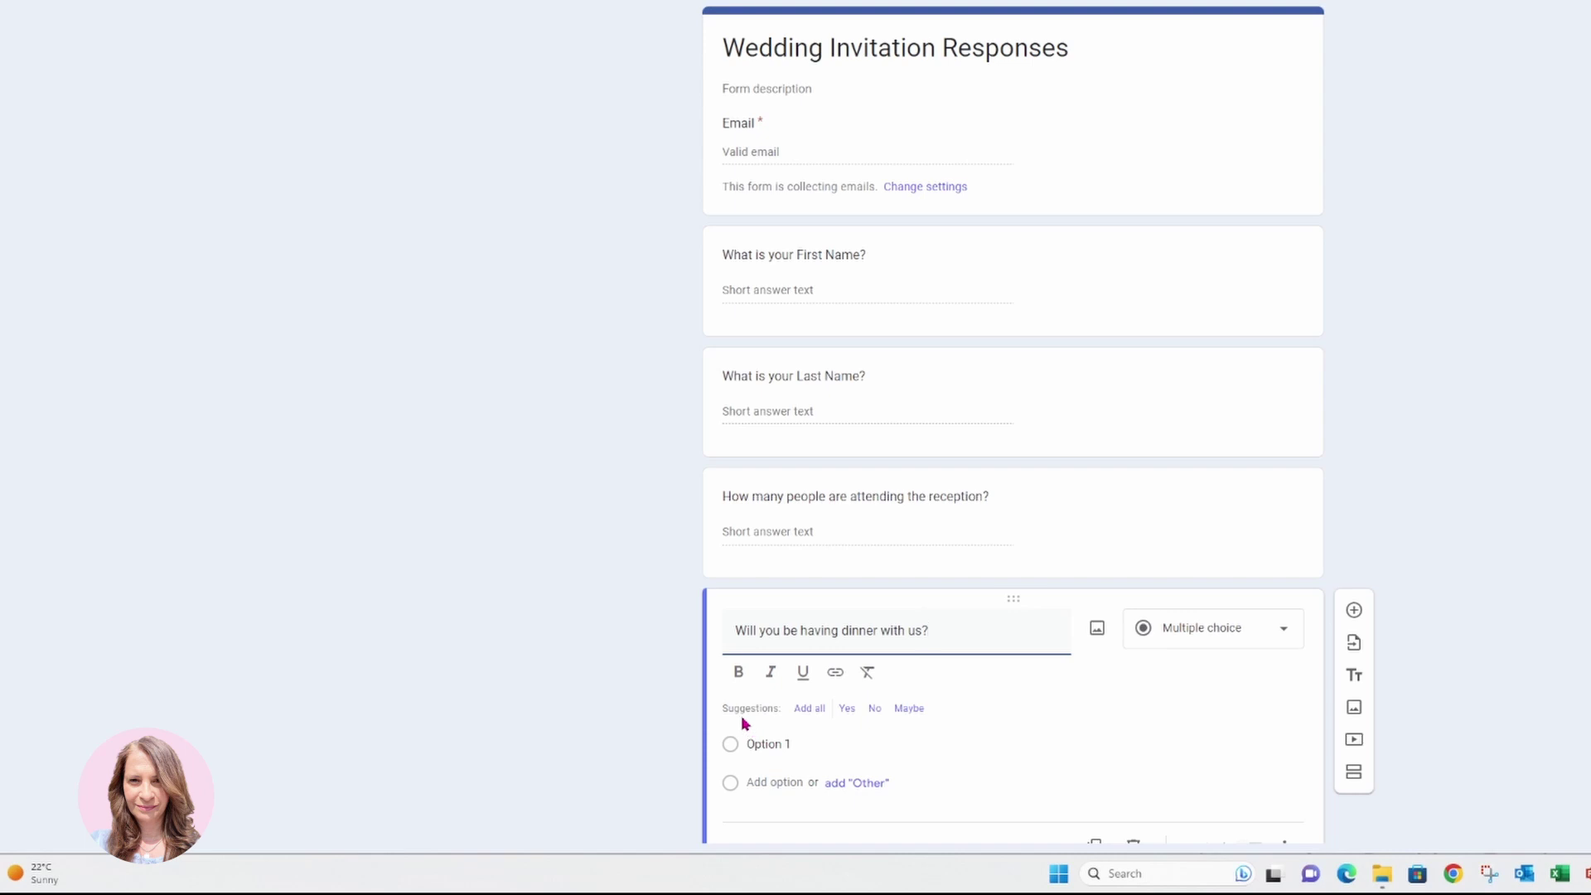
scroll(832, 729, "down", 1)
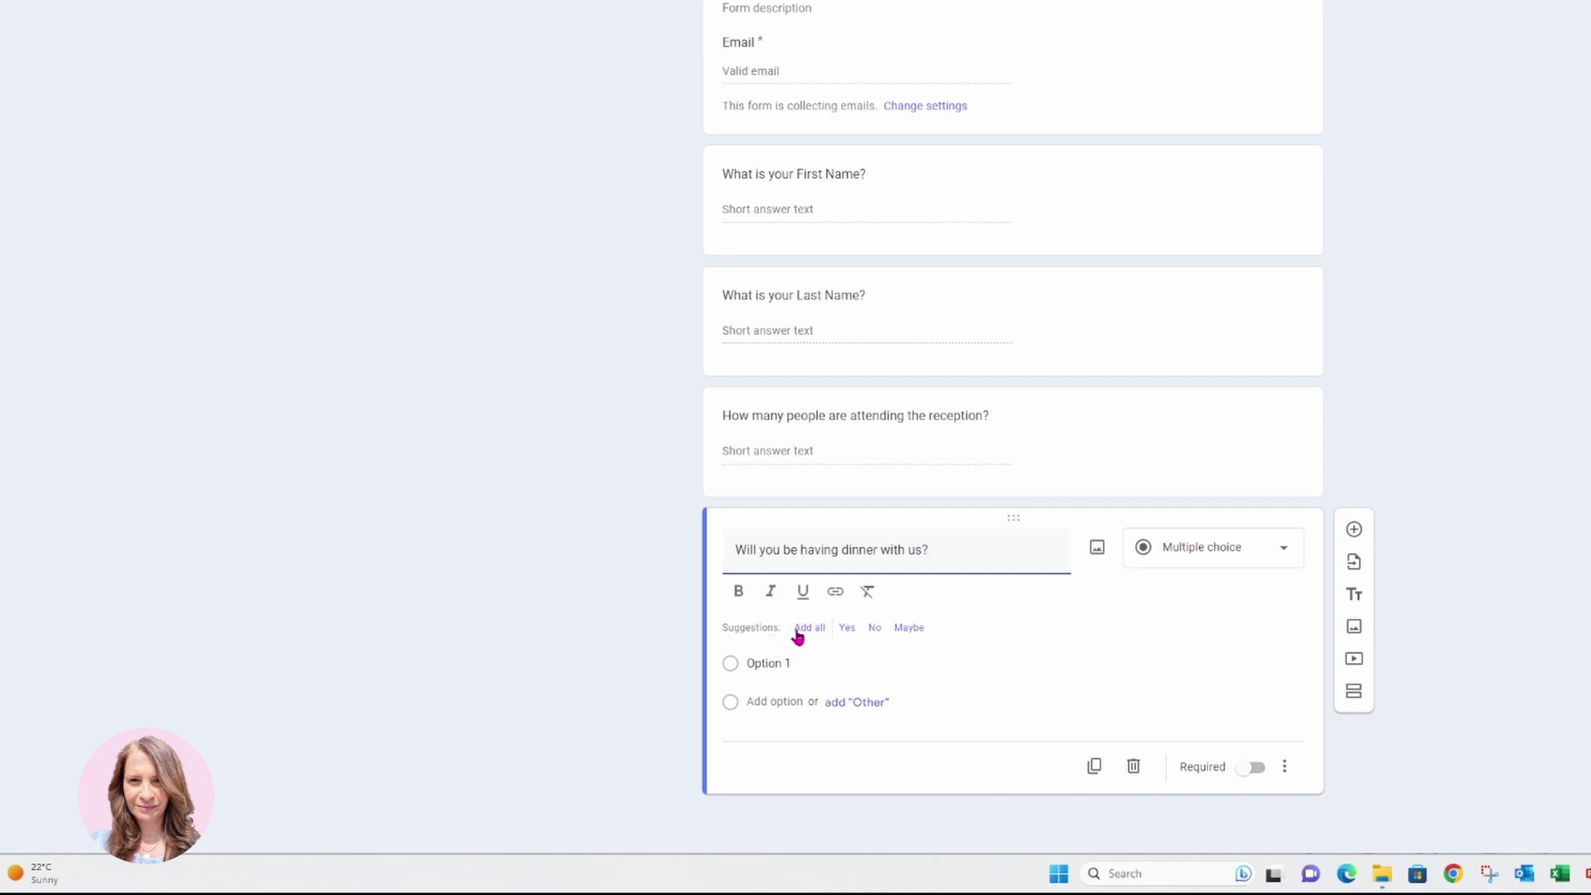
left_click(800, 630)
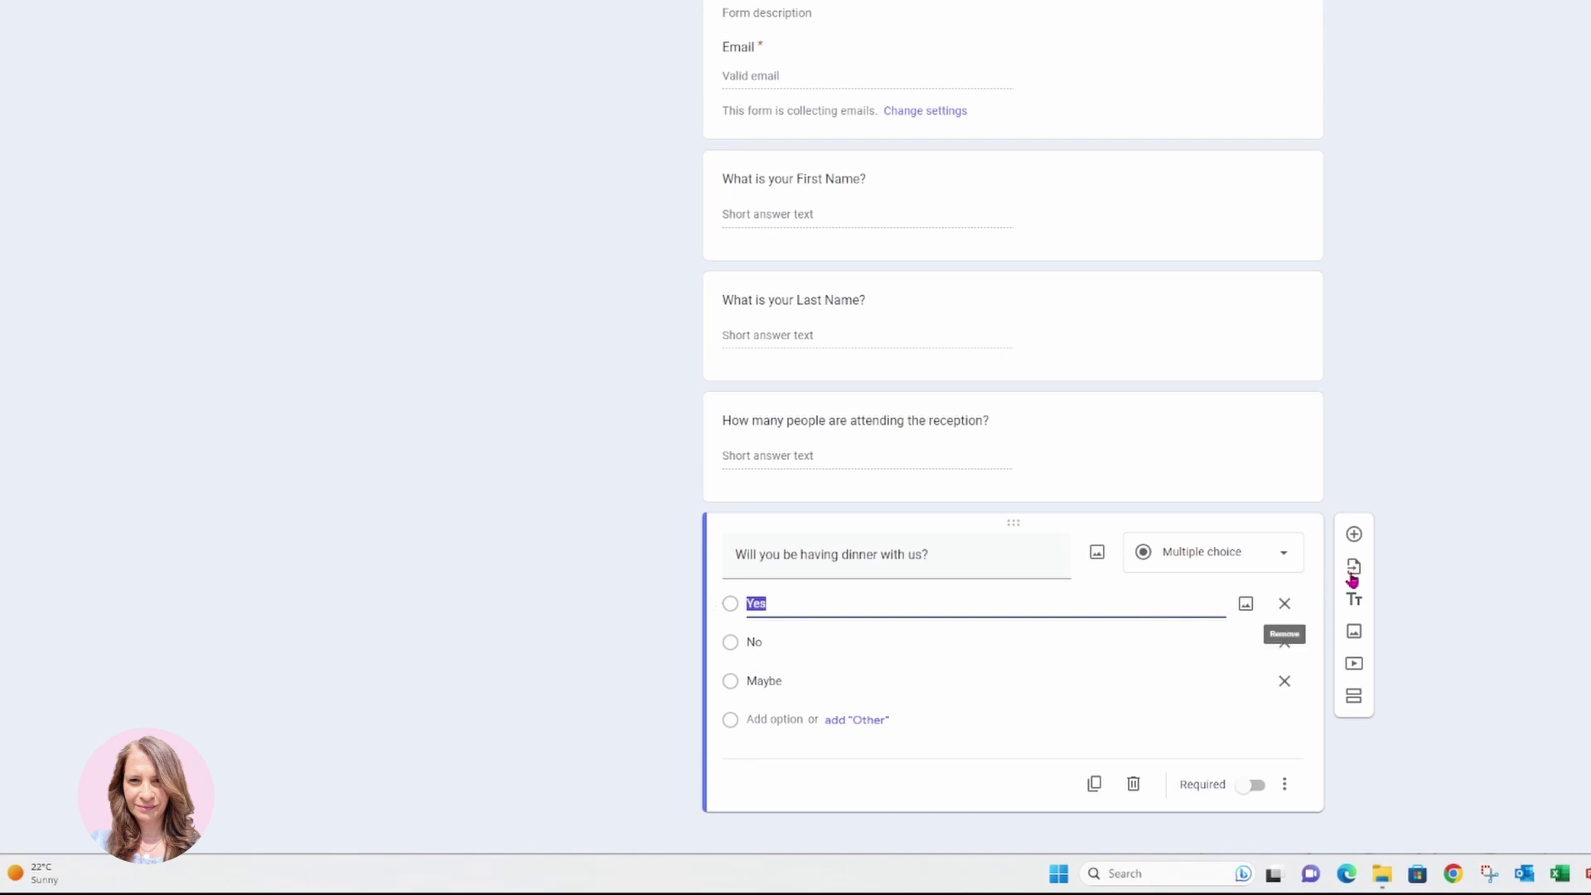
left_click(1356, 536)
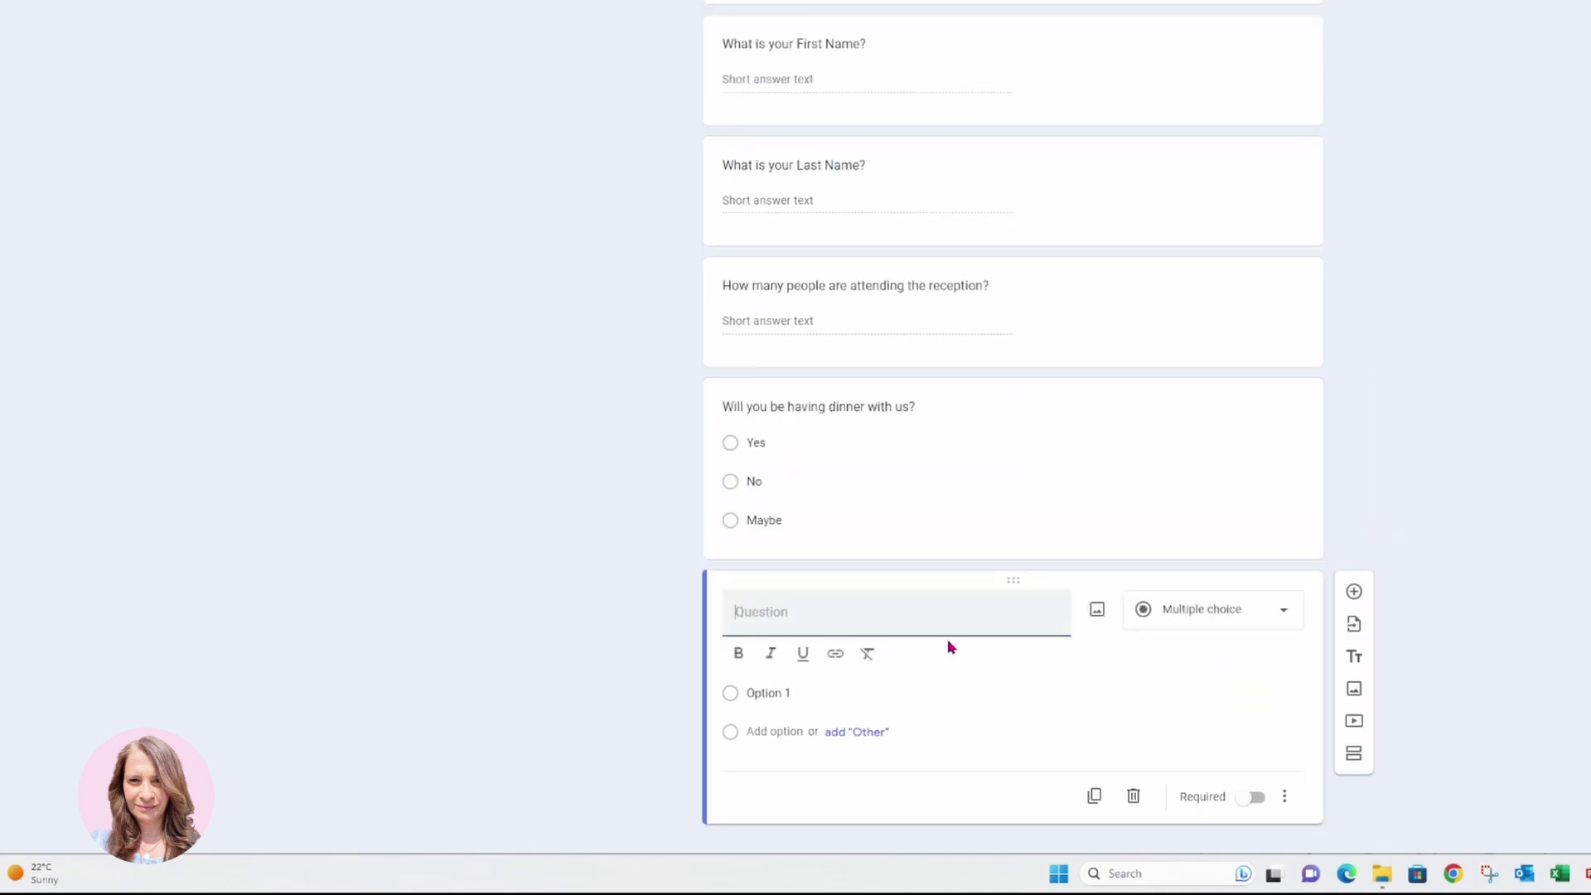
Enter the question 'Do you have any dietary needs or restrictions?' and make it a Checkboxes question.
type("Do you have any dietary needs or restrictions?")
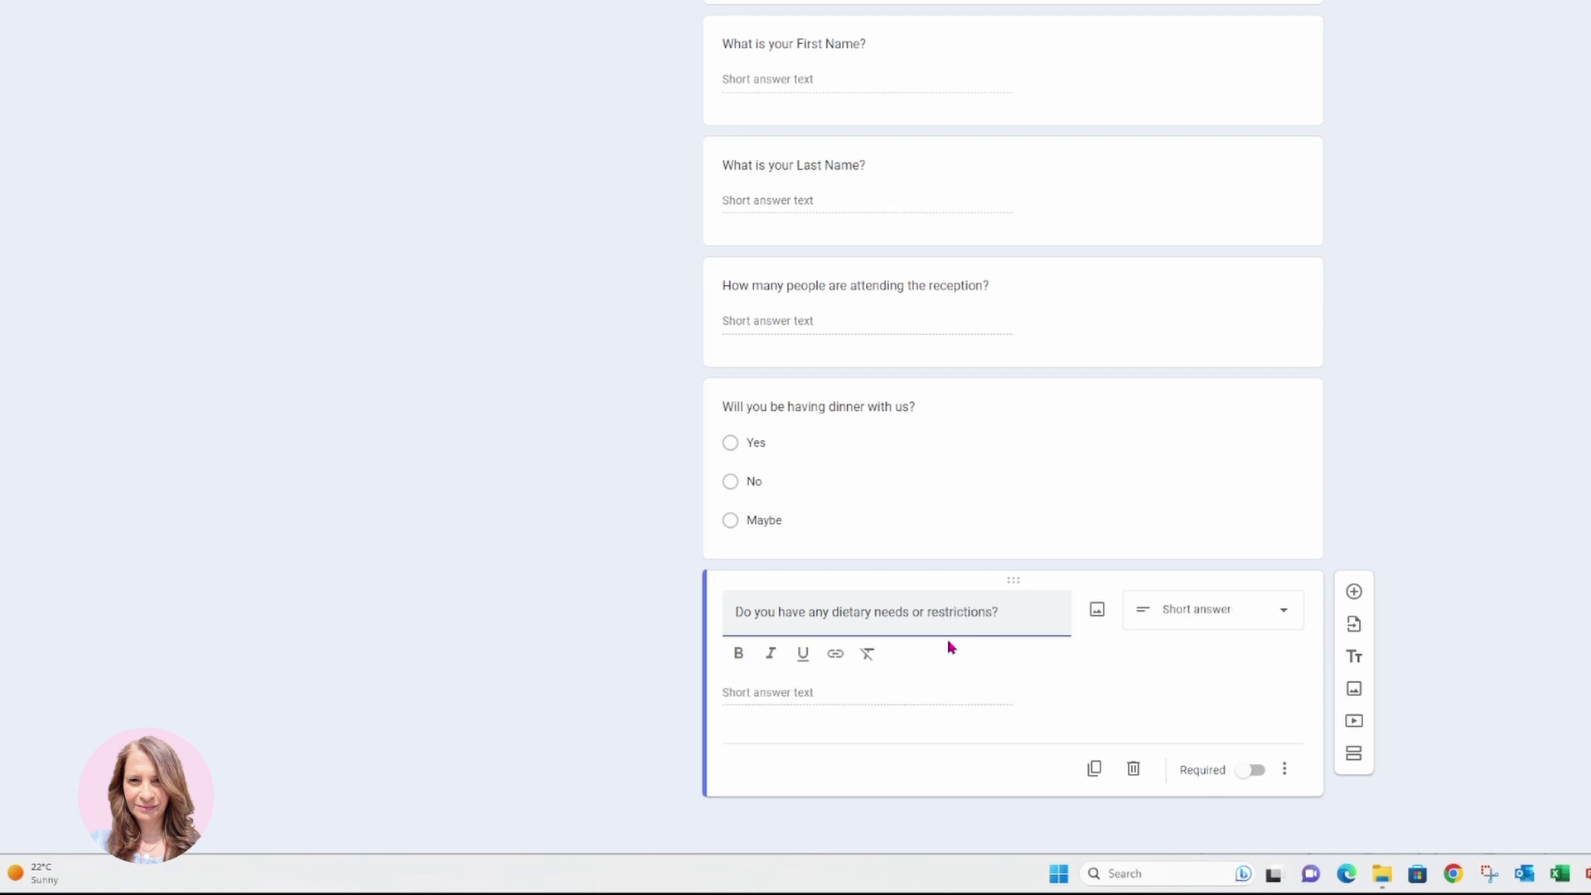
left_click(1284, 623)
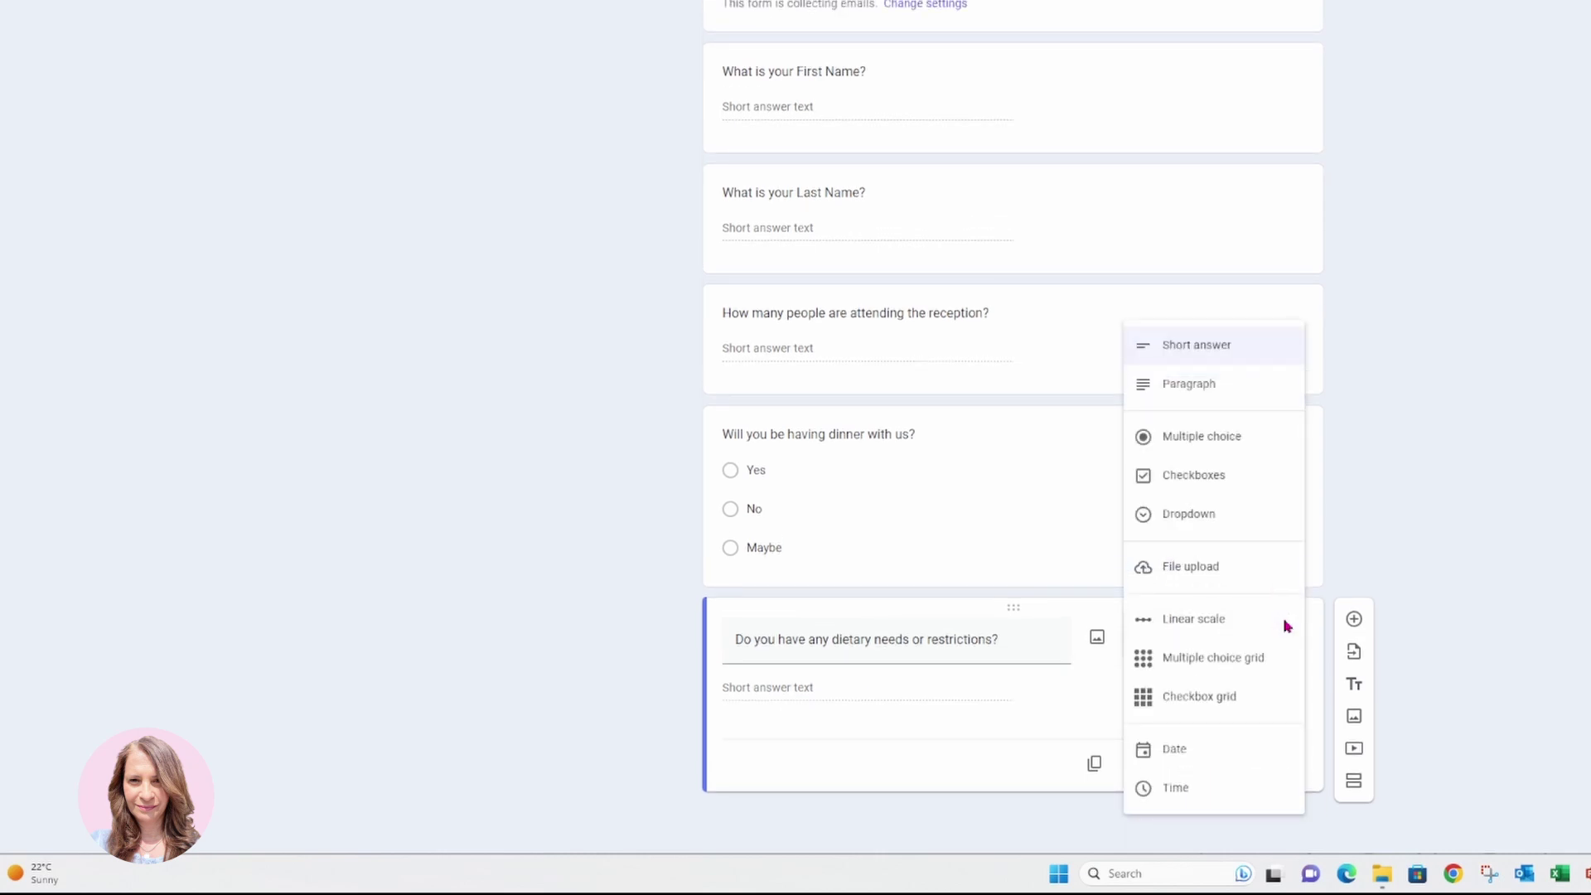
left_click(1233, 381)
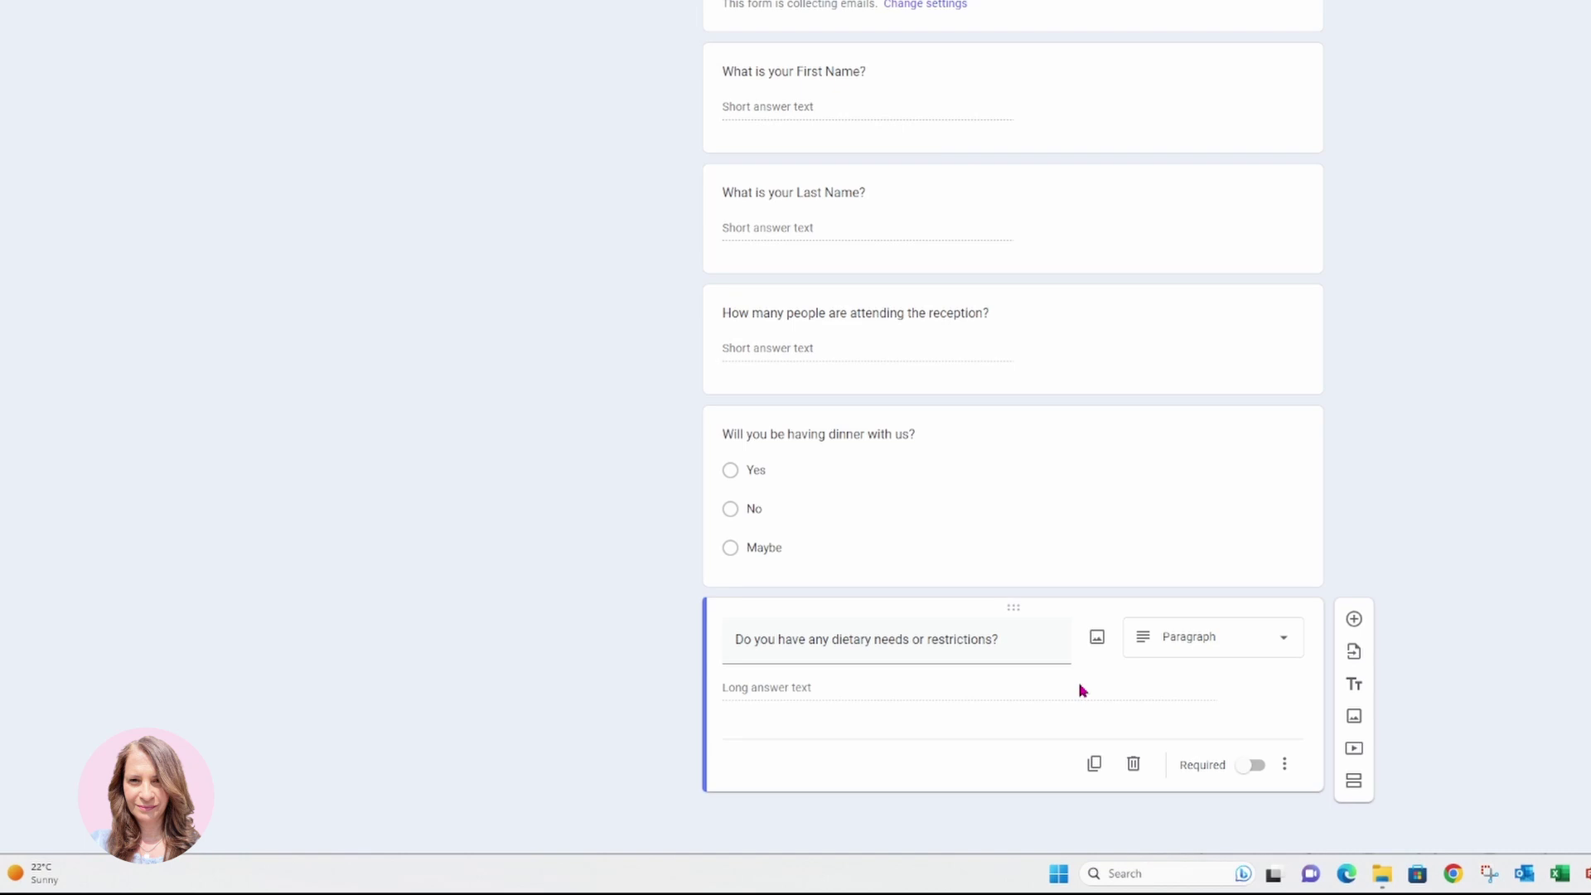
left_click(1279, 651)
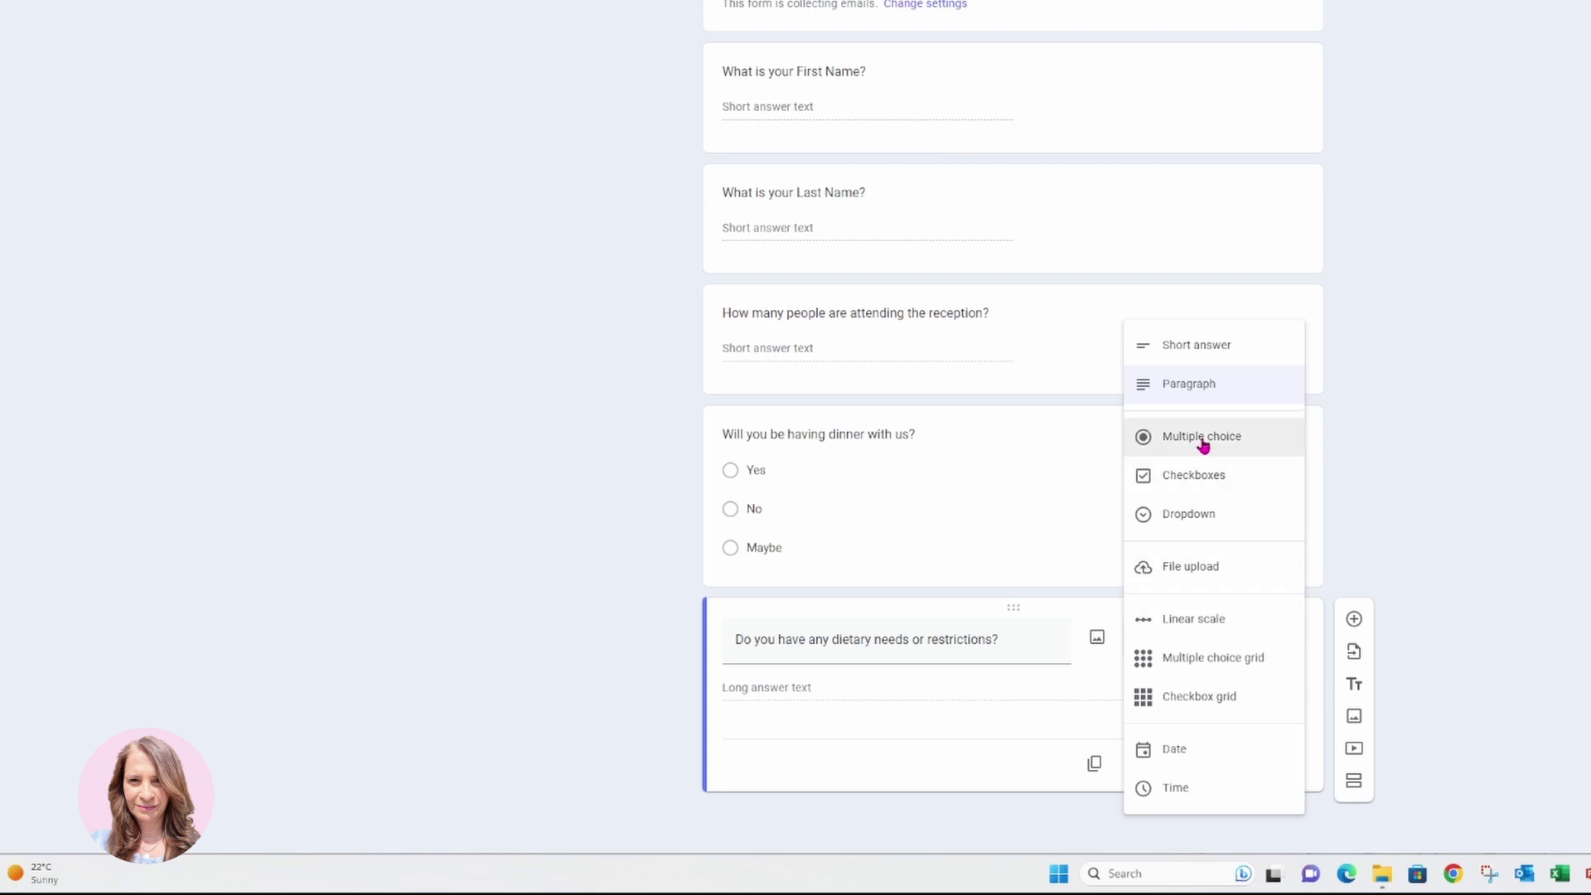
left_click(1179, 489)
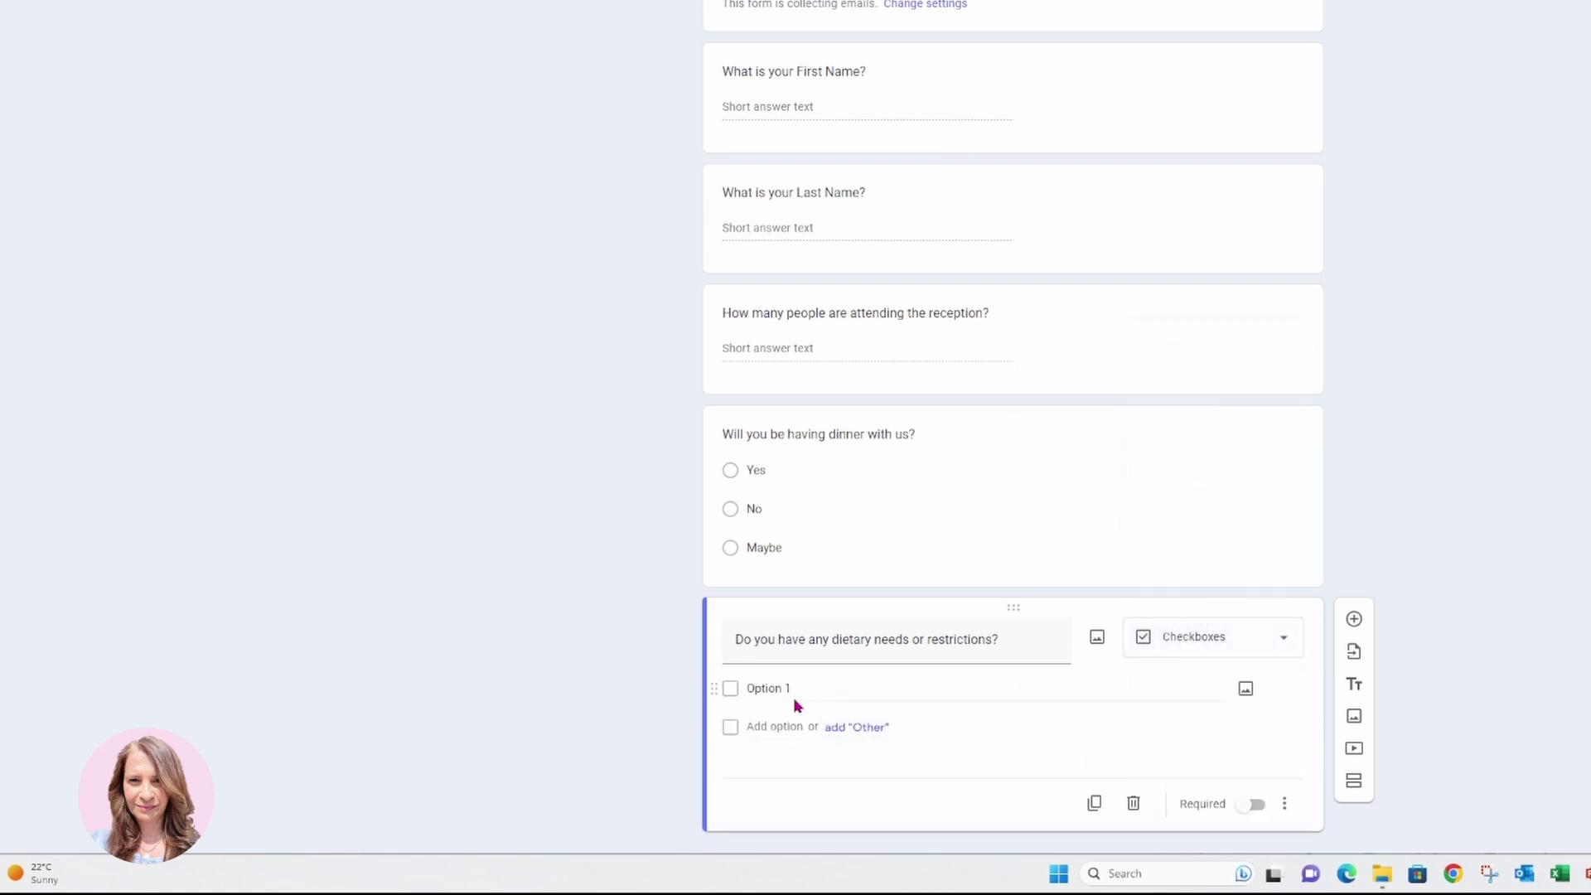
Add the choices Gluten Free Options, Dairy Free Option, Pescatarian, Vegan and an Other write-in.
left_click(788, 691)
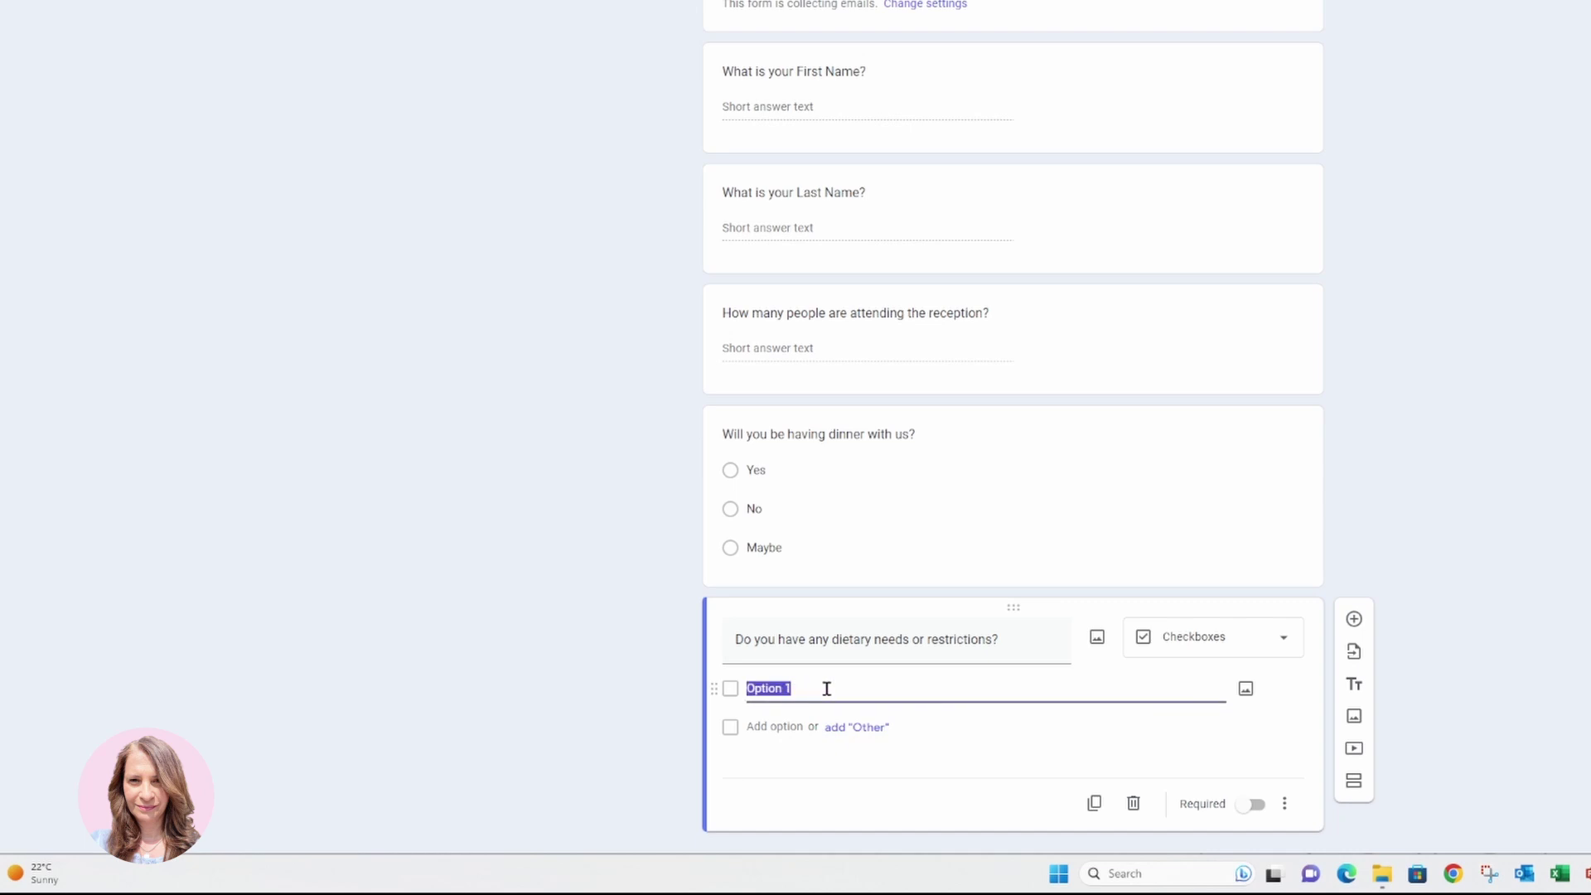
type("Gluten Free Options")
left_click(862, 730)
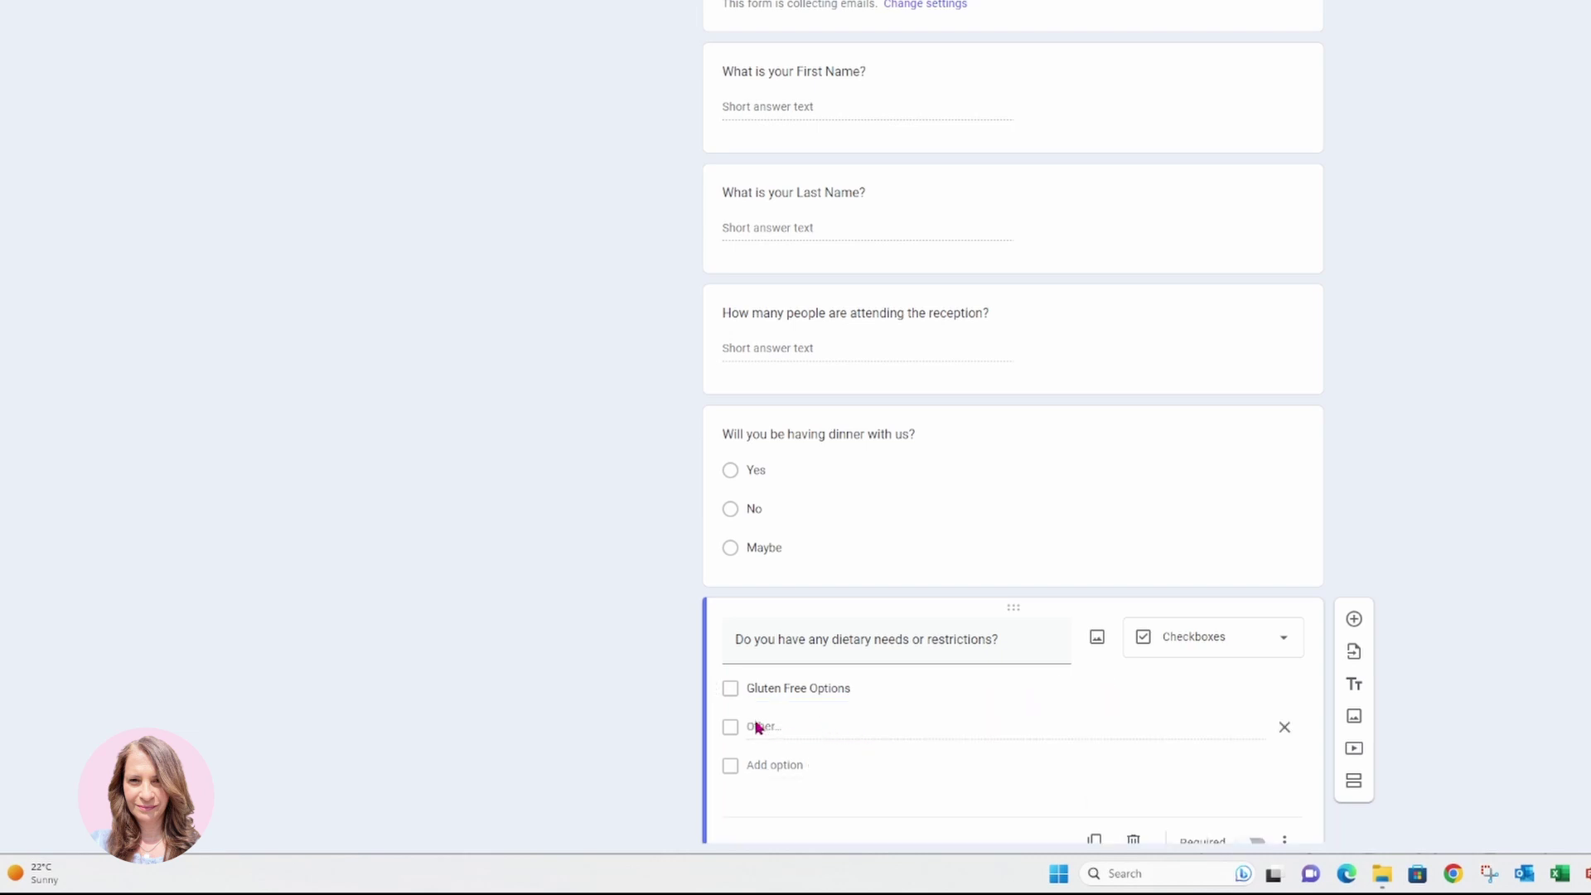
left_click(770, 766)
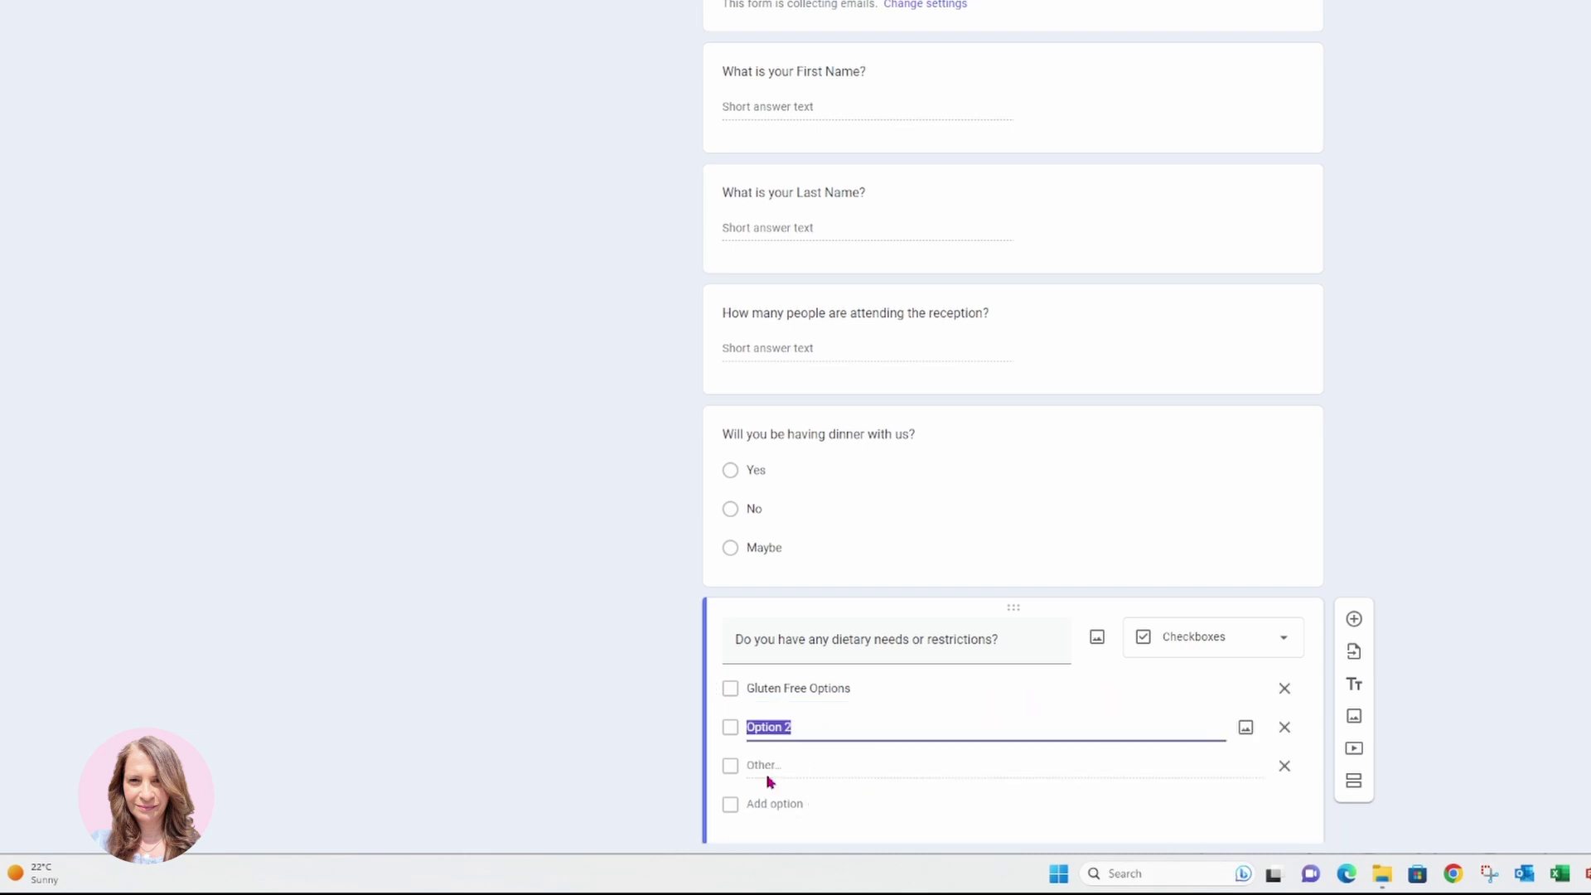
type("Dairy Free Option")
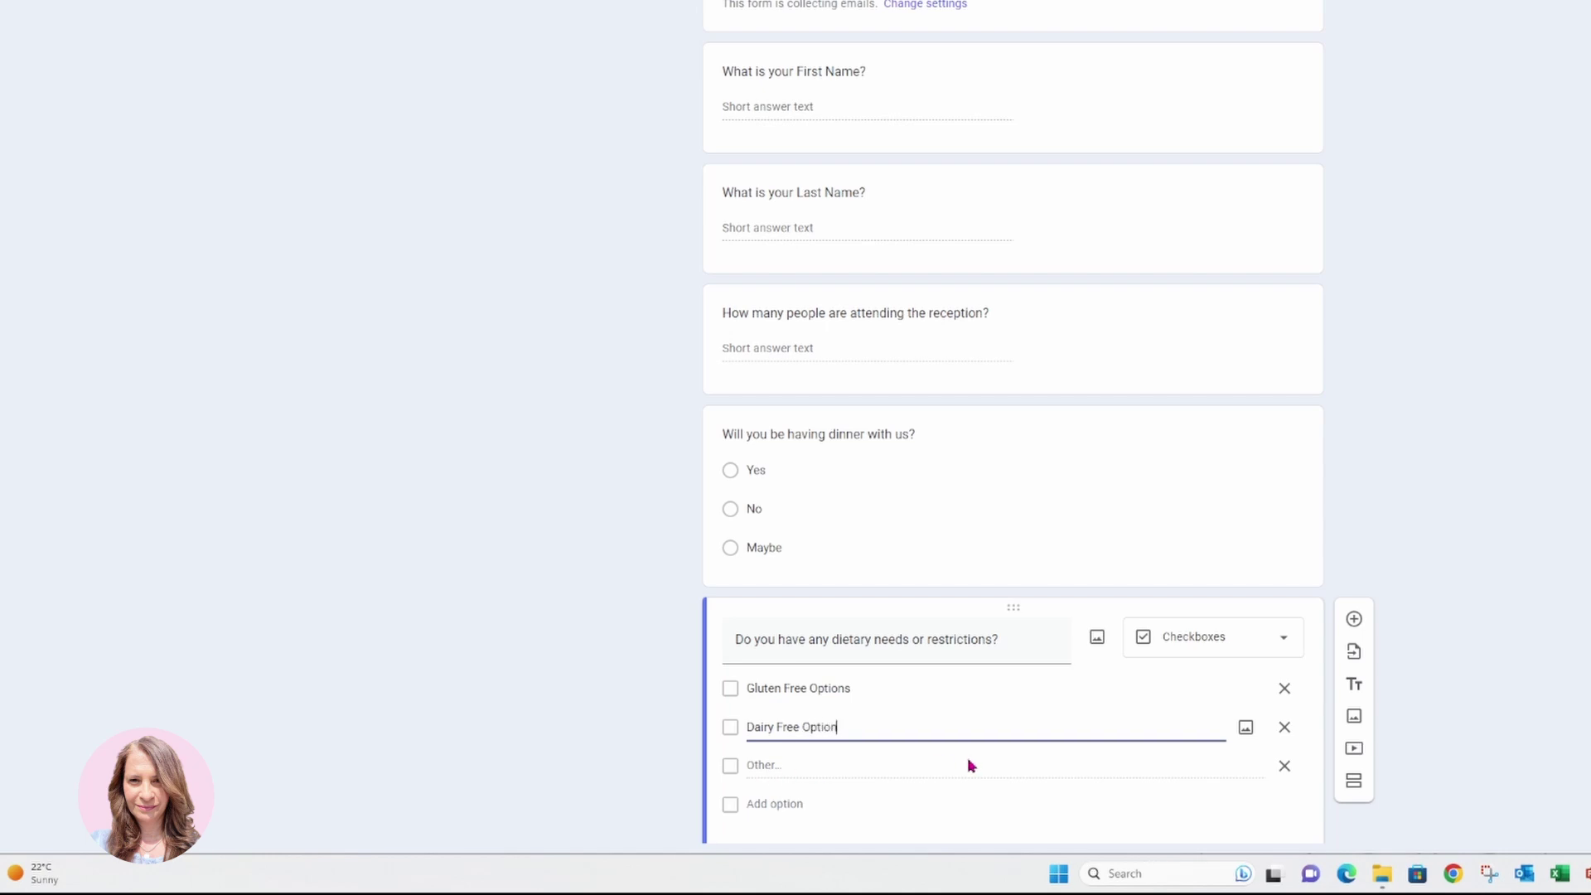
key("Return")
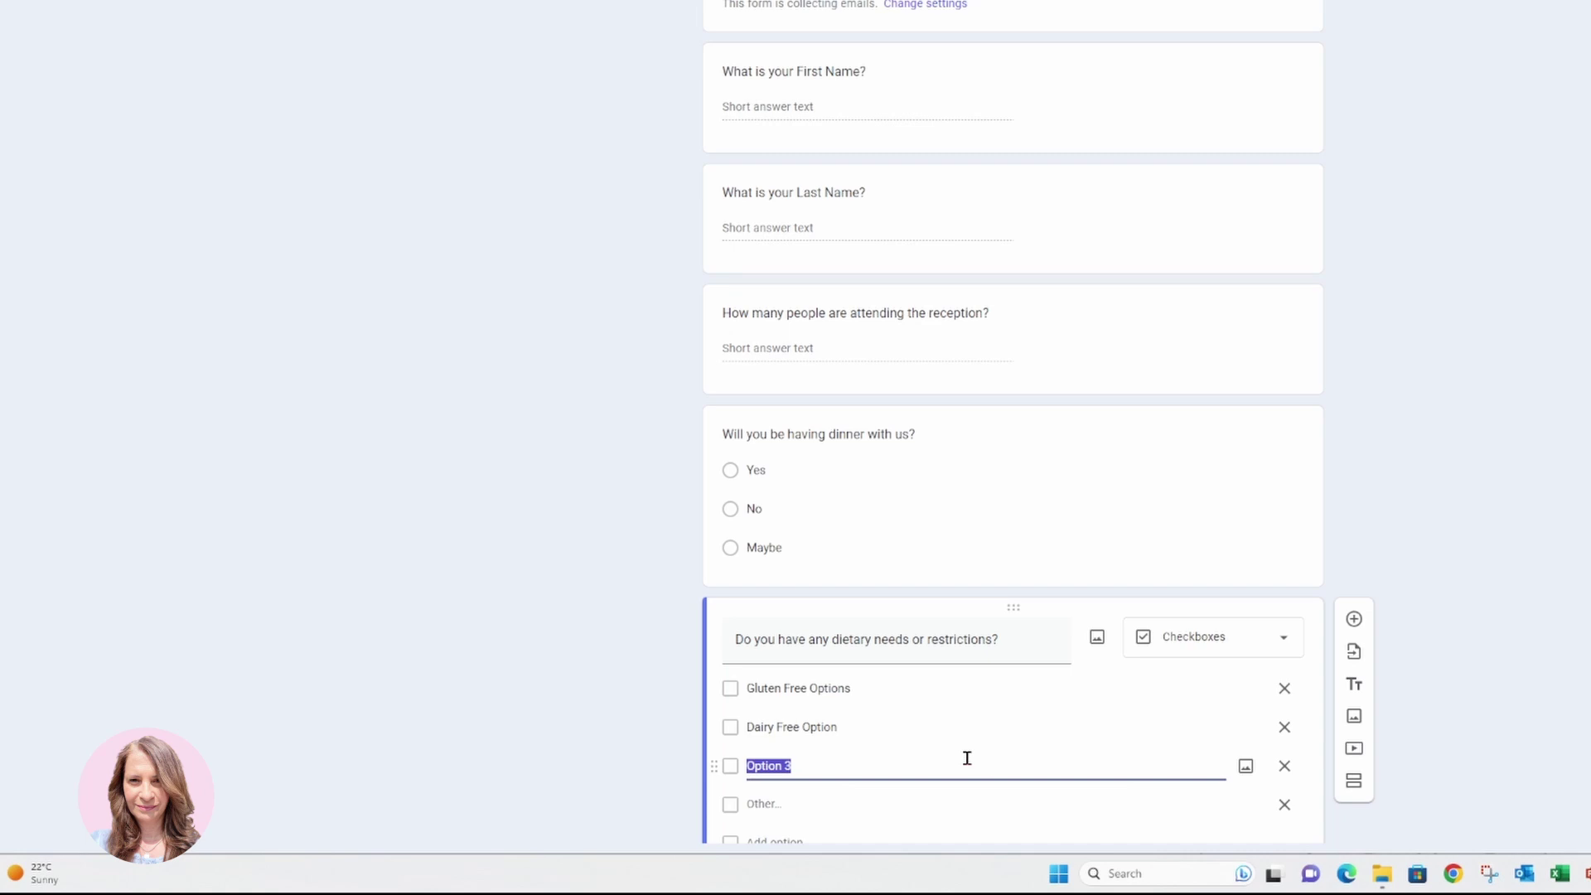
type("Pescatarian")
scroll(971, 749, "down", 1)
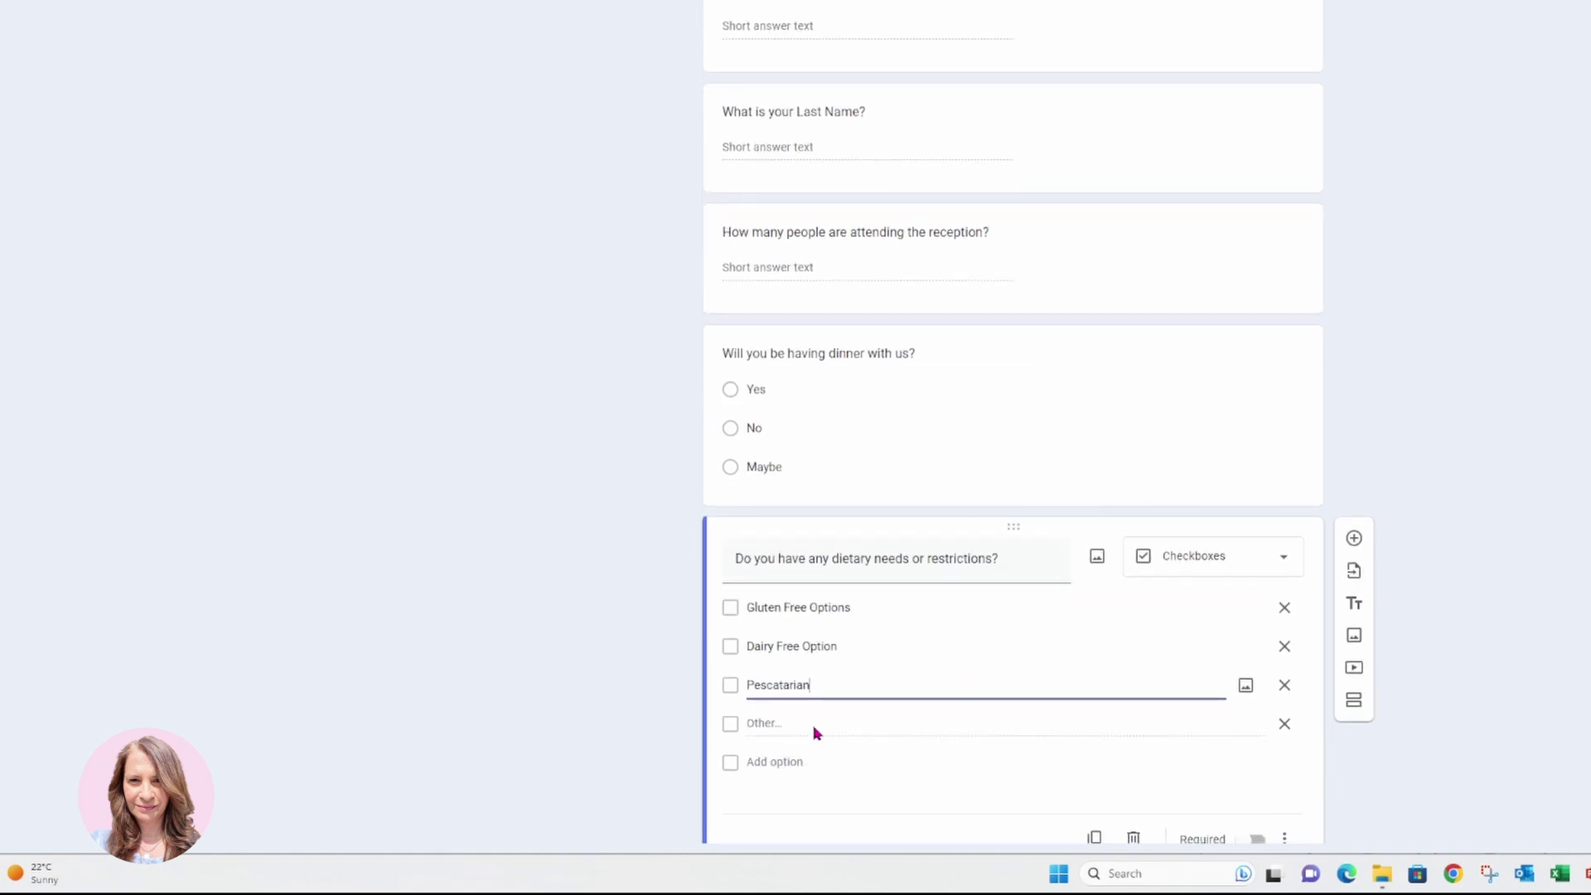
key("Return")
type("Vega")
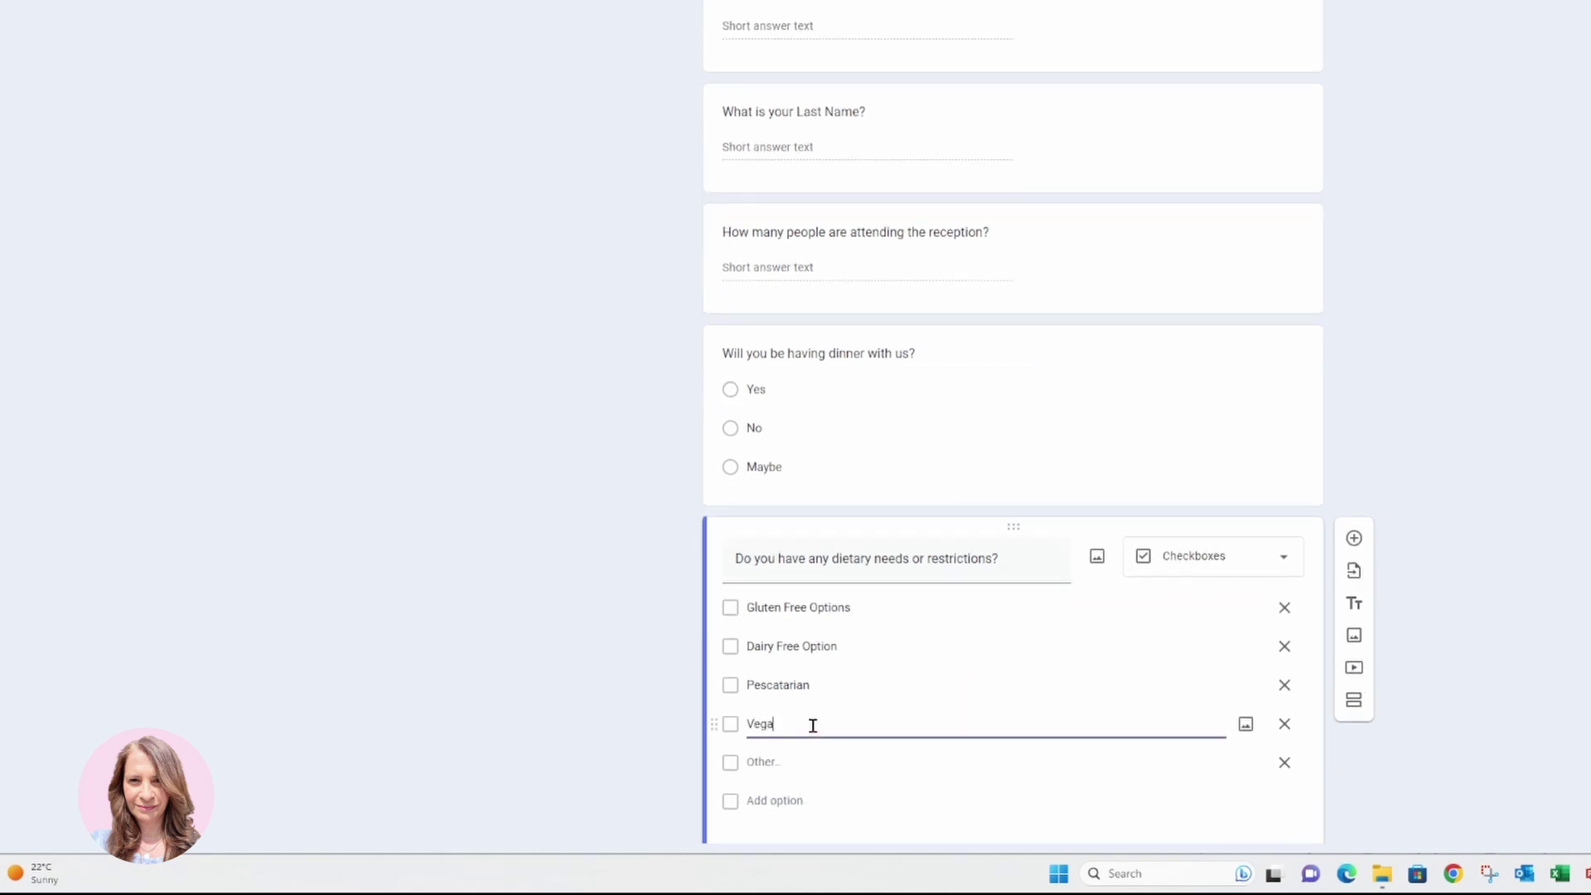
type("n")
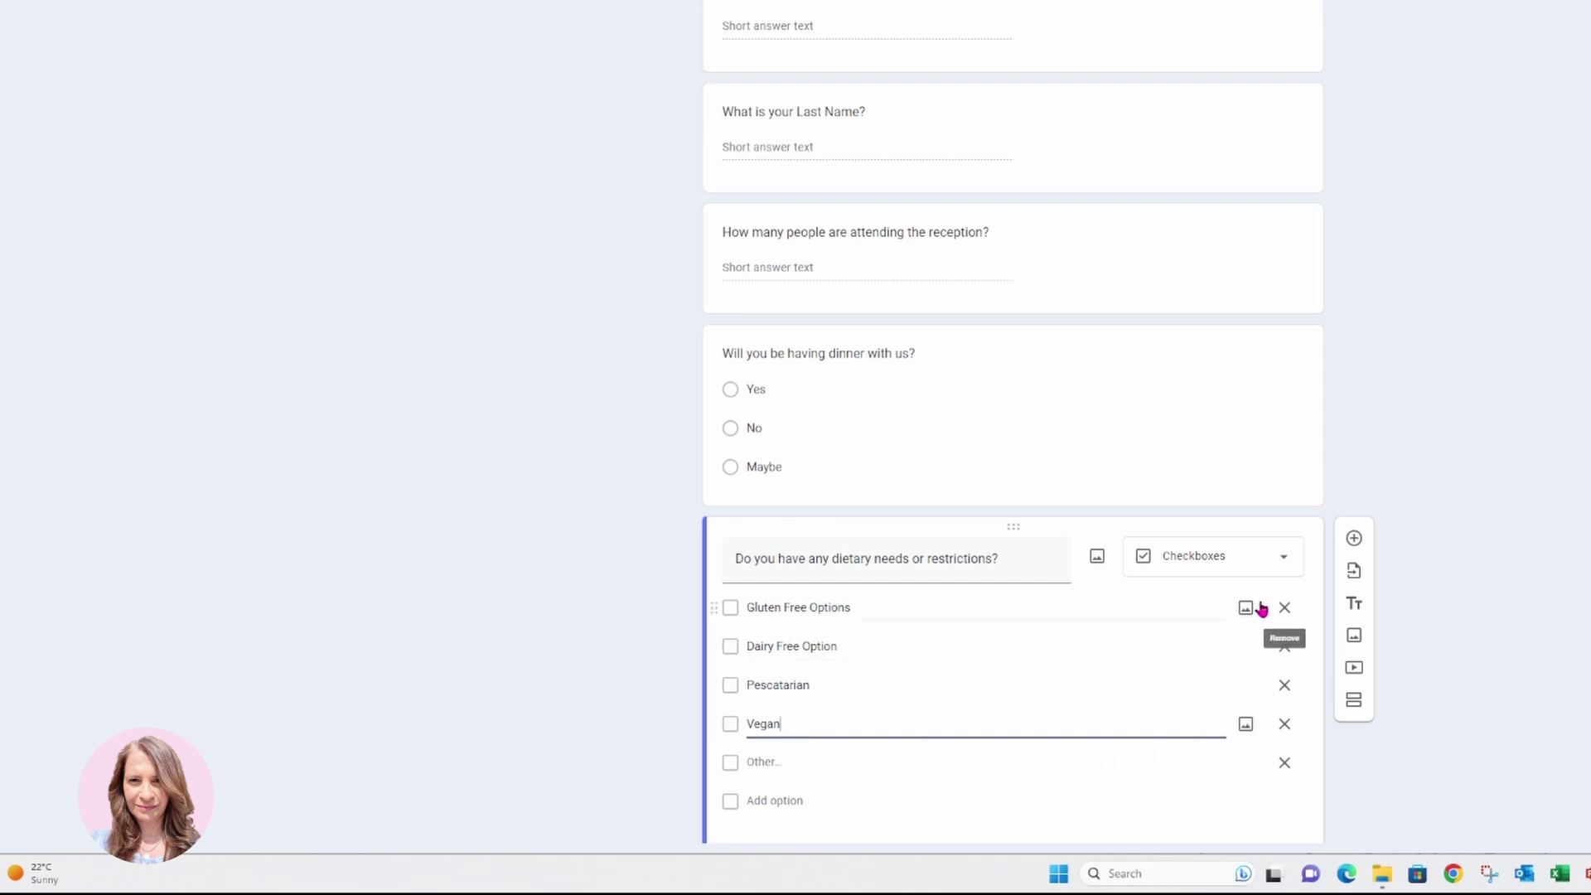
scroll(967, 674, "down", 1)
left_click(967, 675)
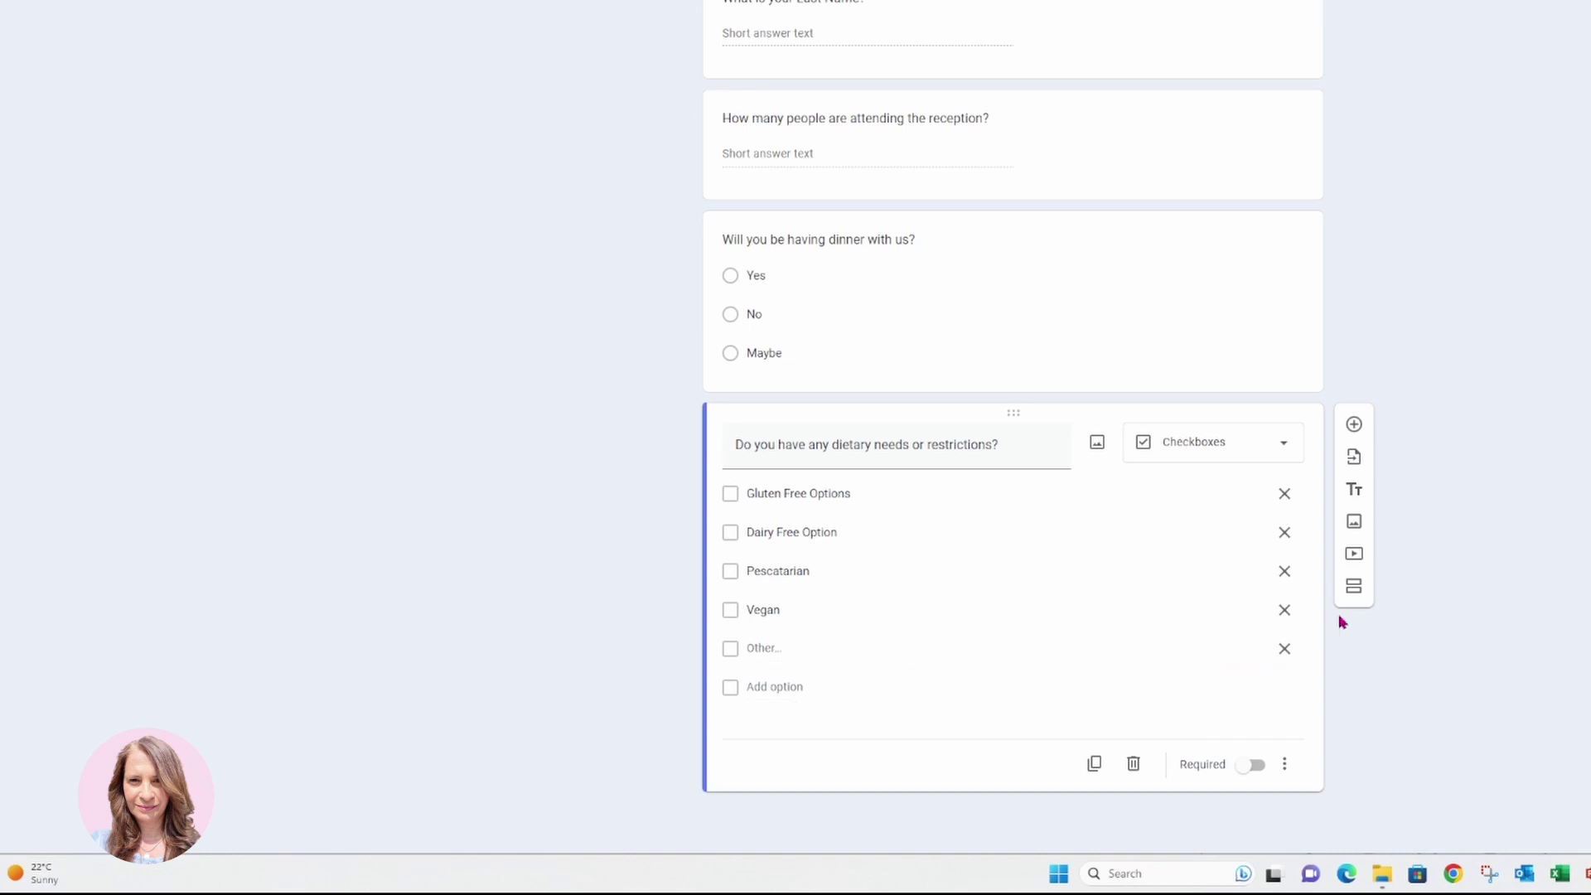
Add the questions 'What is your mailing address?' (paragraph) and 'What is your phone number?' (short answer).
left_click(1356, 426)
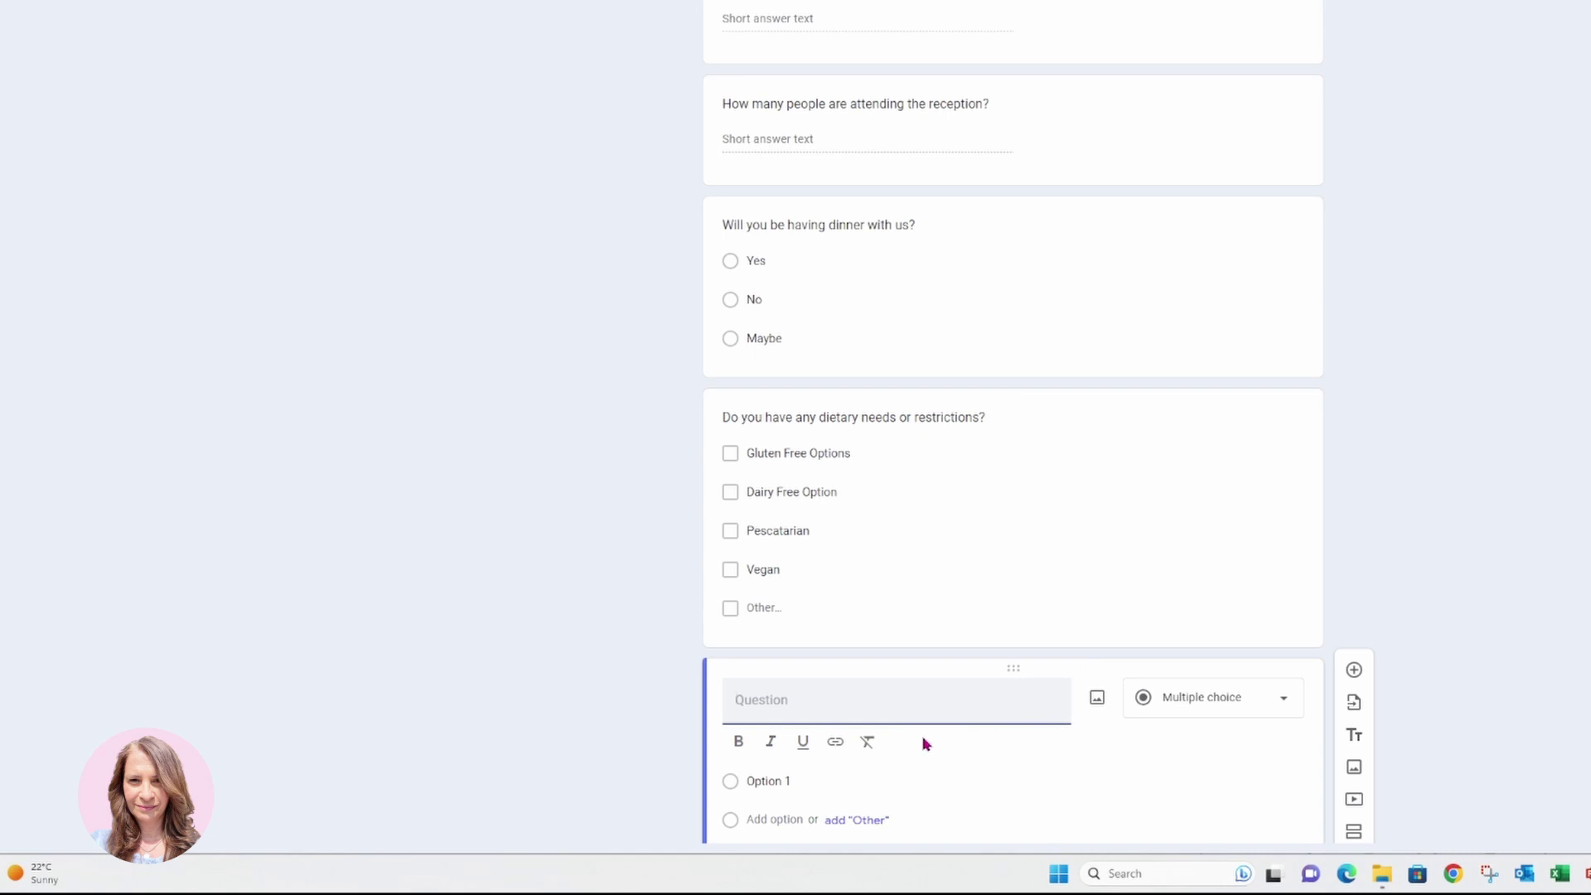
type("What is your mailing address")
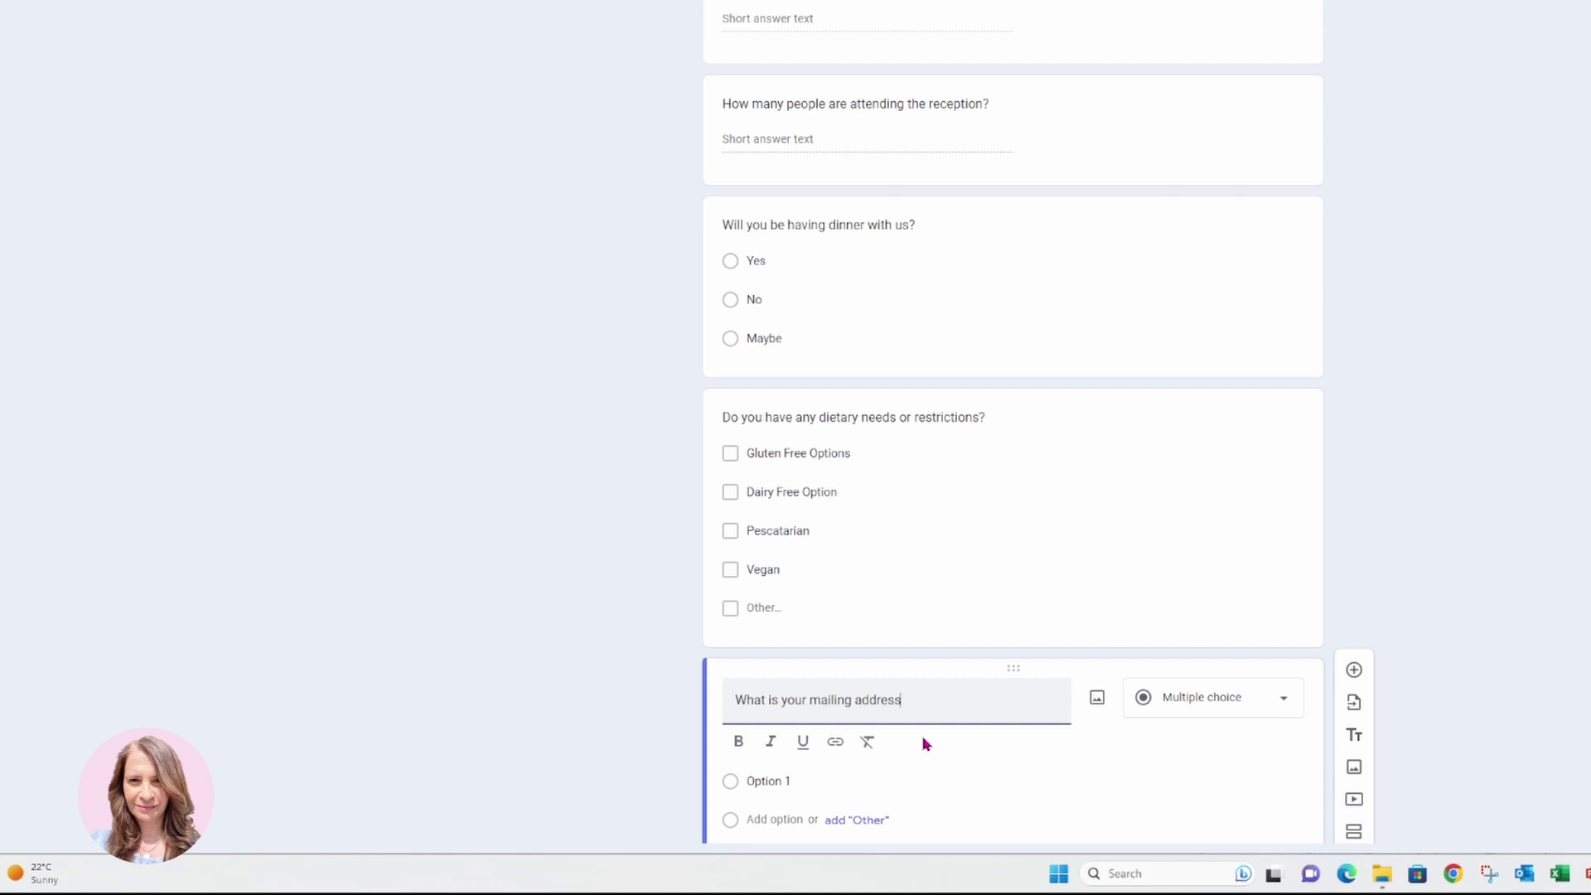
type("?")
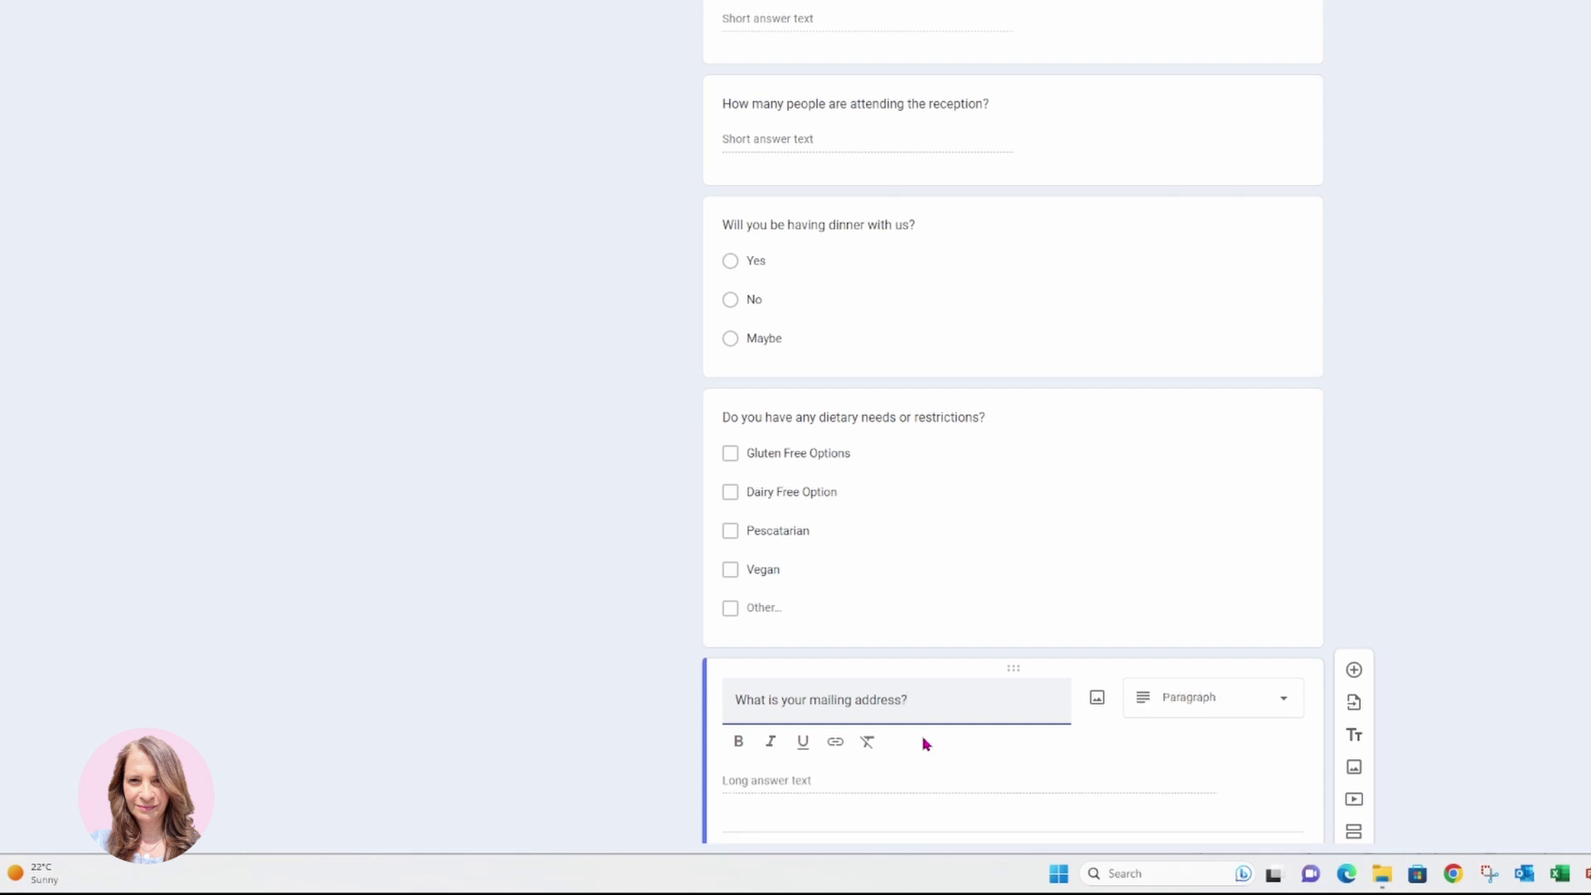
scroll(1149, 739, "down", 1)
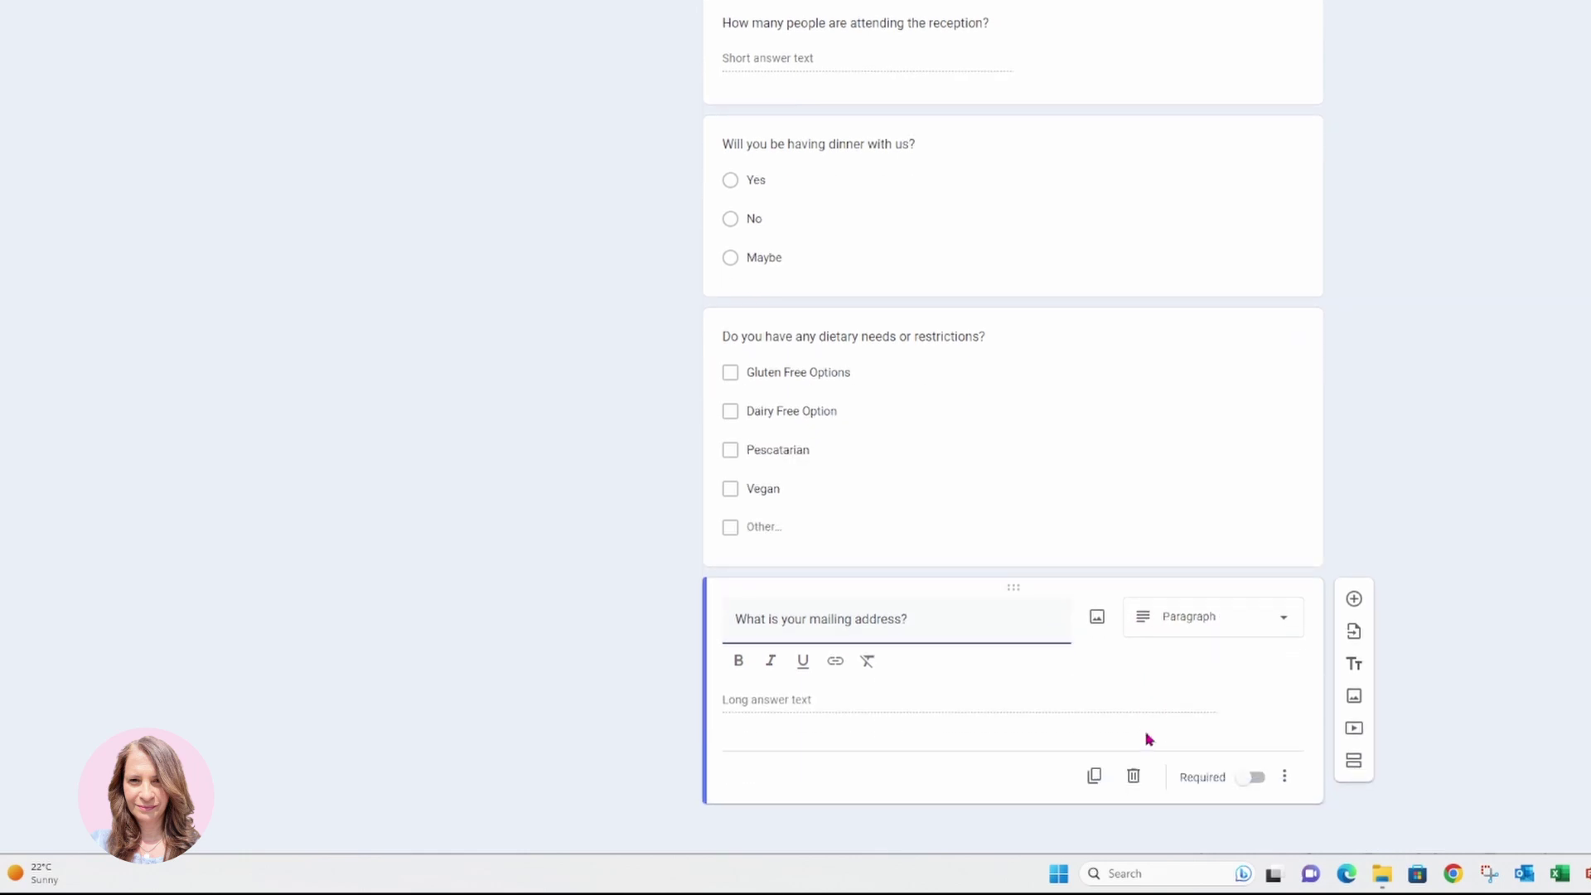
left_click(1351, 598)
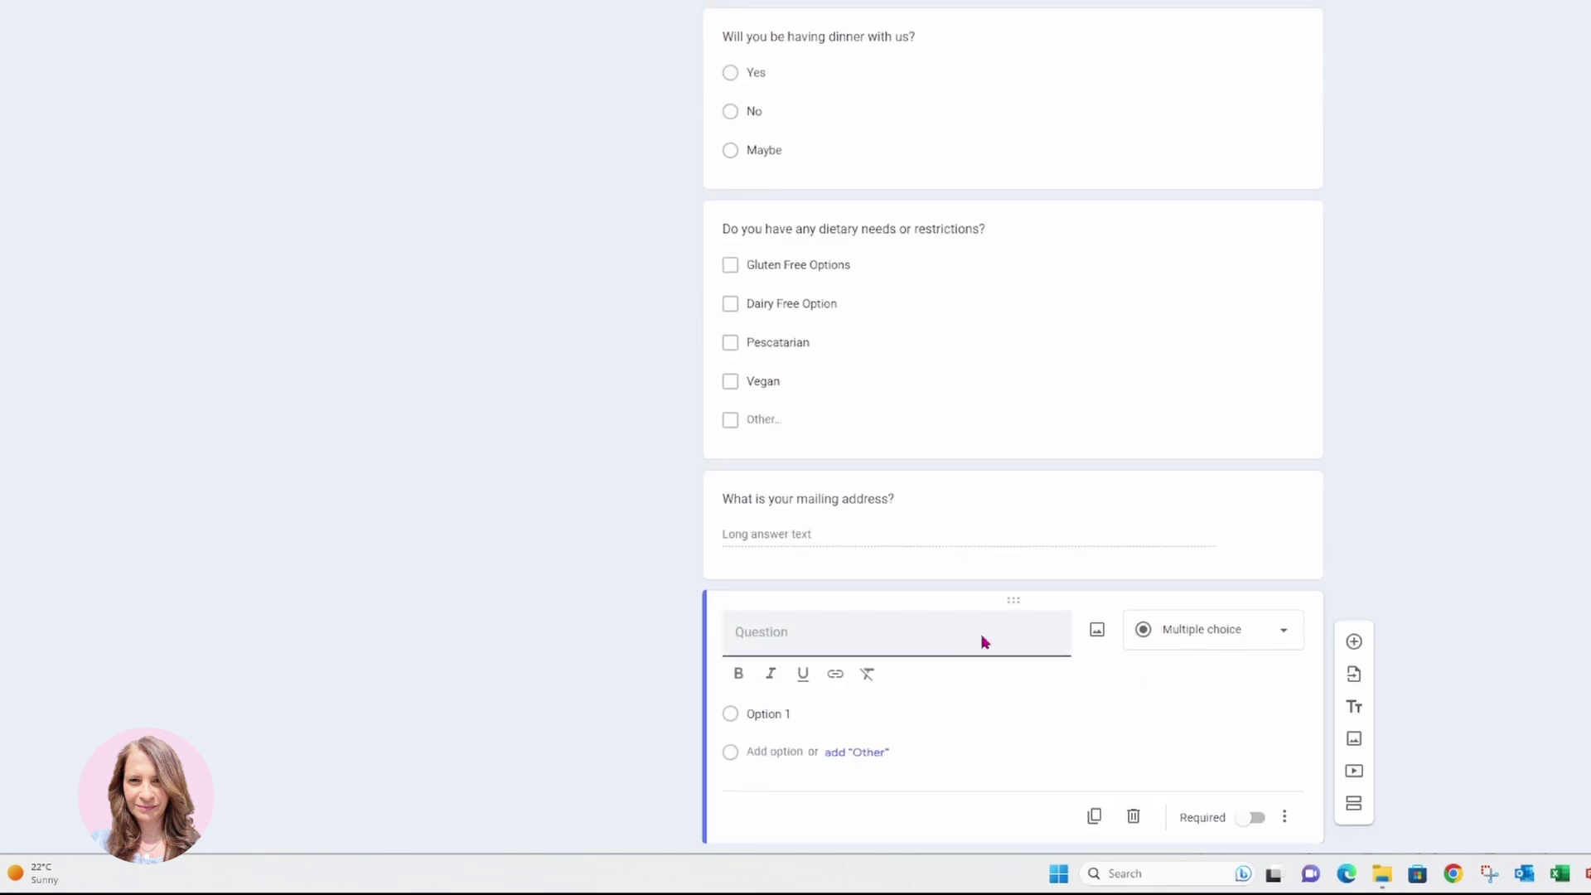
type("What is your phone number?")
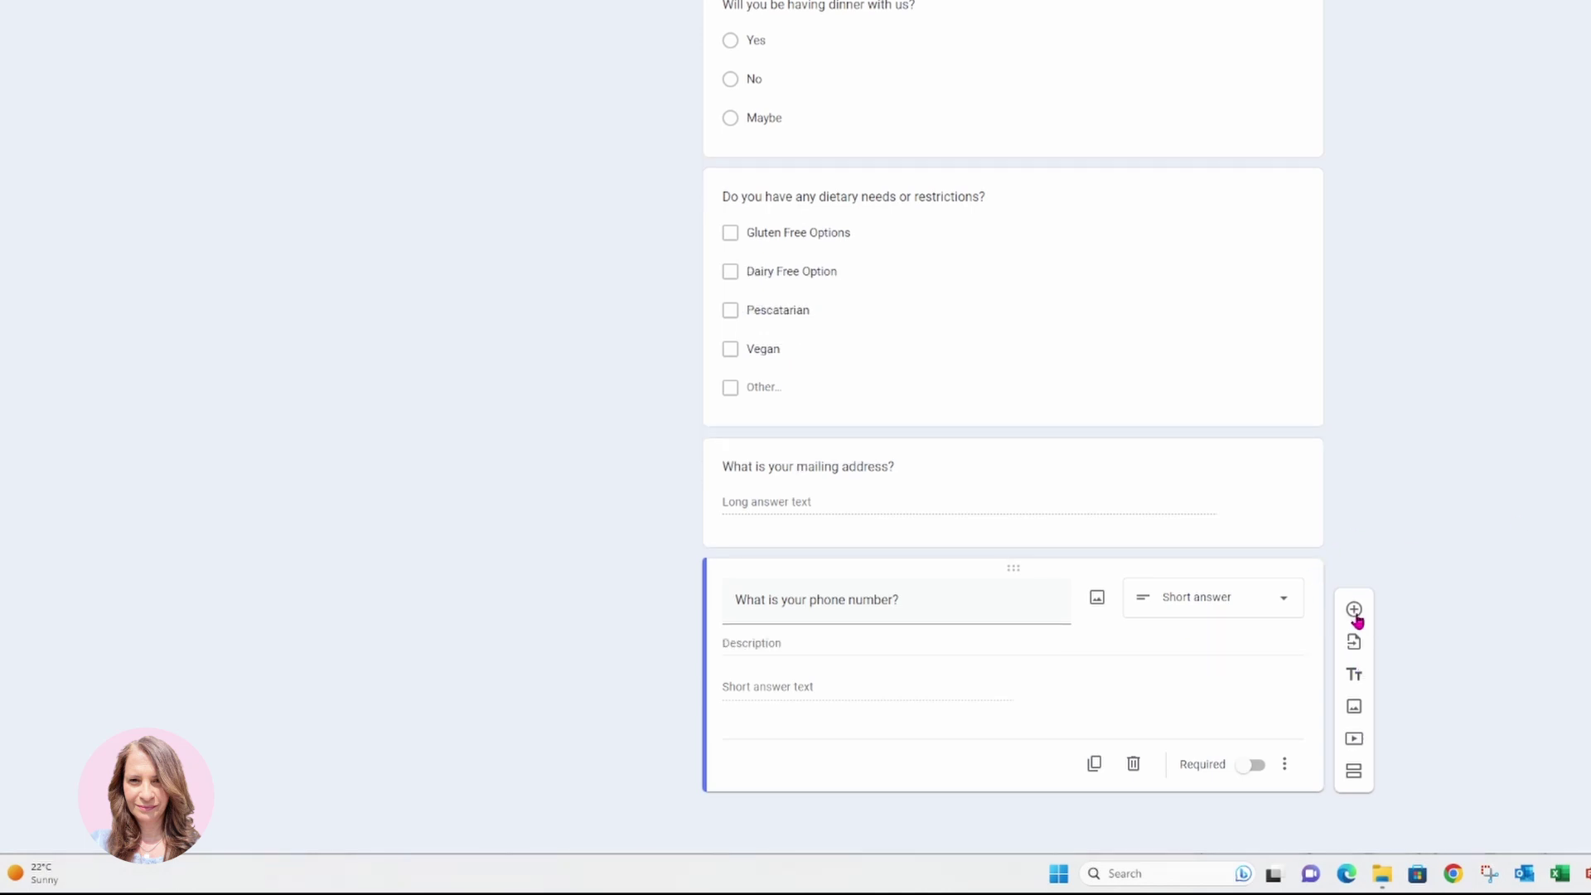
Add the question 'Do you require Hotel Accommodations?' with Yes and No answers, removing Maybe.
left_click(1356, 614)
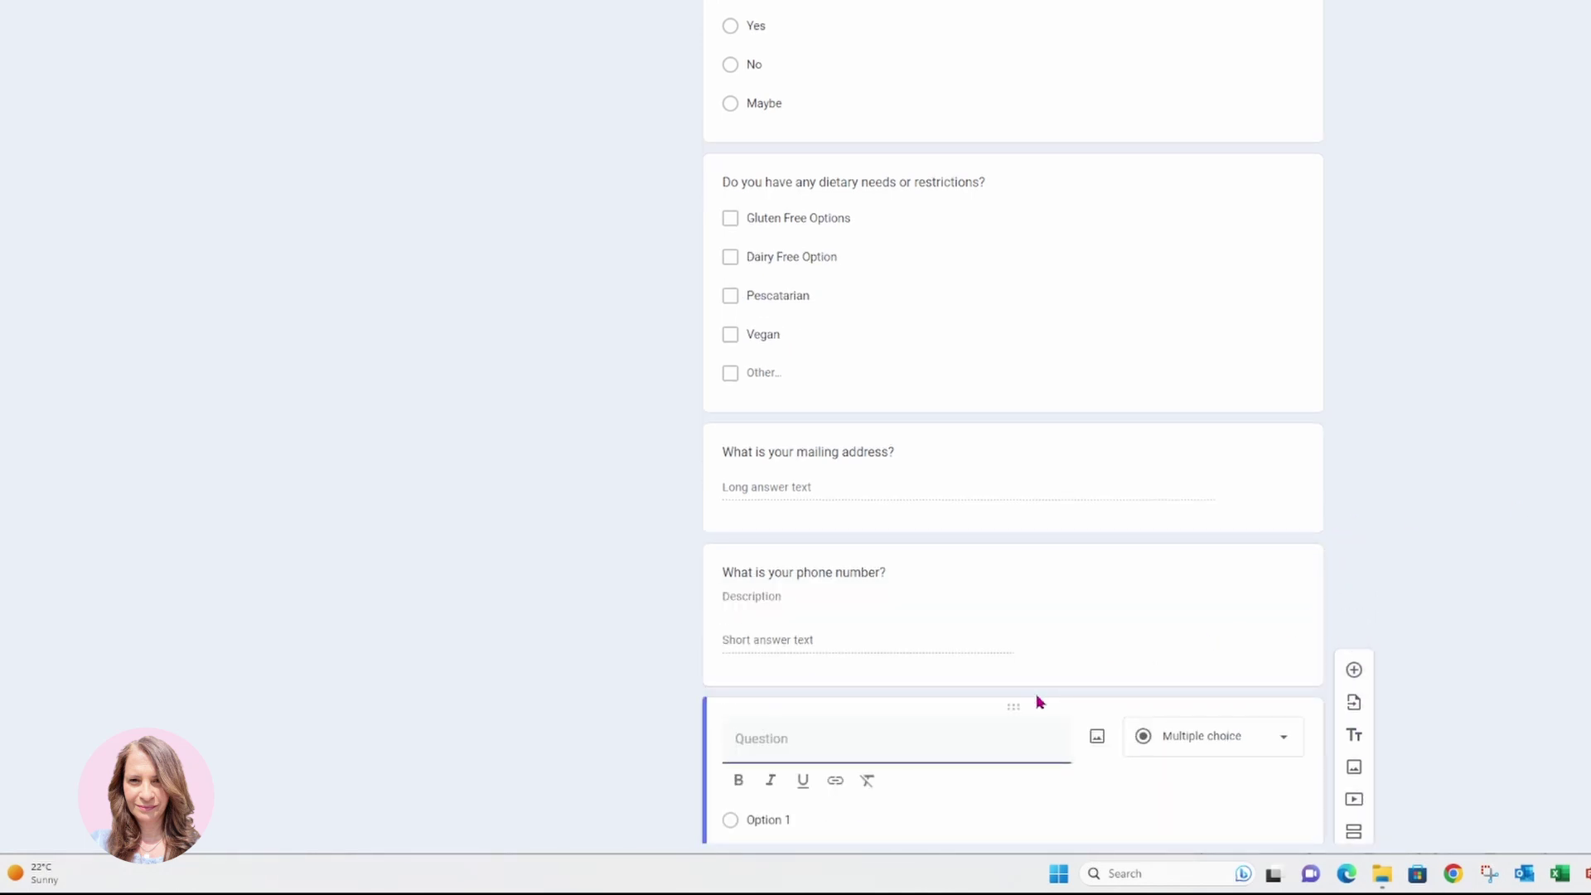
type("Do you require Hotel Accommodations")
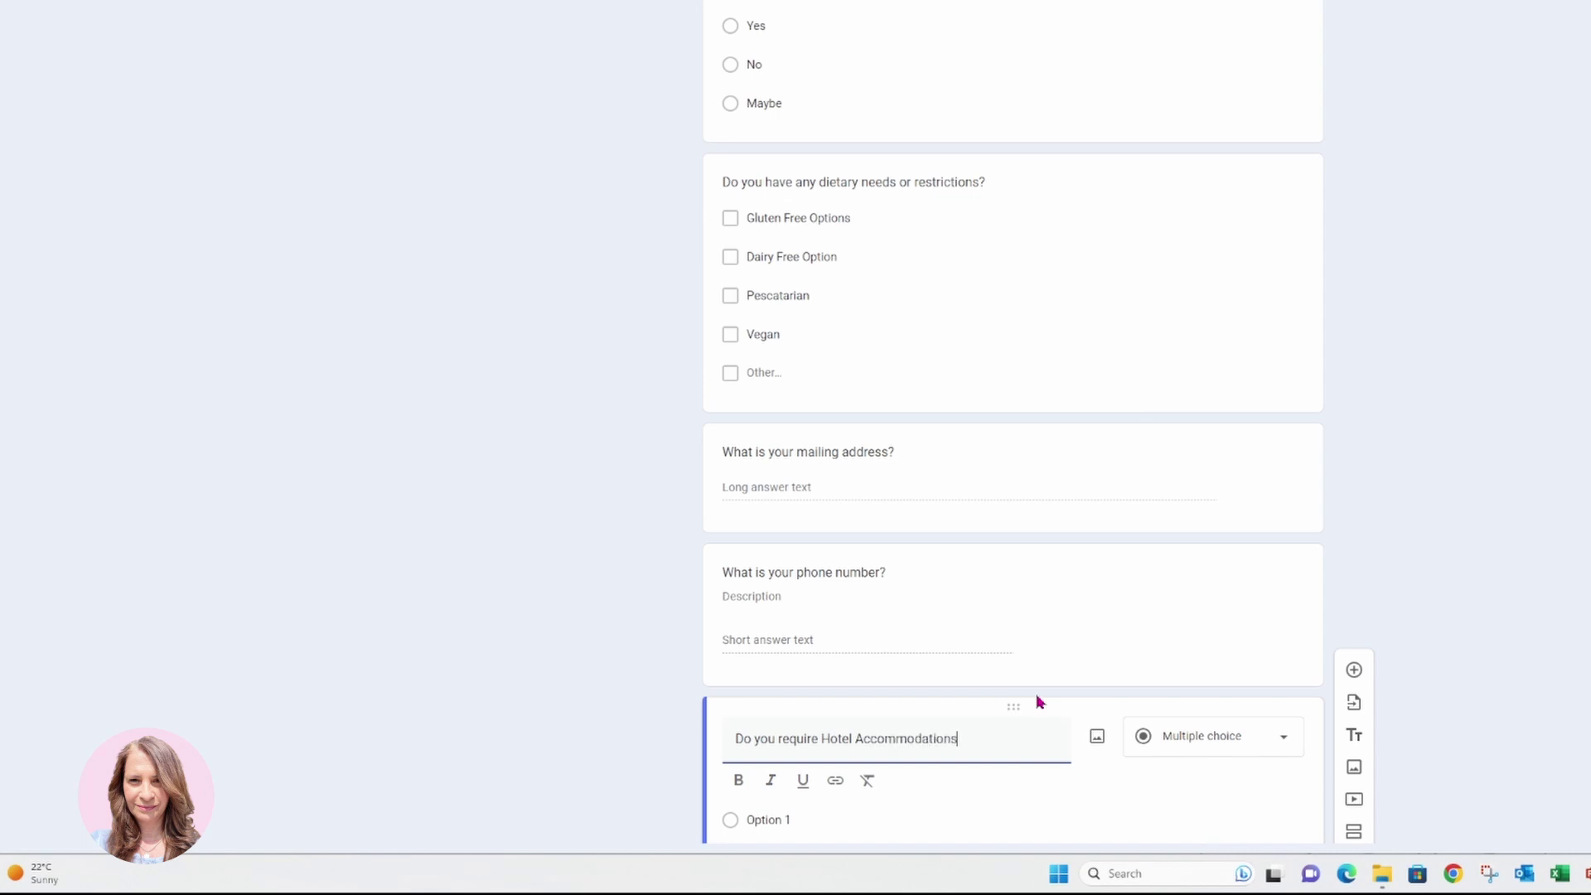
type("?")
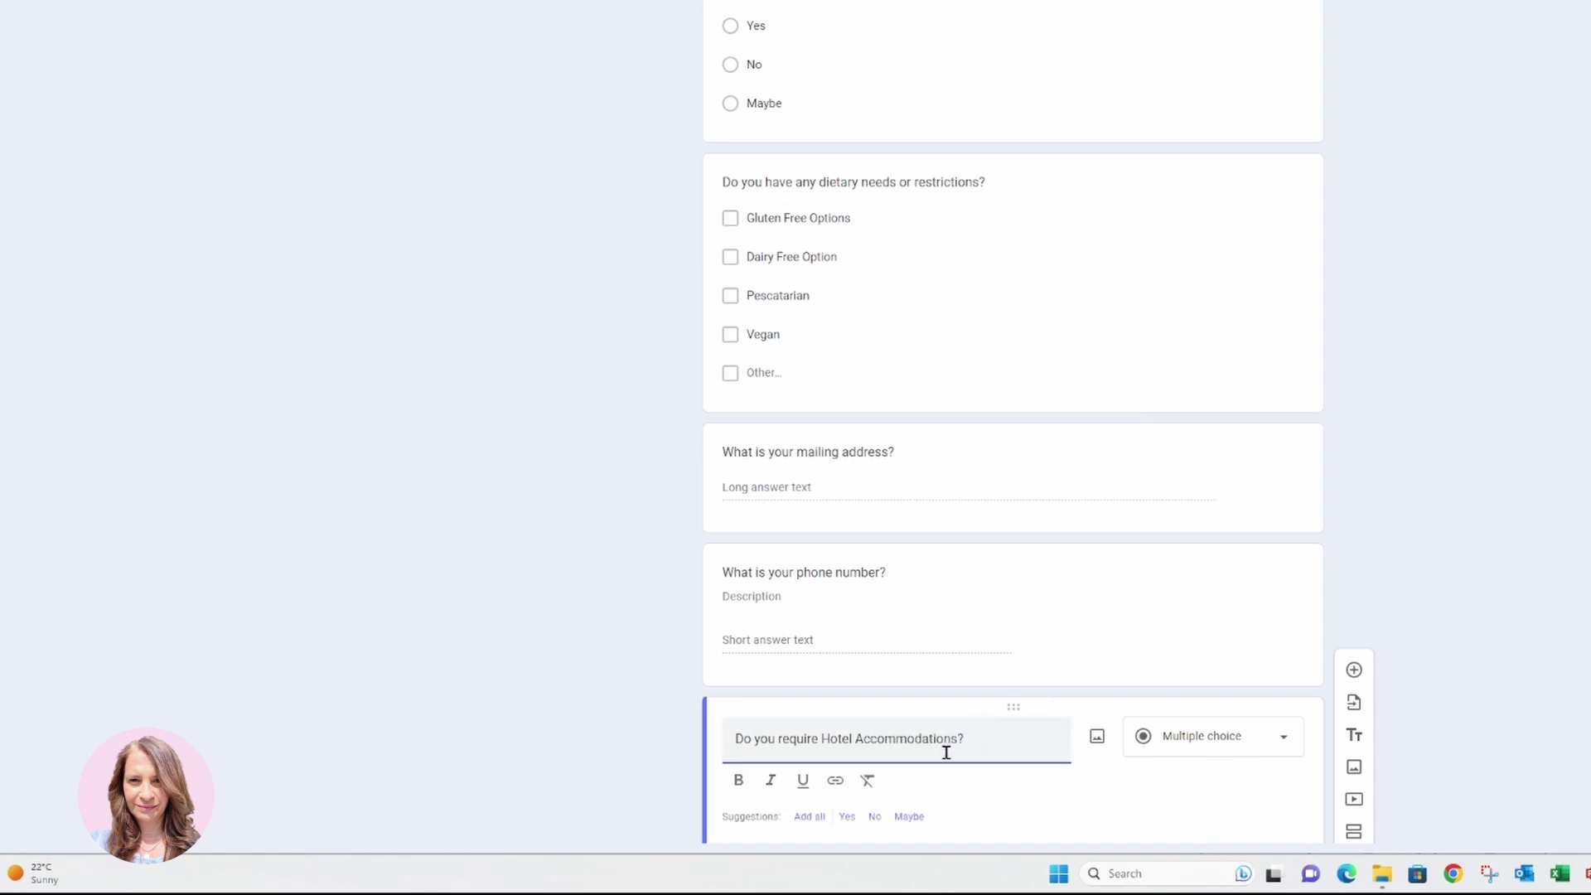
left_click(809, 816)
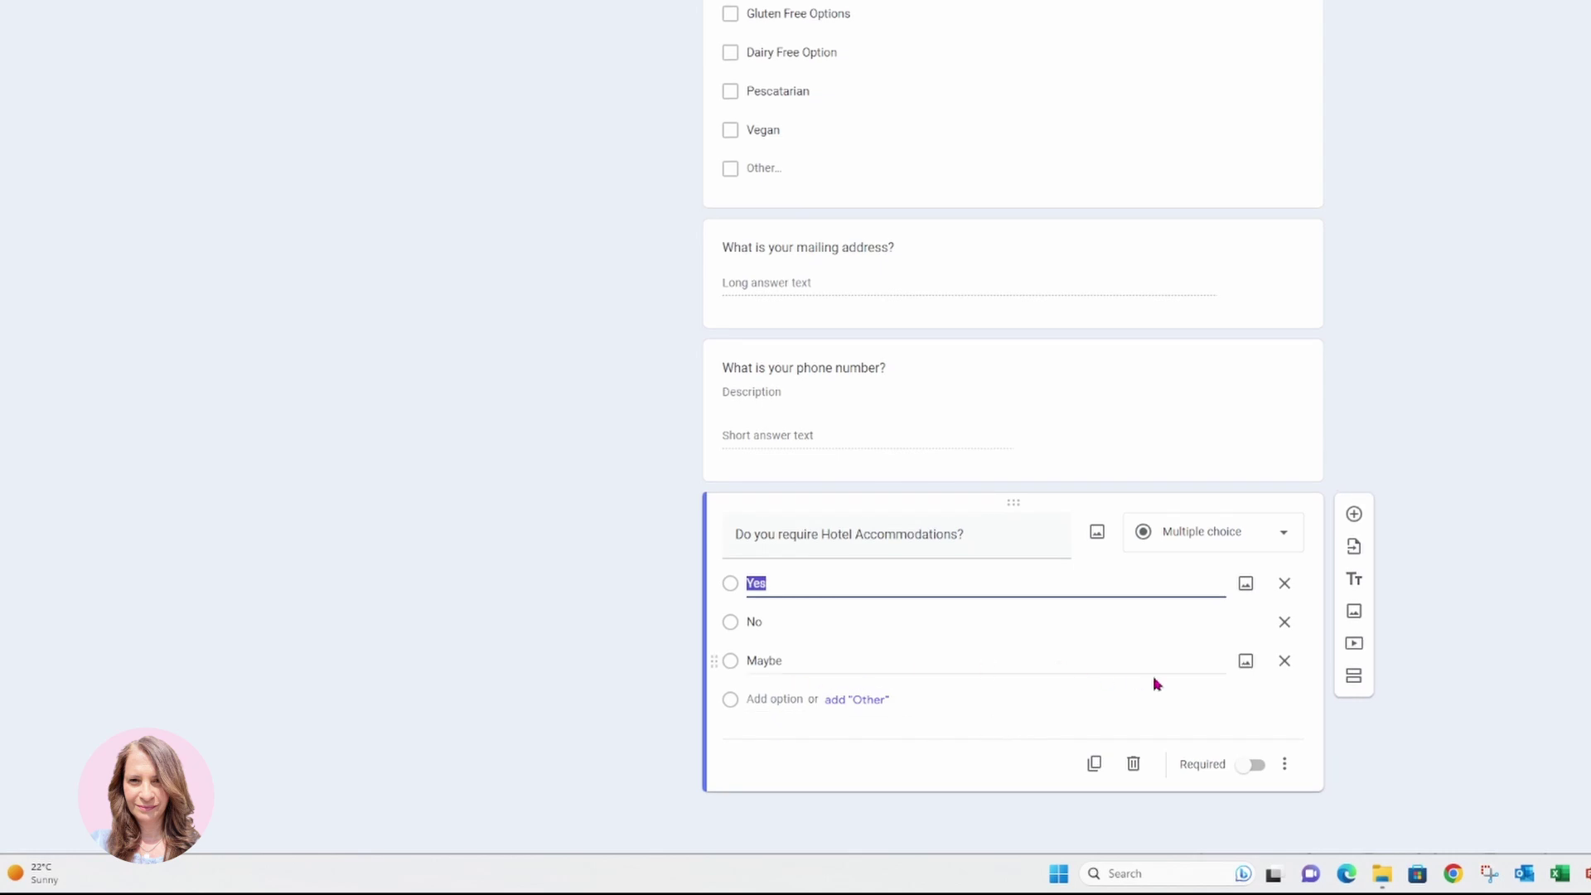
left_click(1285, 661)
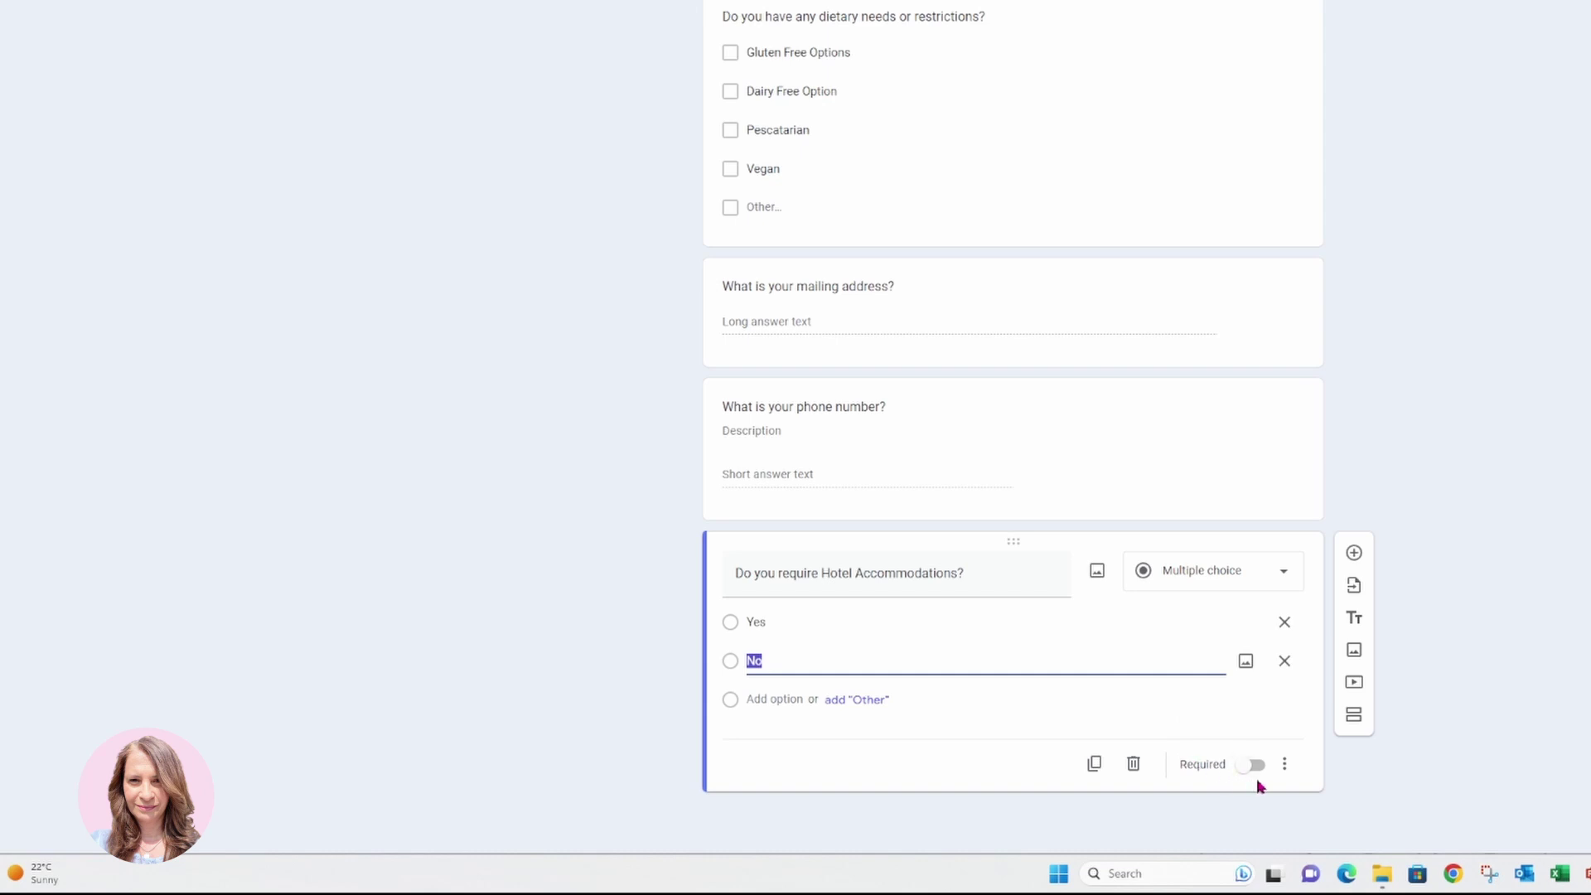
left_click(1354, 554)
Add the question 'Would you prefer to sit at a singles table?' with Yes and No, removing Maybe.
type("W")
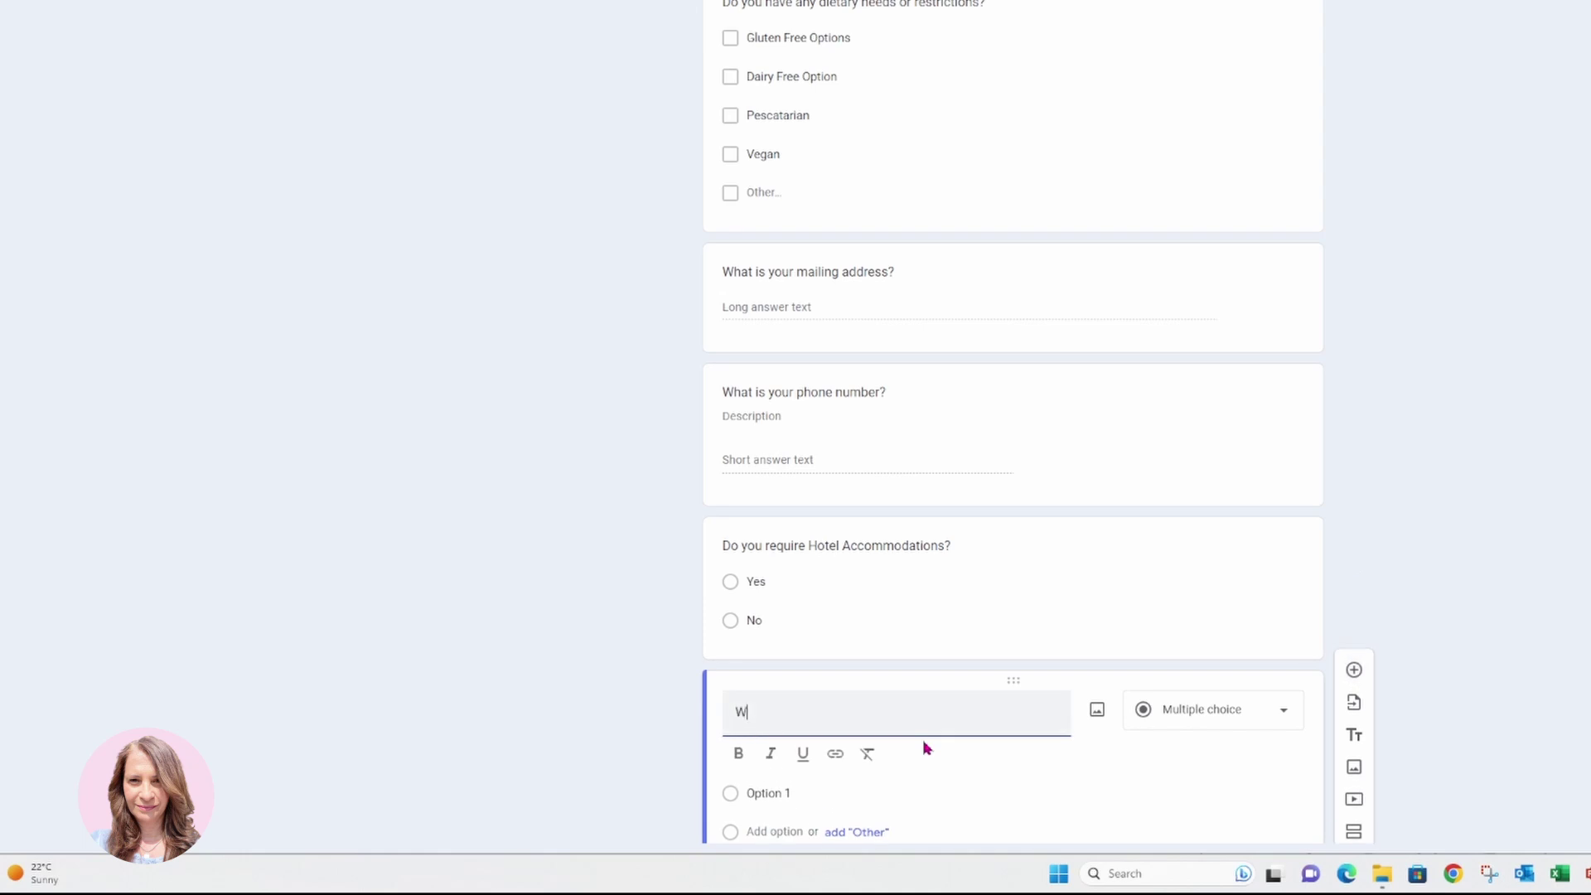
type("ould you prefer to sit at a singles table?")
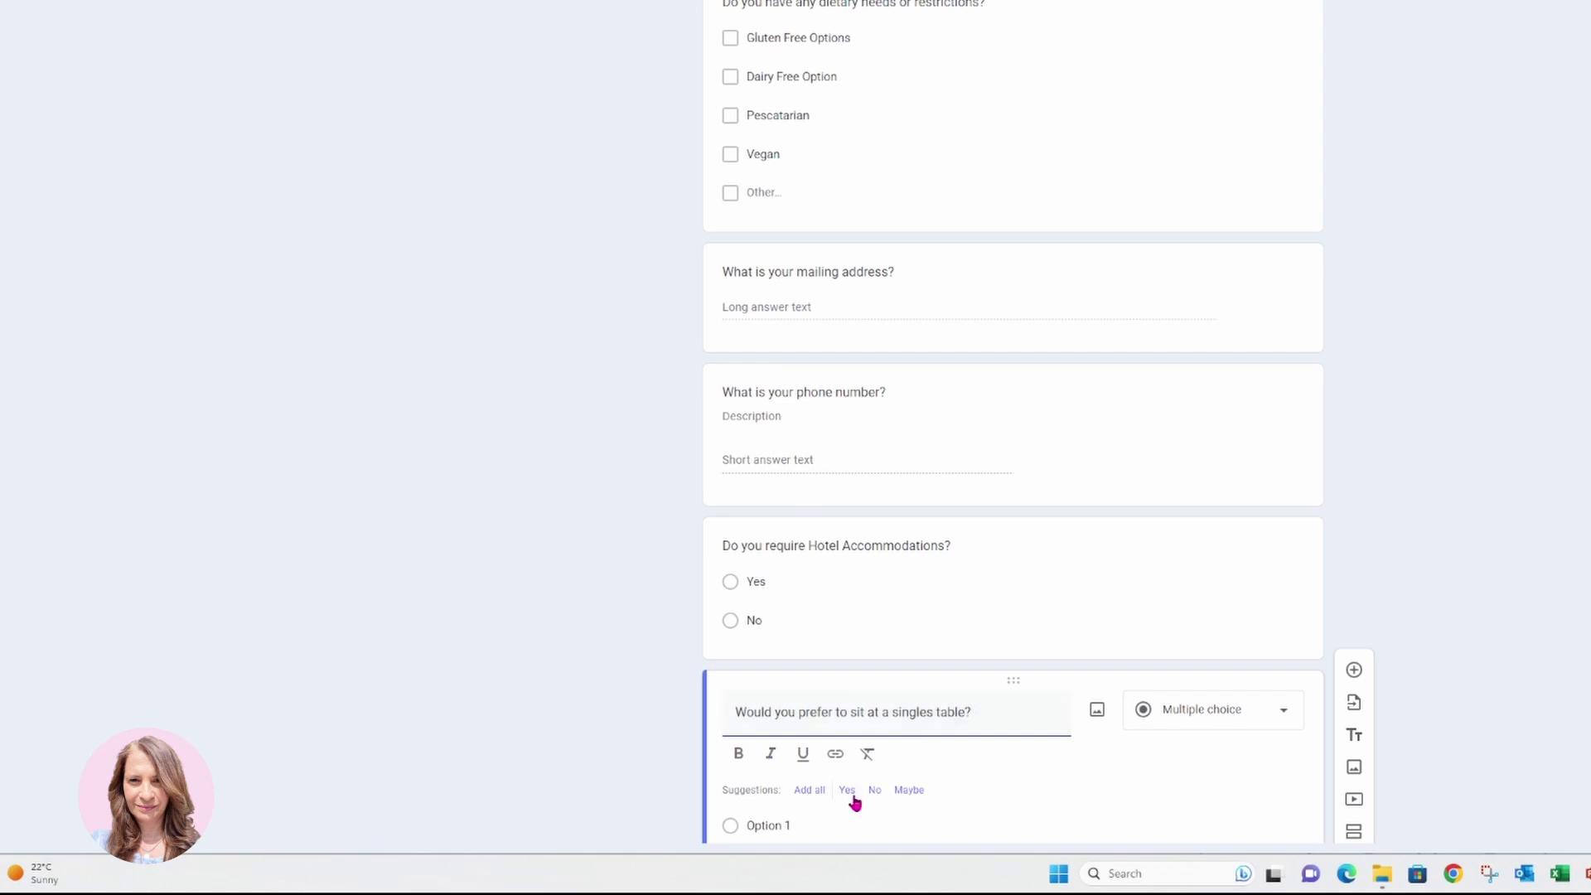
left_click(810, 790)
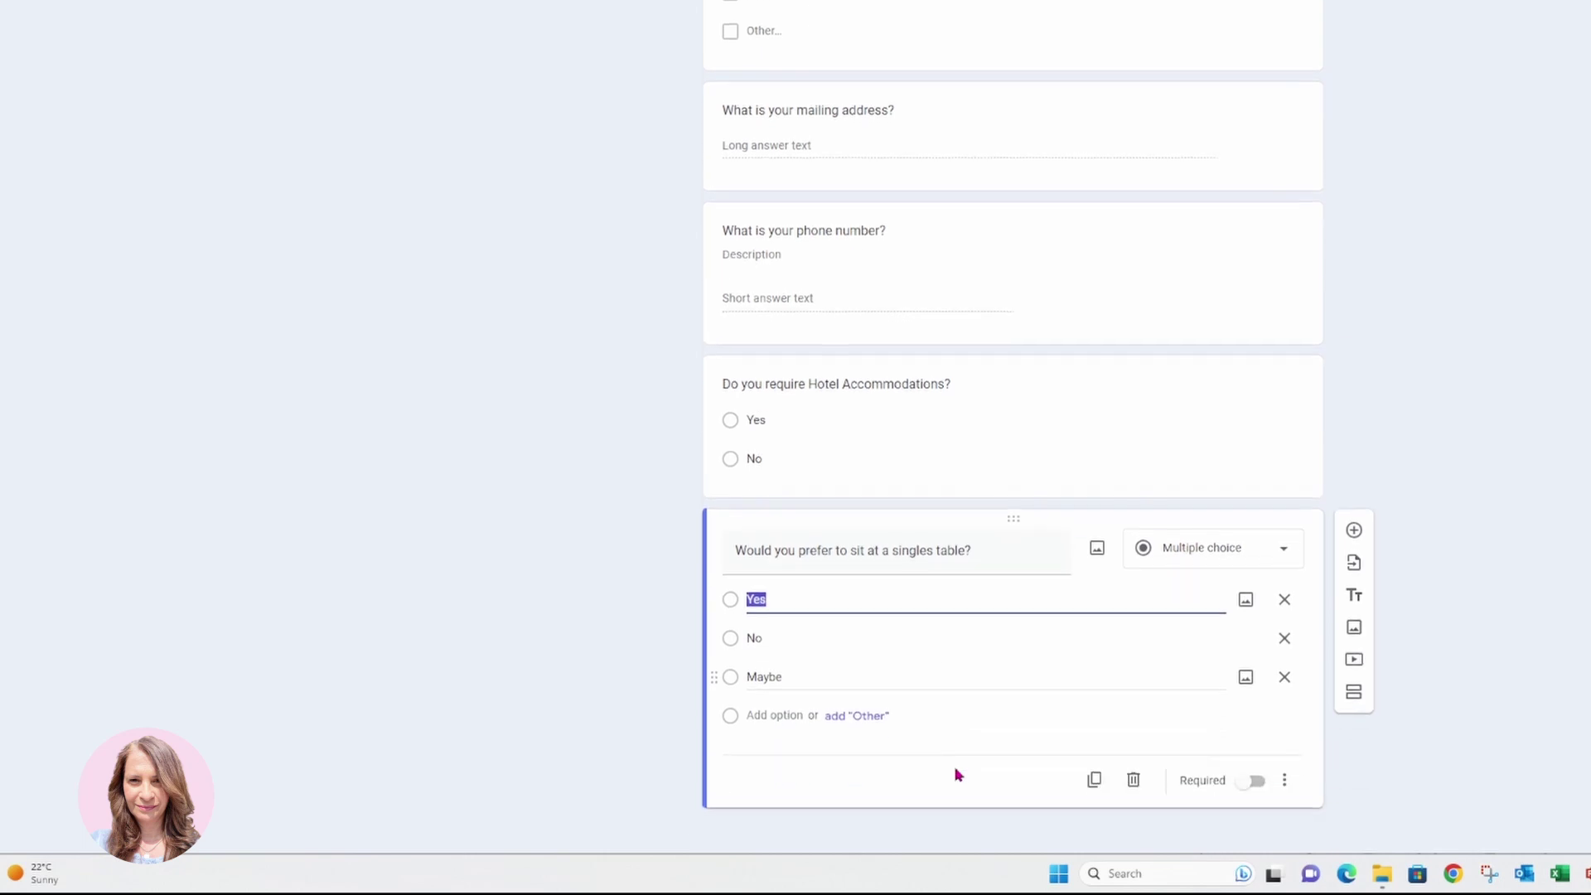
left_click(1284, 678)
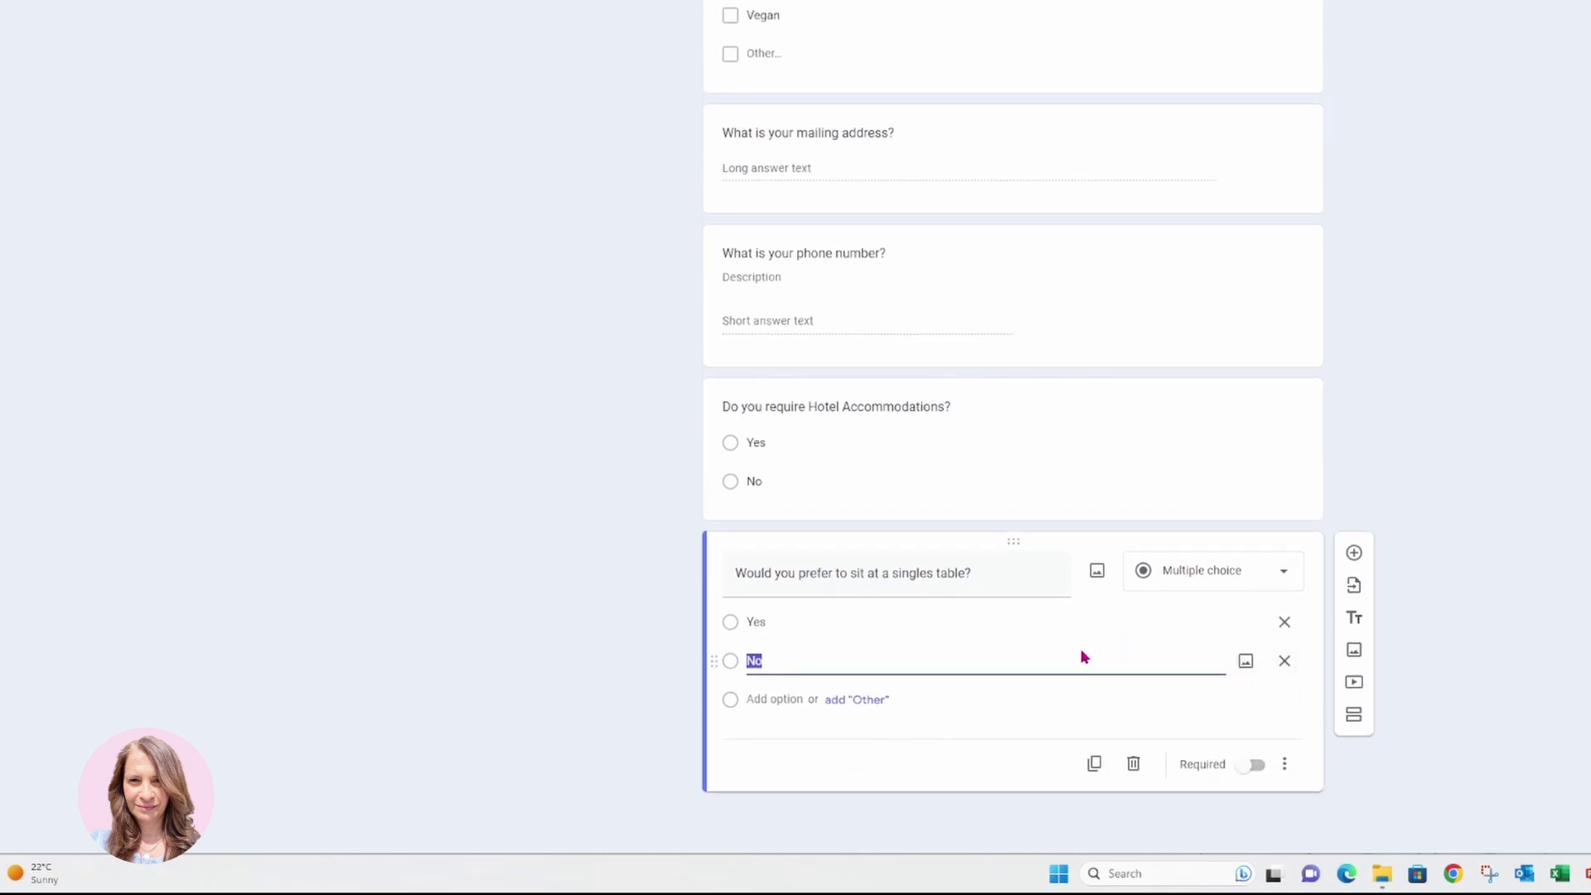
scroll(1077, 659, "up", 10)
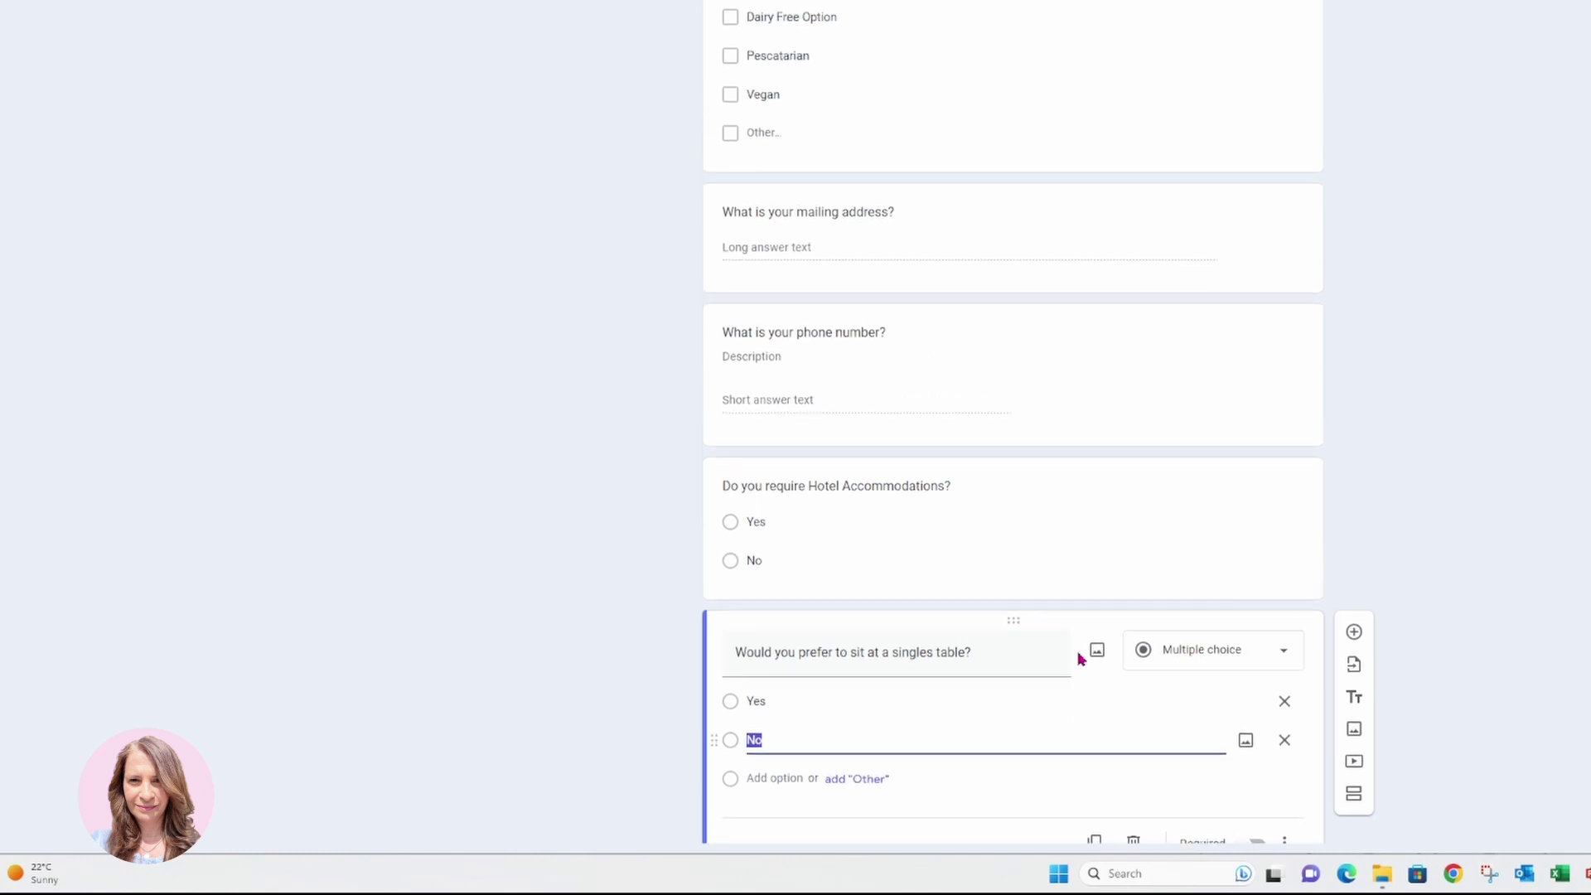
scroll(1101, 627, "up", 2)
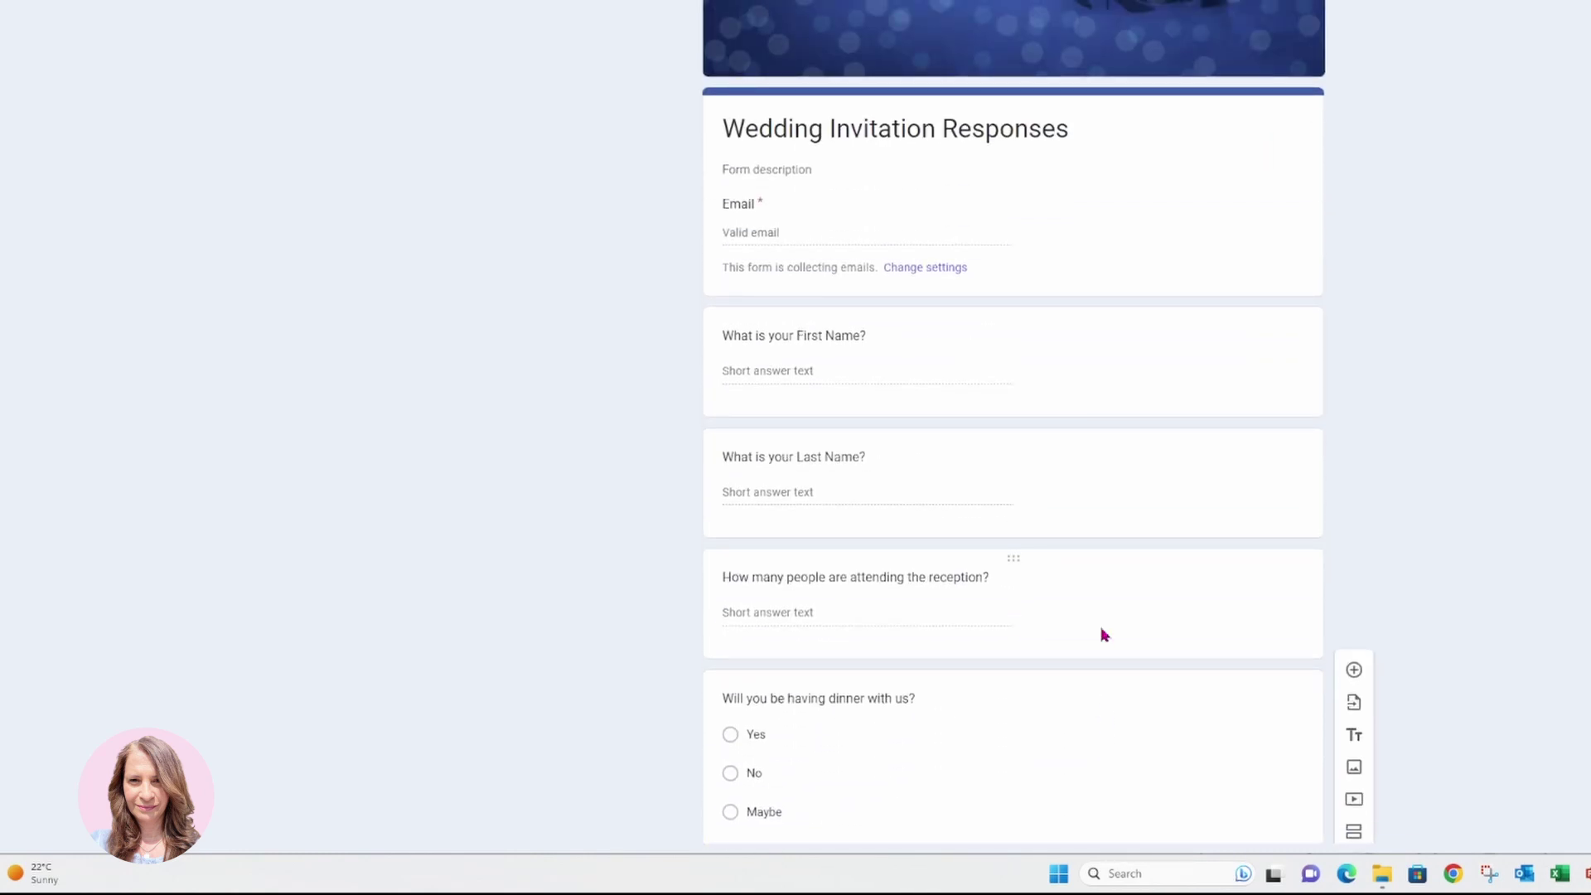
Scroll down through the form to review all the questions.
scroll(1102, 631, "down", 8)
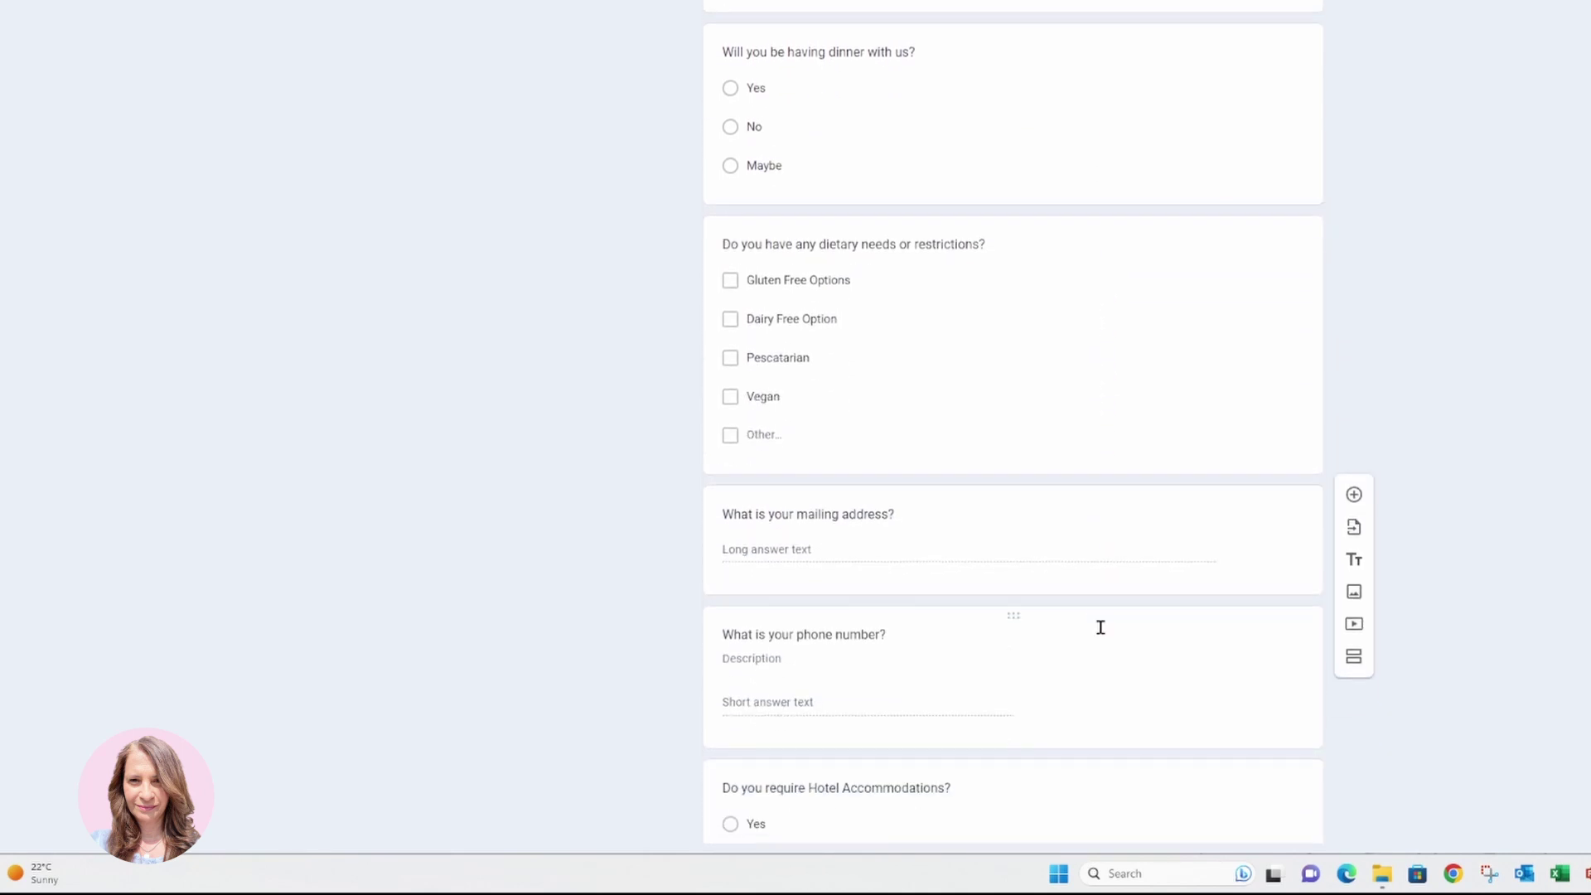
scroll(1101, 626, "down", 5)
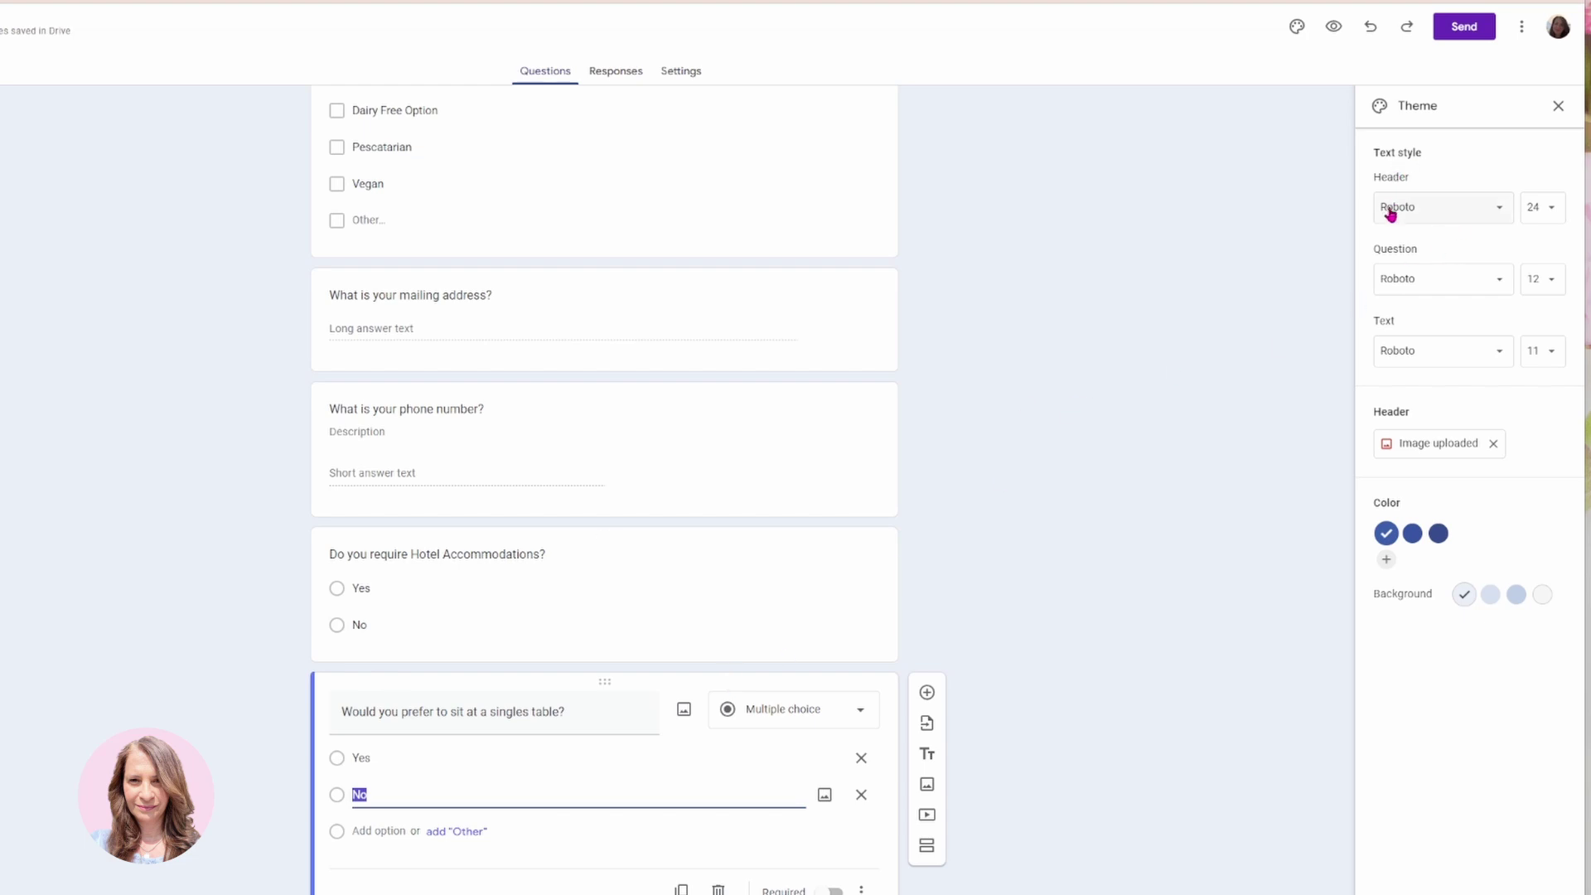
Set the Header, Question and Text fonts to Merriweather and close the Theme panel.
left_click(1499, 214)
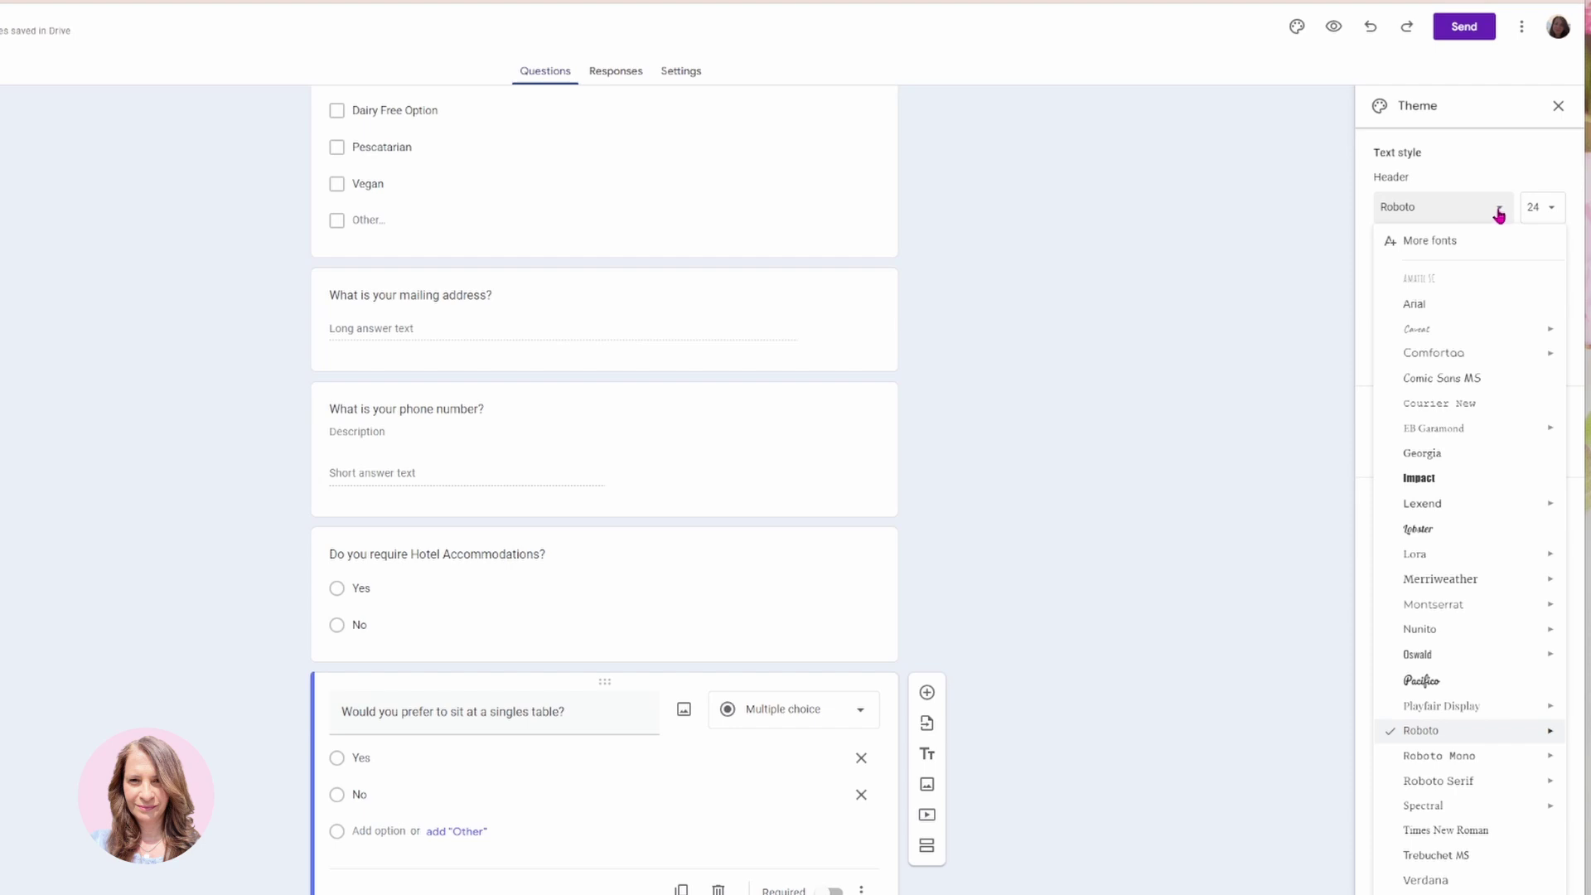
mouse_move(1454, 567)
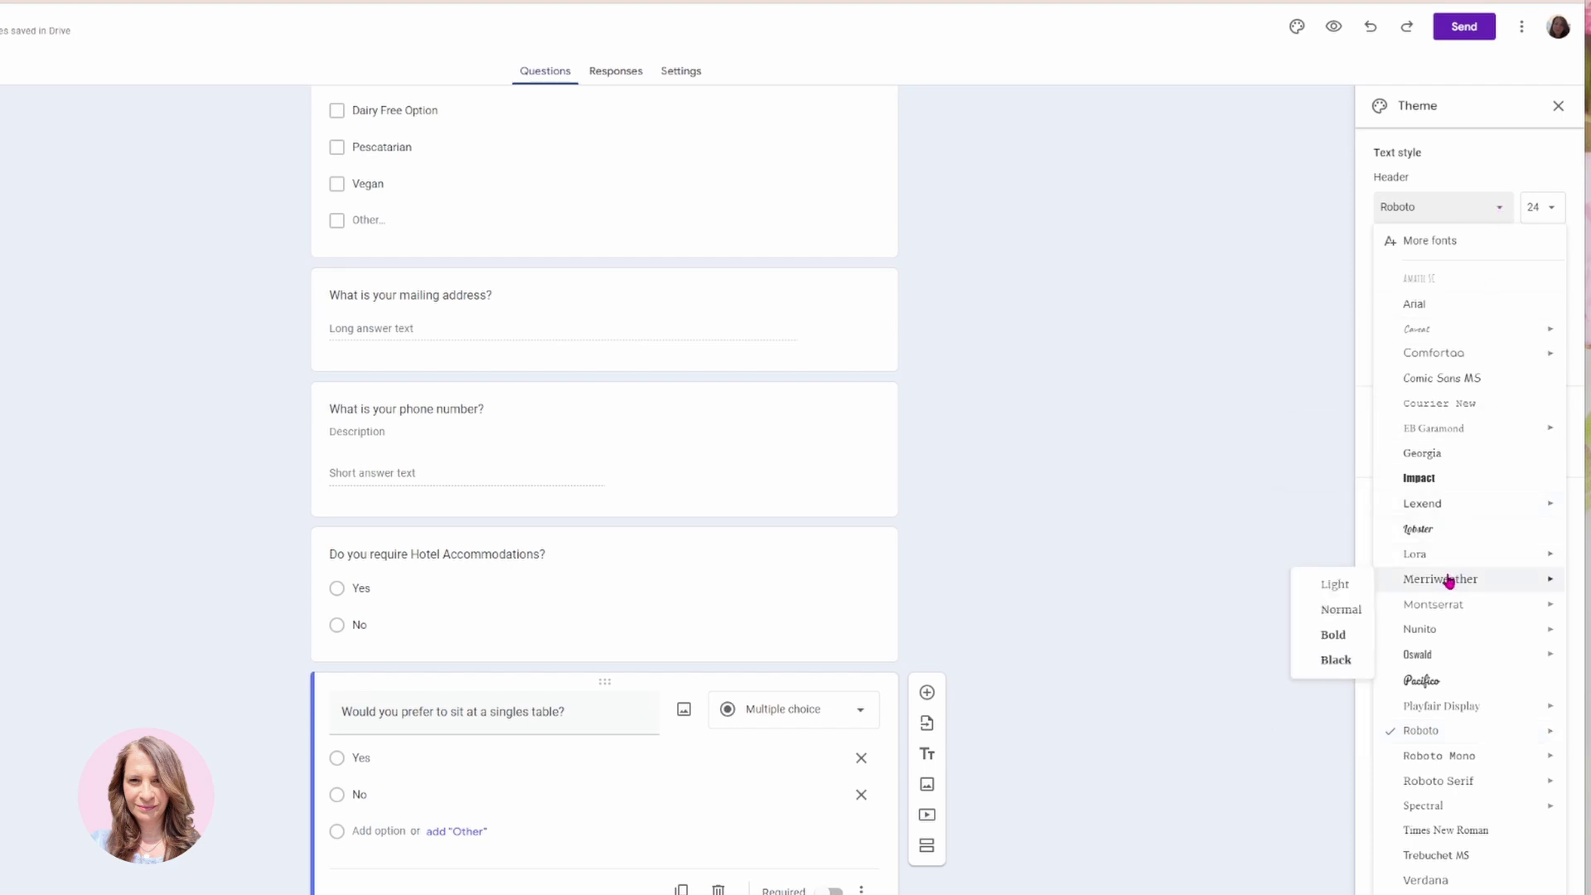
left_click(1448, 582)
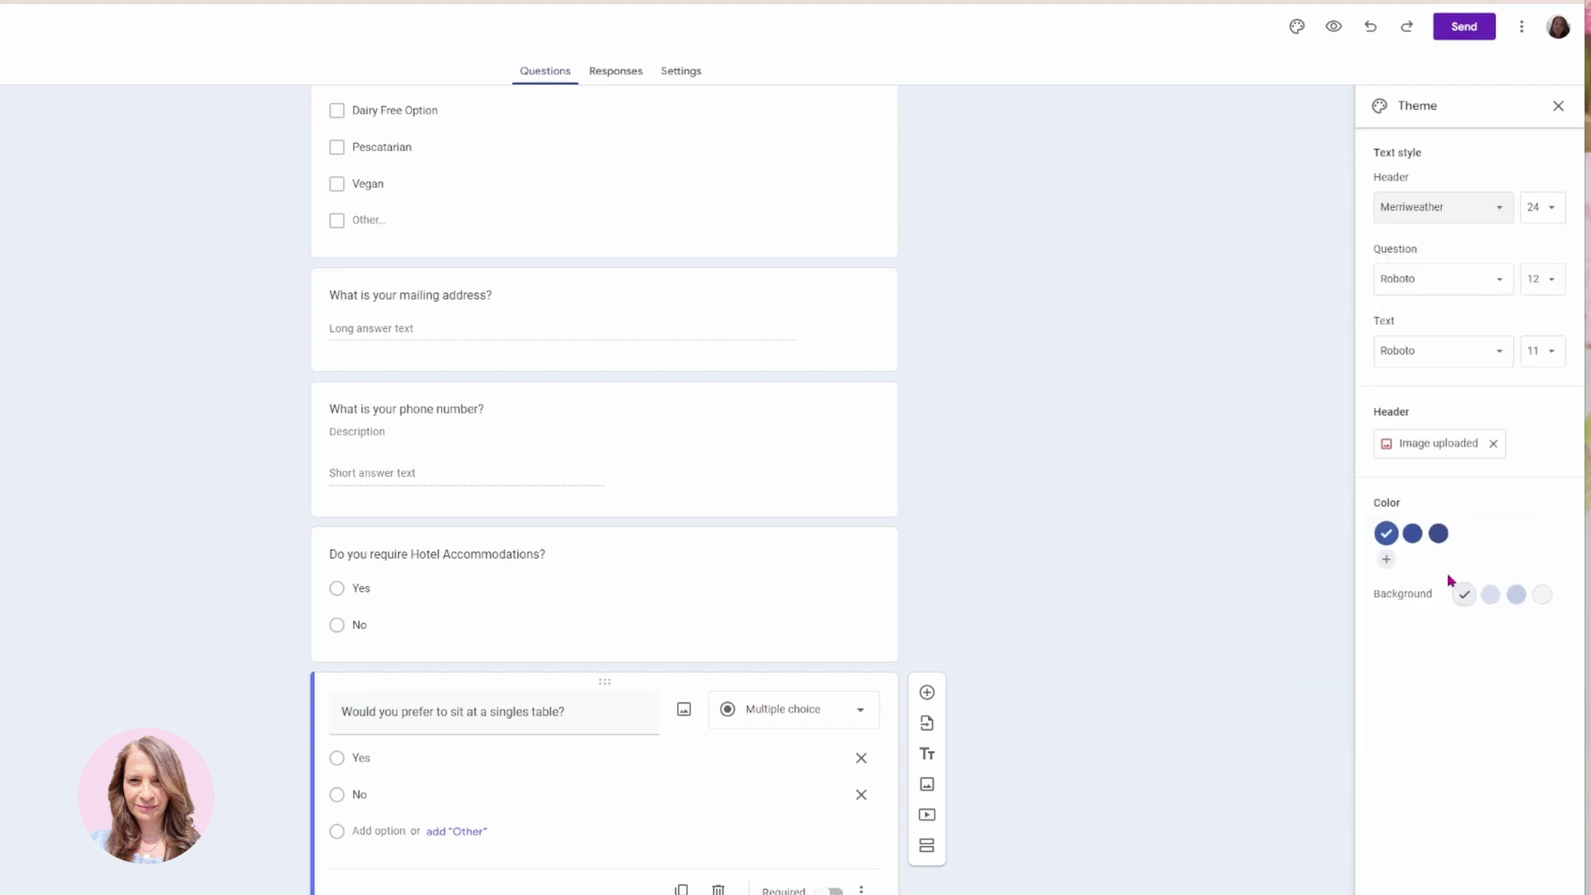
left_click(1505, 286)
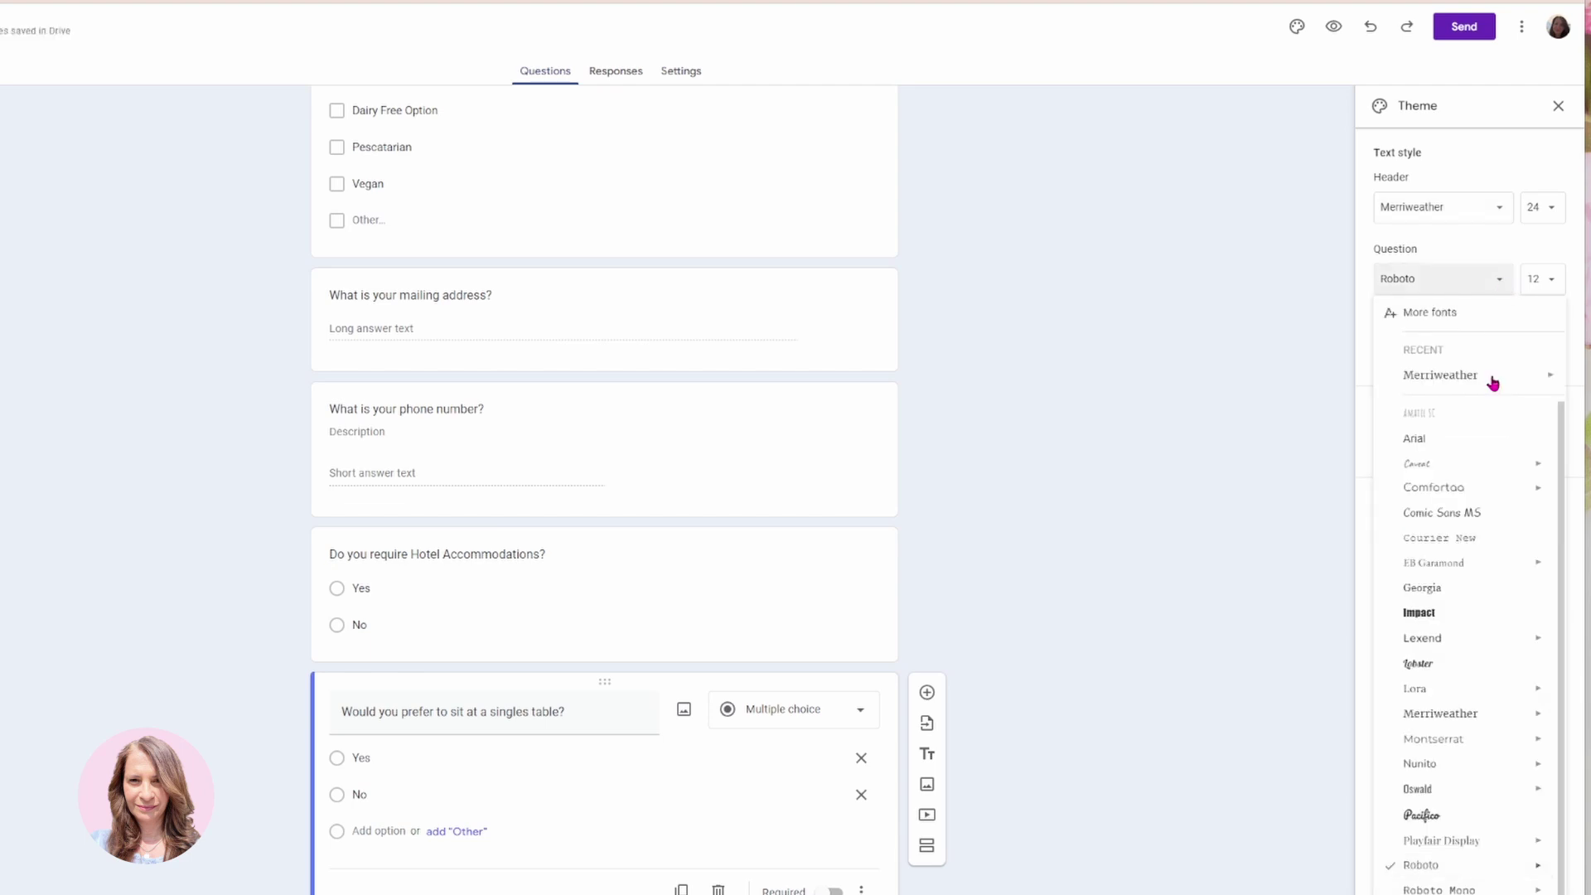
mouse_move(1431, 698)
left_click(1438, 715)
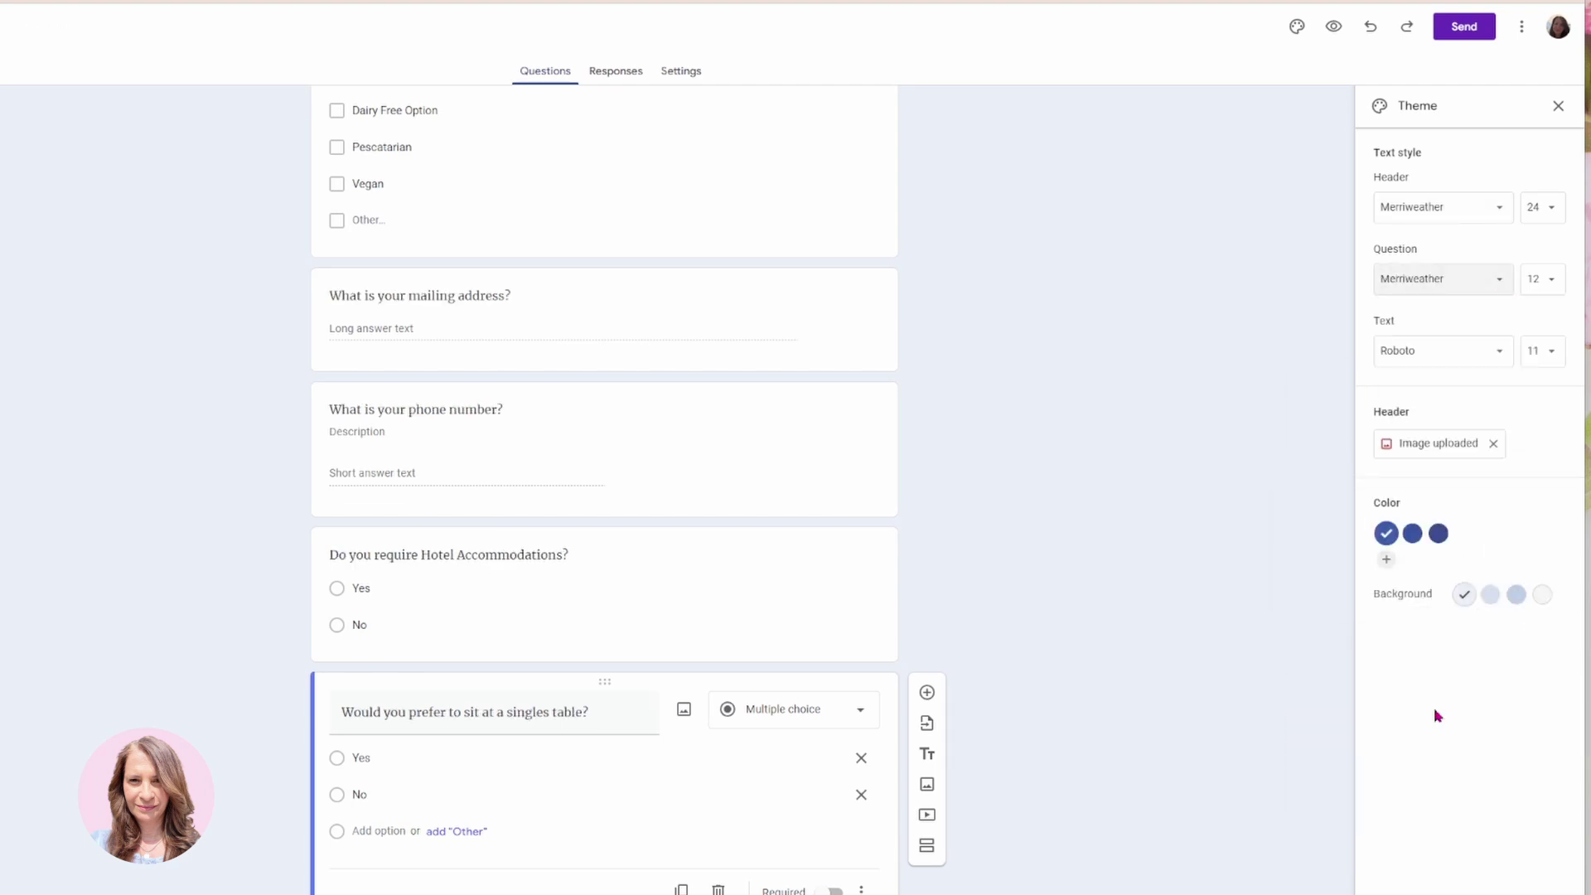
left_click(1501, 362)
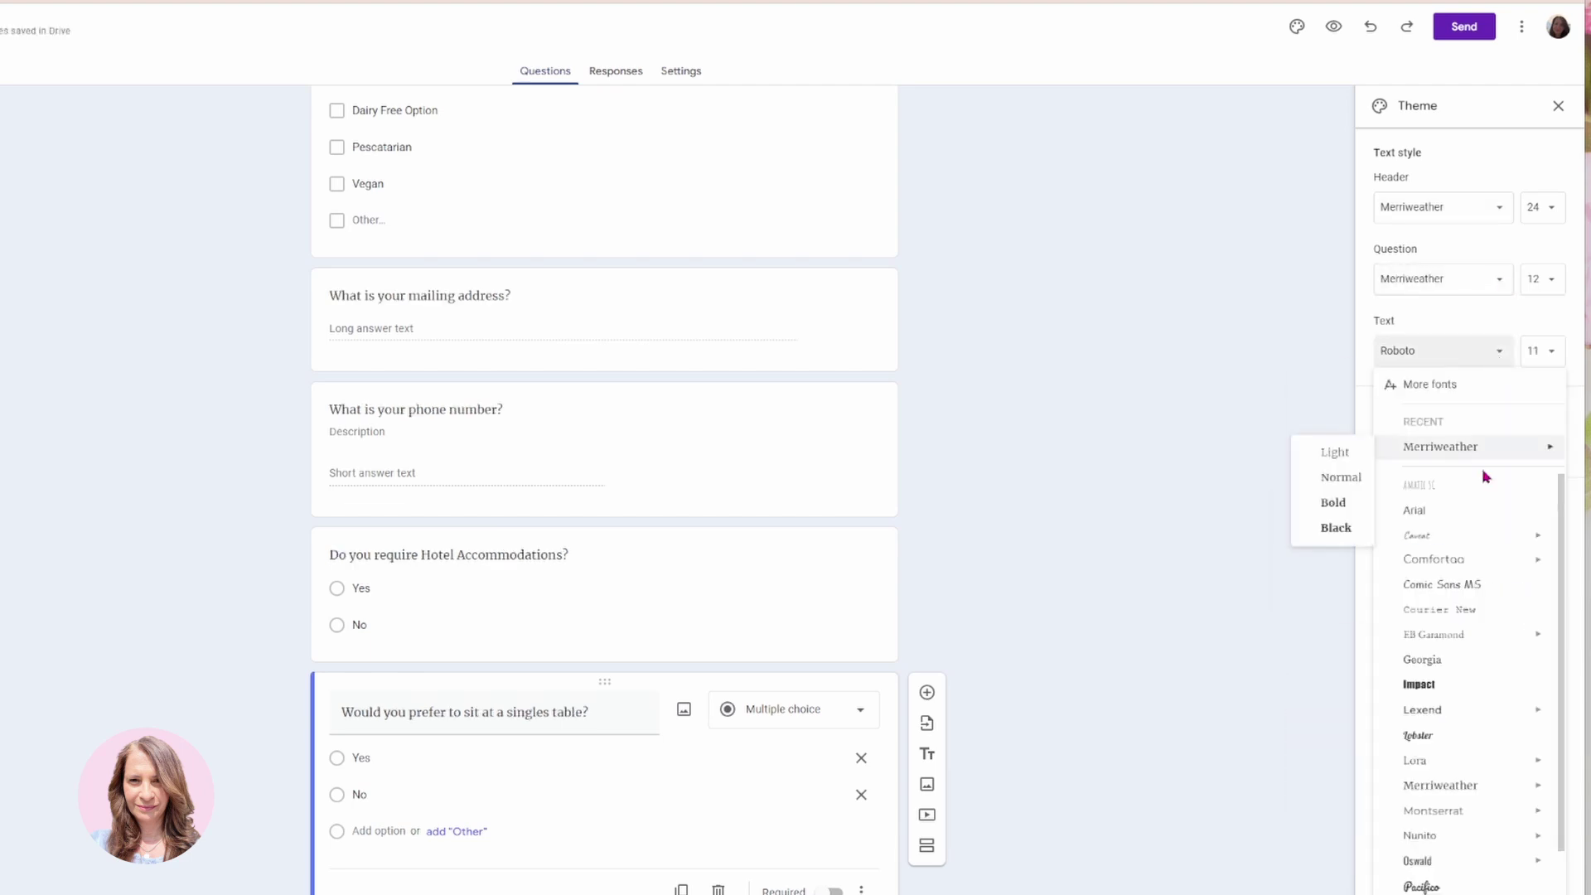
left_click(1440, 785)
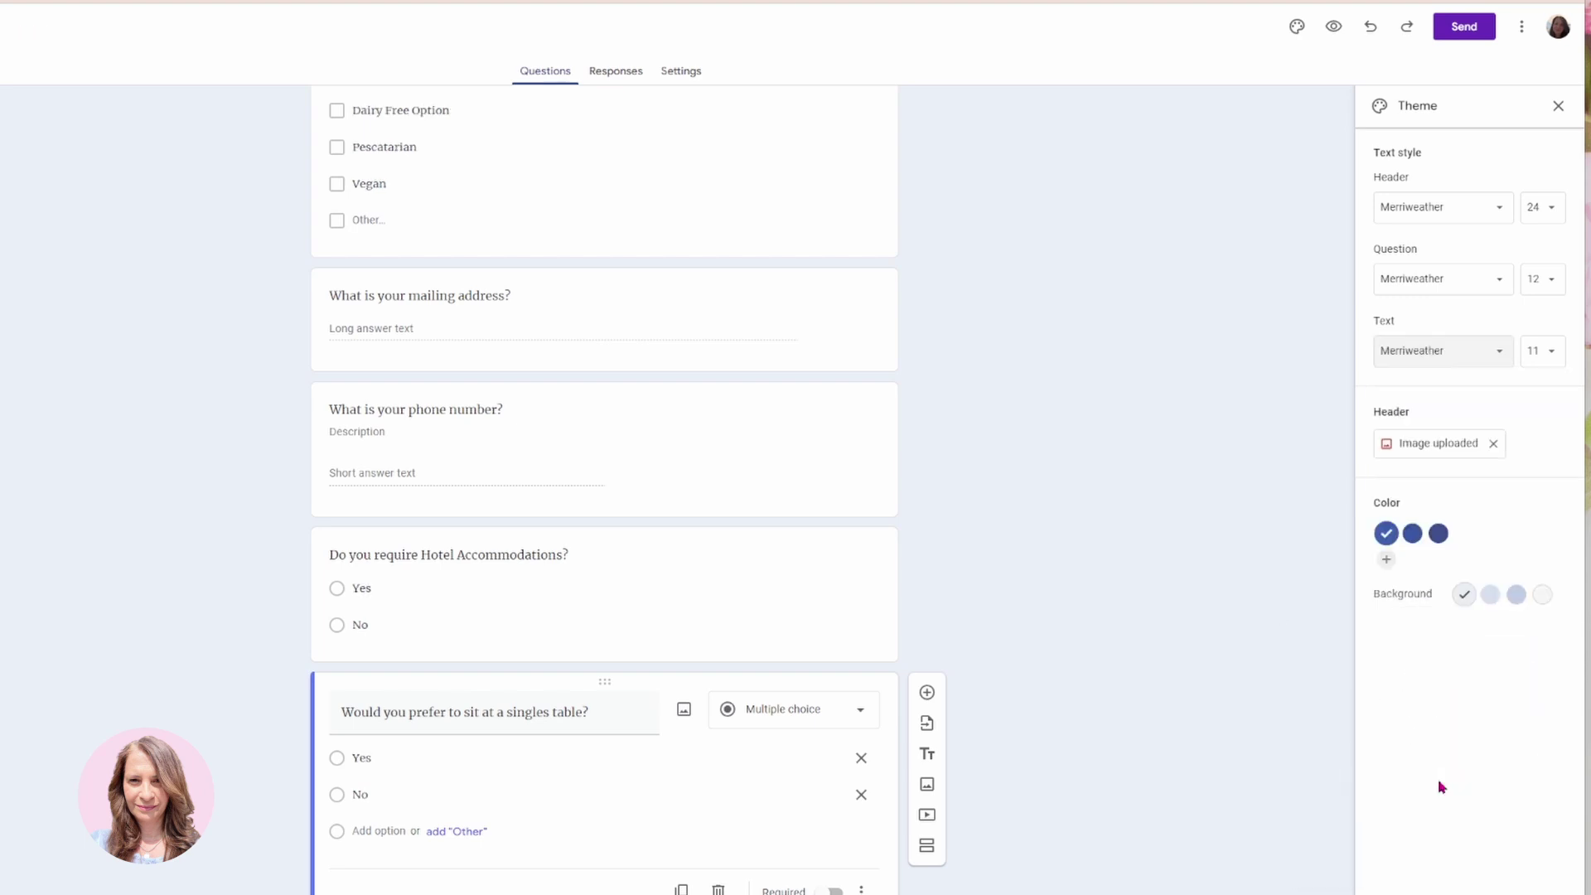
scroll(719, 471, "up", 12)
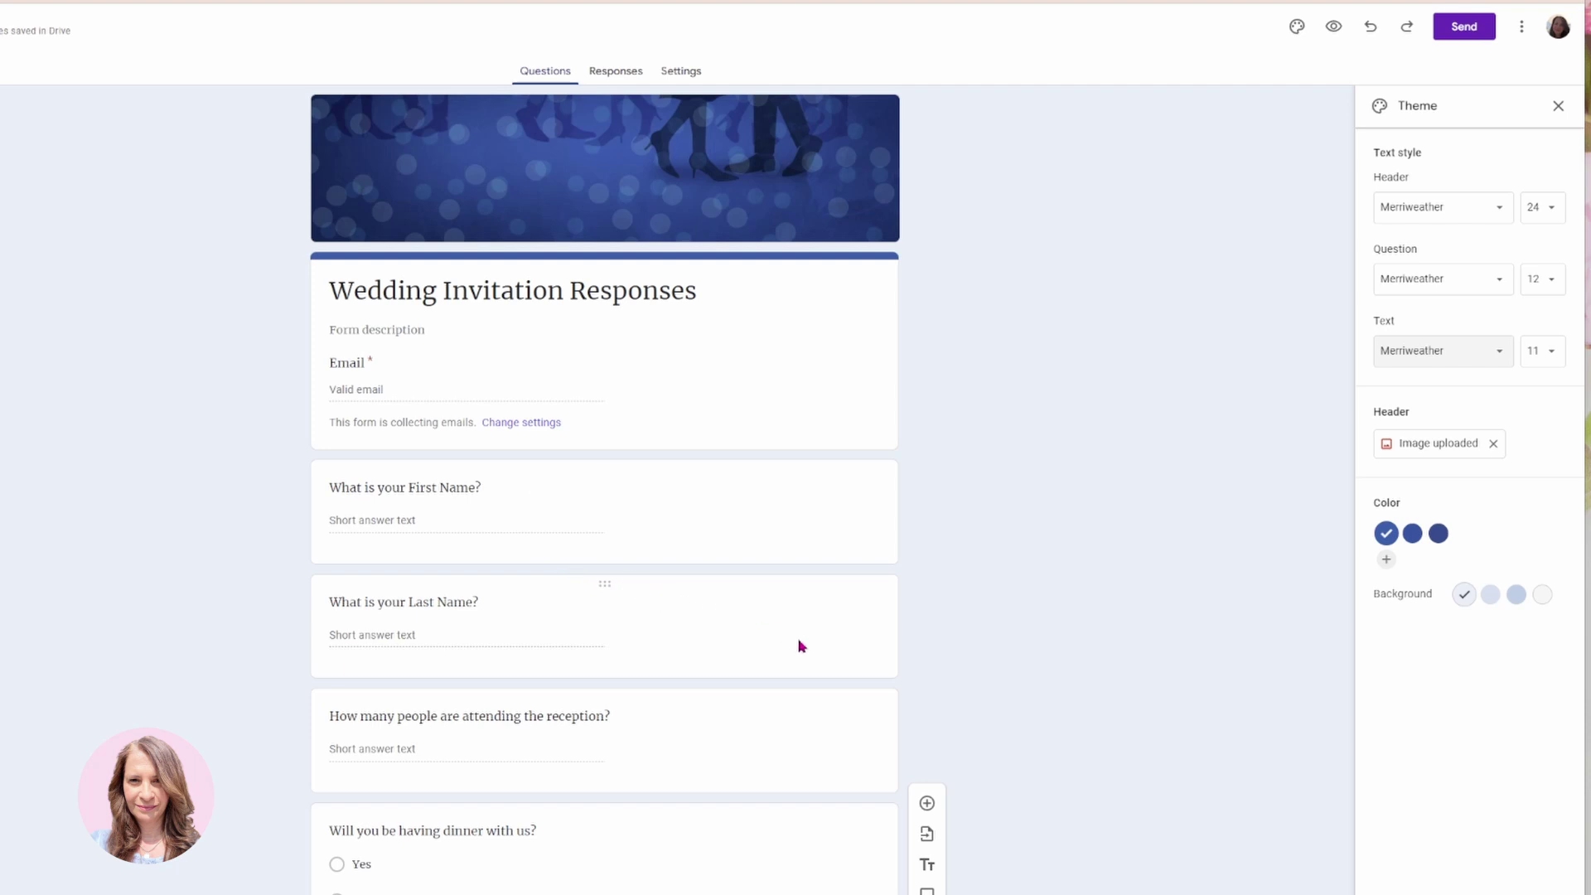
left_click(1557, 110)
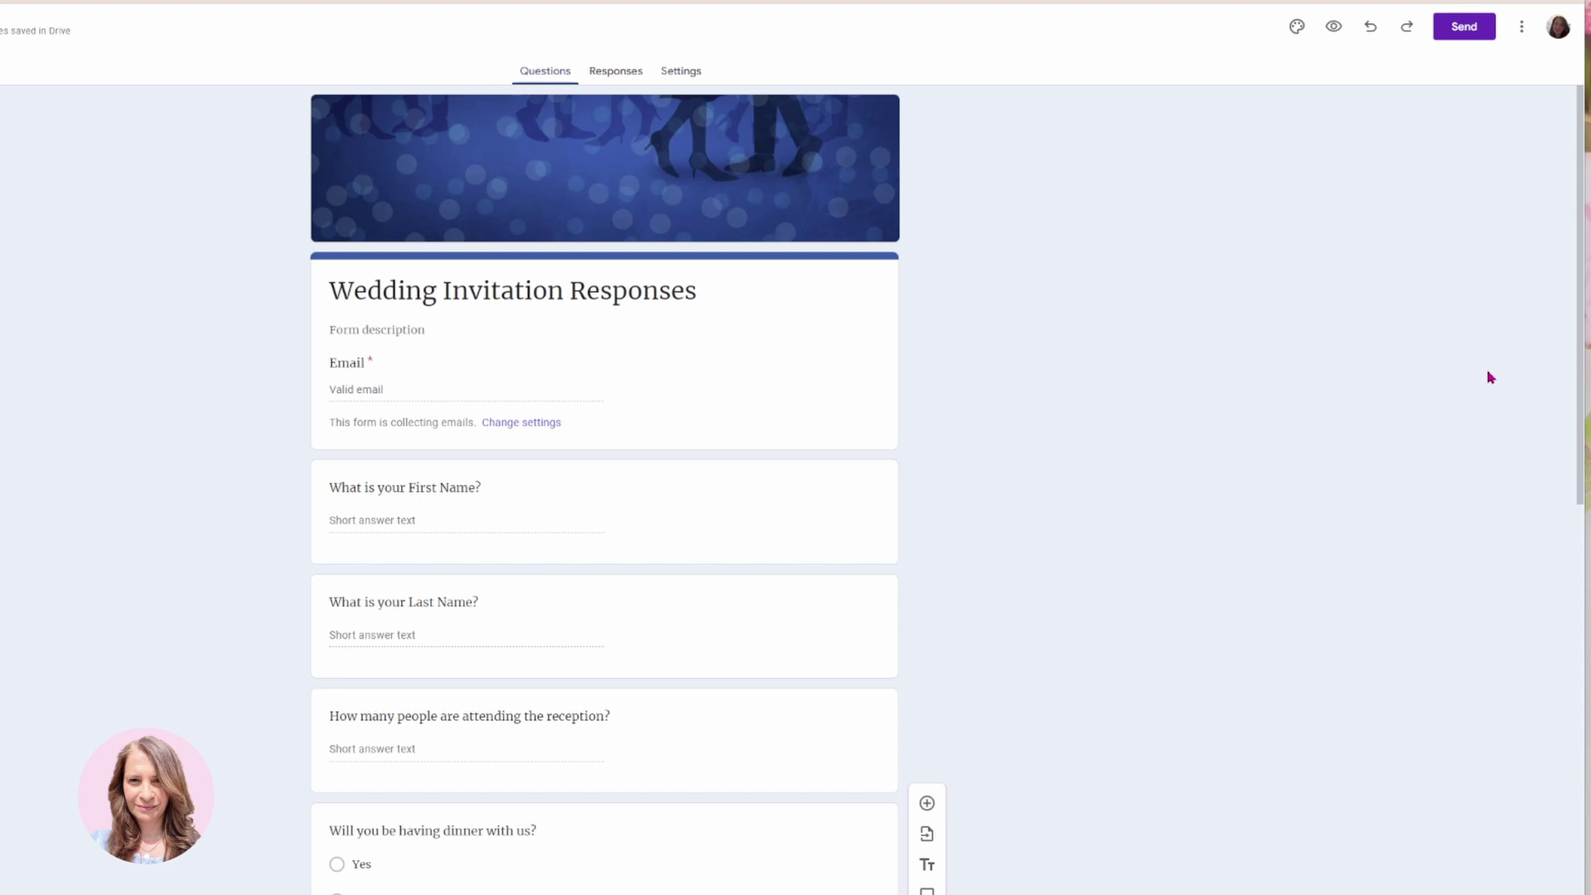
In the form preview, enter a test email, first and last name, and 2 people attending.
left_click(1334, 30)
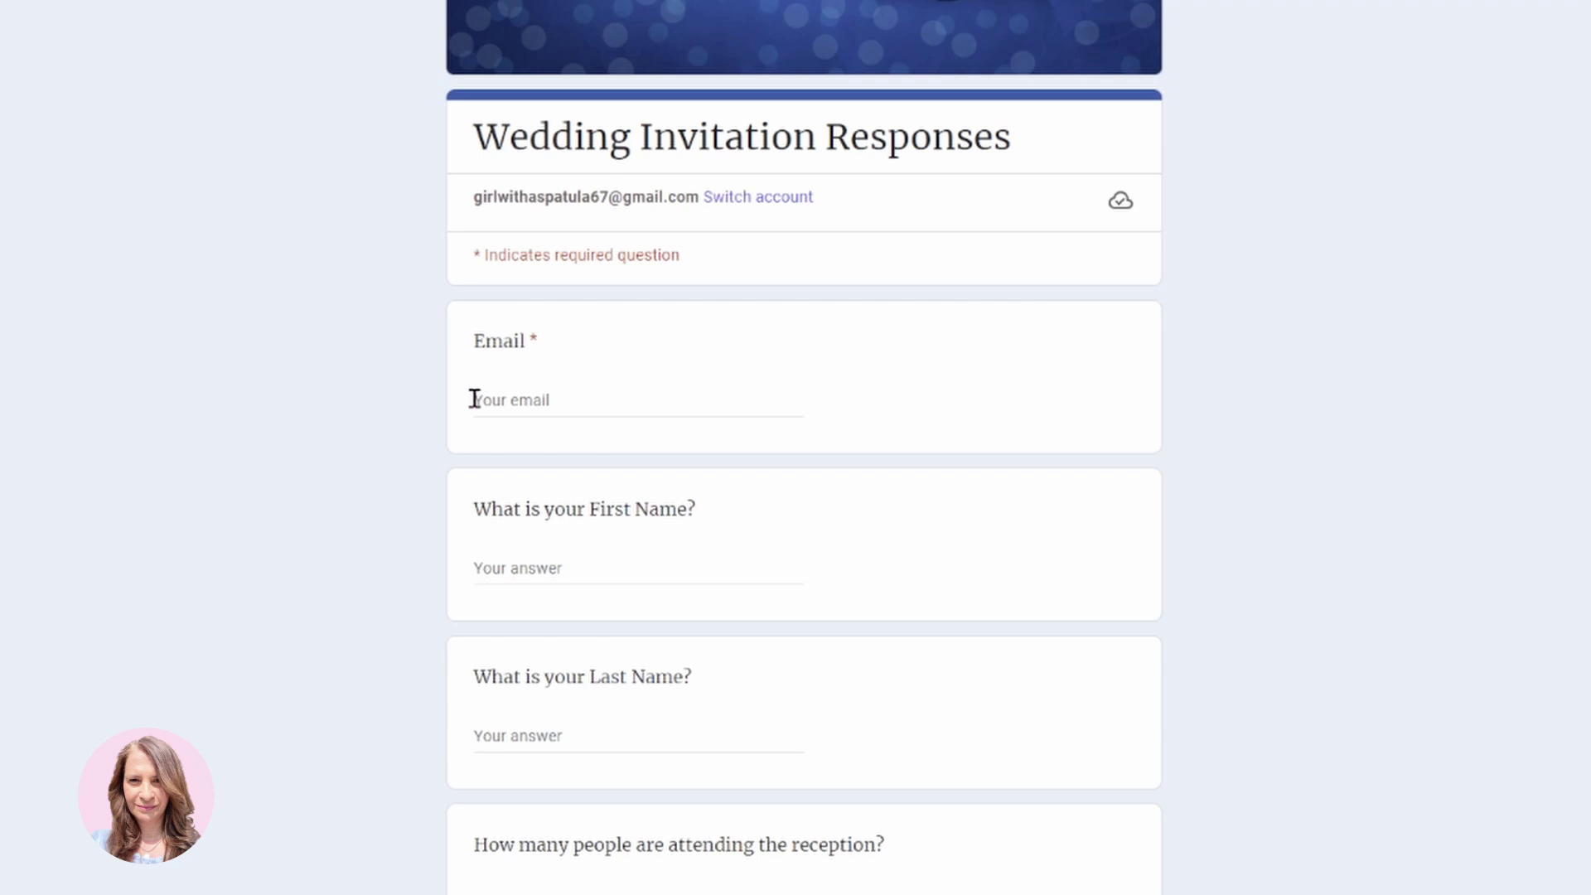
left_click(524, 399)
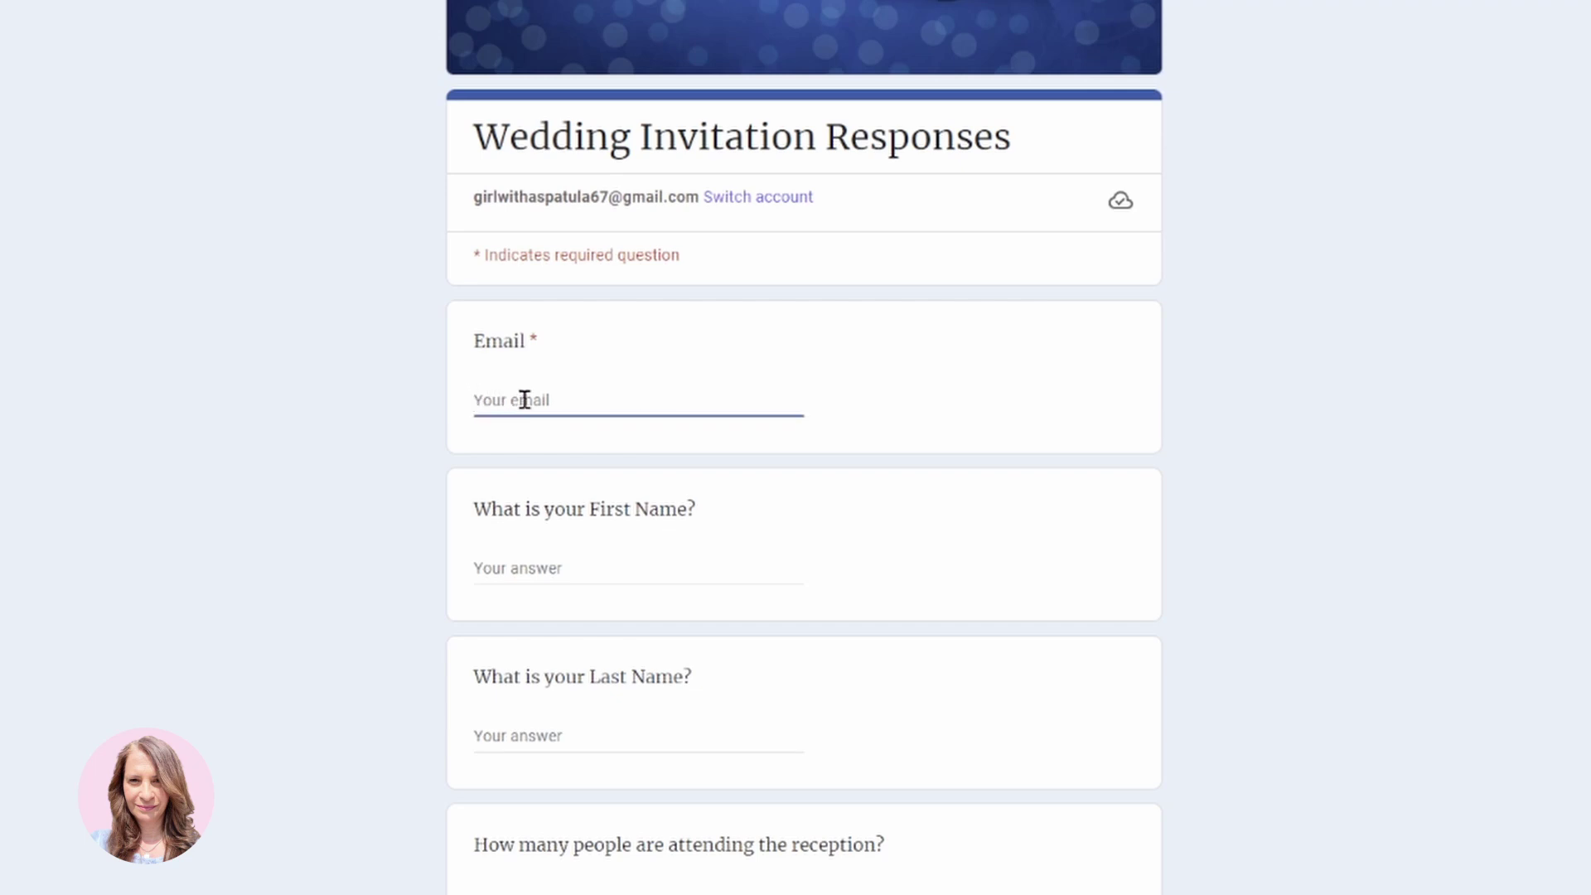
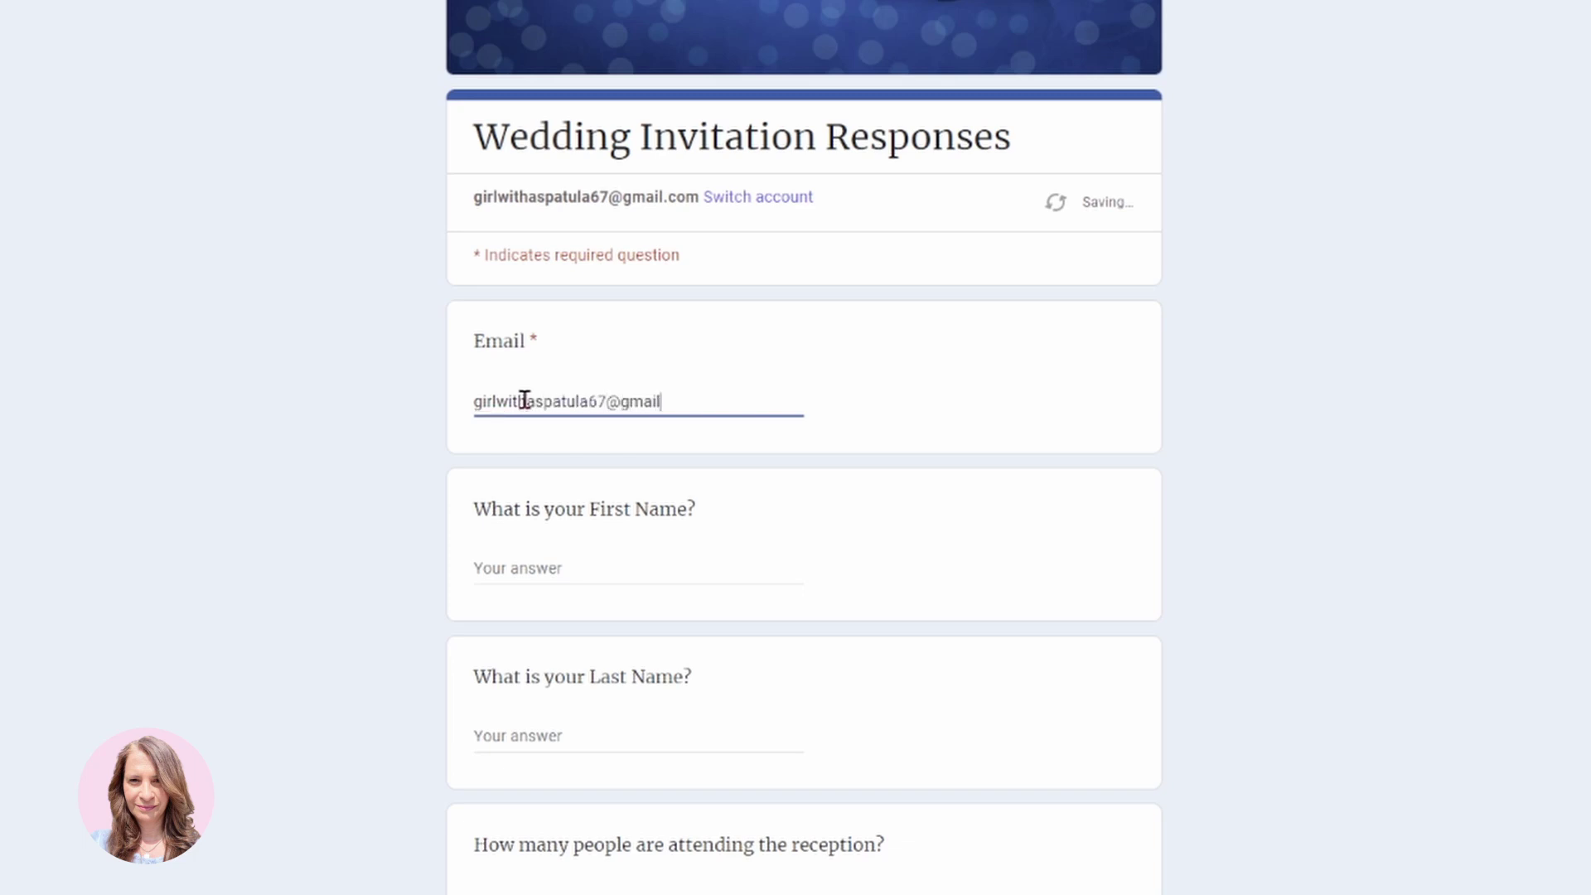
left_click(621, 572)
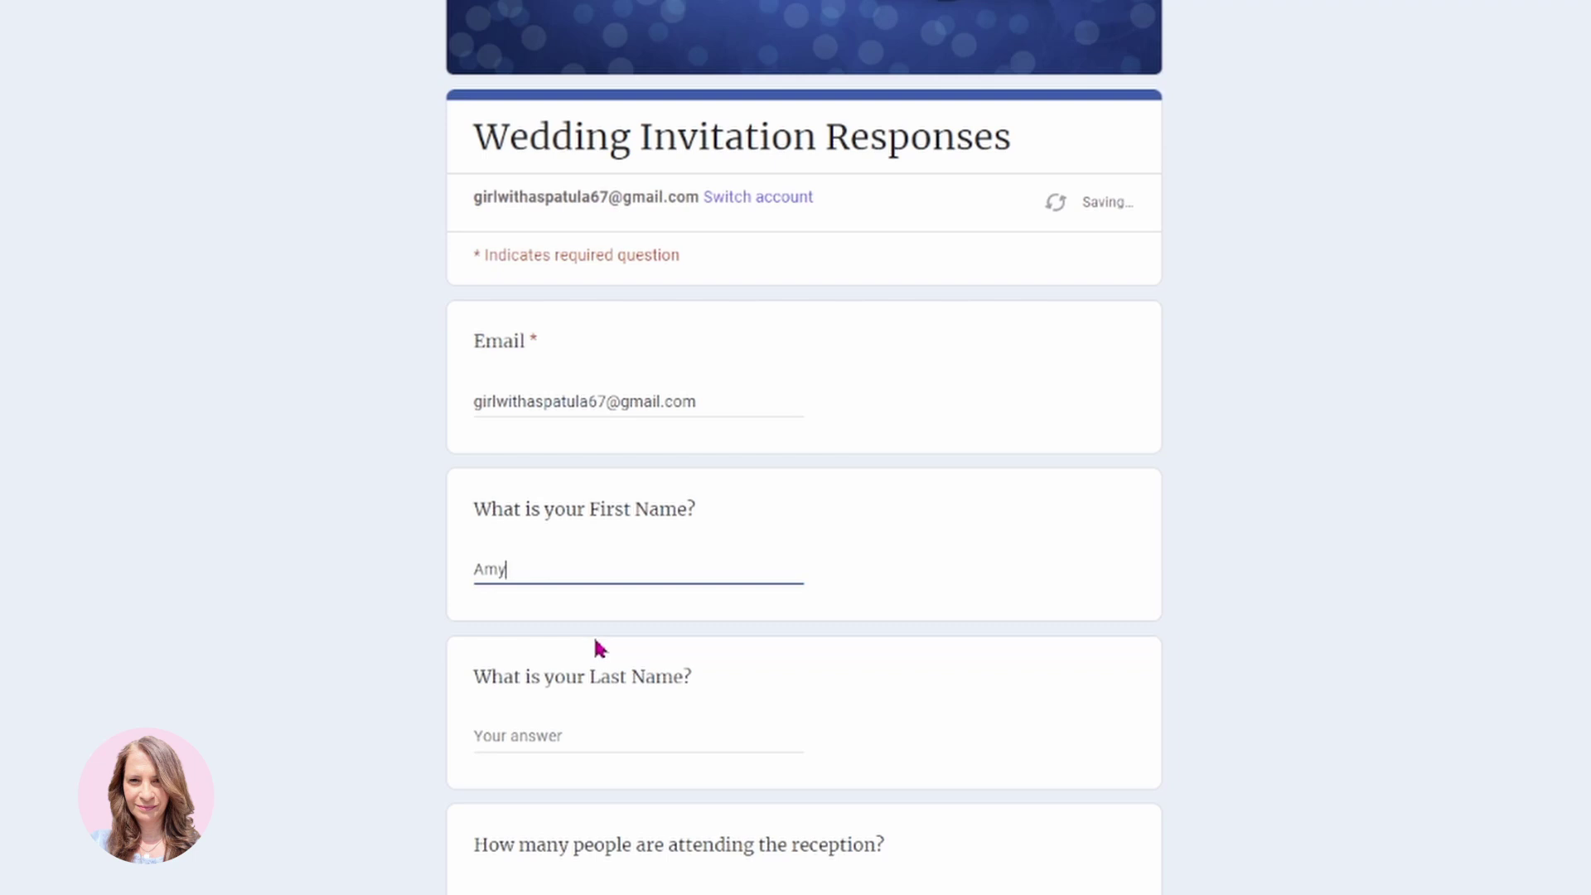
left_click(588, 726)
scroll(712, 688, "down", 4)
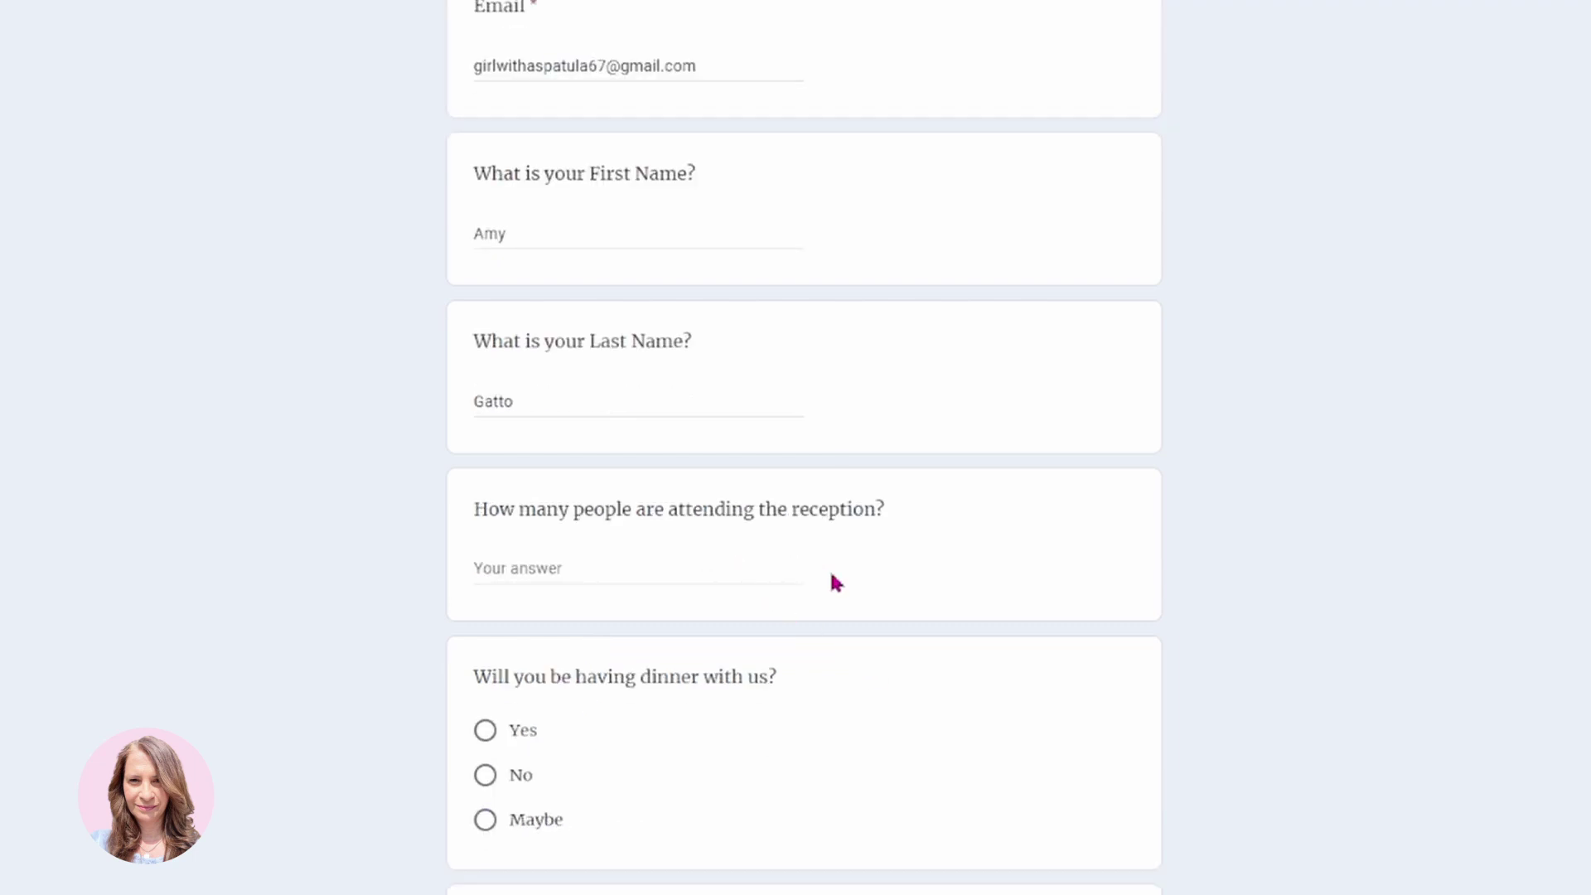
left_click(717, 579)
type("2")
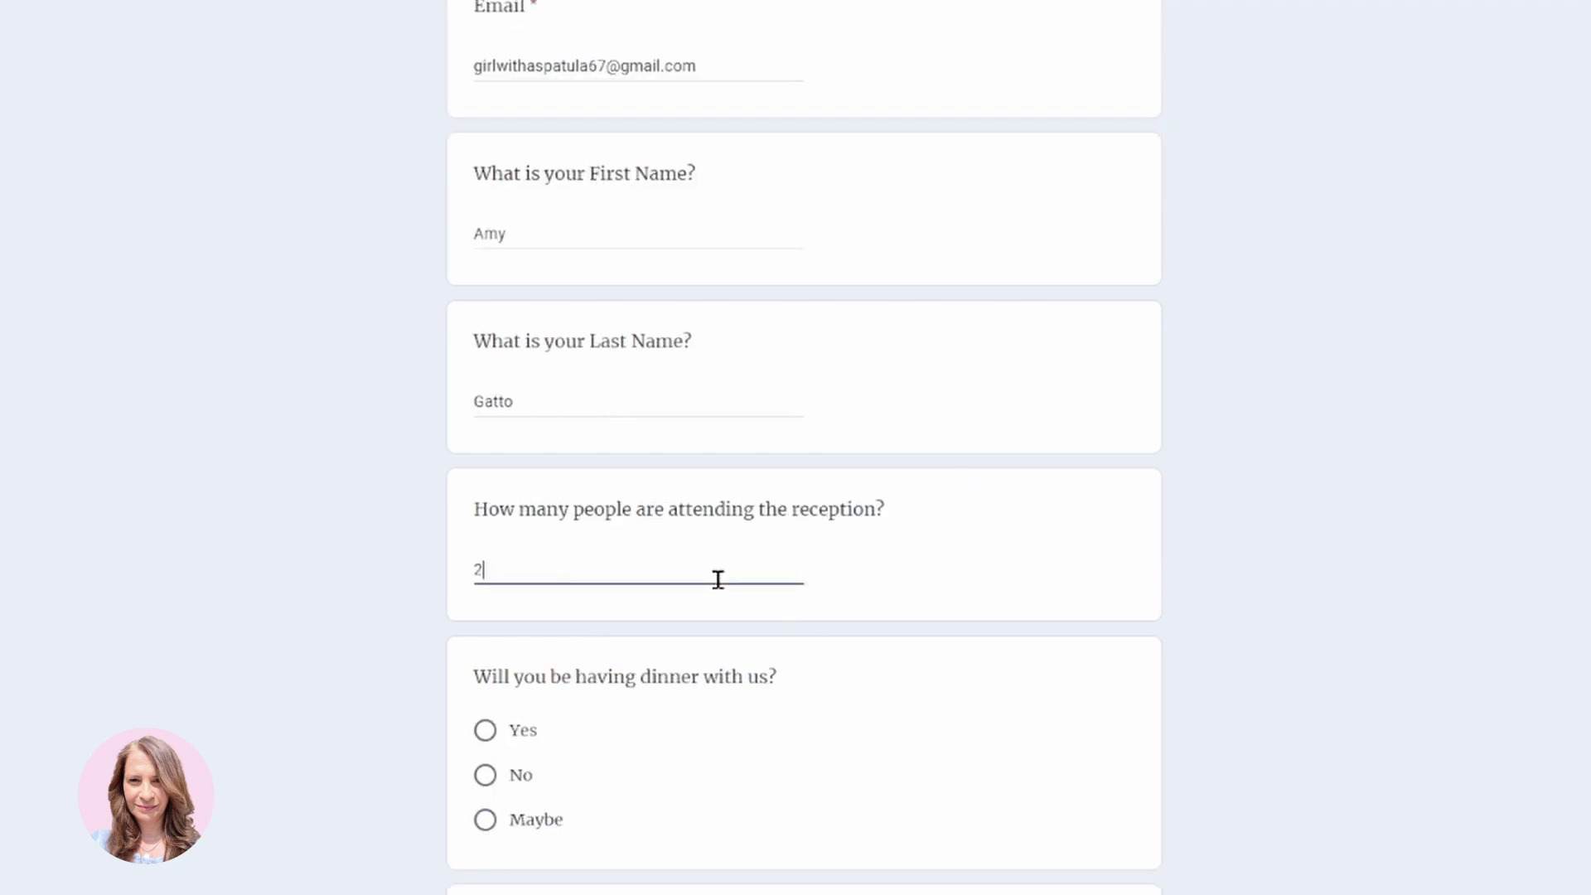
Answer Yes to dinner, enter a phone number, answer Yes to the singles table, and submit.
left_click(485, 731)
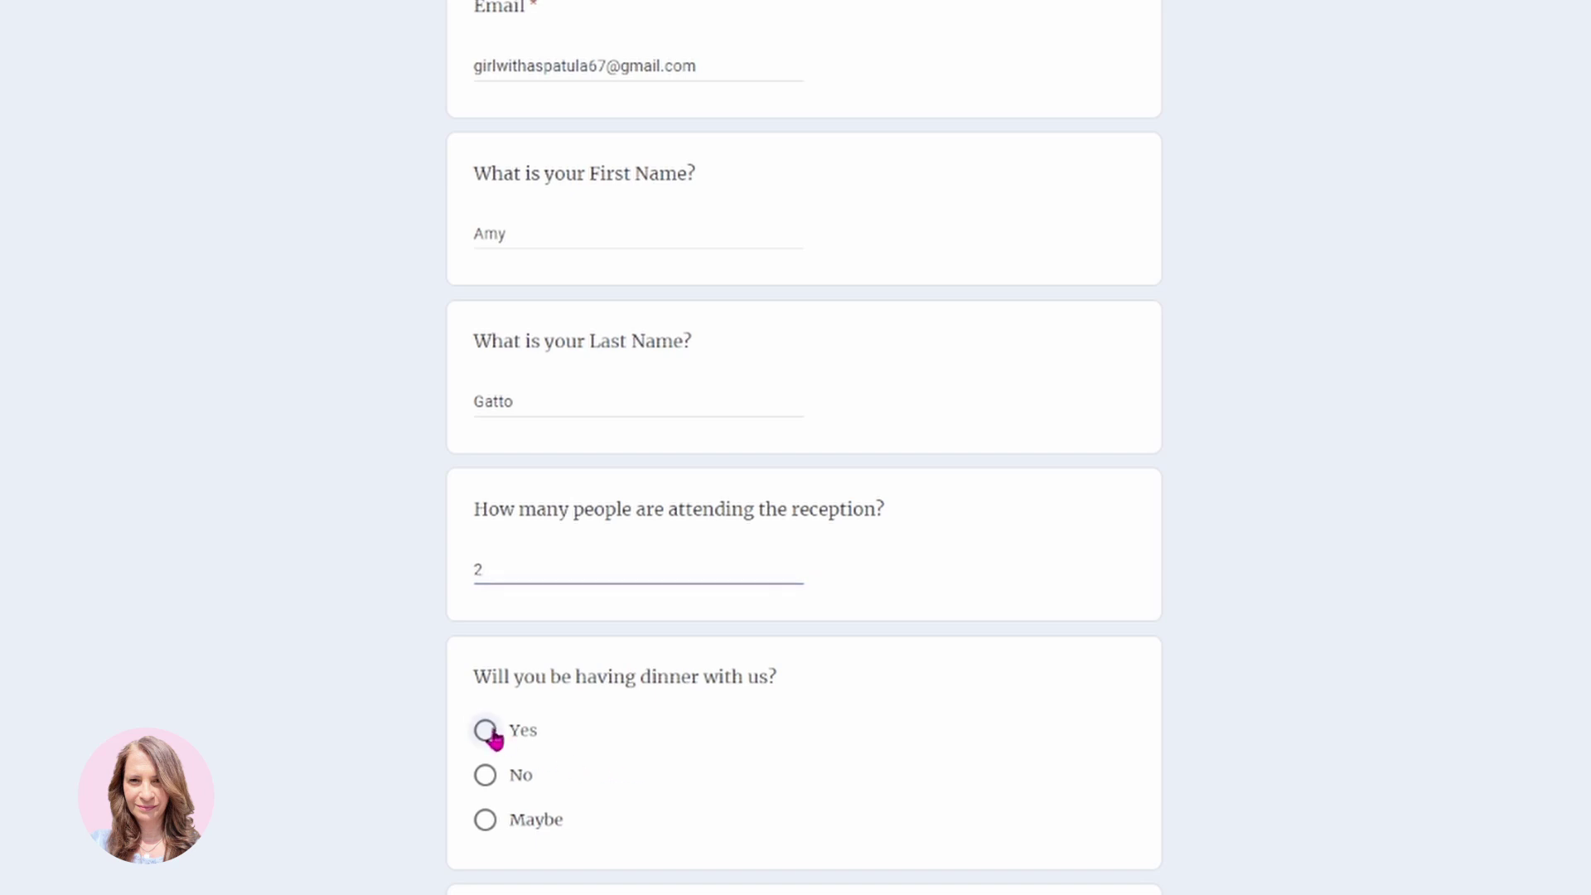
scroll(713, 766, "down", 2)
scroll(724, 764, "down", 3)
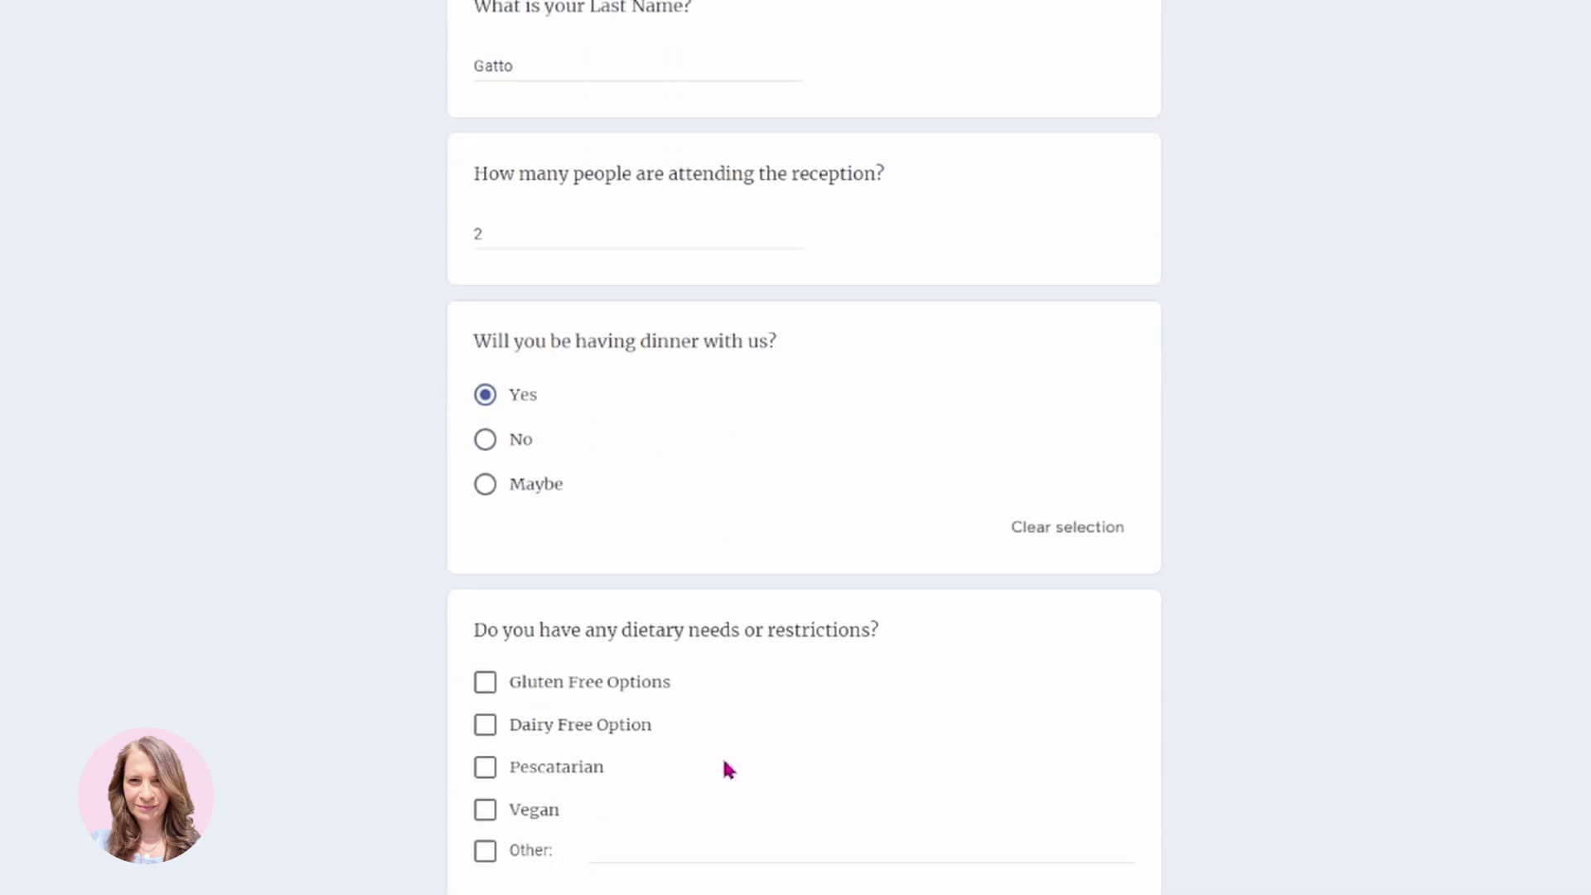
scroll(736, 844, "down", 4)
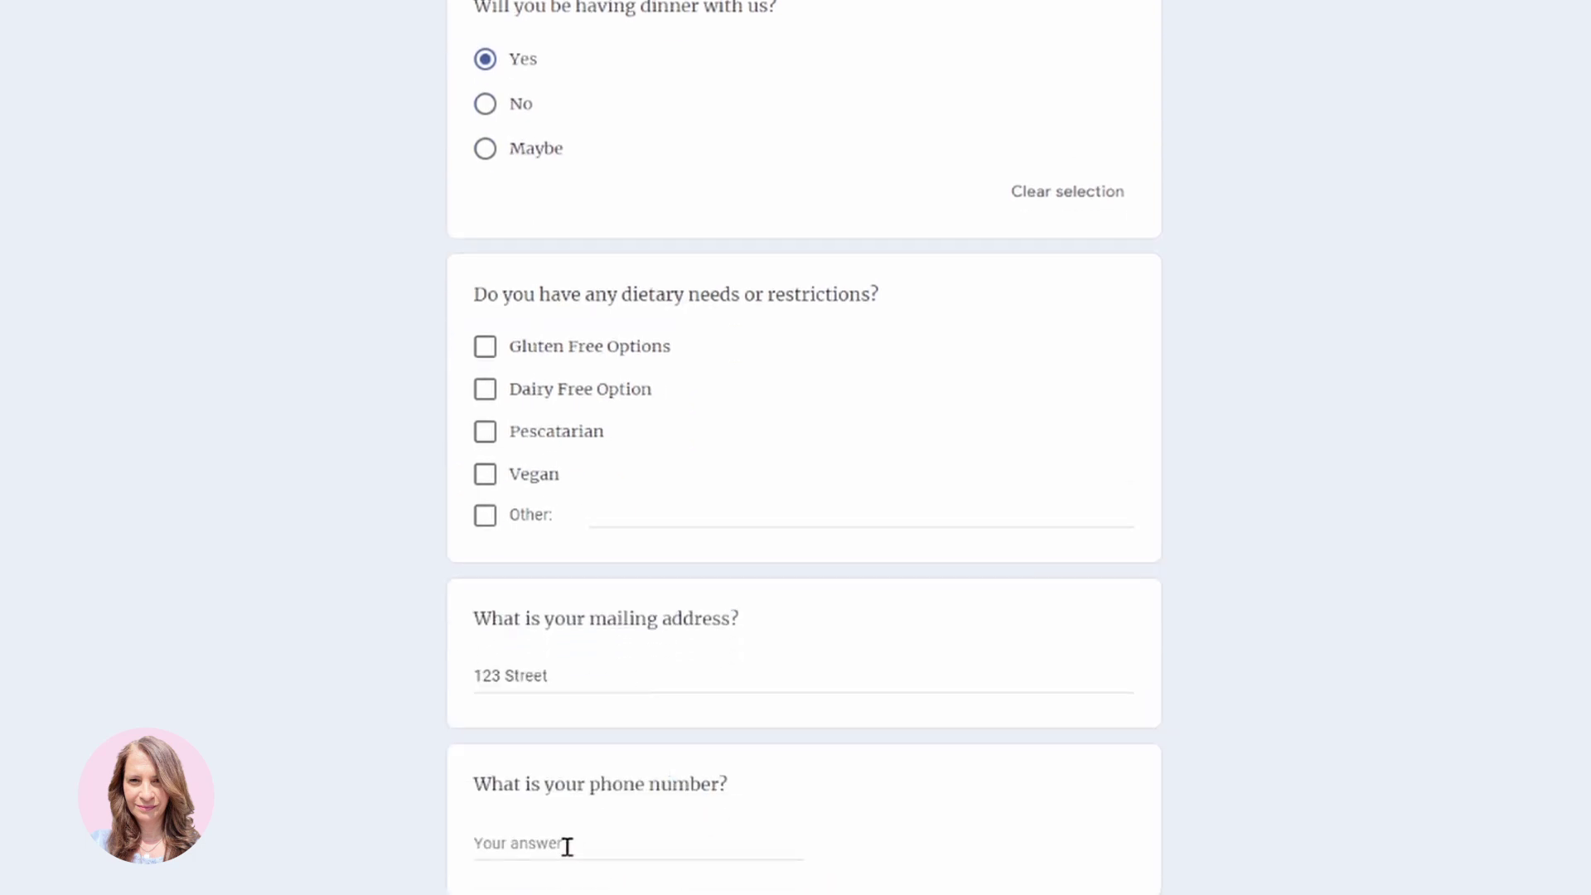
left_click(567, 846)
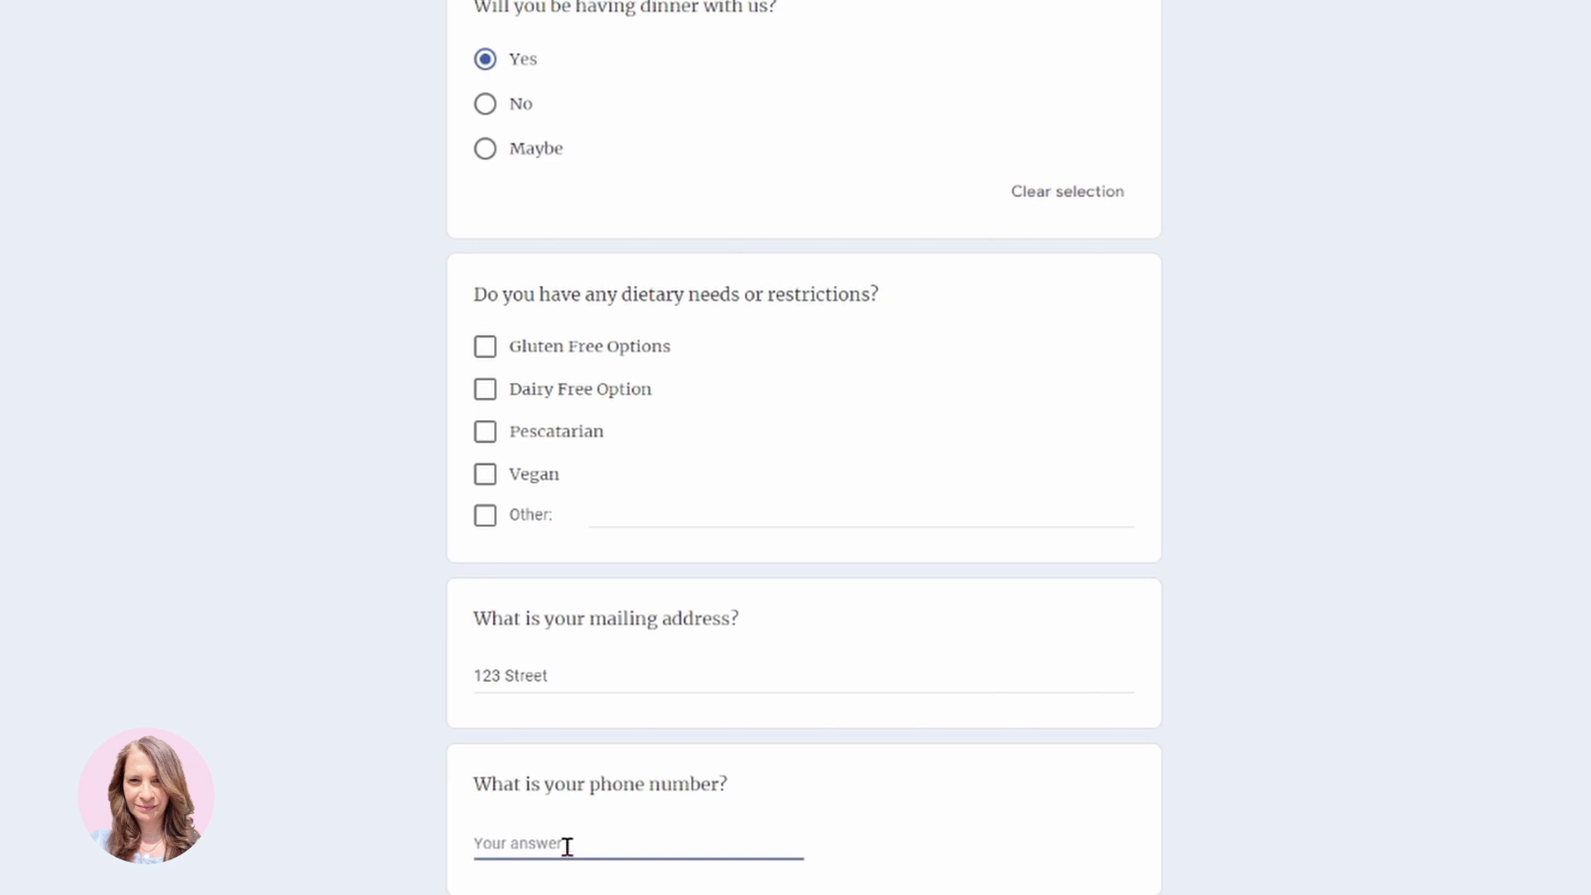
scroll(804, 447, "down", 5)
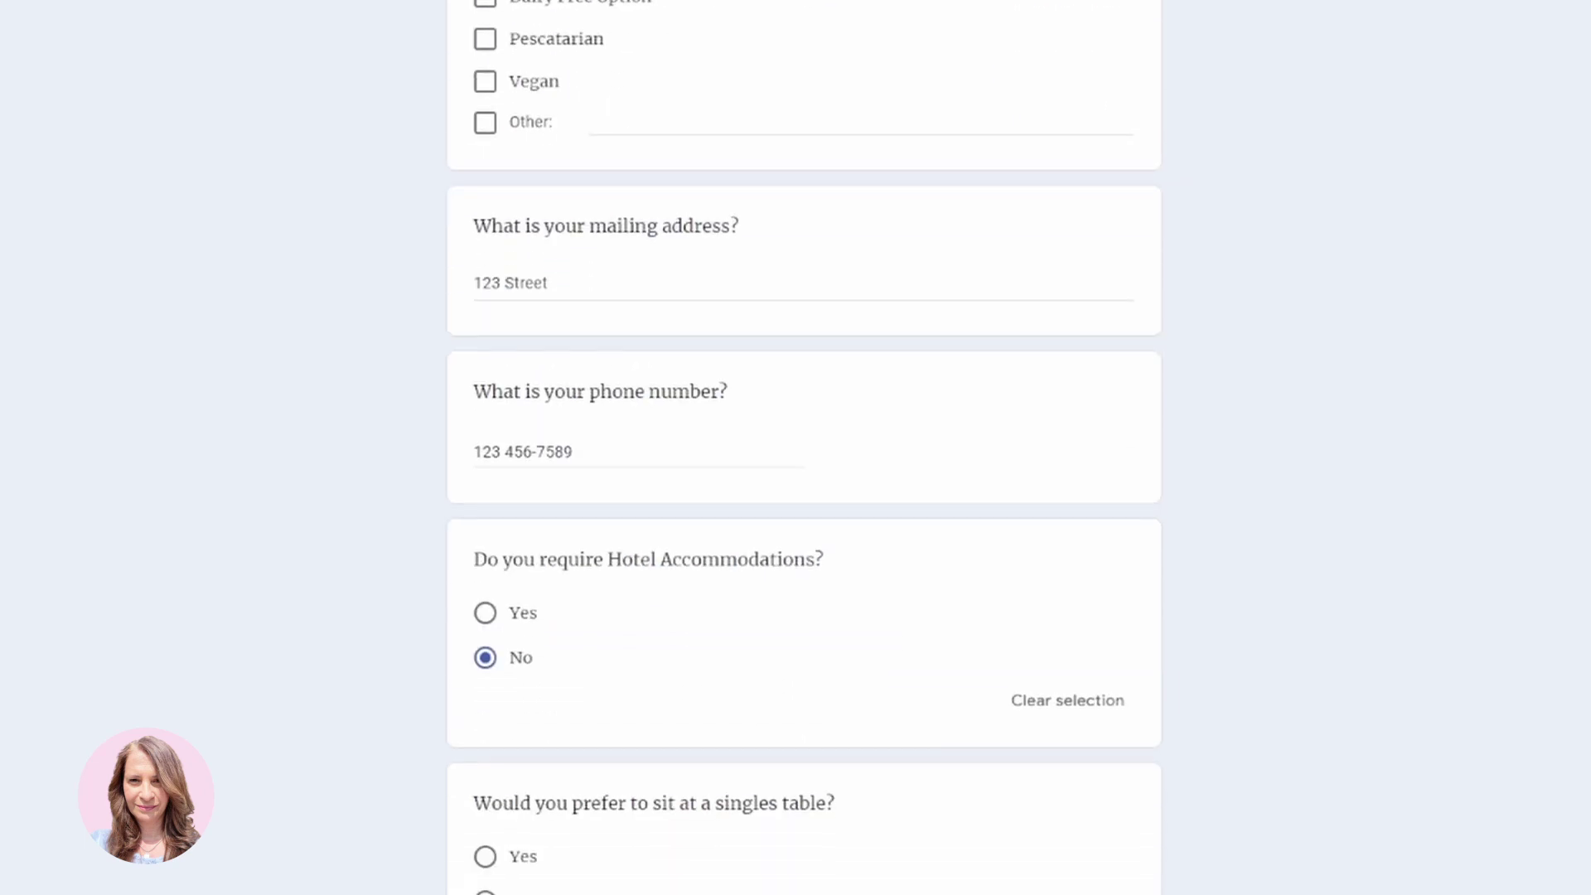
left_click(486, 861)
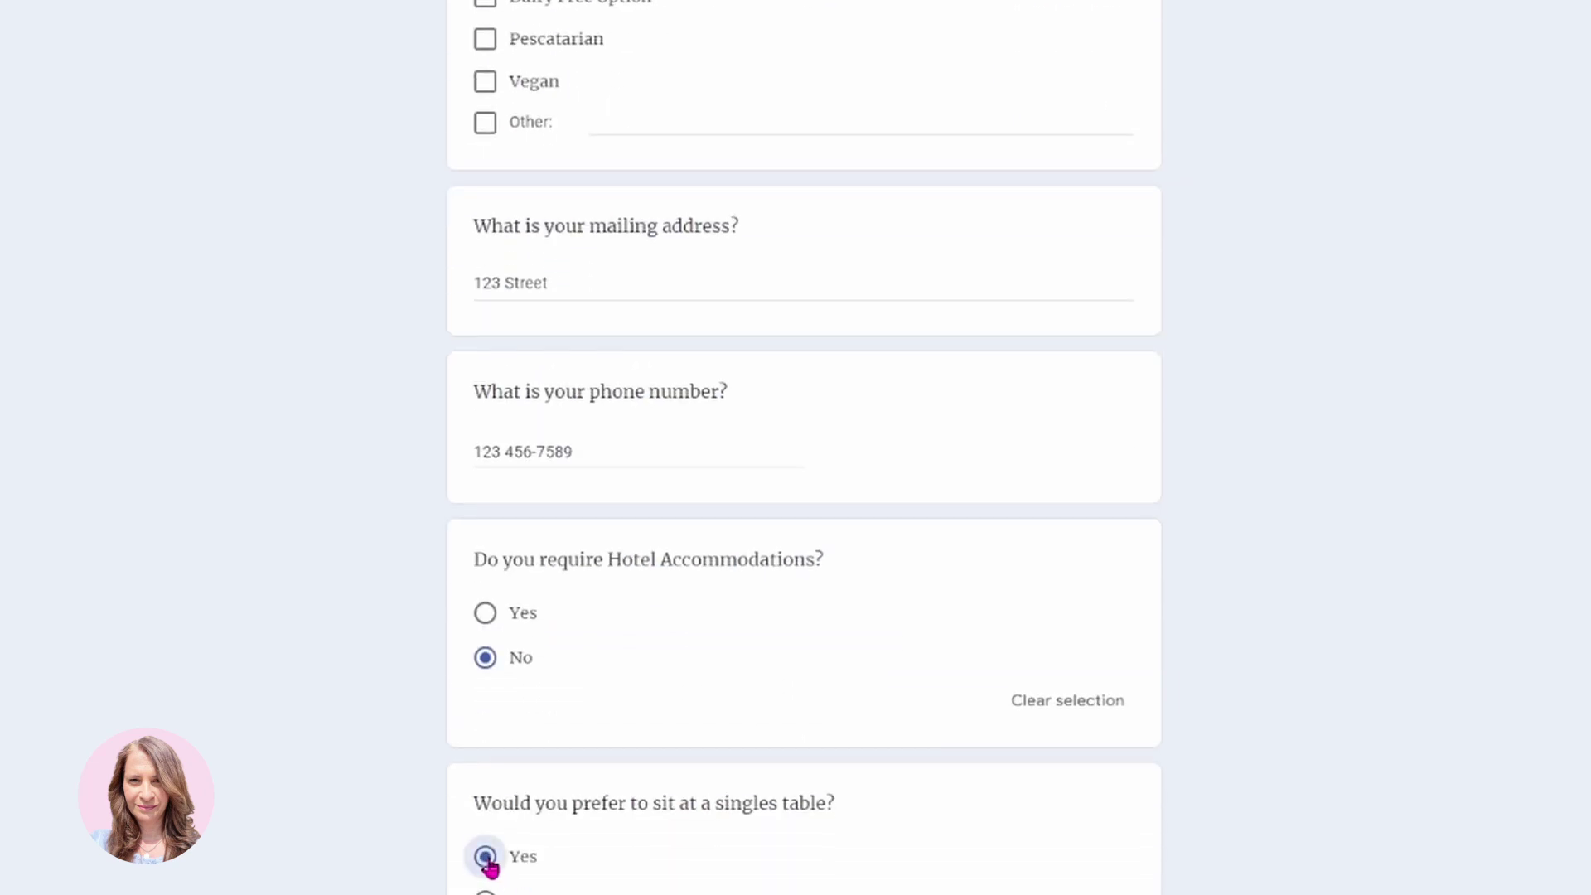
scroll(462, 826, "down", 4)
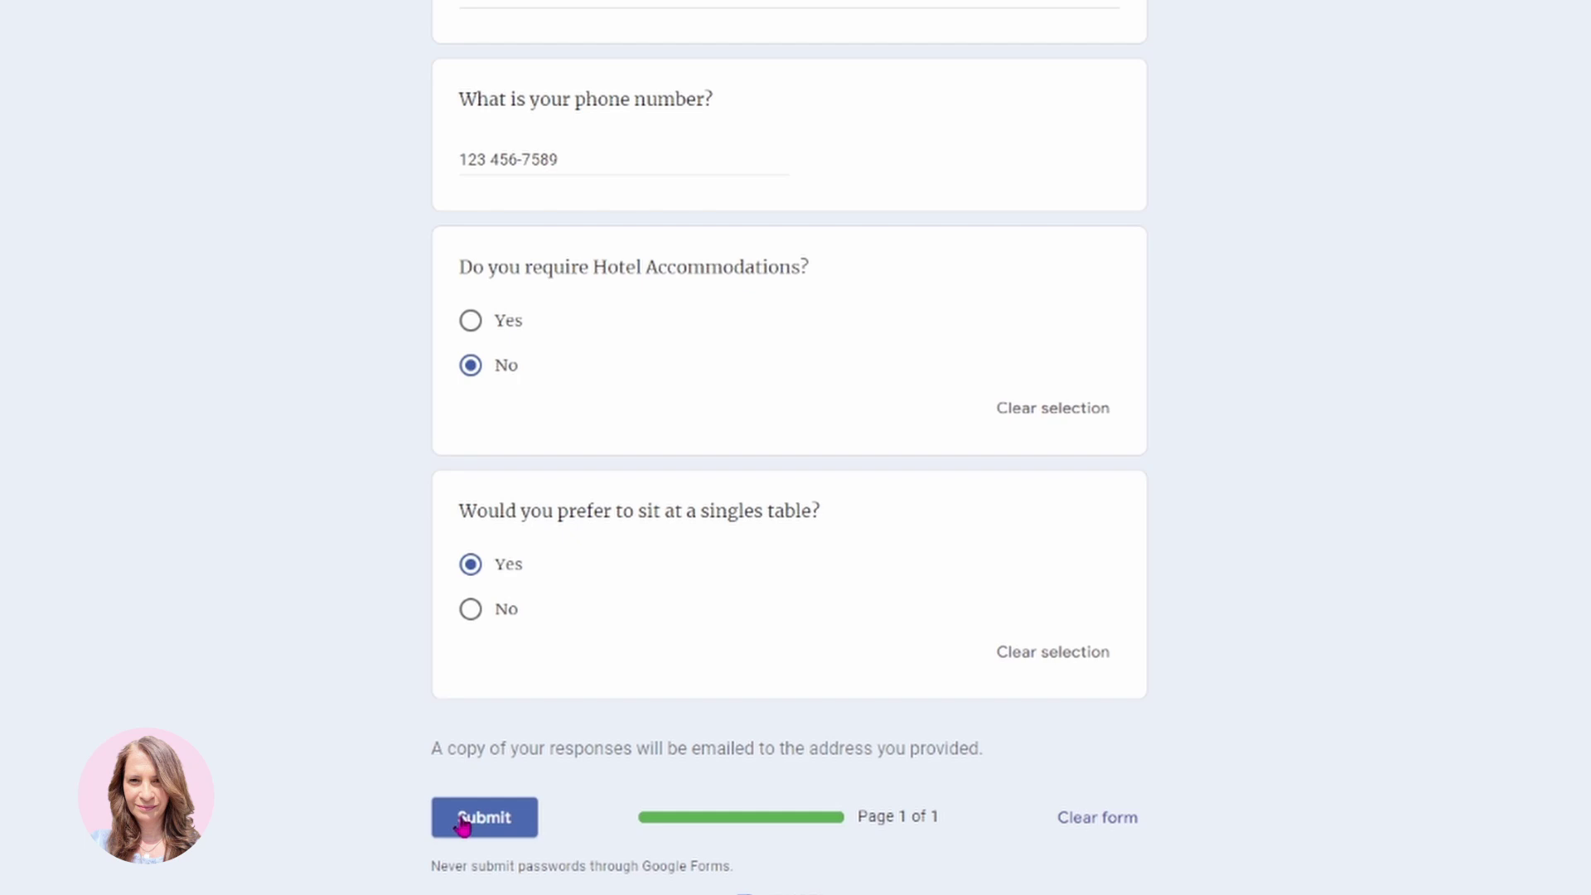
left_click(463, 824)
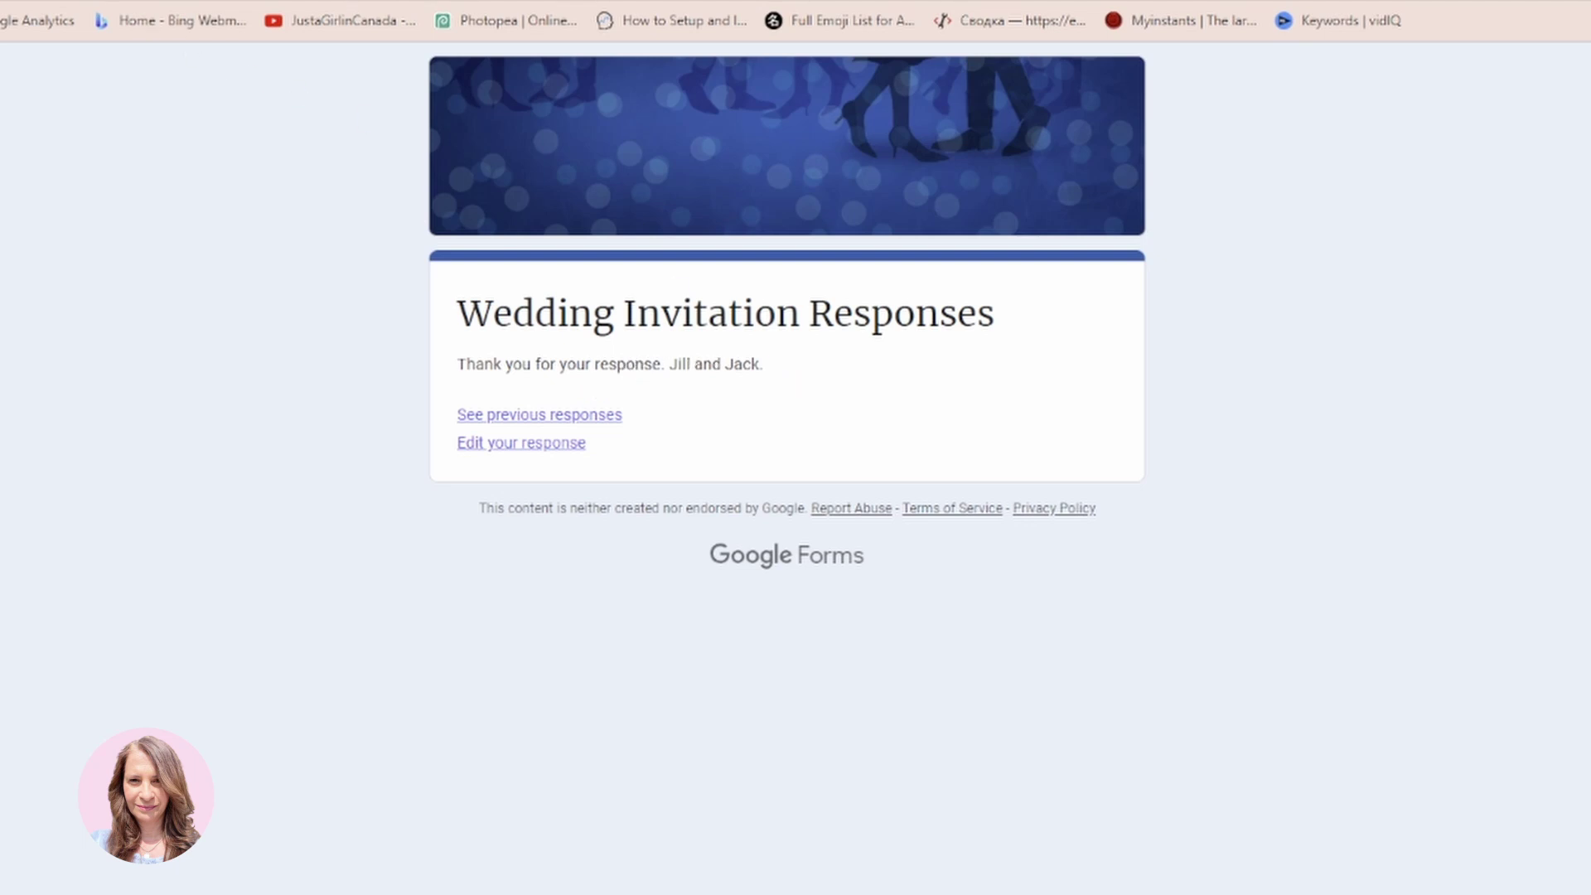
left_click(91, 1)
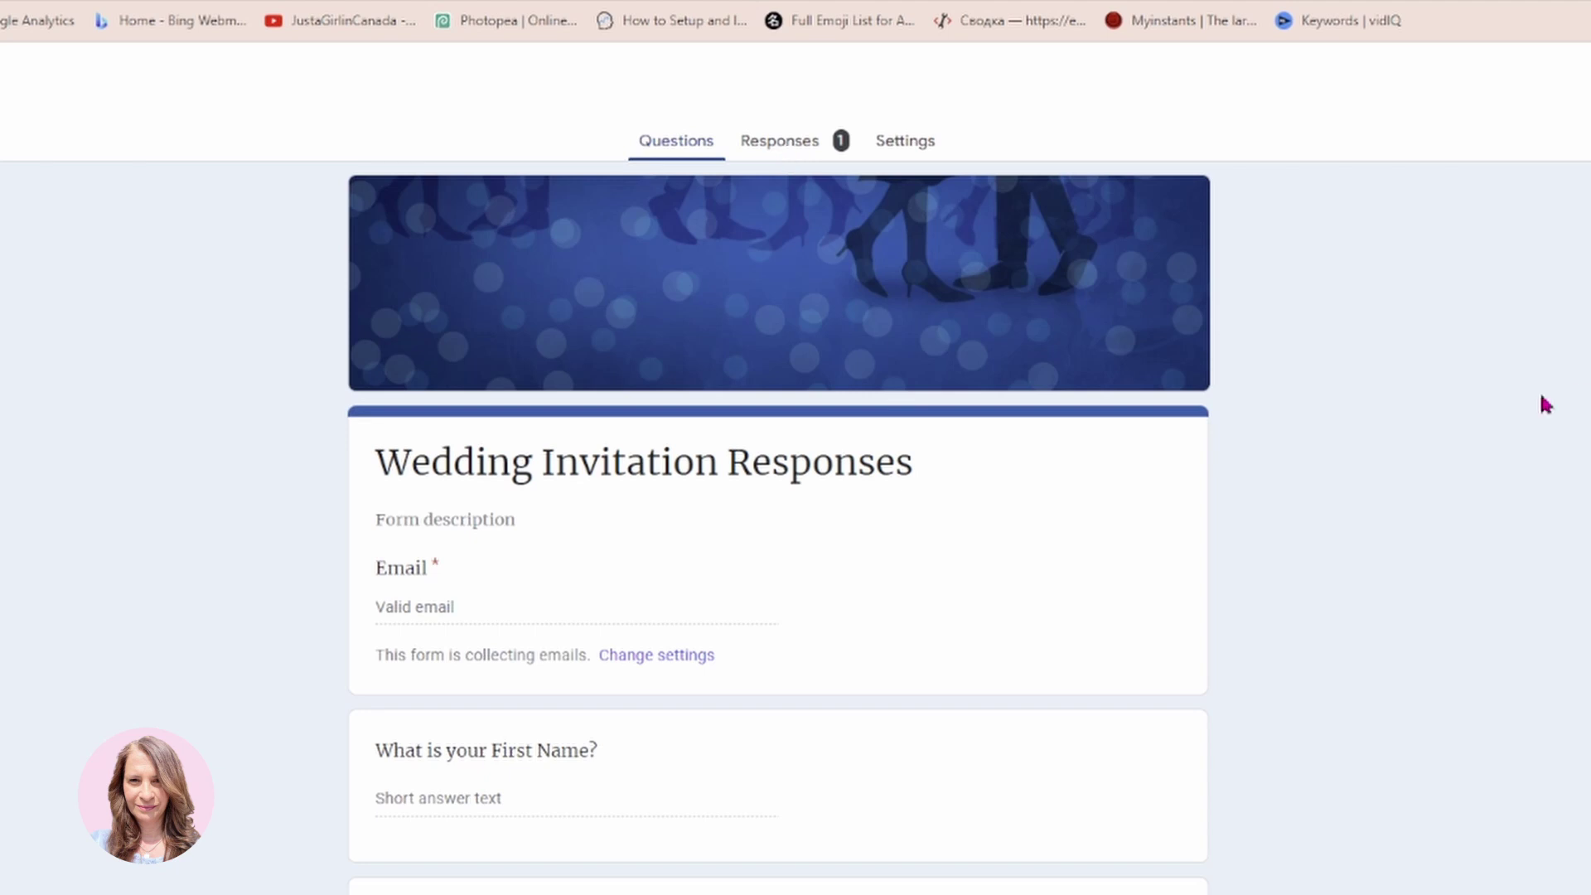
Review the single test response's summary in the Responses tab and open its more-options menu.
left_click(756, 151)
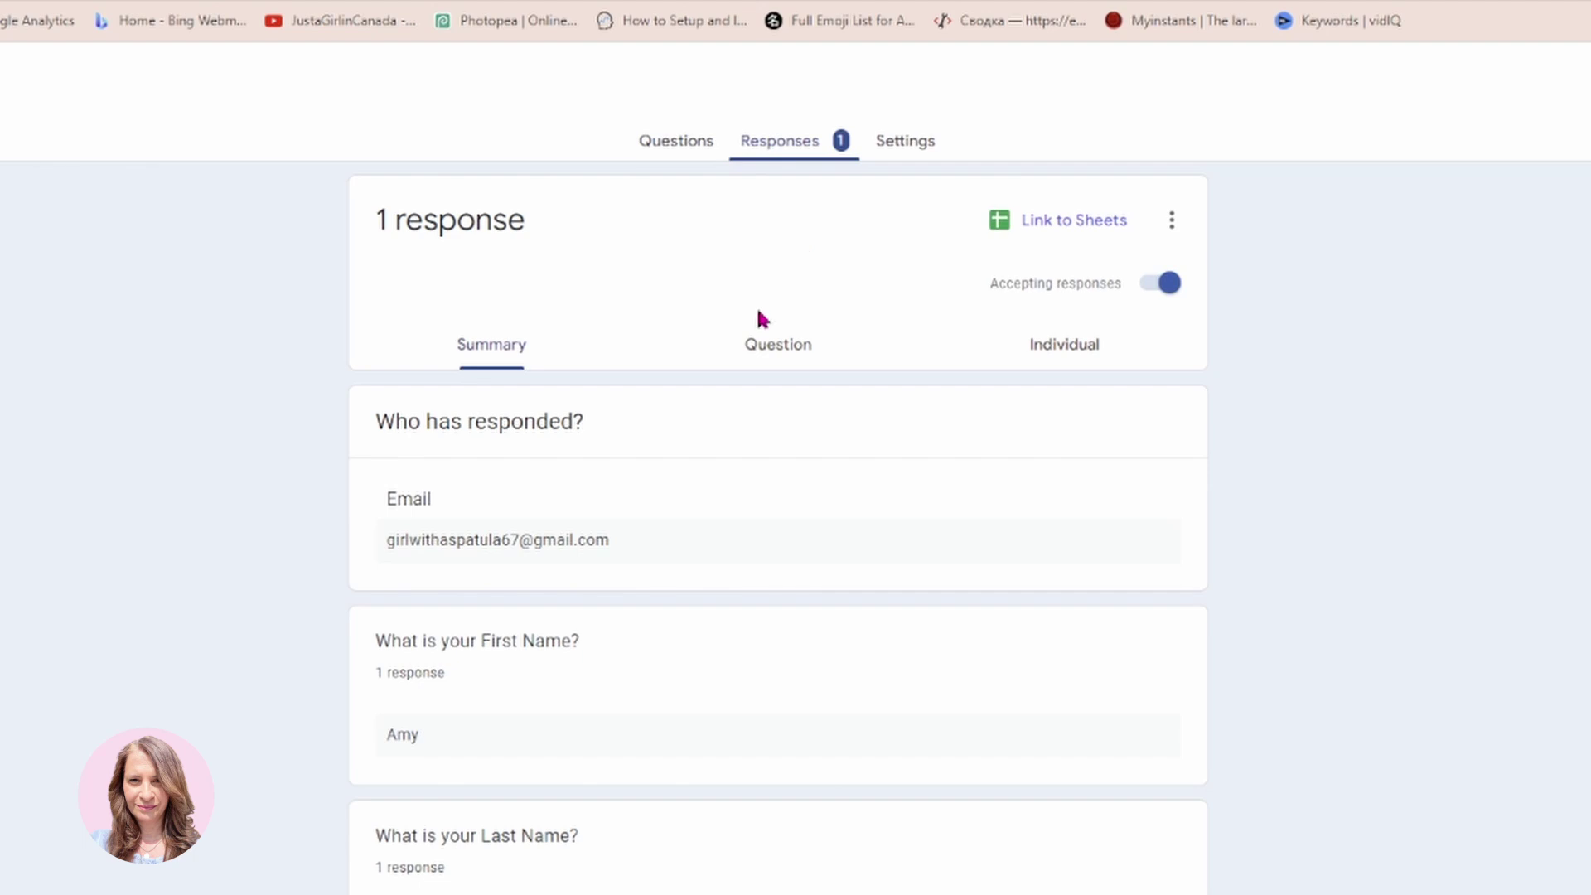
scroll(552, 876, "down", 3)
scroll(473, 842, "down", 2)
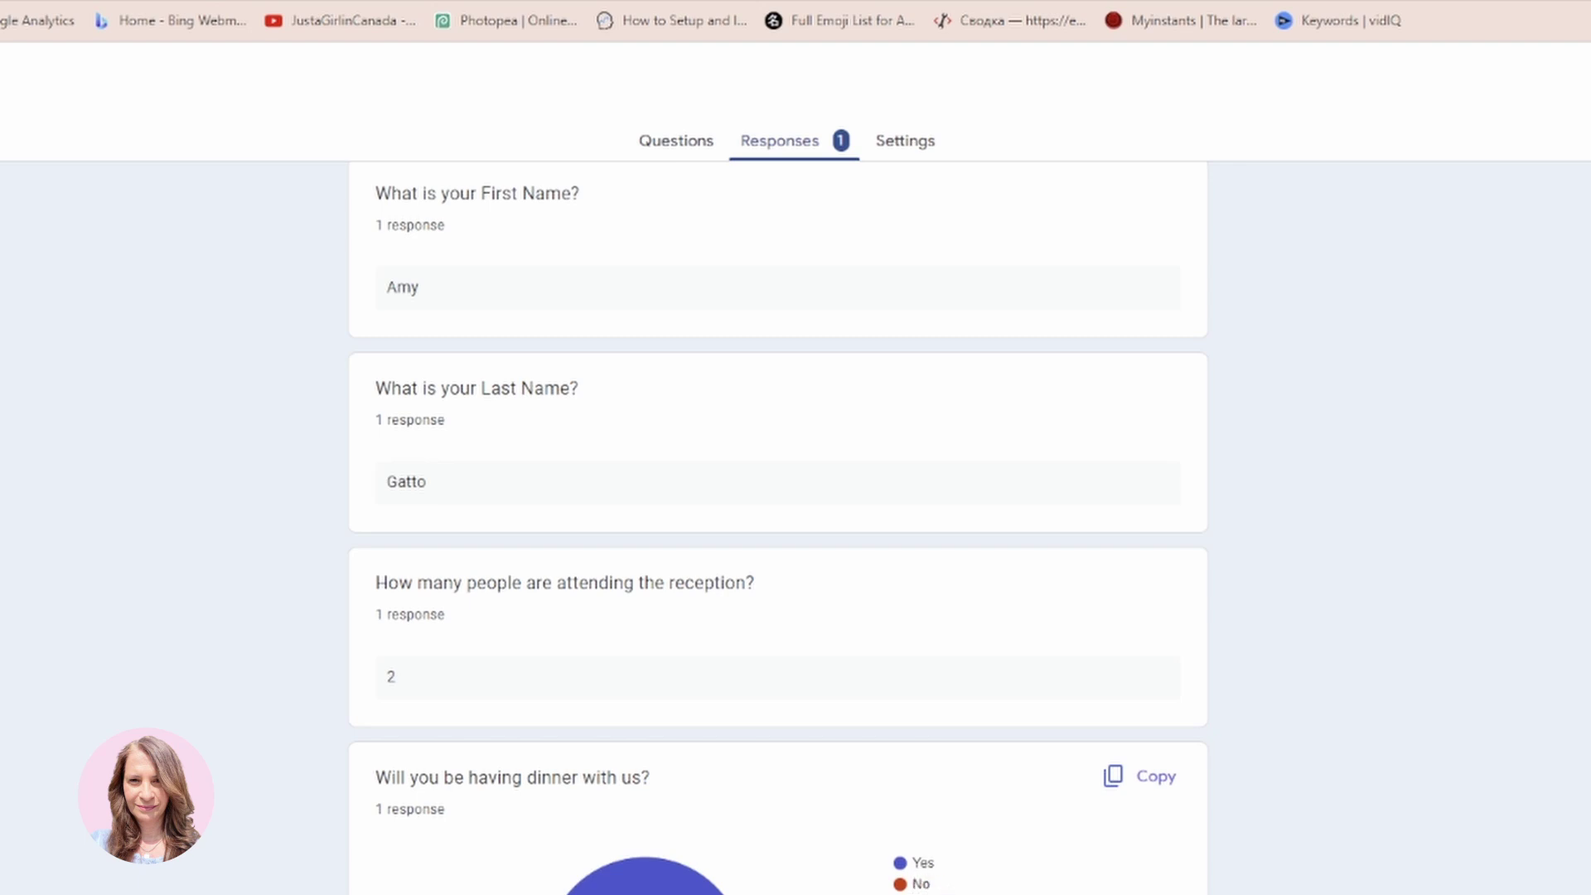
scroll(779, 528, "down", 10)
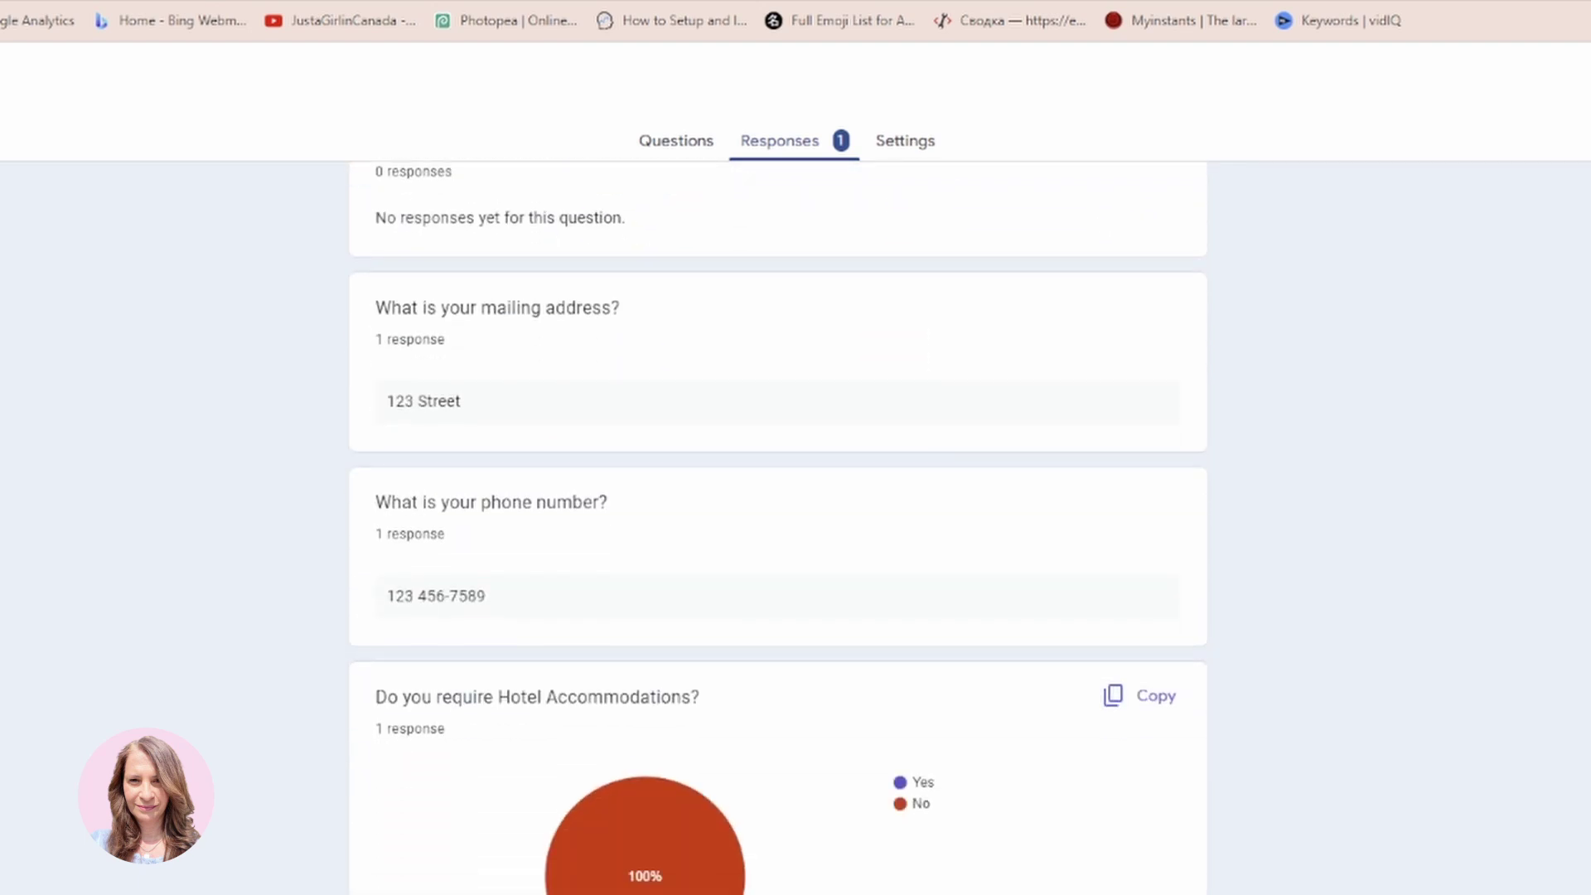
scroll(779, 528, "up", 15)
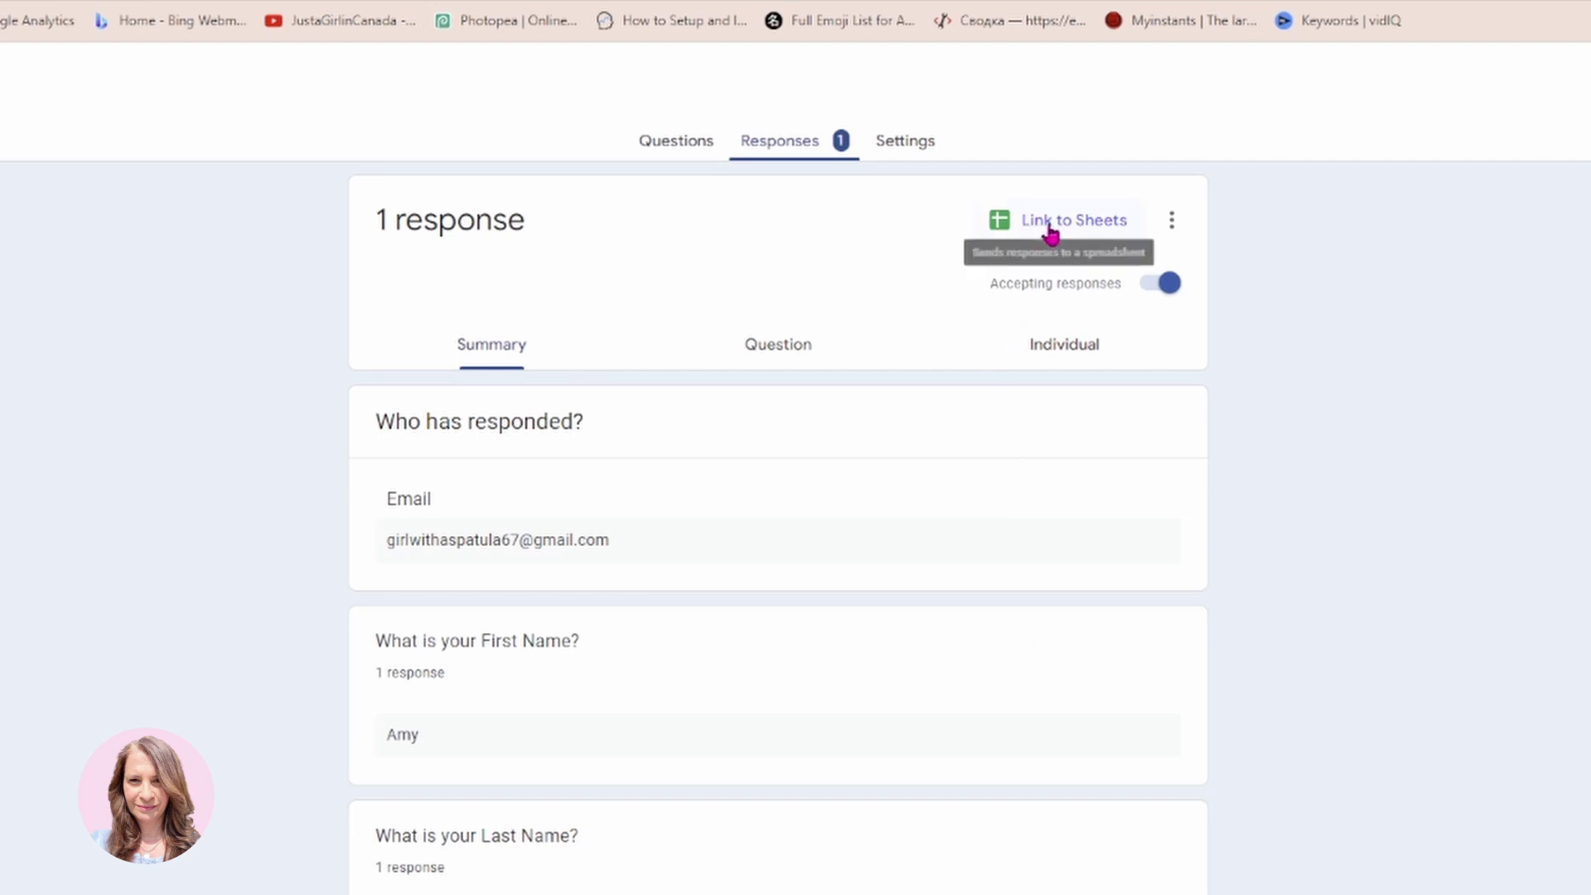
left_click(1173, 225)
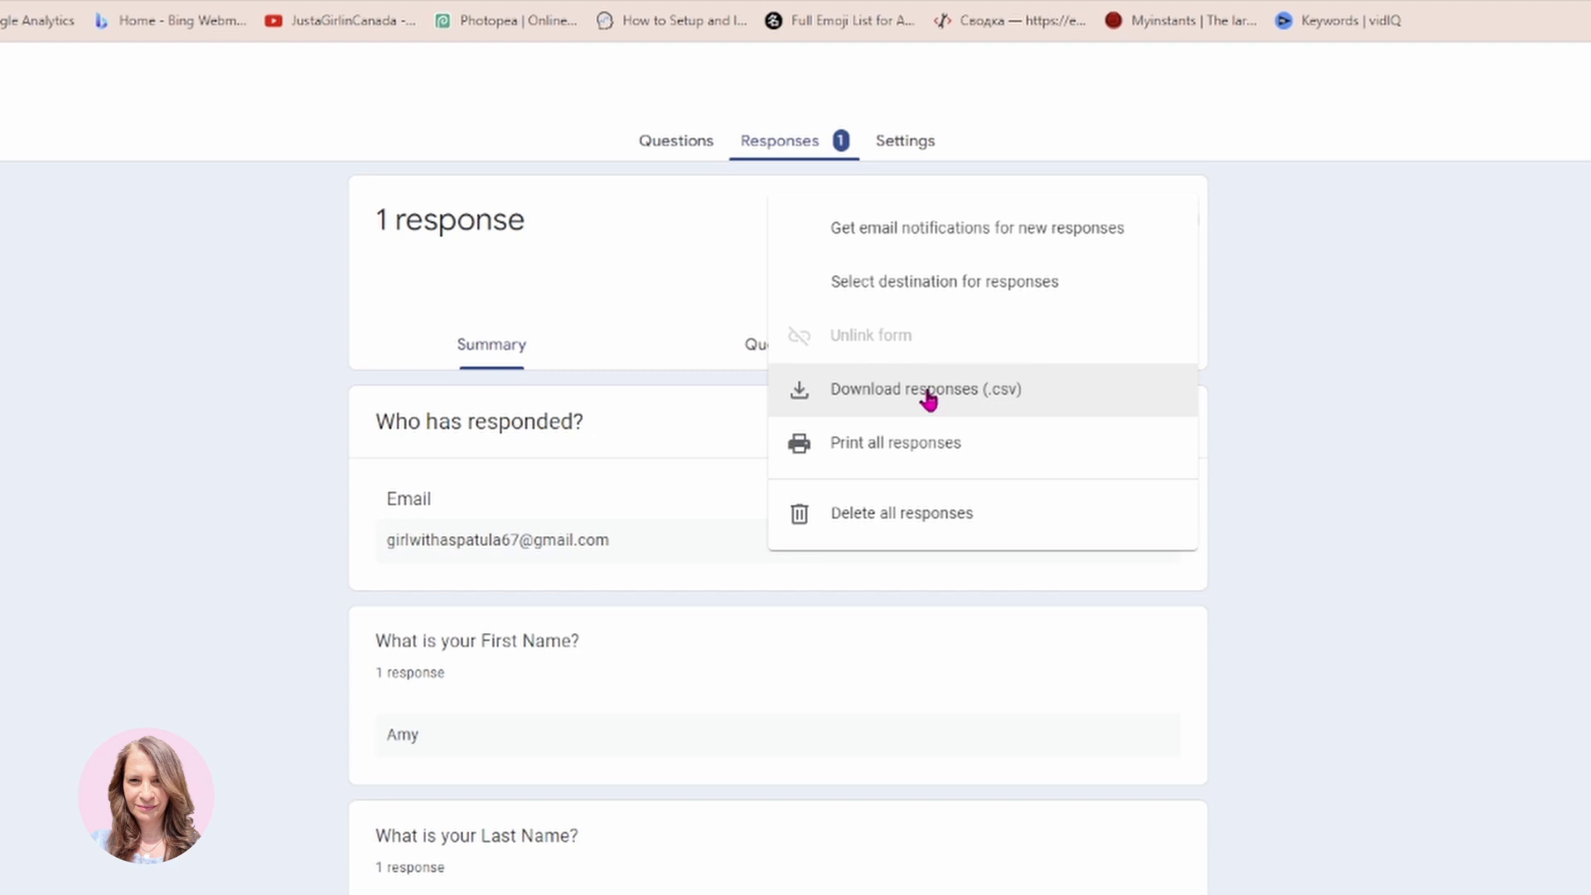
Link the responses to a new spreadsheet, Wedding Invitation Responses (Responses).
left_click(710, 230)
left_click(1041, 221)
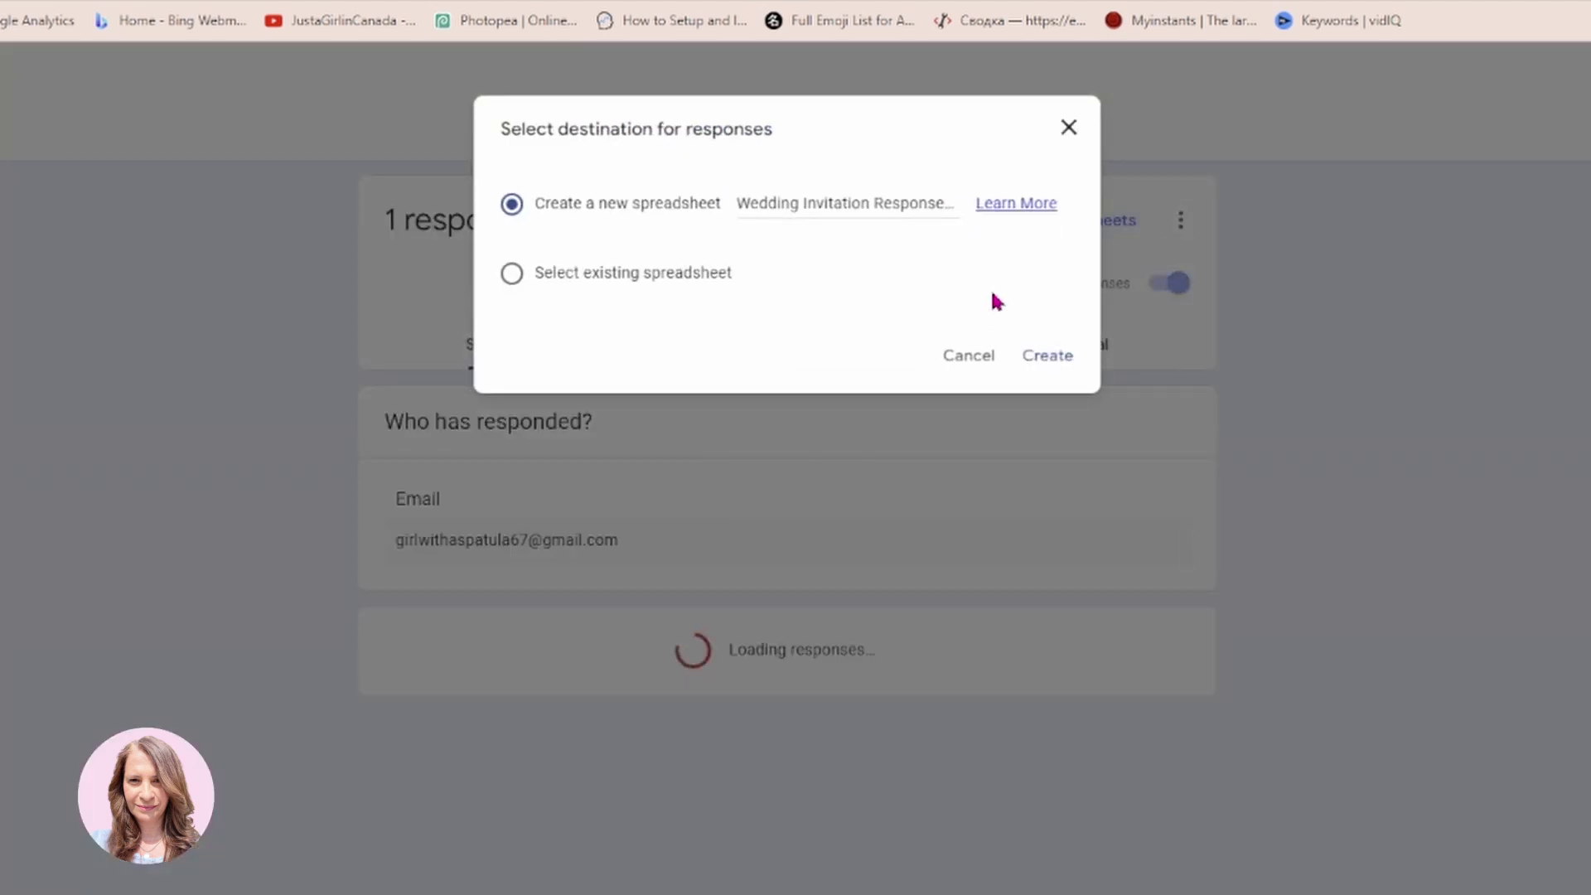
left_click(1046, 356)
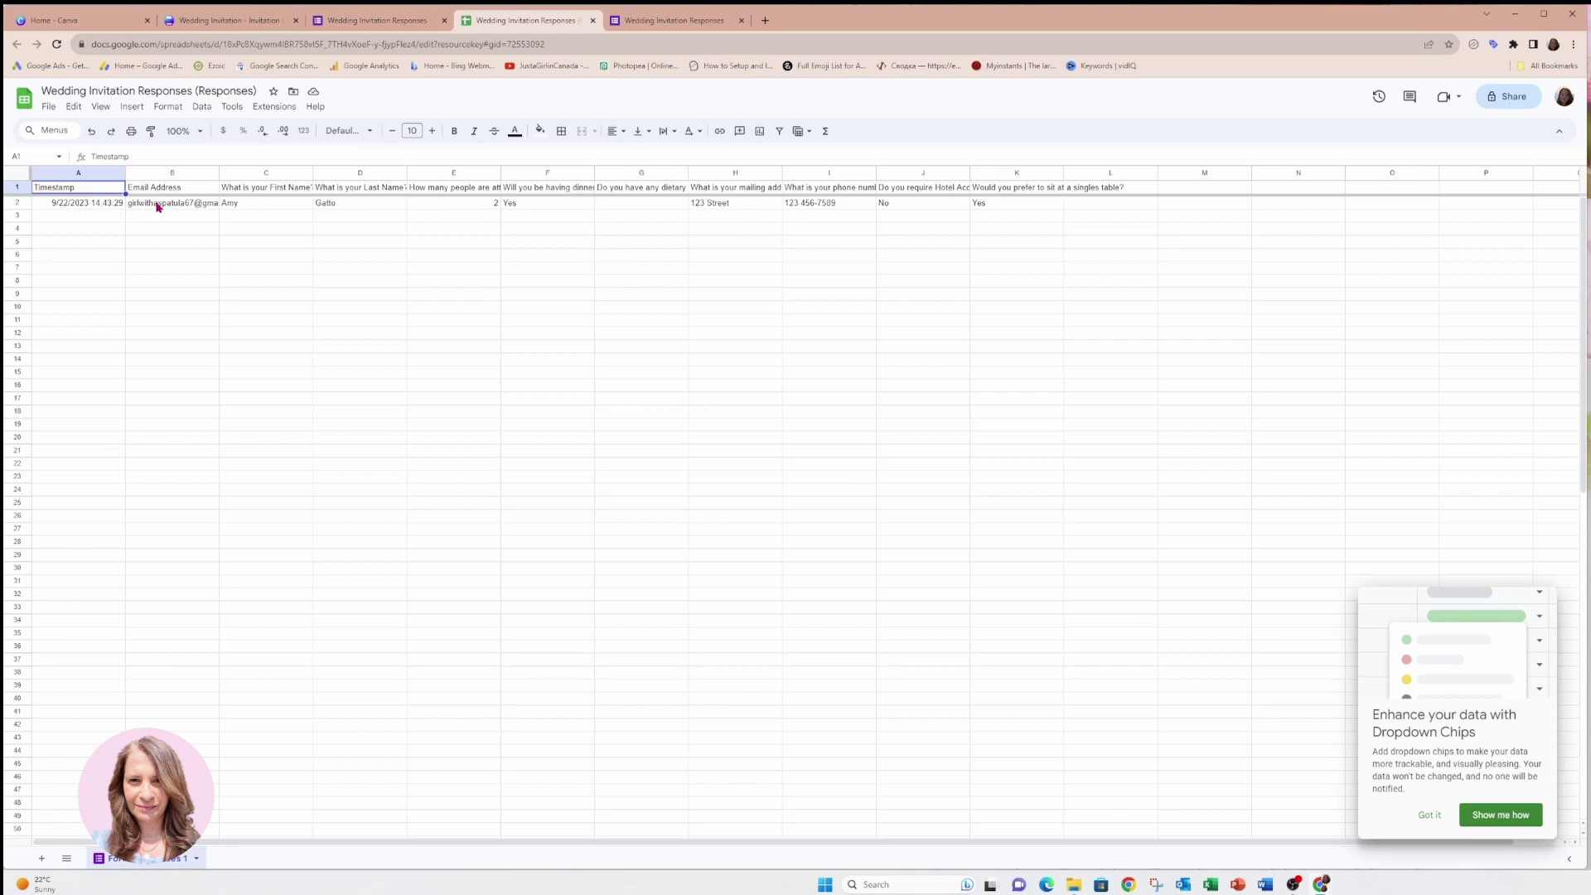
Check the test response in row 2 of the sheet and return to the form editor.
mouse_move(166, 205)
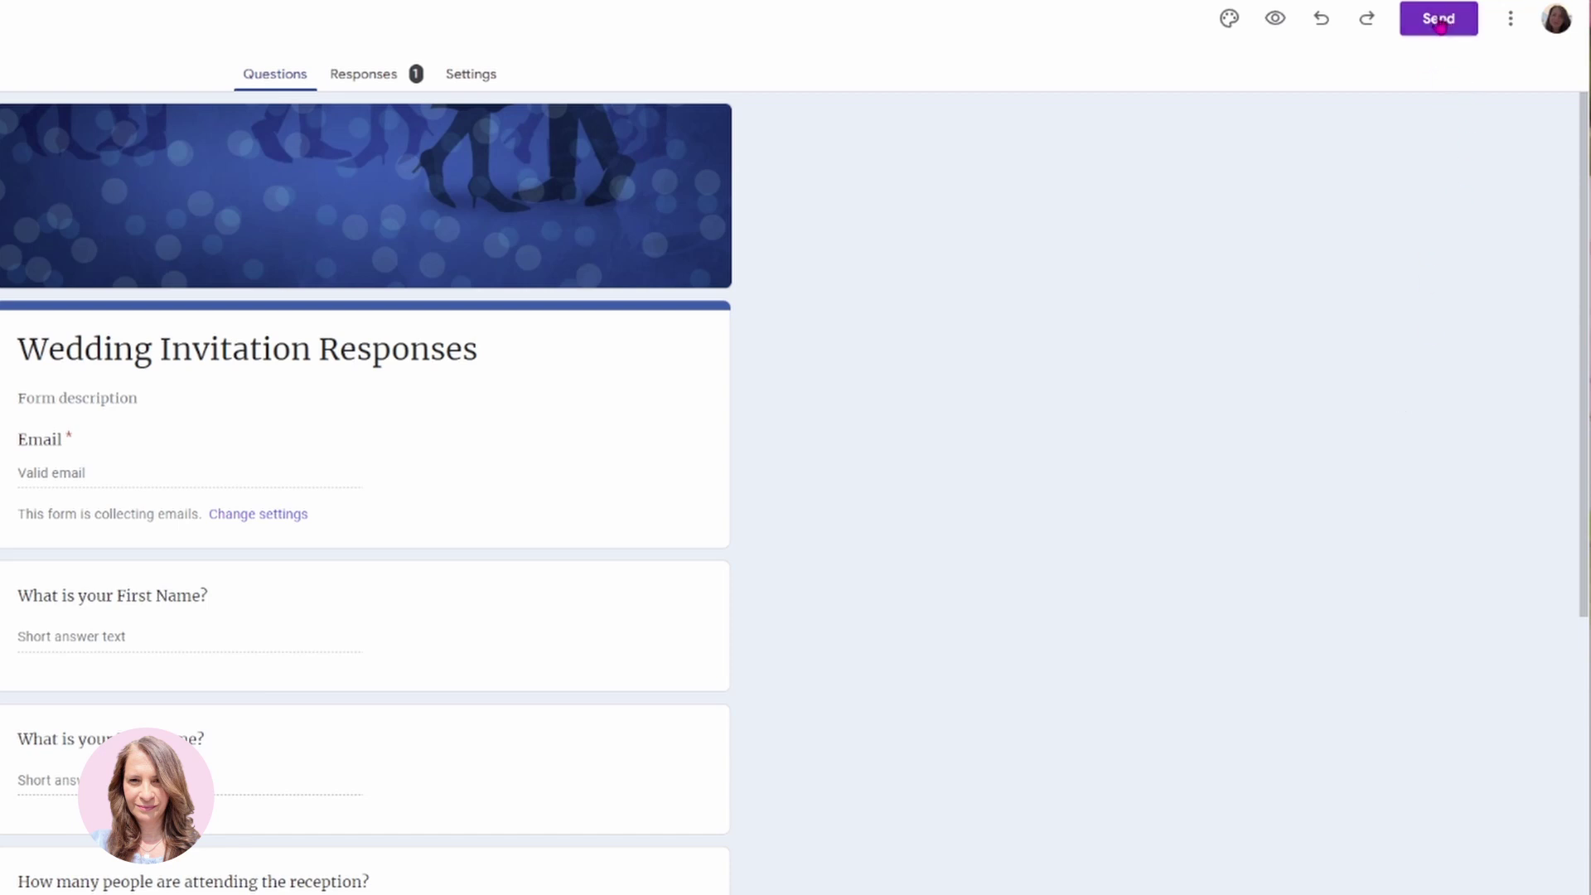
left_click(1511, 25)
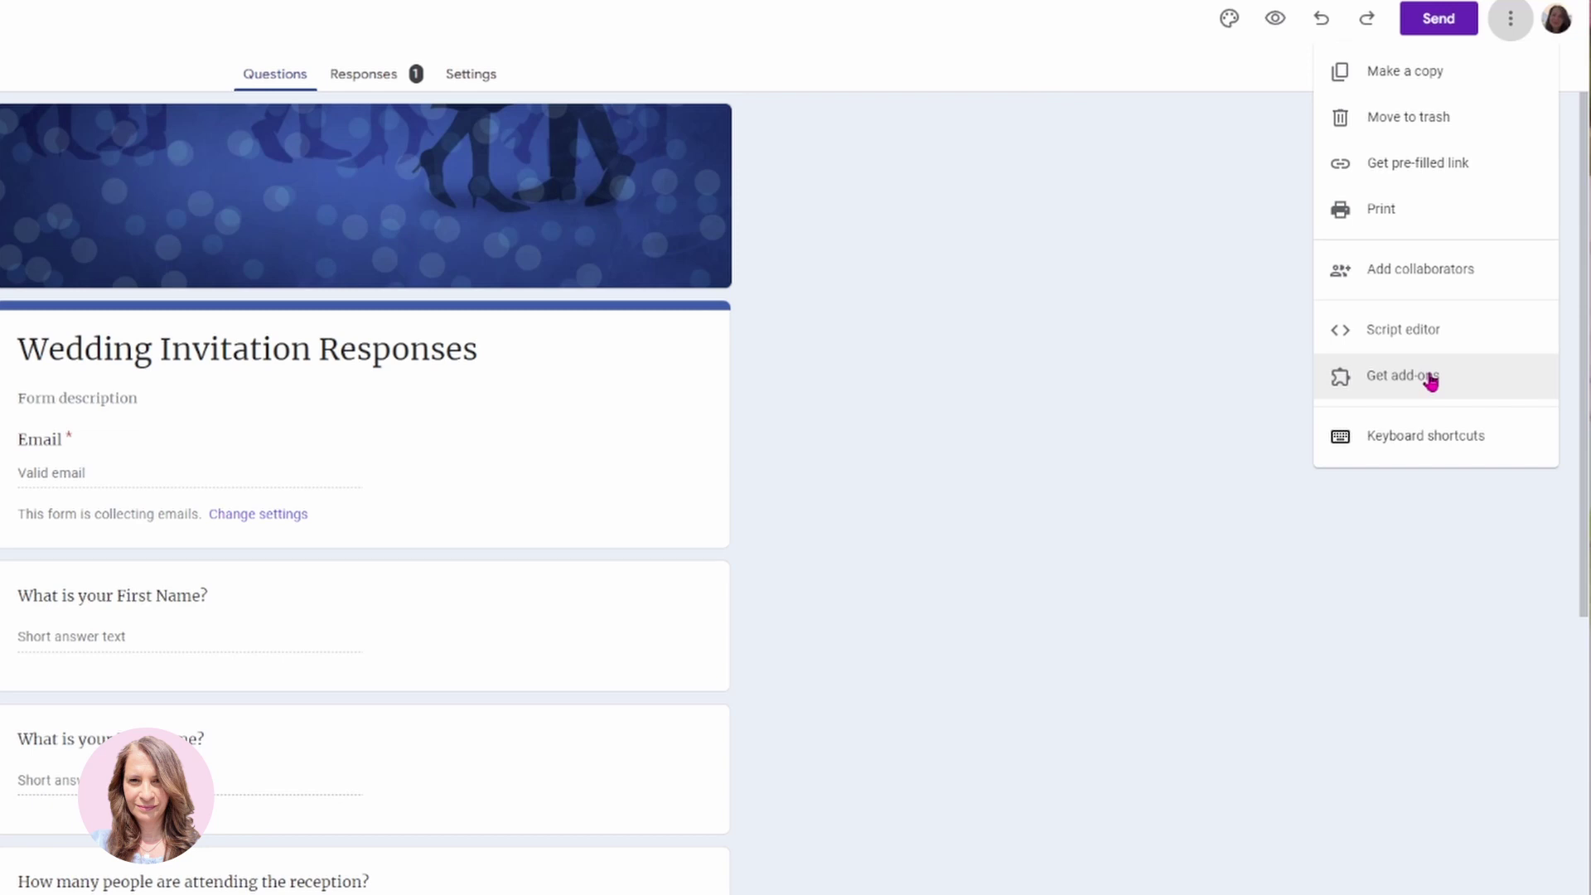
left_click(1444, 27)
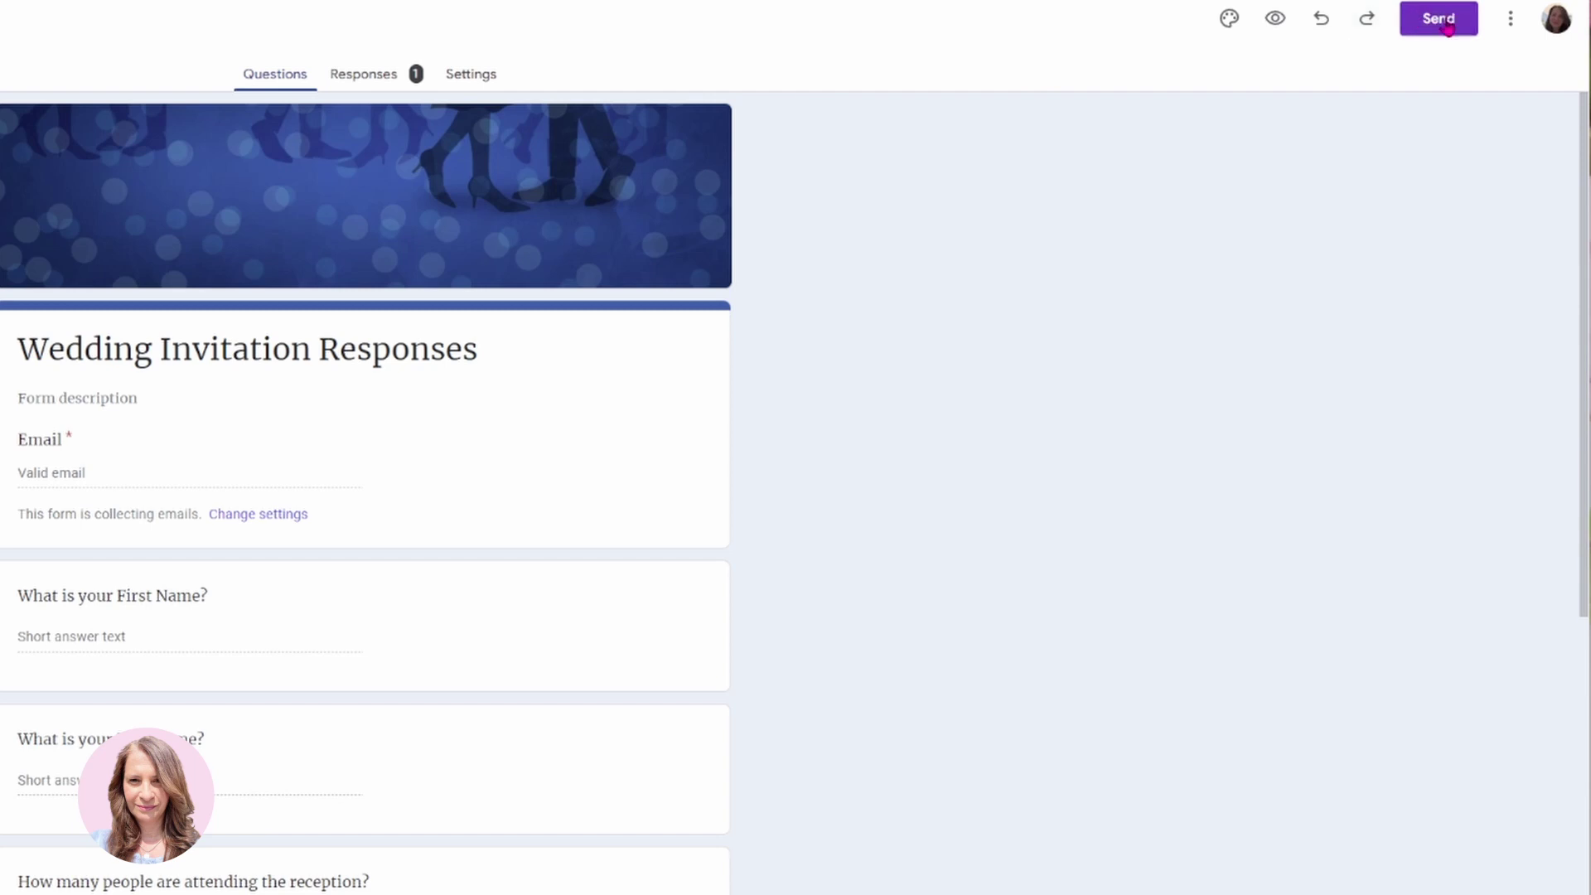
Copy the form's shortened link from the Send dialog with Shorten URL ticked.
left_click(1448, 25)
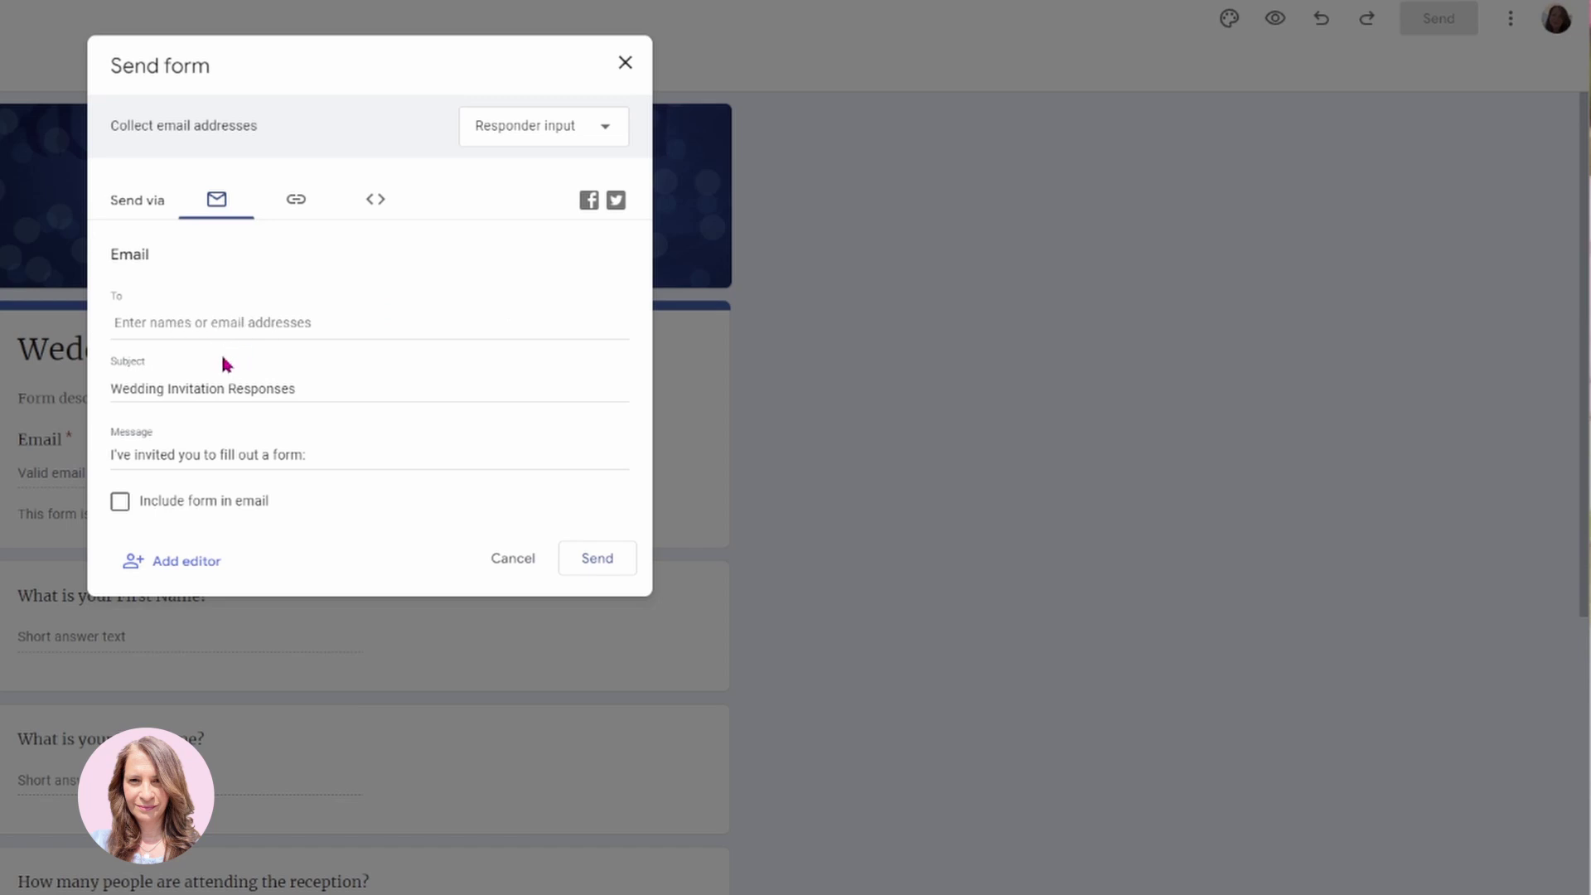
left_click(302, 209)
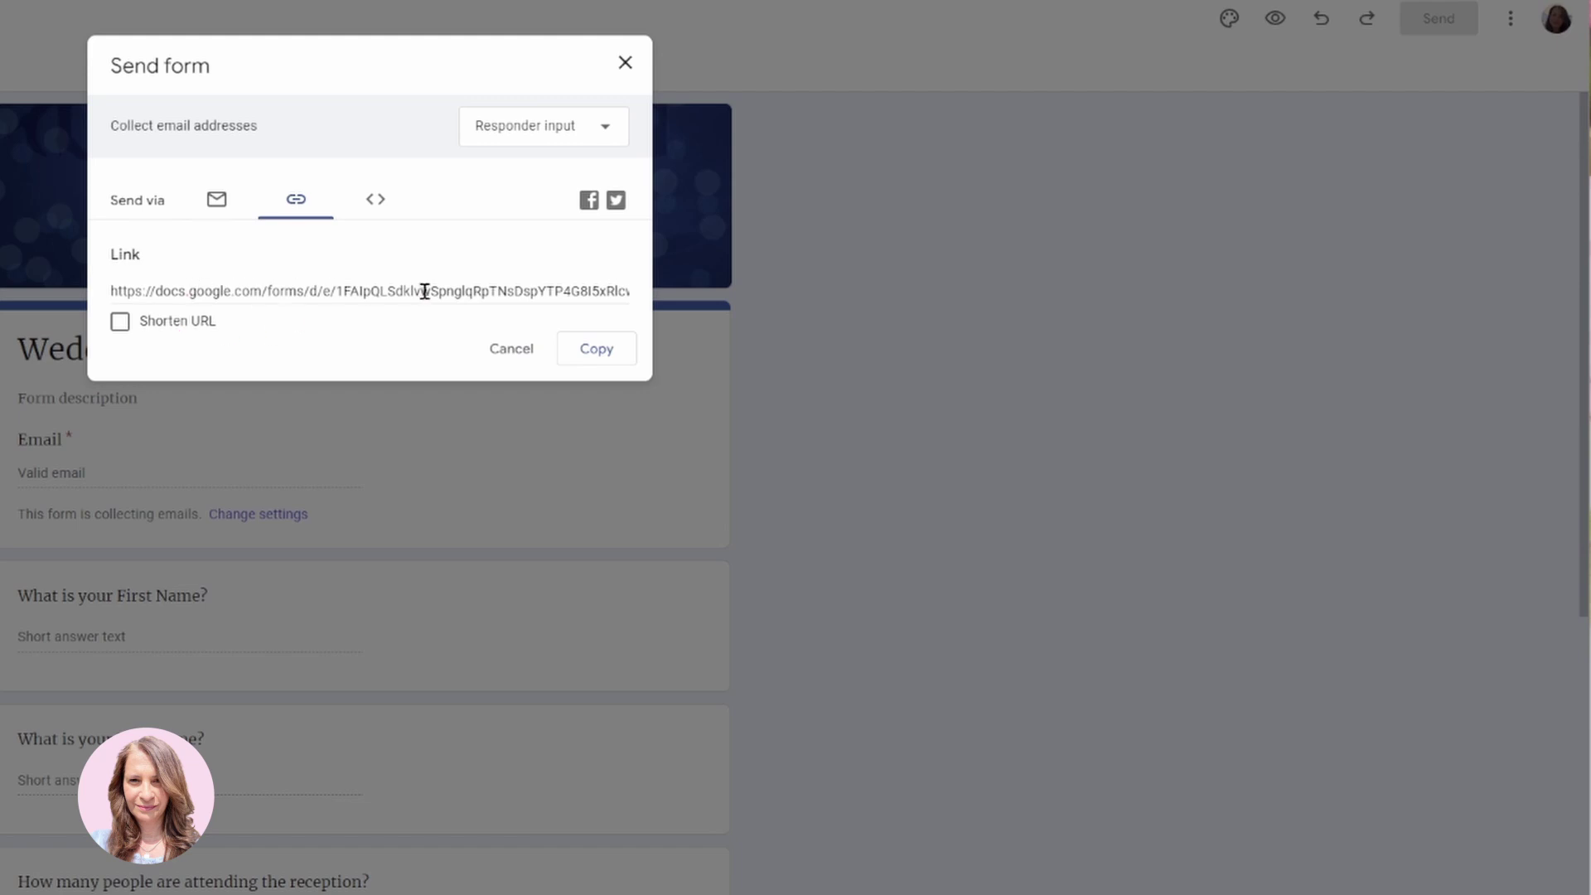
left_click(121, 324)
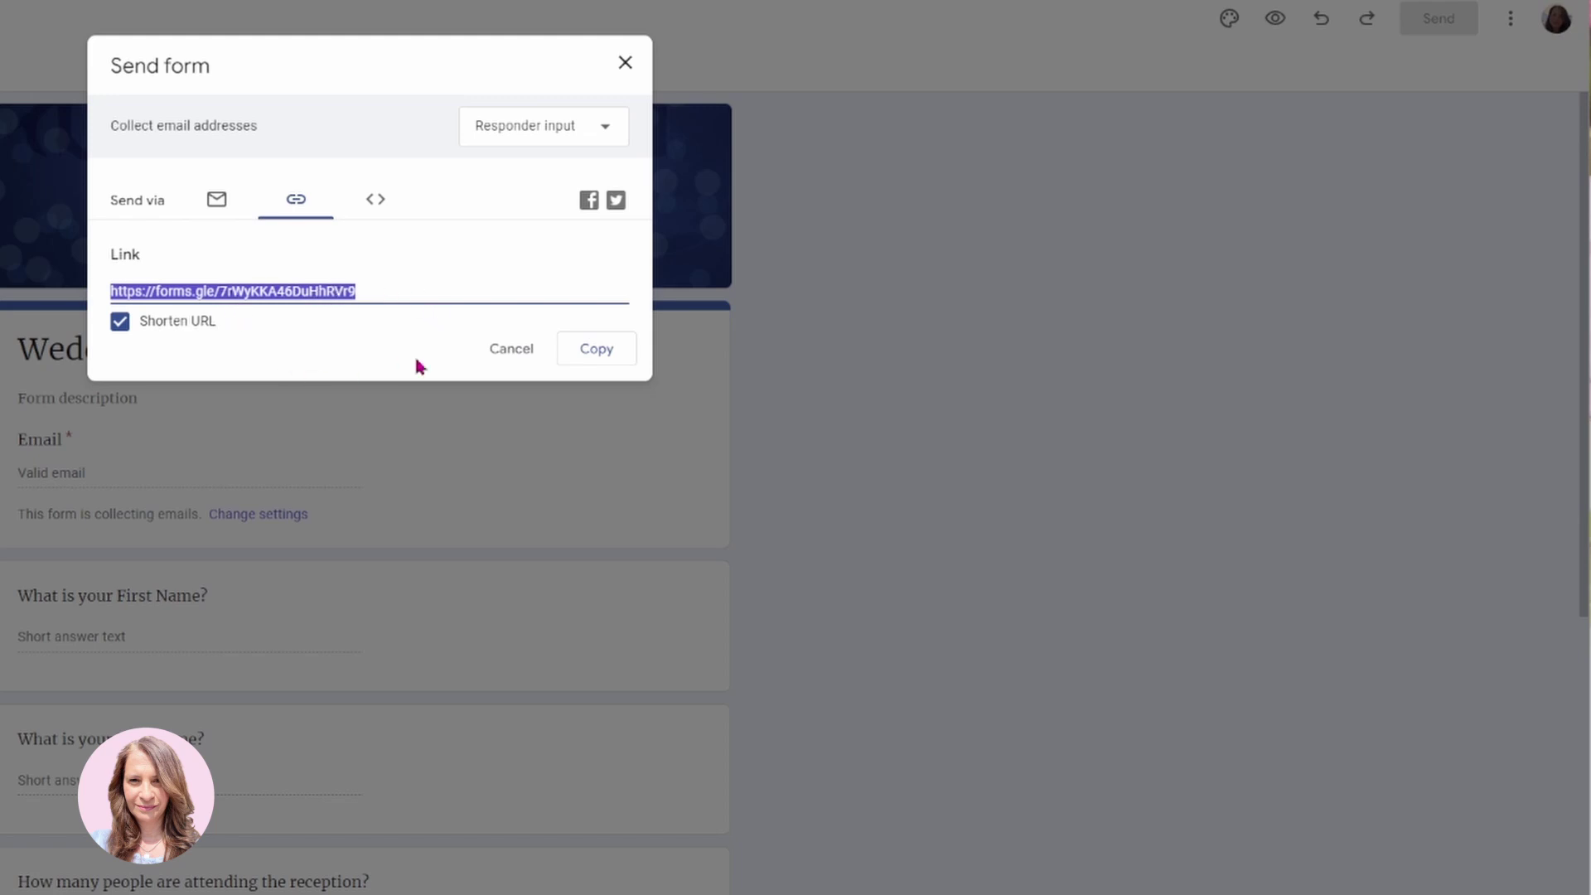
left_click(607, 352)
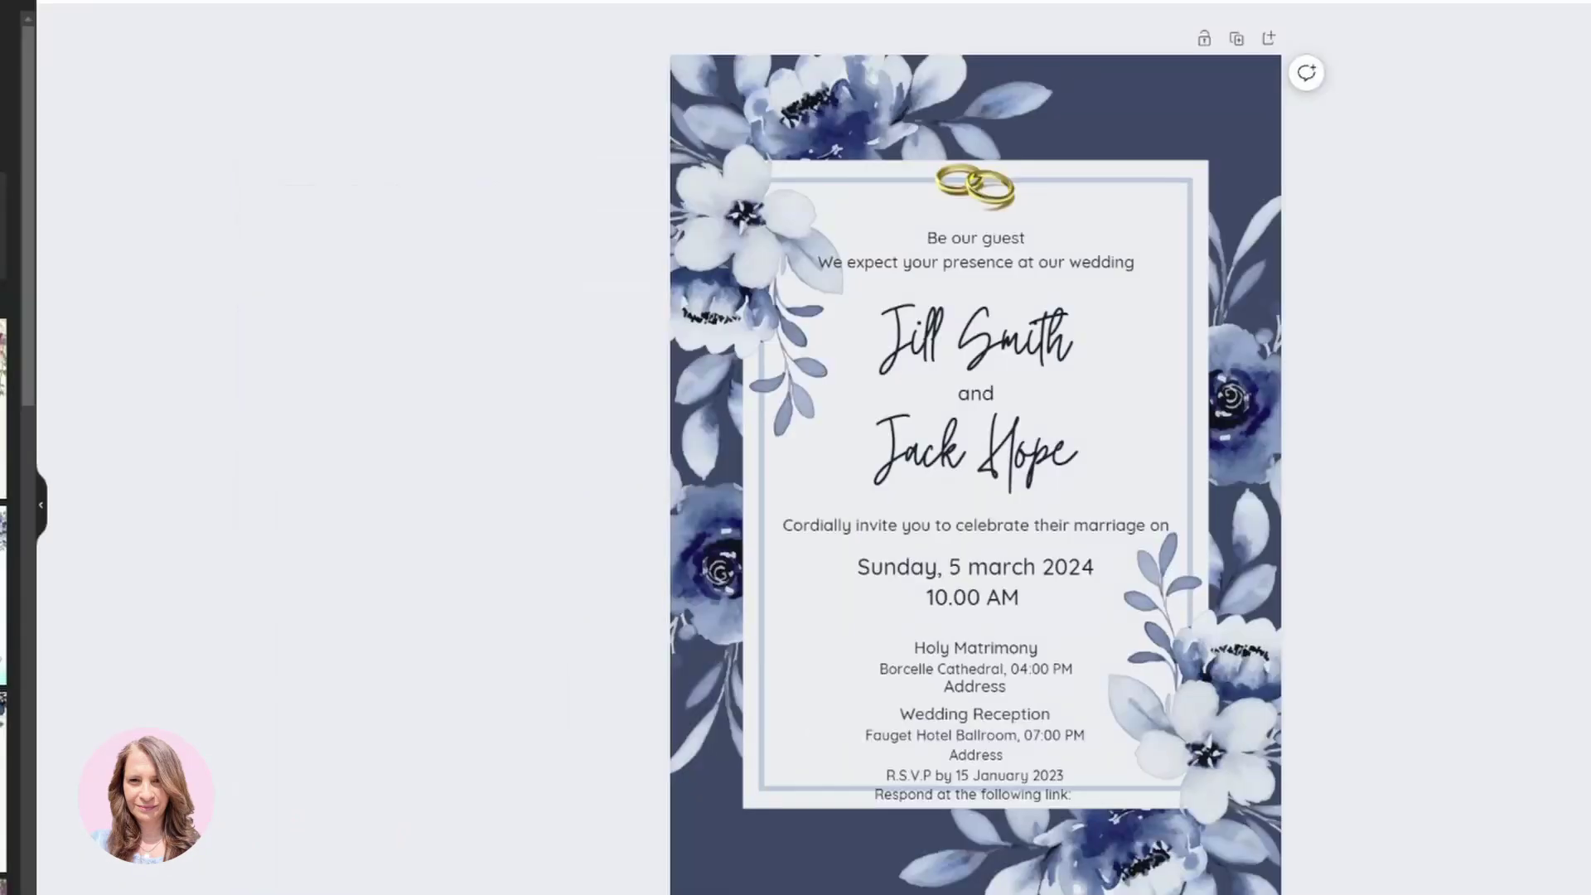
Paste the short form link at the end of the RSVP text.
left_click(1071, 797)
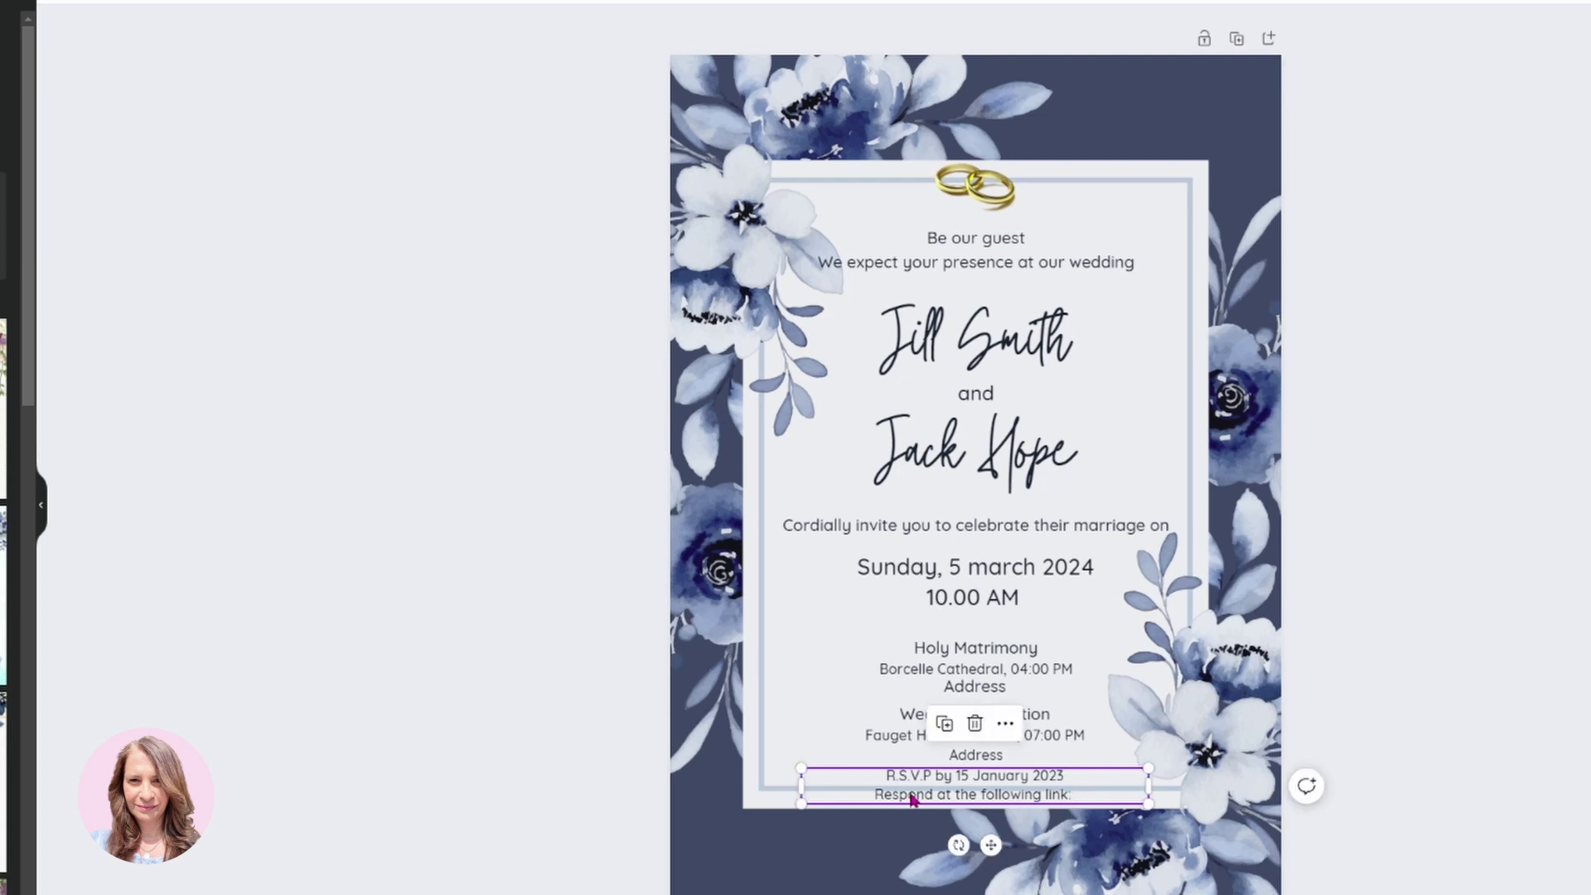
left_click(1079, 799)
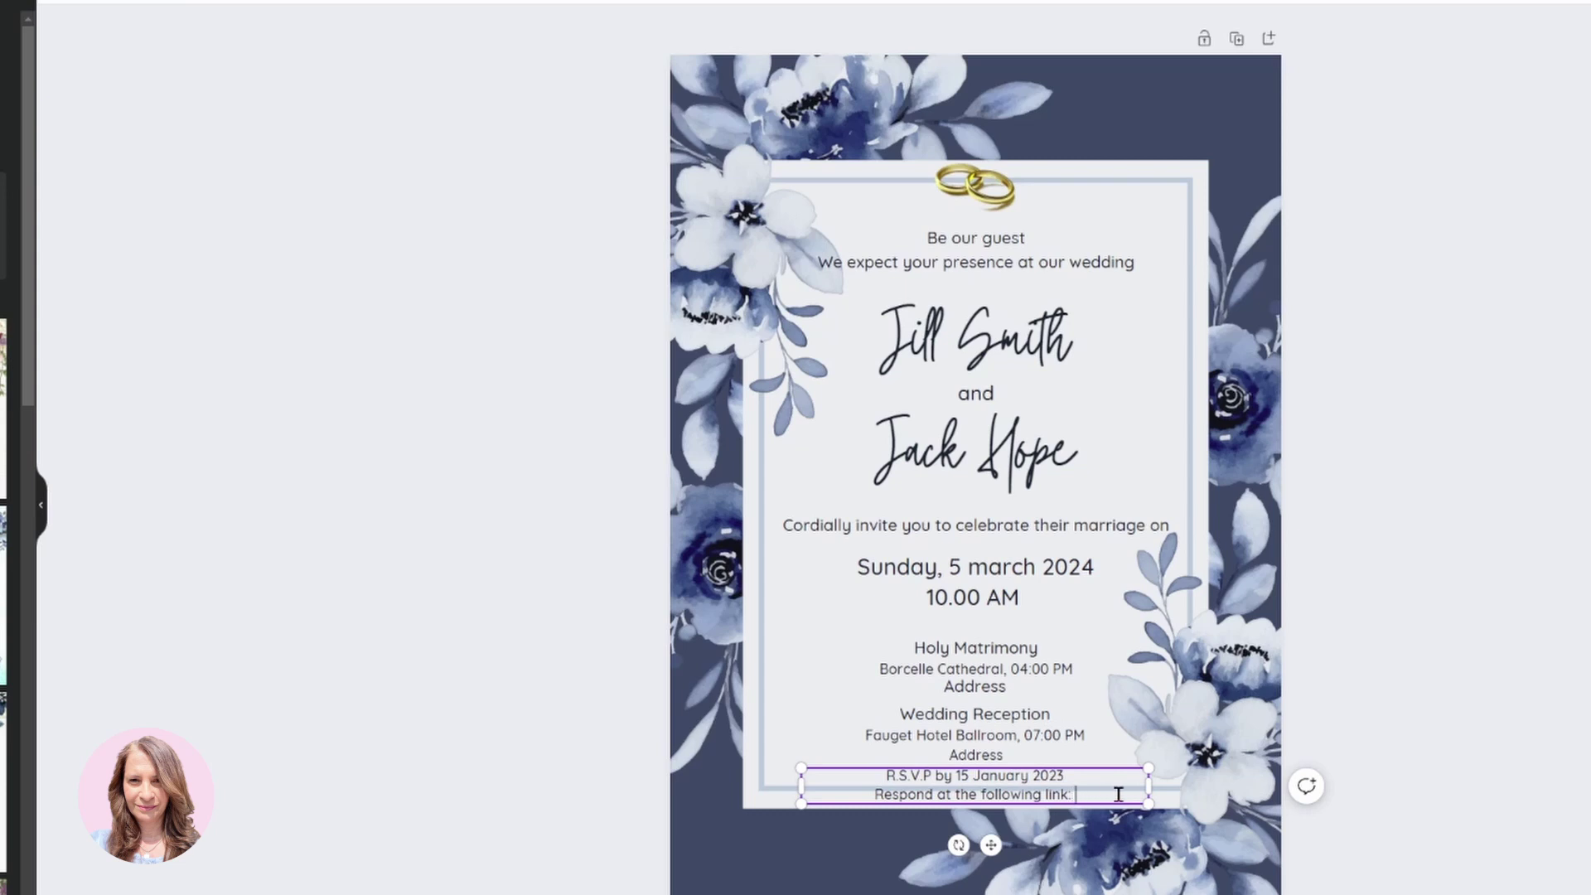
key("ctrl+v")
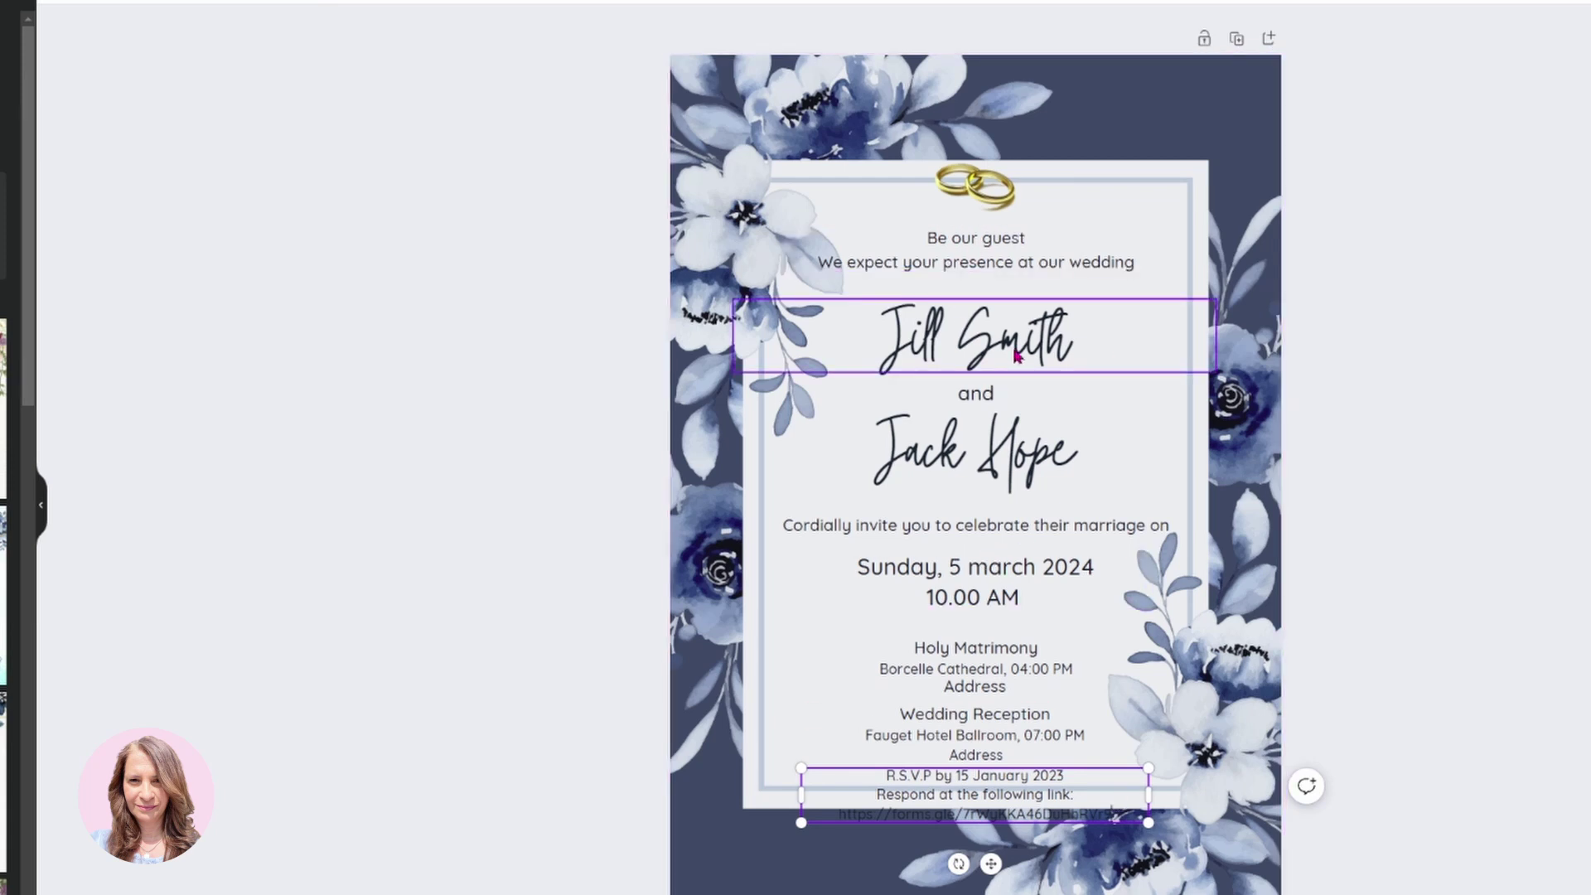
left_click(1405, 369)
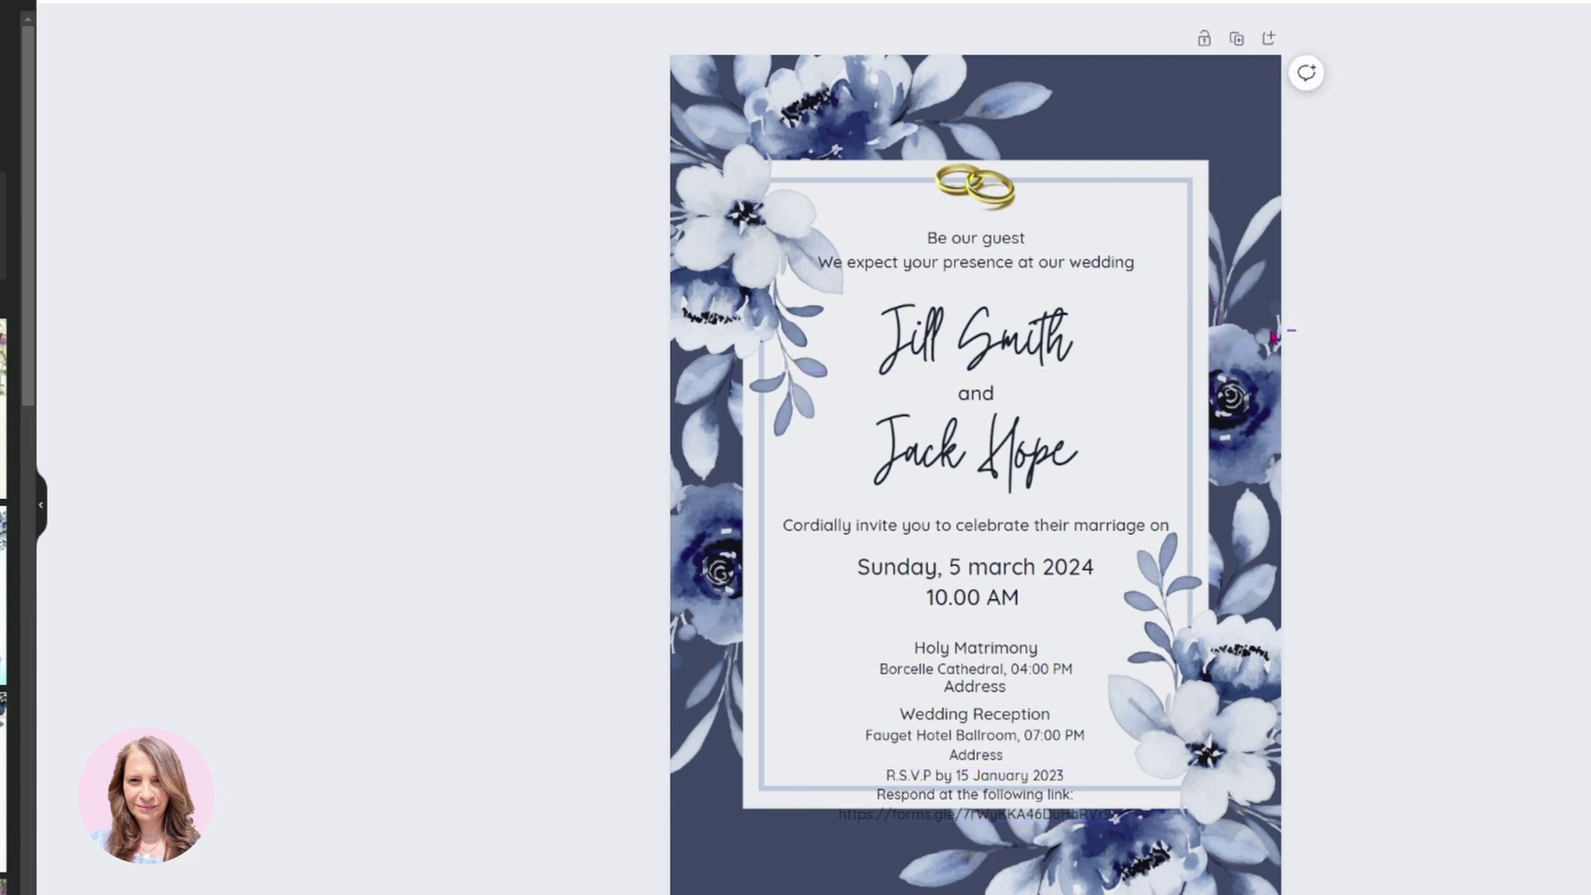
Shift all of the invitation's text boxes up slightly on the card.
left_click_drag(1296, 329, 822, 812)
left_click_drag(905, 769, 898, 728)
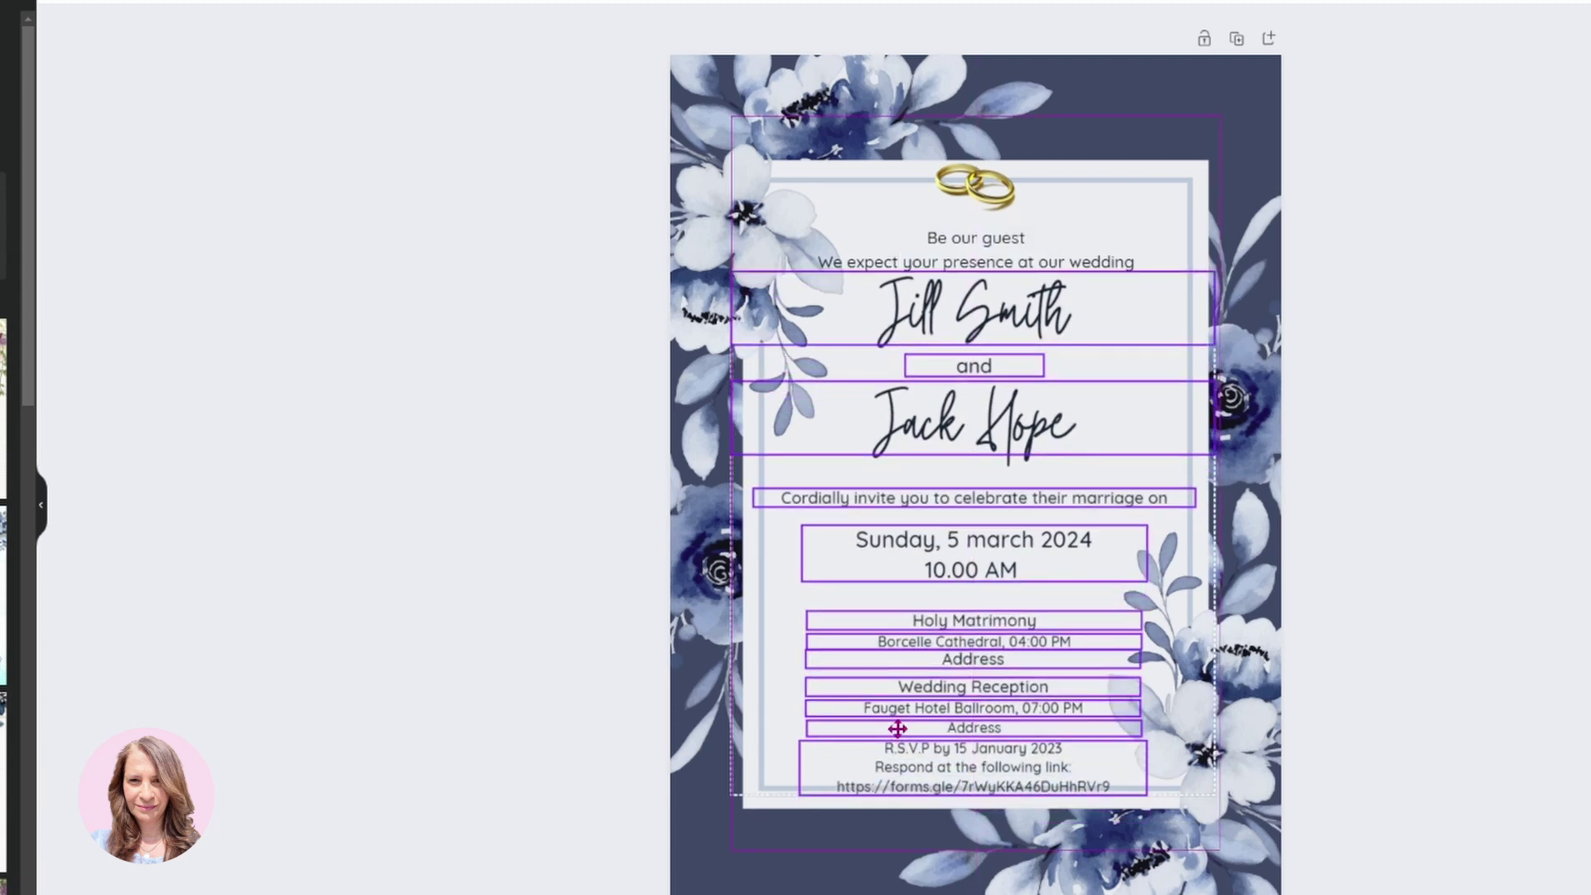
left_click(1447, 537)
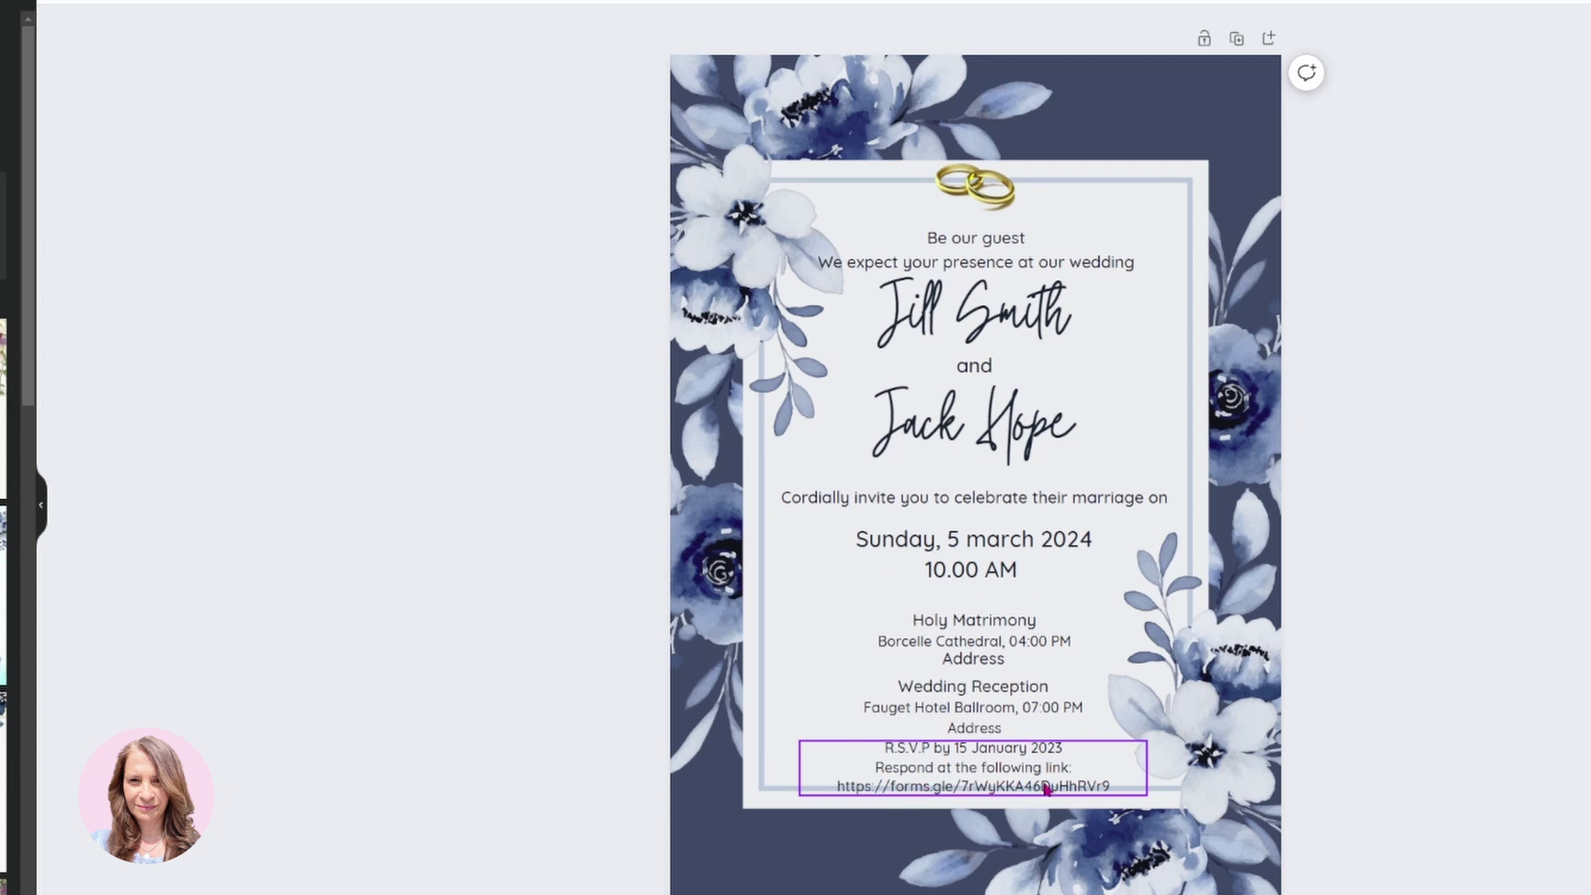
Add a colon after 'link' in the RSVP text.
left_click(1074, 775)
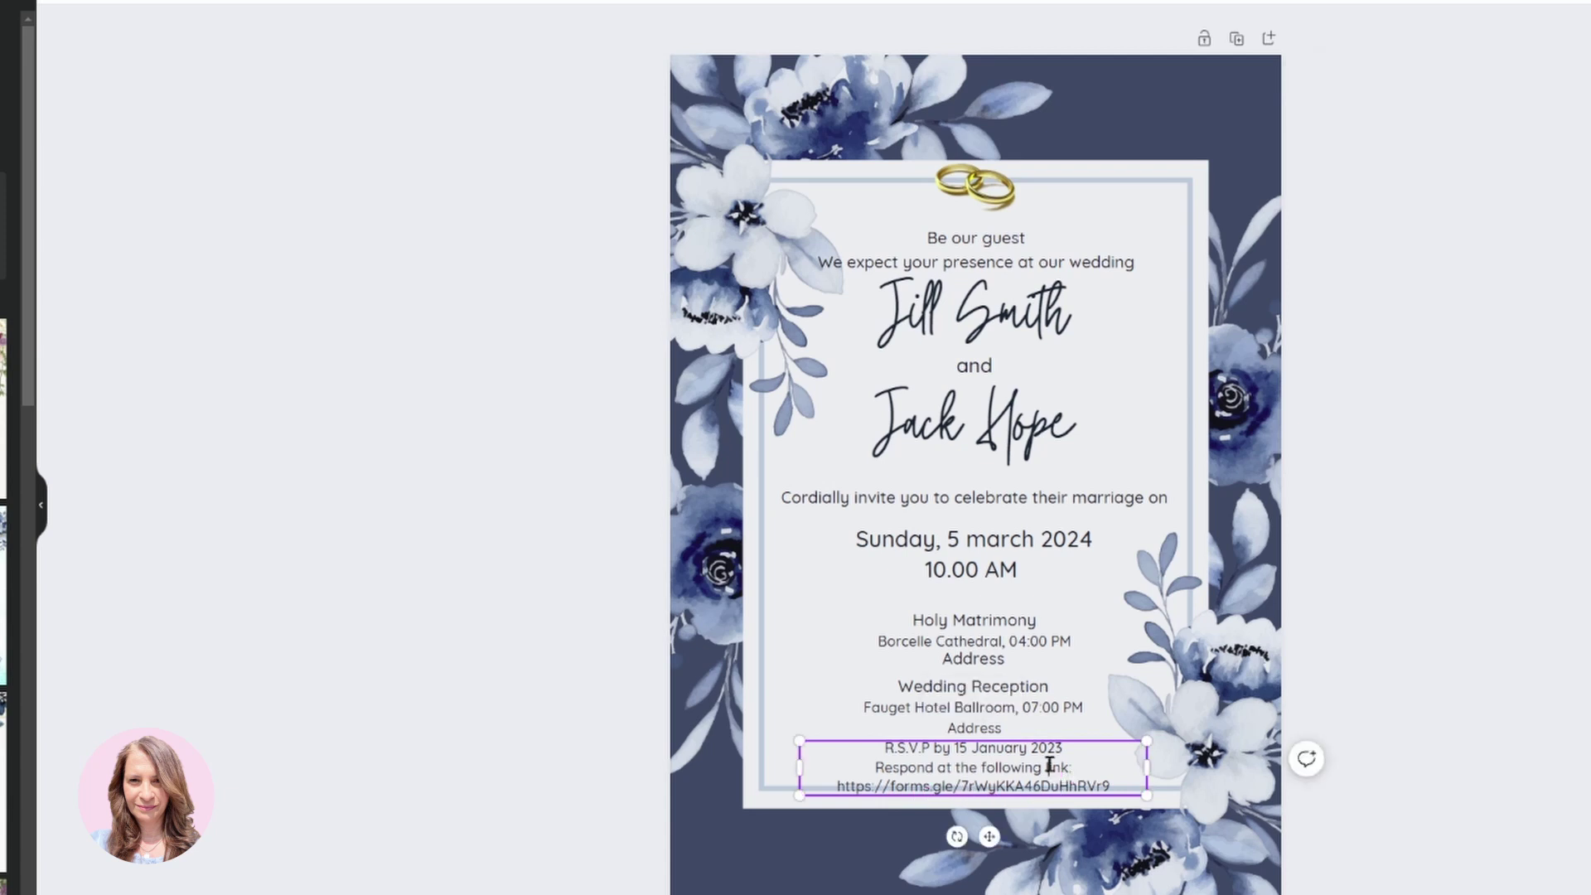
left_click(1077, 766)
type(":")
left_click(1396, 703)
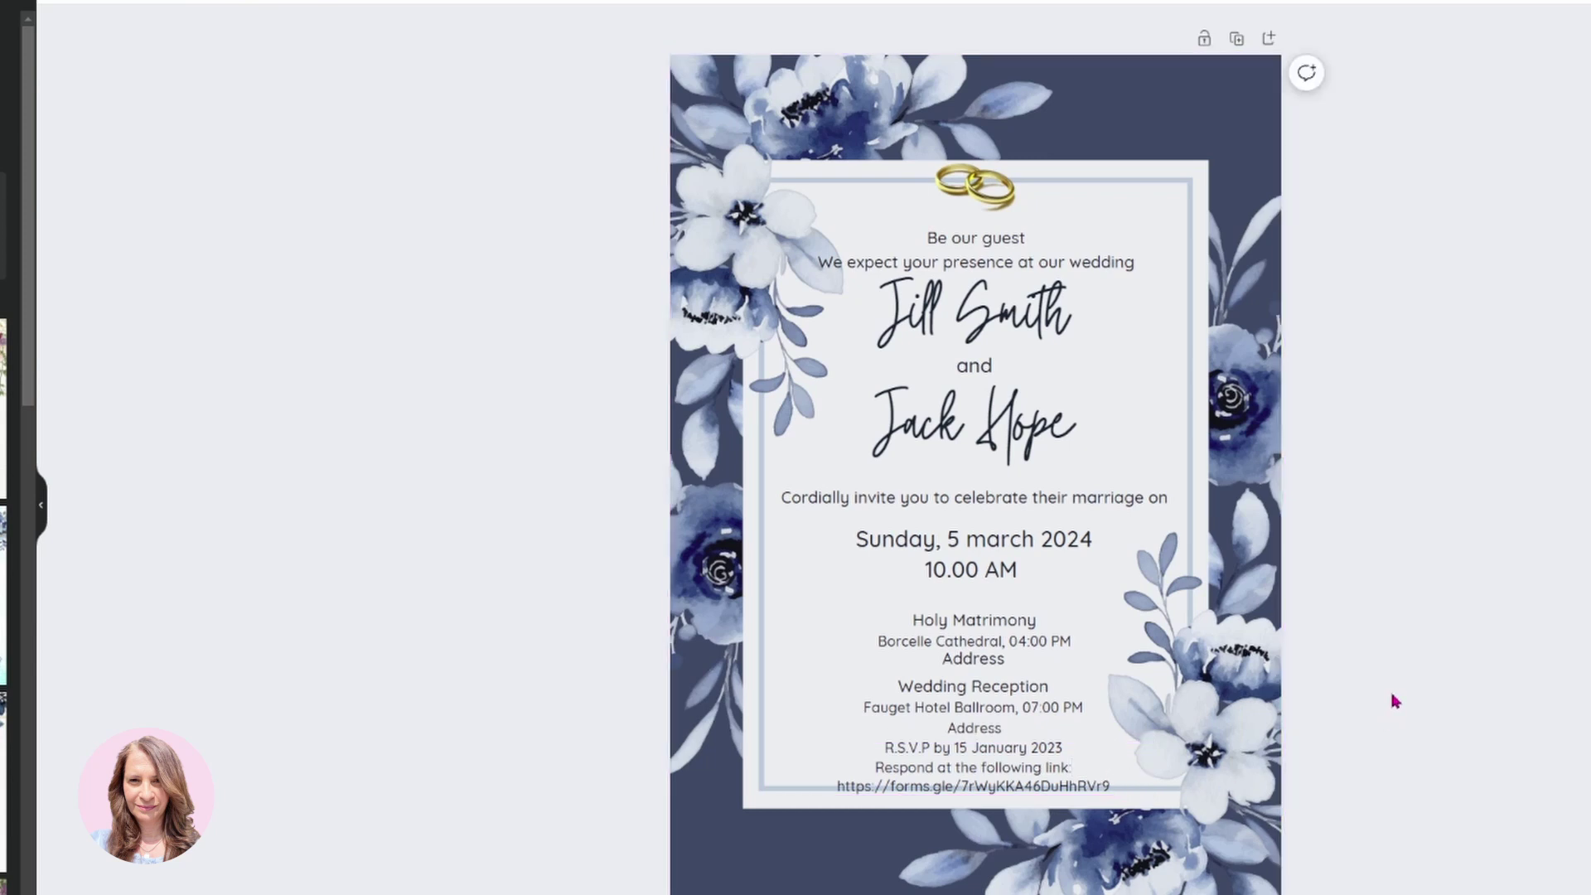
left_click(1070, 789)
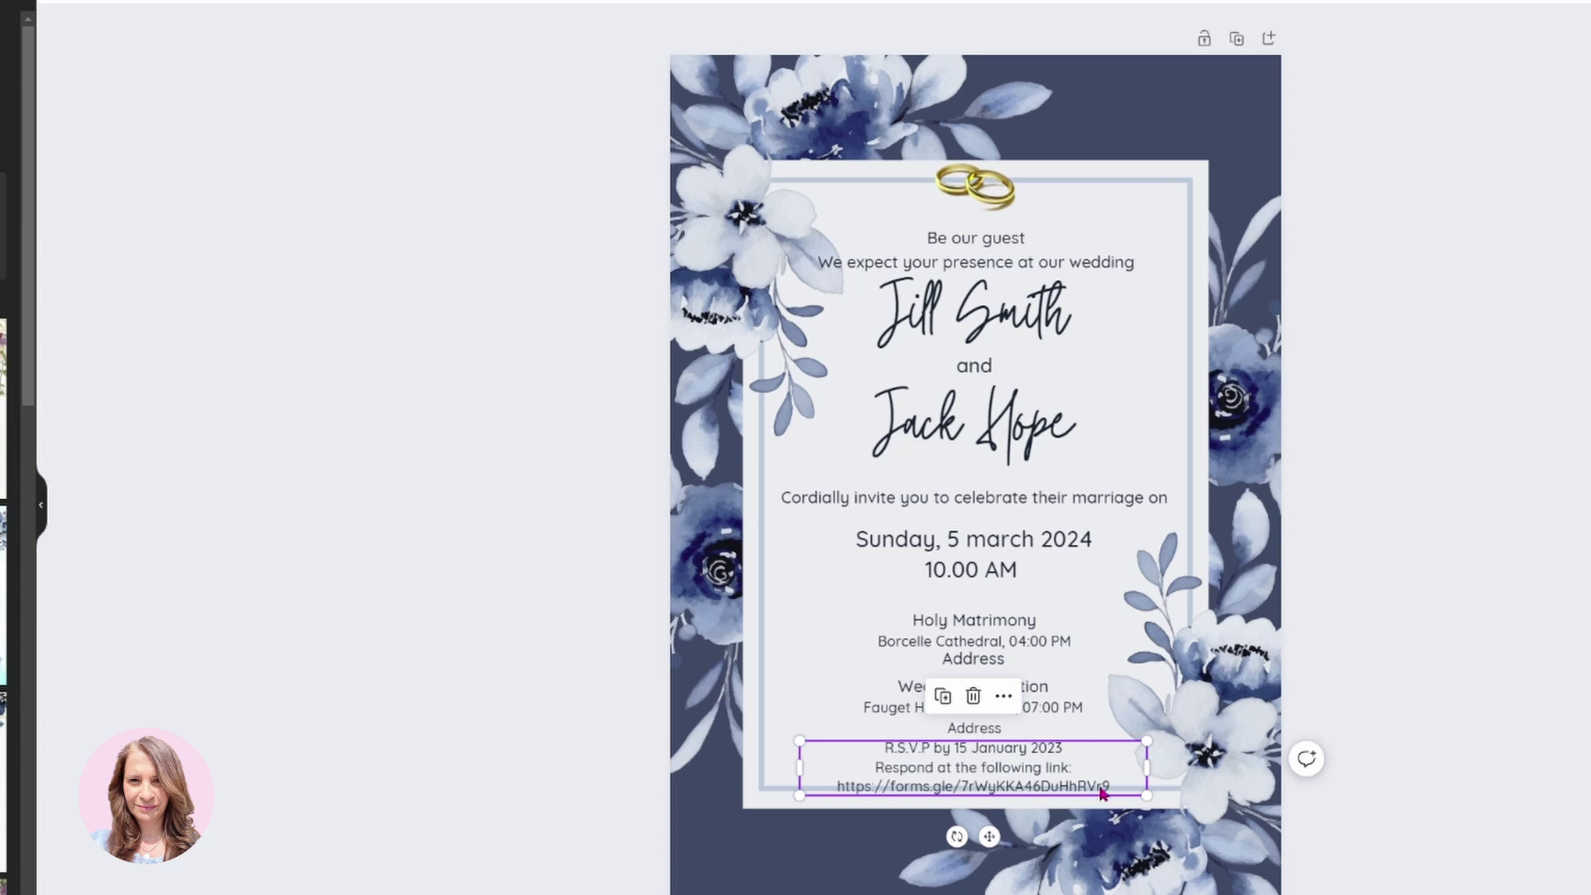
Hyperlink the forms.gle address in the RSVP text to the Google Form URL.
left_click_drag(1112, 786, 834, 783)
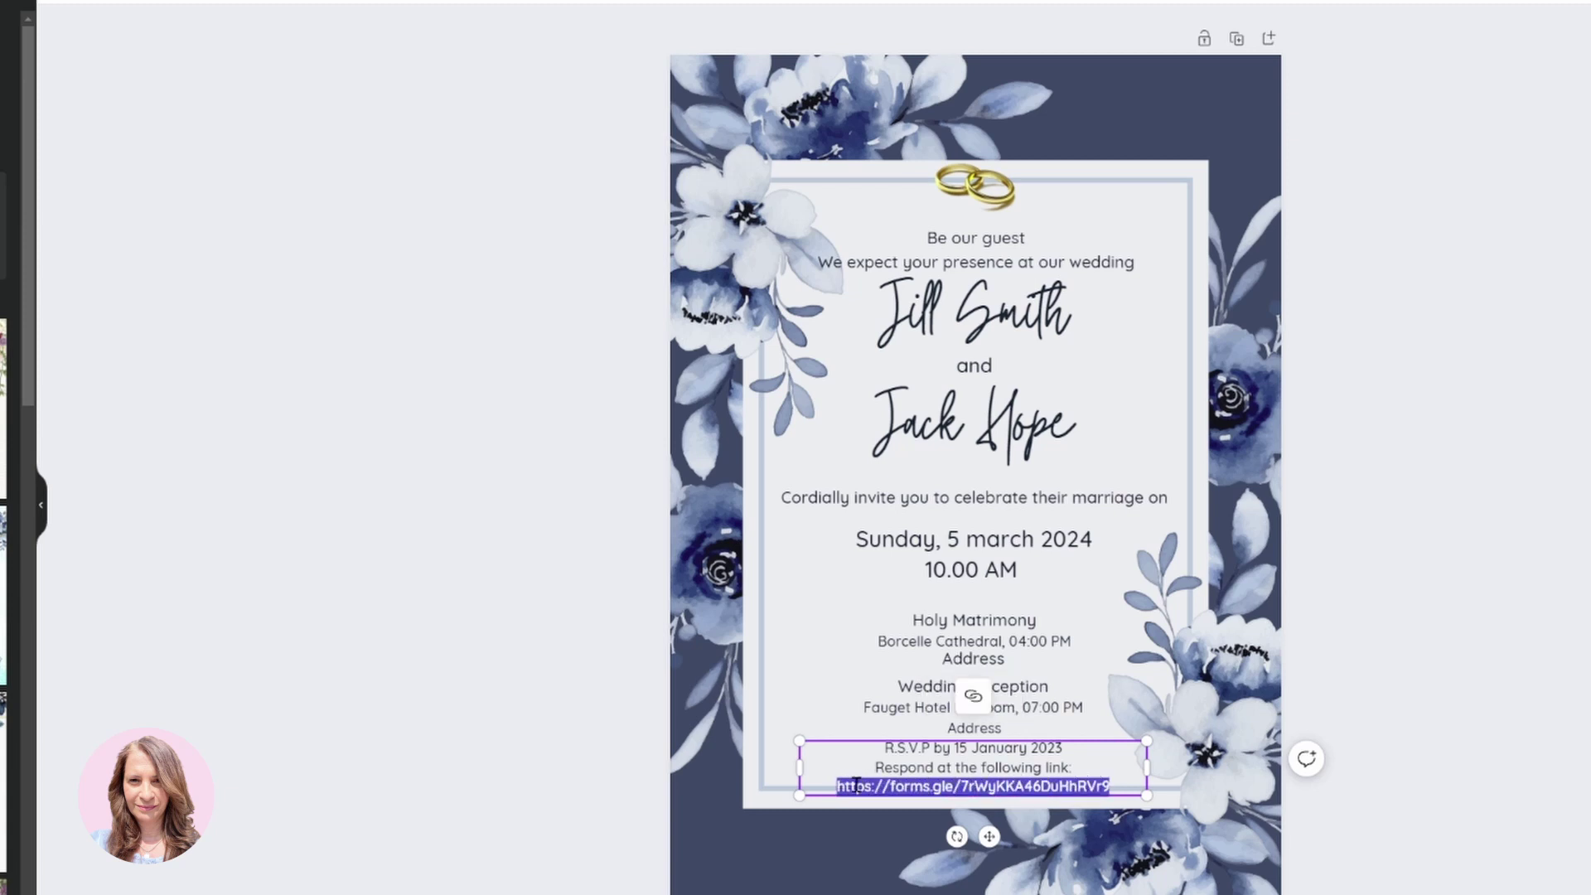
left_click(974, 700)
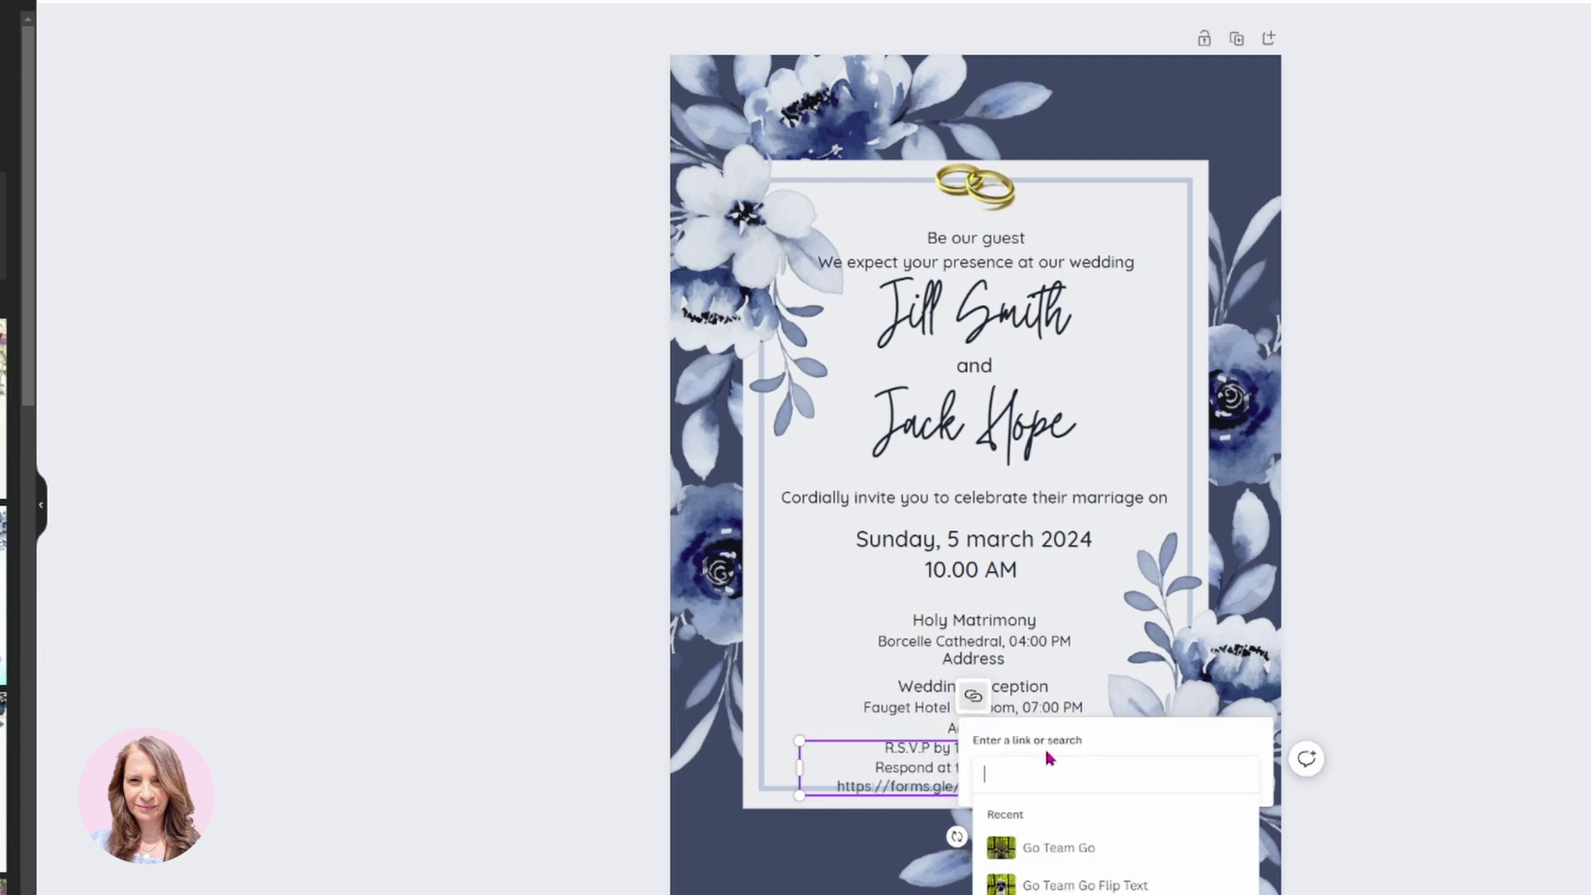
key("ctrl+v")
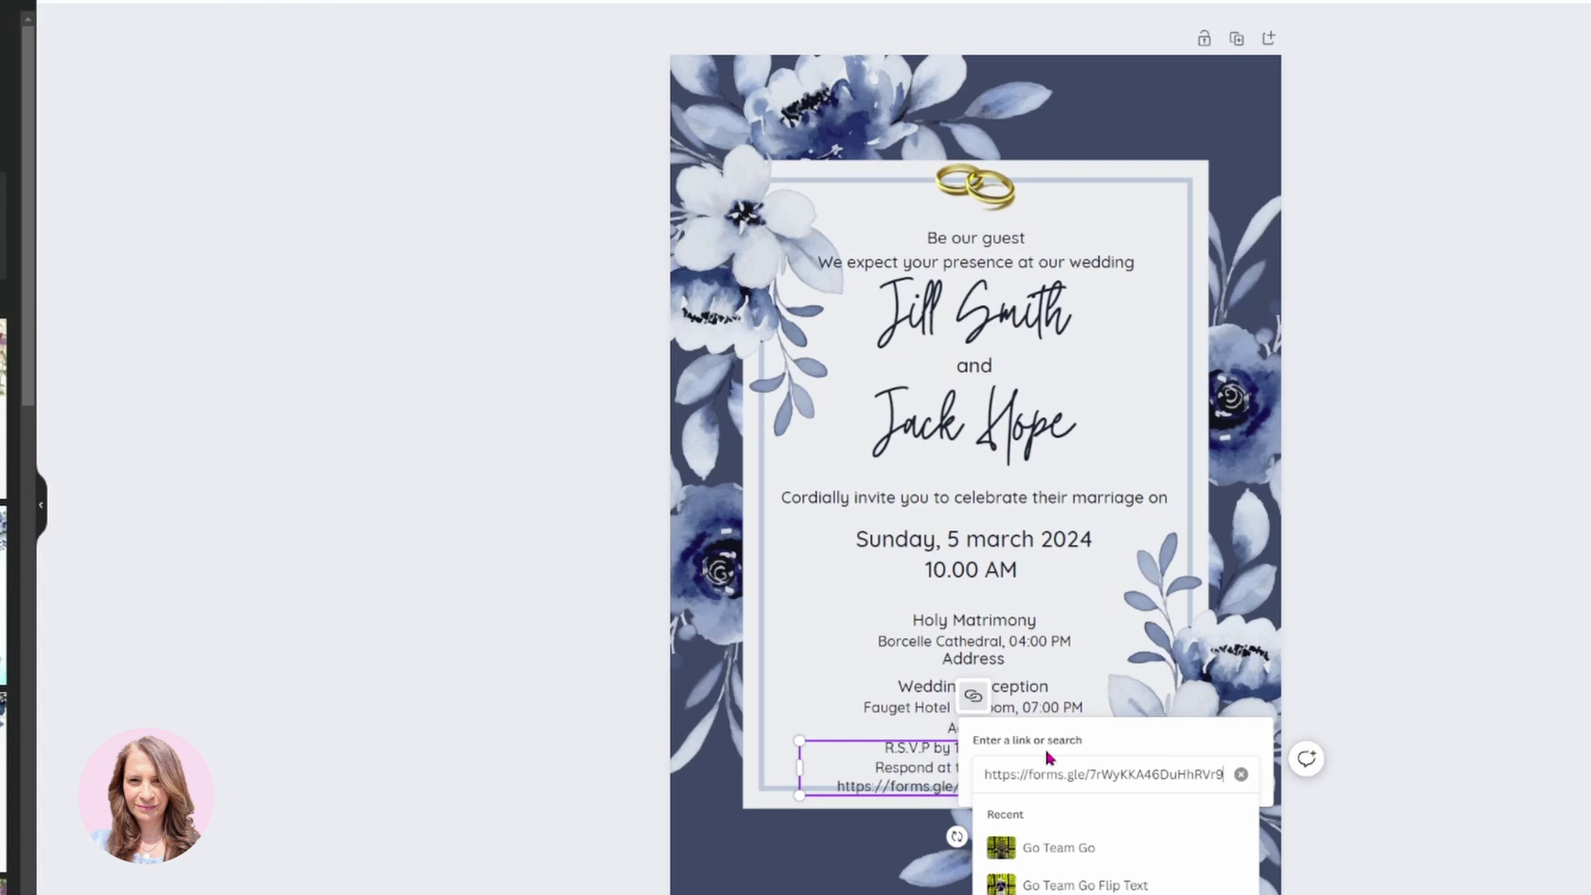
key("Return")
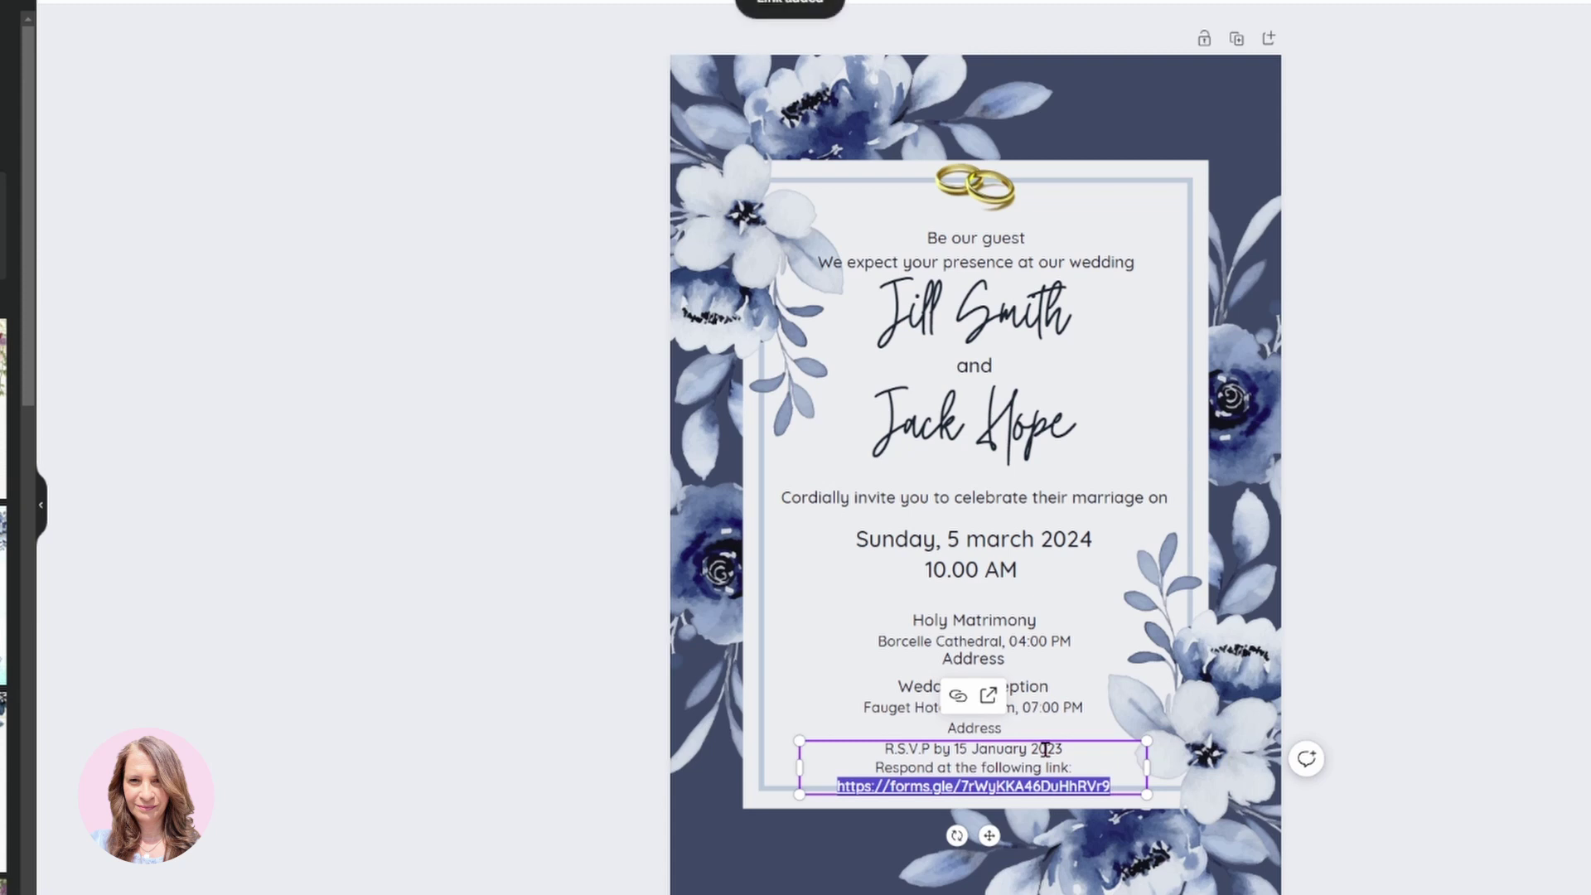
left_click(1399, 661)
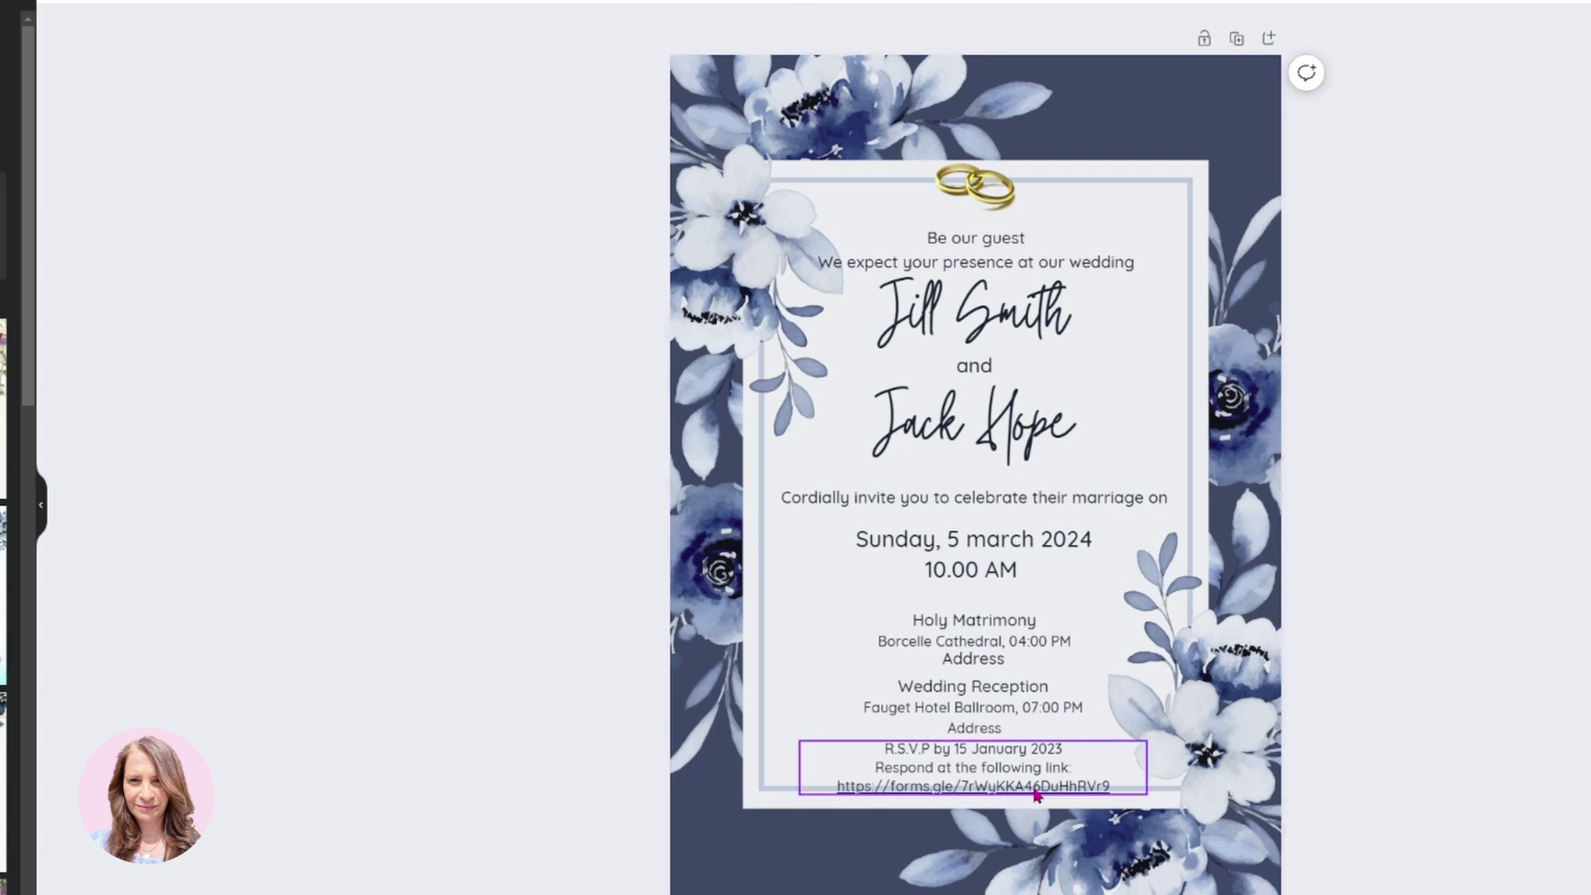
Replace the RSVP URL line with the wording 'Respond by Clicking here'.
left_click(1121, 791)
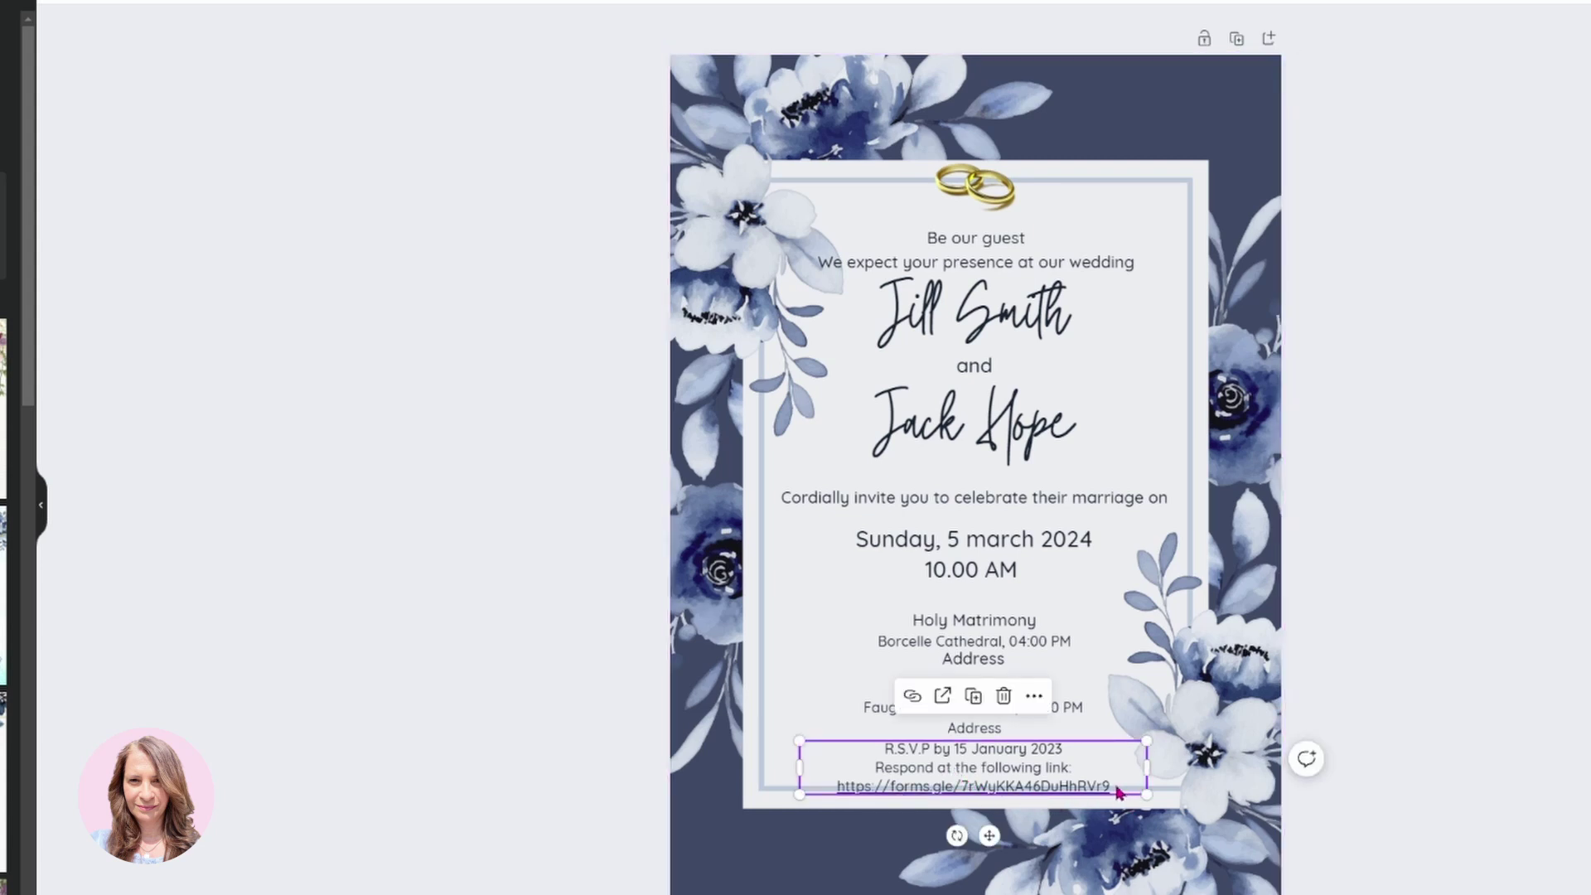
left_click_drag(1117, 792, 841, 787)
key("ctrl+c")
key("BackSpace")
key("BackSpace")
key("BackSpace")
key("BackSpace")
key("BackSpace")
key("BackSpace")
key("BackSpace")
key("BackSpace")
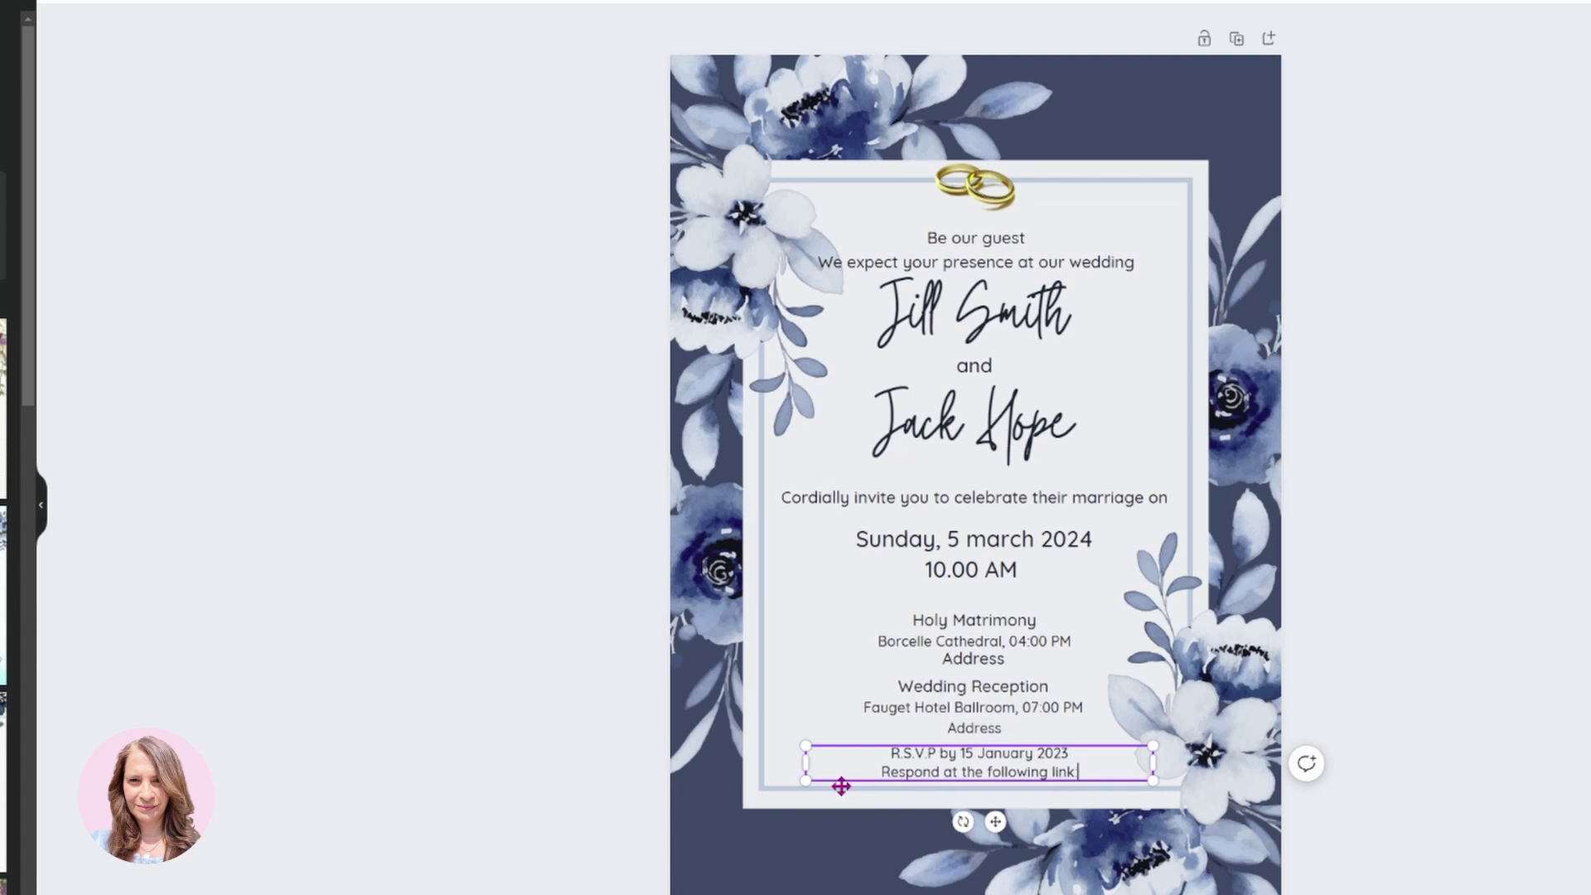
key("BackSpace")
key("BackSpace")
key("BackSpace")
key("BackSpace")
key("BackSpace")
key("BackSpace")
key("BackSpace")
key("BackSpace")
key("BackSpace")
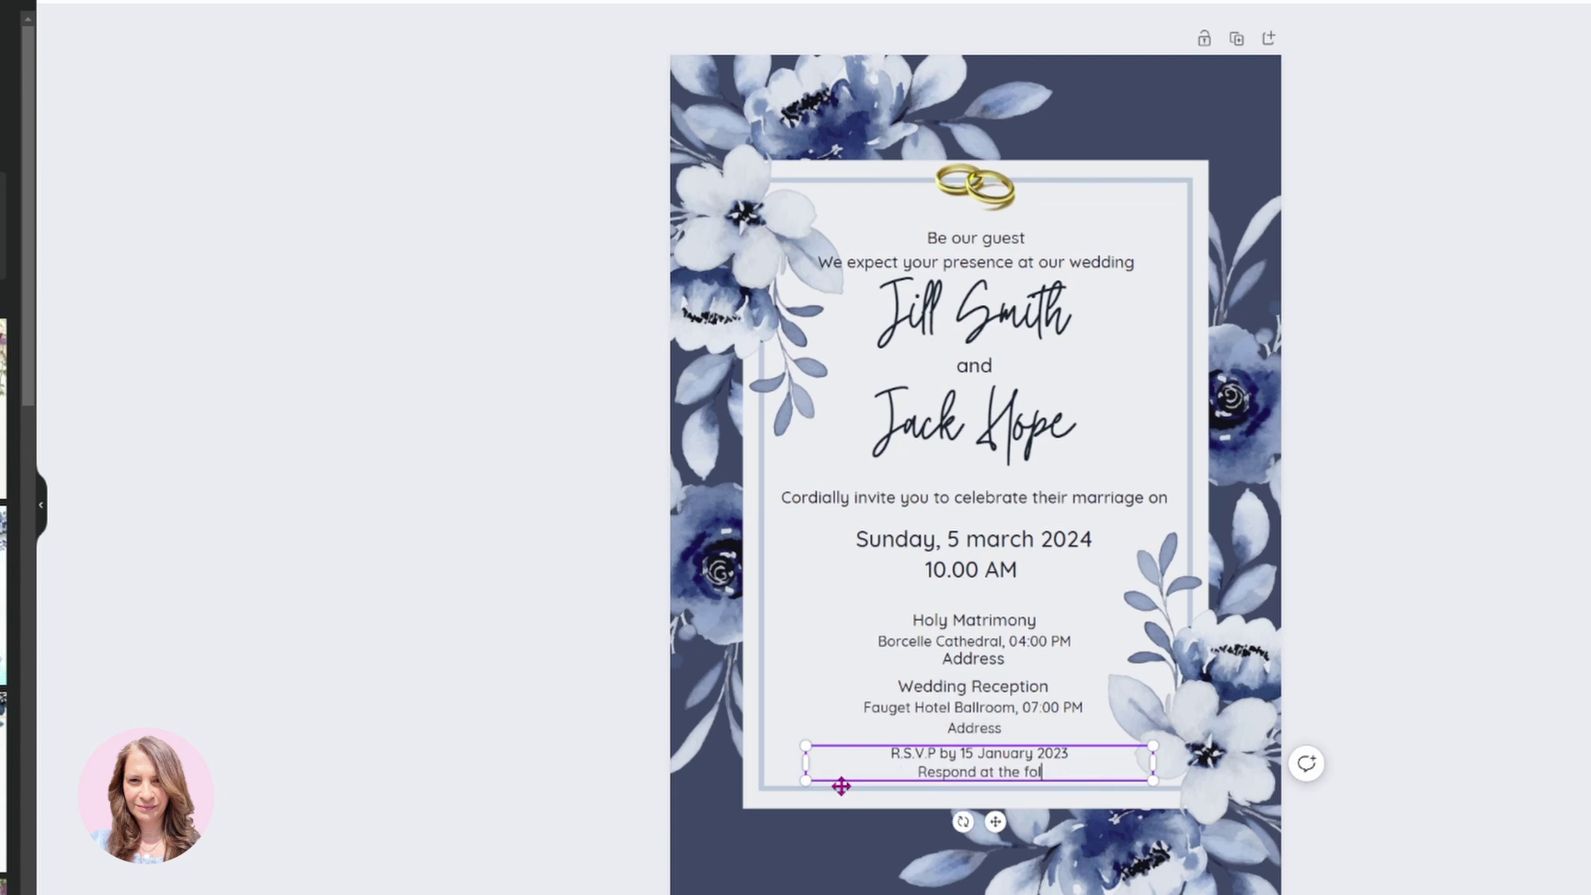
key("BackSpace")
key("BackSpace")
key("BackSpace")
key("BackSpace")
type("by Clicking here")
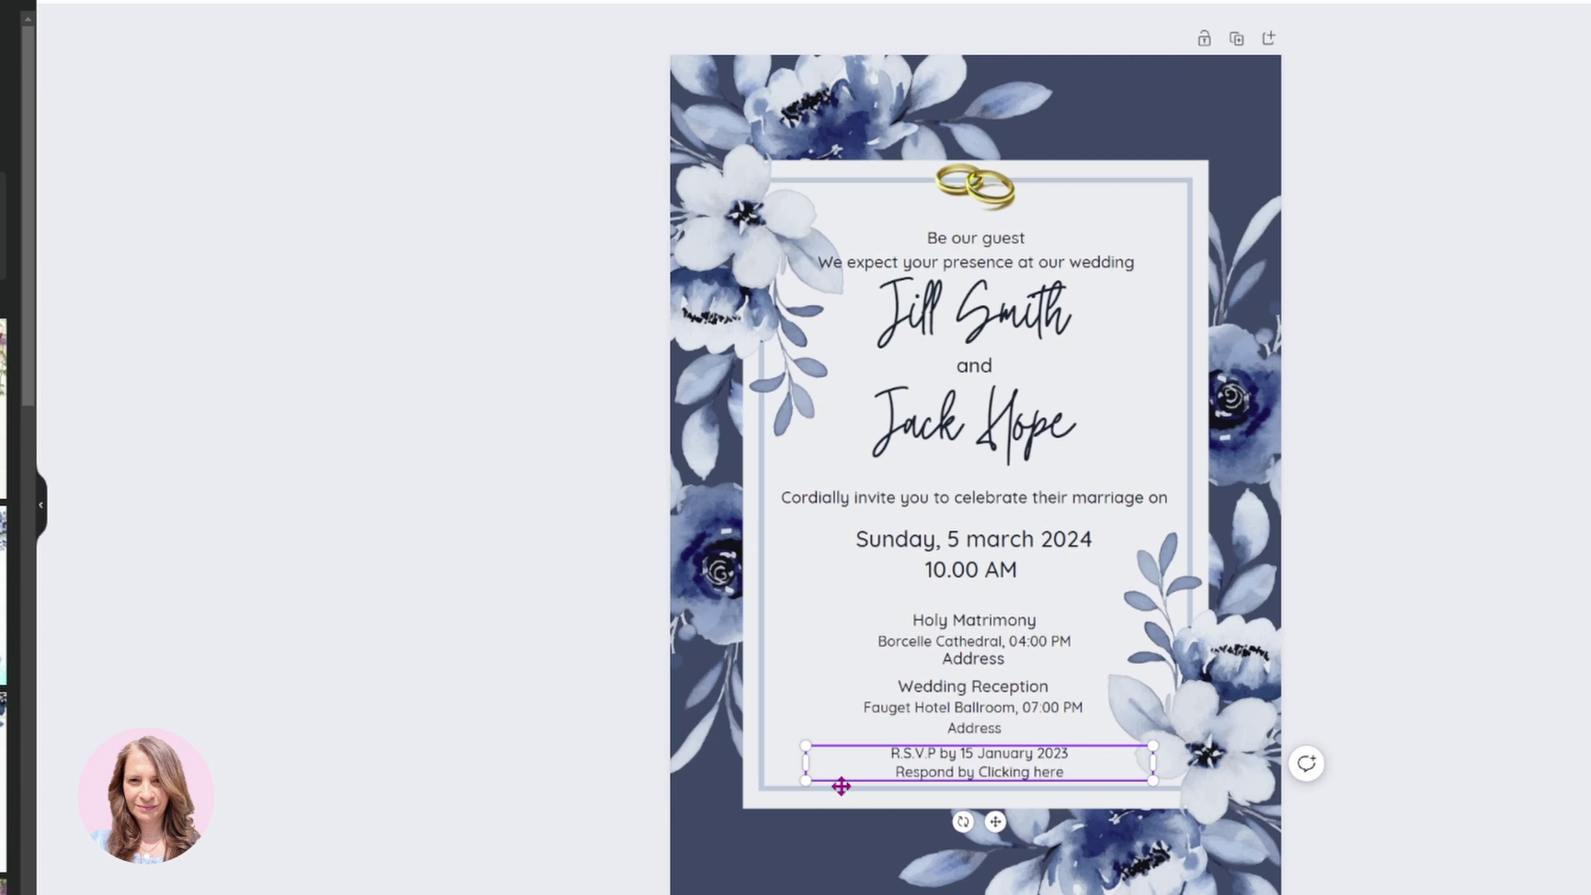
left_click(1546, 673)
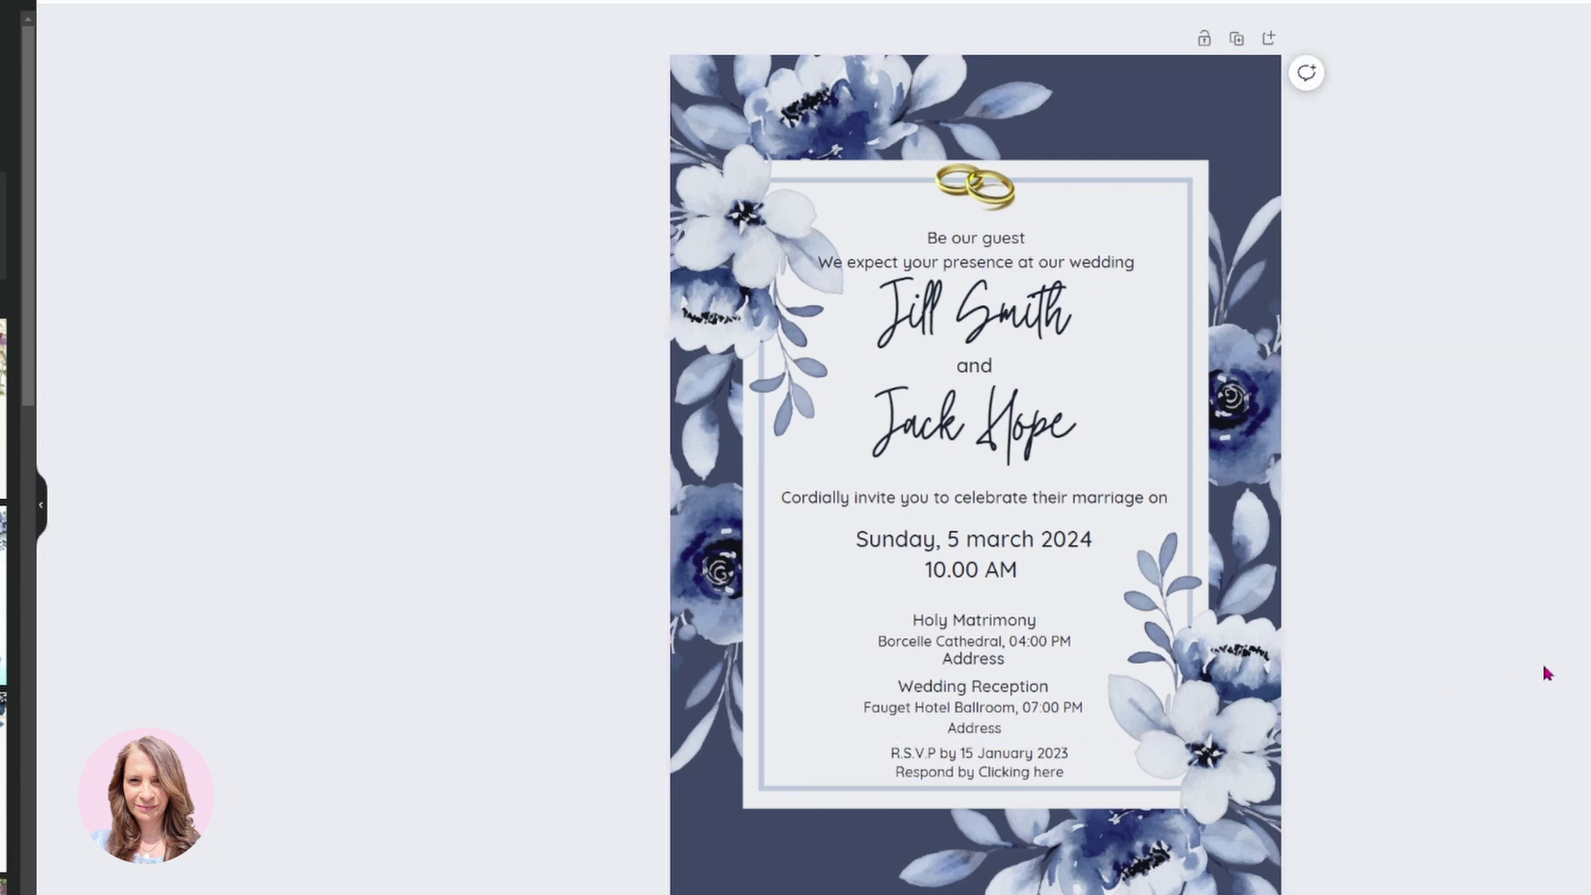
Link 'Respond by Clicking here' to the Google Form and bring up the Share panel.
left_click(897, 771)
left_click_drag(897, 771, 1083, 772)
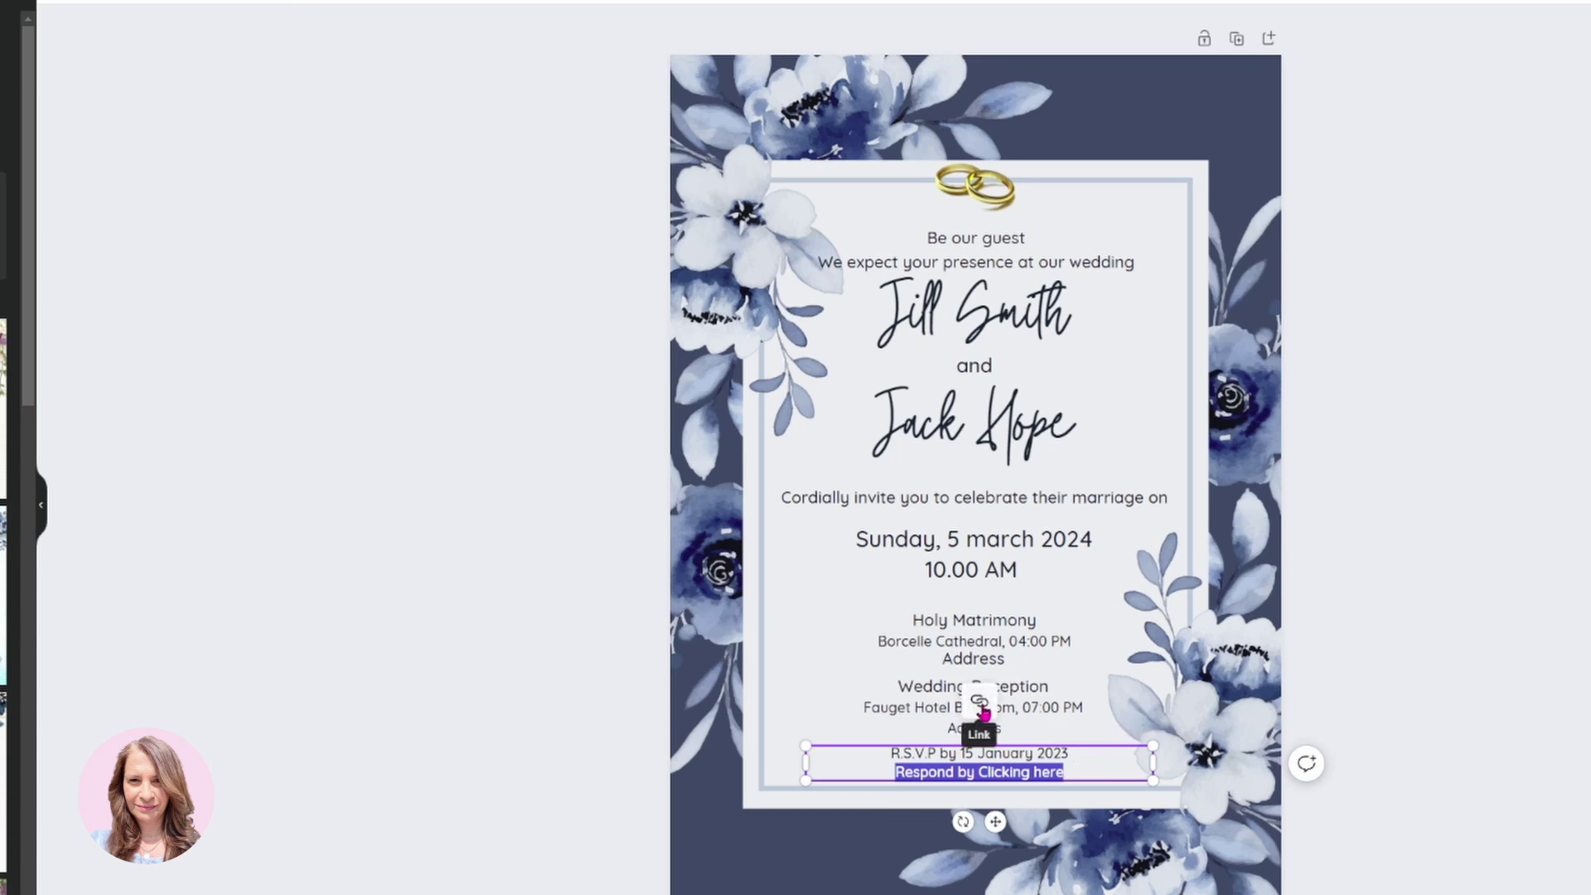
left_click(979, 702)
key("ctrl+v")
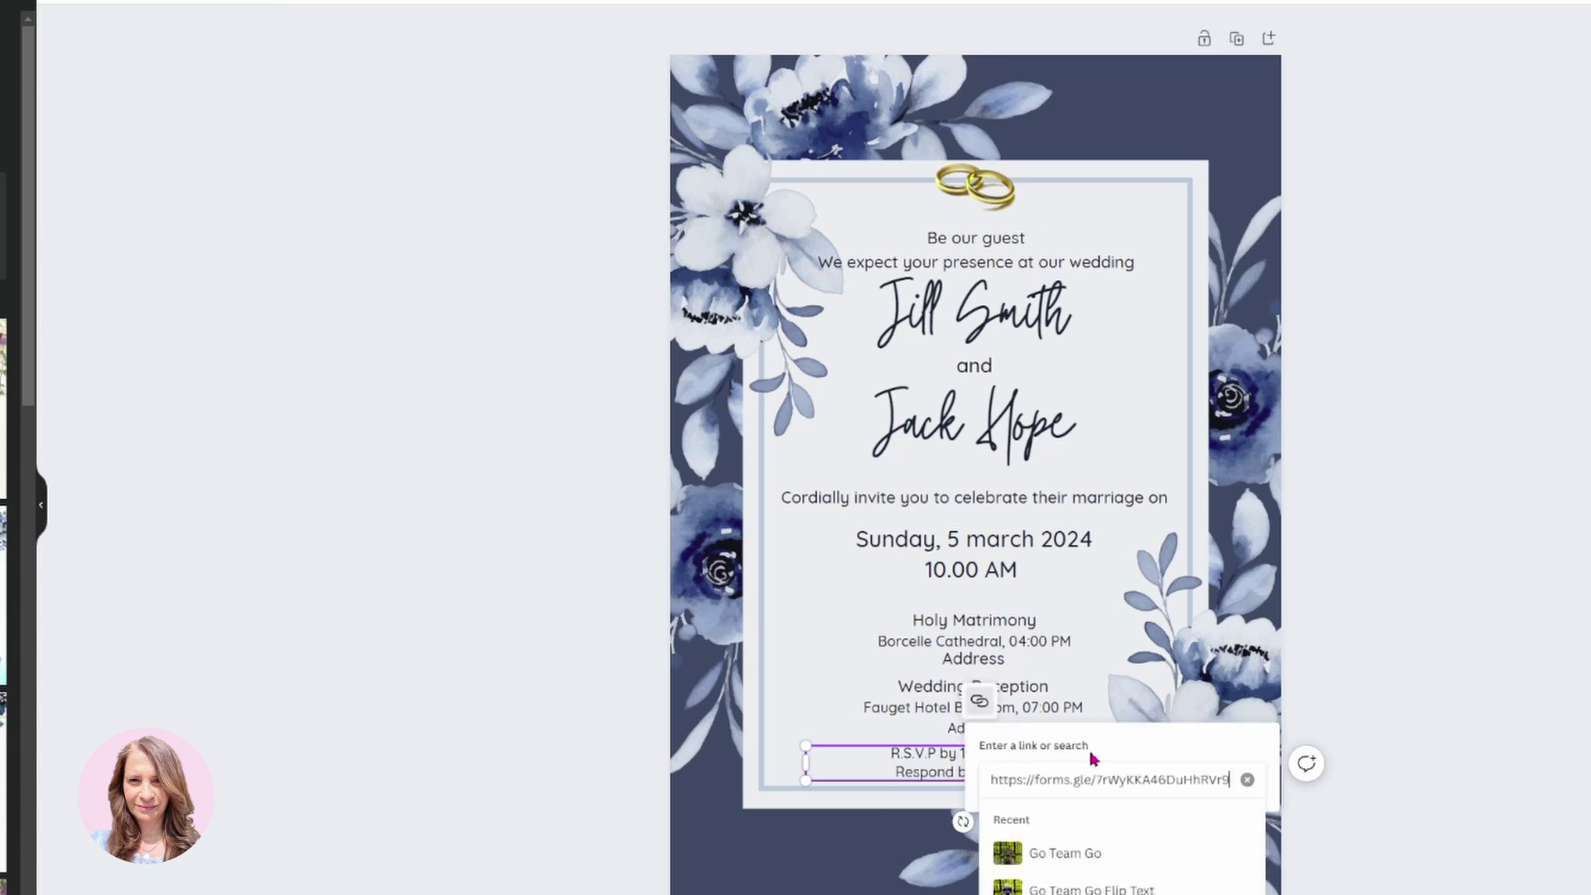
key("Return")
left_click(1232, 829)
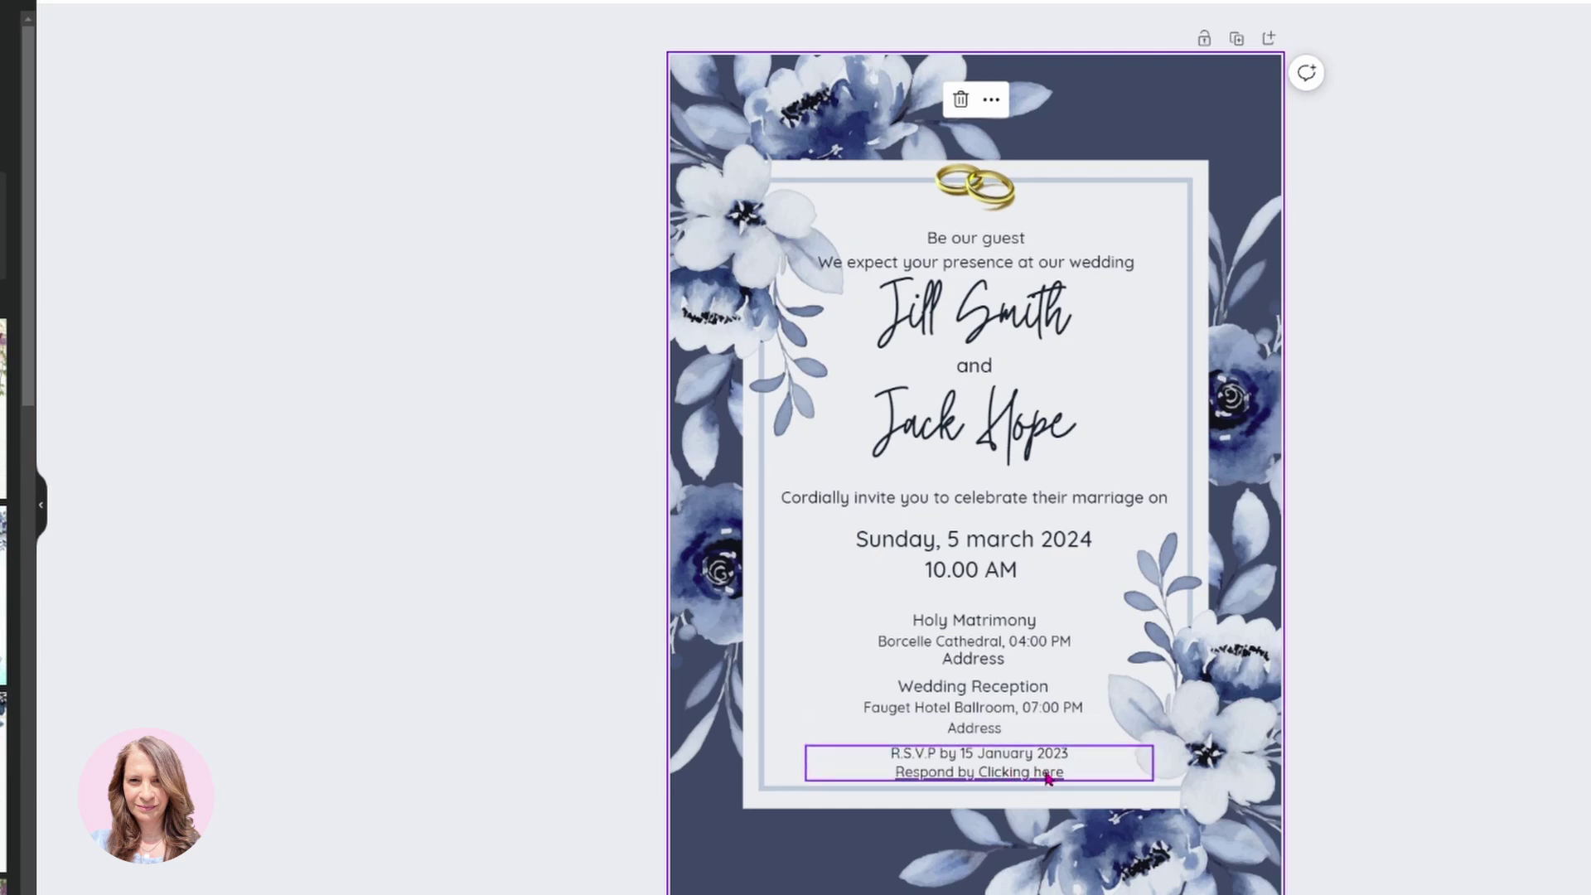
left_click(1363, 251)
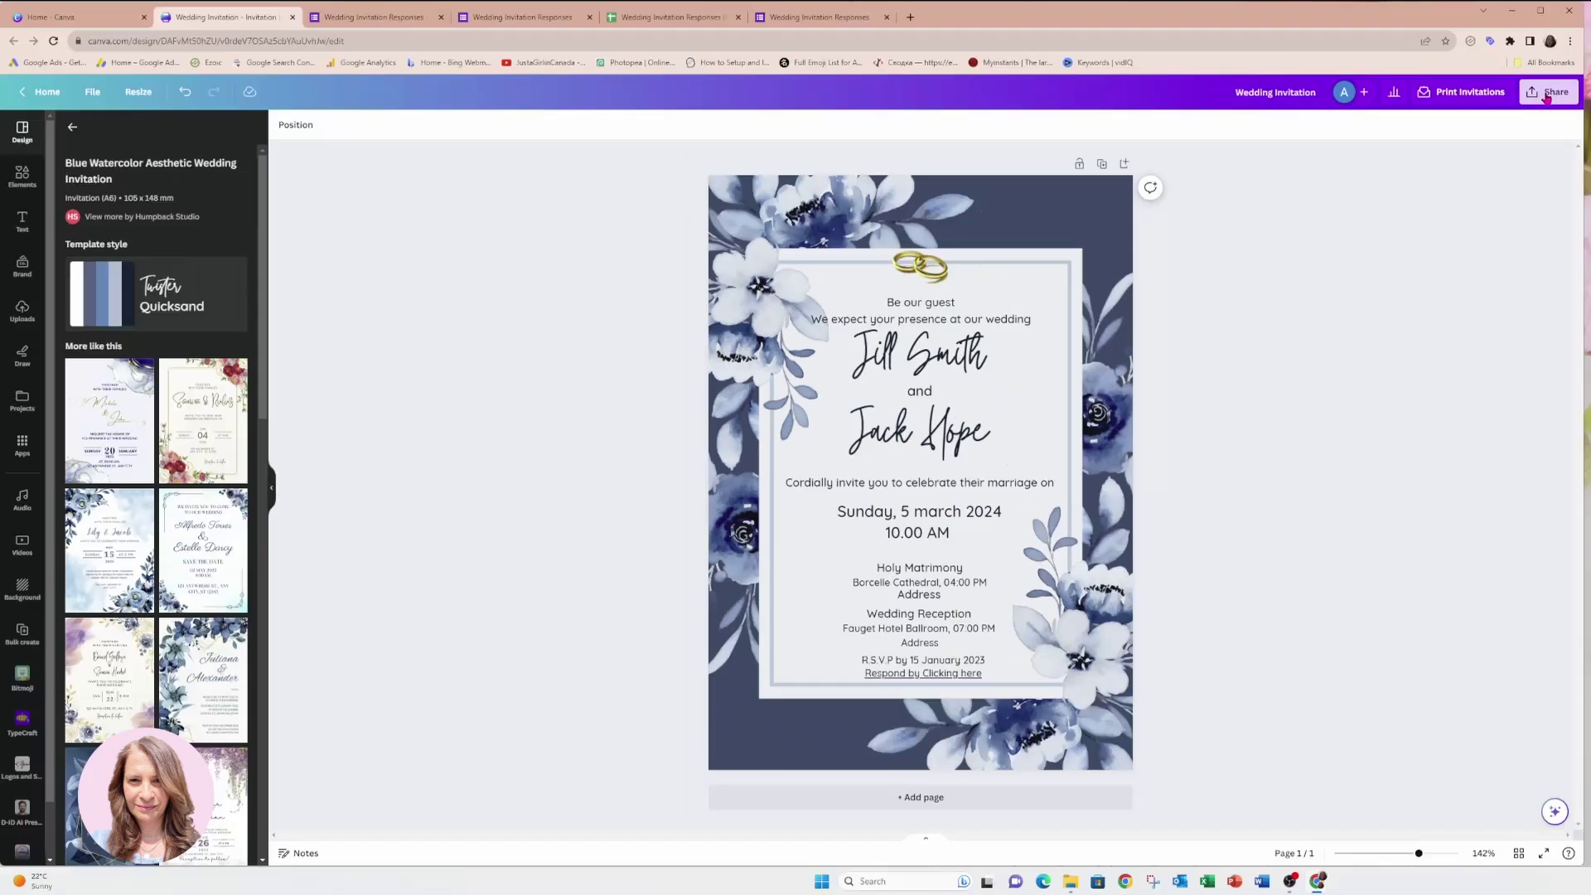
left_click(1546, 93)
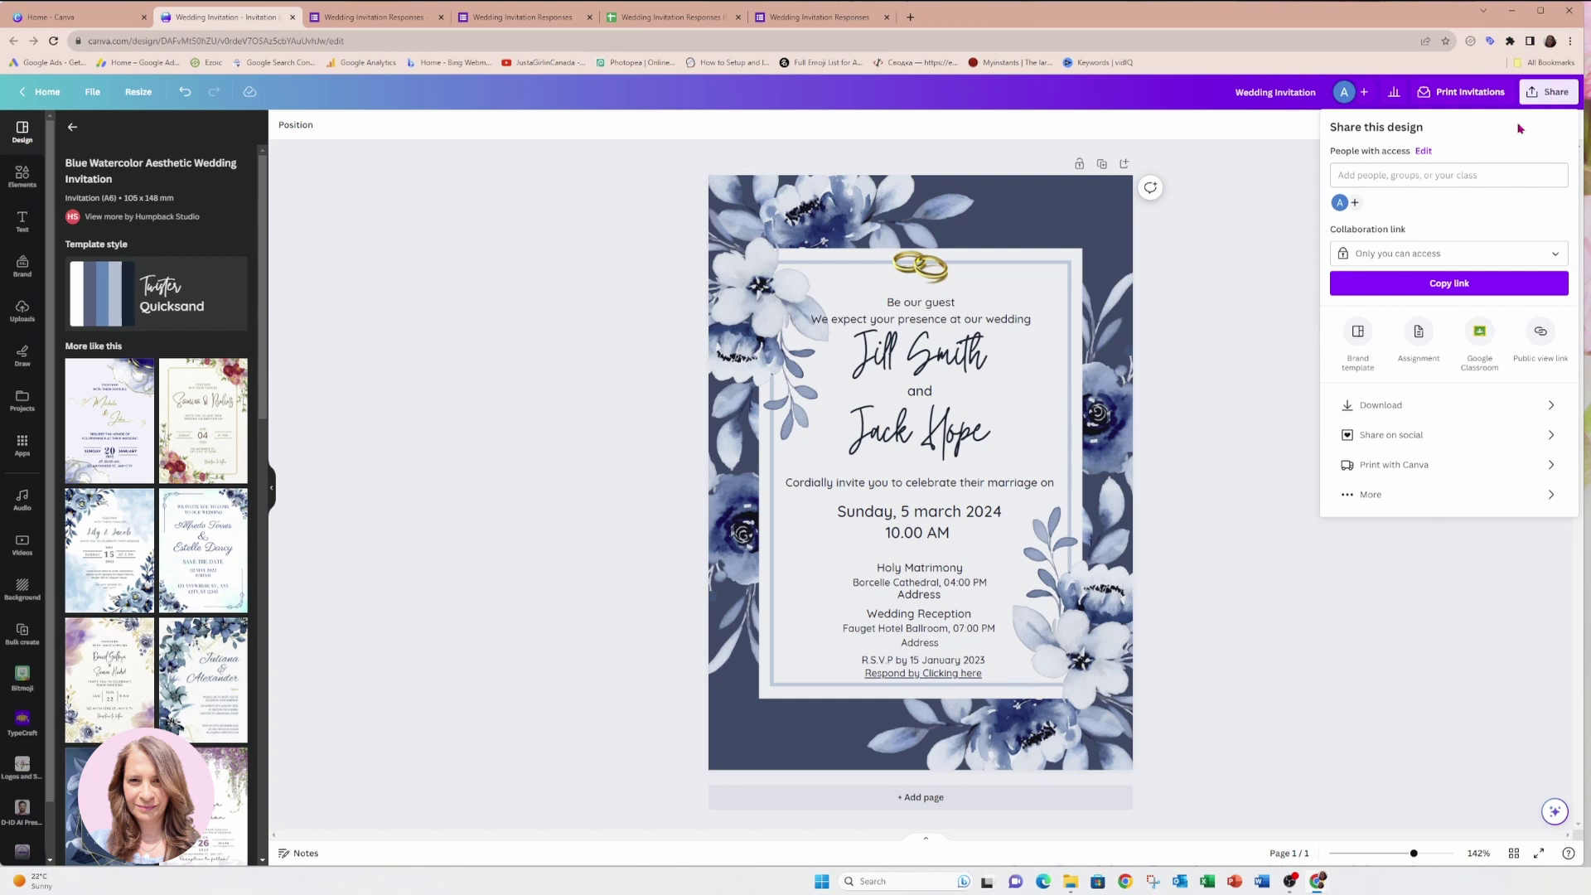
Download the invitation as a PDF Standard file, Wedding Invitation.pdf.
left_click(1382, 405)
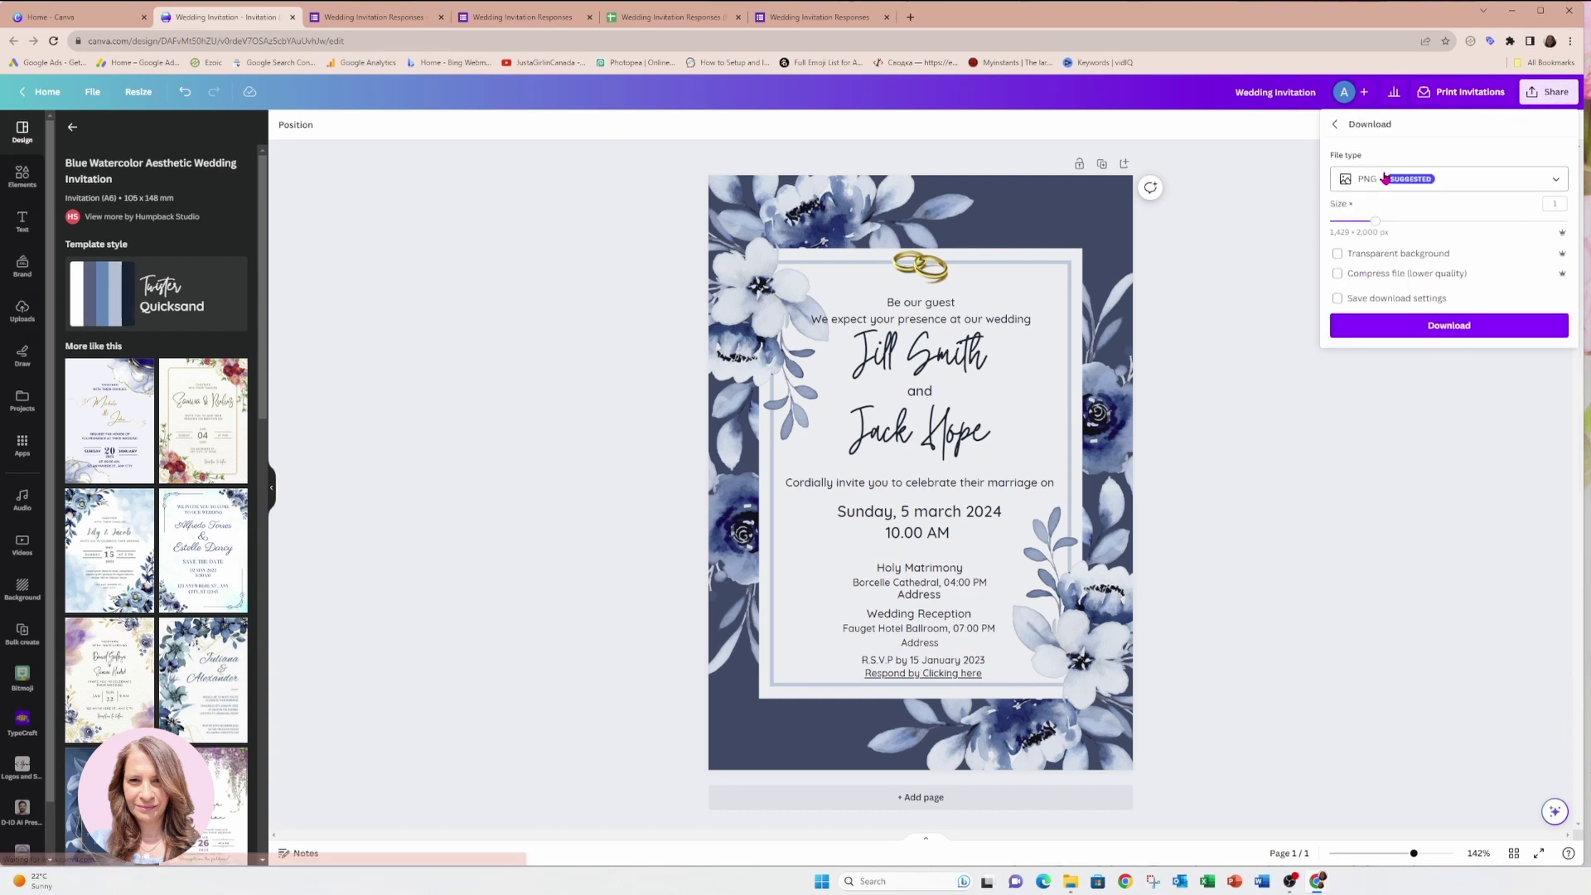
left_click(1386, 179)
left_click(1425, 325)
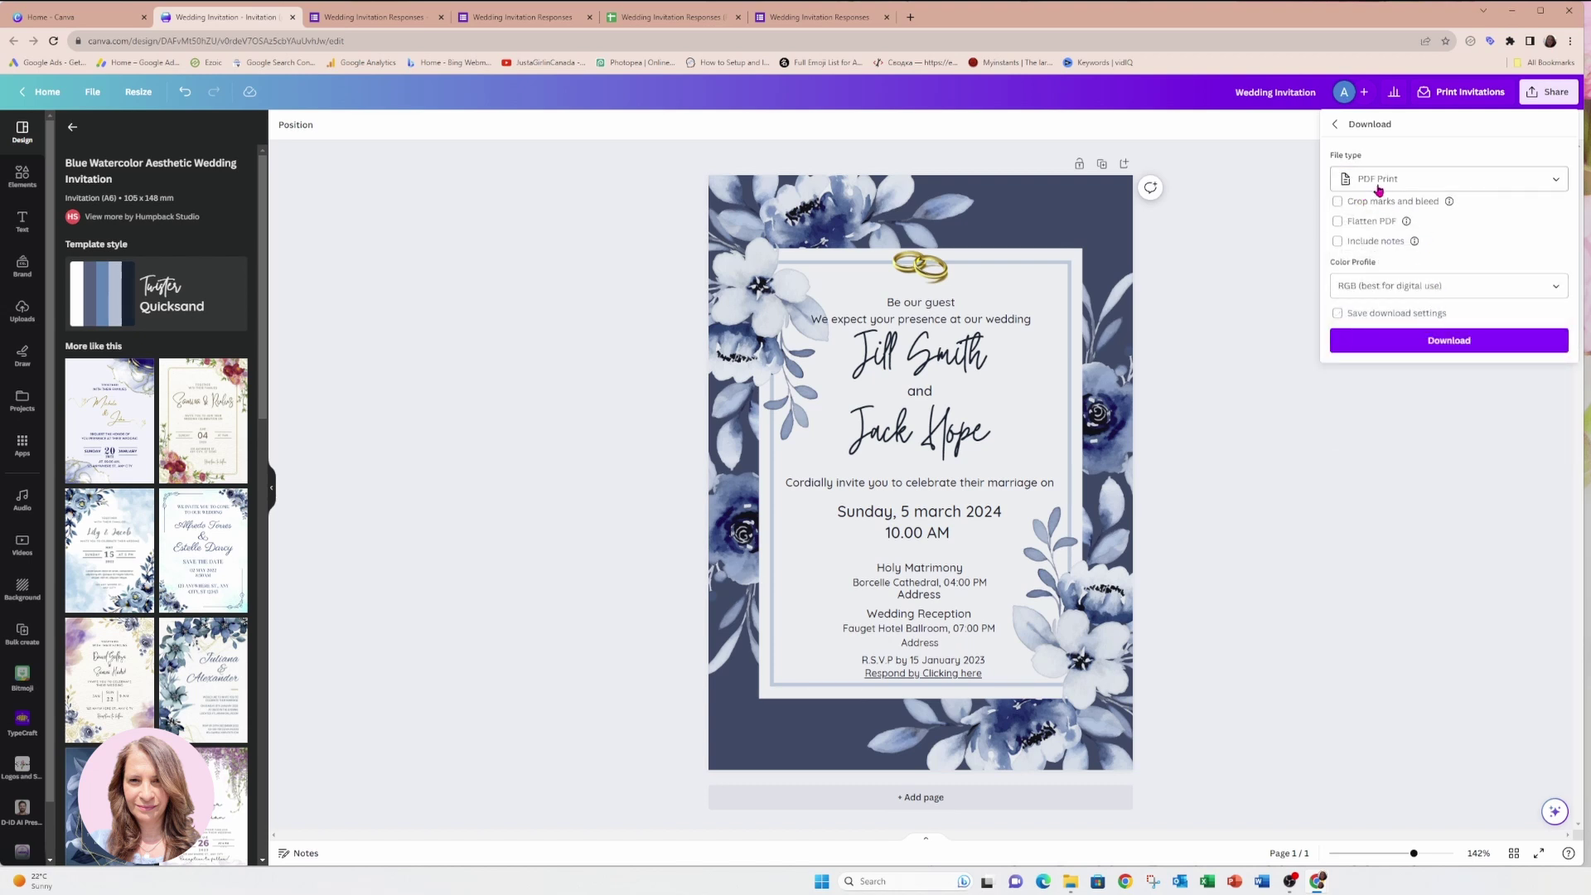
left_click(1555, 183)
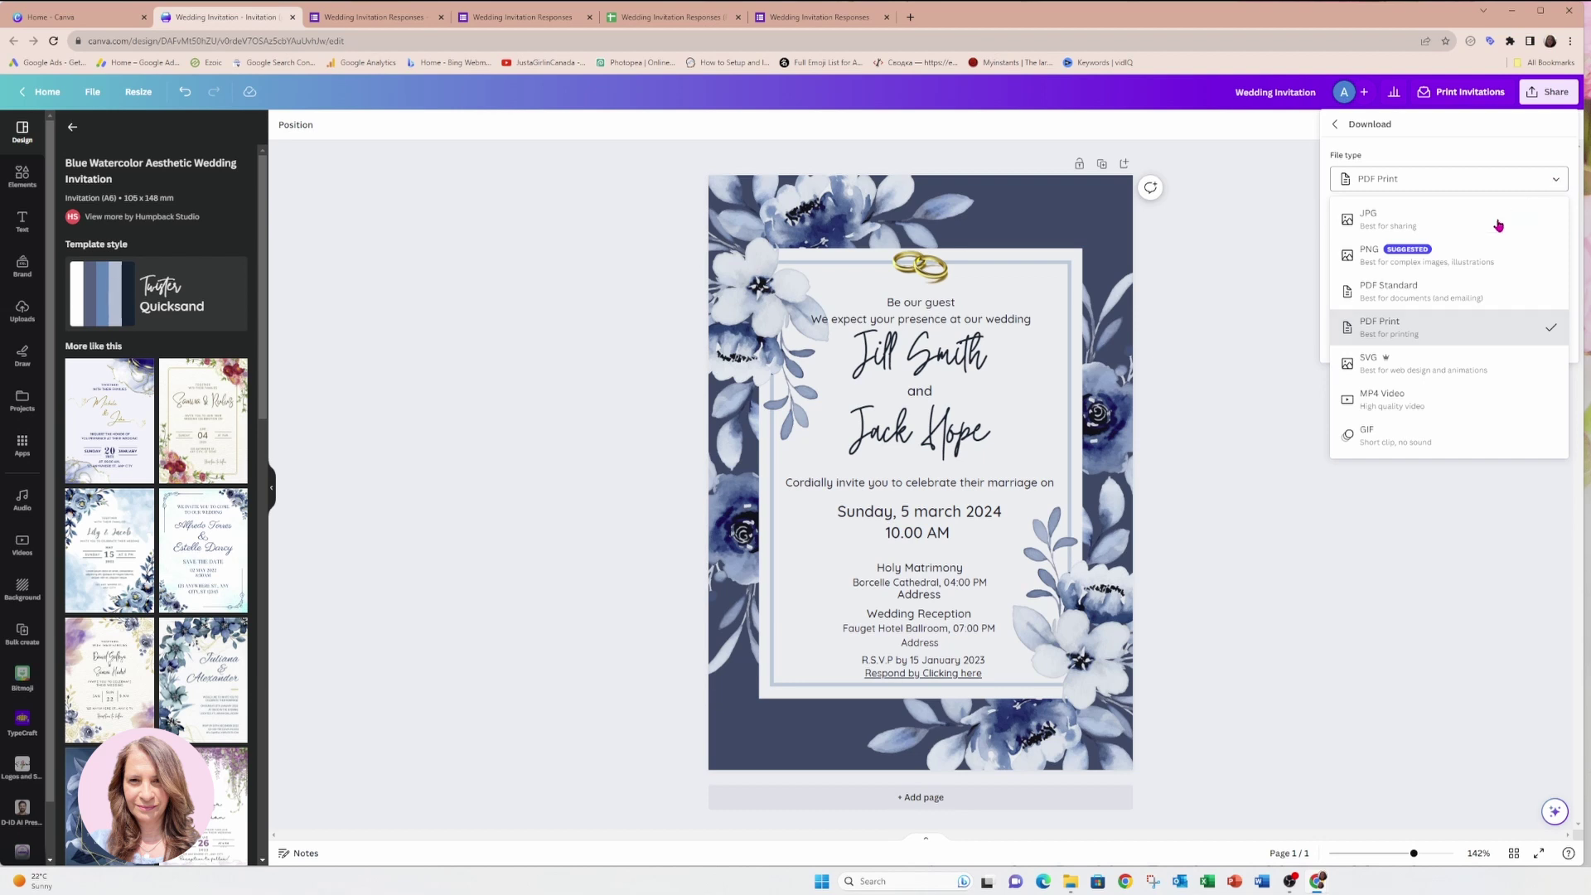
left_click(1415, 295)
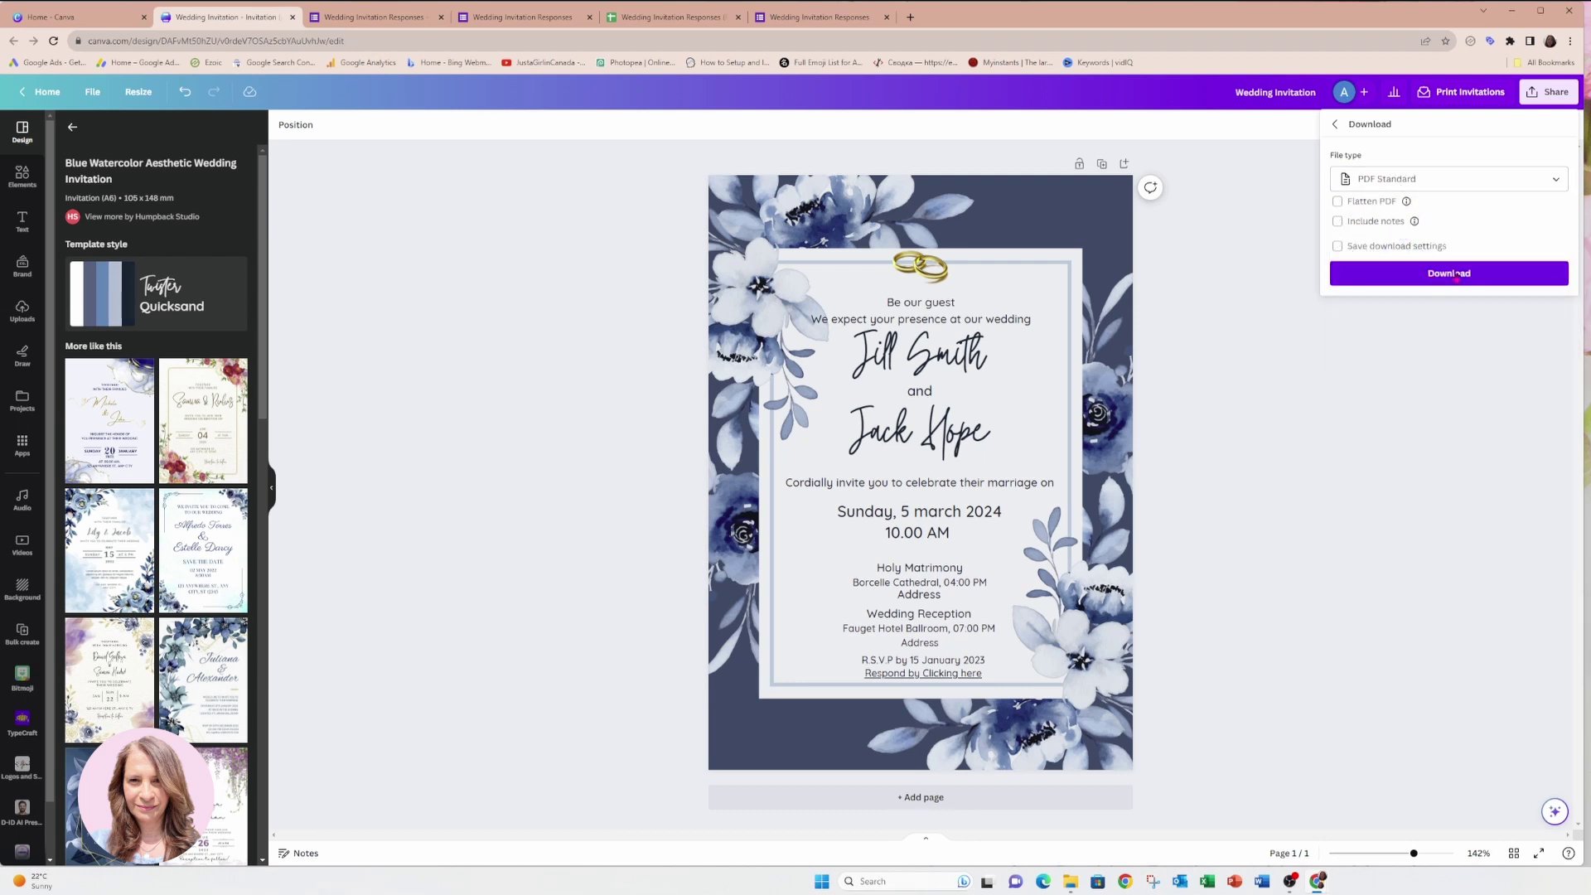
left_click(1451, 274)
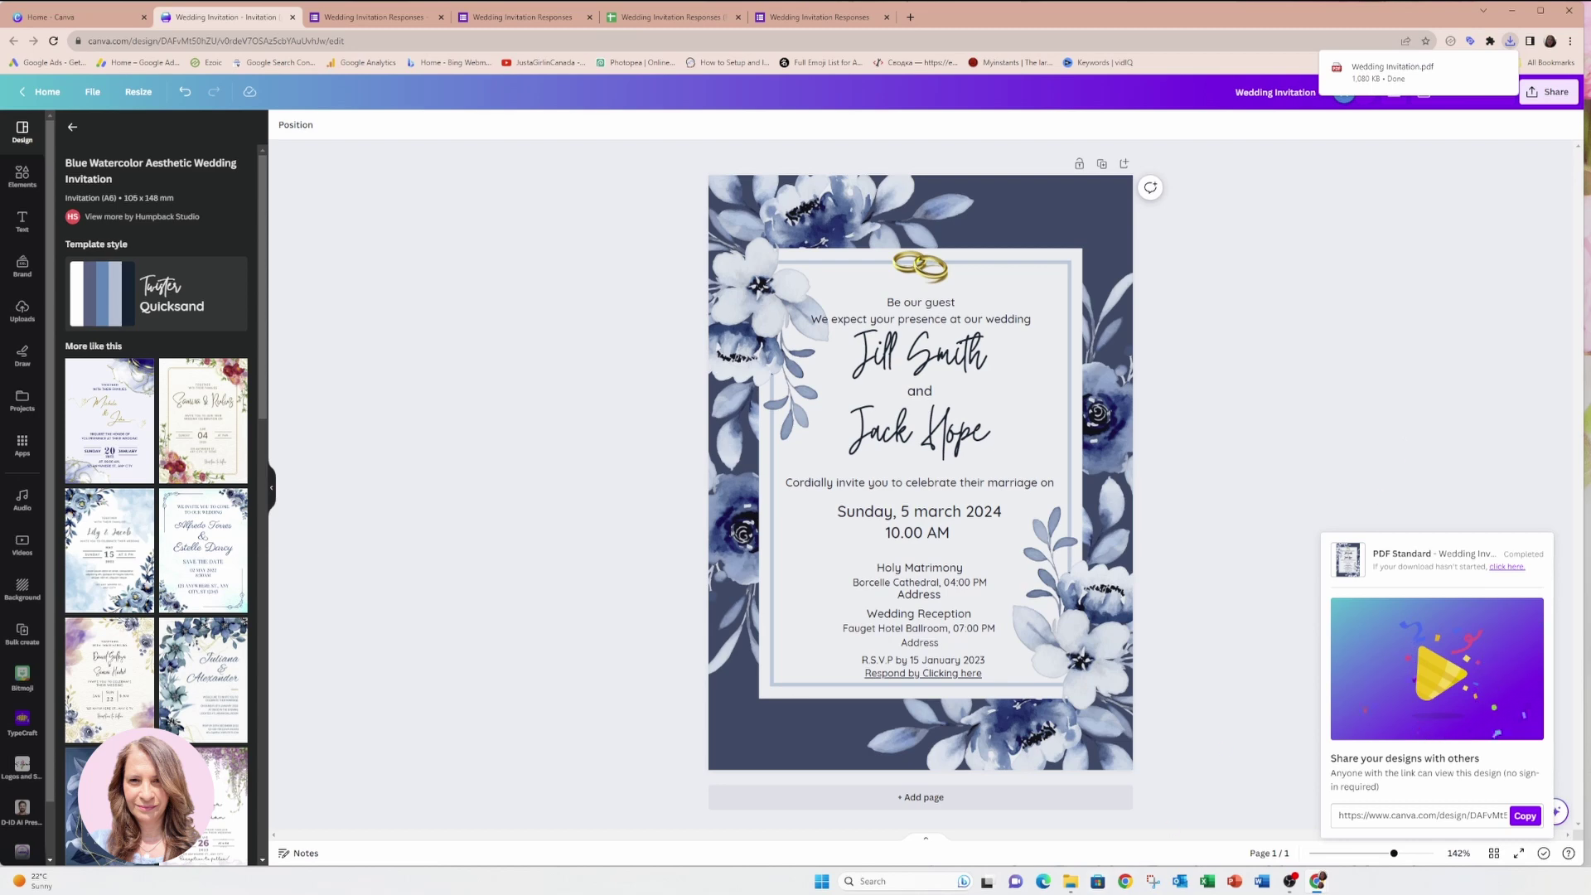
left_click(1071, 881)
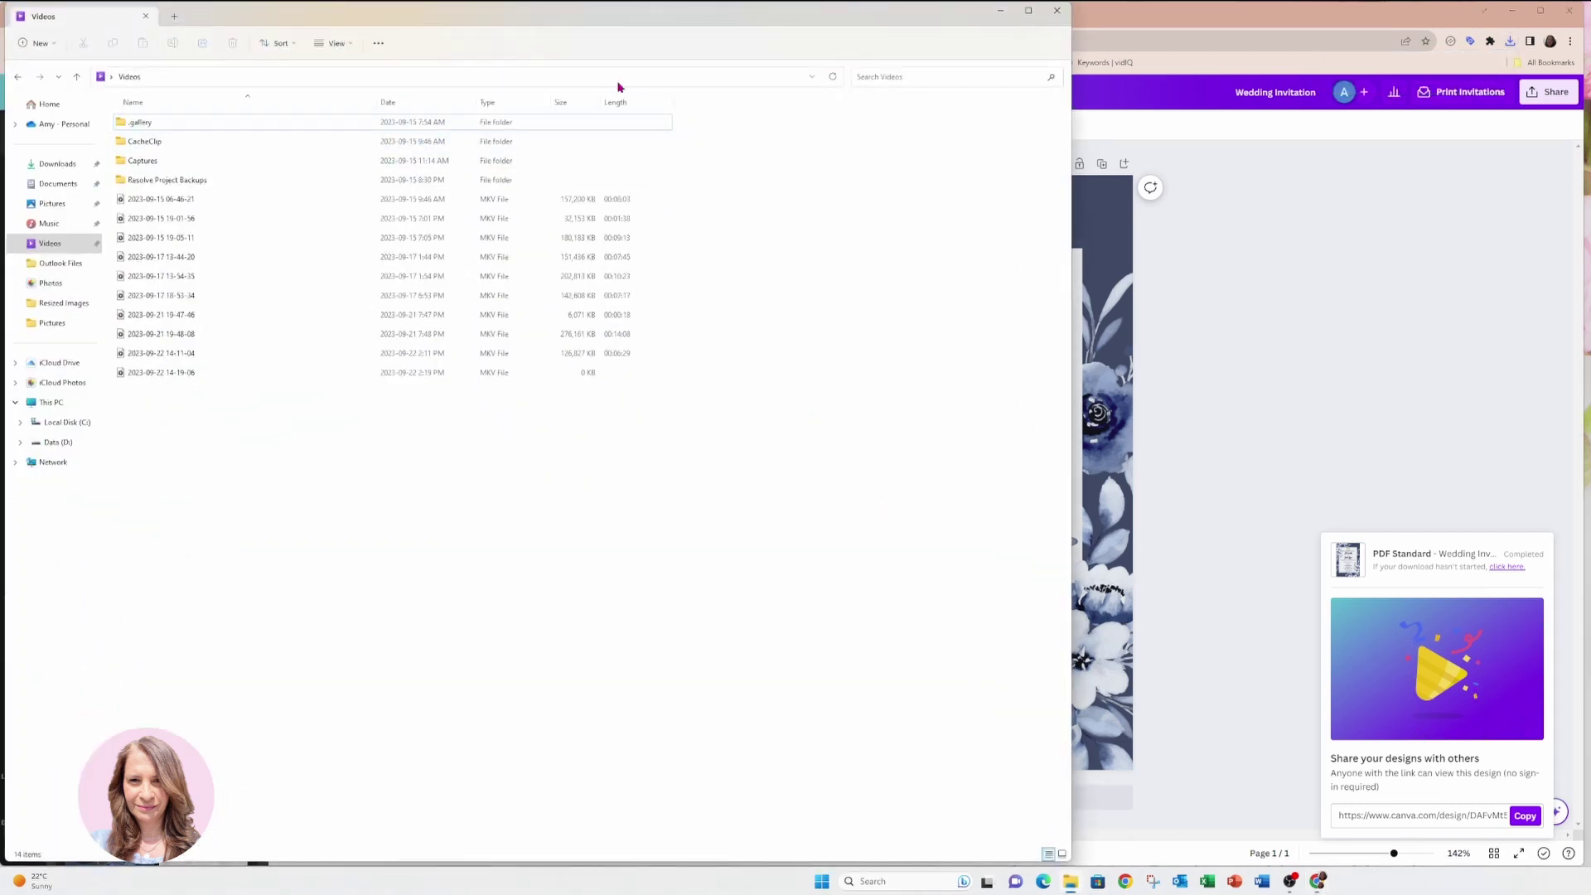
Open Wedding Invitation.pdf from the Downloads folder.
left_click_drag(604, 14, 954, 75)
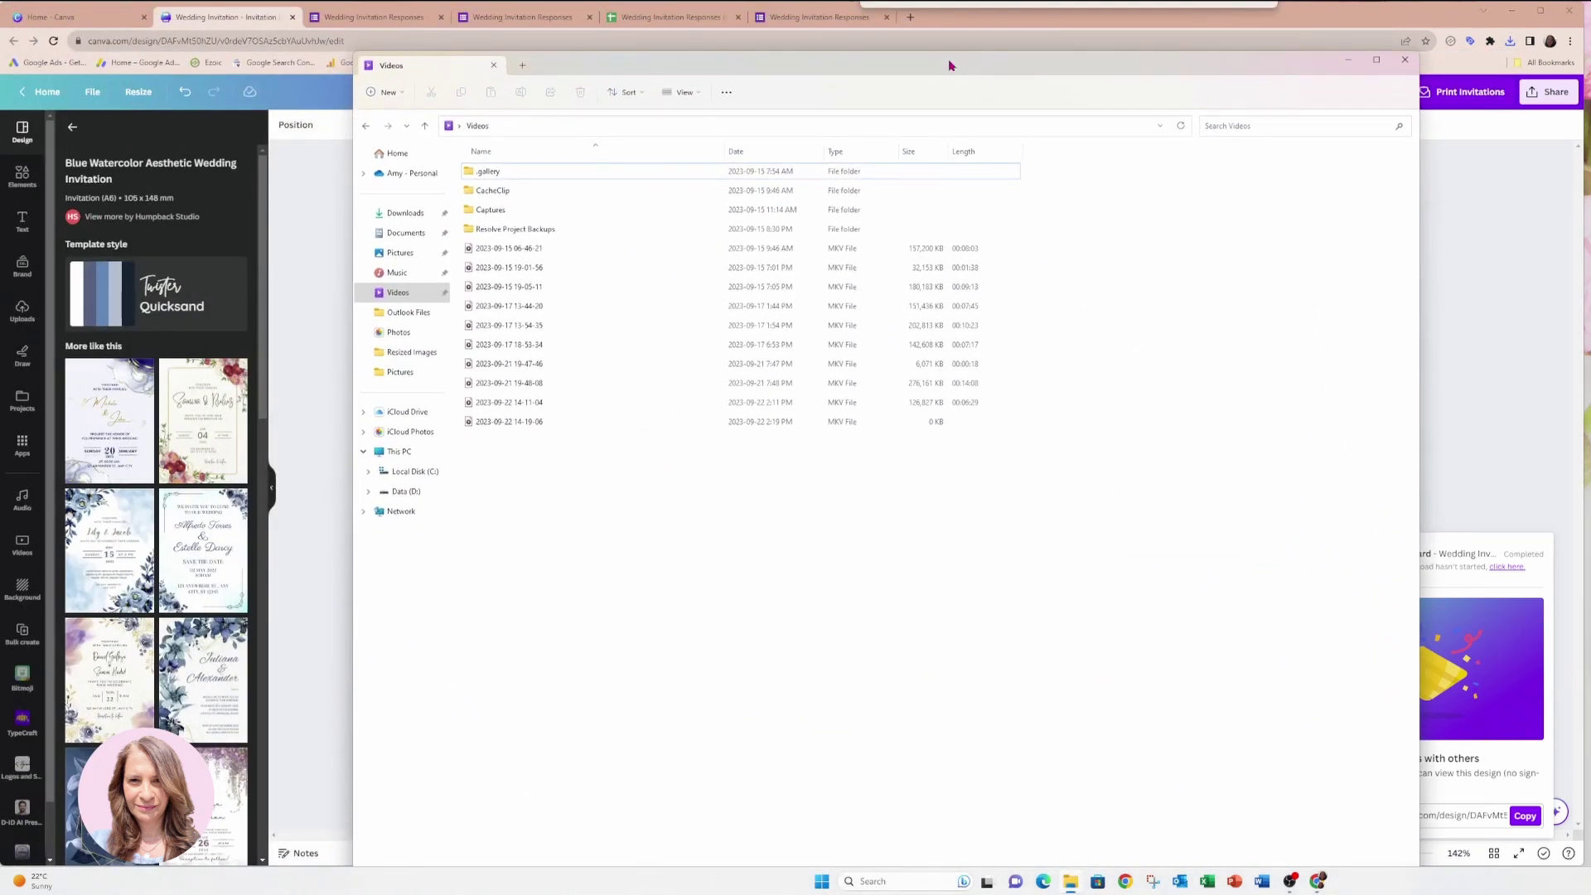
left_click(405, 216)
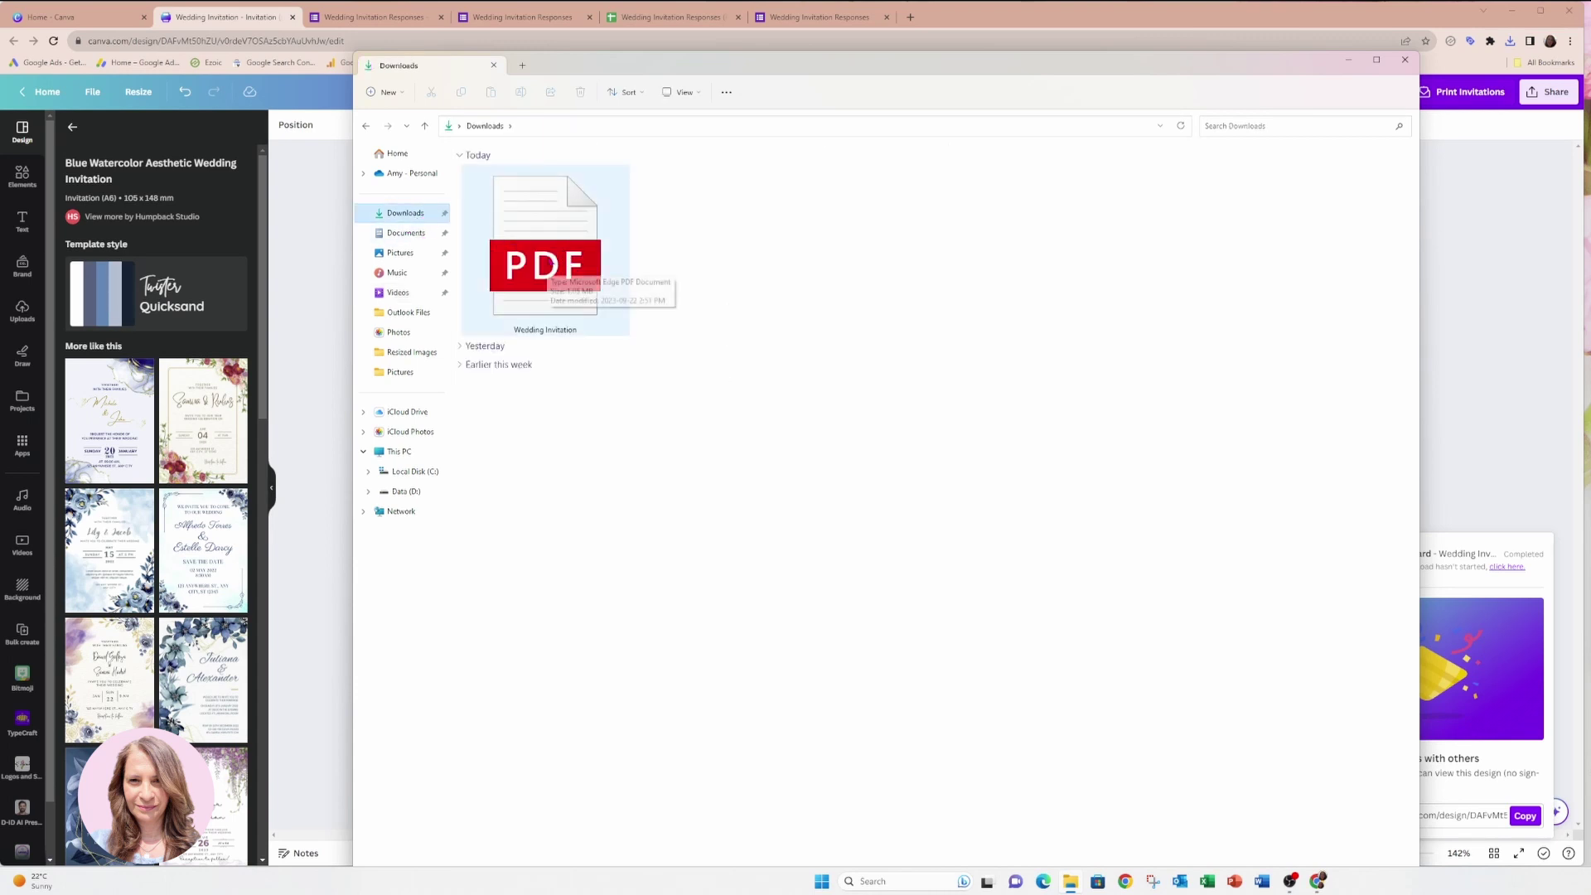
double_click(544, 267)
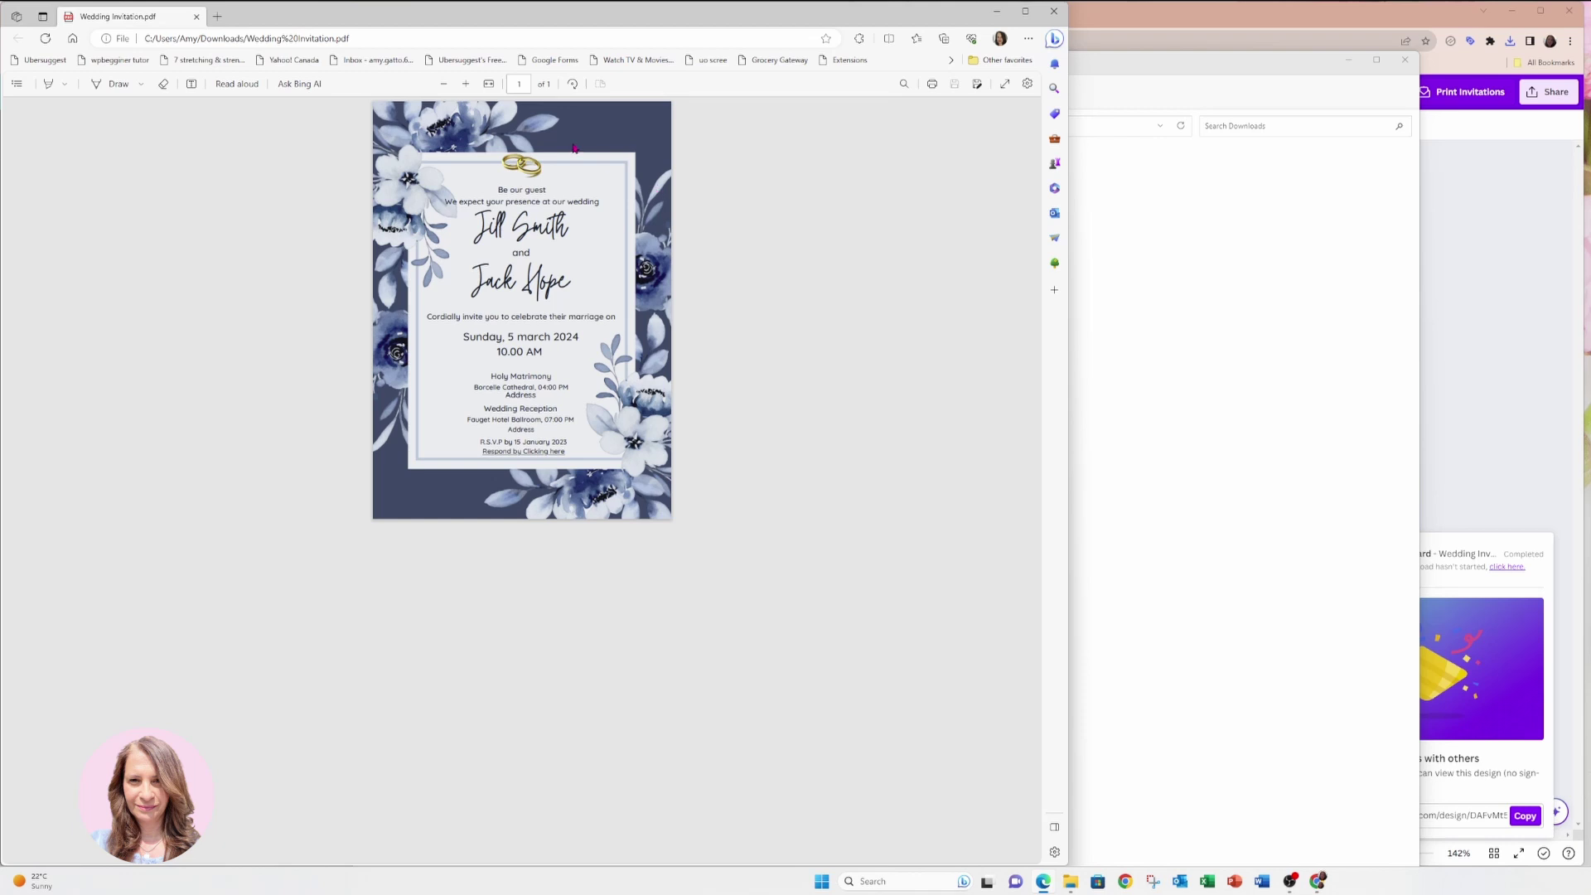
Zoom into the PDF and follow the 'Respond by Clicking here' link to the form.
left_click(466, 84)
left_click(466, 84)
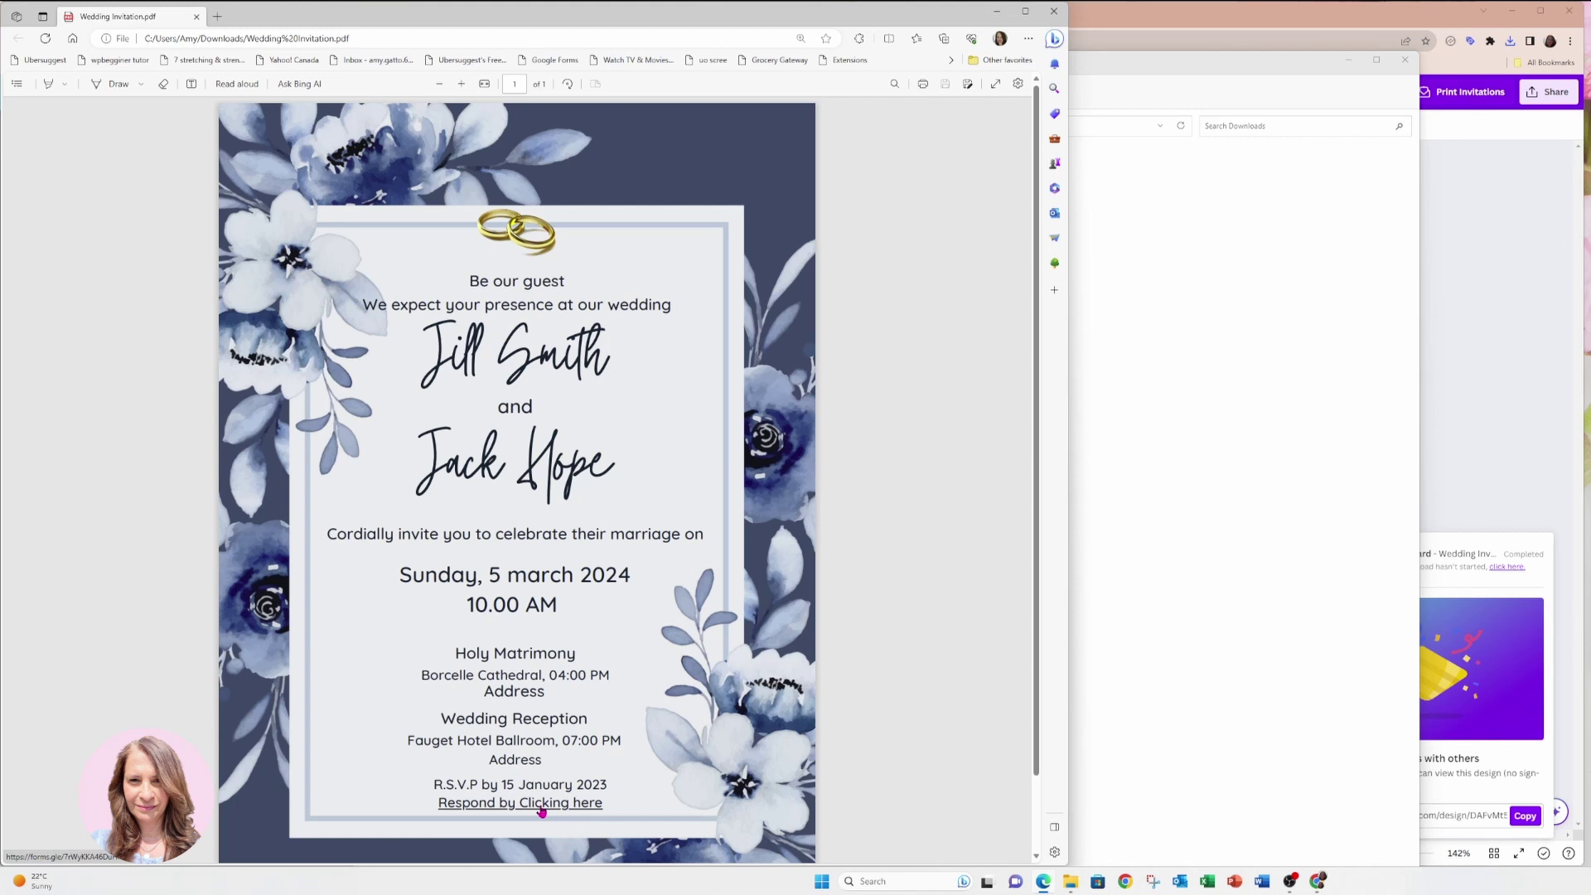
left_click(542, 811)
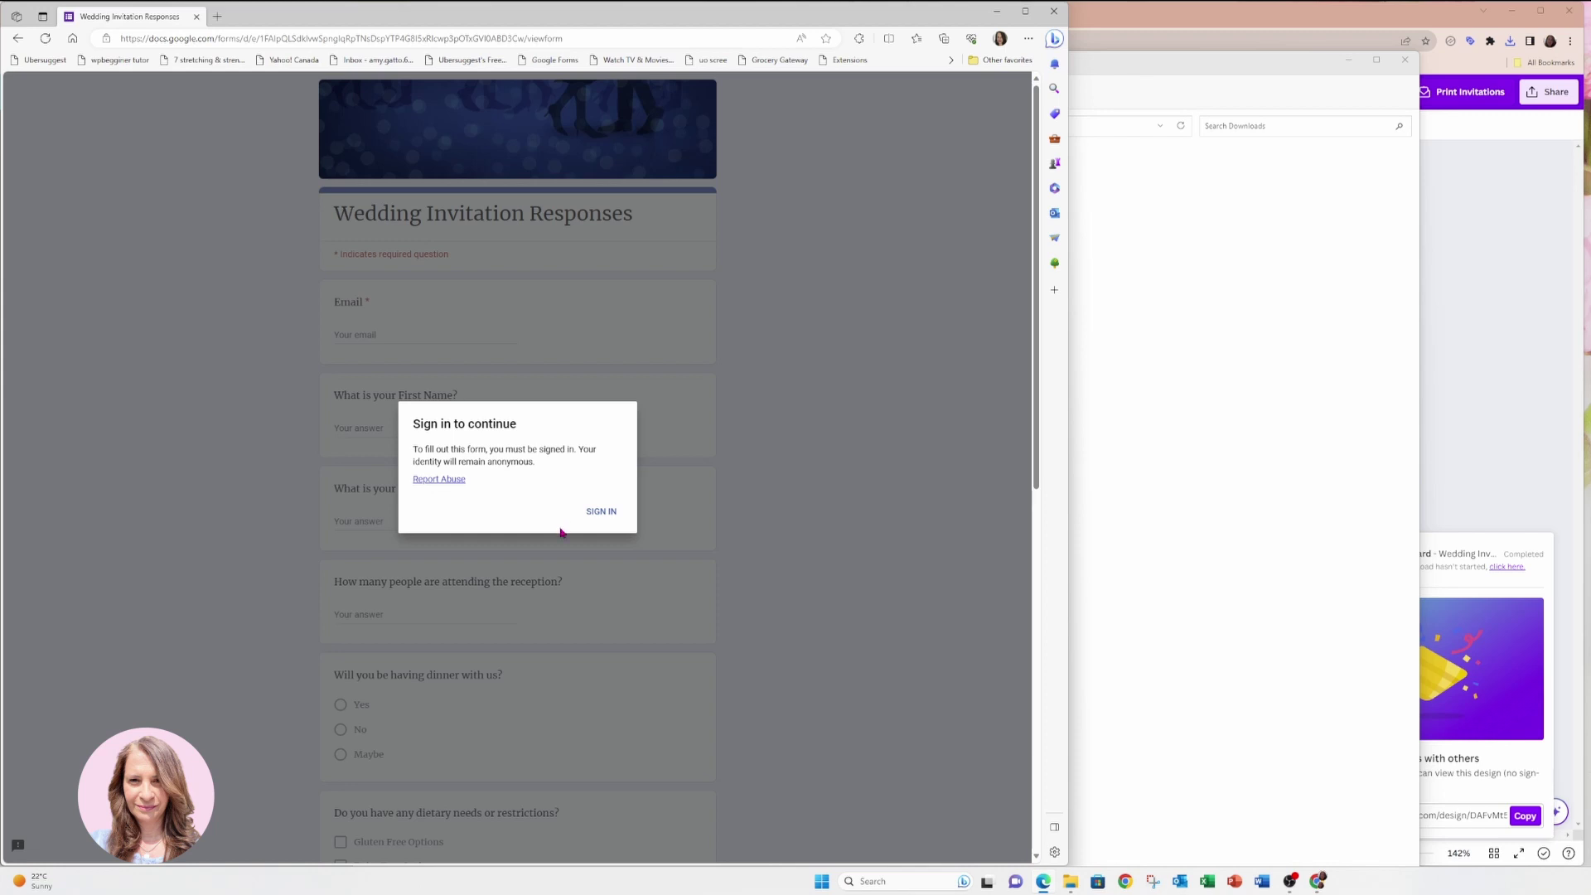
Sign in to the RSVP form and scroll through its questions.
left_click(599, 512)
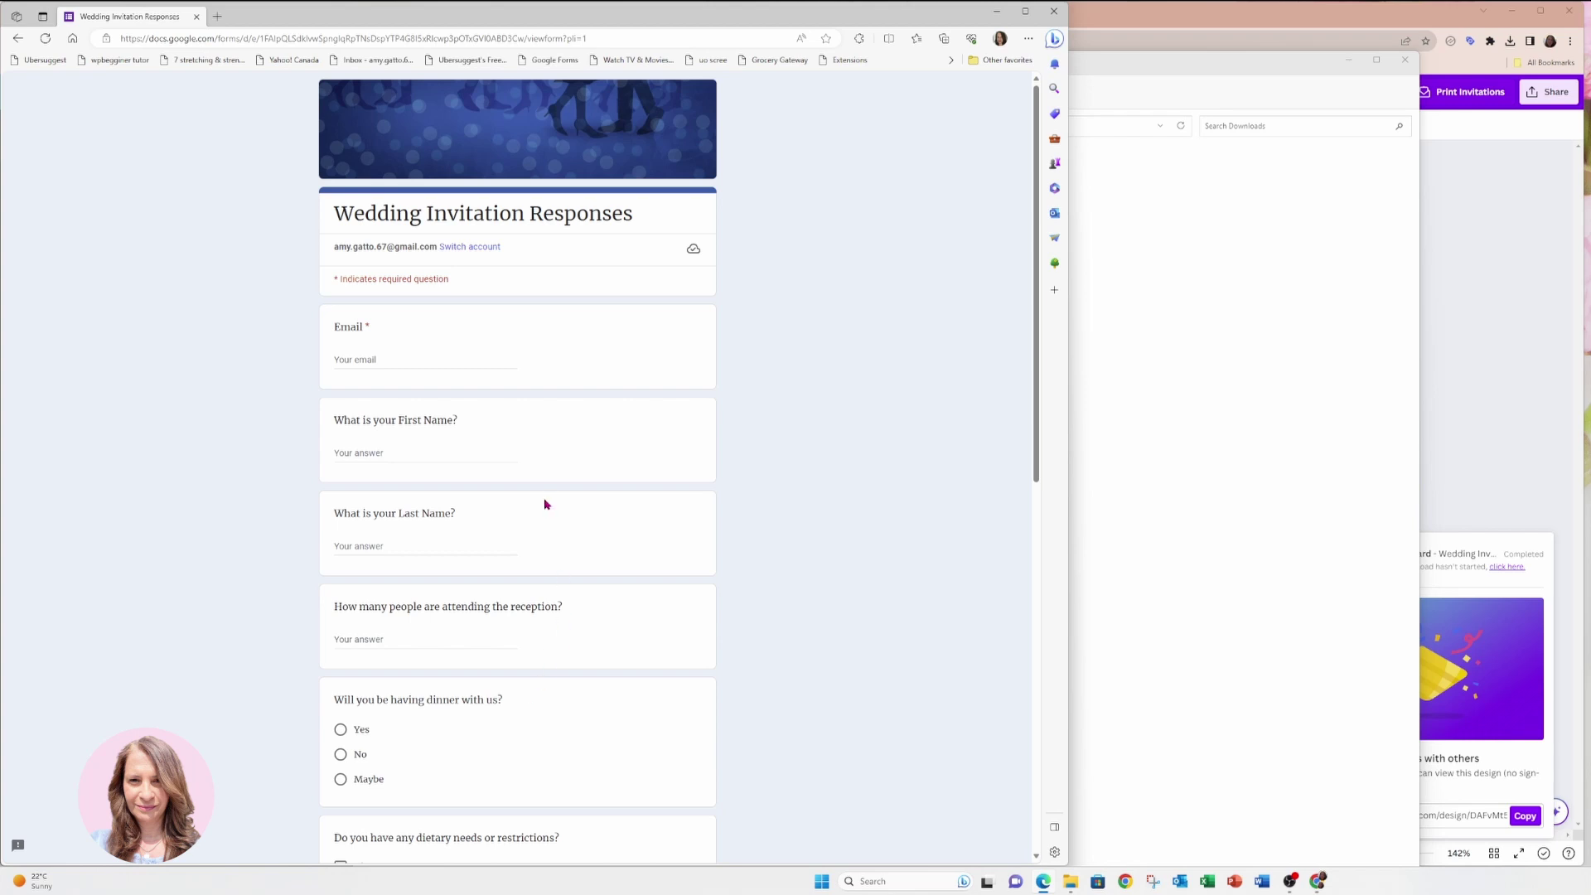
scroll(549, 505, "down", 8)
scroll(545, 512, "up", 8)
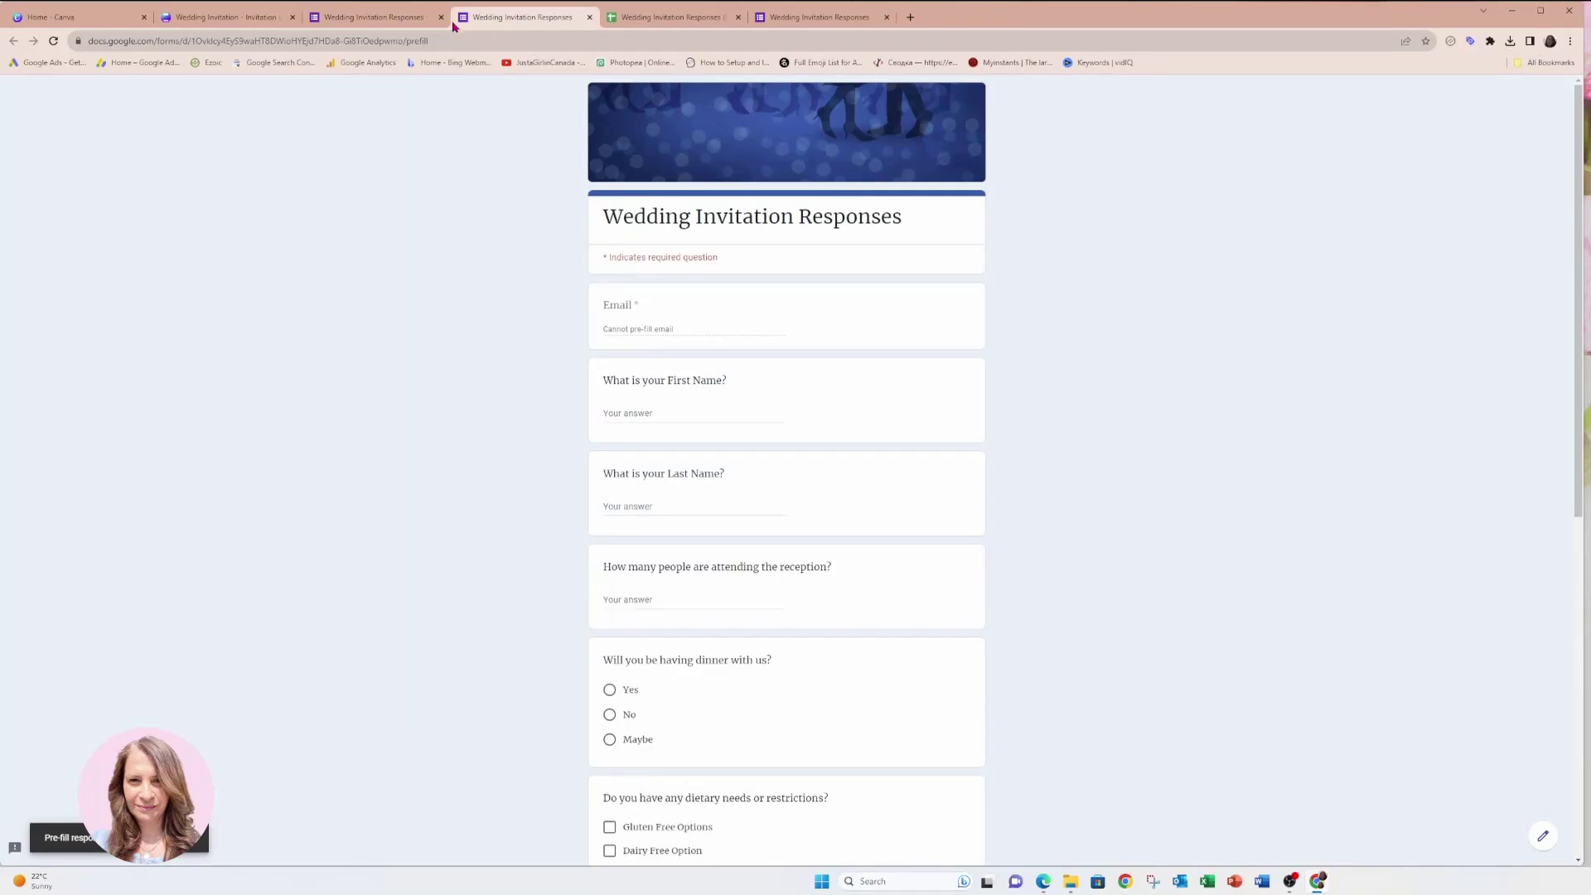
Look over the form's settings and pre-fill pages, then return to the Canva design.
left_click(389, 17)
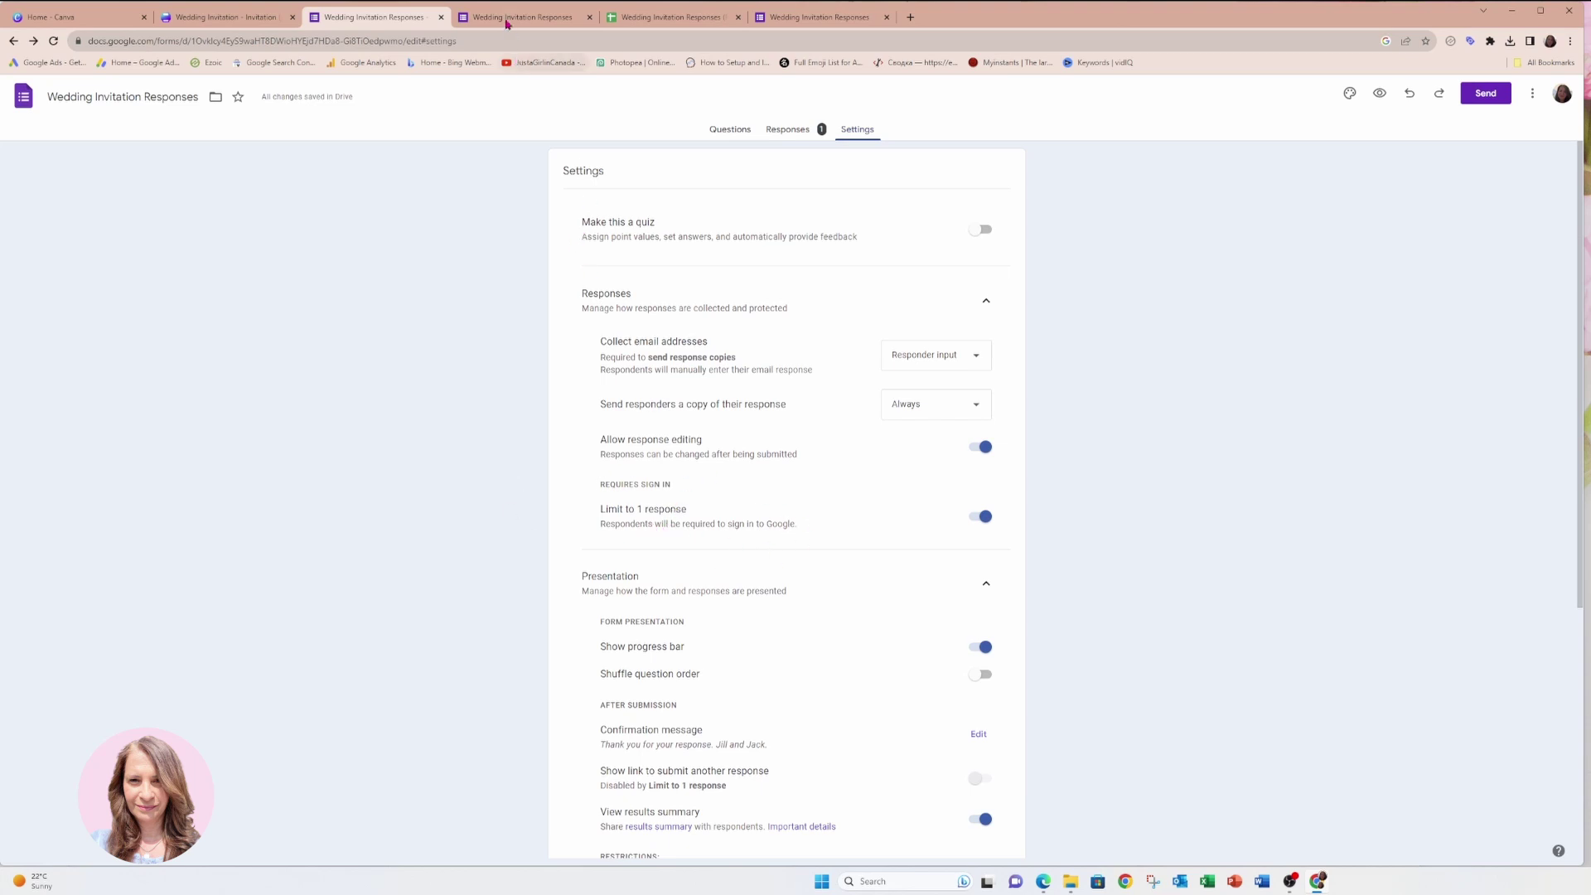
left_click(505, 20)
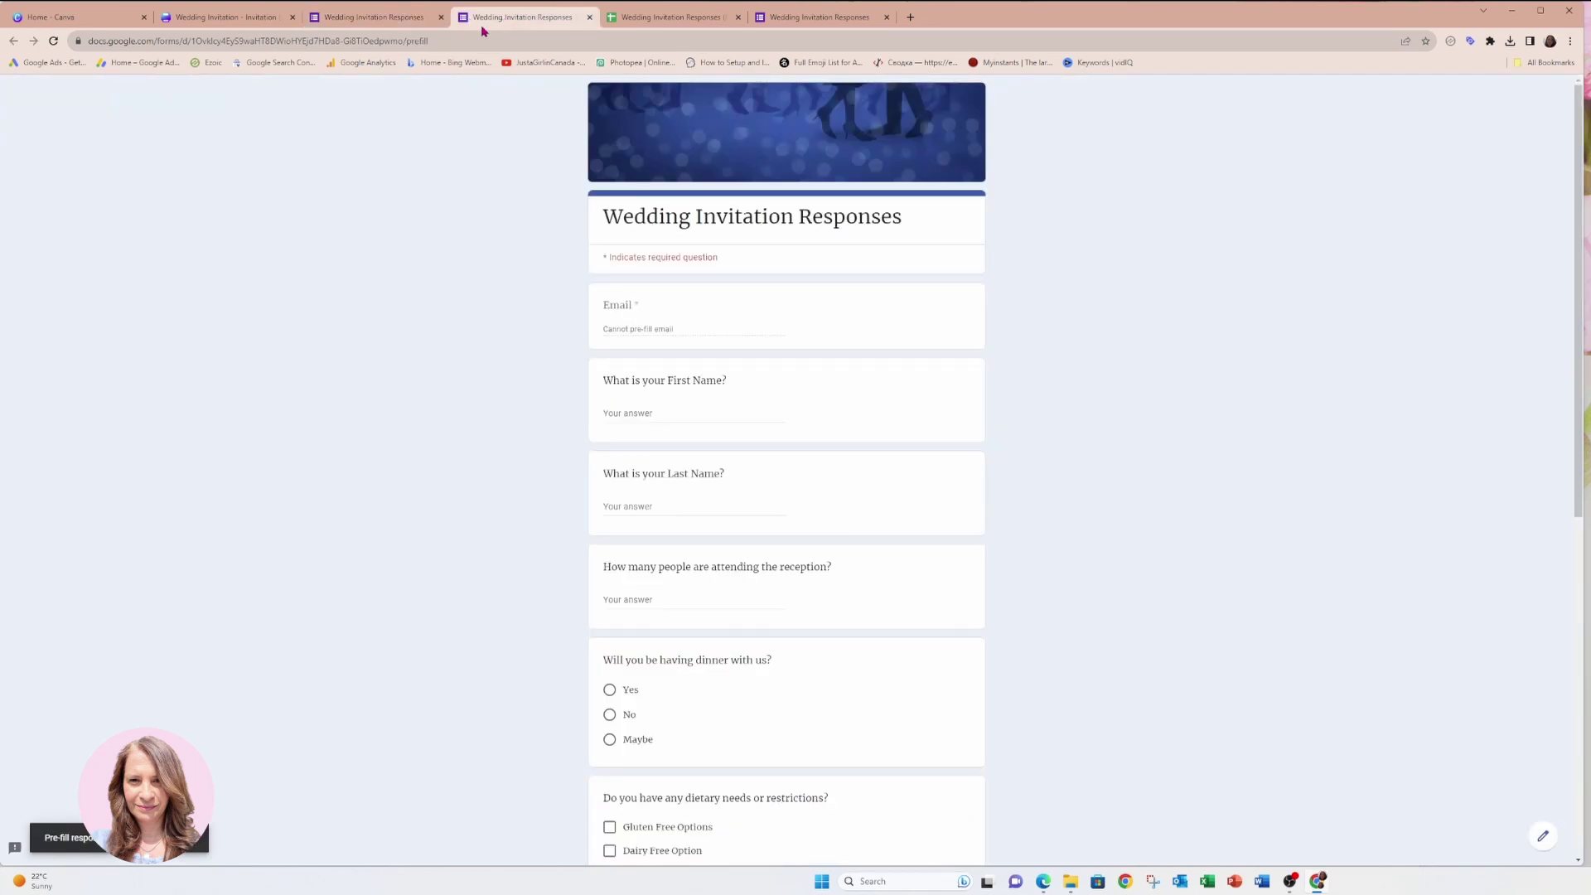
left_click(245, 25)
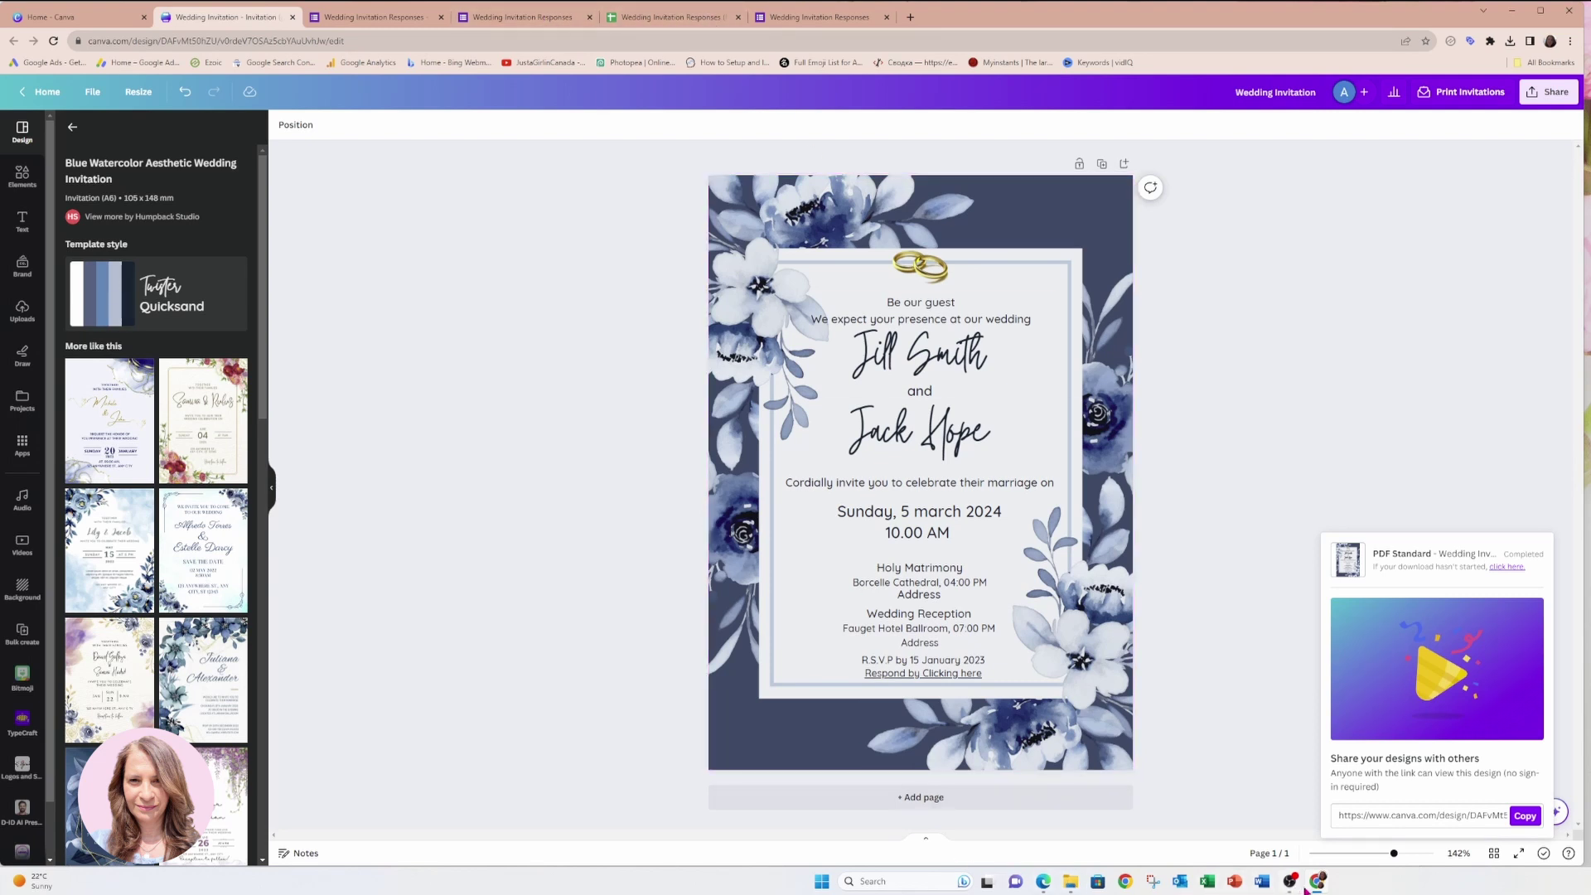
Bring up the RSVP form in the Edge window and move it up for more room.
mouse_move(1311, 885)
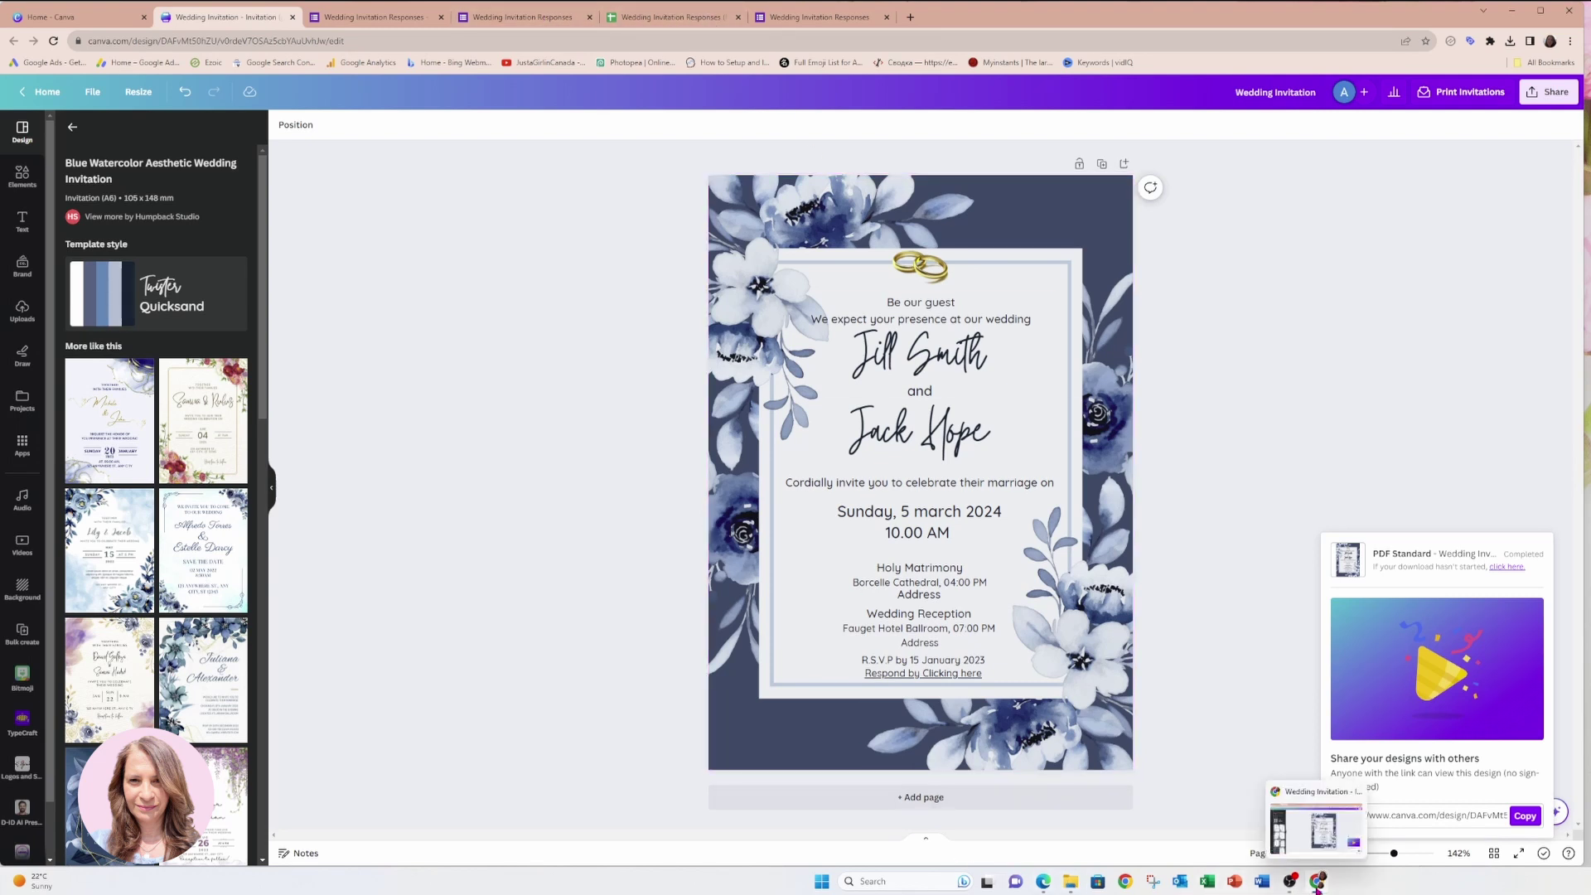
left_click(1306, 844)
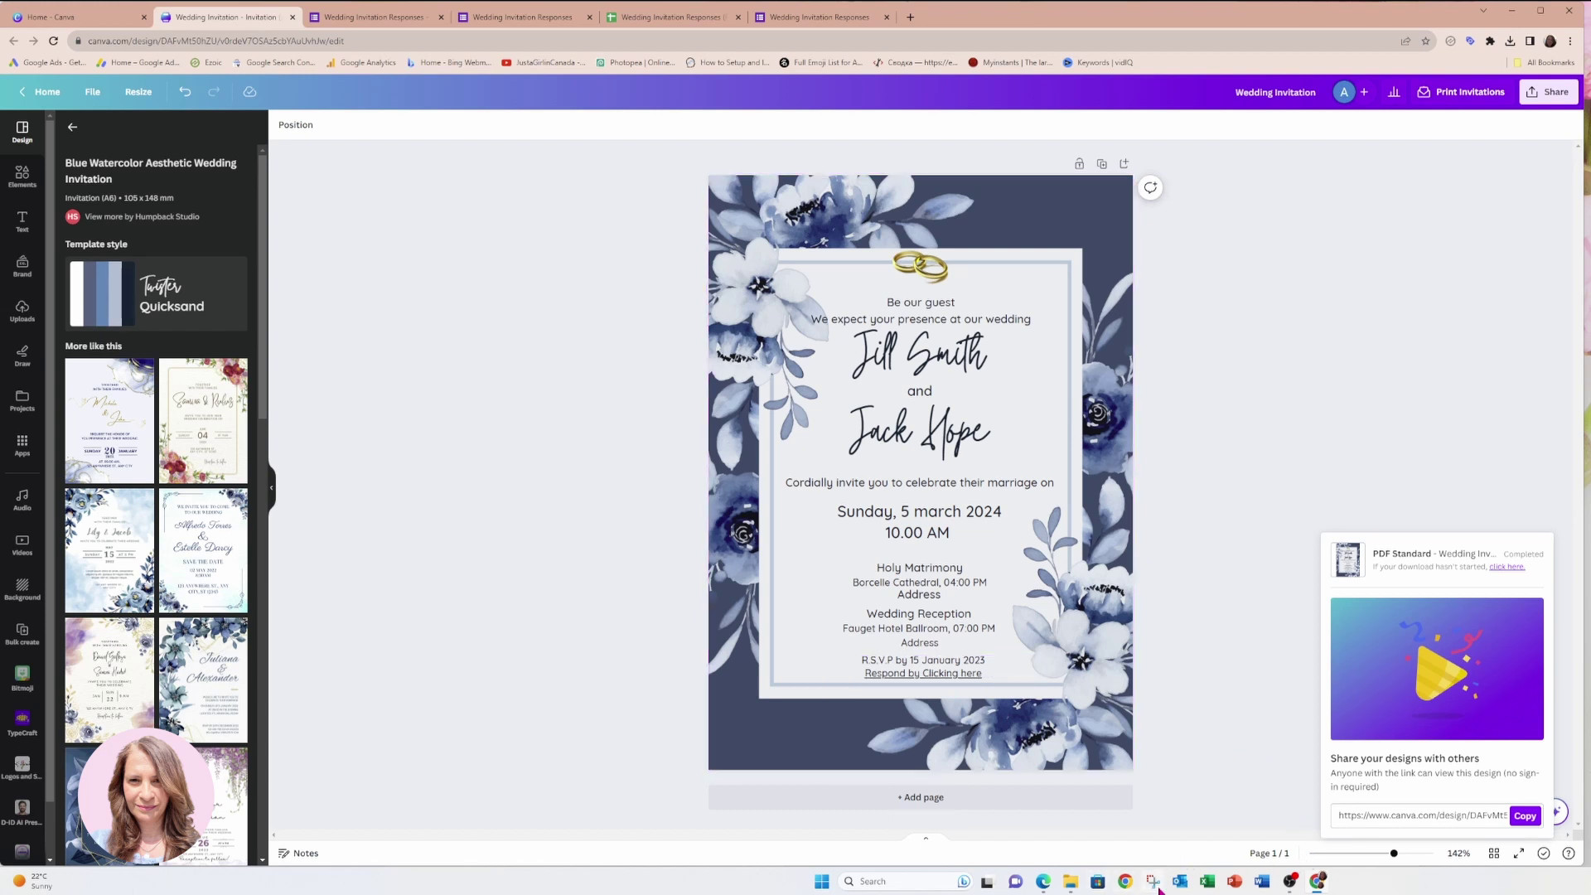
left_click(1054, 884)
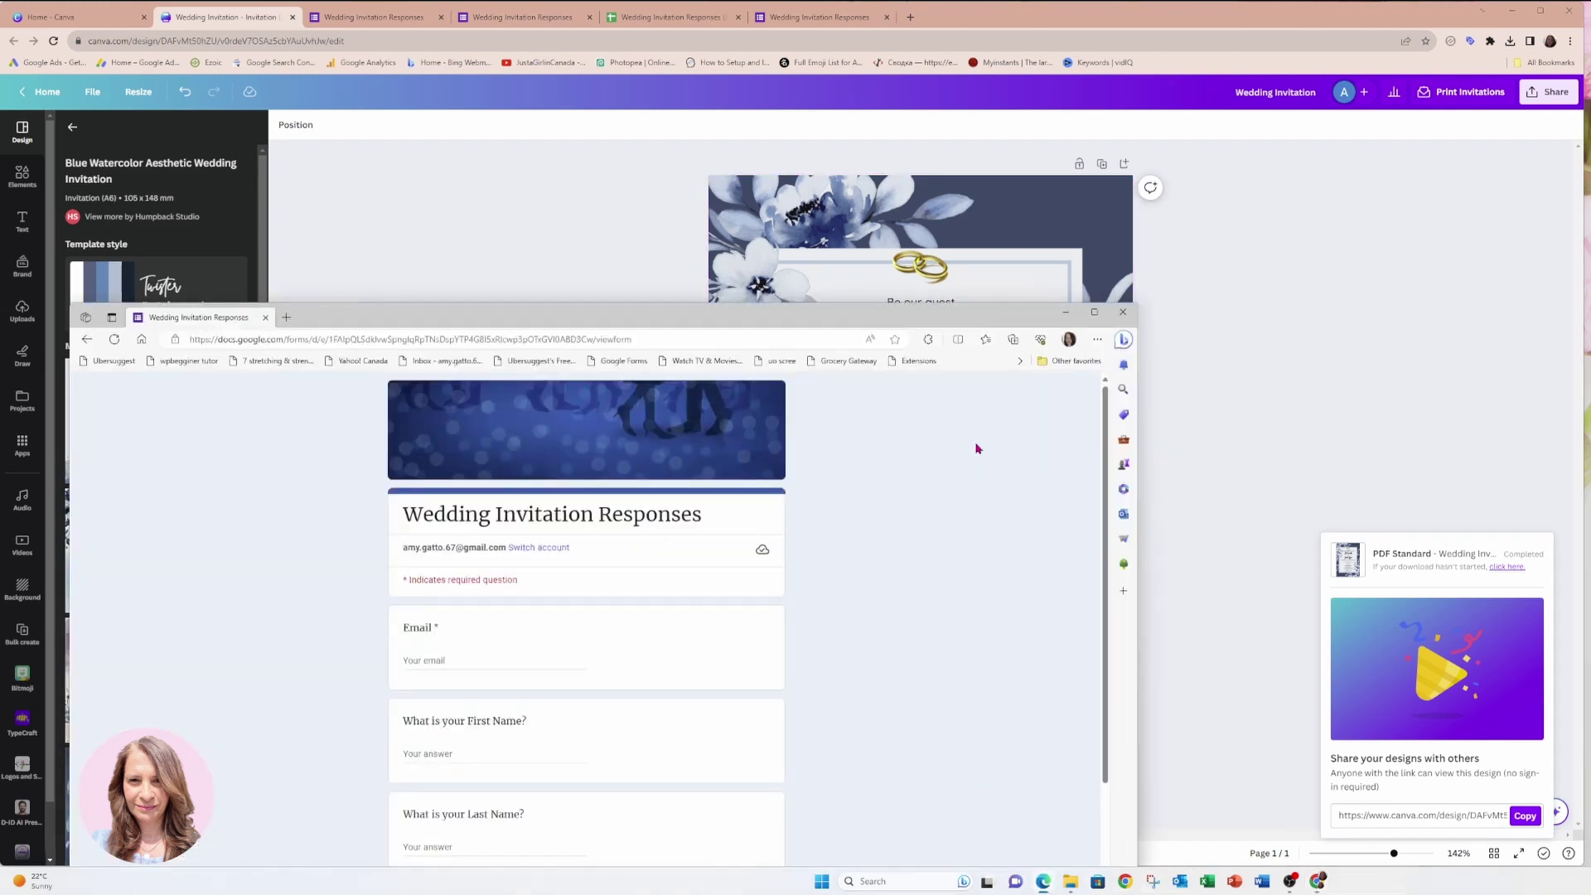
left_click_drag(1019, 320, 1026, 18)
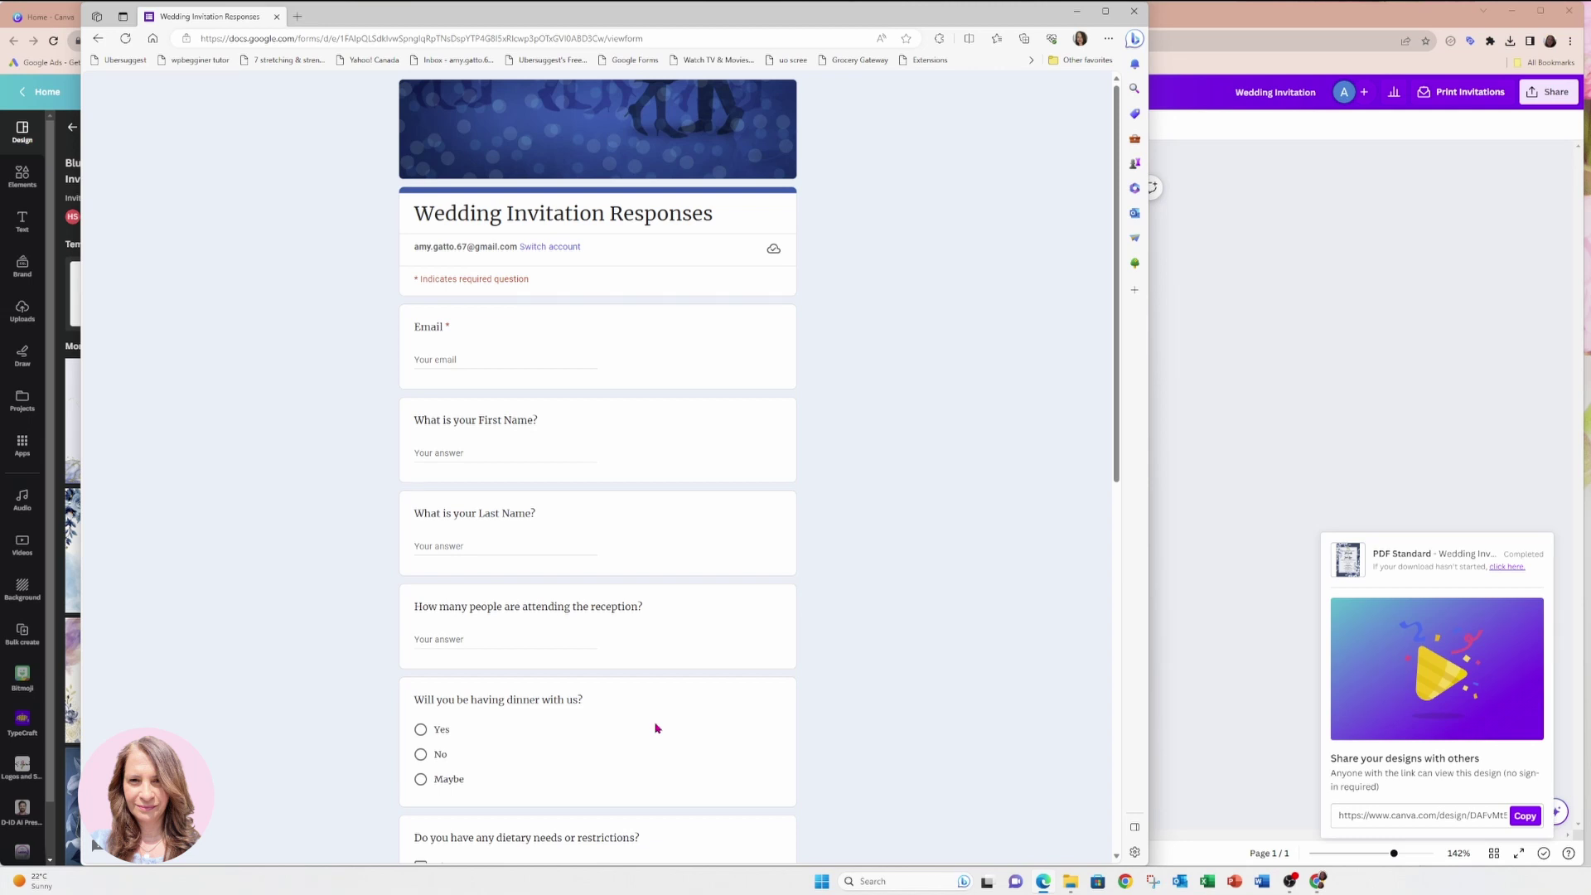
Submit a test RSVP with an email, No to hotel and Yes to singles table.
left_click(482, 363)
type("amy.g")
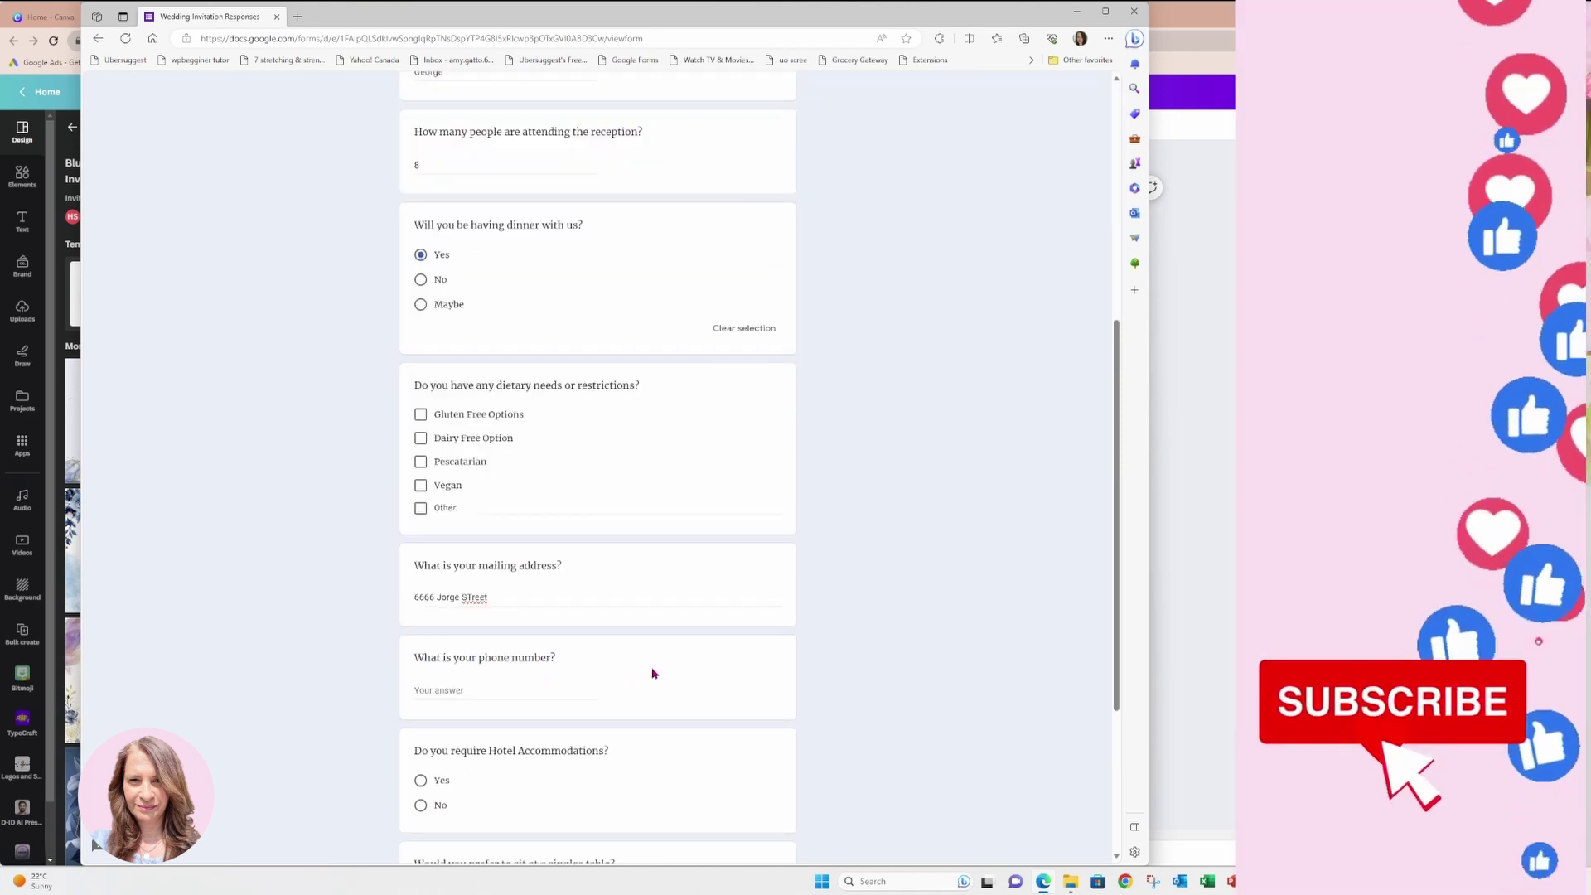
scroll(654, 673, "down", 3)
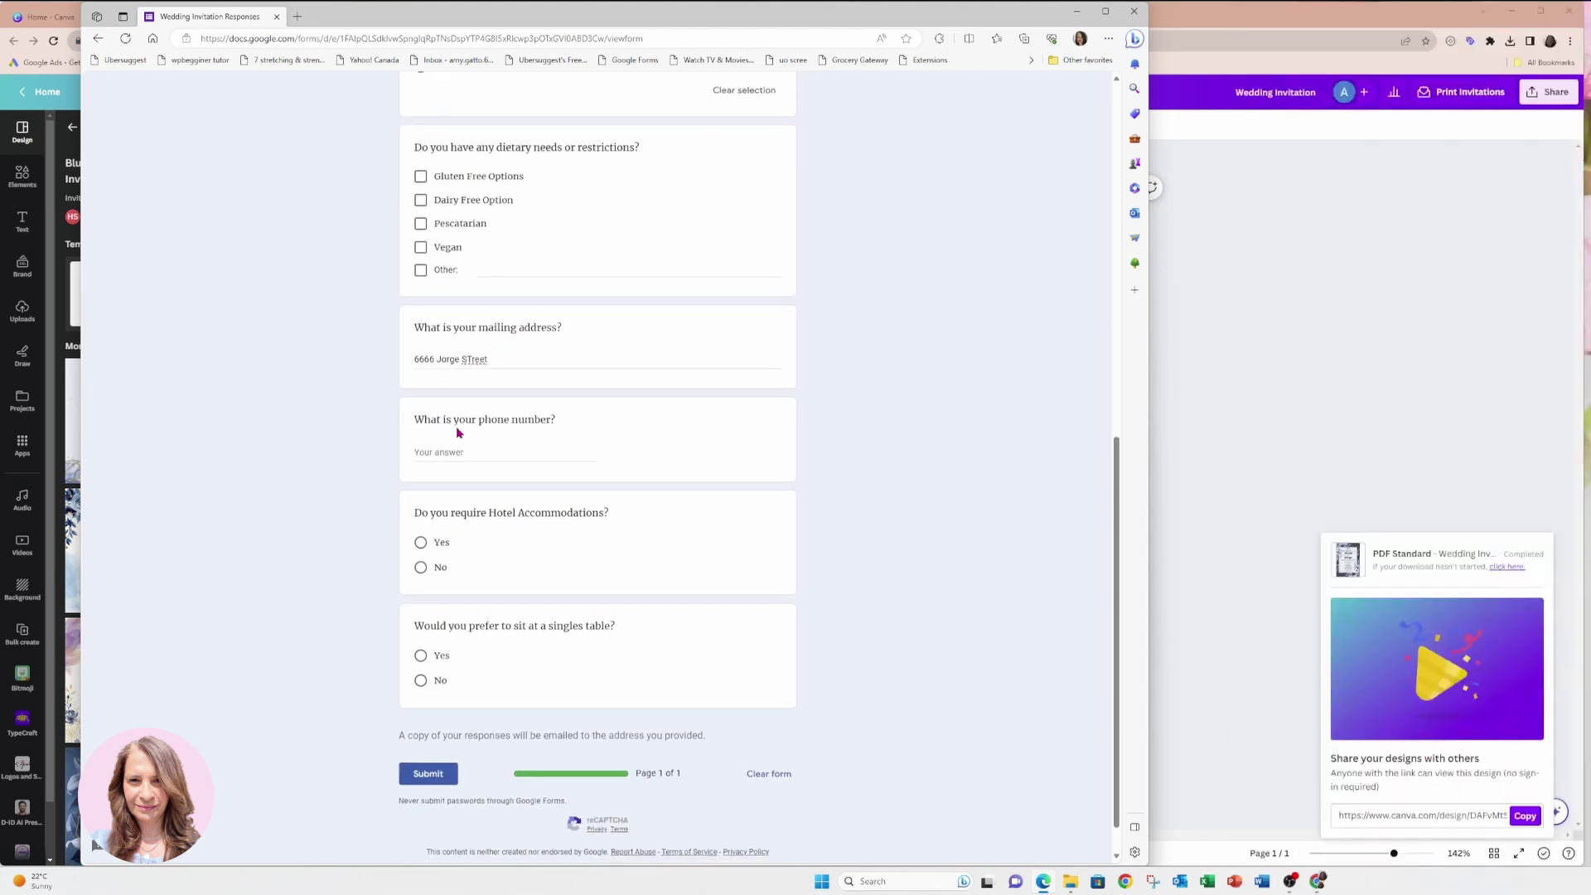
left_click(439, 571)
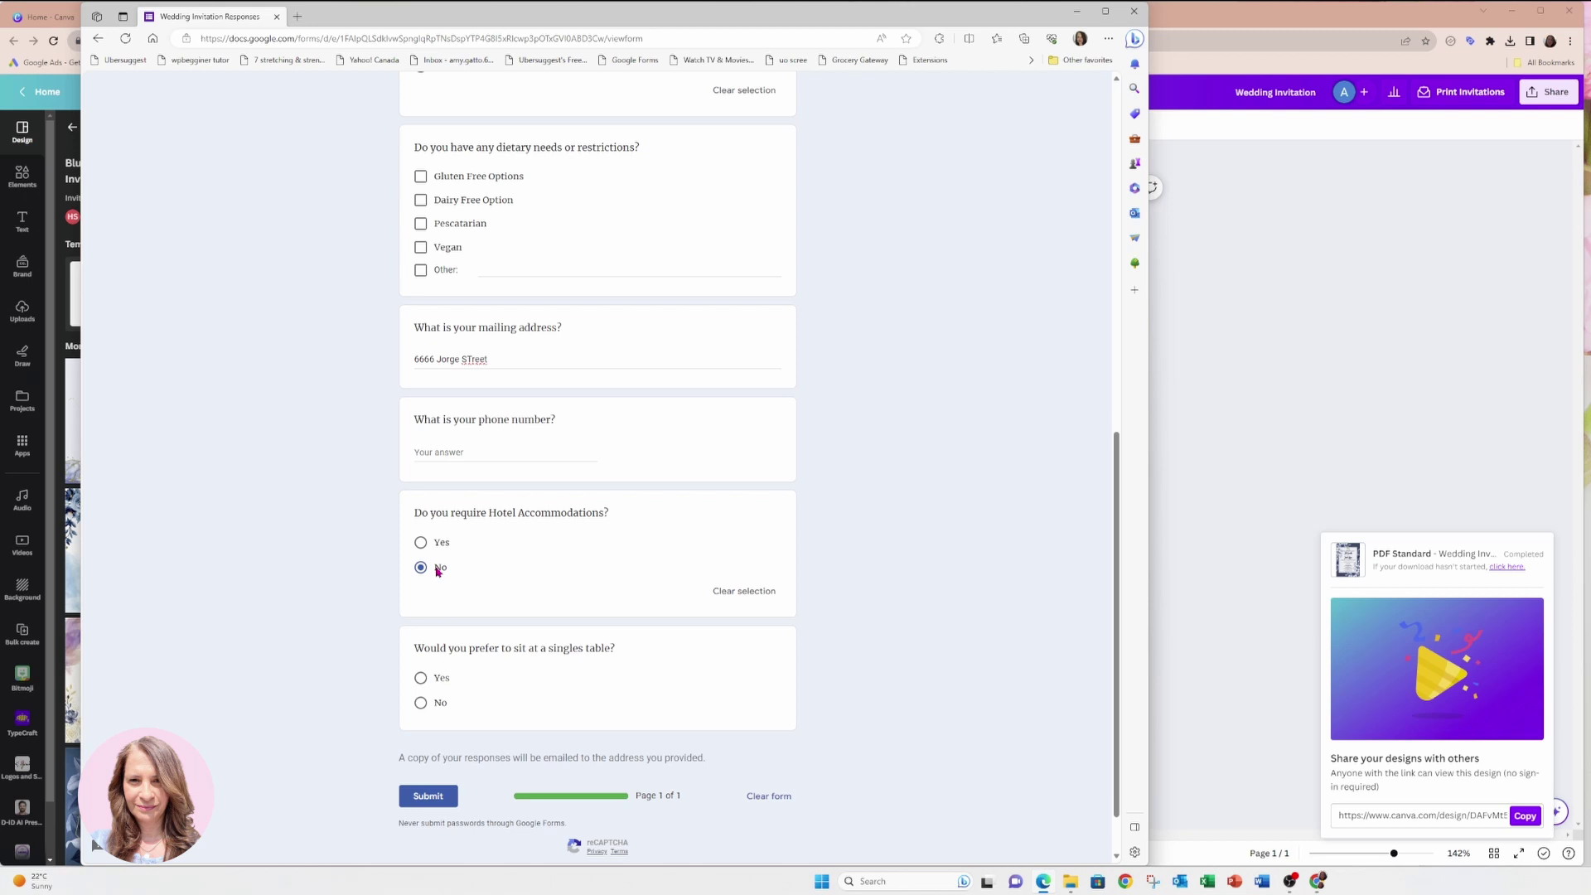
left_click(421, 678)
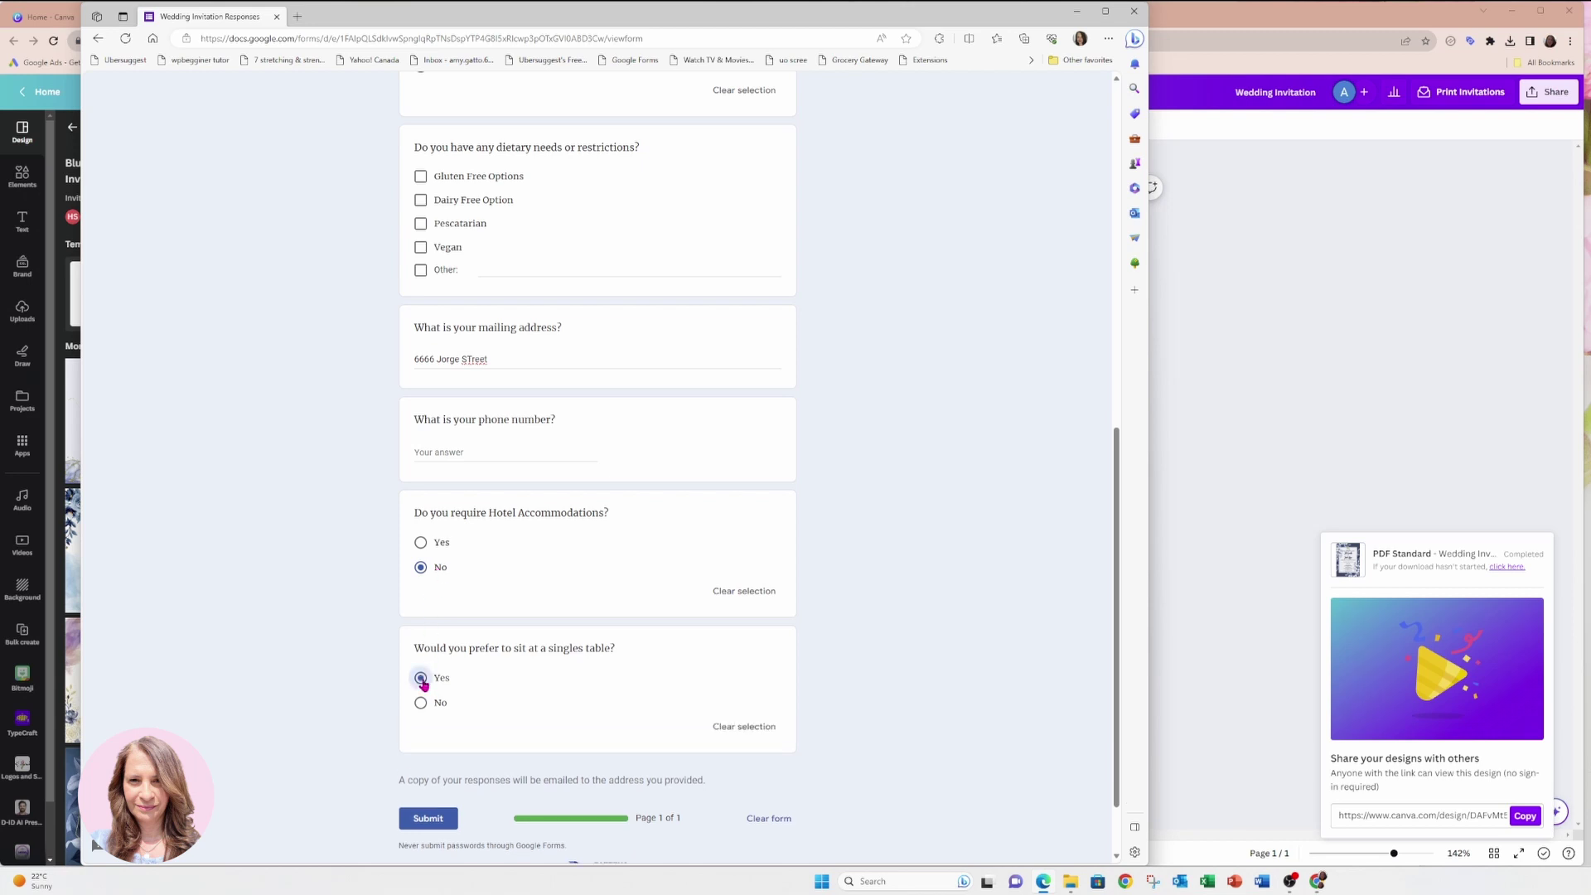
left_click(428, 819)
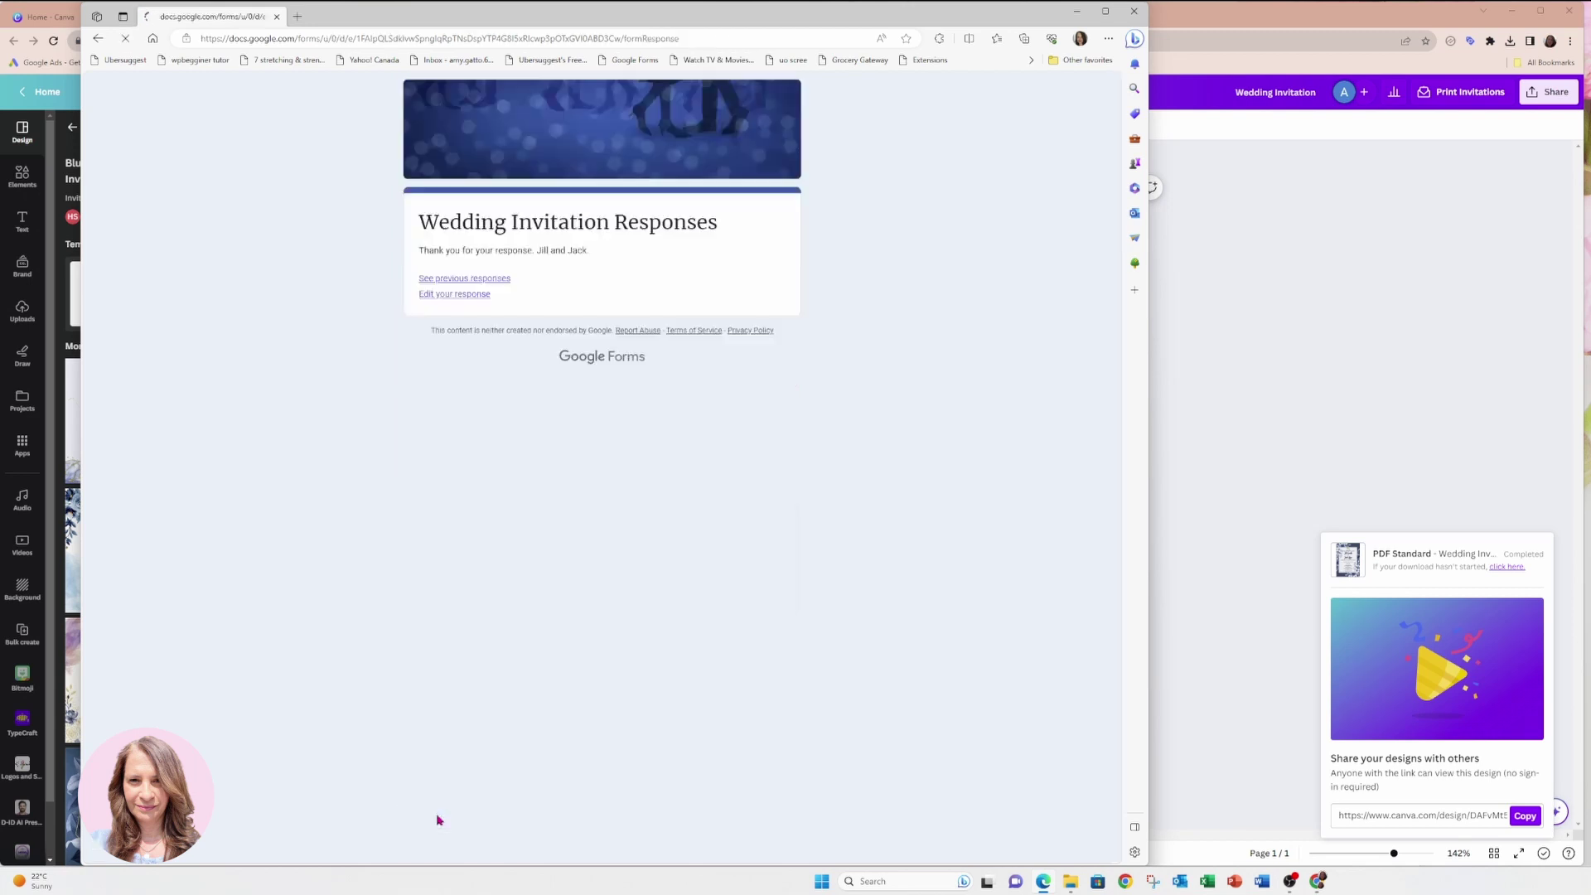
View the form's Responses summary in Chrome, now showing 2 responses.
left_click_drag(840, 20, 1025, 381)
left_click(454, 22)
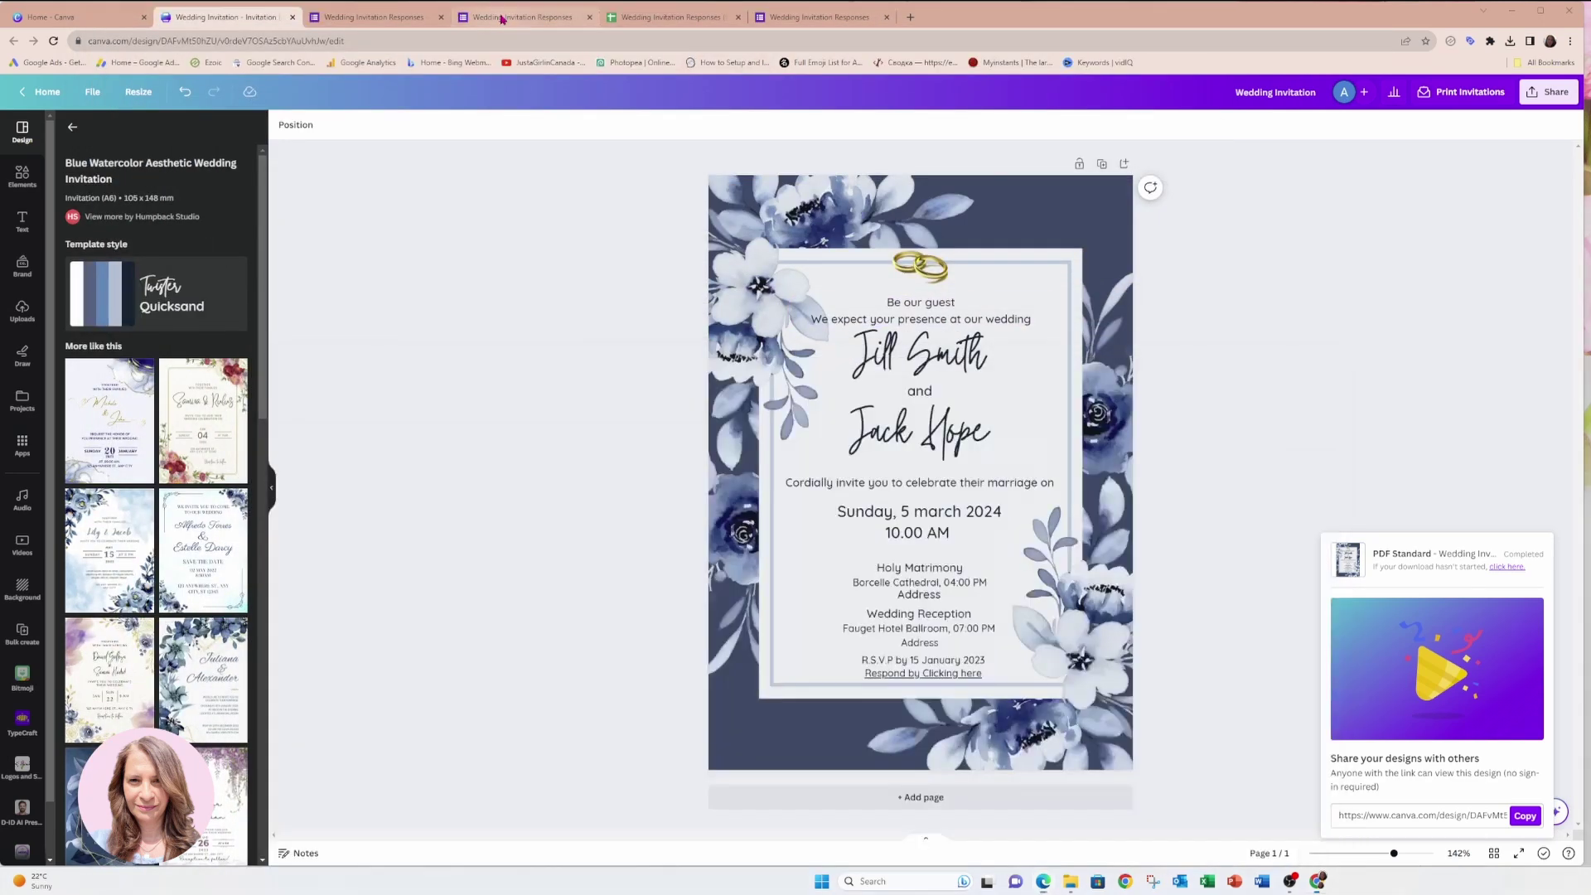
left_click(404, 18)
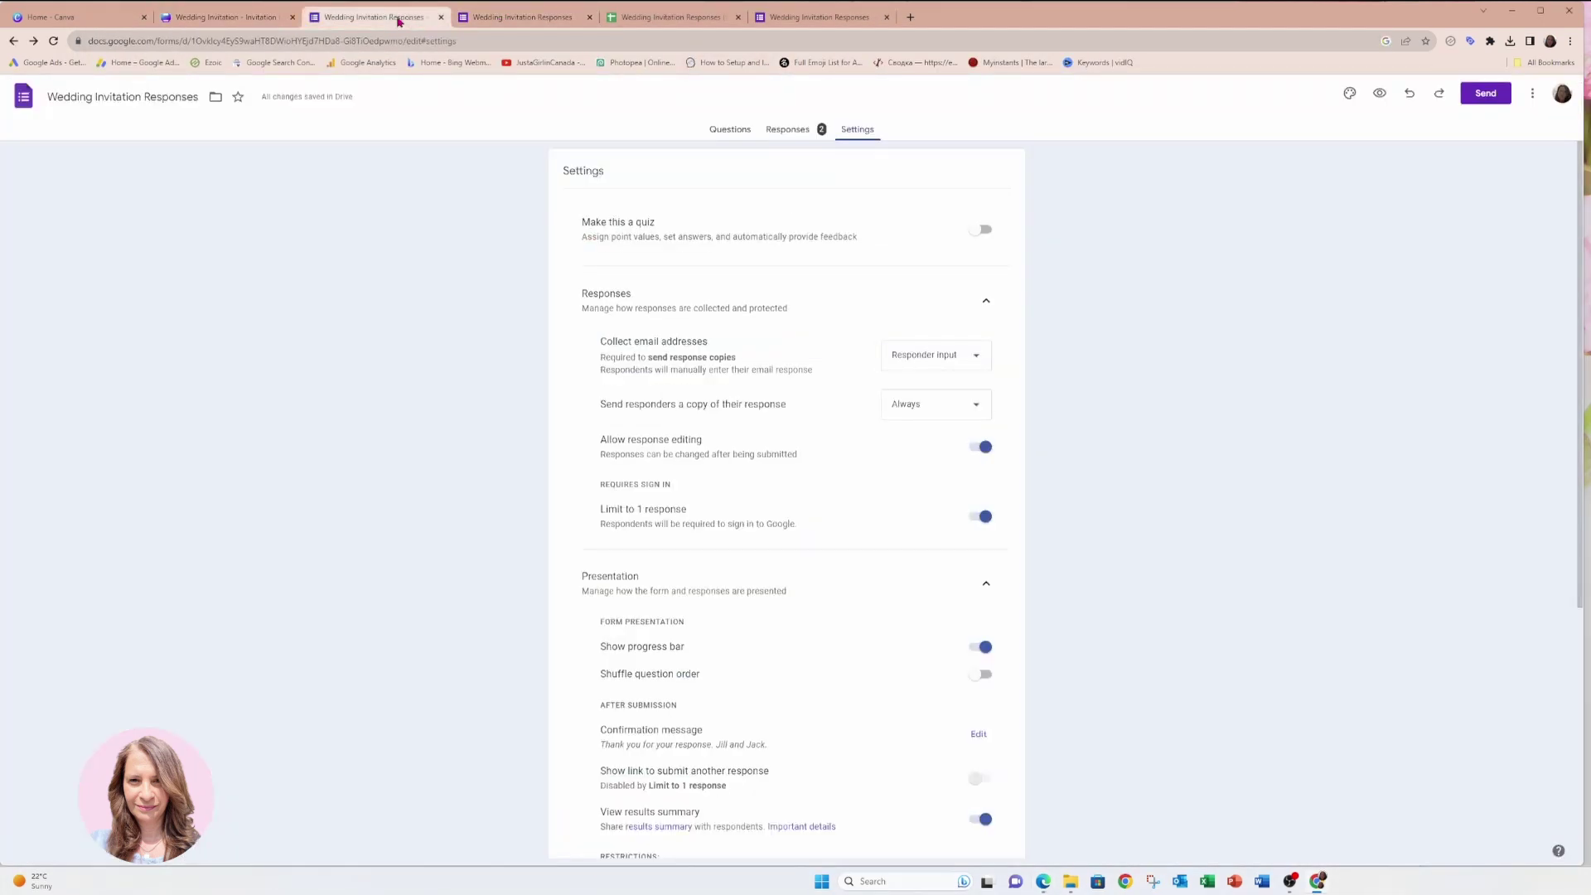
left_click(792, 133)
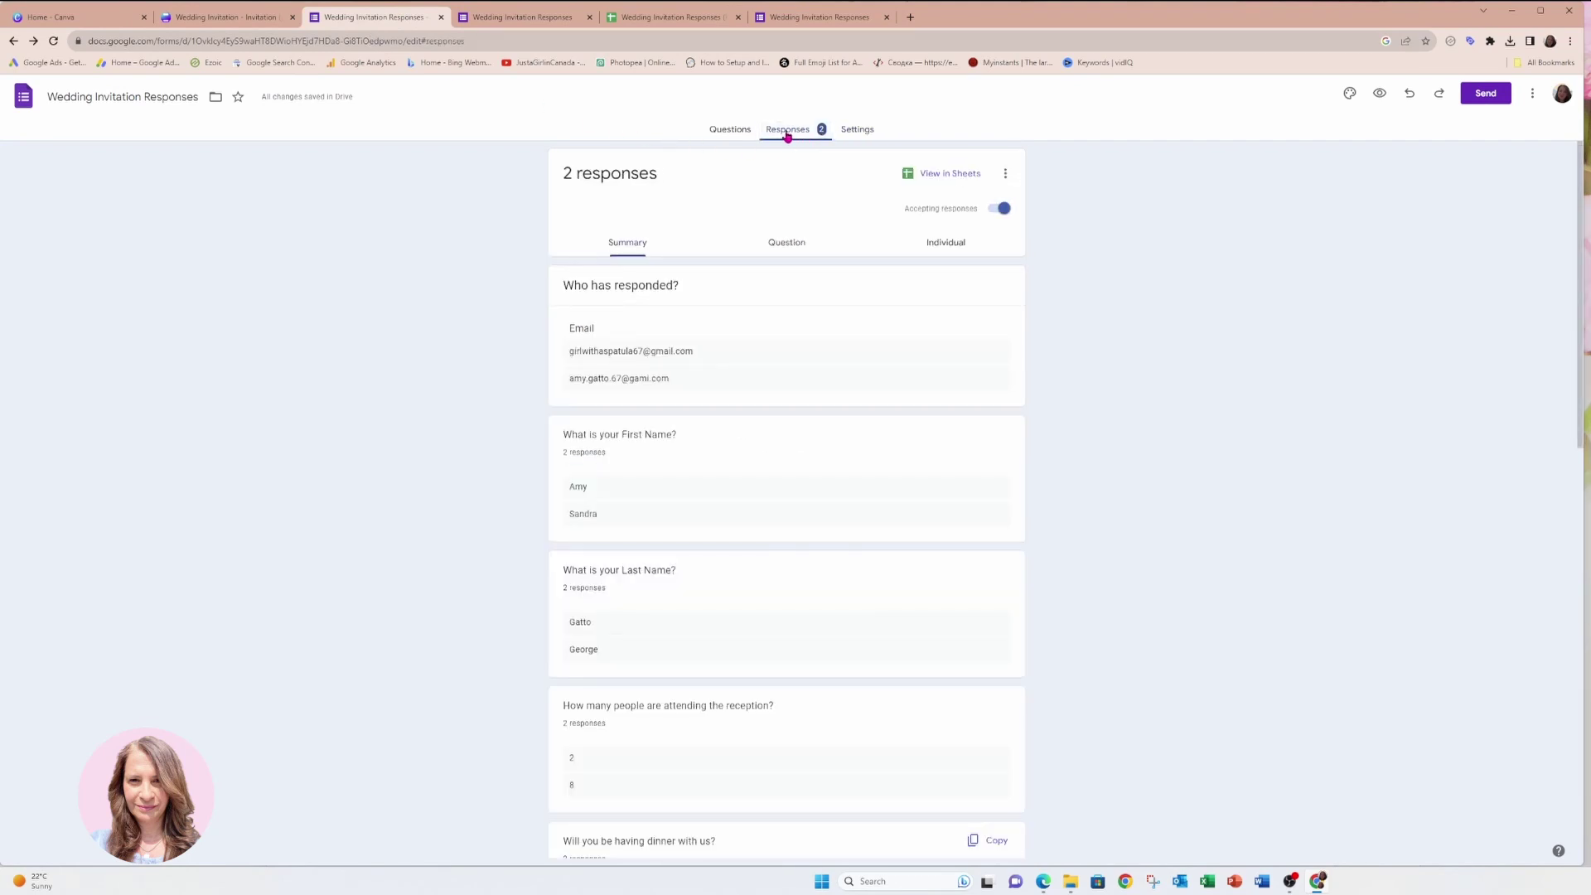
Scroll through the RSVP response charts in Google Forms, then go back to the Canva invitation.
scroll(843, 292, "down", 6)
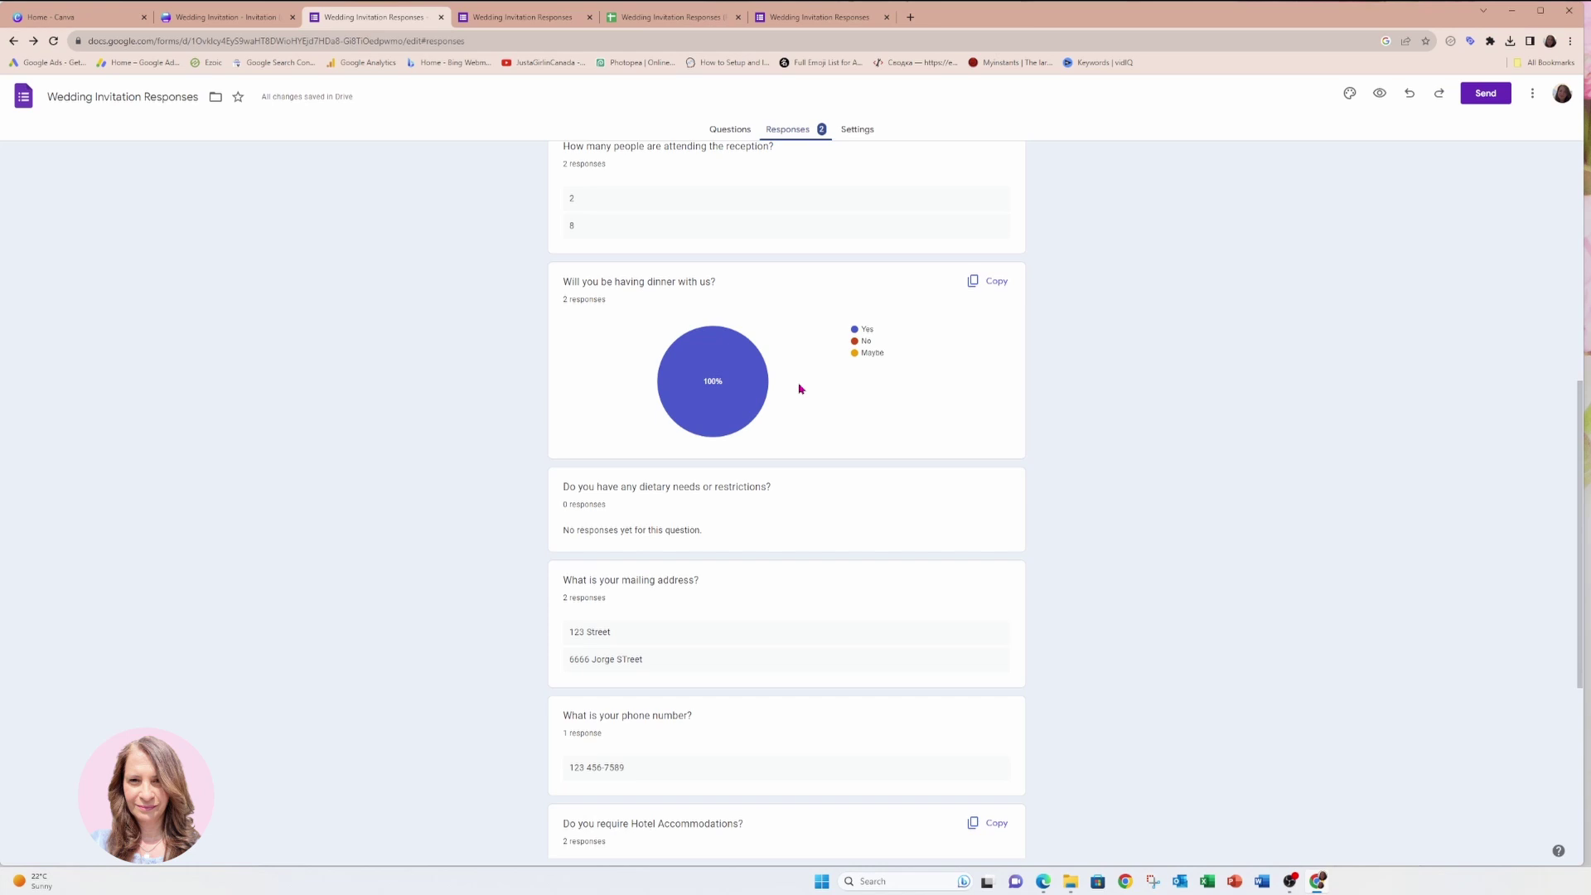
scroll(801, 388, "down", 2)
scroll(672, 559, "down", 3)
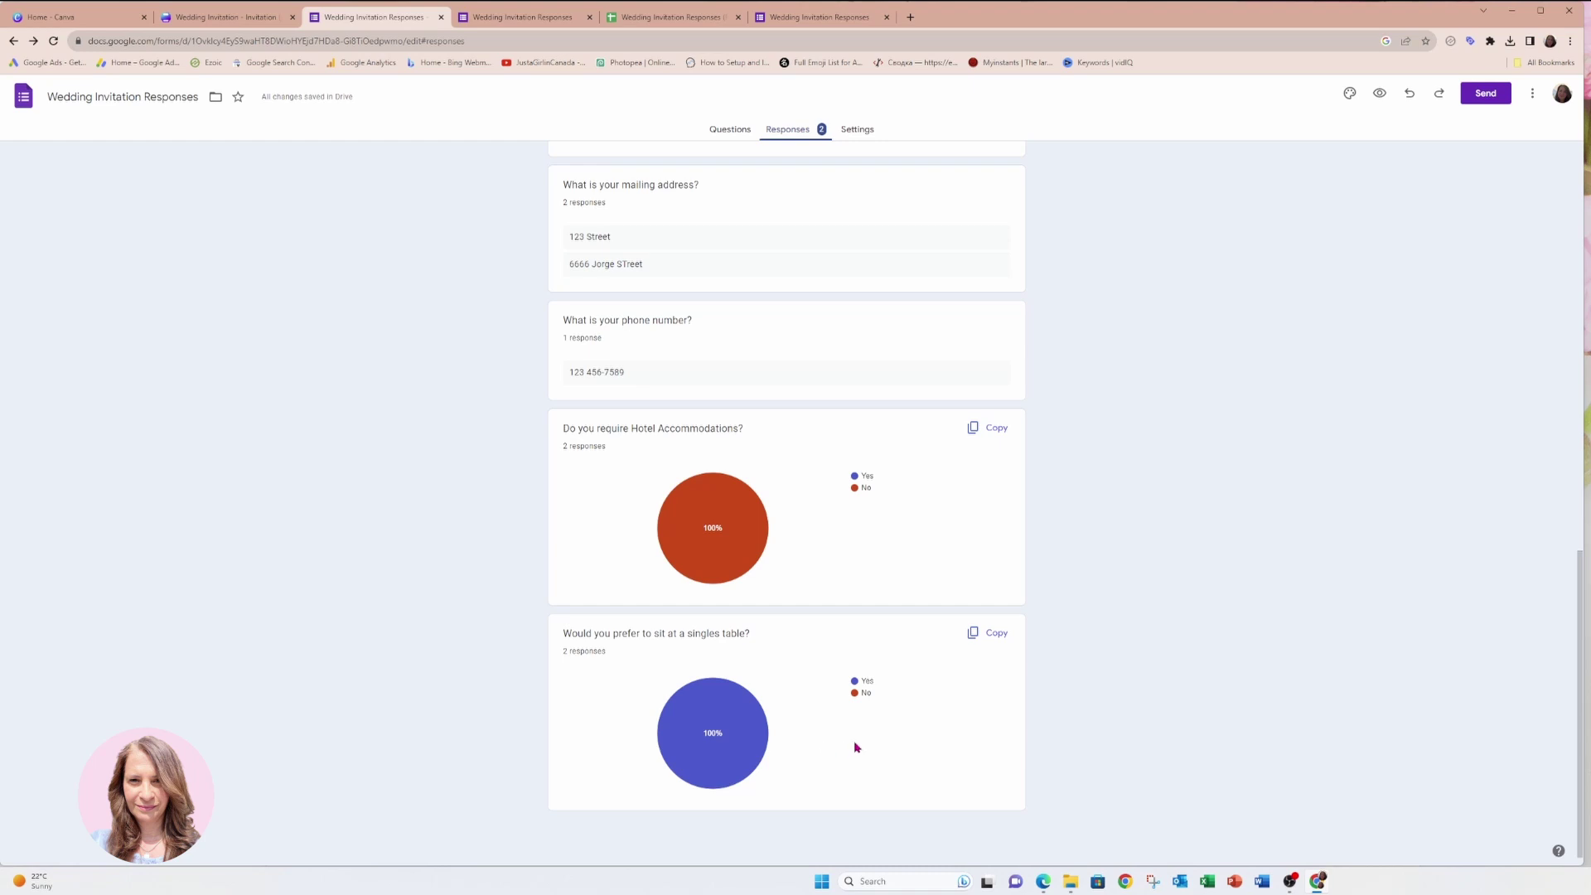
scroll(858, 746, "up", 10)
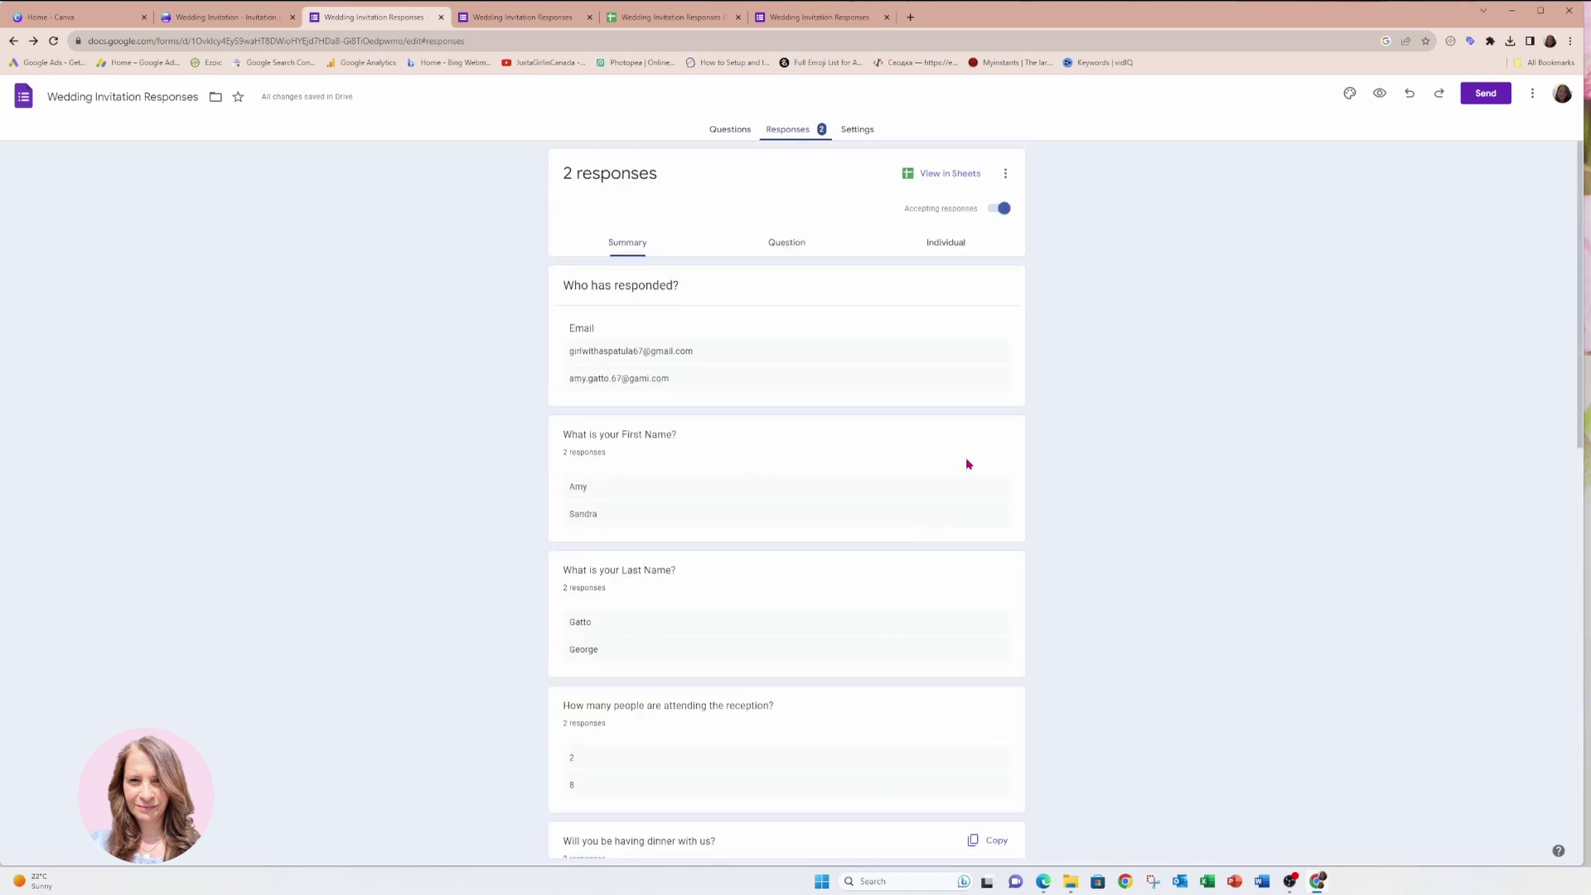
left_click(1513, 12)
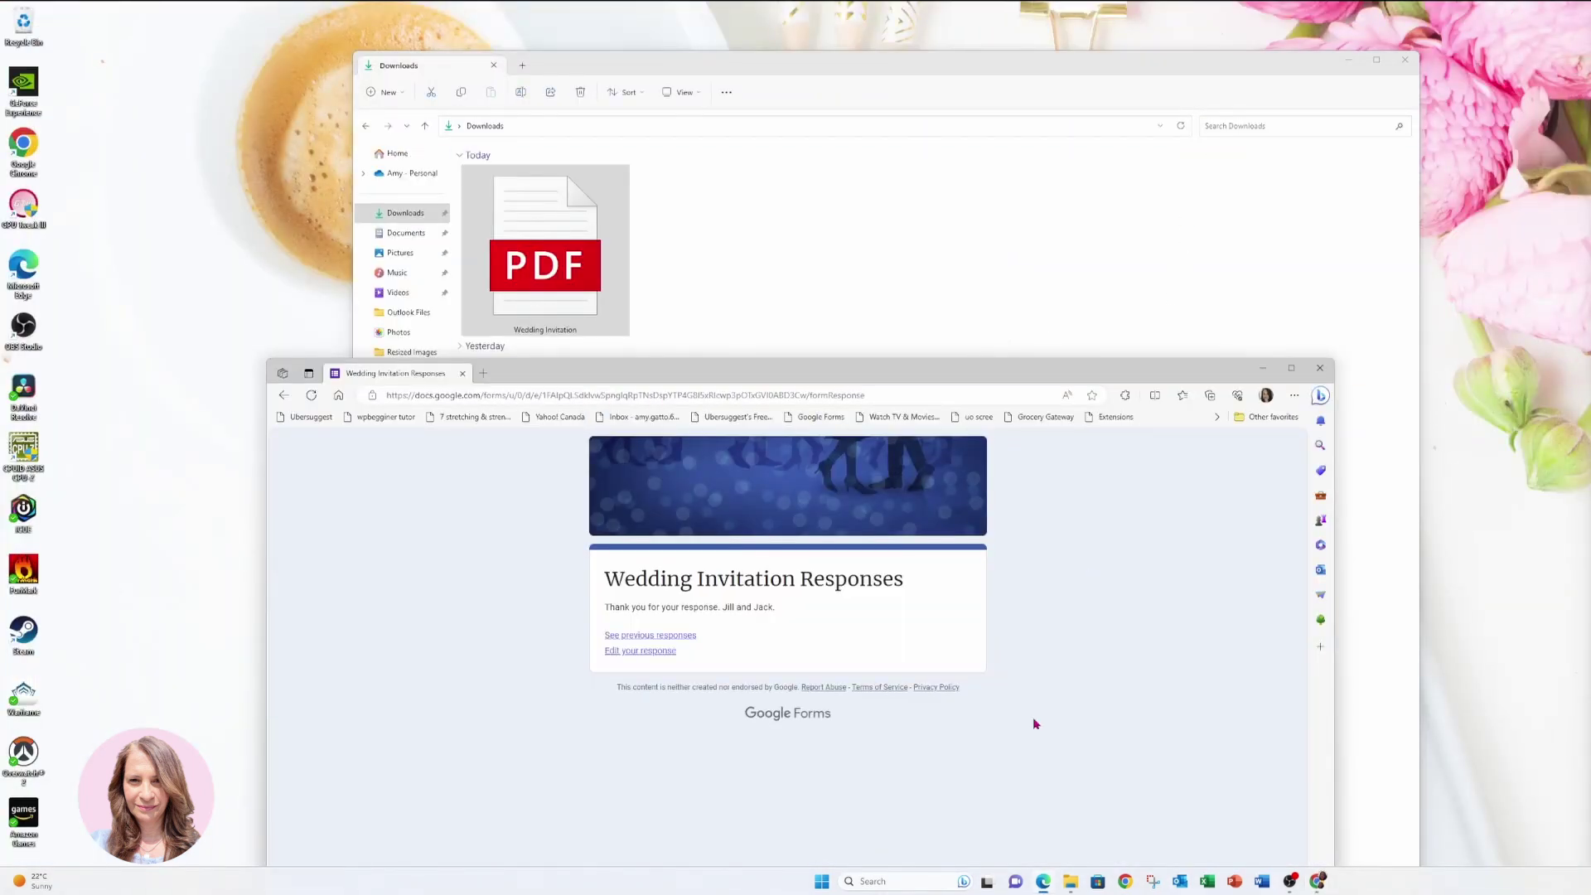
mouse_move(1316, 890)
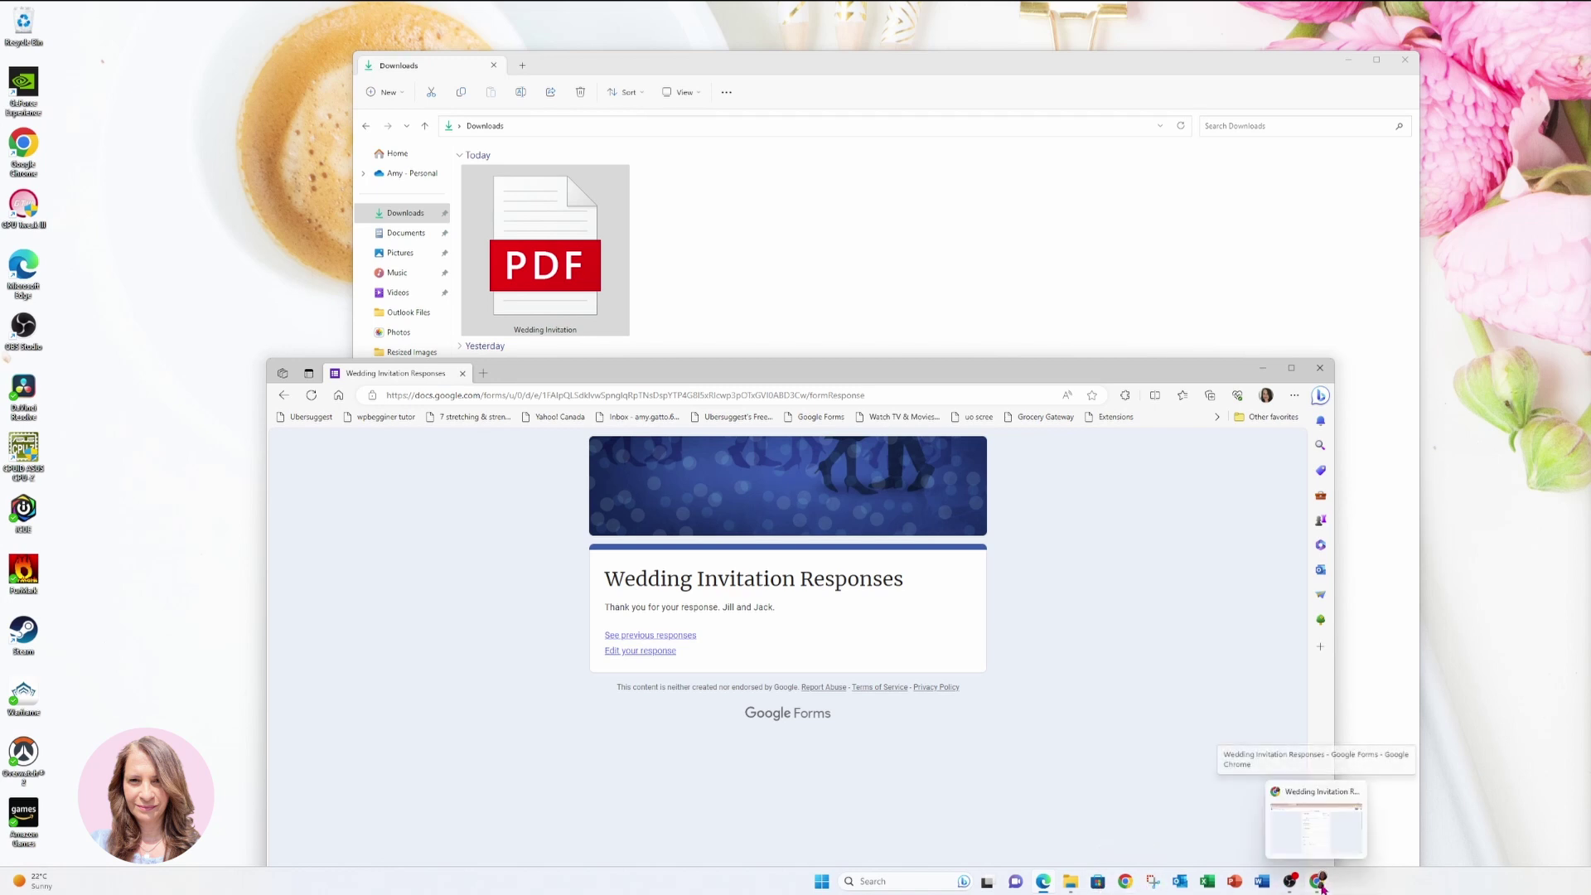
left_click(1315, 846)
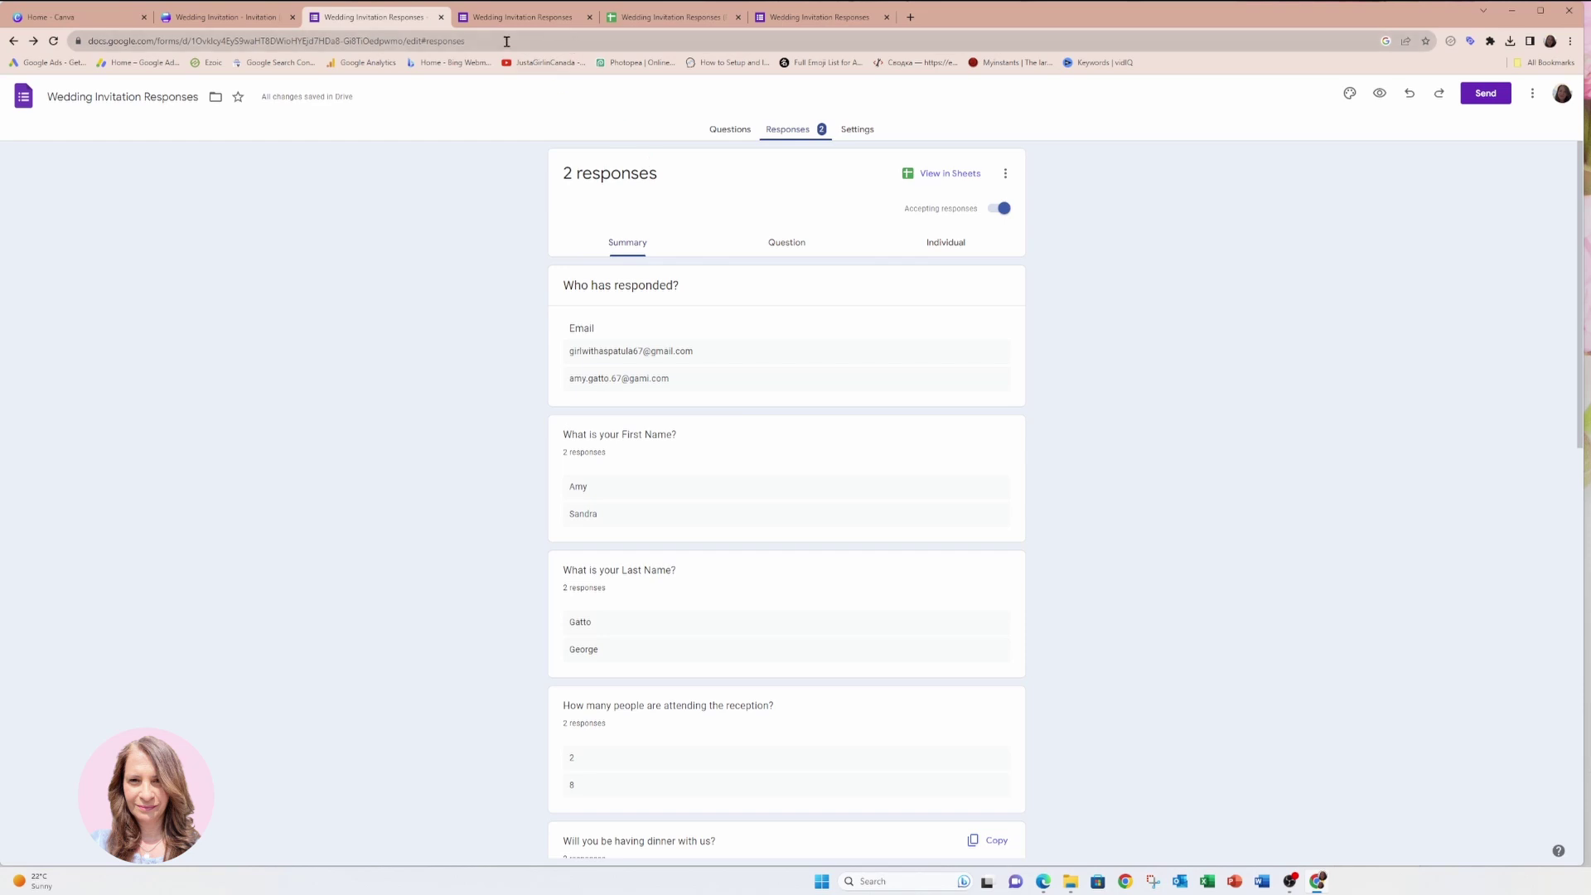
left_click(239, 19)
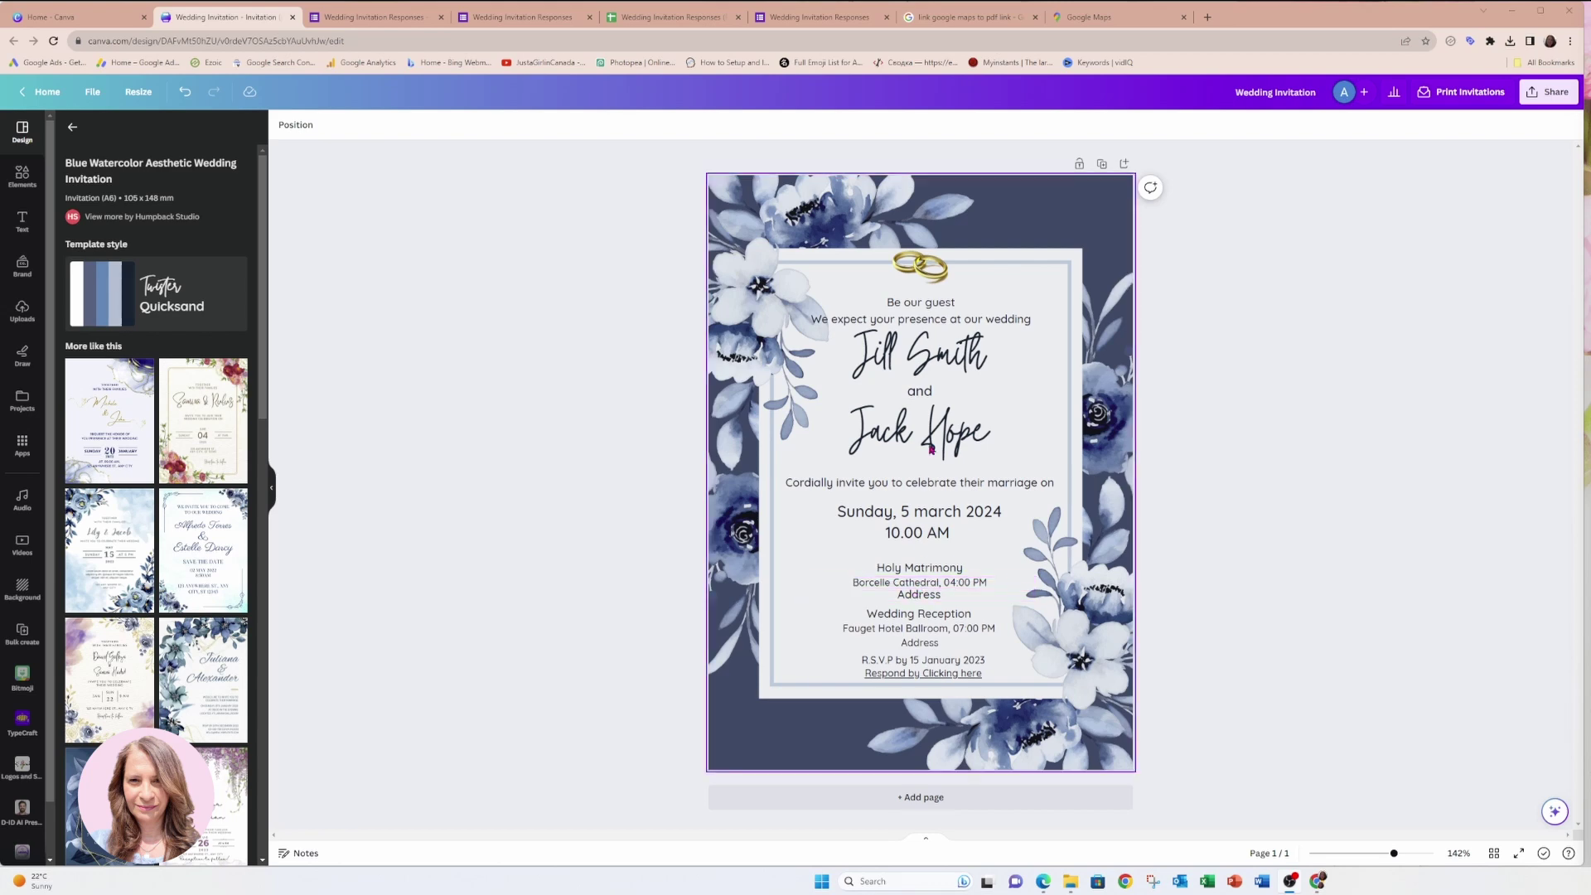
Switch from the Canva design to the Google Maps tab.
left_click(1066, 26)
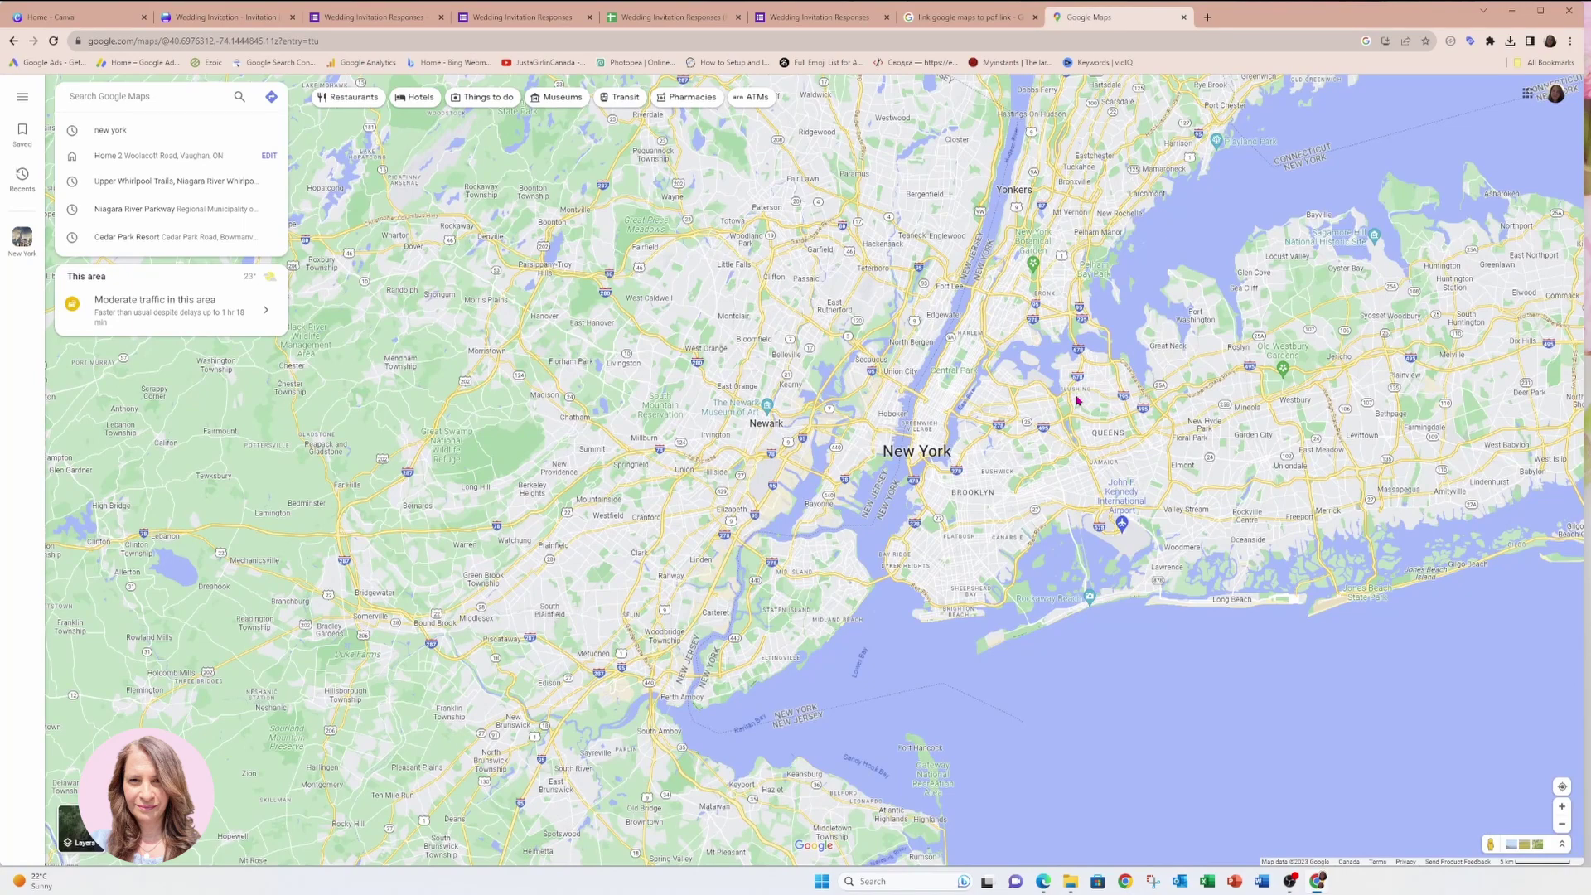
Search Google Maps for 'church' in Lower Manhattan and open the Hope Church East Village listing.
scroll(966, 476, "up", 5)
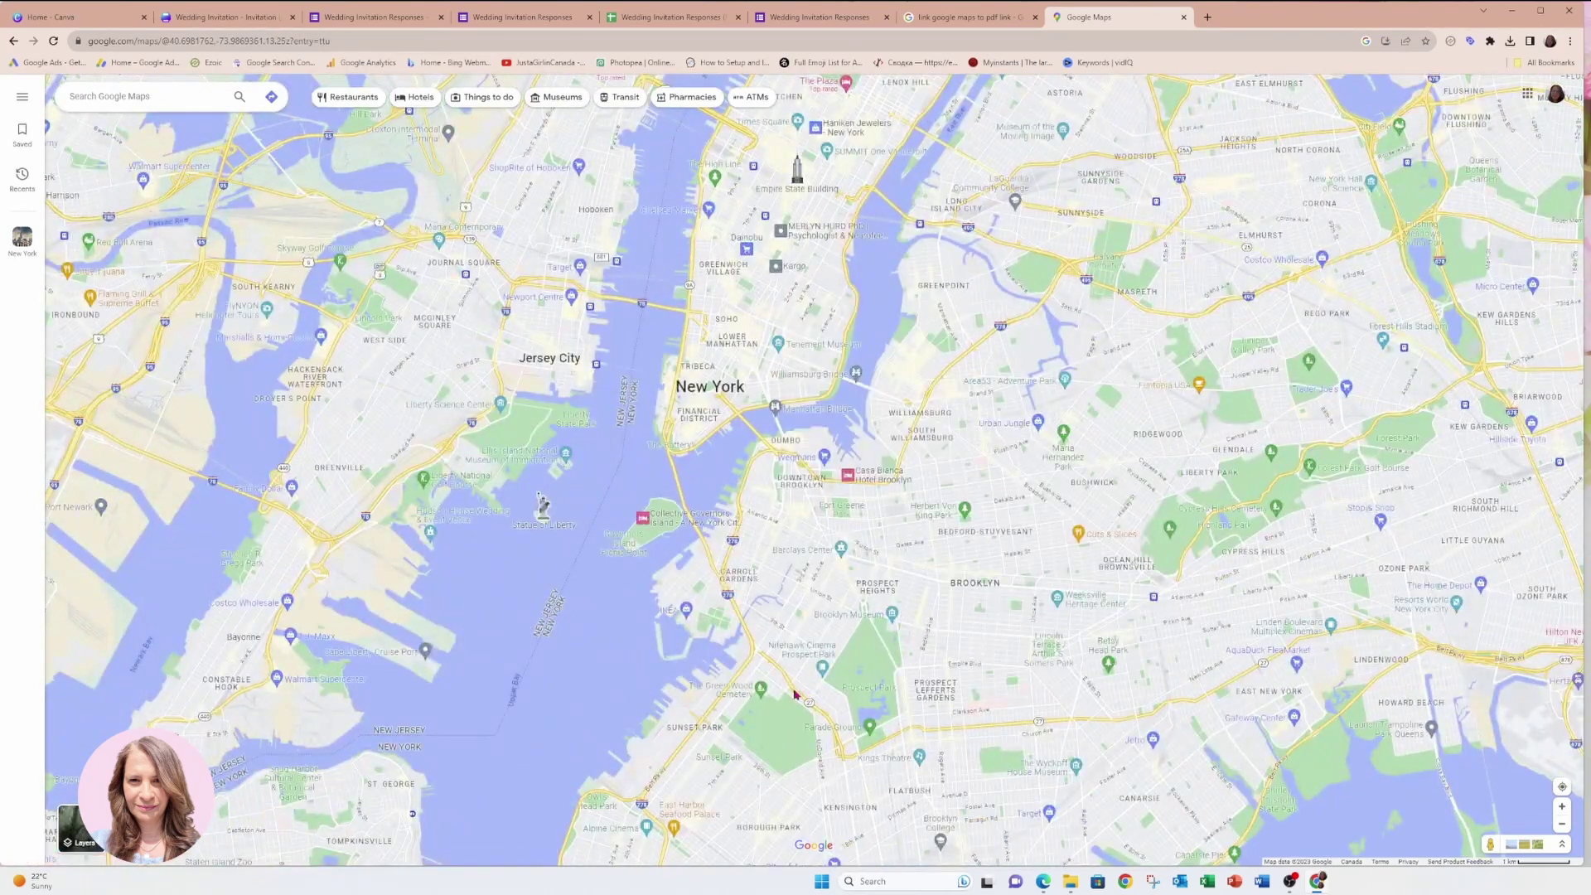
left_click(726, 347)
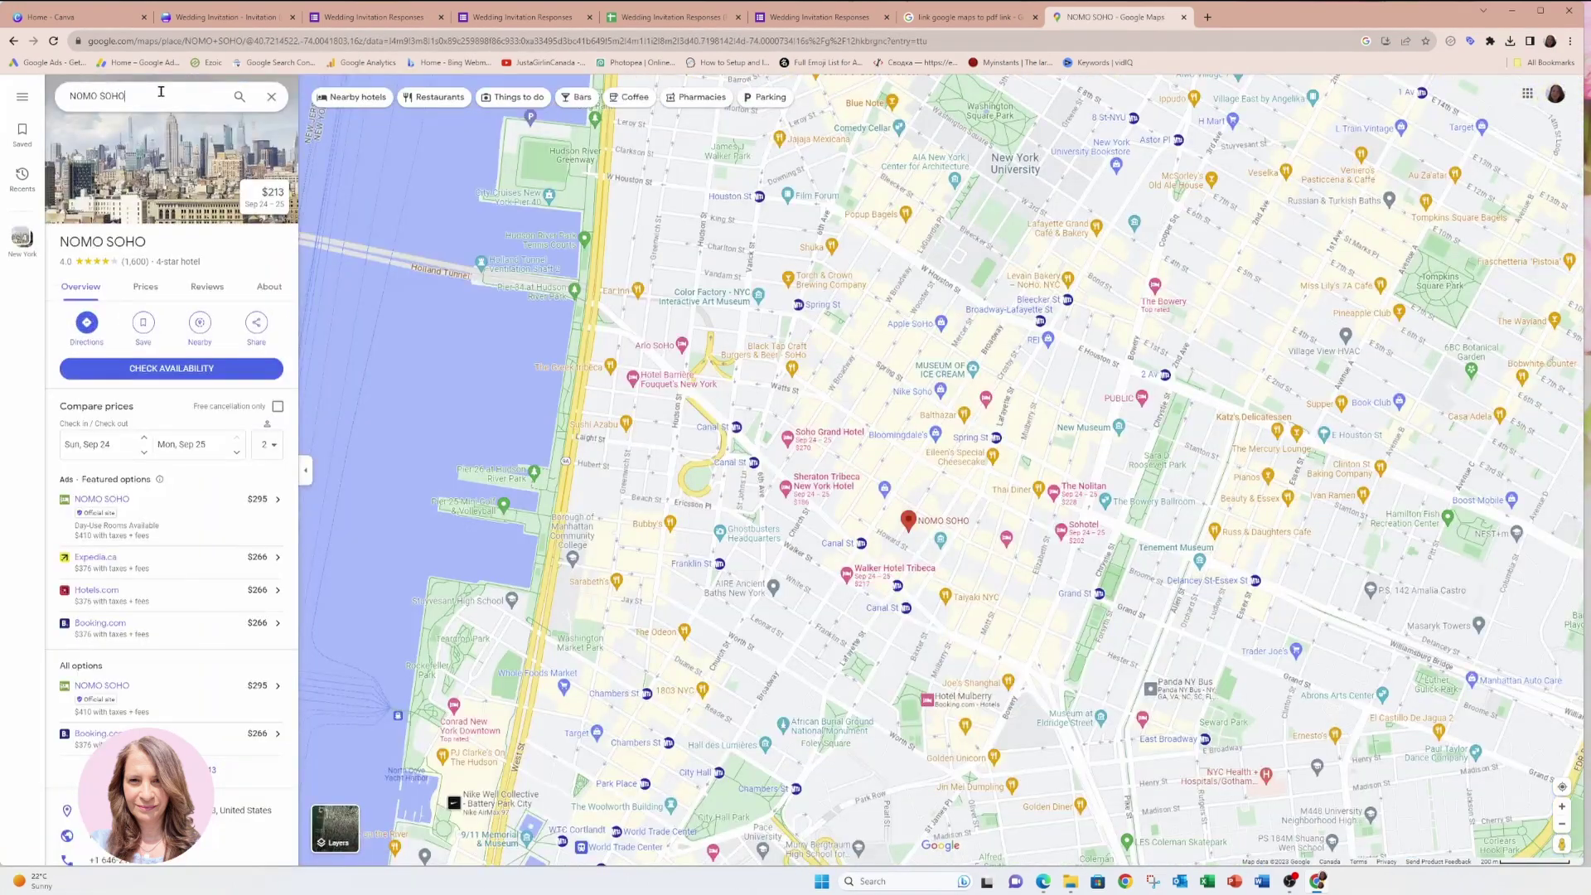
left_click(161, 94)
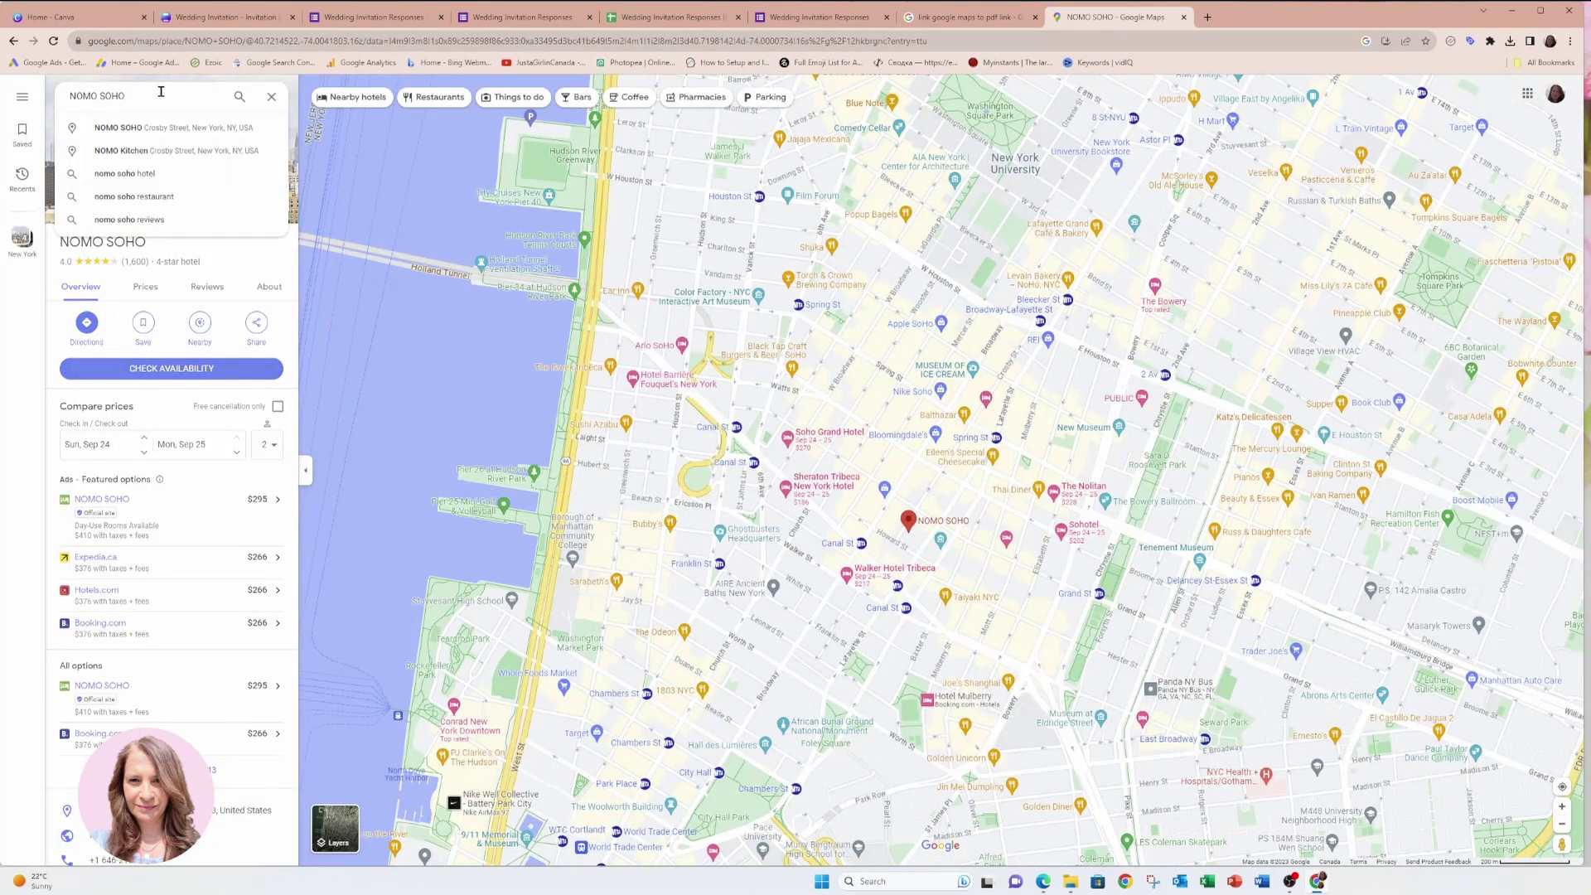
left_click_drag(161, 92, 17, 97)
type("church")
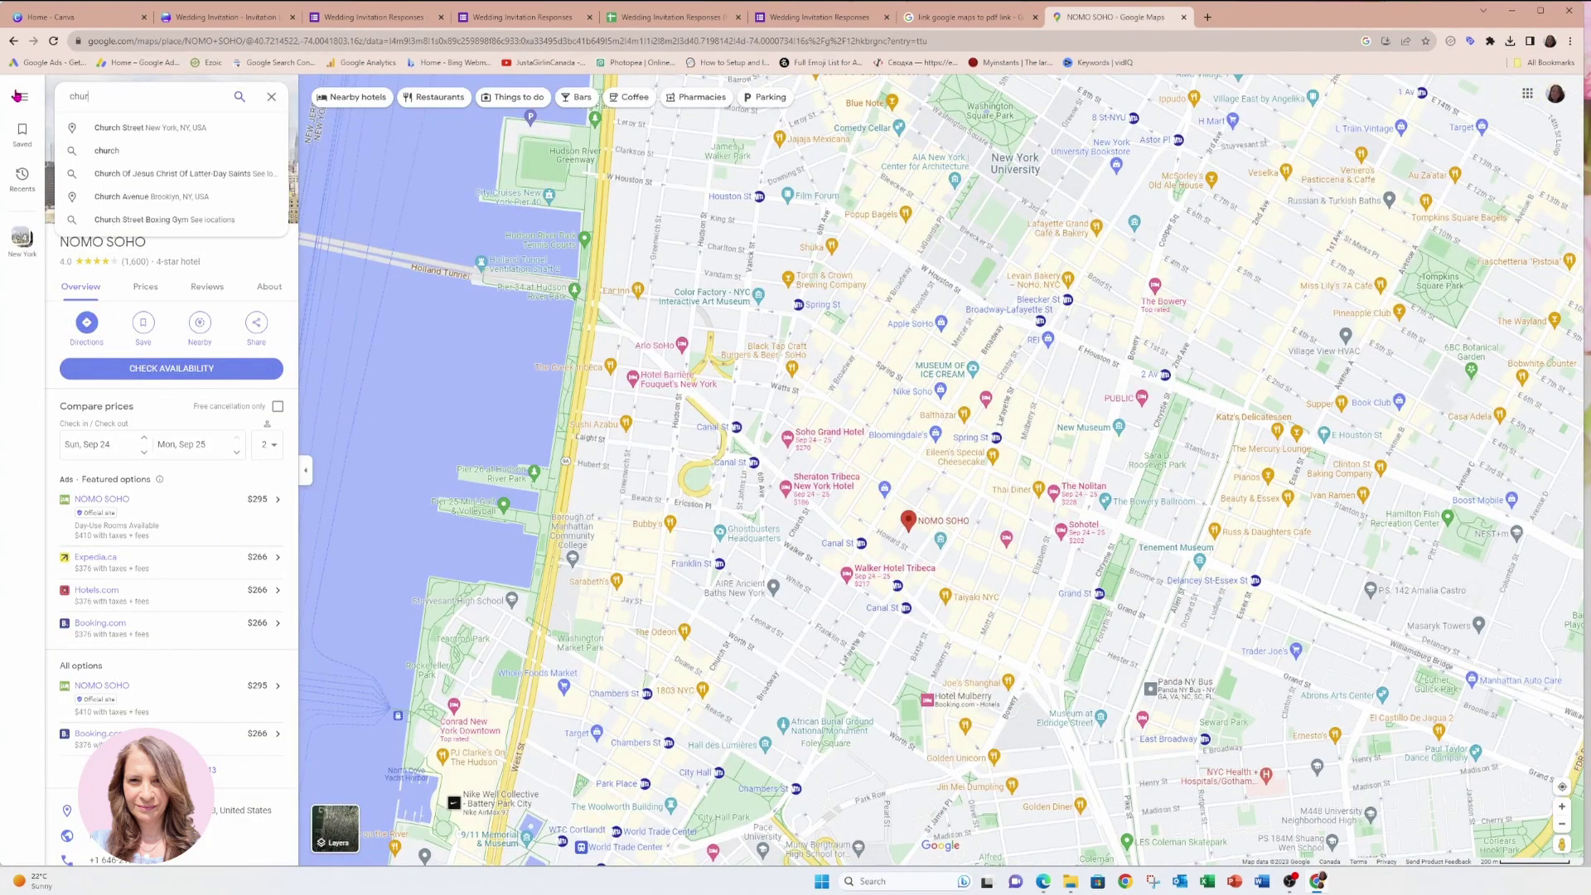
key("Return")
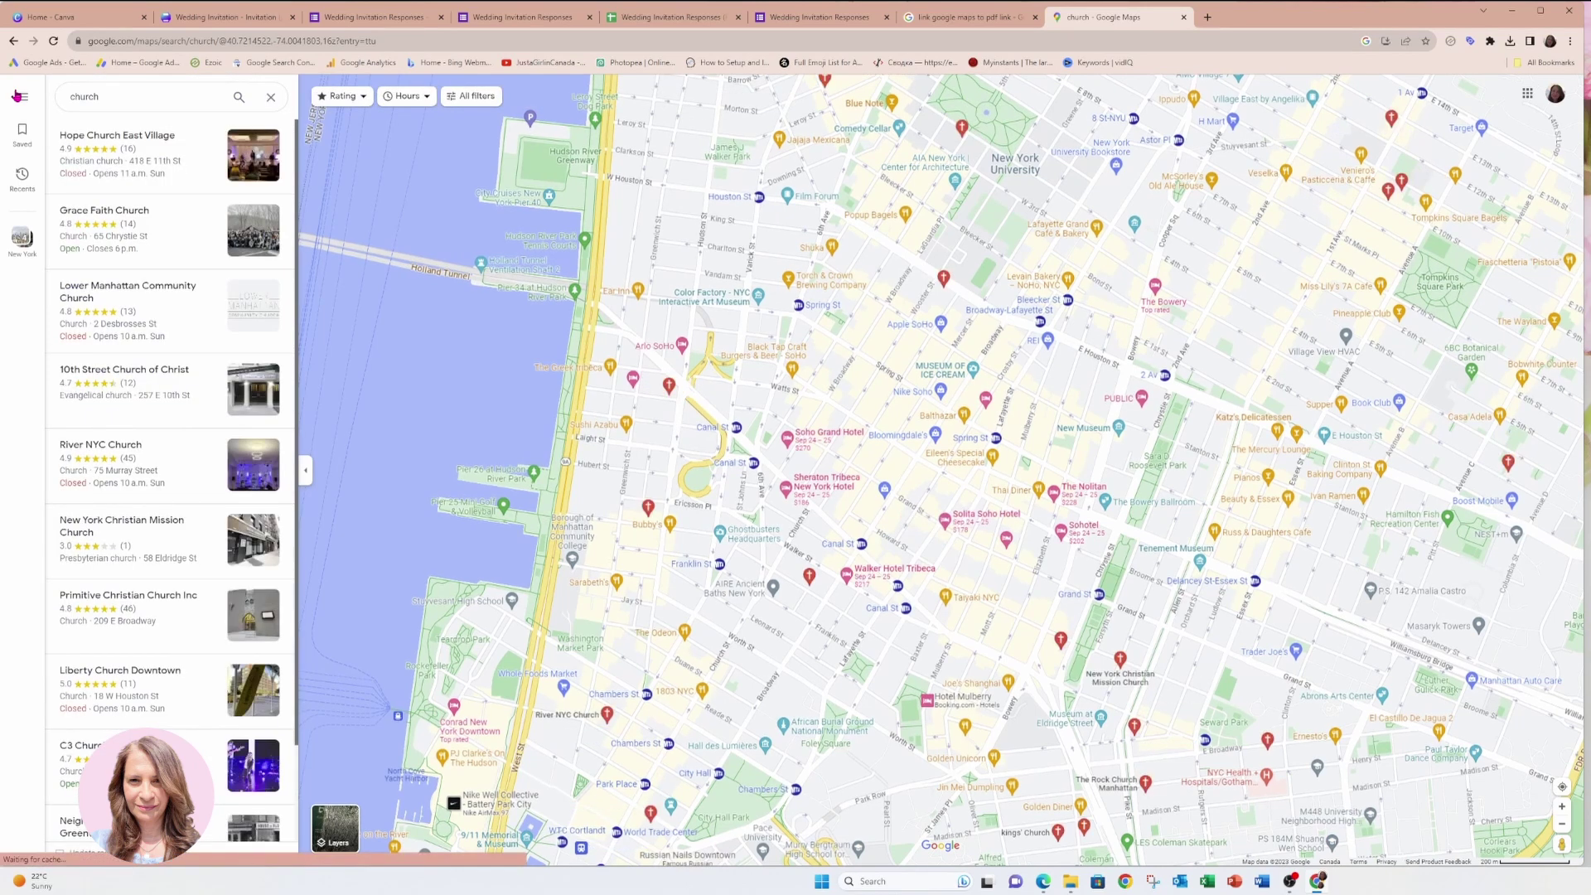
left_click(92, 144)
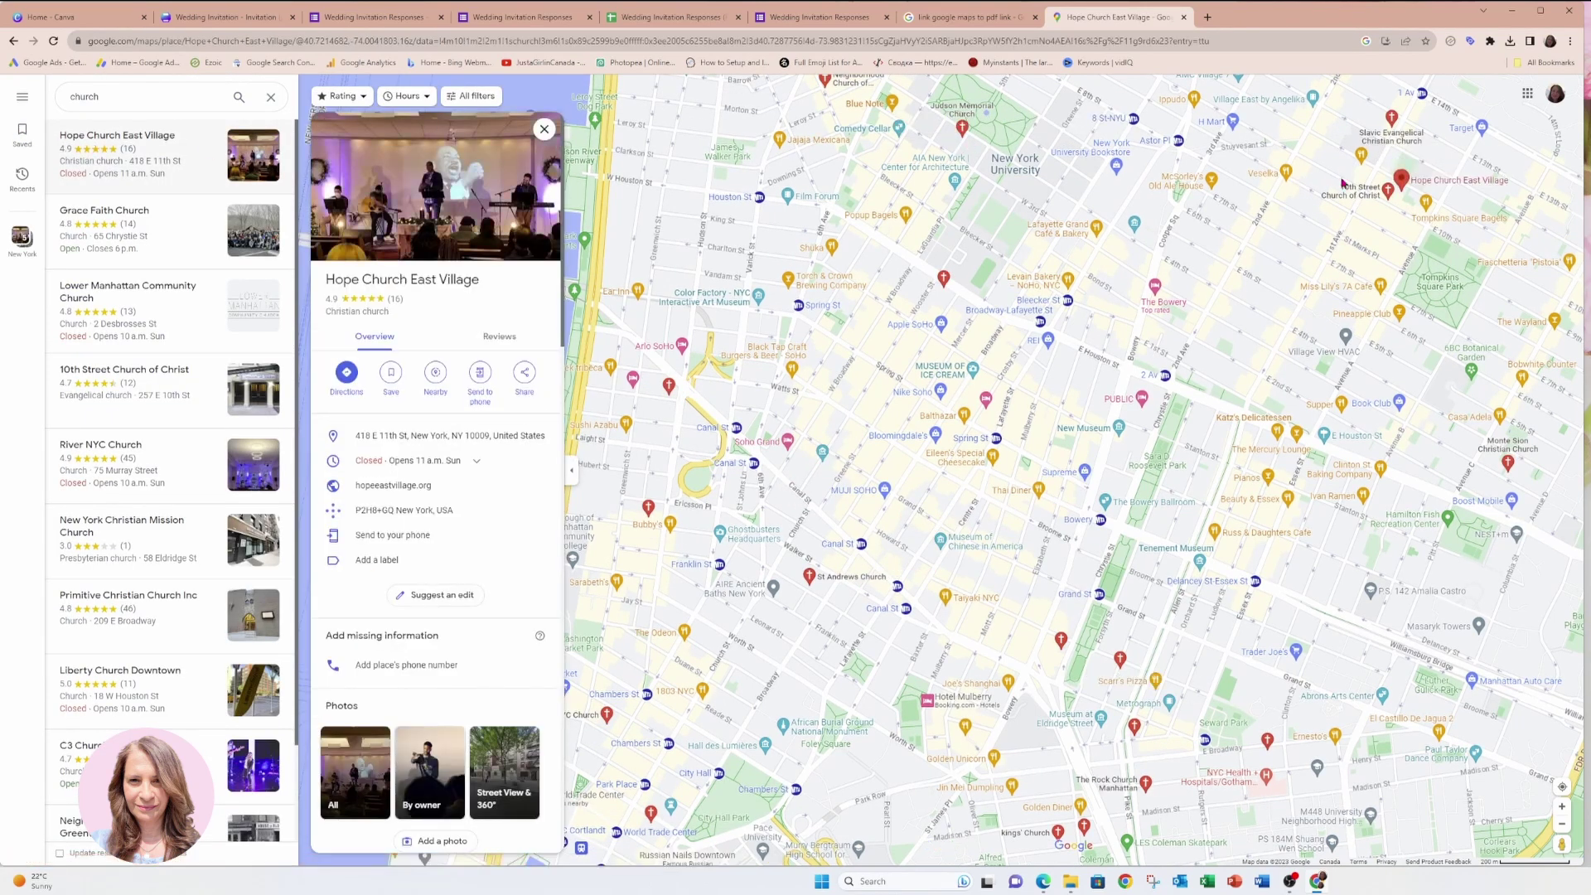
Copy the Hope Church East Village listing URL and return to the Canva invitation.
scroll(1401, 181, "up", 3)
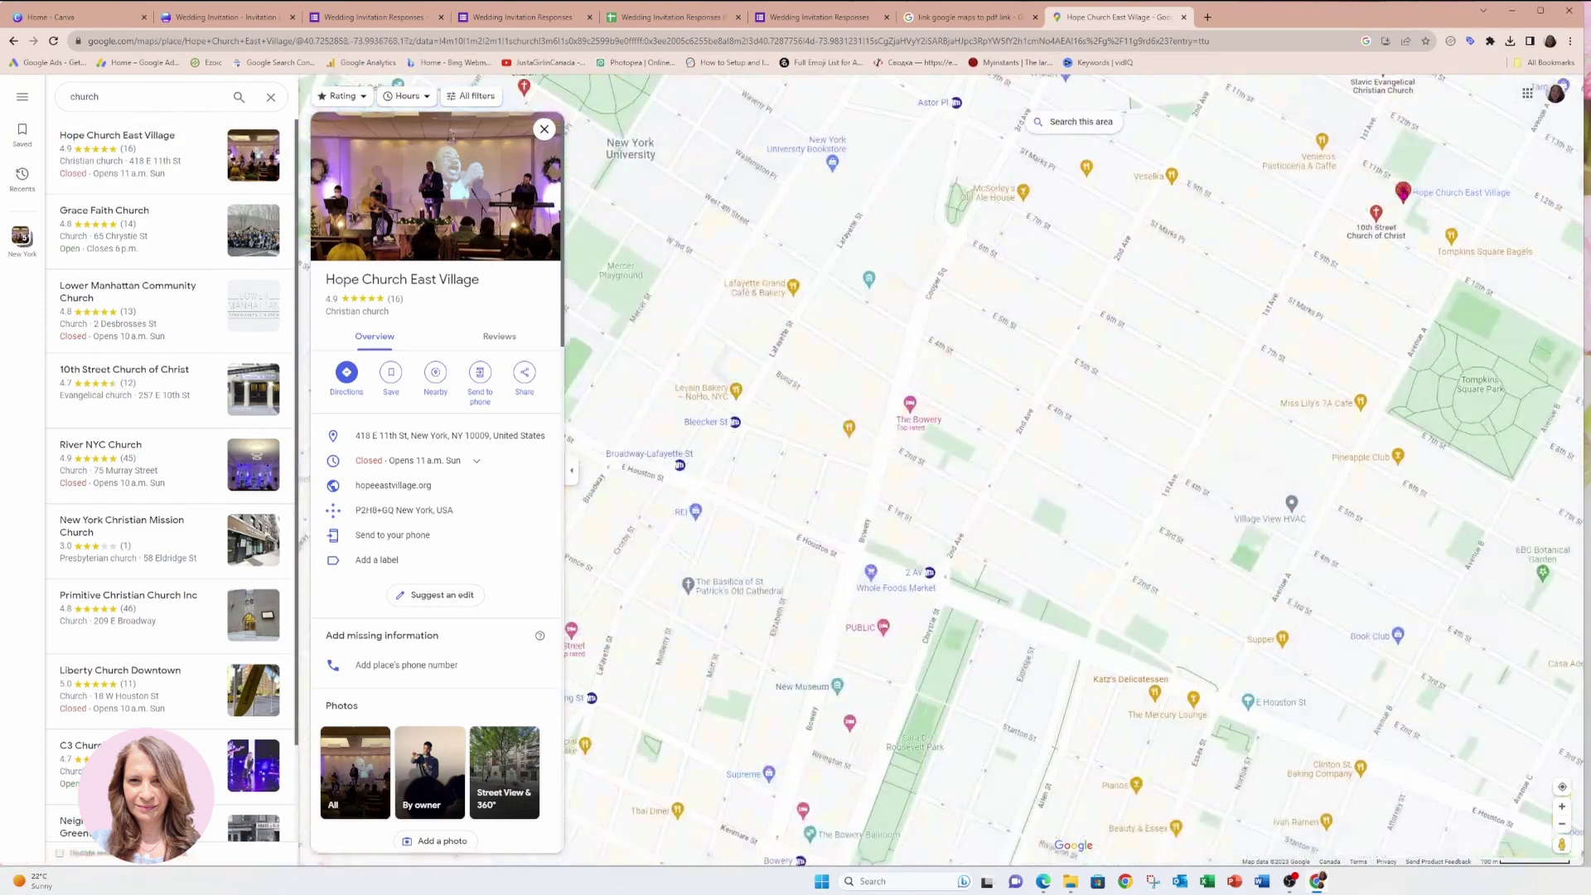
mouse_move(1405, 196)
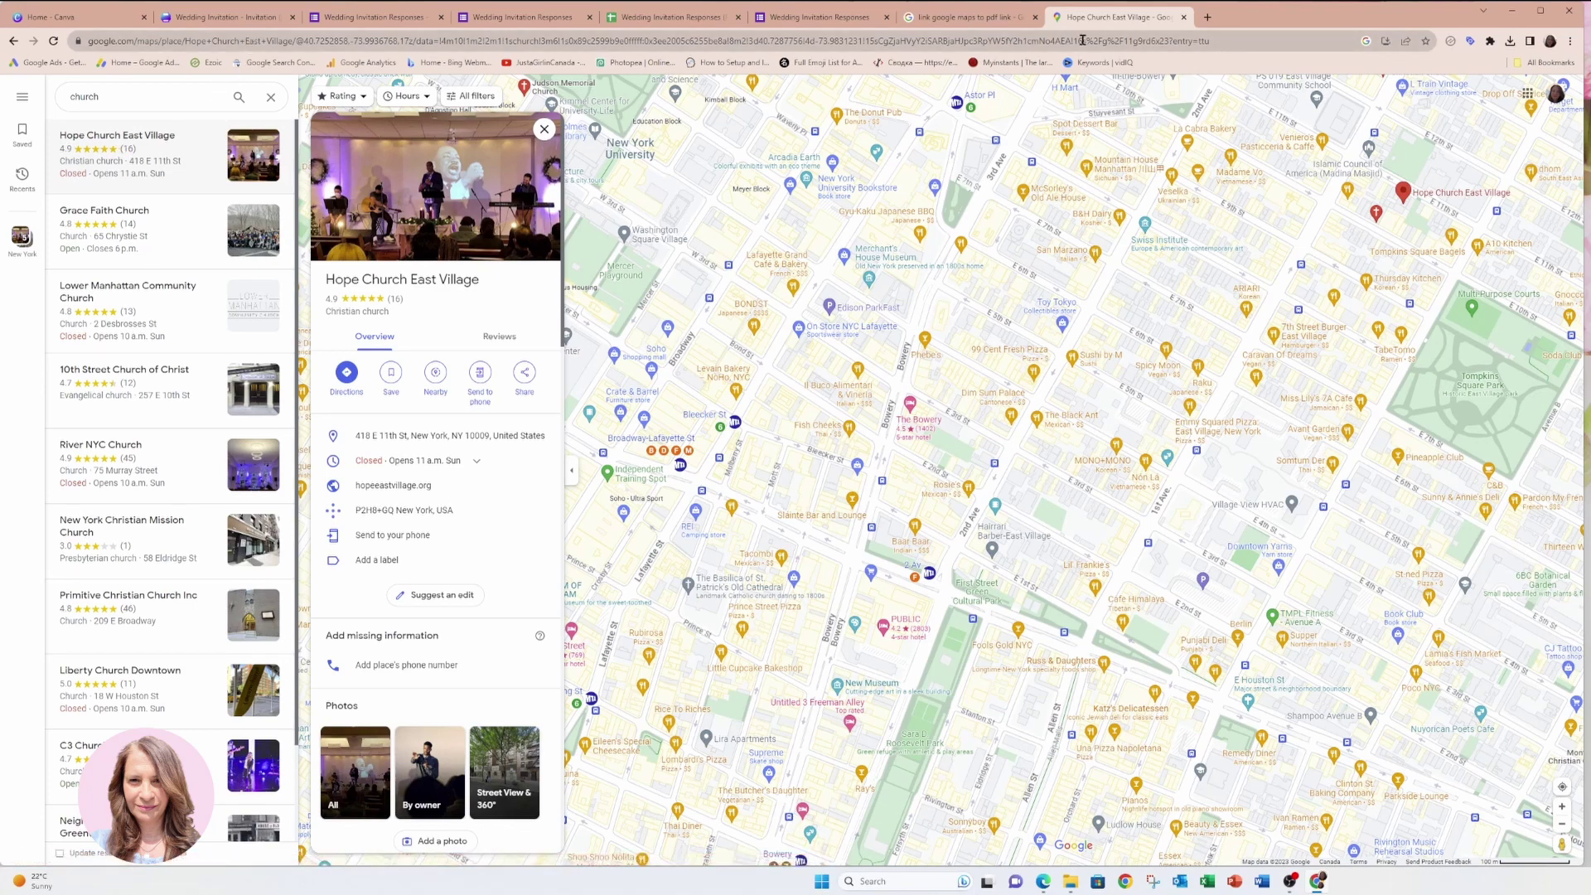
left_click_drag(1177, 43, 1248, 37)
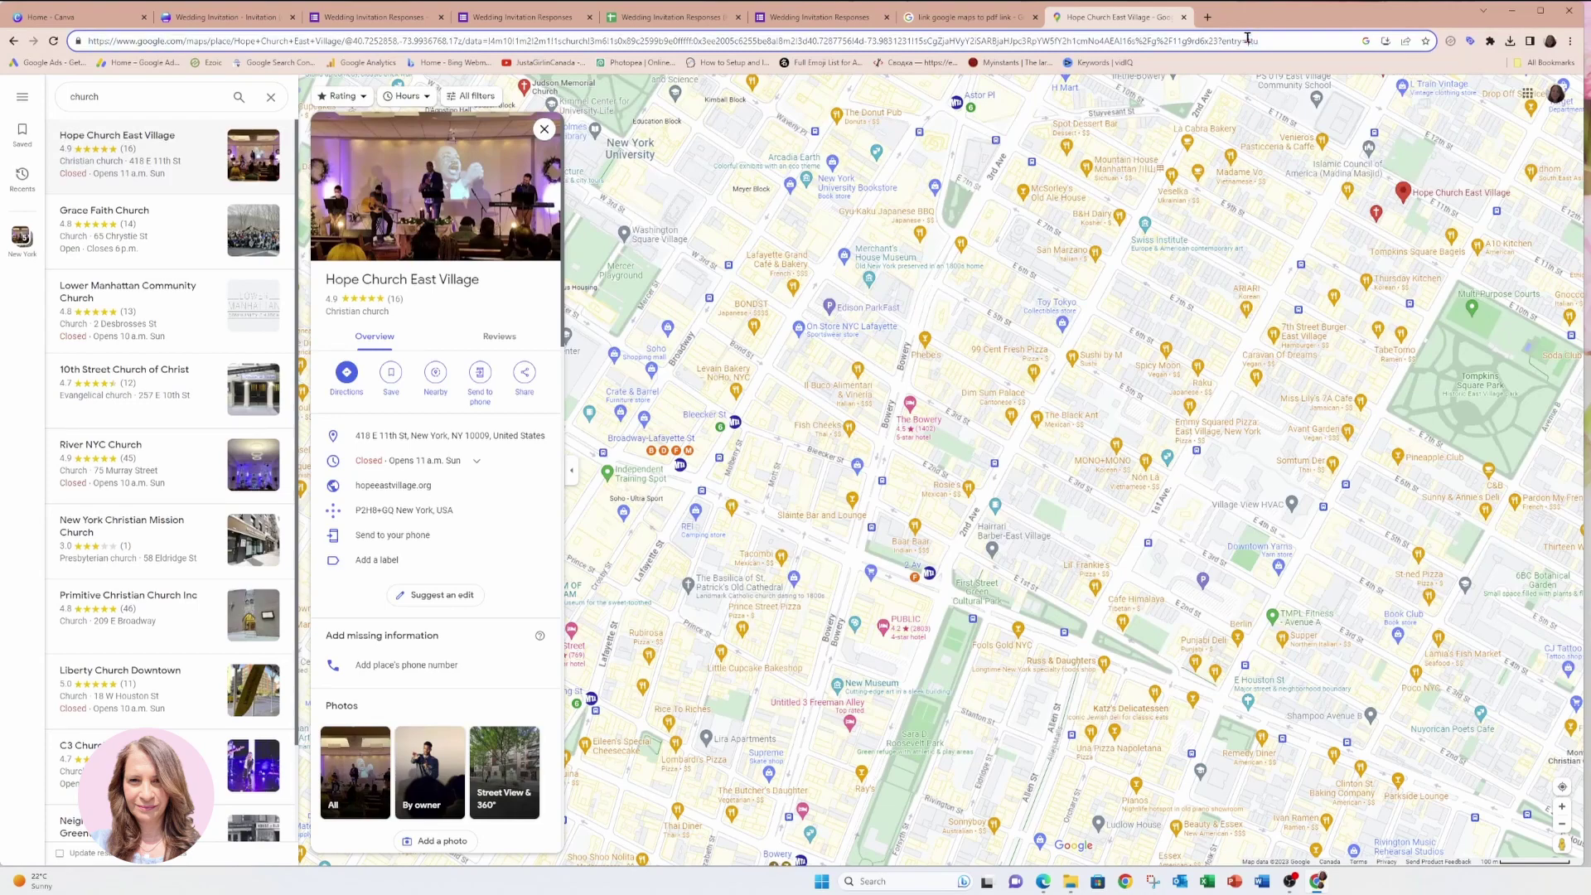
triple_click(1249, 43)
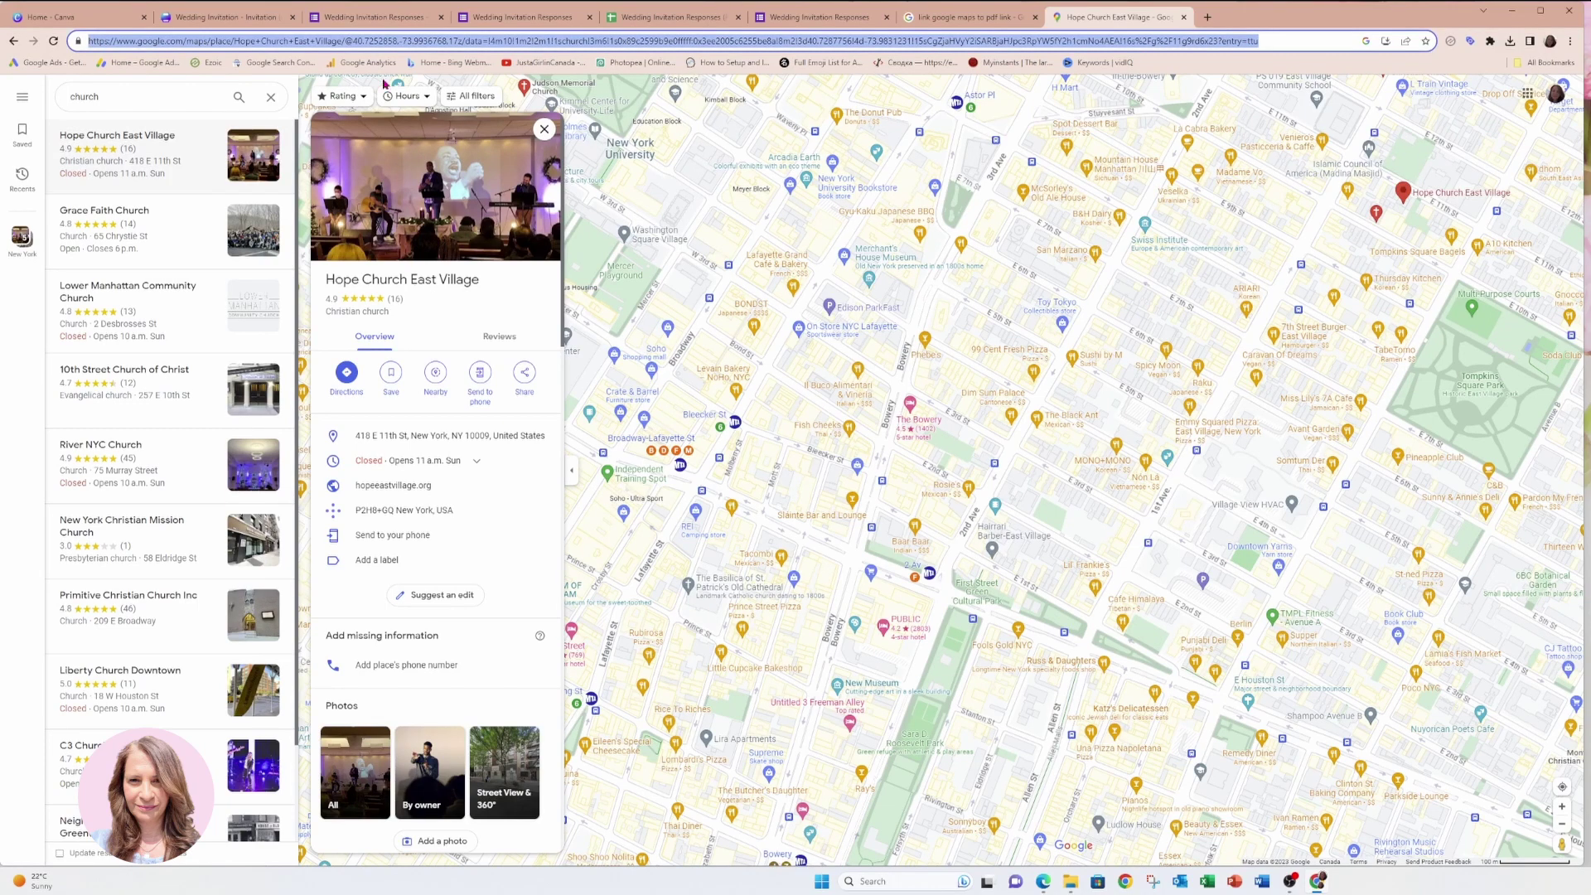
left_click(232, 18)
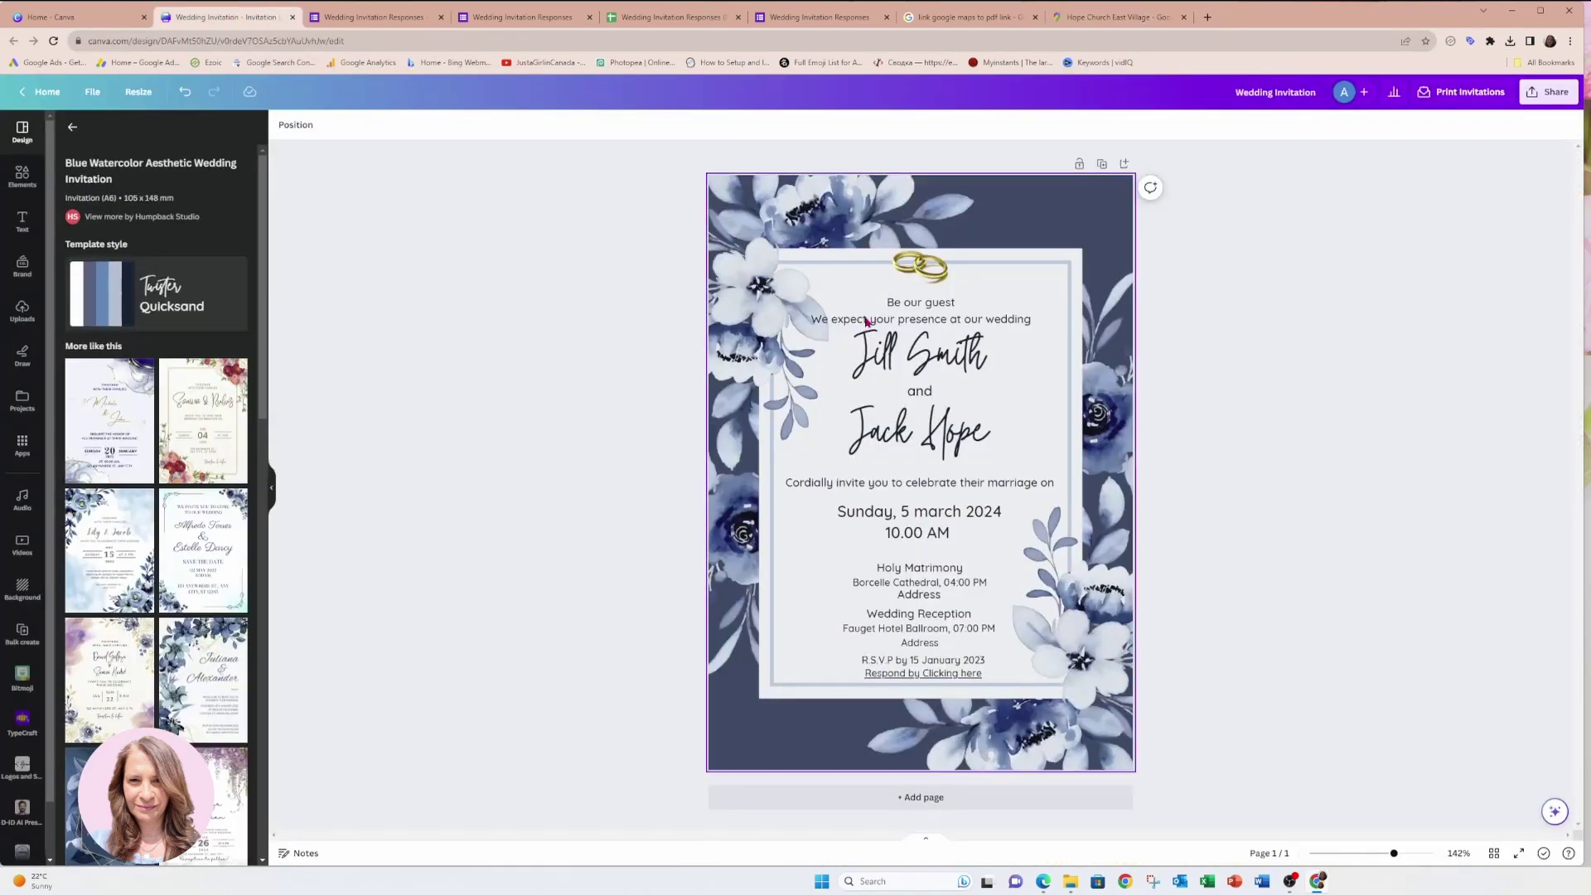
Replace the Holy Matrimony text with 'Hope Church East Village'.
double_click(920, 594)
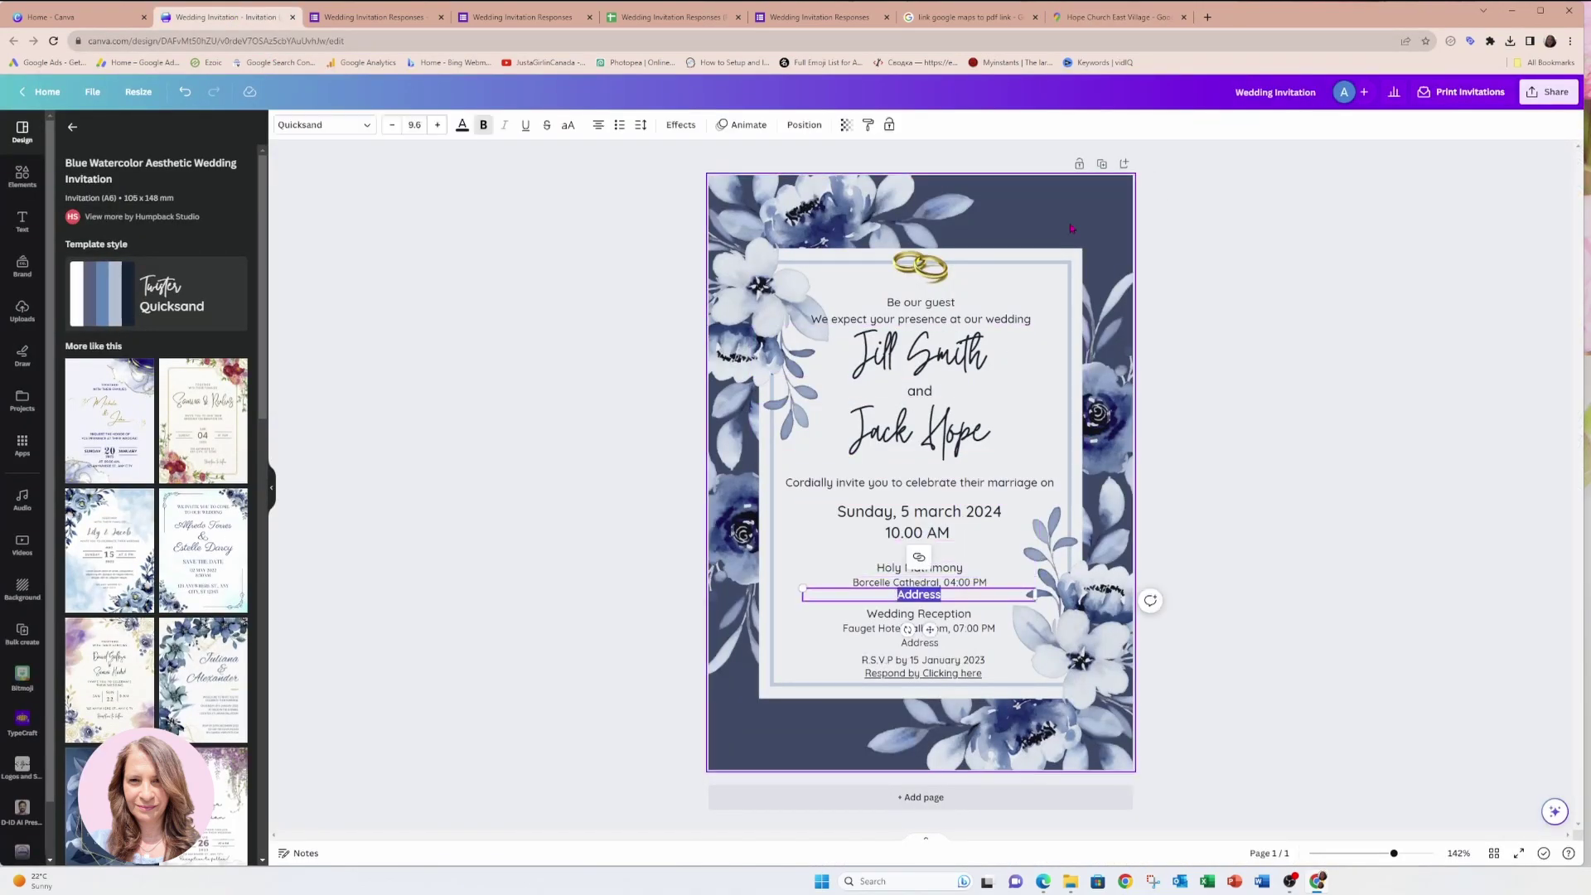
left_click(901, 571)
double_click(901, 570)
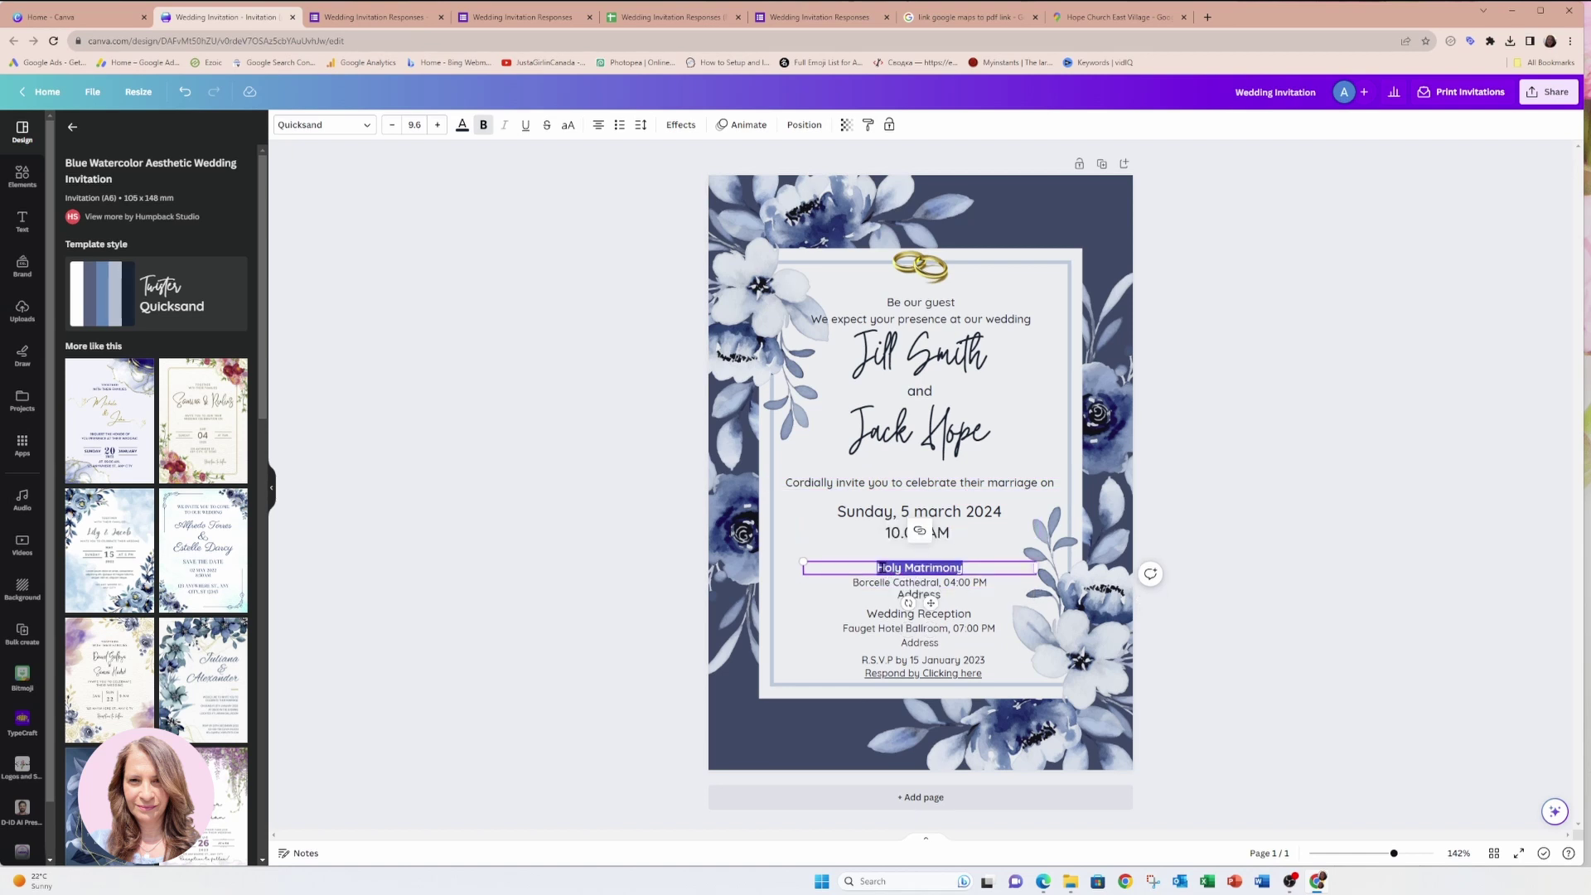
type("Hope chu")
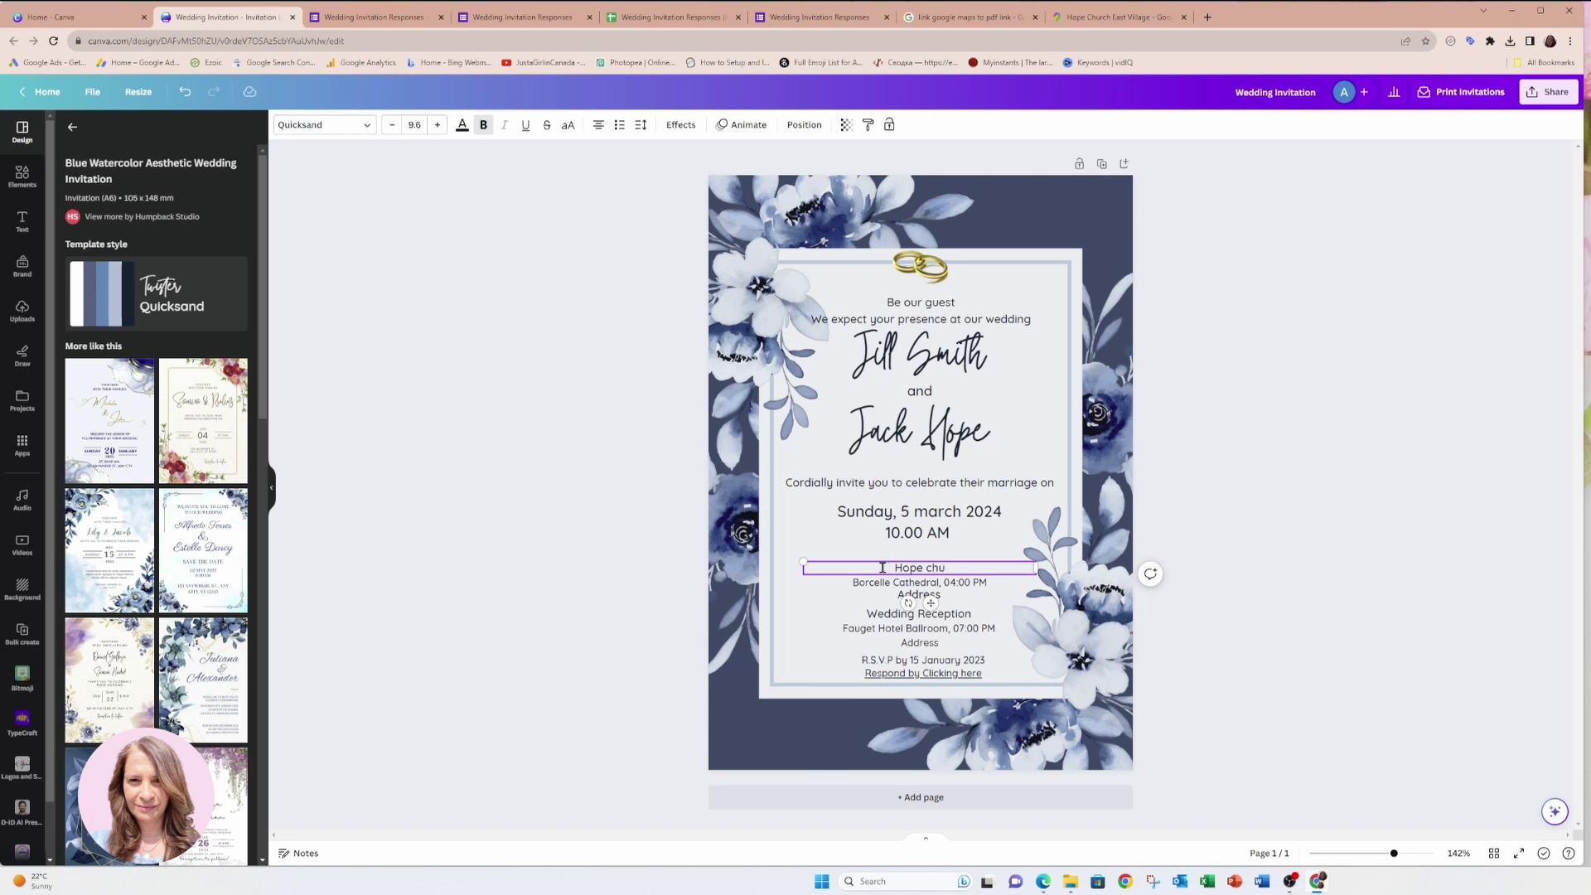
type("rch Easty")
key("BackSpace")
type("Village")
Link the Hope Church East Village text to the pasted Google Maps URL.
key("ctrl+a")
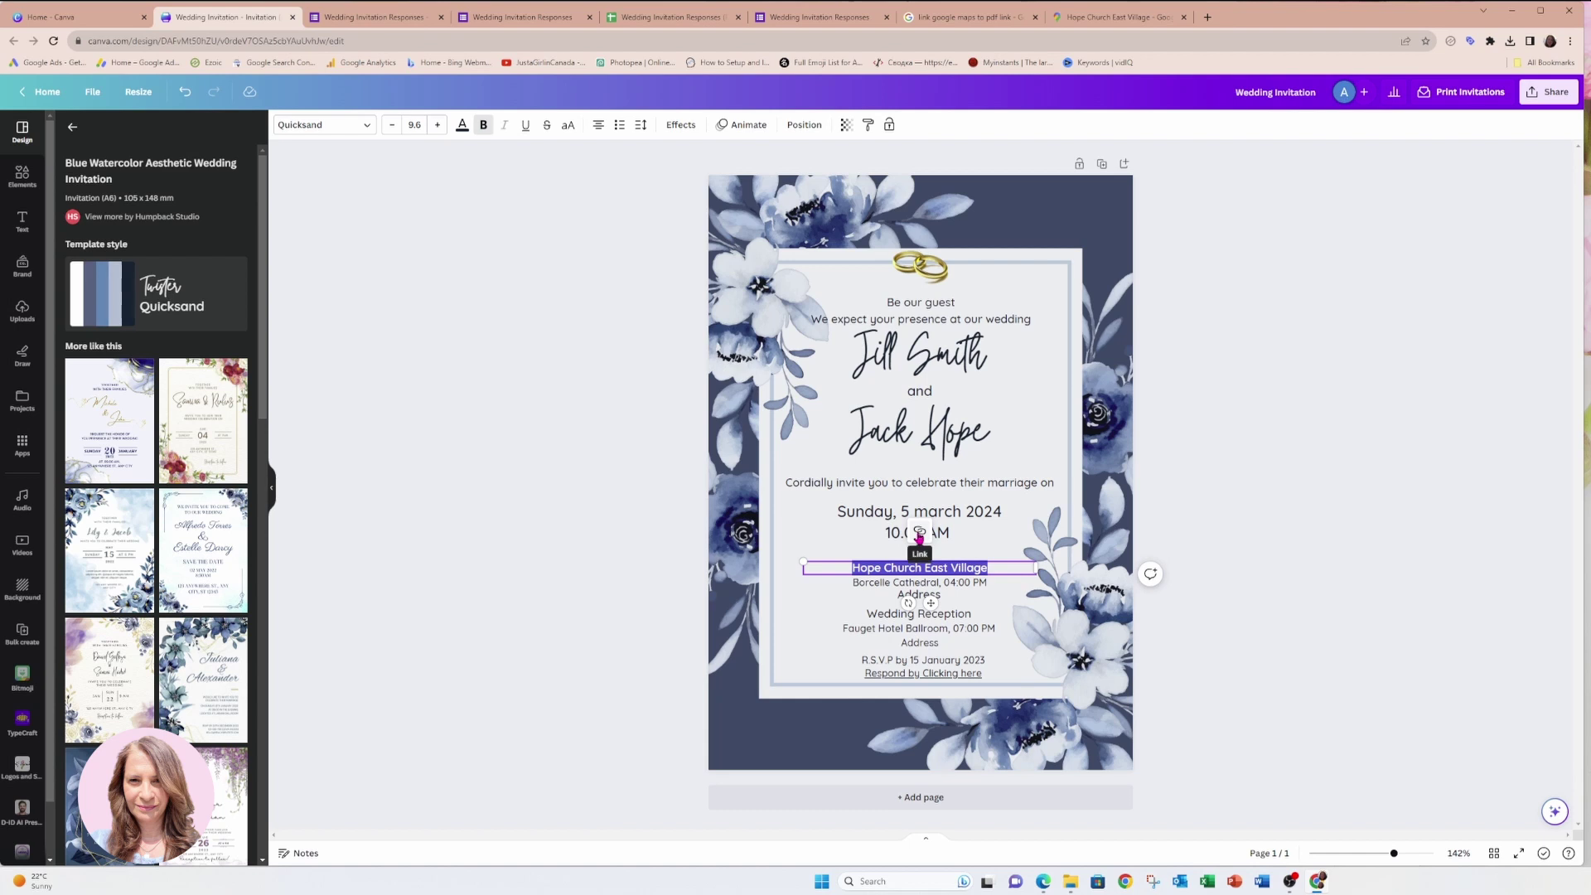
left_click(920, 534)
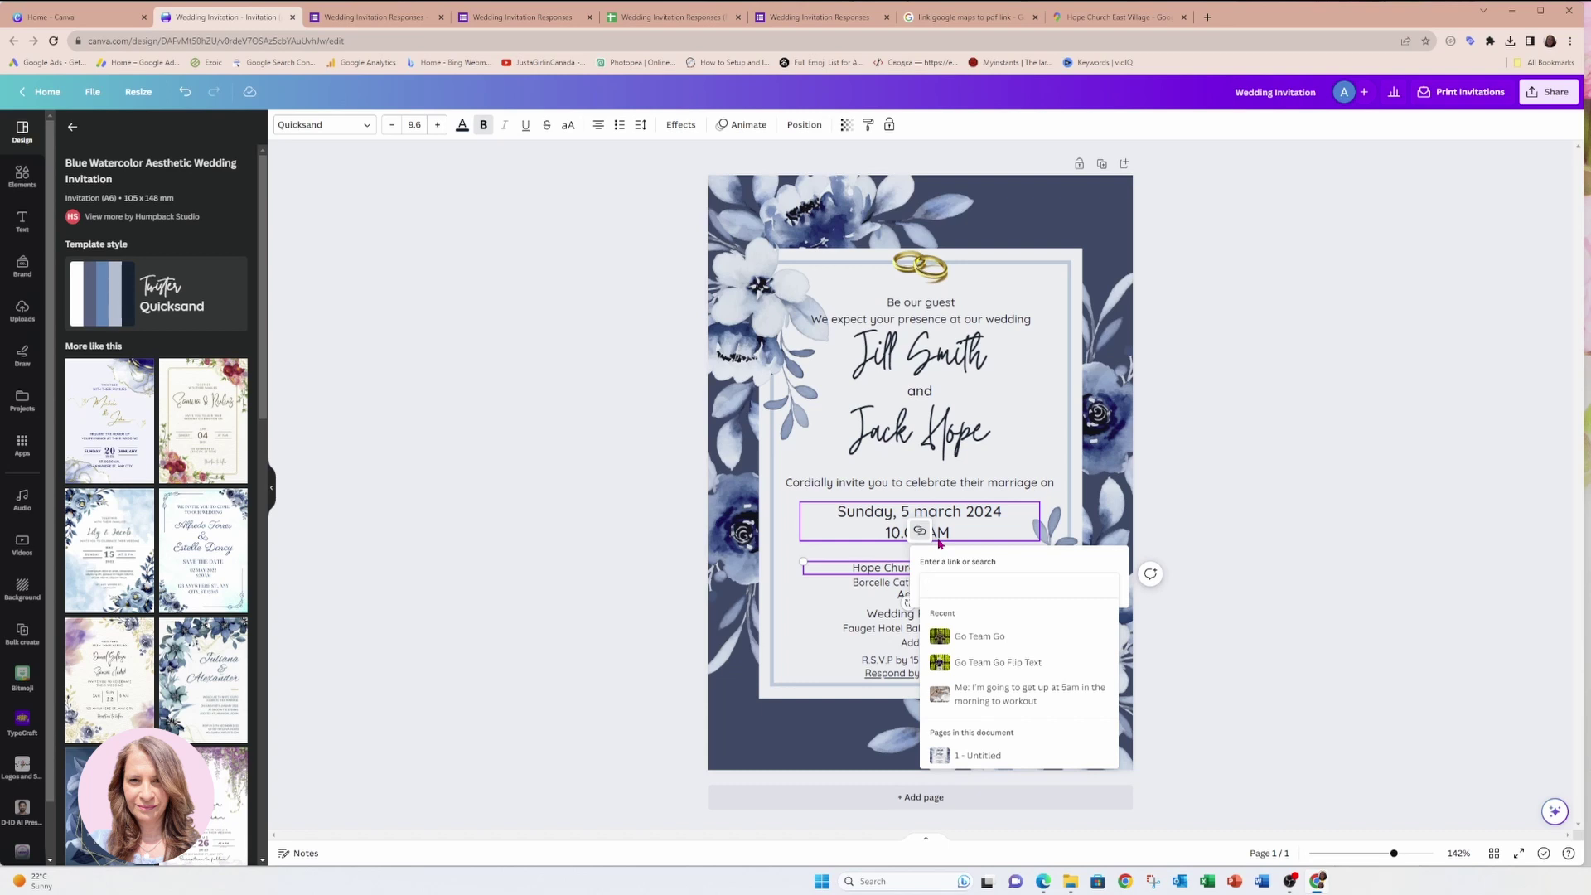
key("ctrl+v")
key("Return")
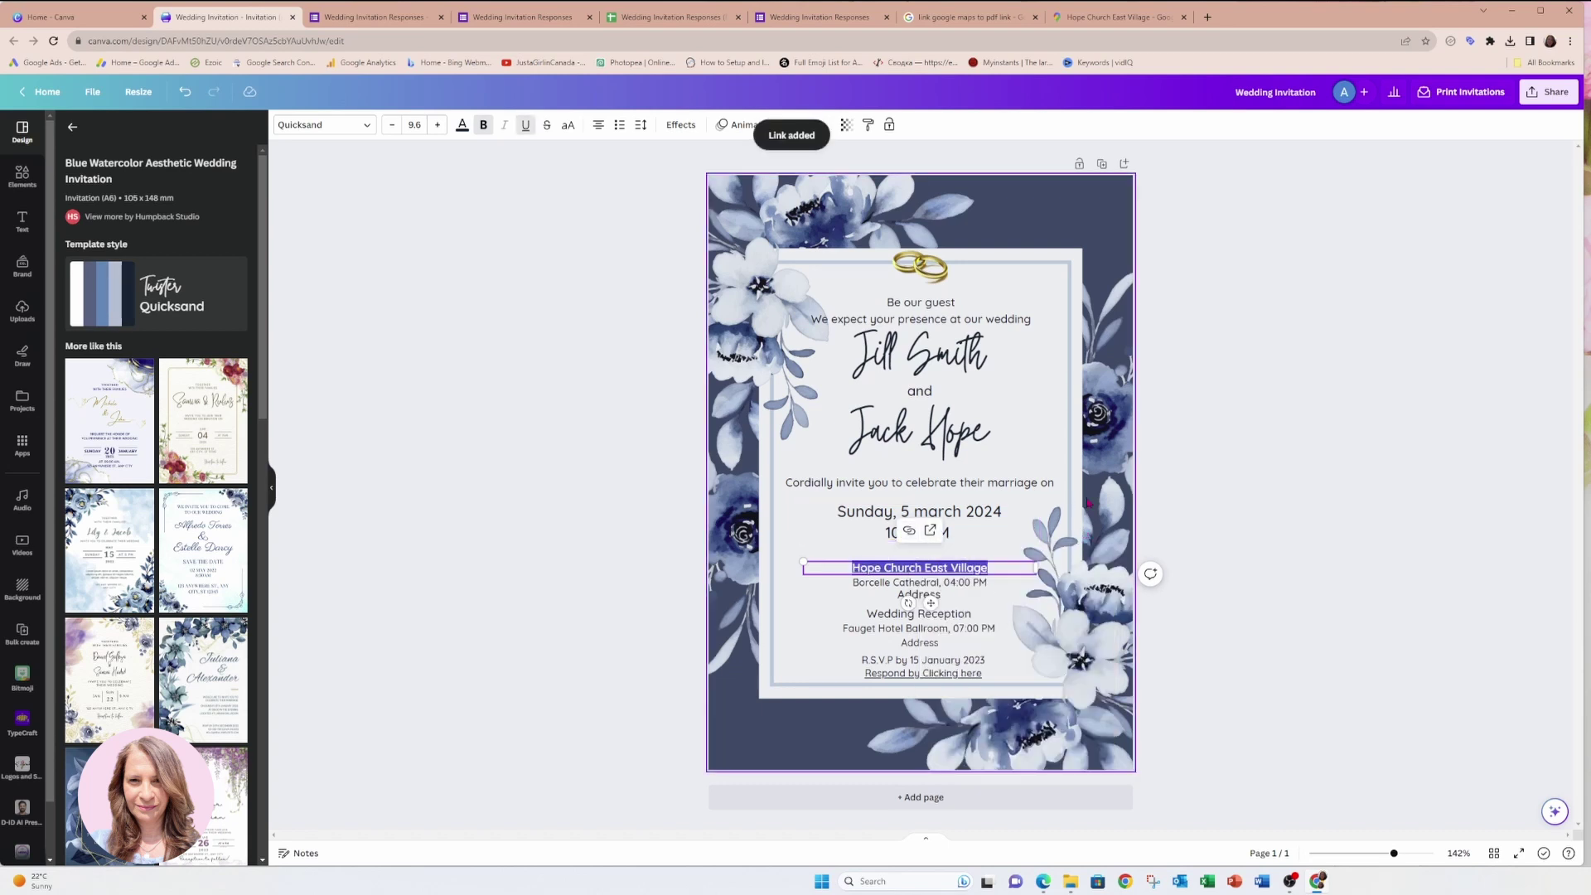
left_click(1185, 498)
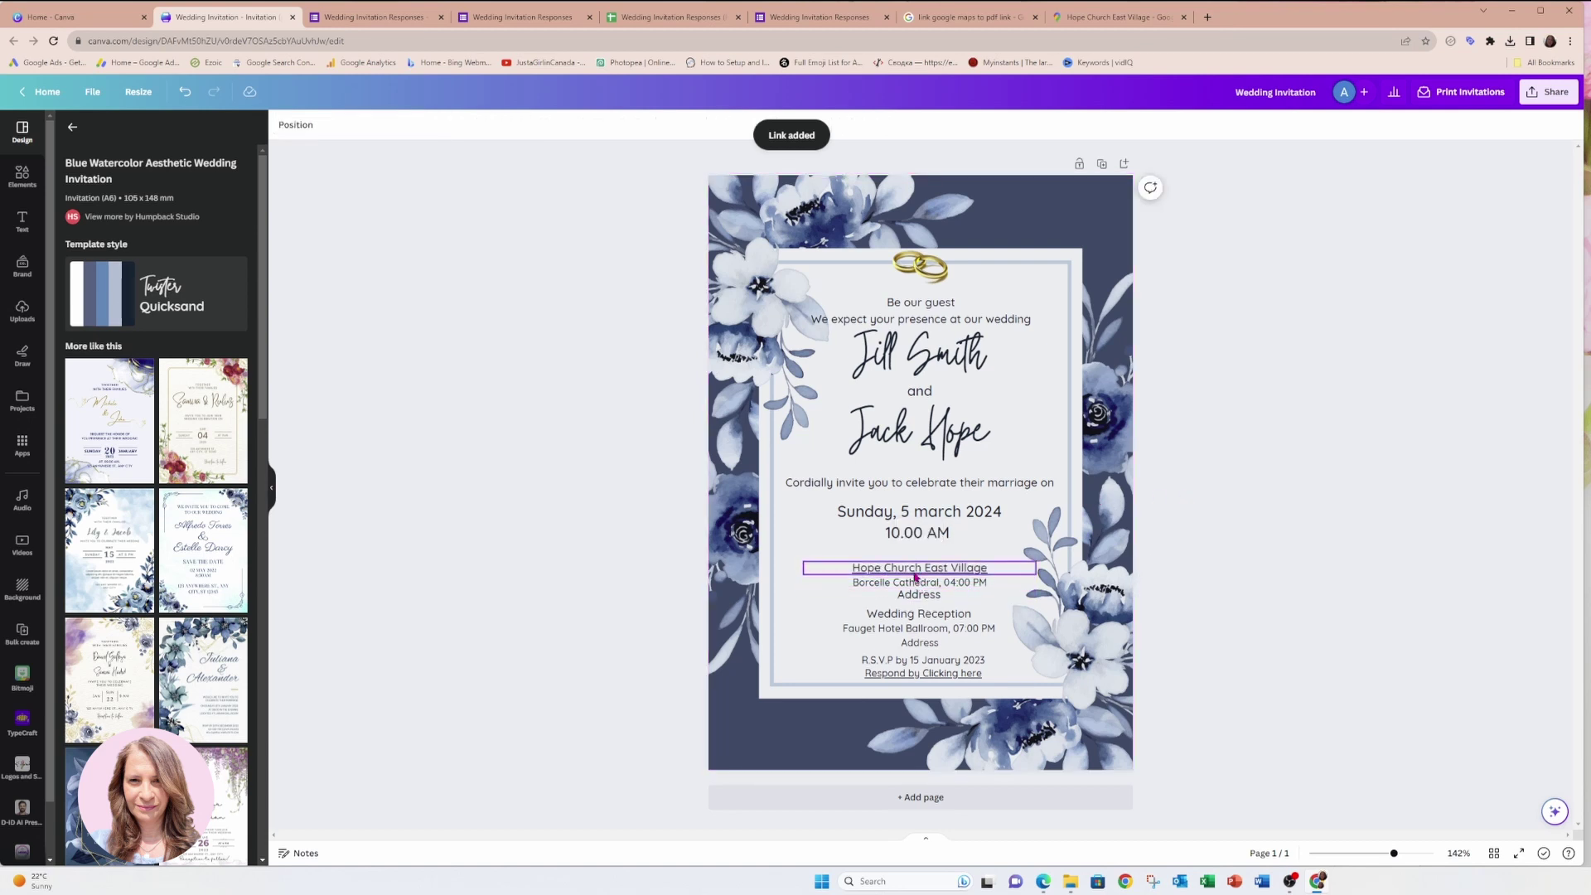
Download the invitation as a PDF Standard file and open the Downloads folder.
left_click(1525, 103)
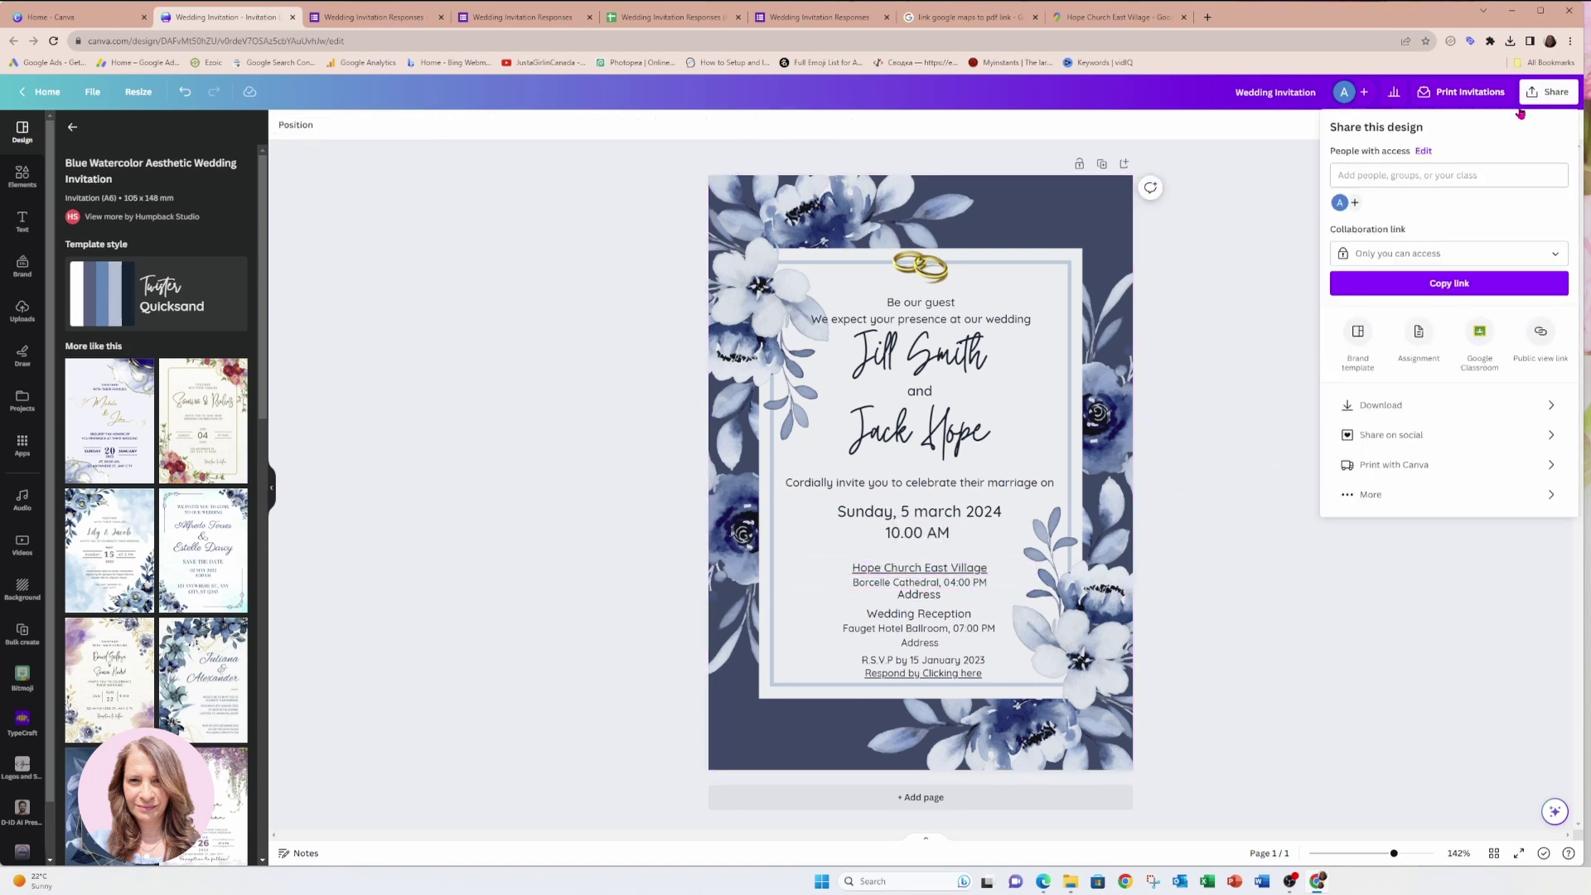
left_click(1396, 404)
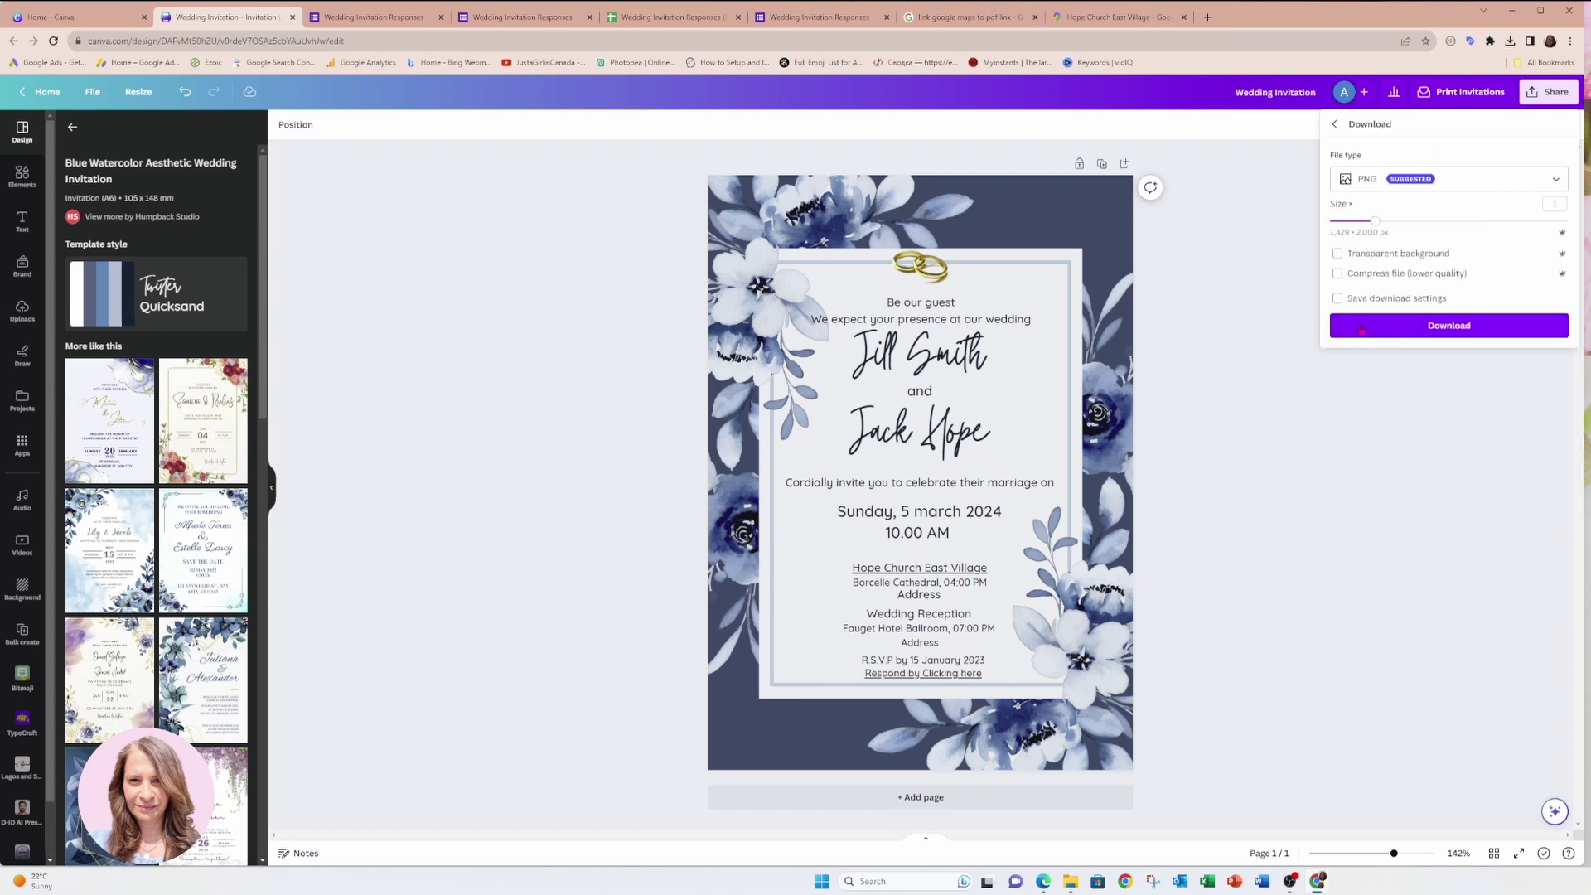
left_click(1446, 189)
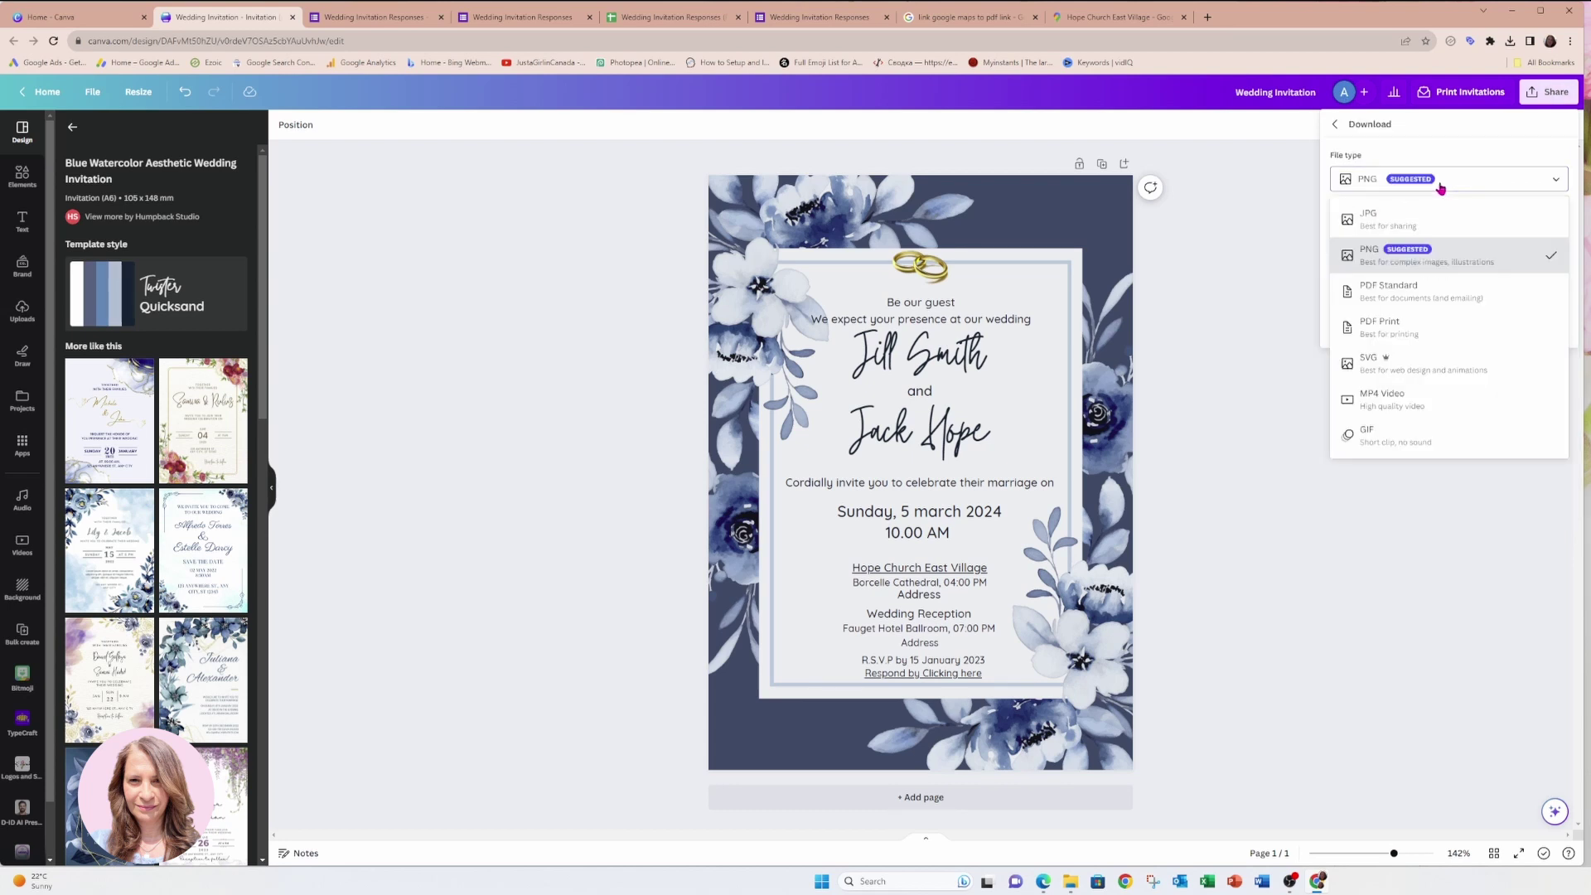
left_click(1405, 289)
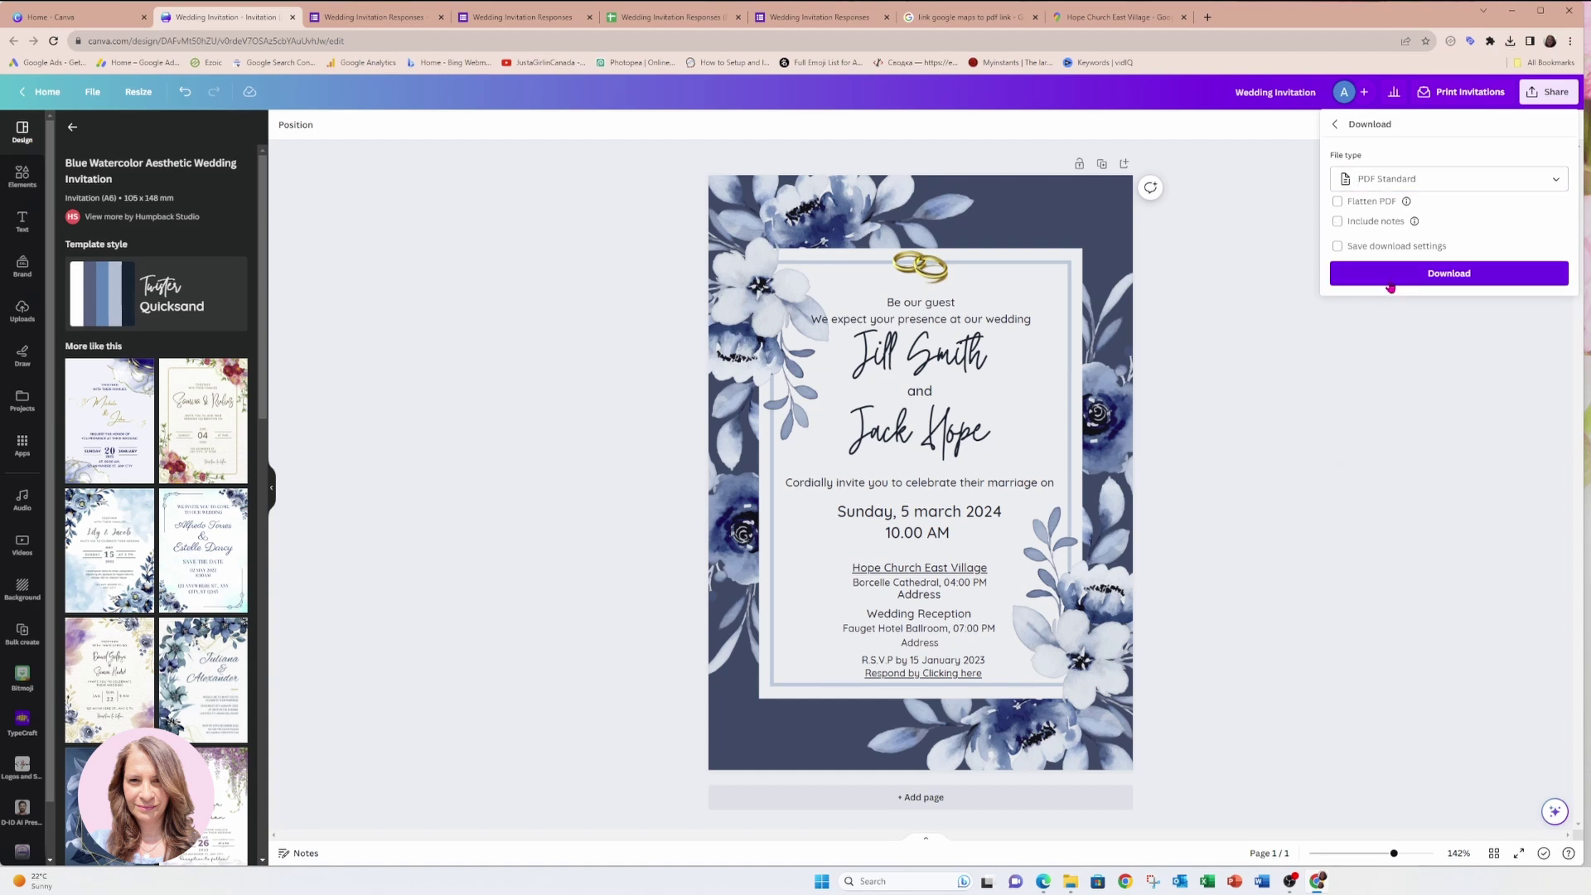
left_click(1436, 281)
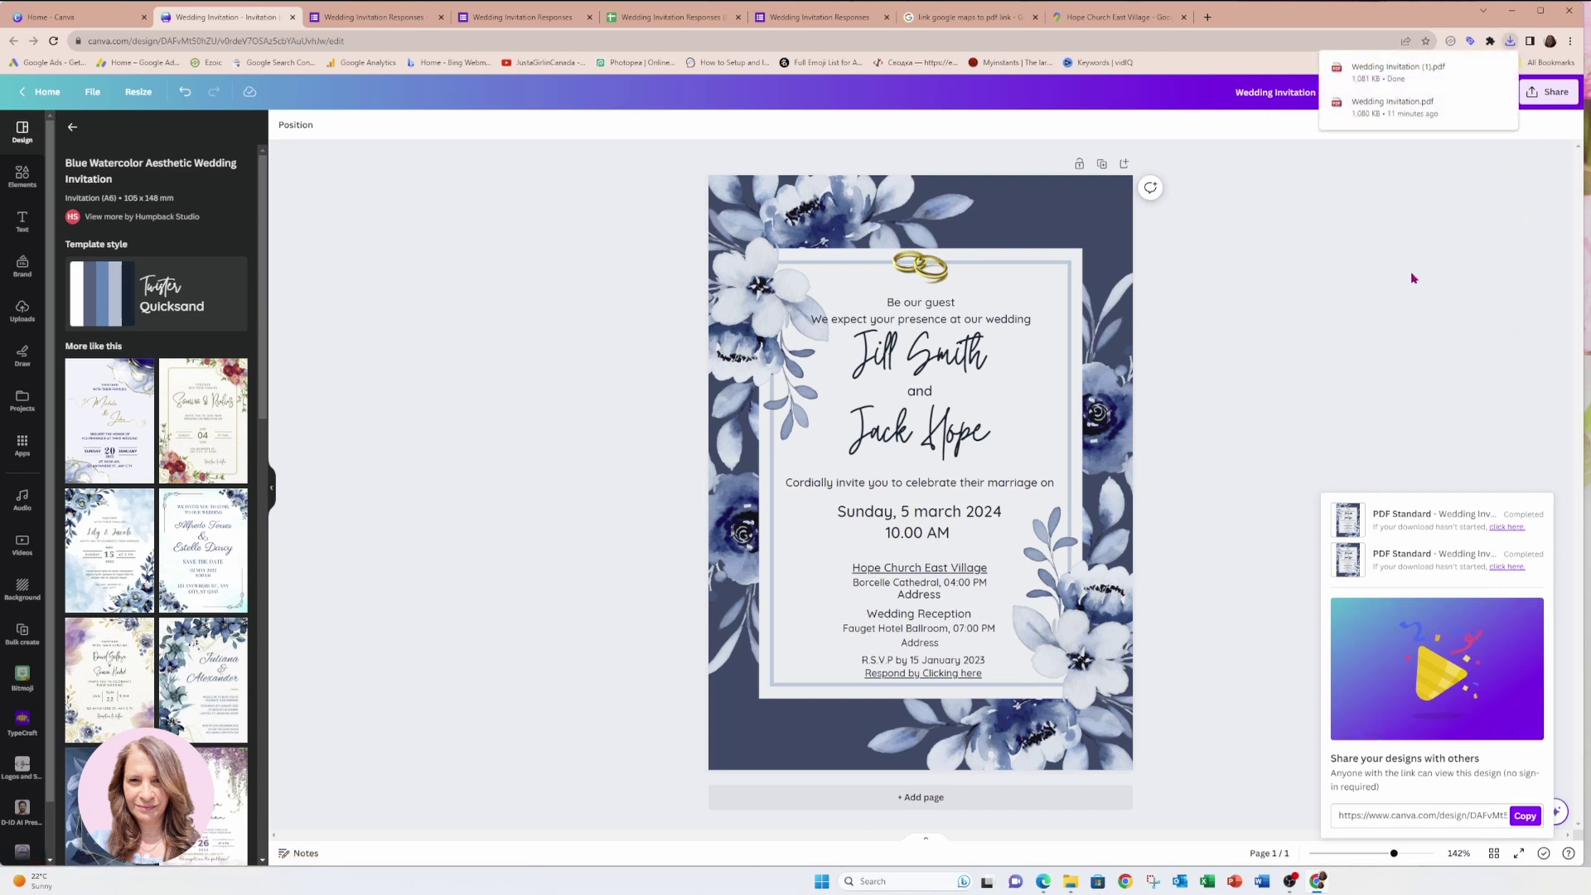
left_click(1071, 881)
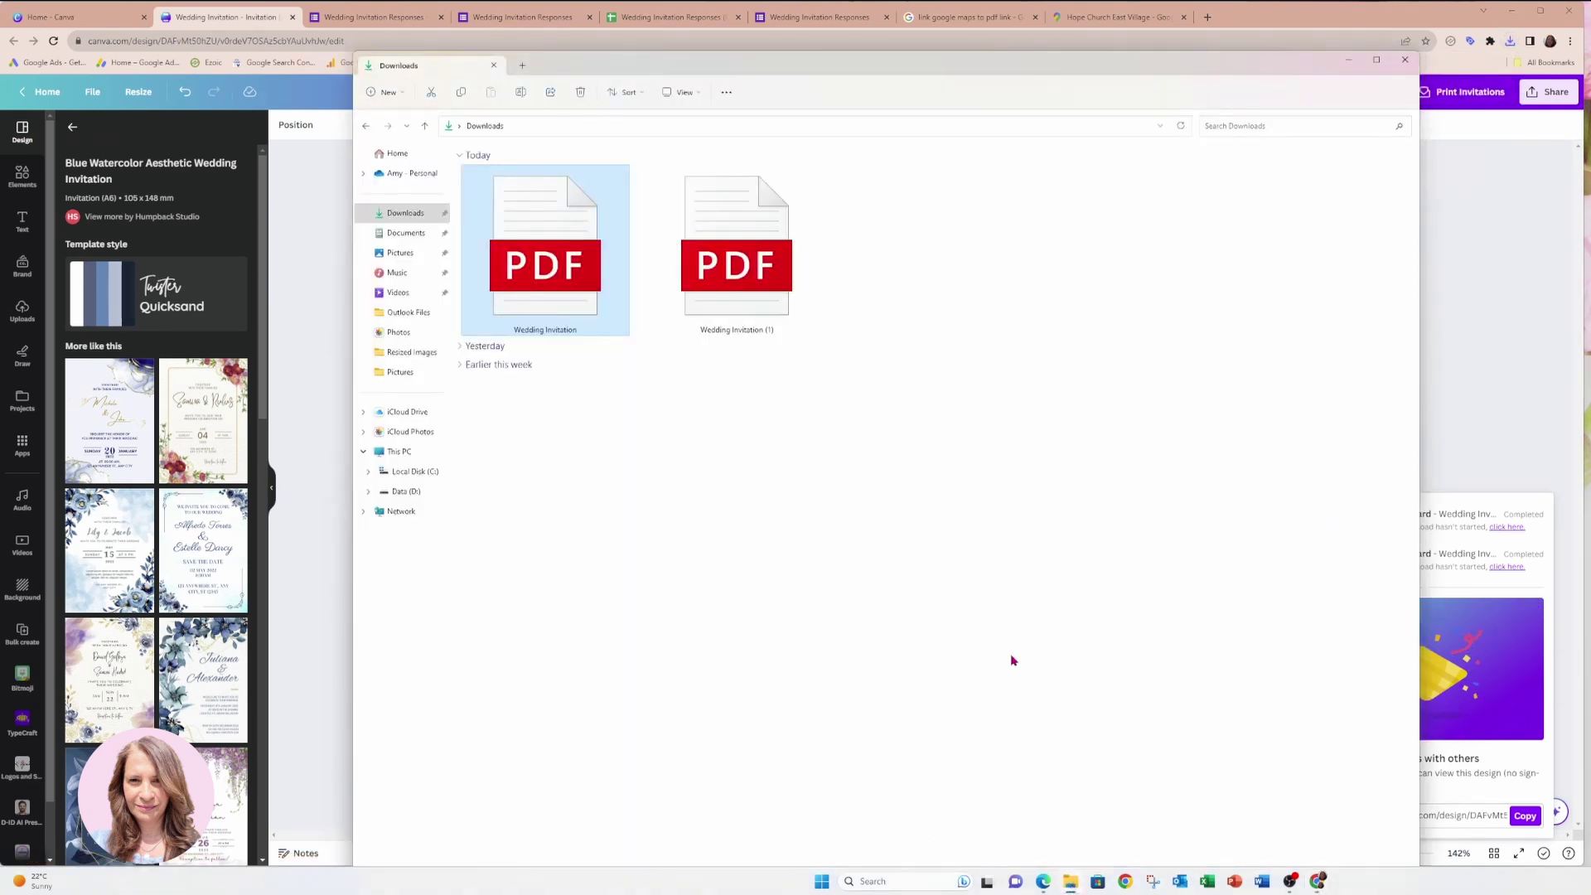
Open Wedding Invitation (1).pdf, zoom in, and confirm the church link opens Google Maps.
double_click(747, 268)
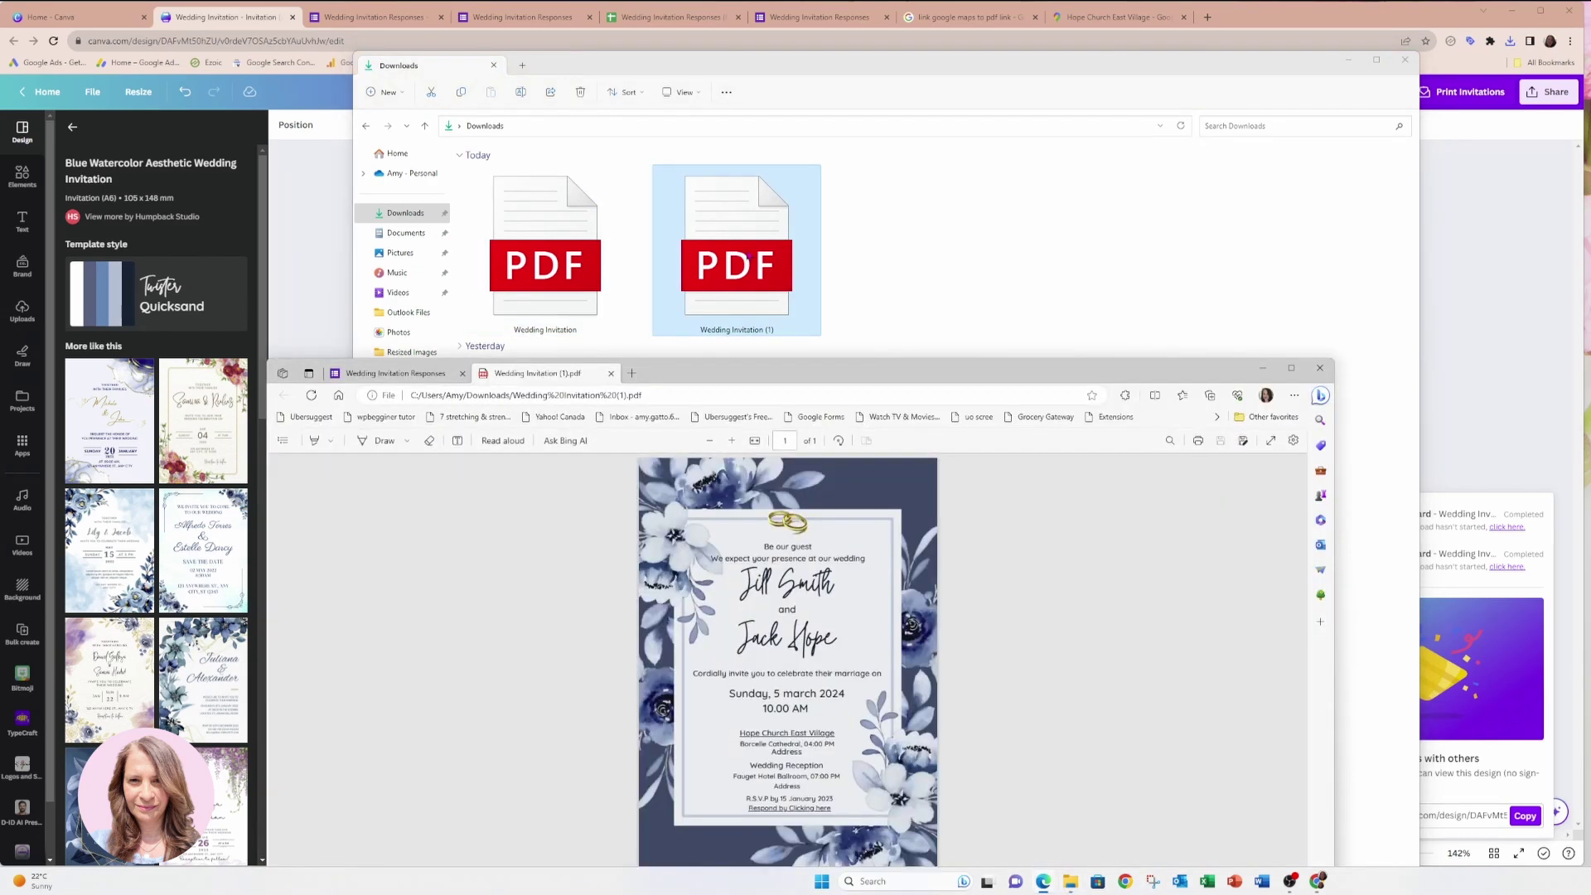
left_click_drag(1039, 368, 1070, 53)
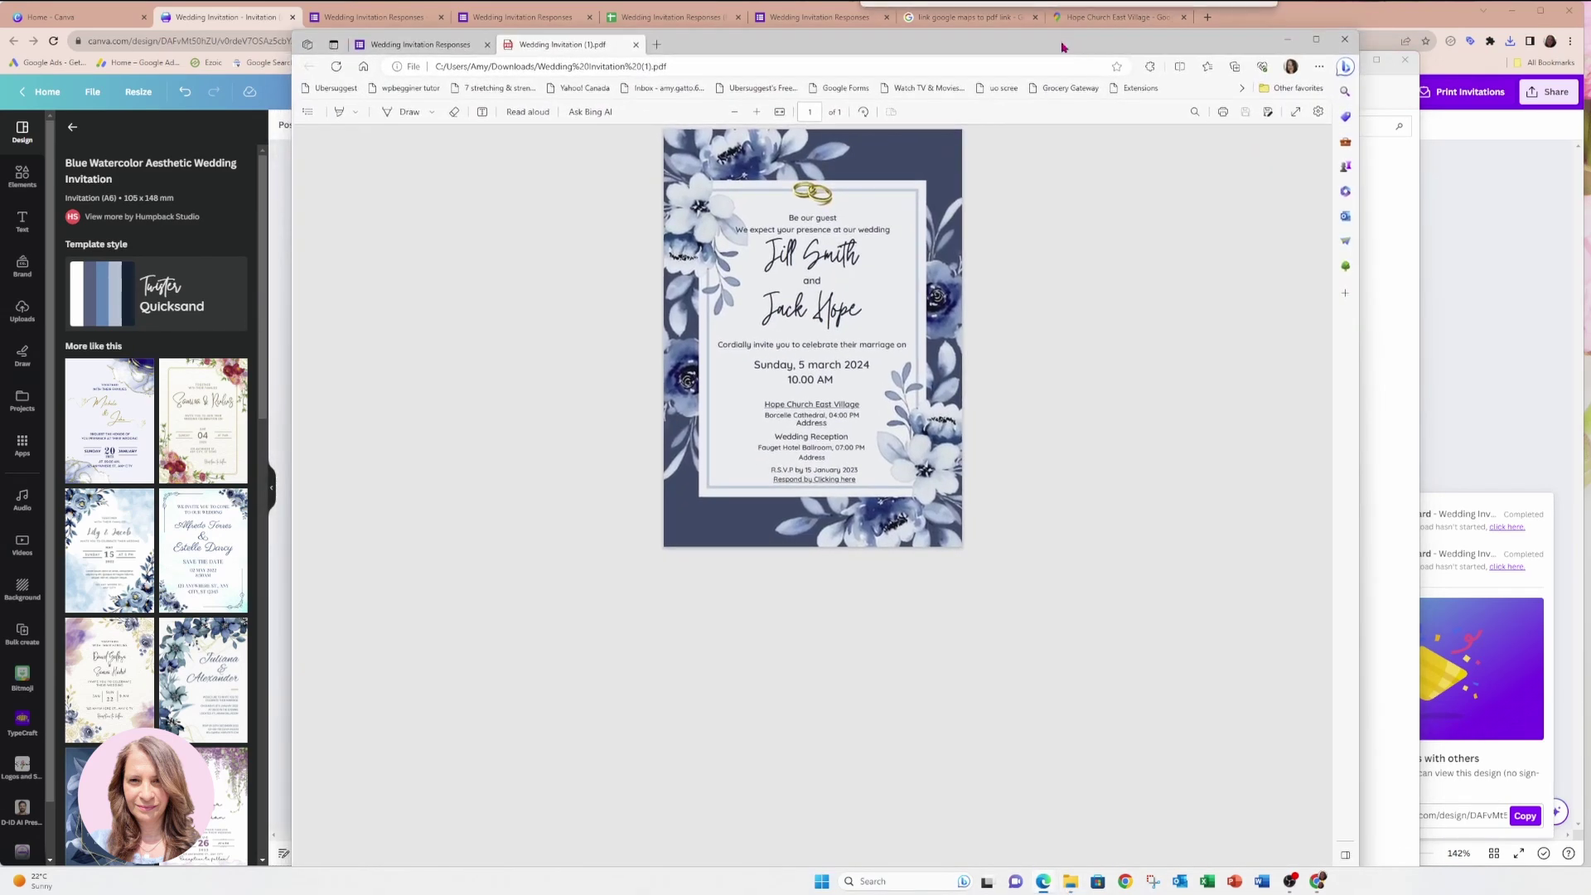
left_click(757, 113)
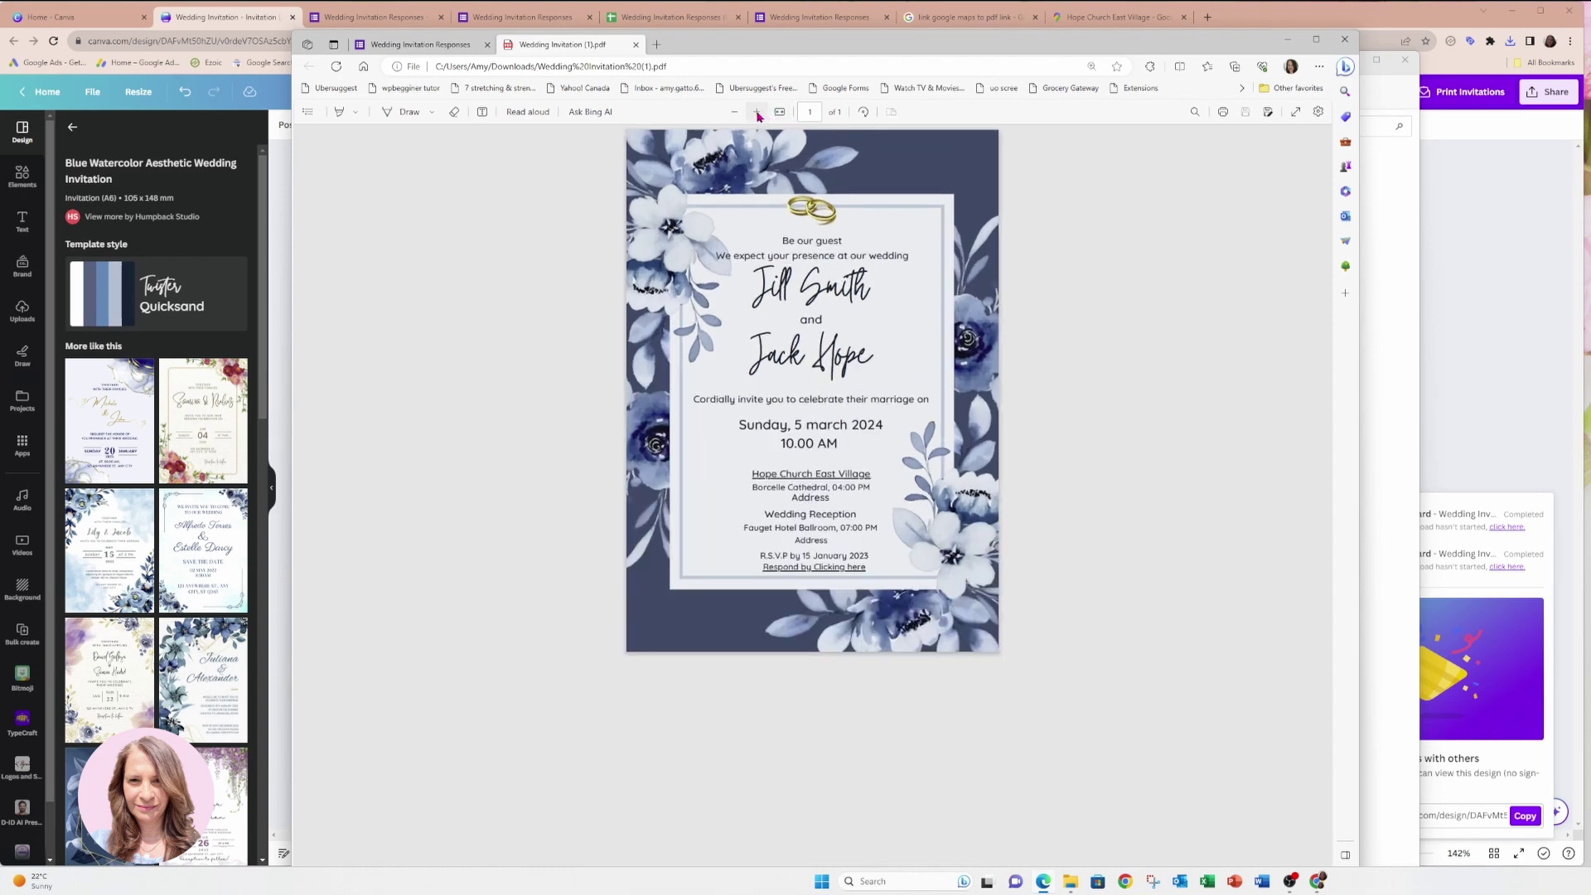
left_click(757, 113)
left_click(757, 112)
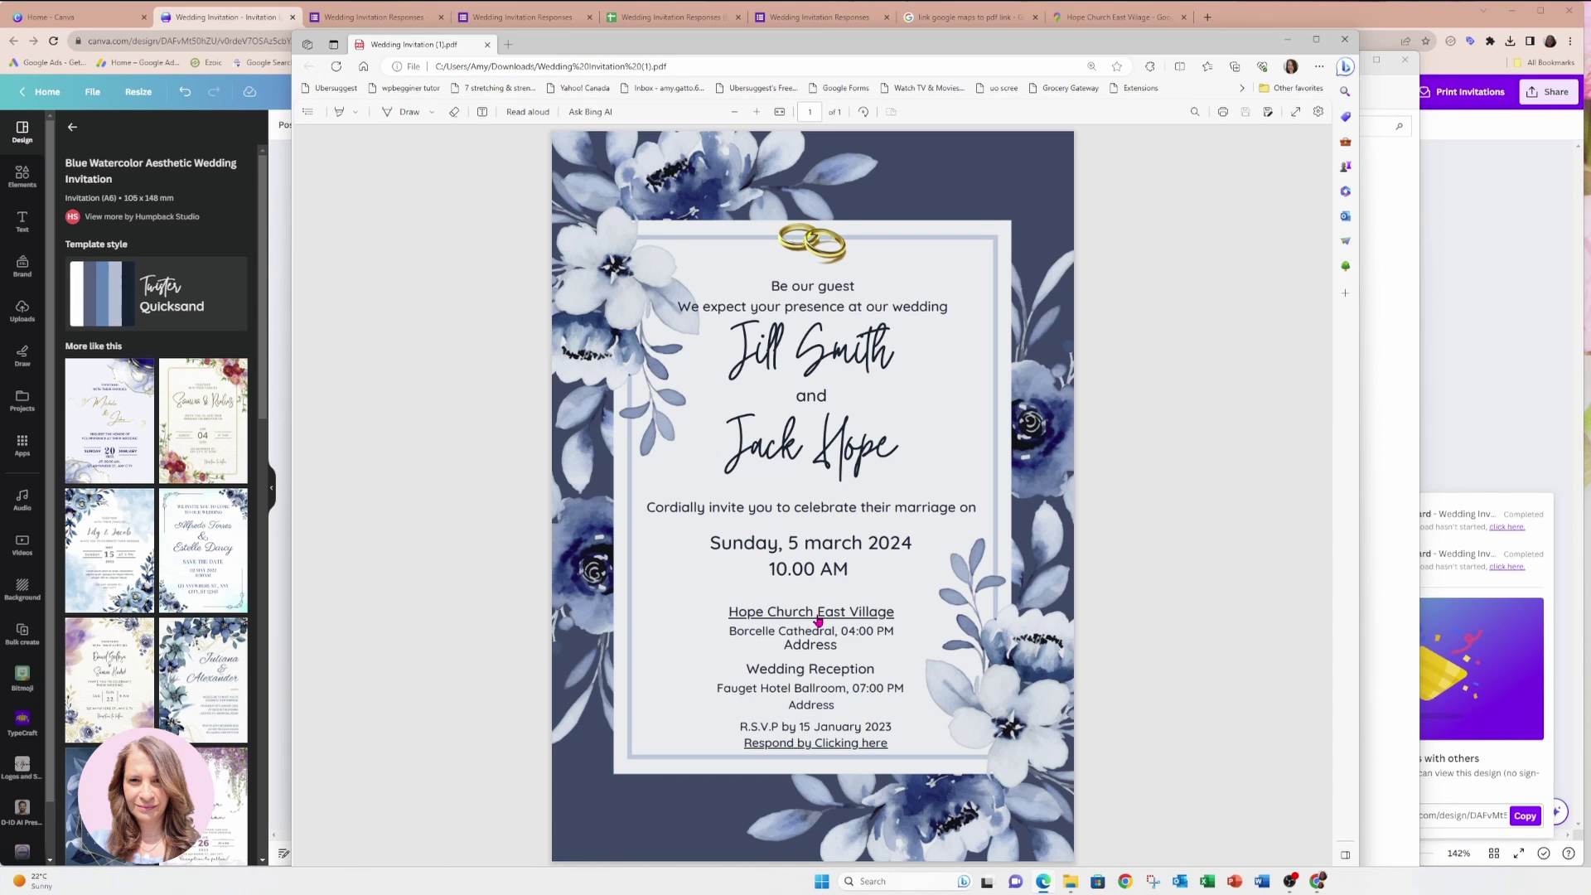
left_click(818, 619)
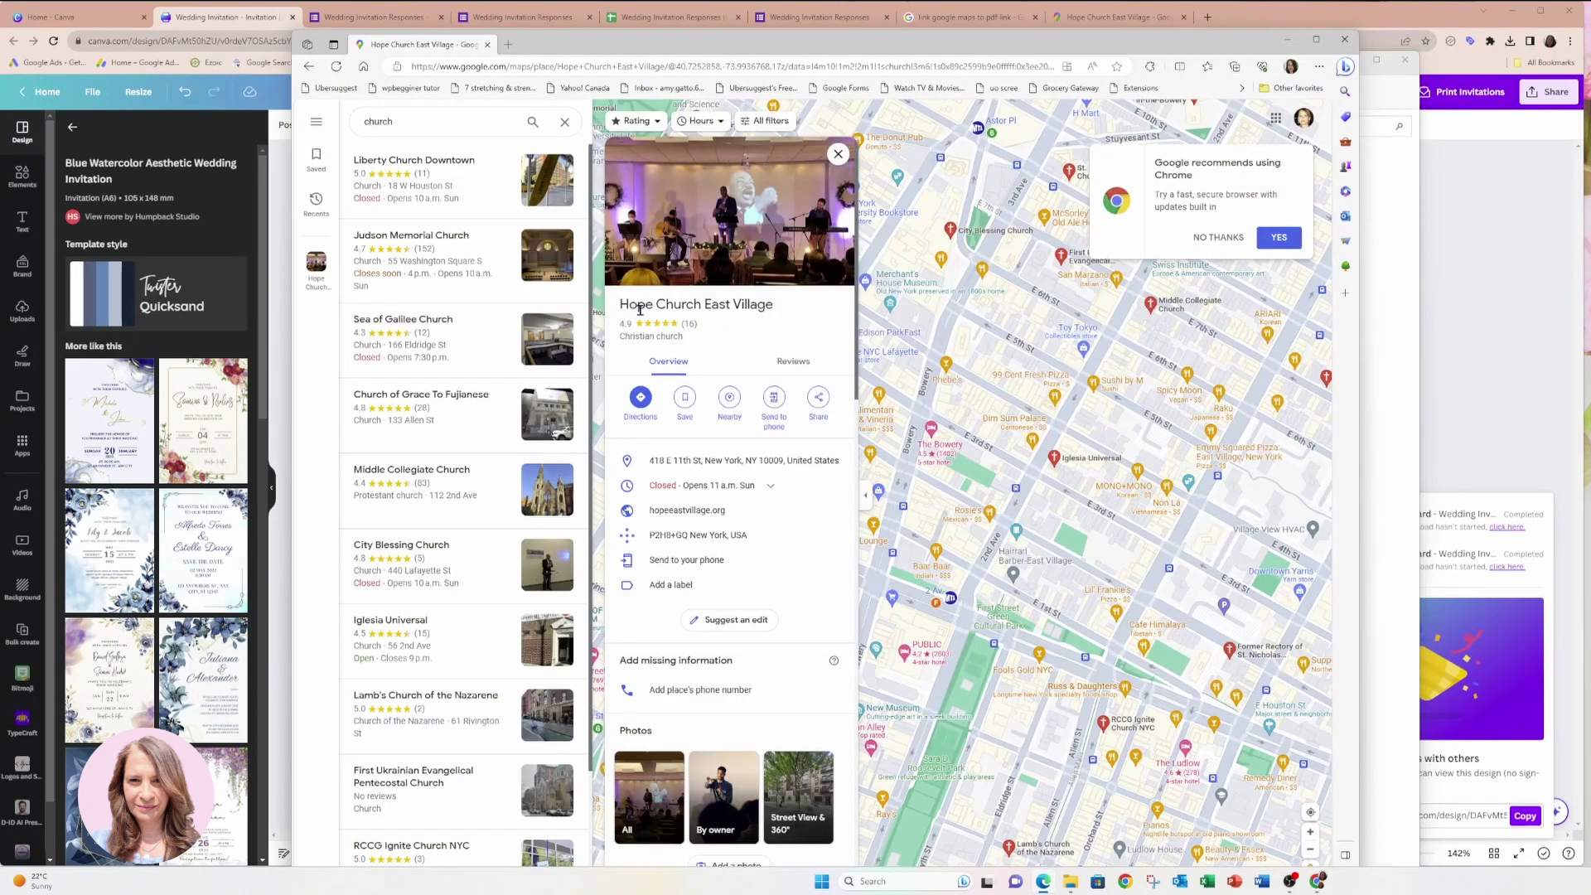
left_click(1219, 241)
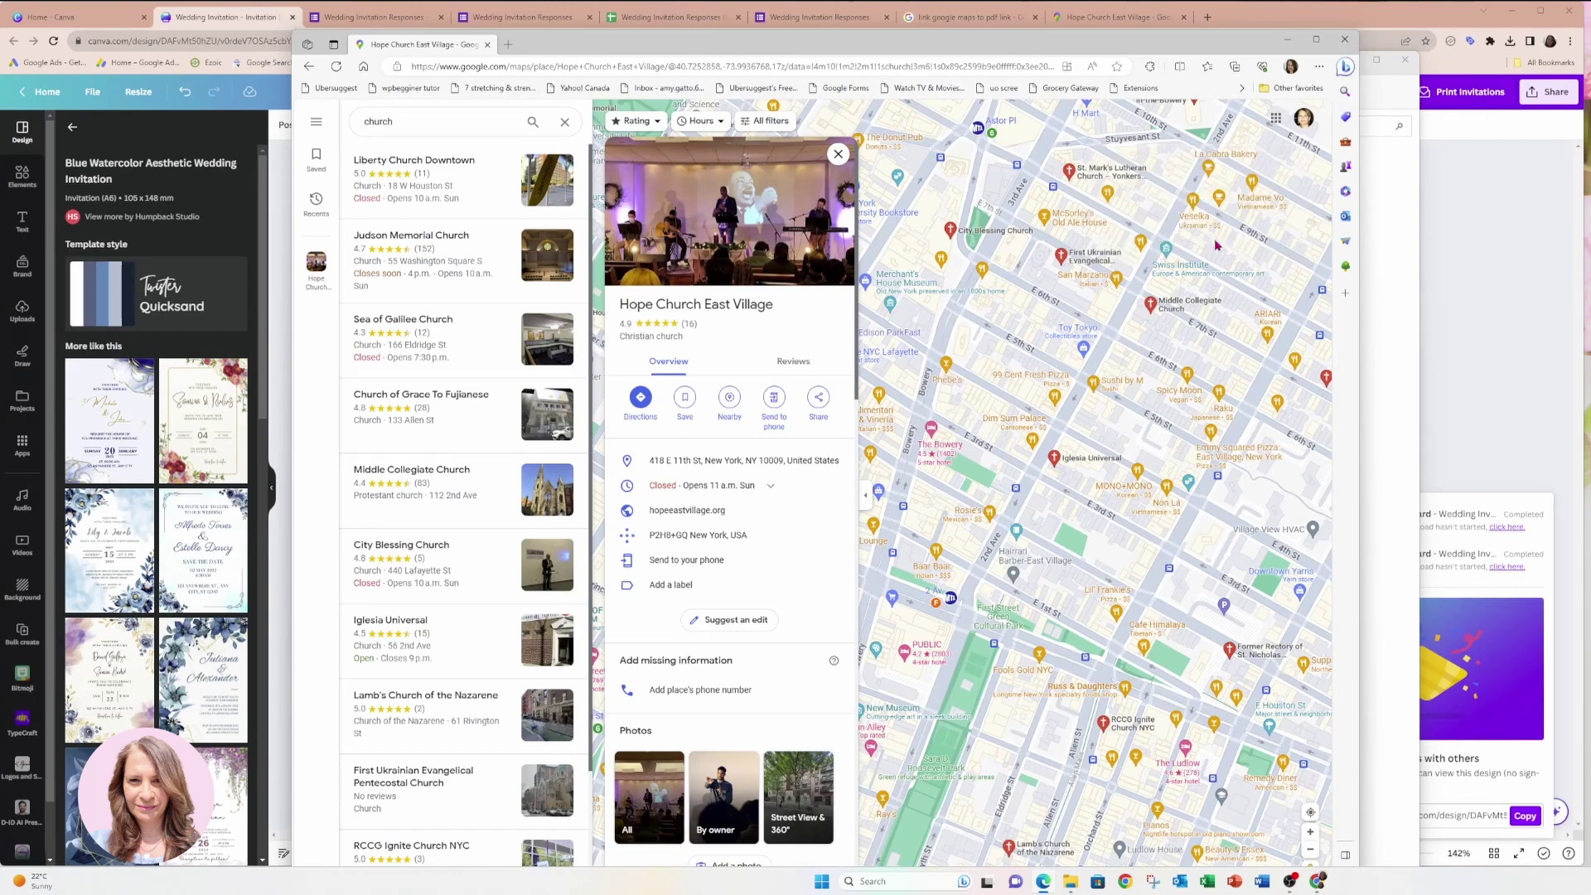
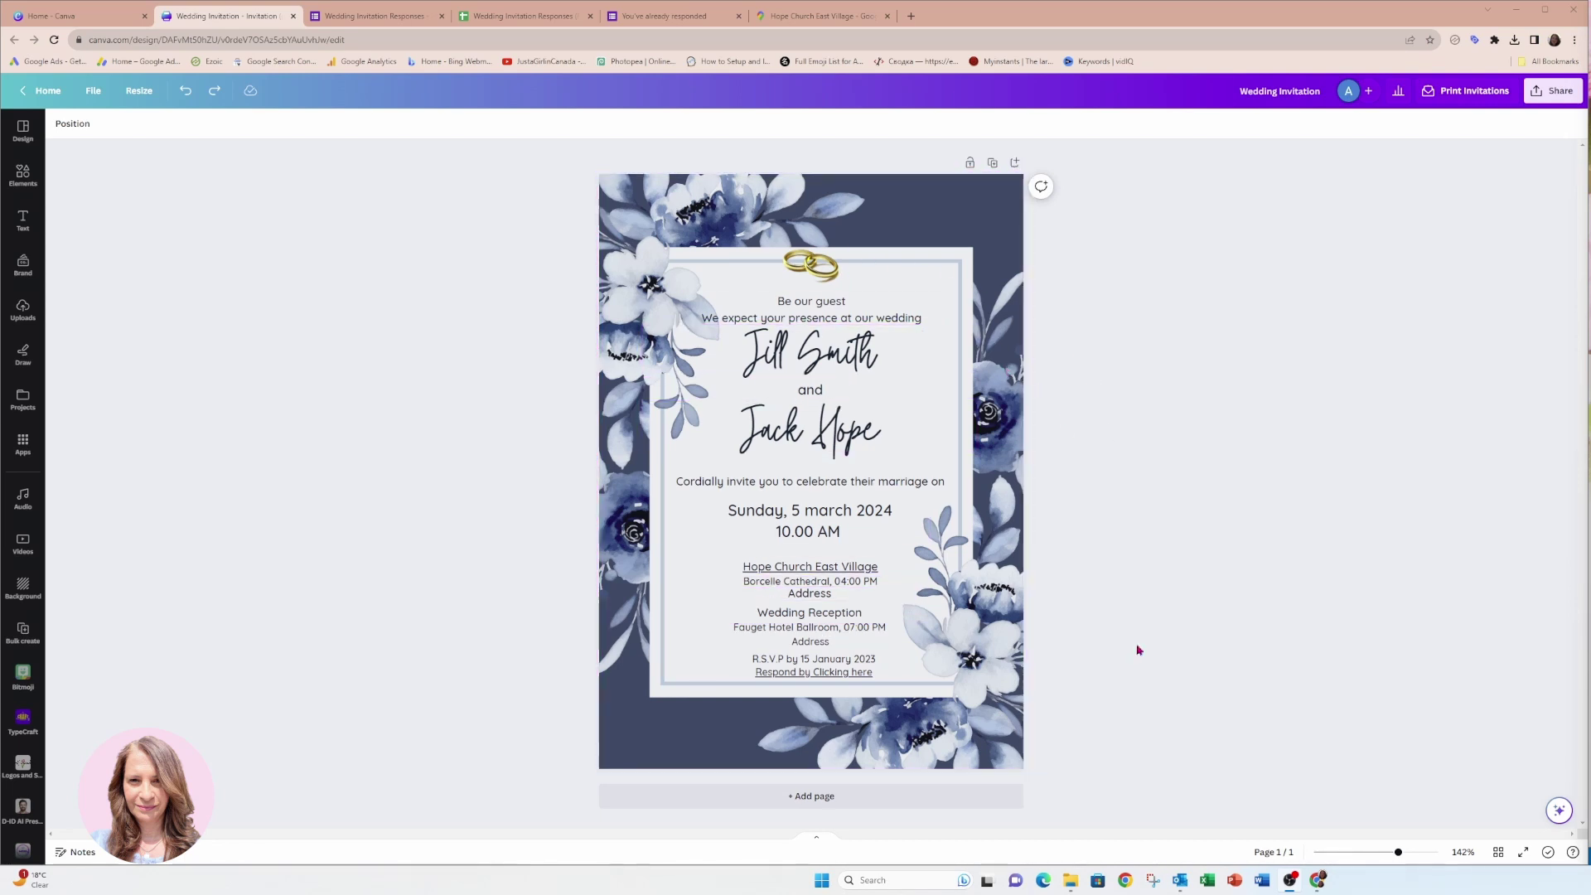
Download the Wedding Invitation design from Share > Download as a PDF Standard file.
left_click(1555, 93)
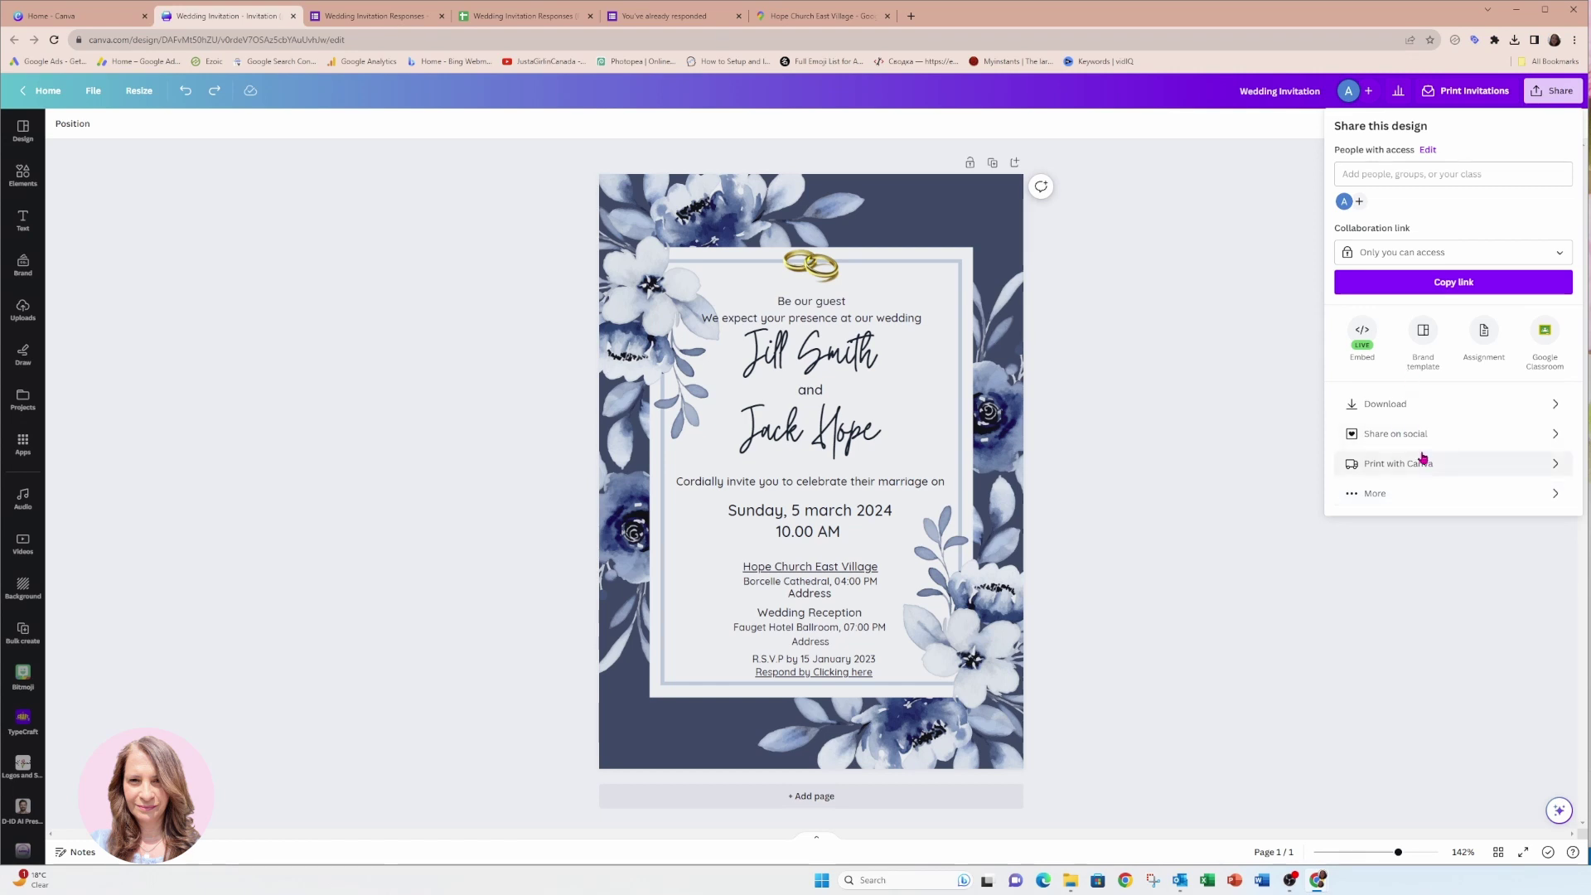
left_click(1407, 405)
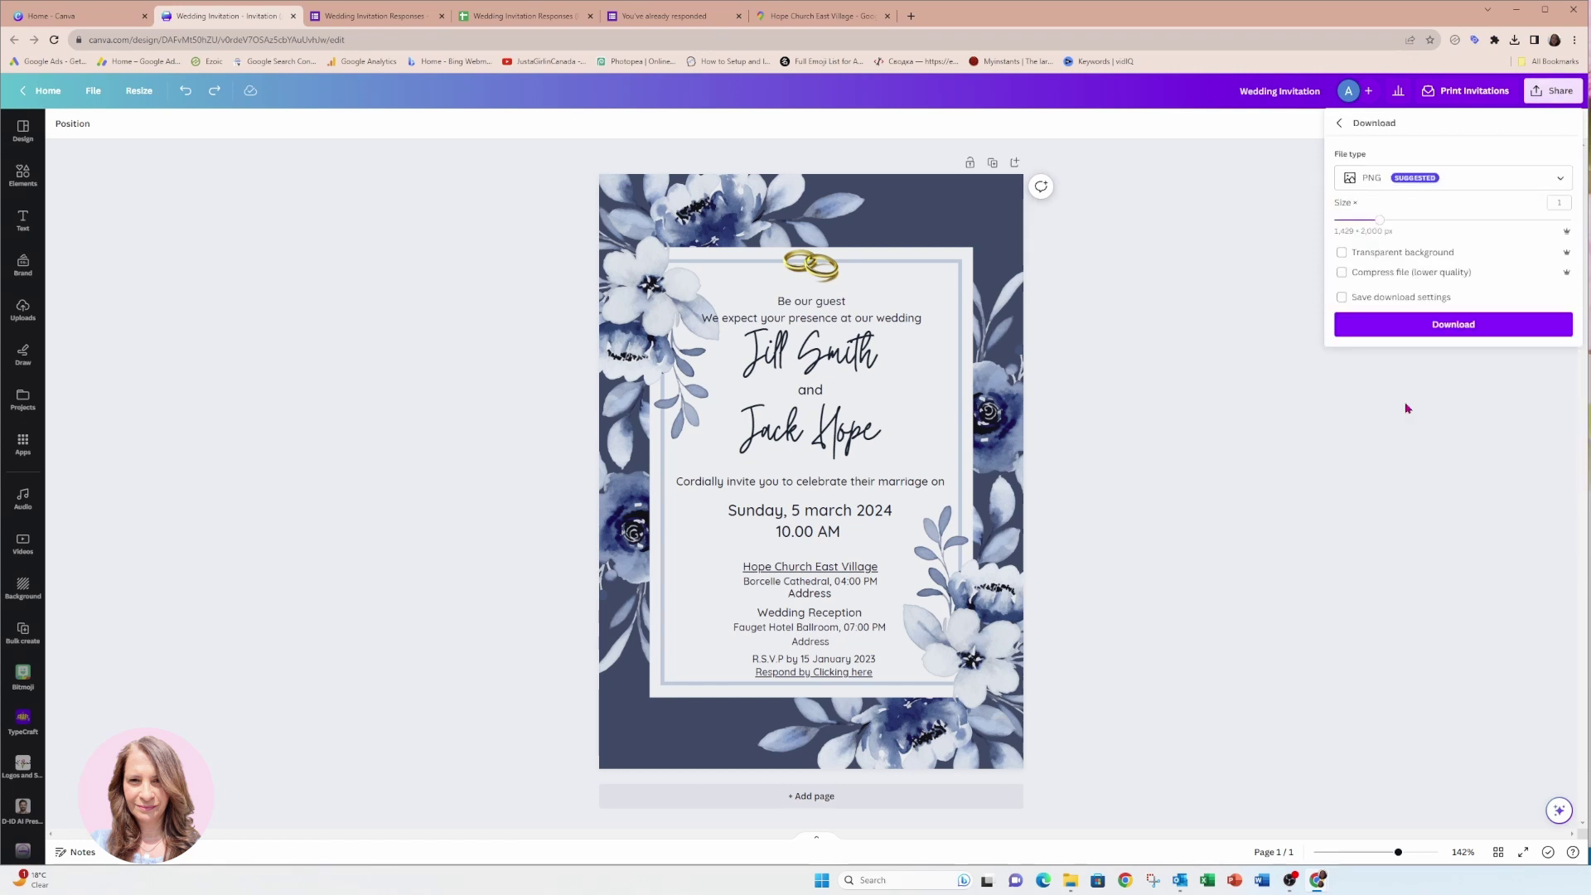
left_click(1399, 184)
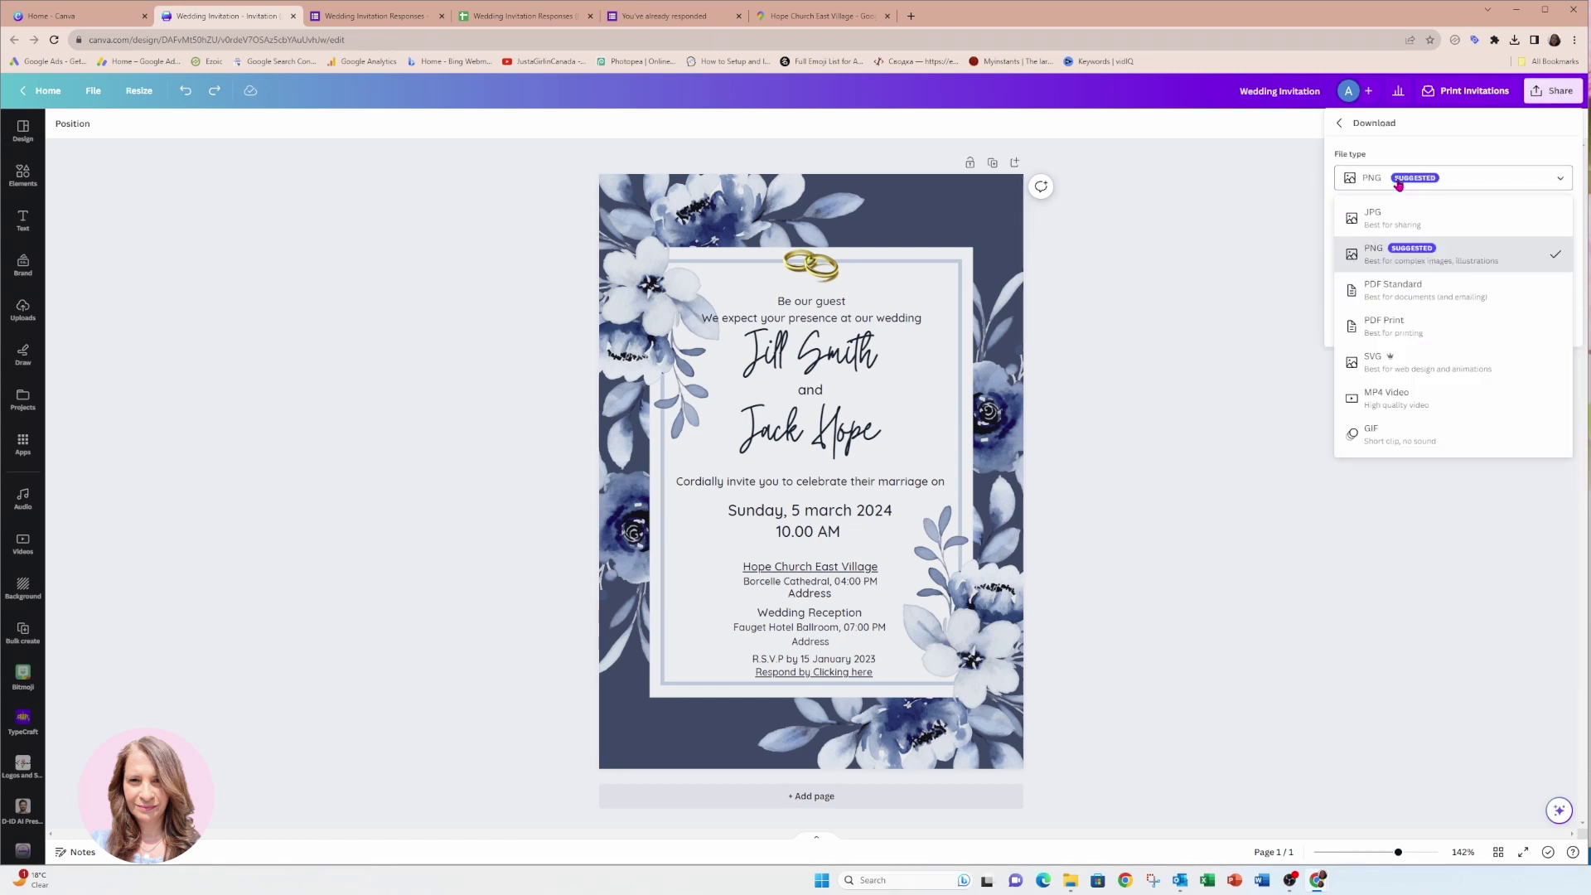
left_click(1406, 290)
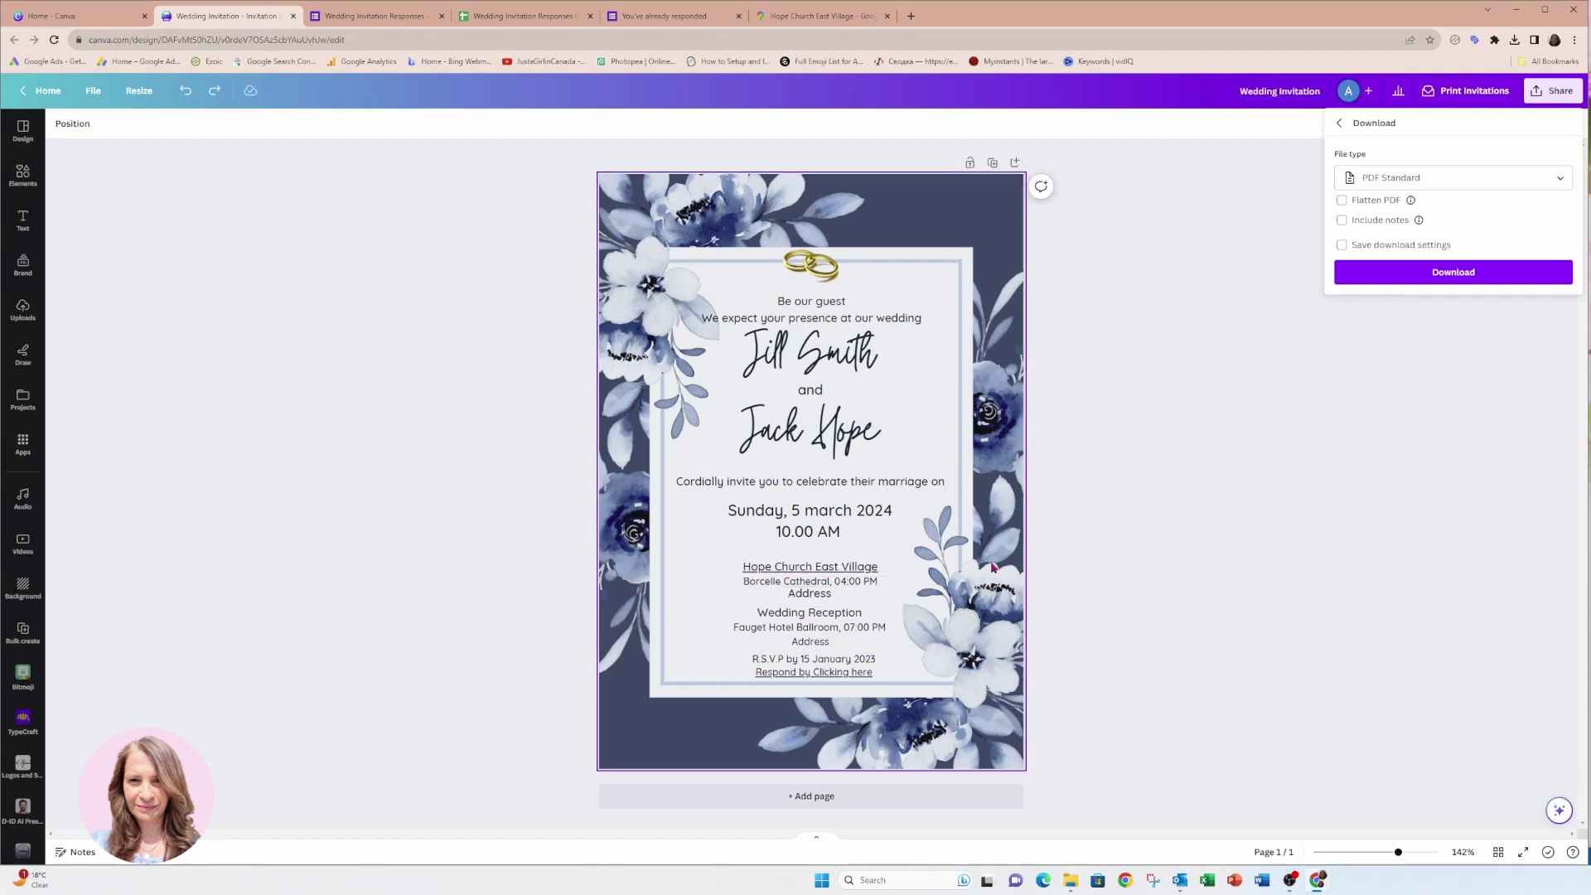
left_click(1433, 272)
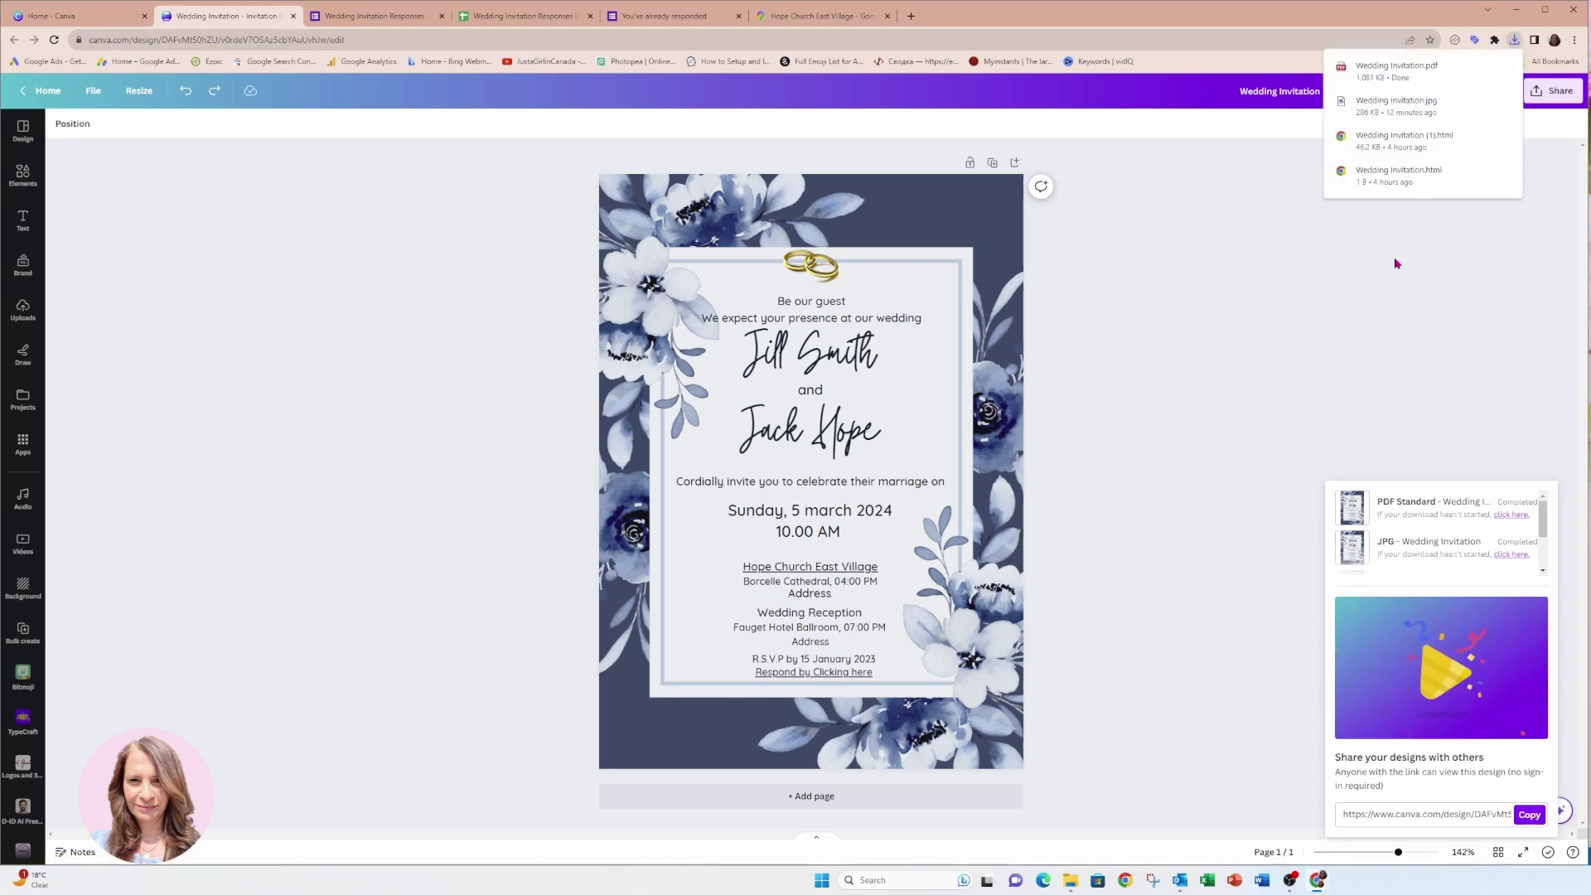
left_click(1210, 179)
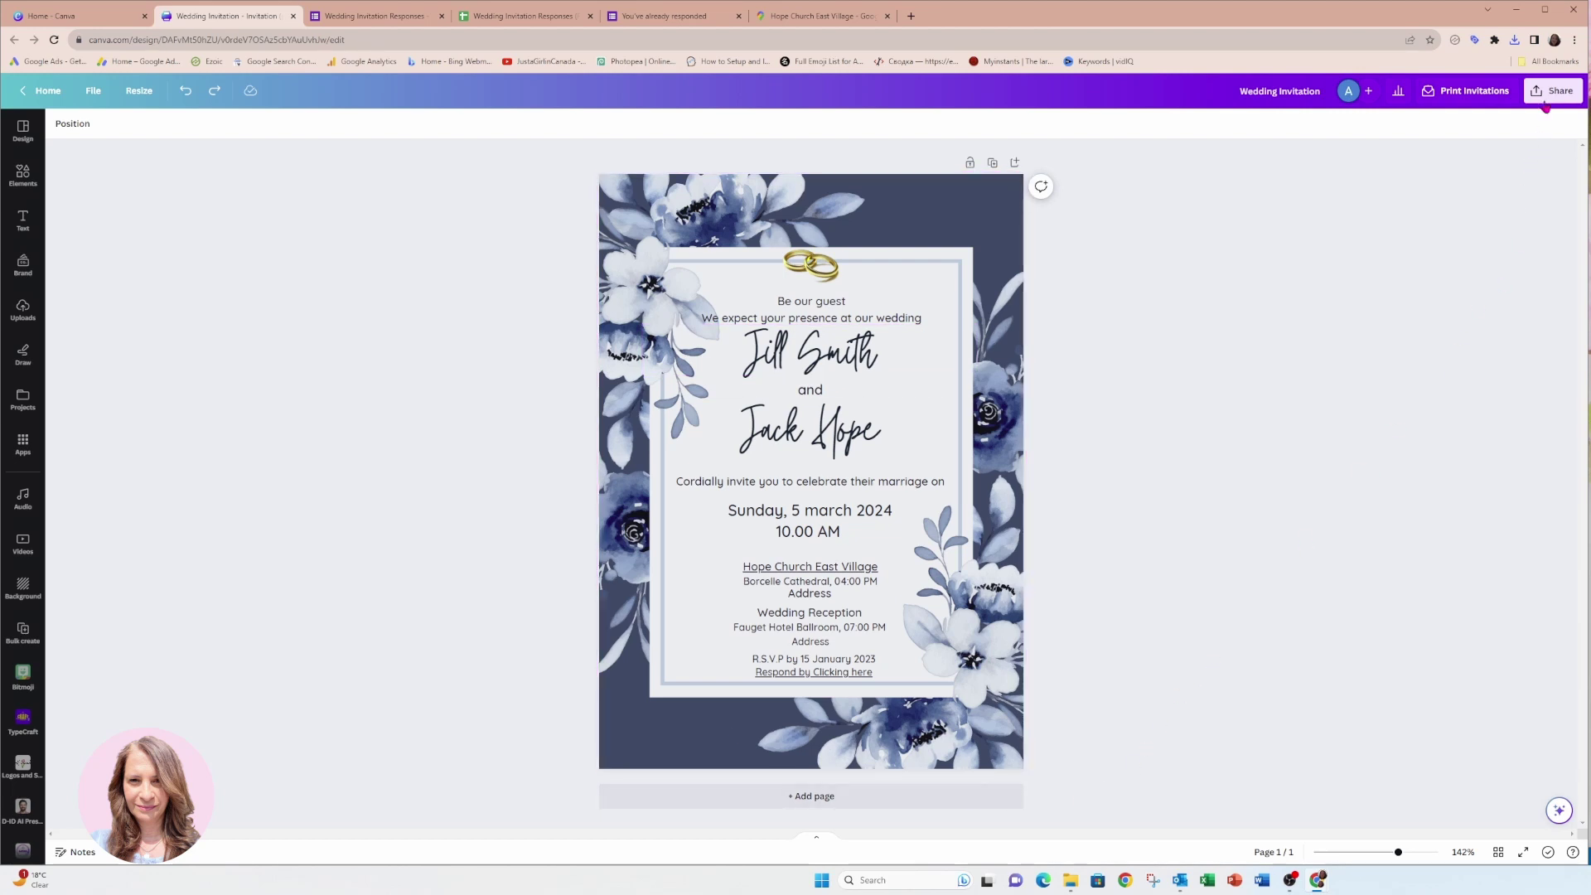
Download a second copy of the invitation as a JPG, Wedding Invitation.jpg.
left_click(1549, 94)
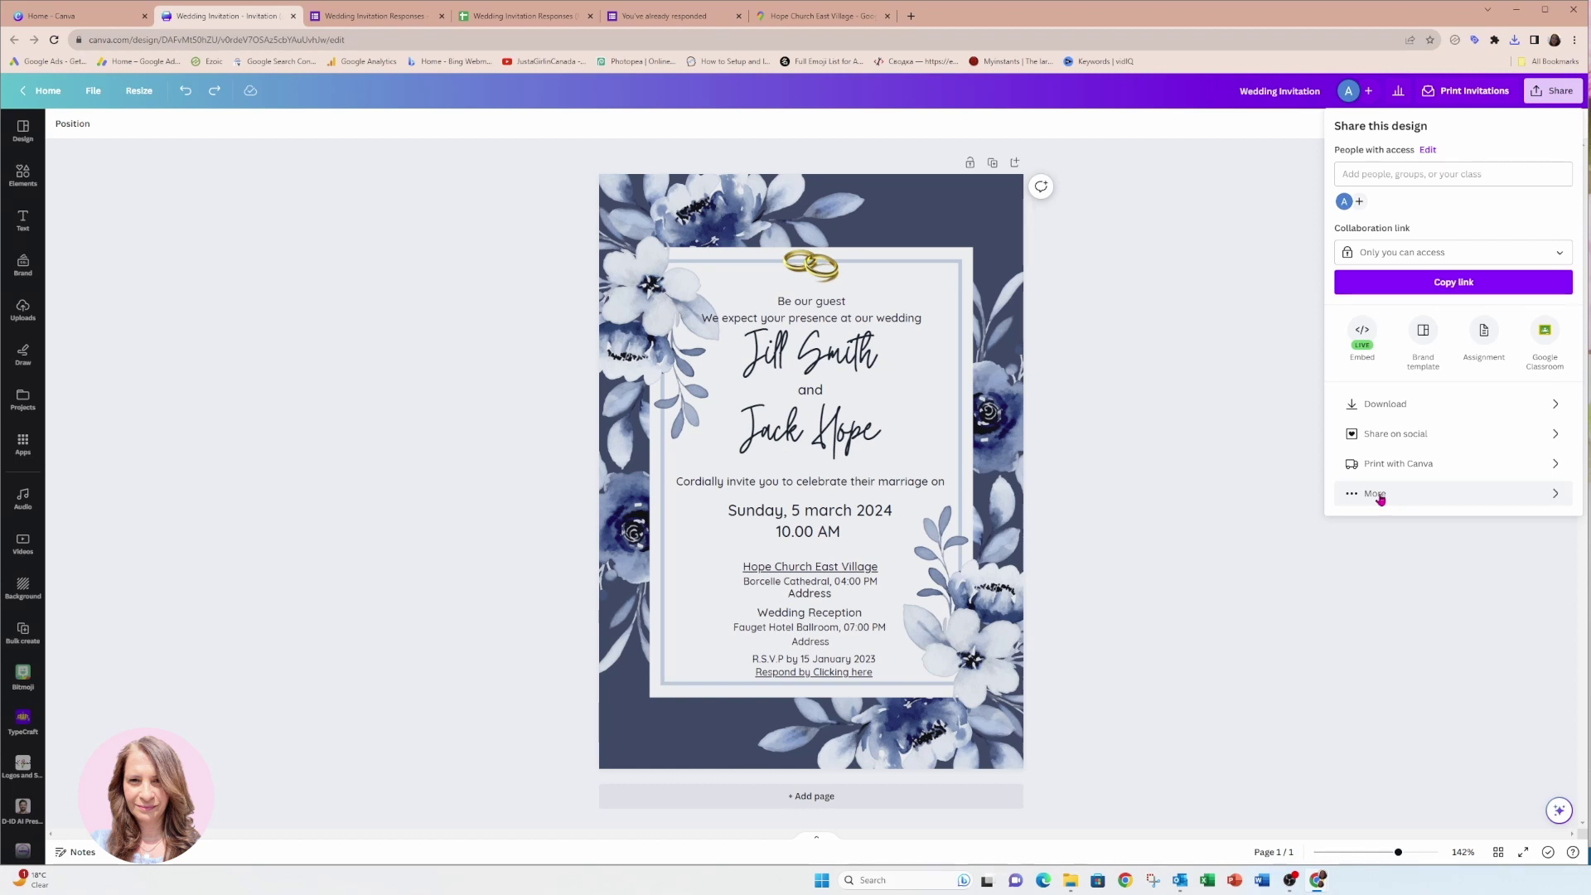
left_click(1388, 404)
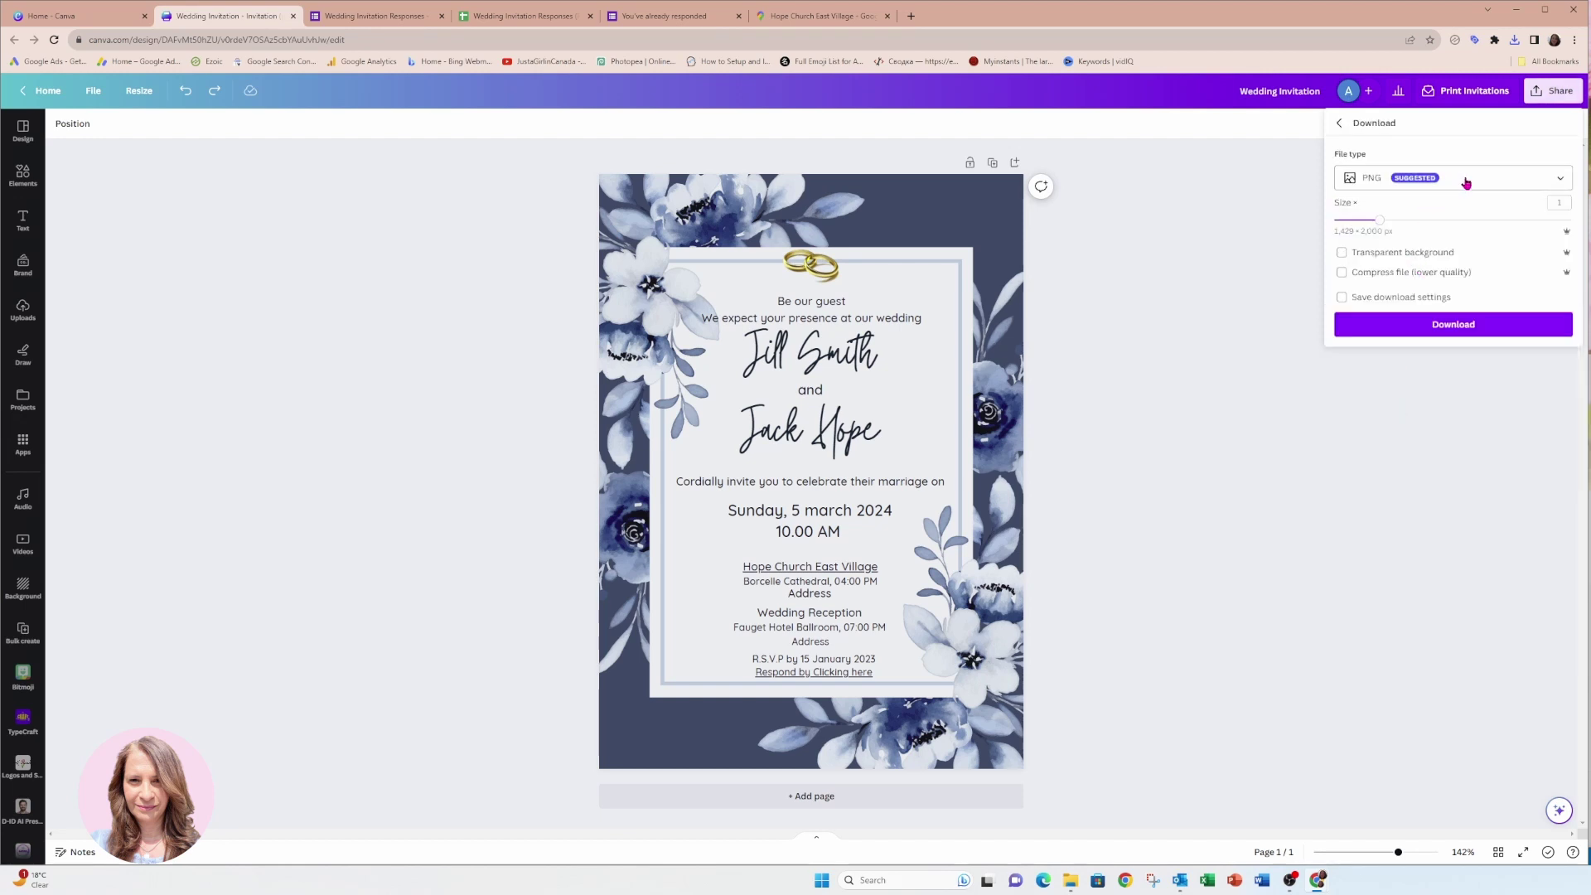
left_click(1434, 190)
left_click(1427, 213)
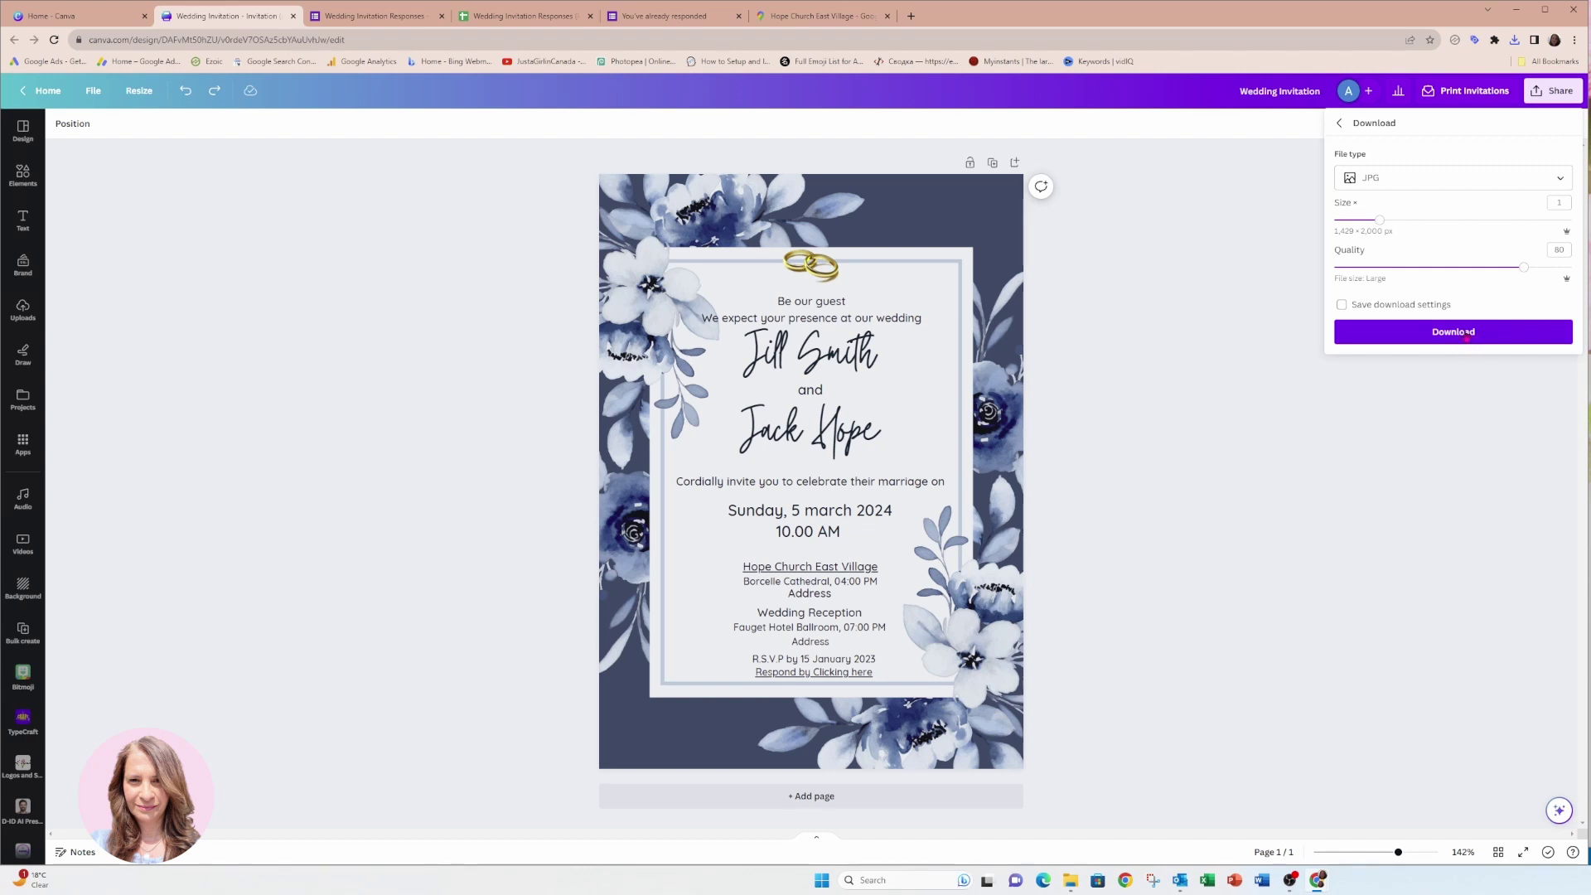
left_click(1465, 334)
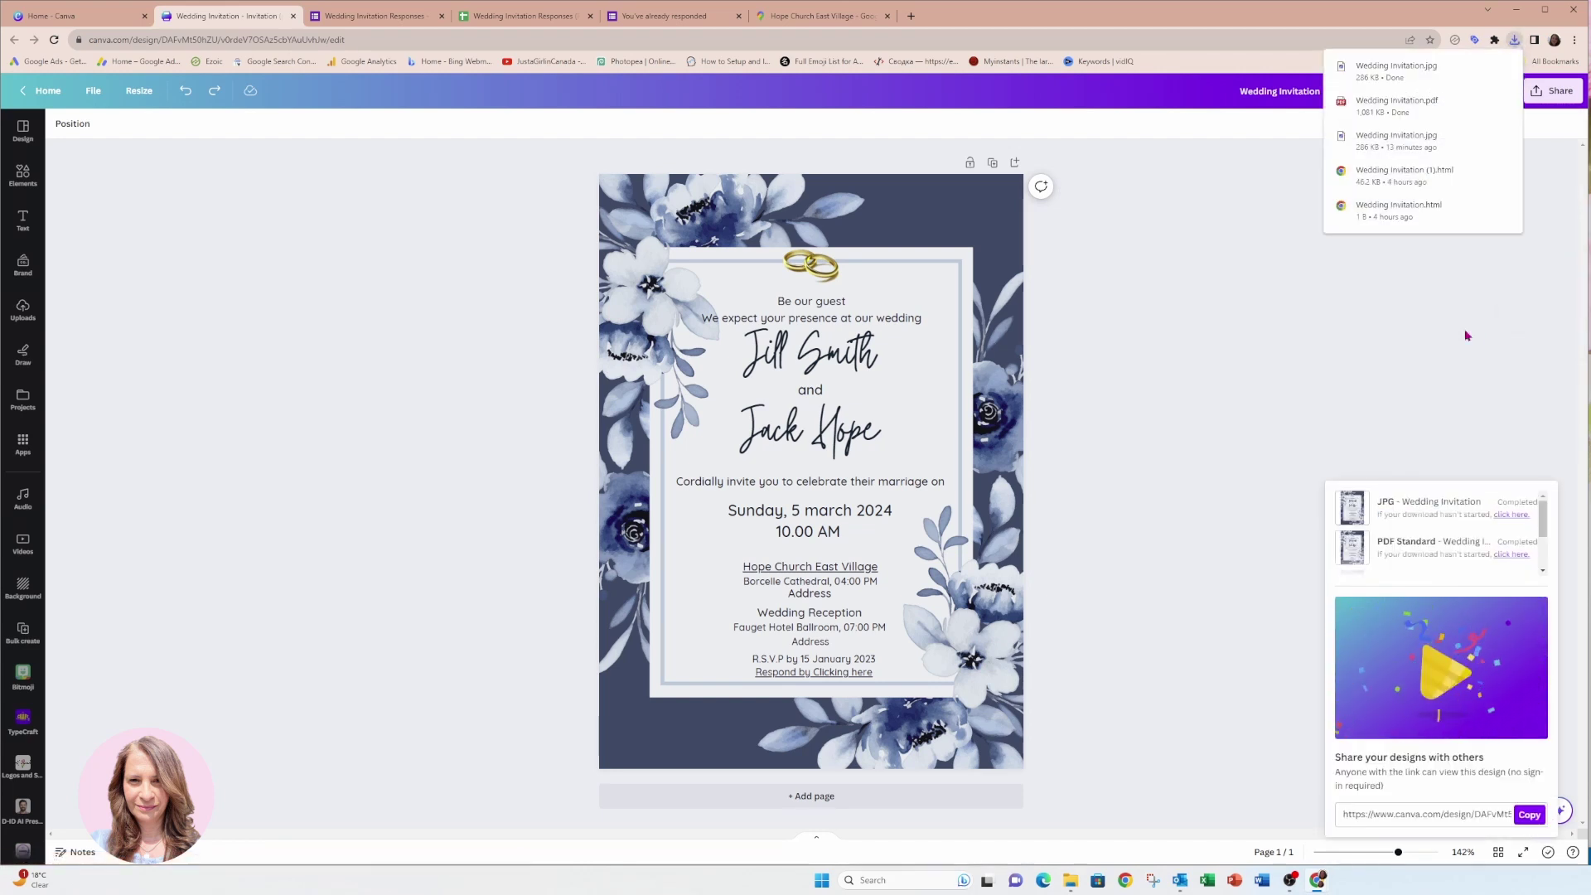
left_click(1297, 223)
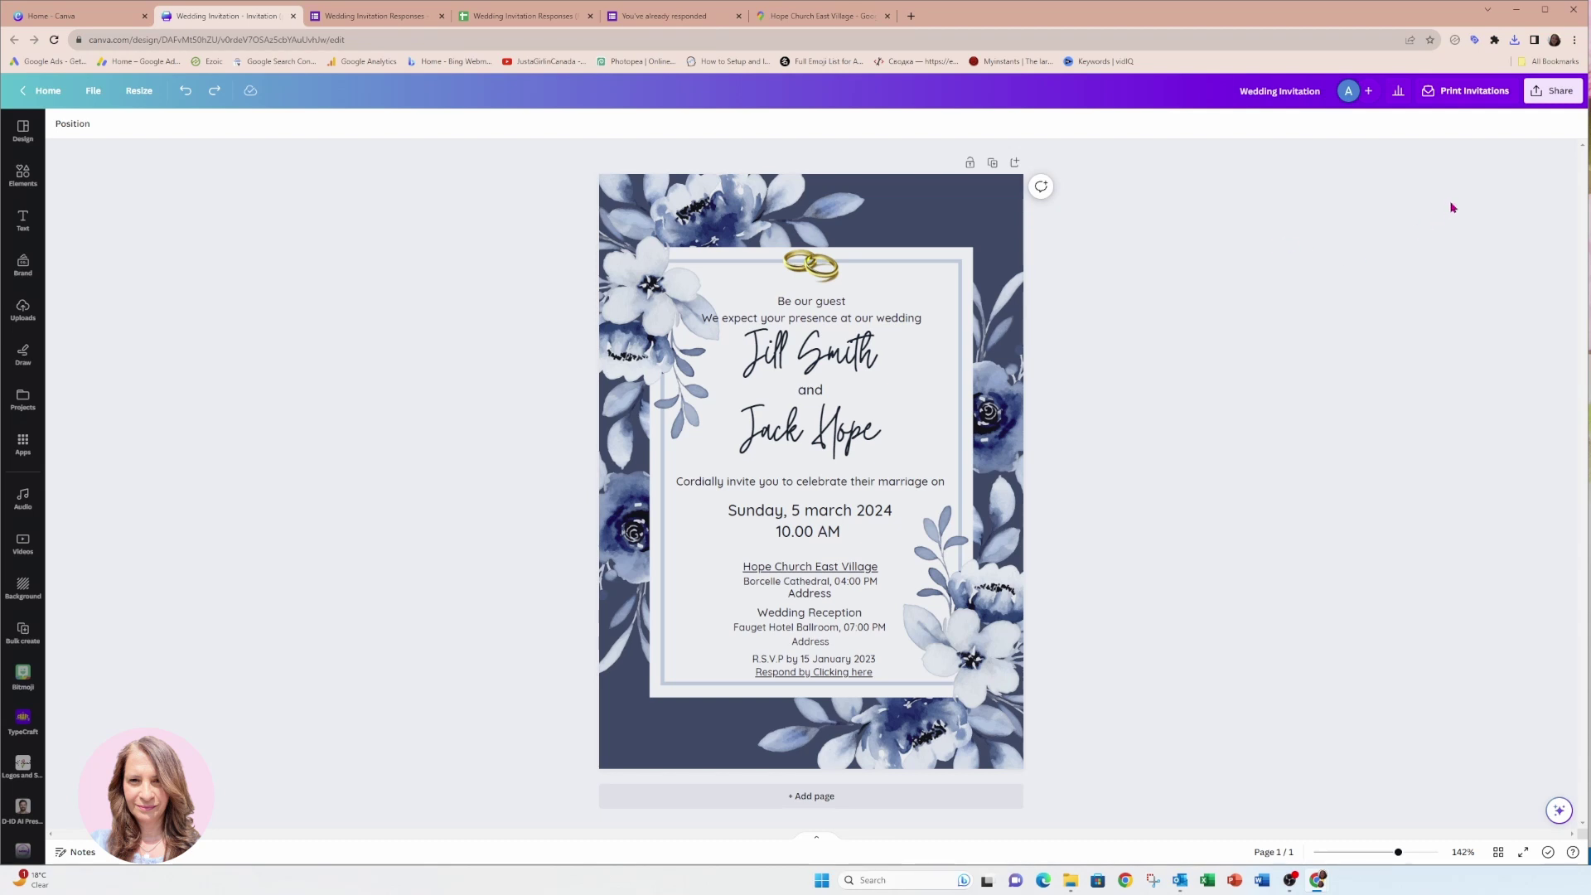
left_click(1548, 96)
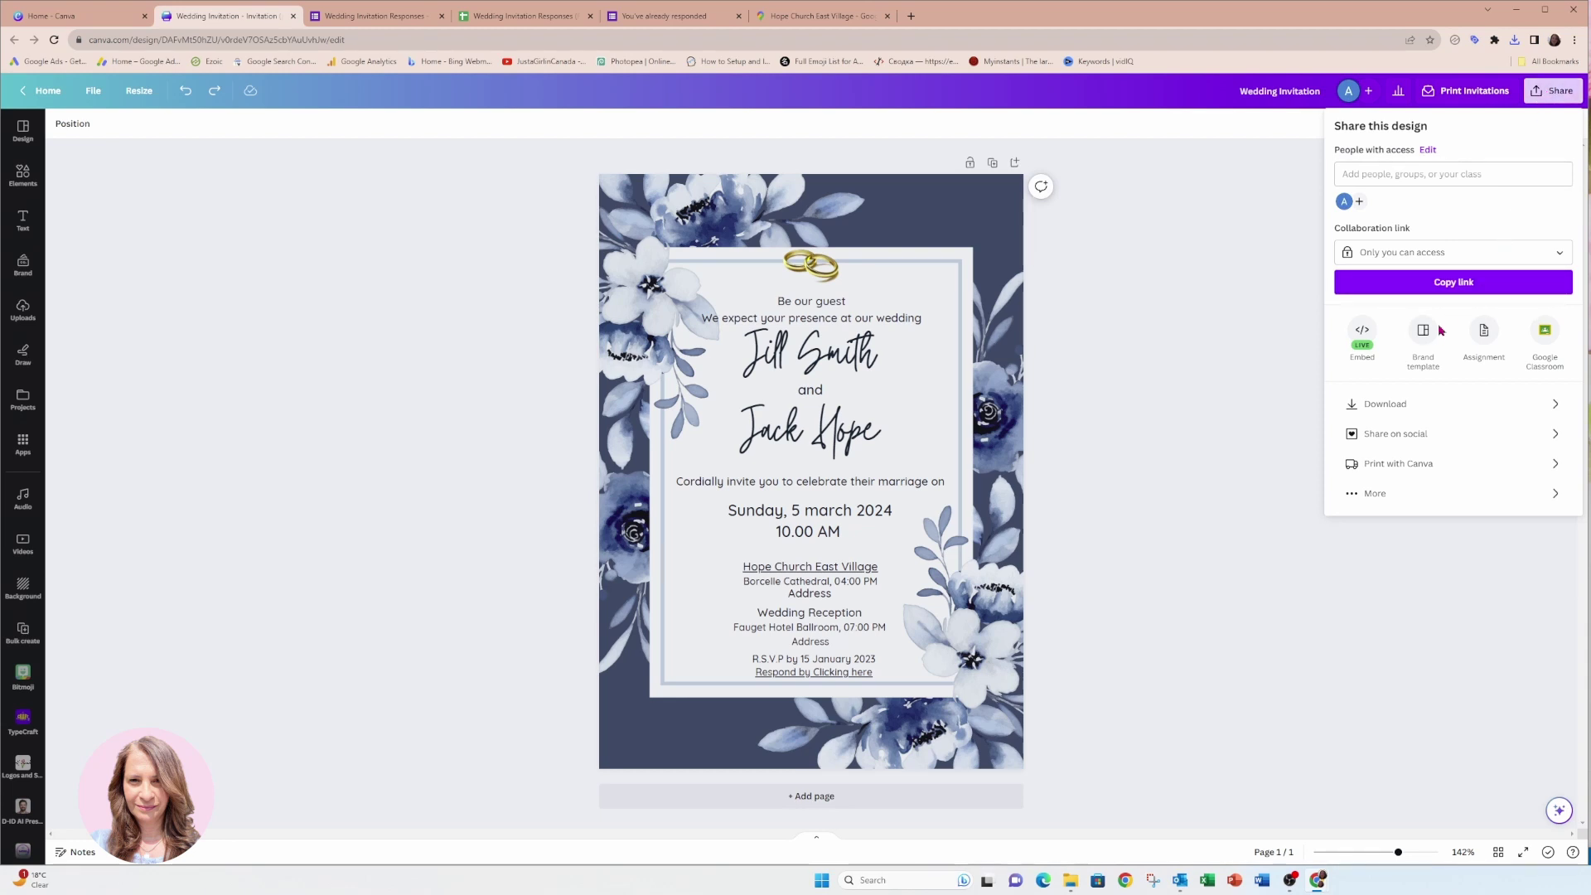
left_click(1375, 493)
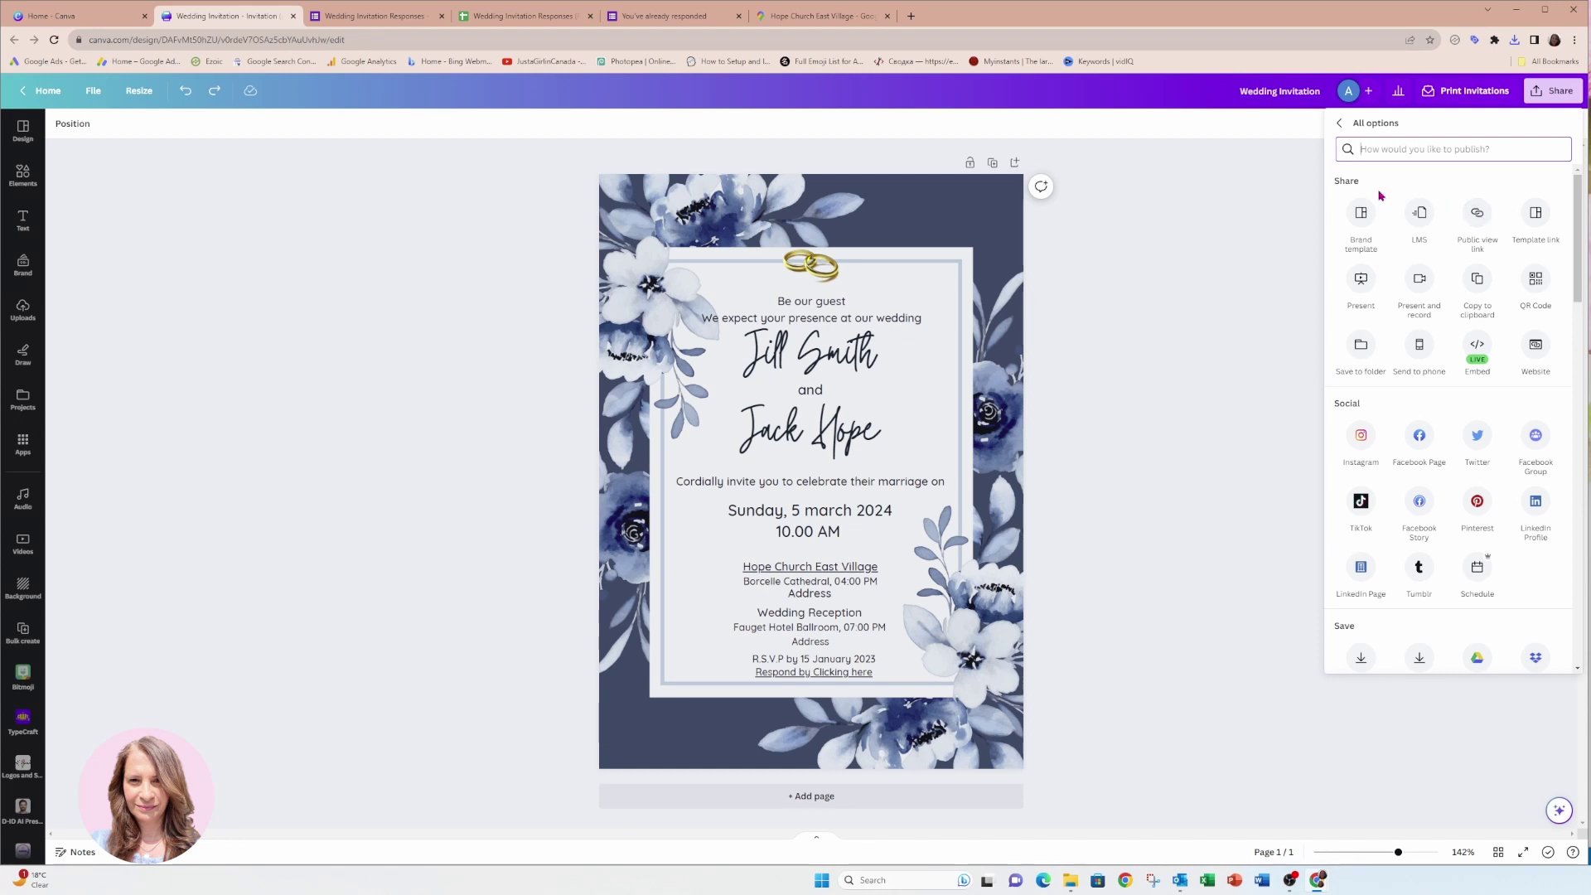
left_click(1304, 202)
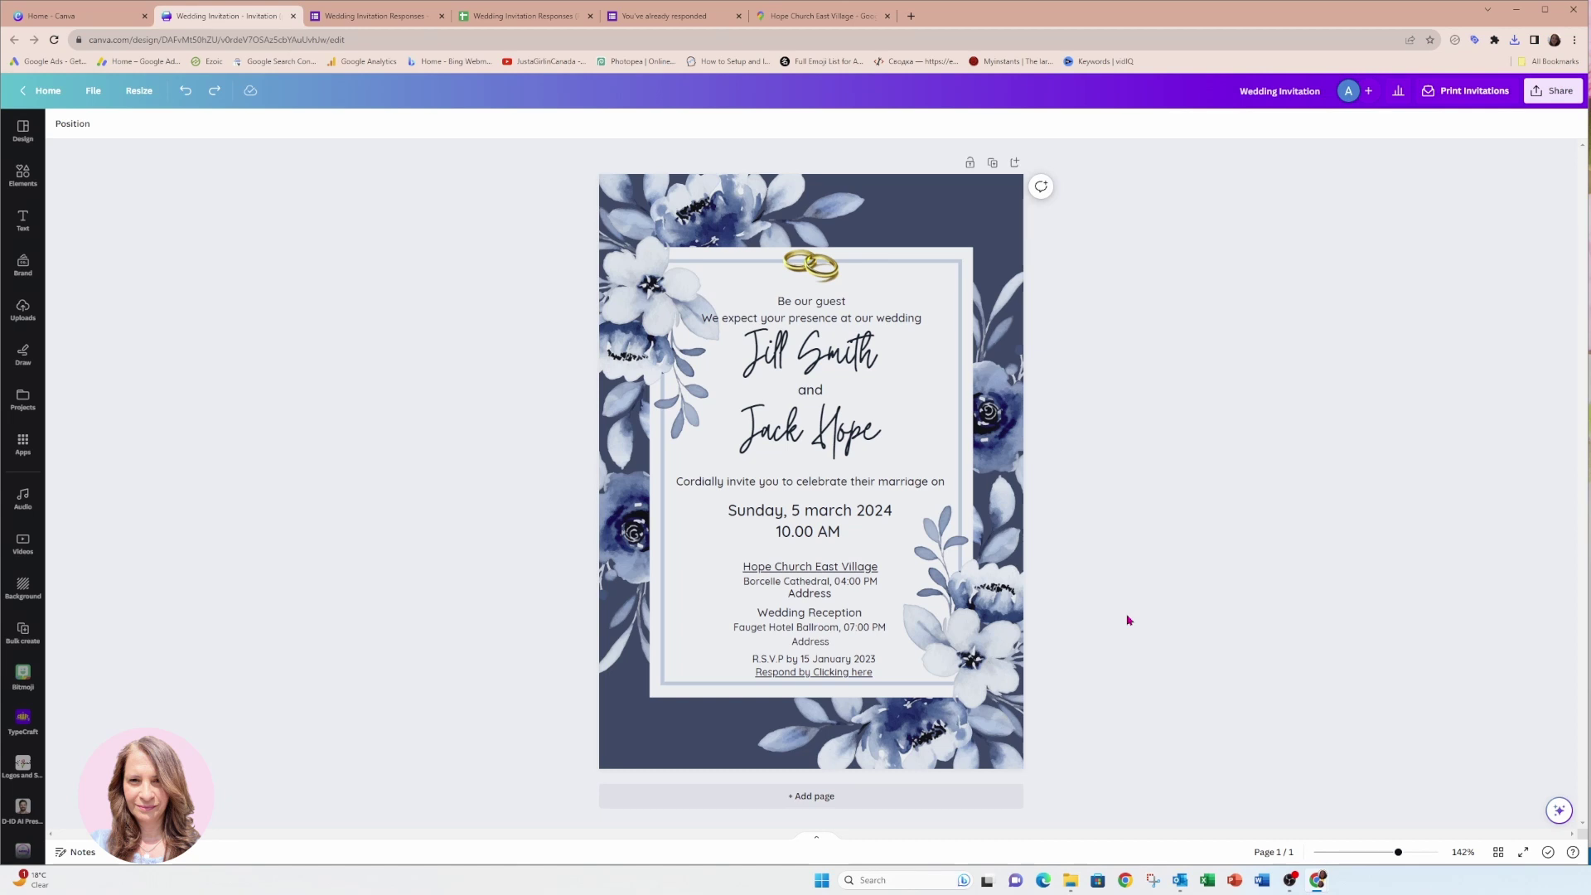
Bring up the Untitled message window and stretch it across most of the screen.
mouse_move(1186, 883)
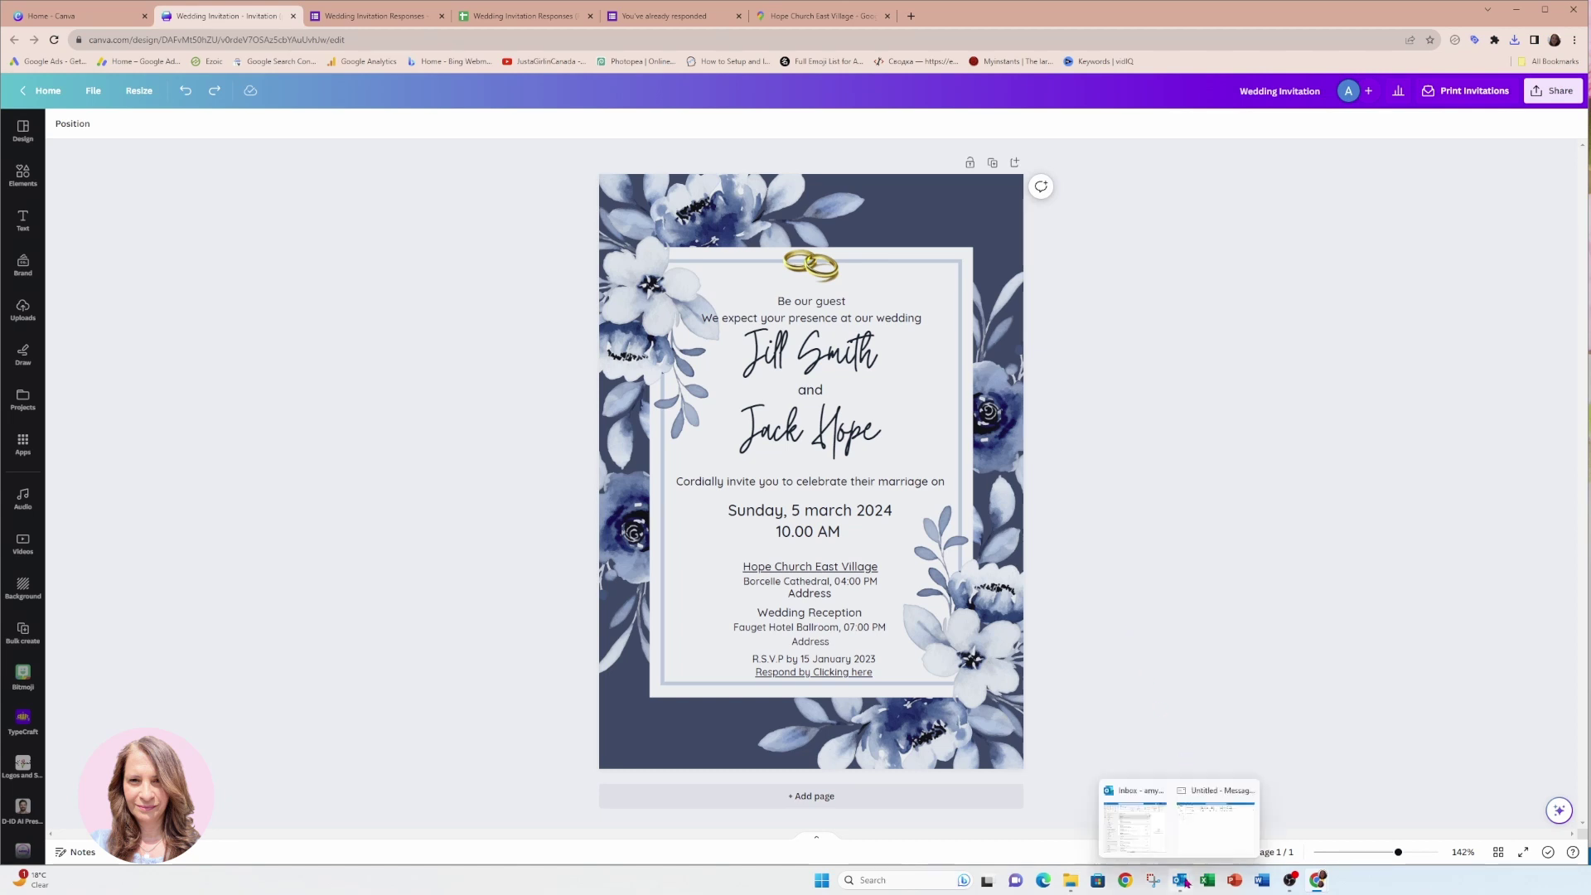
left_click(1216, 820)
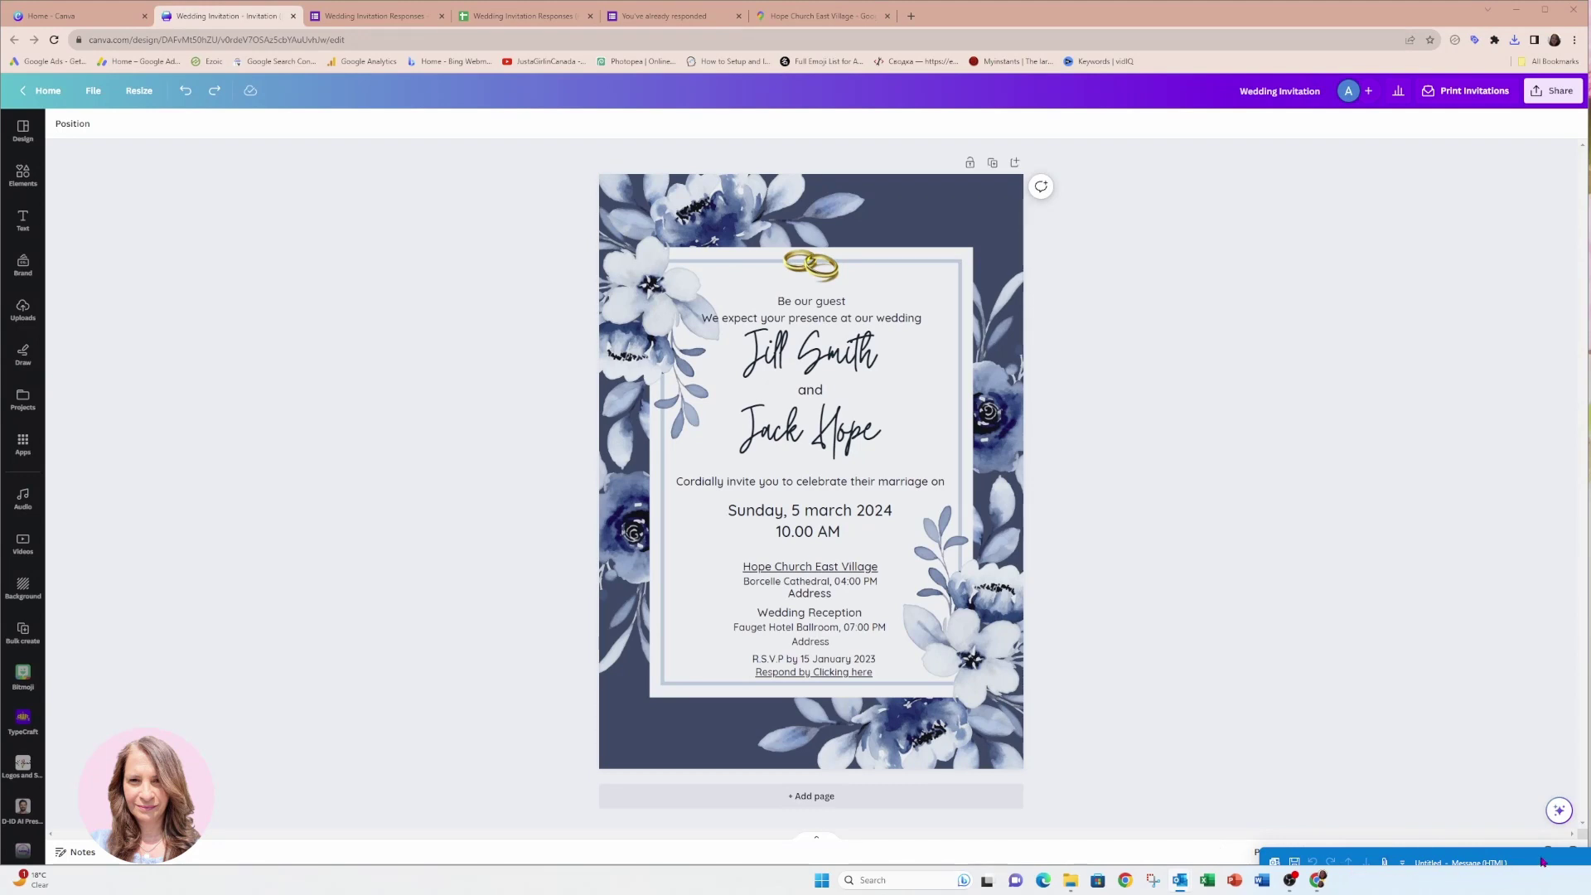
left_click_drag(1540, 864, 598, 104)
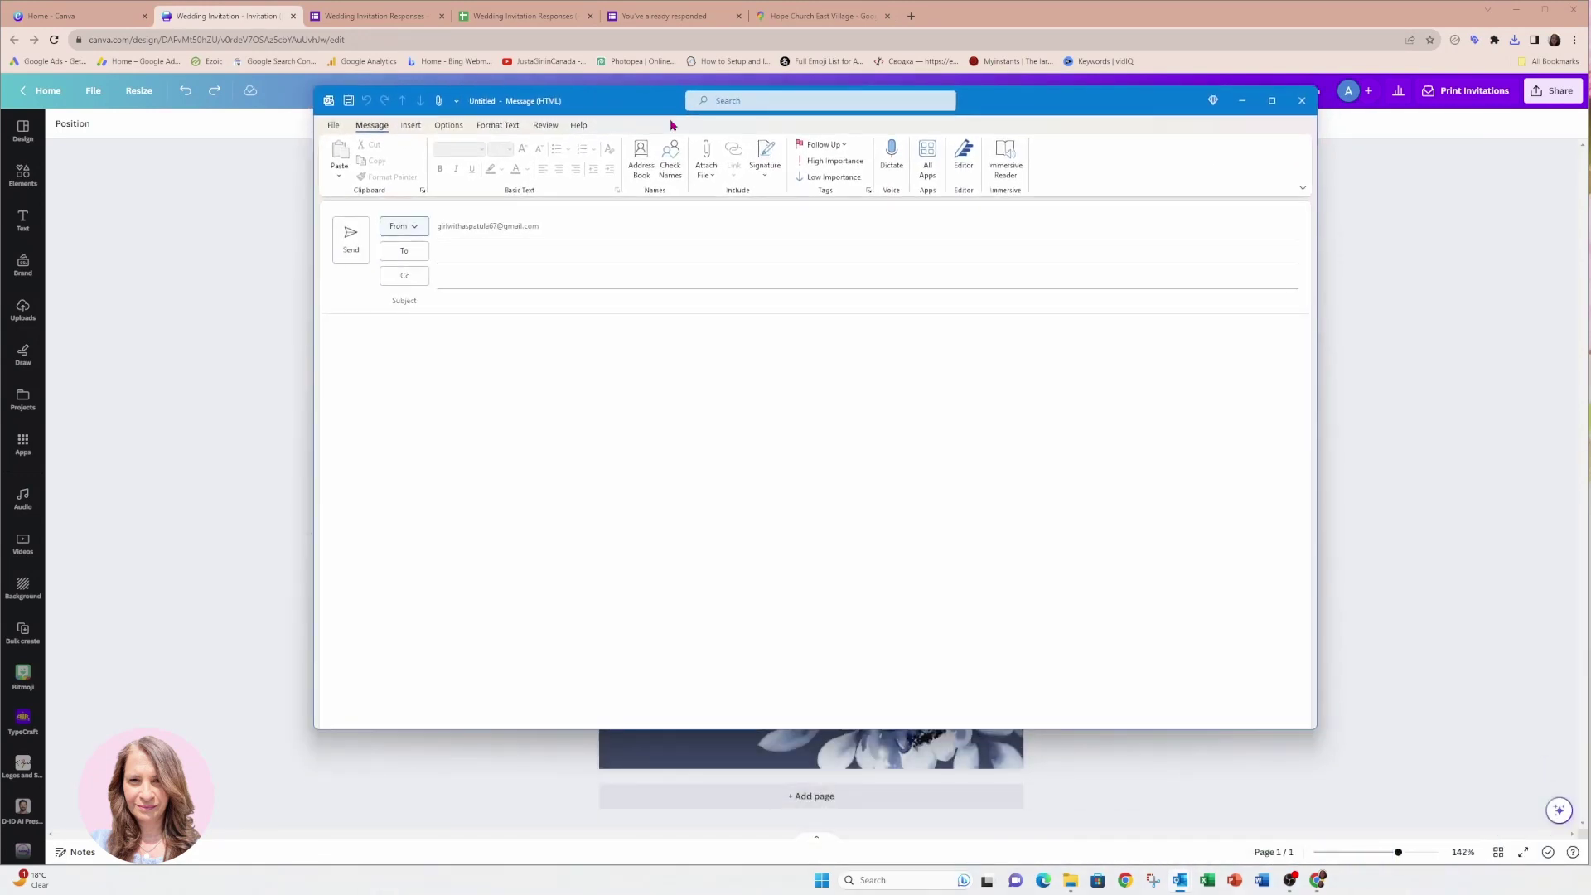
left_click_drag(1314, 726, 1540, 846)
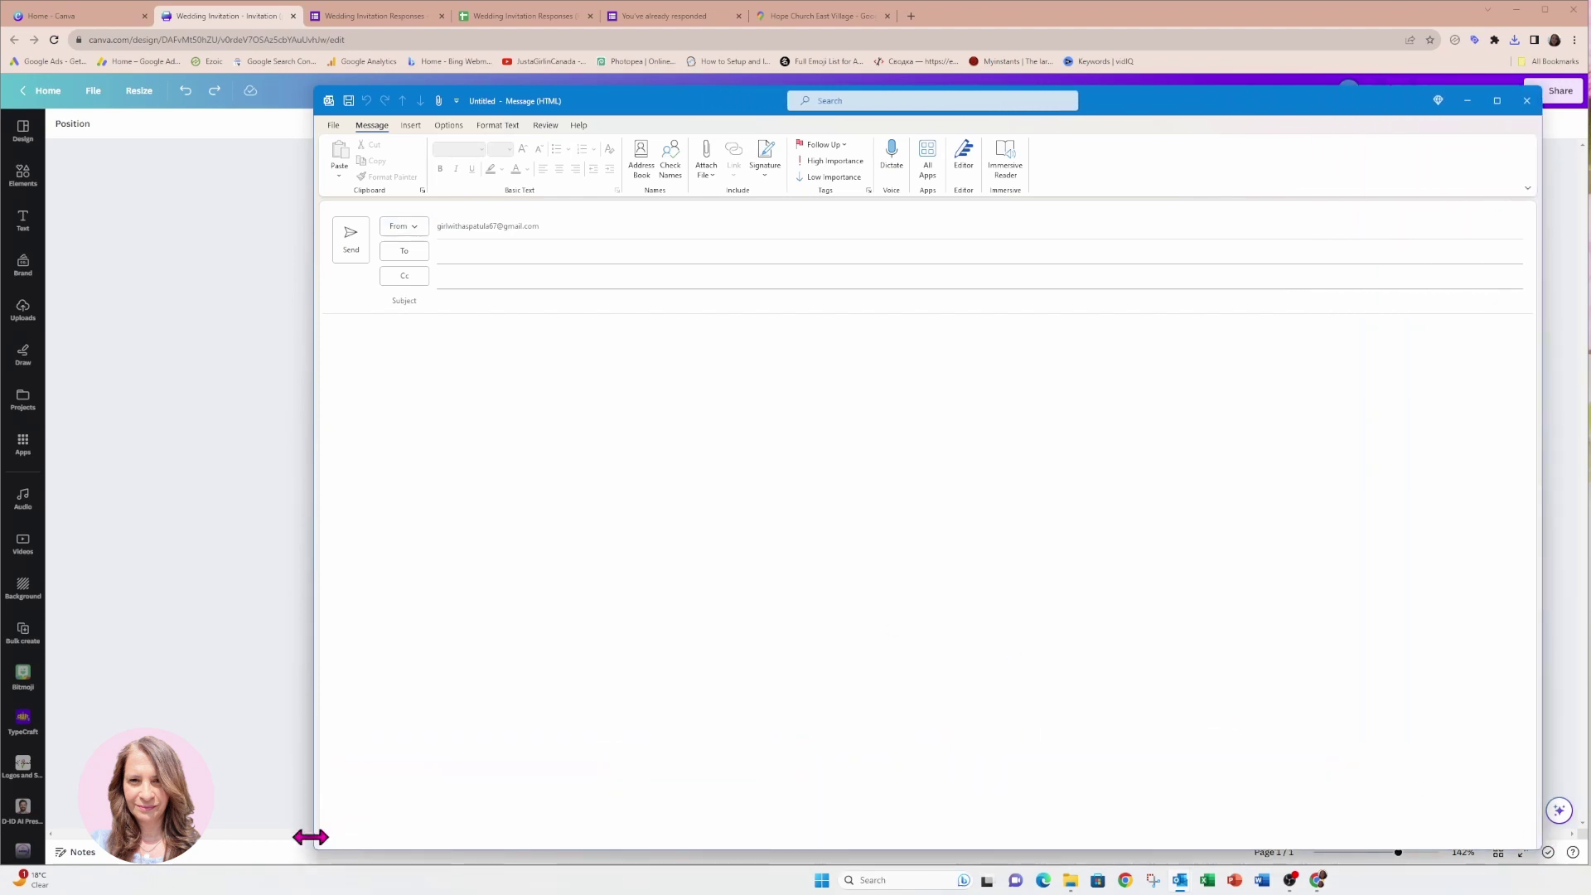
left_click_drag(313, 838, 171, 838)
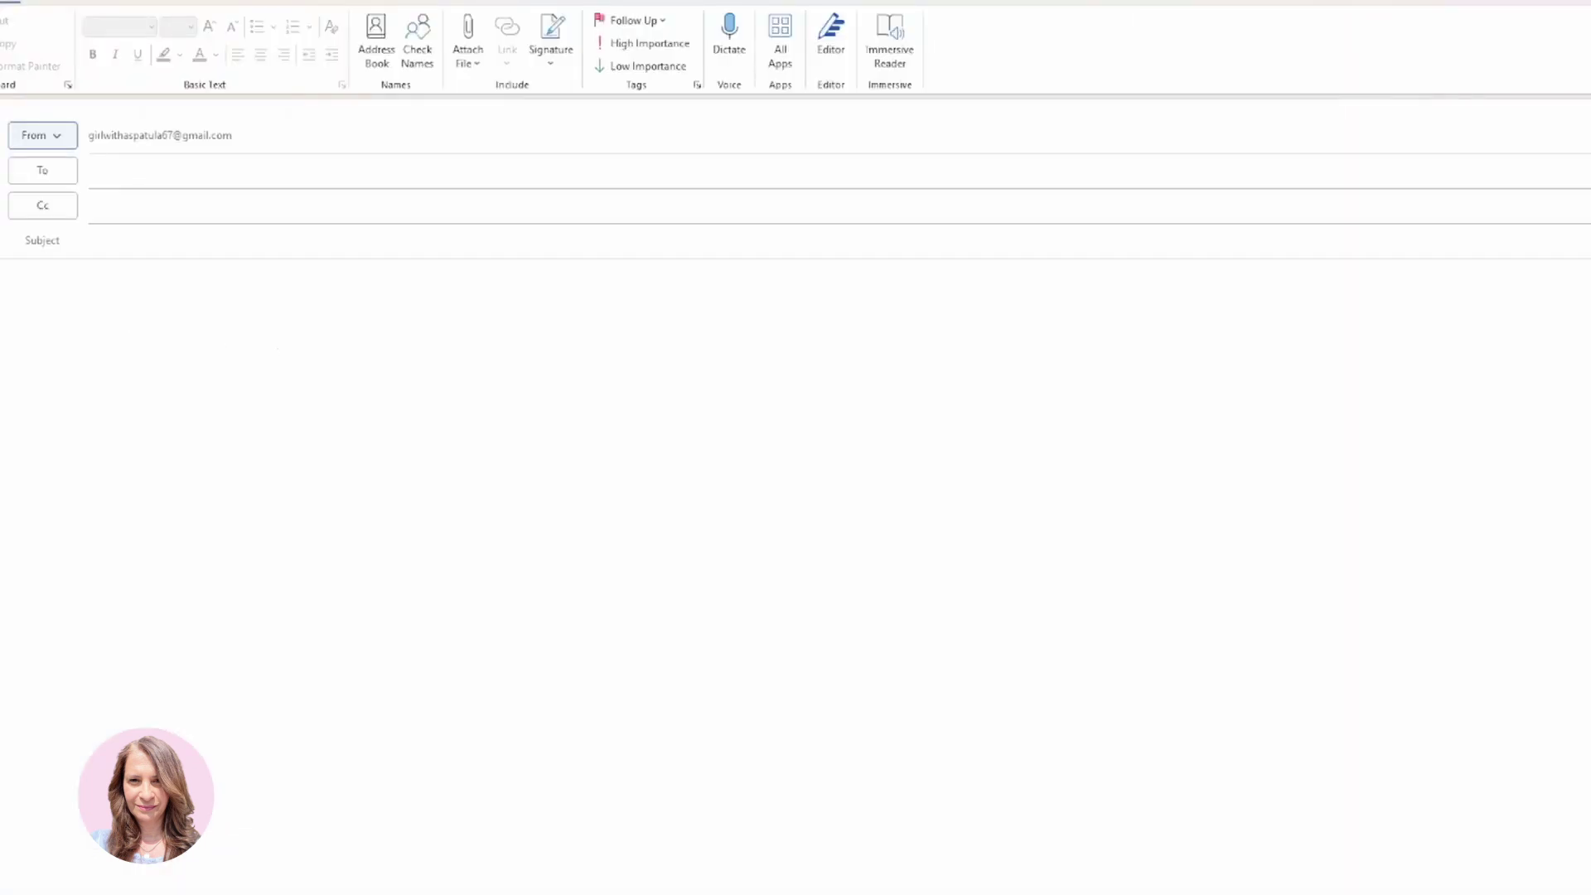
Enter the subject 'You are Cordially Invited to the Holy Matrimony of' followed by the couple's names.
left_click(213, 234)
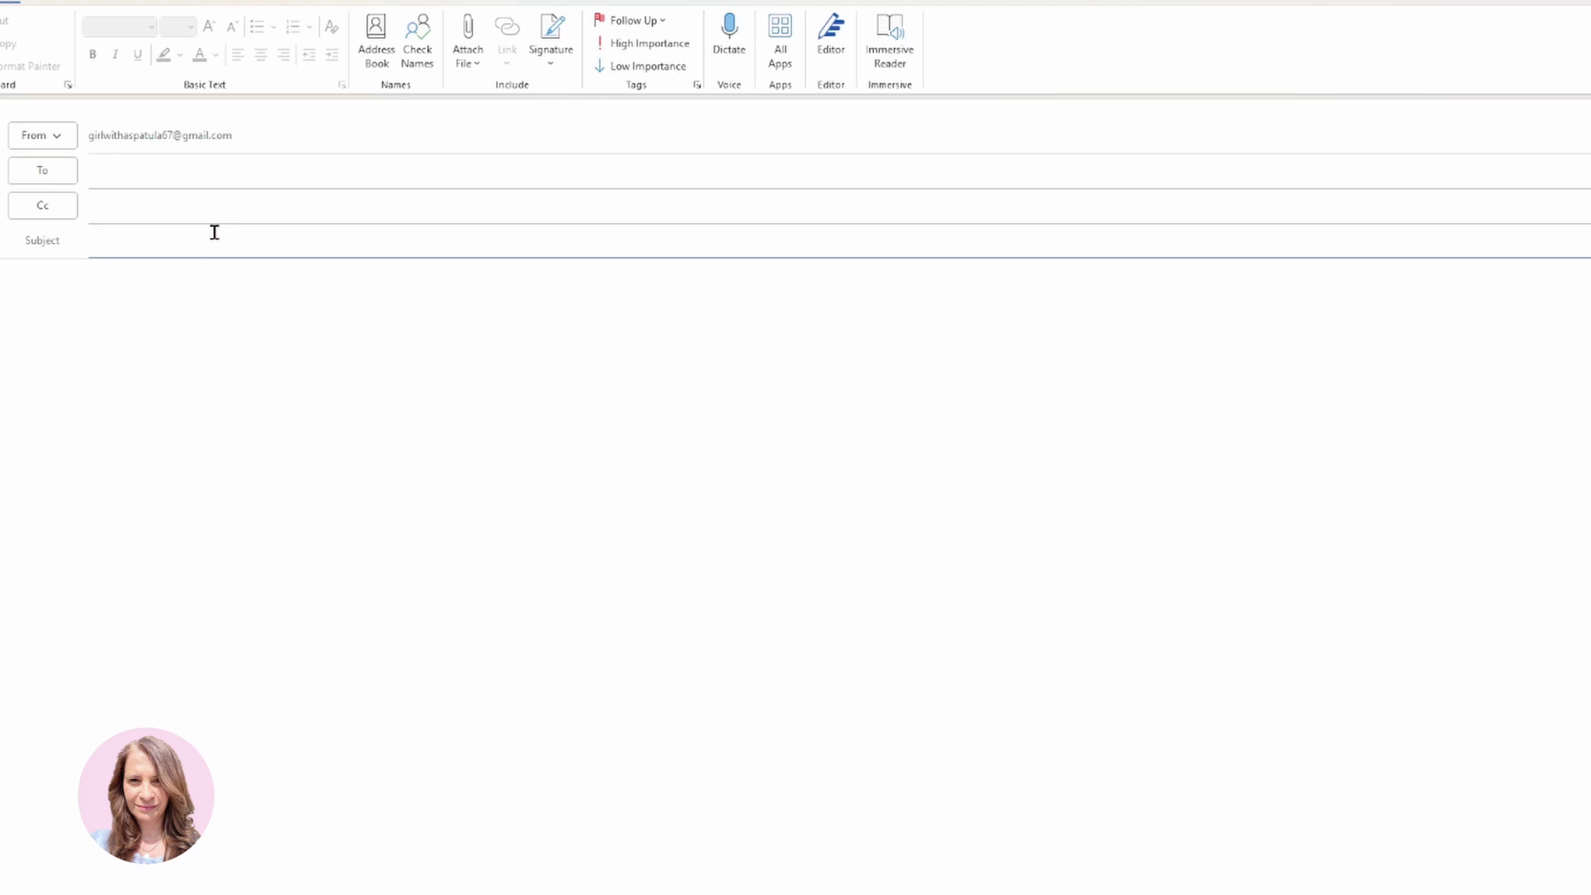
type("yOU")
key("BackSpace")
key("BackSpace")
key("BackSpace")
type("You ")
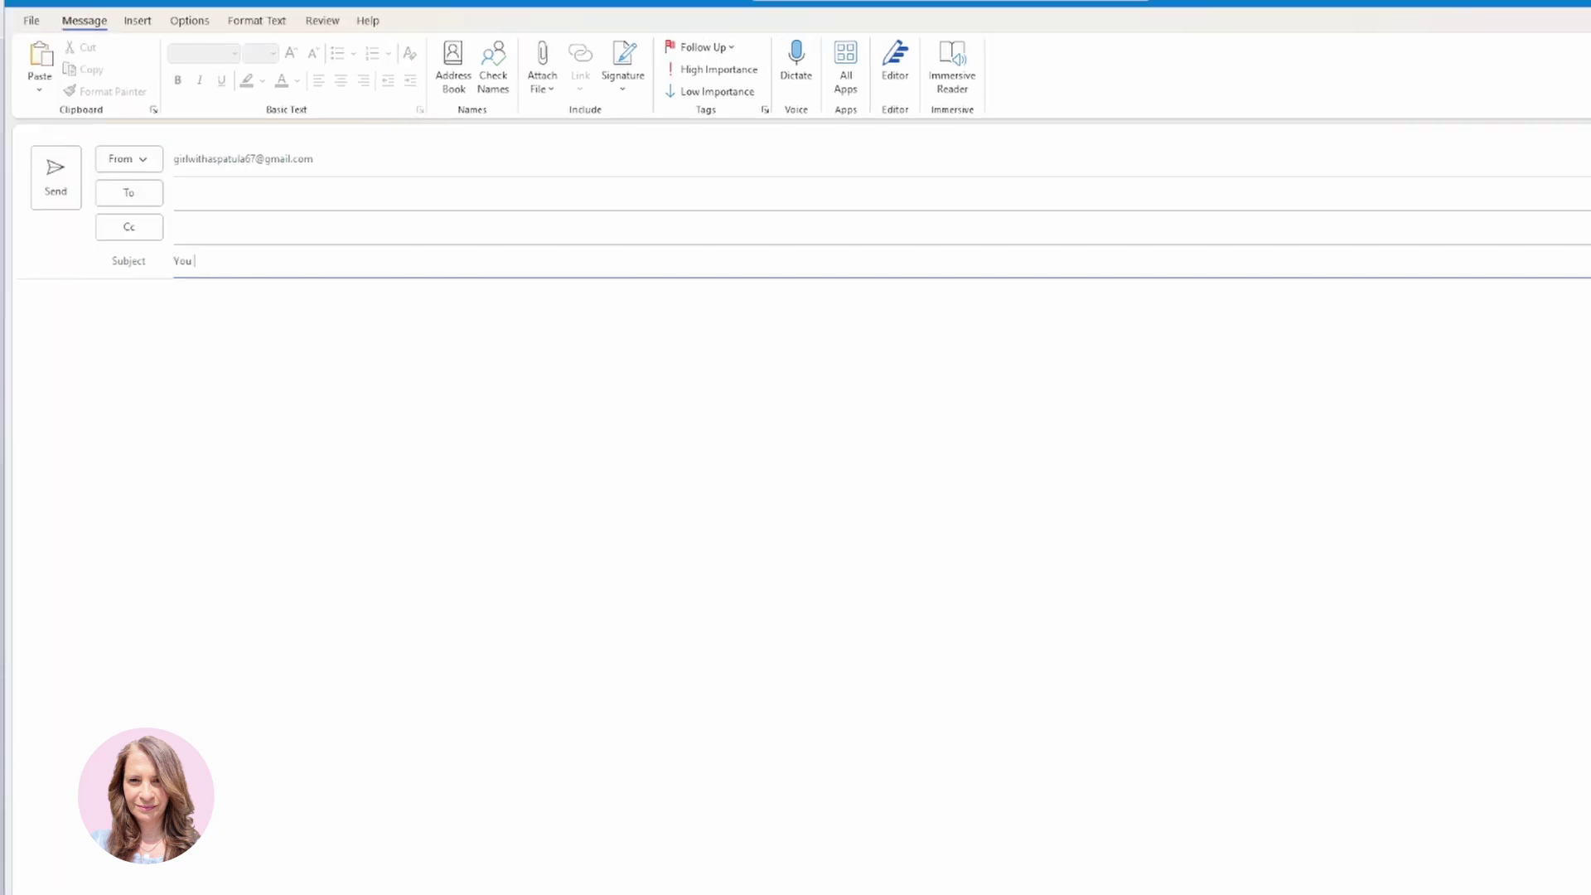
type("are Cordiall")
type("y Inivt")
key("BackSpace")
key("BackSpace")
key("BackSpace")
type("vited to the  Holy Matrimony of Hope and")
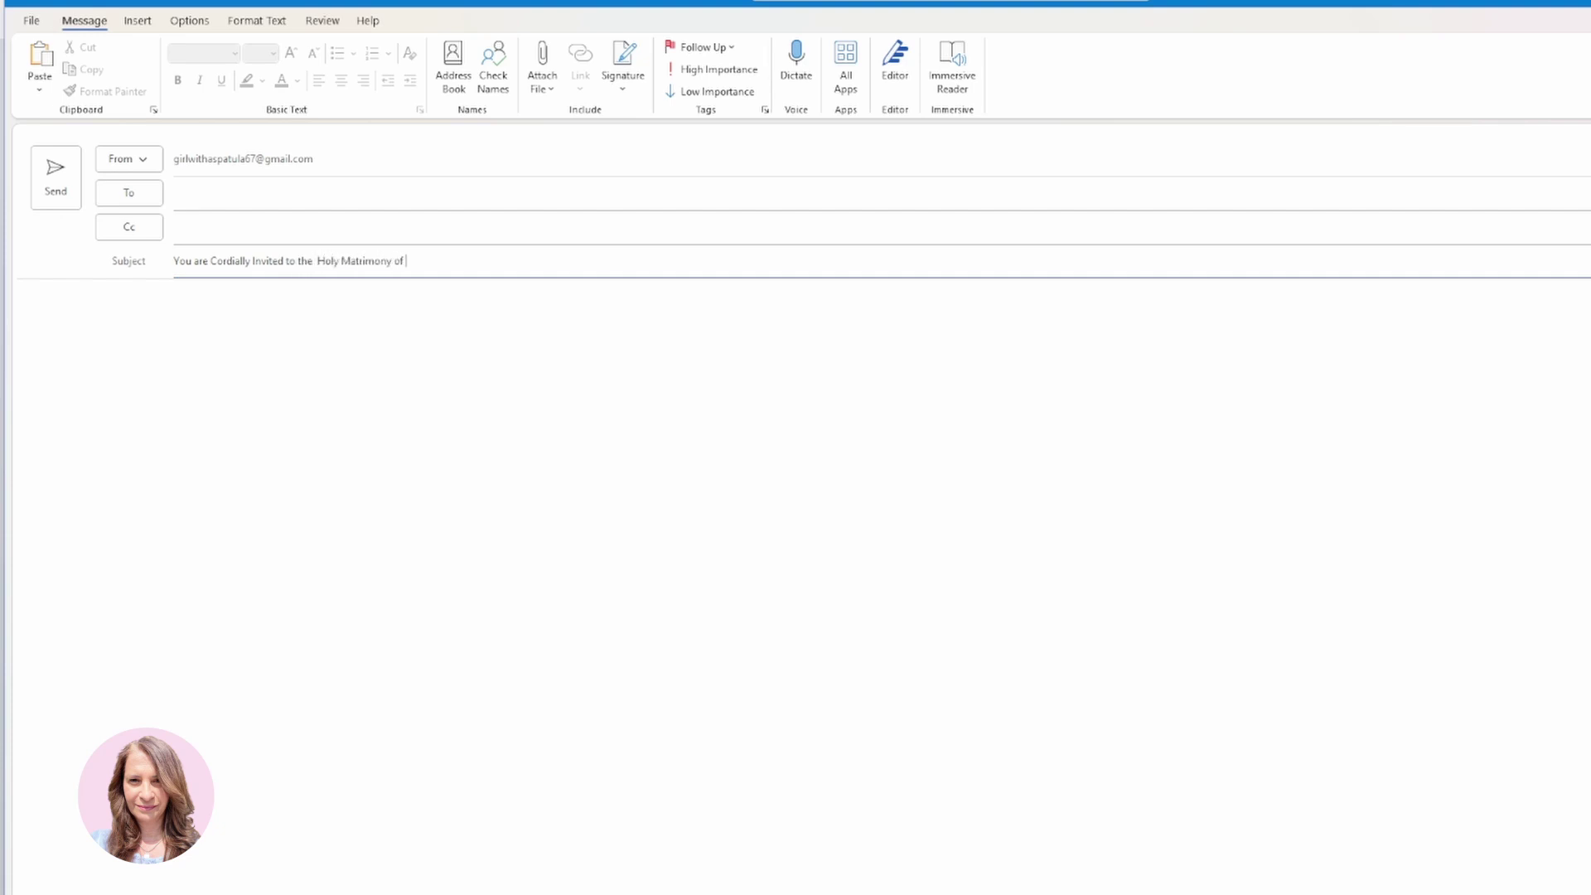
key("BackSpace")
key("BackSpace")
key("BackSpace")
key("BackSpace")
key("BackSpace")
key("BackSpace")
key("BackSpace")
key("BackSpace")
key("BackSpace")
type("Jill and Hop")
Write 'Dear Family and Friends,' then 'Please join us. RSVP by opening the invitation with live links:'.
left_click(277, 314)
type("D")
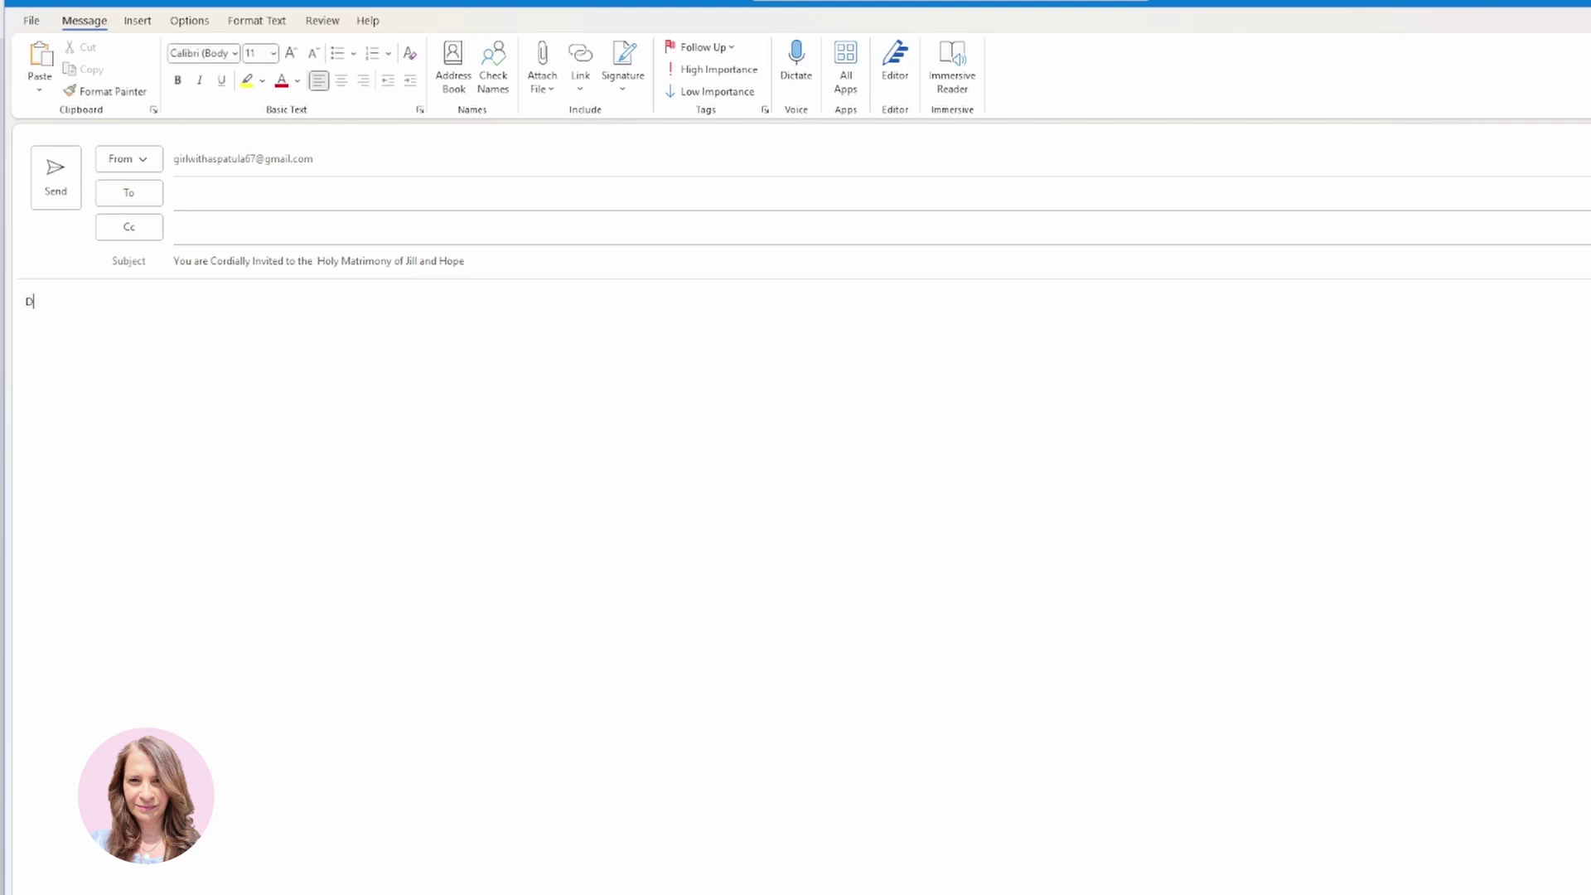
type("ear Family and Friends,")
key("Return")
type("Please join us")
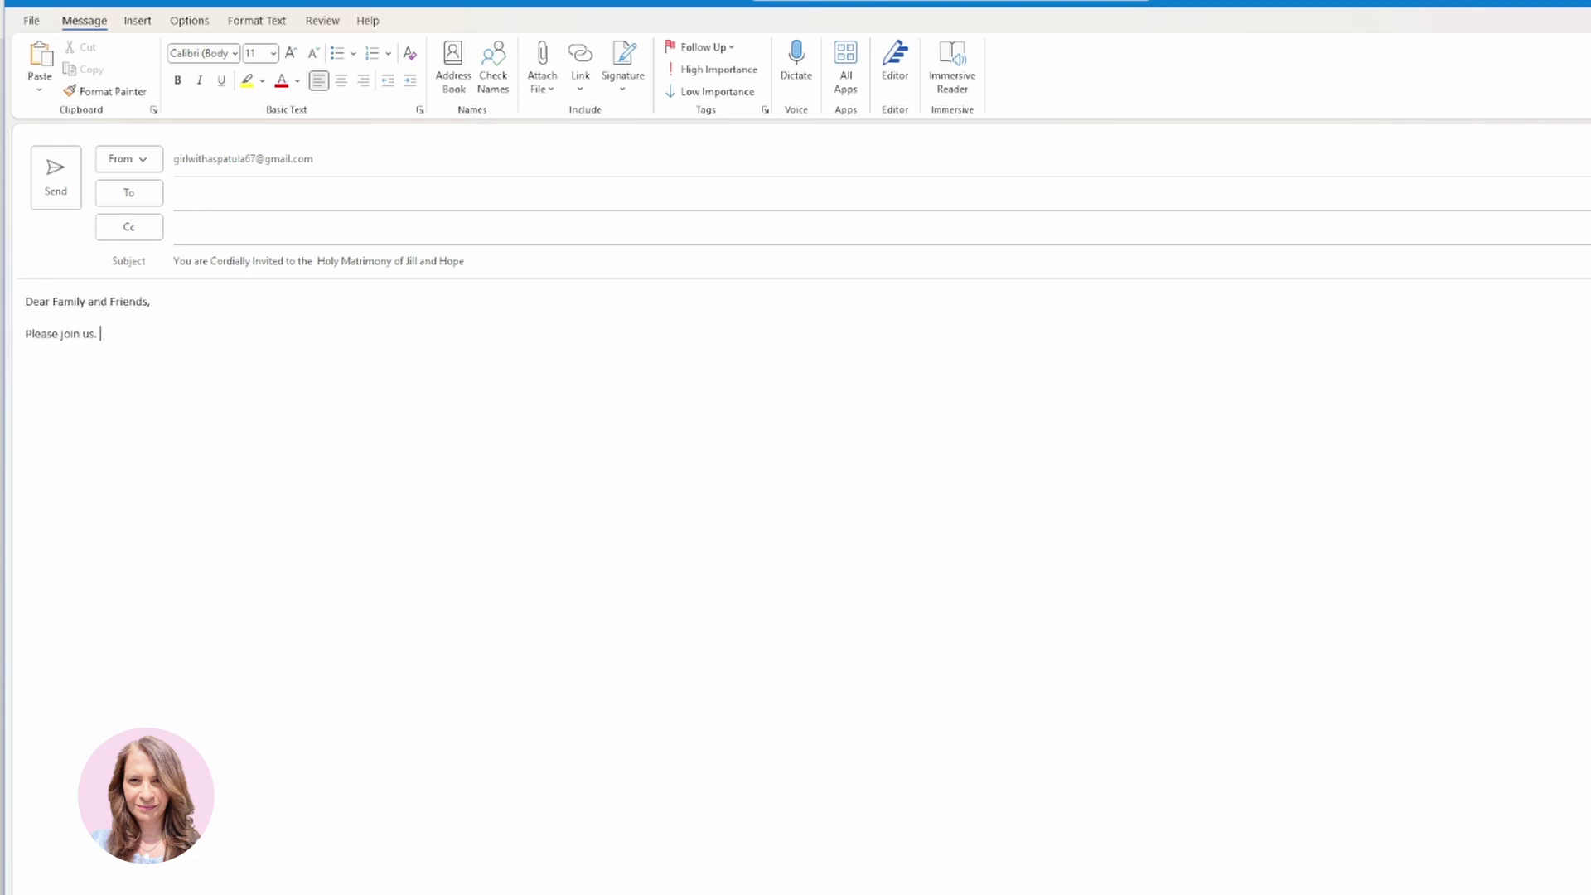
type(".  RSVP by opening the invitation with liv")
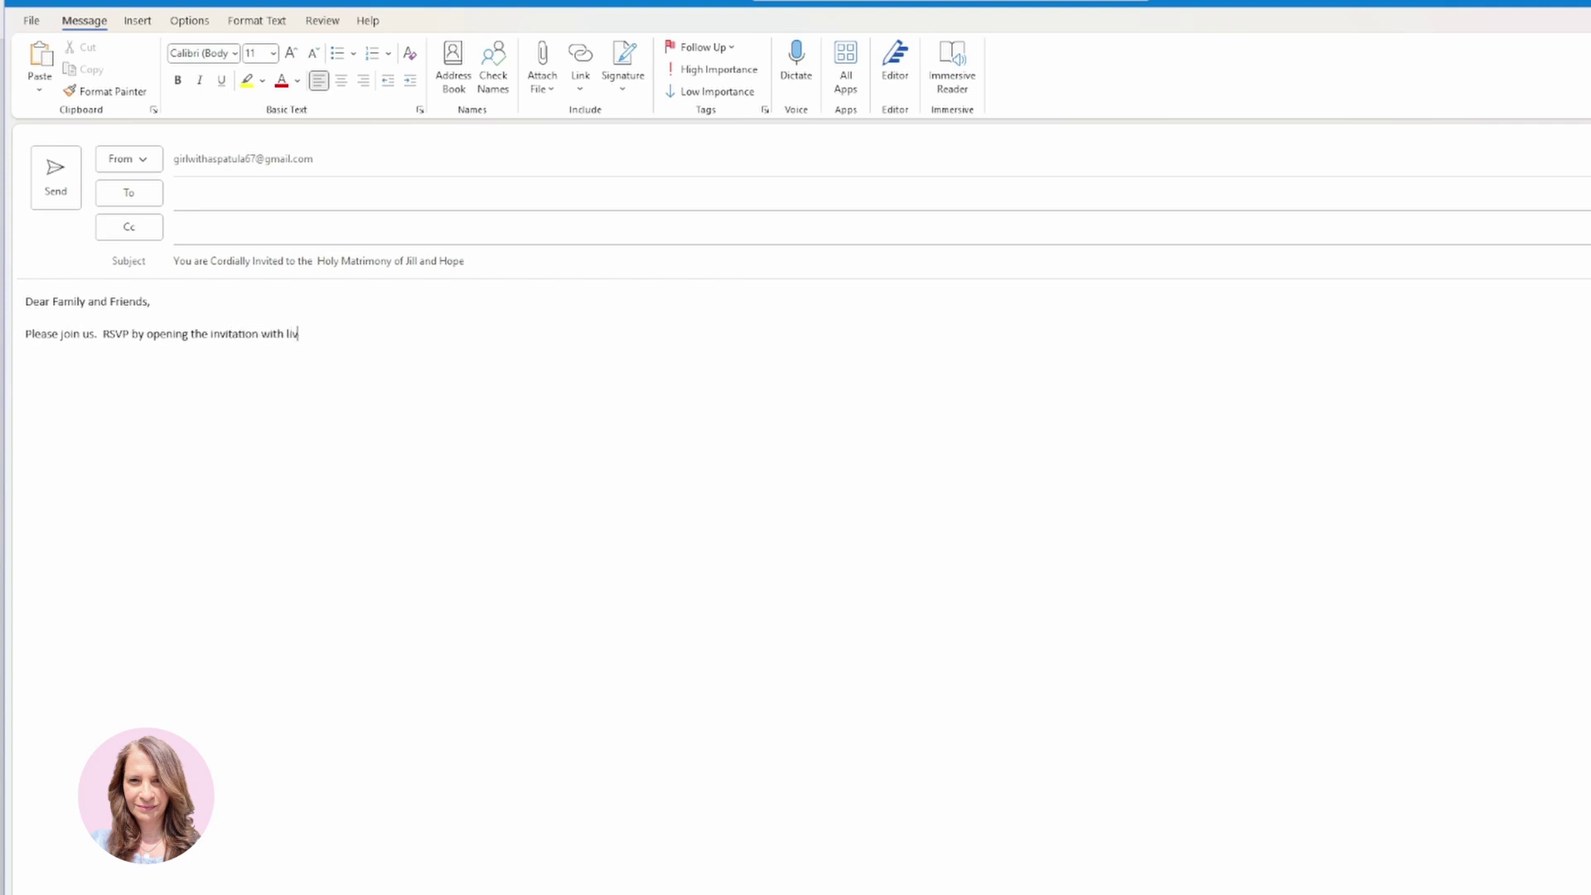
type("e links:")
key("Return")
Set the greeting and RSVP lines in Aharoni and enlarge them by two font-size steps.
left_click_drag(342, 334, 25, 301)
left_click(235, 53)
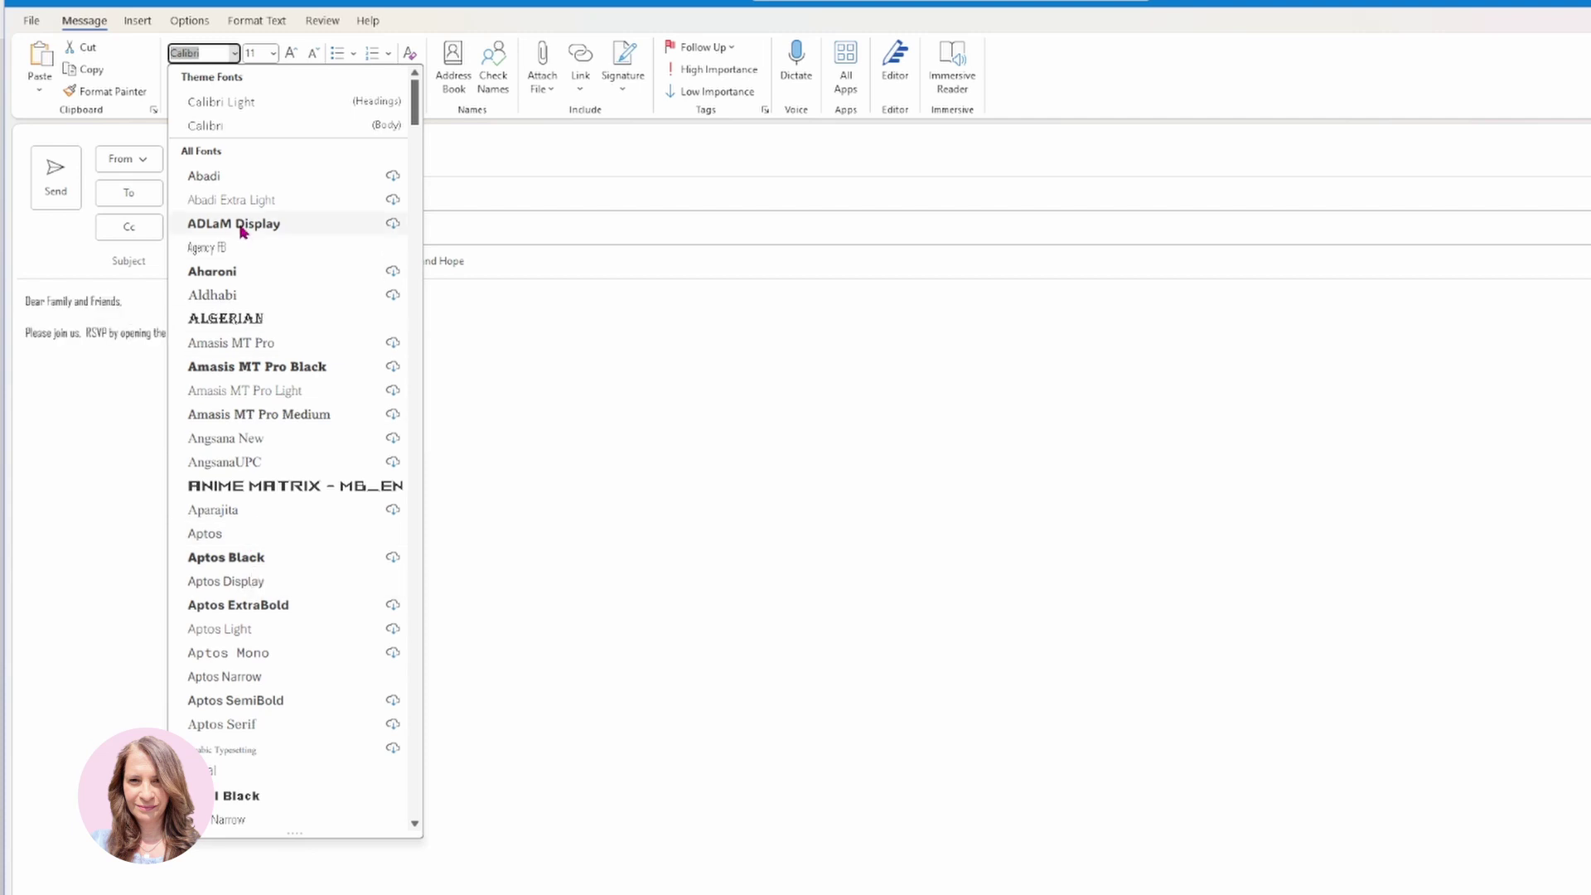
left_click(213, 272)
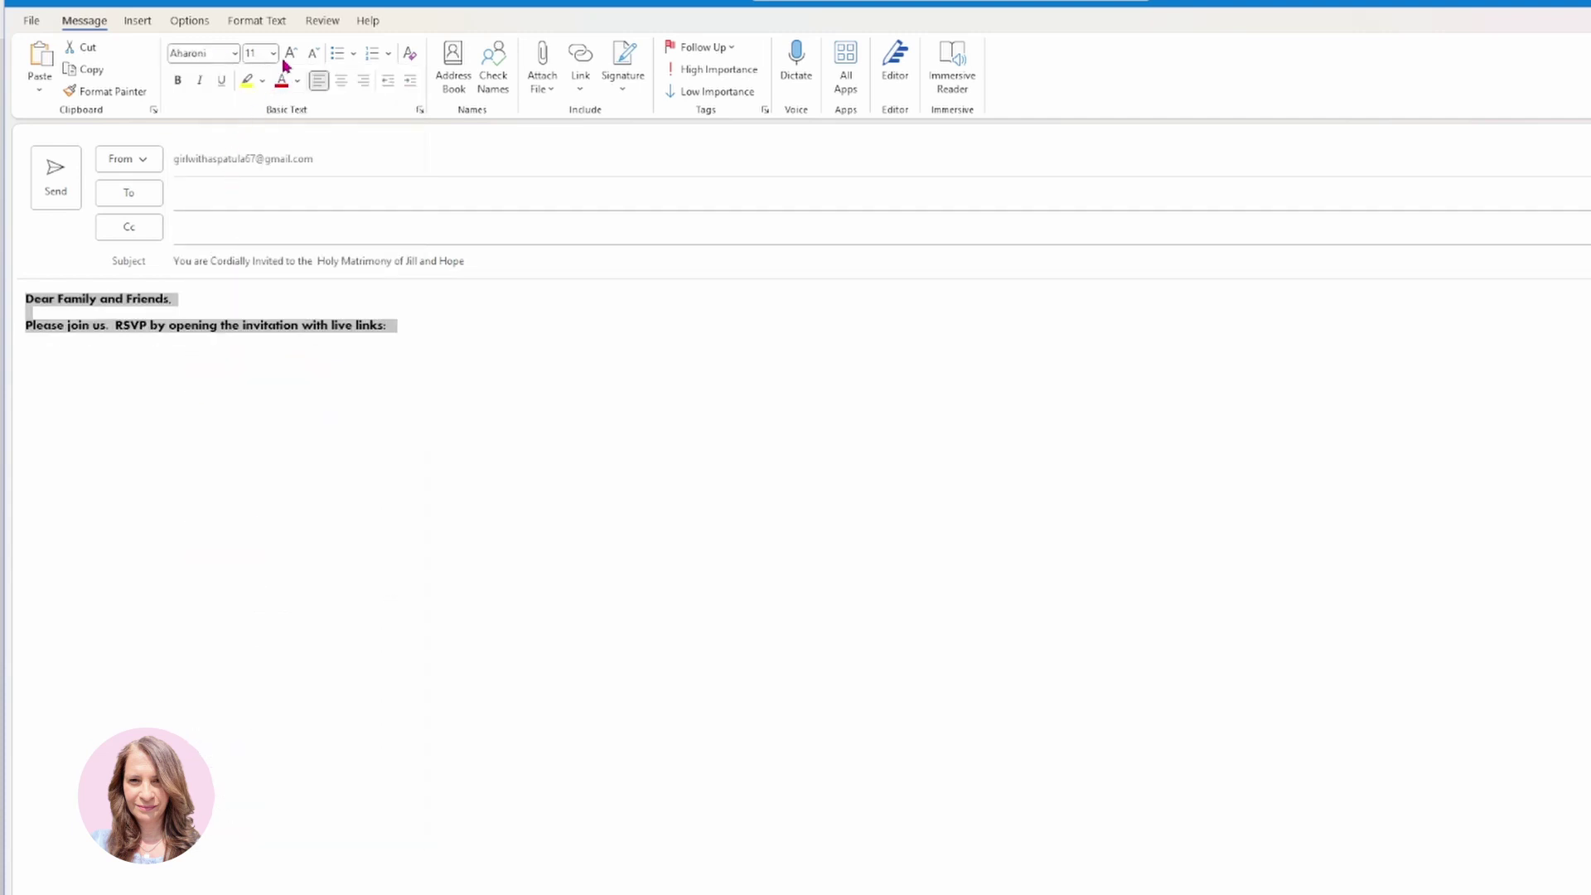
left_click(291, 53)
left_click(291, 53)
left_click(334, 440)
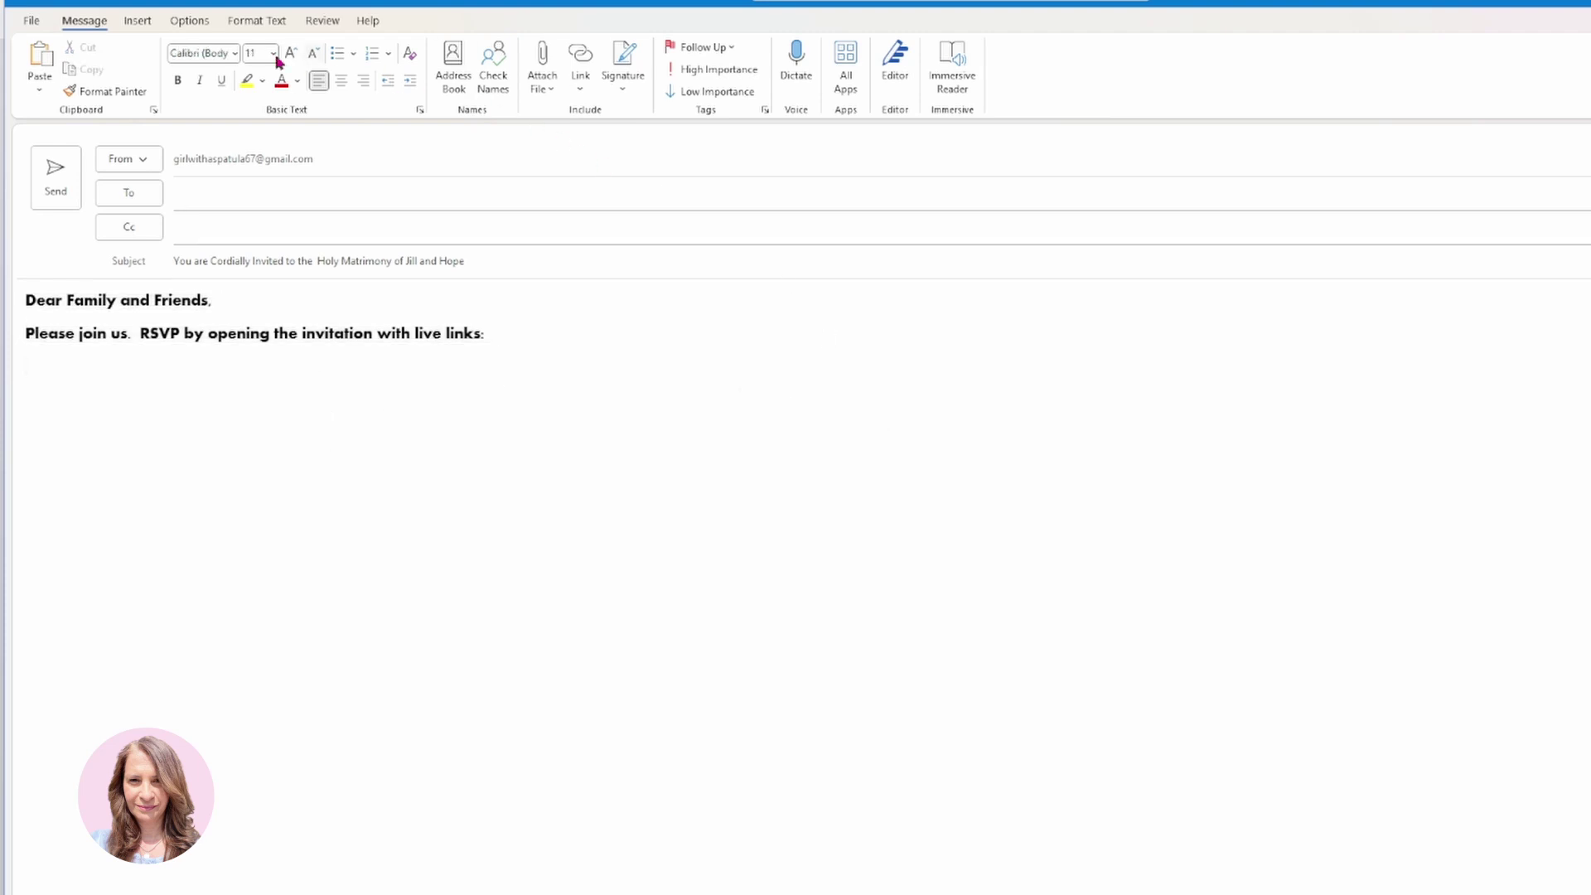
Insert the Wedding Invitation picture from the Downloads folder into the message body.
left_click(145, 25)
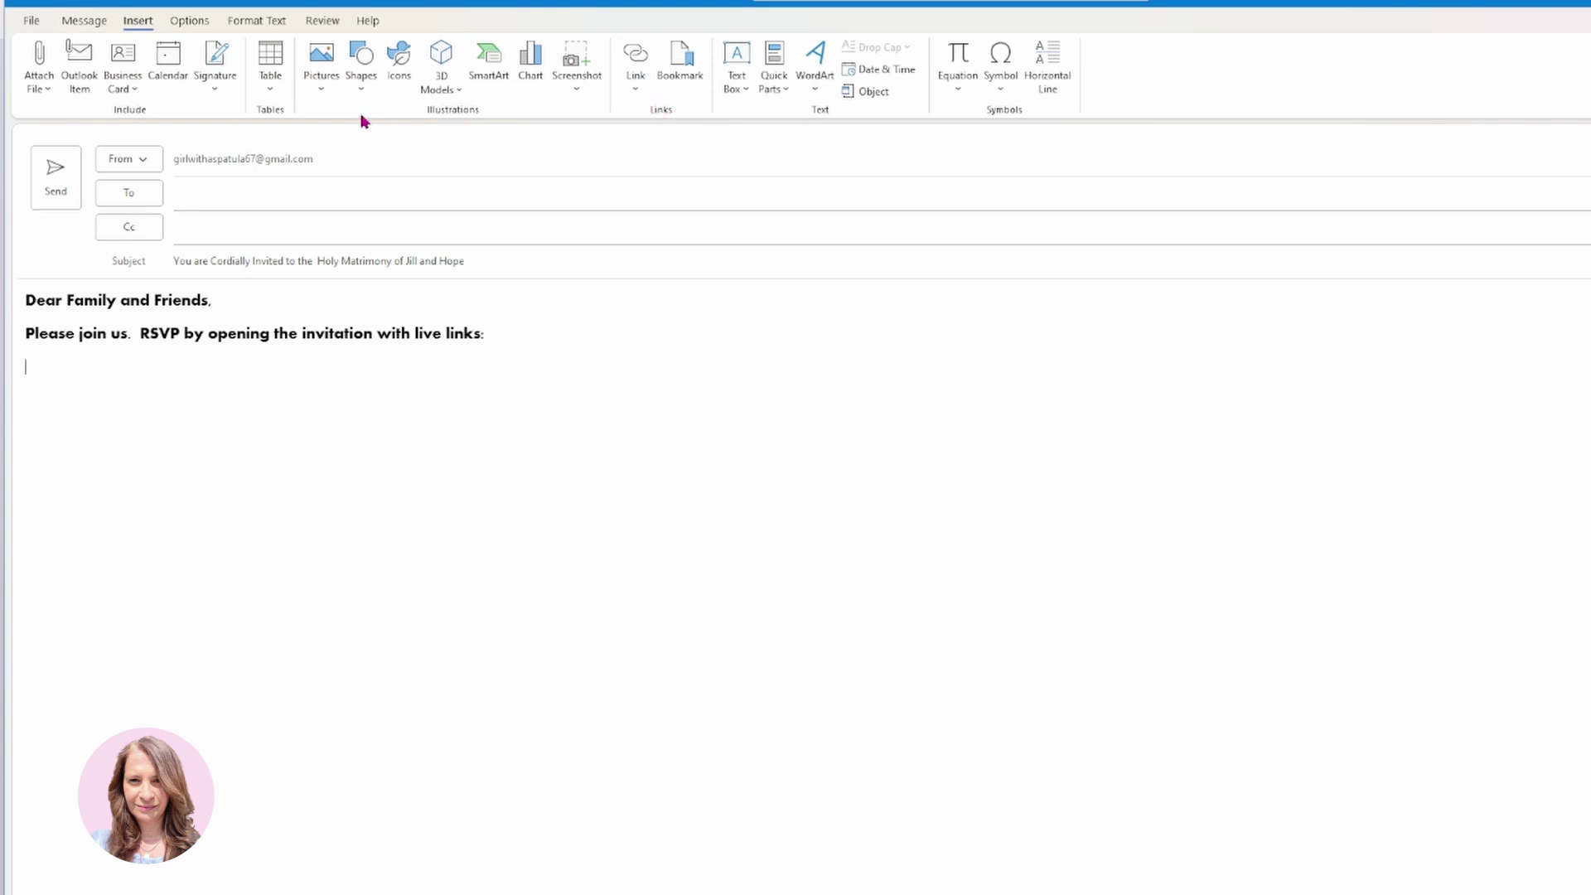
left_click(321, 93)
left_click(360, 140)
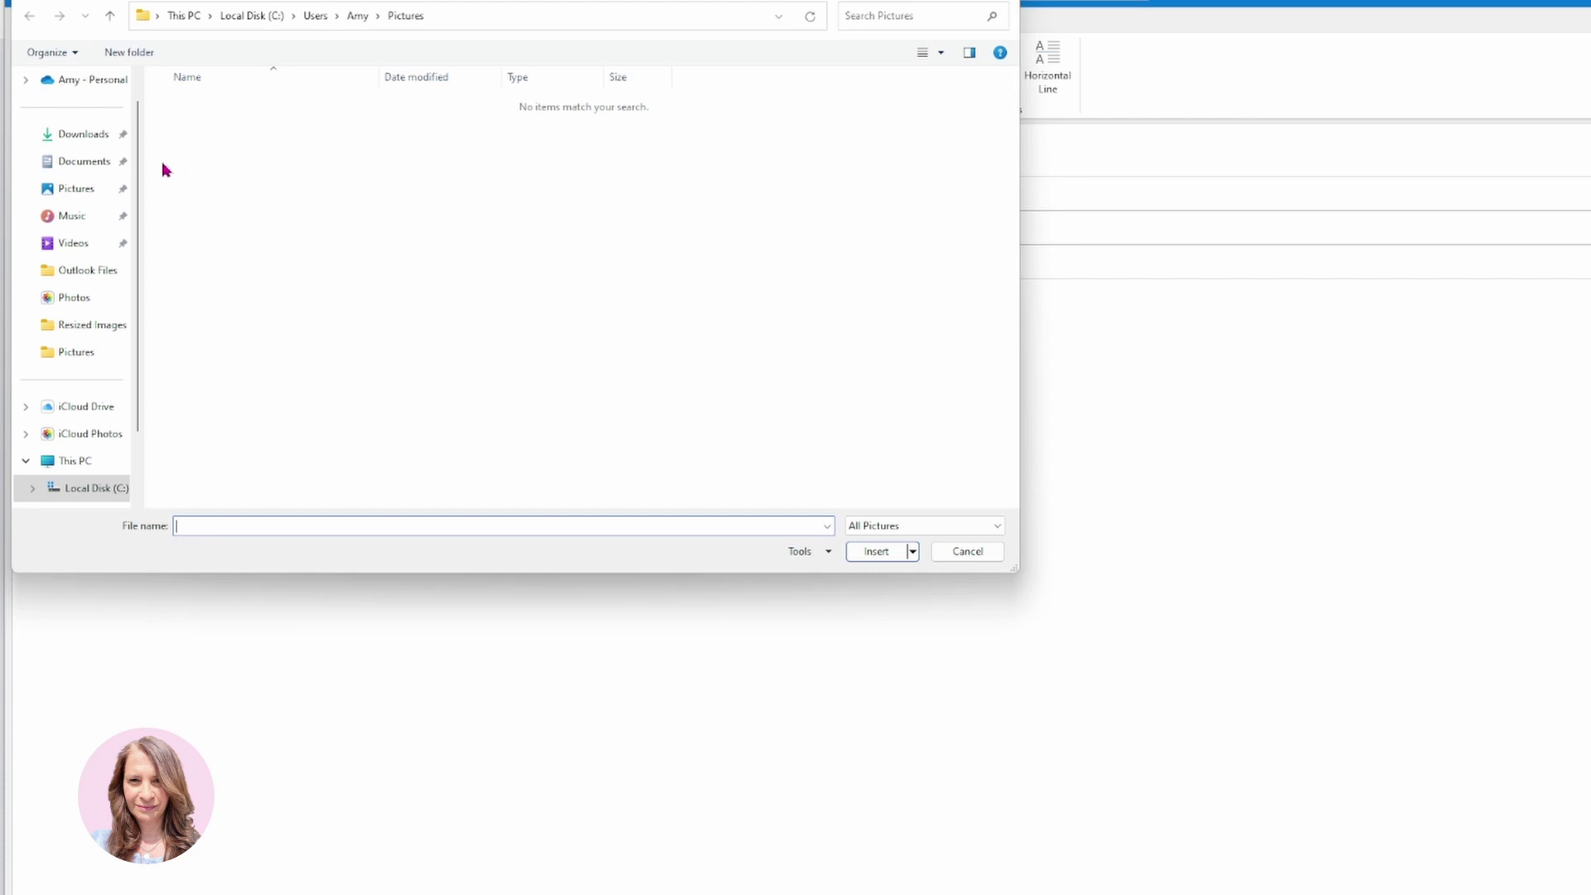
left_click(84, 136)
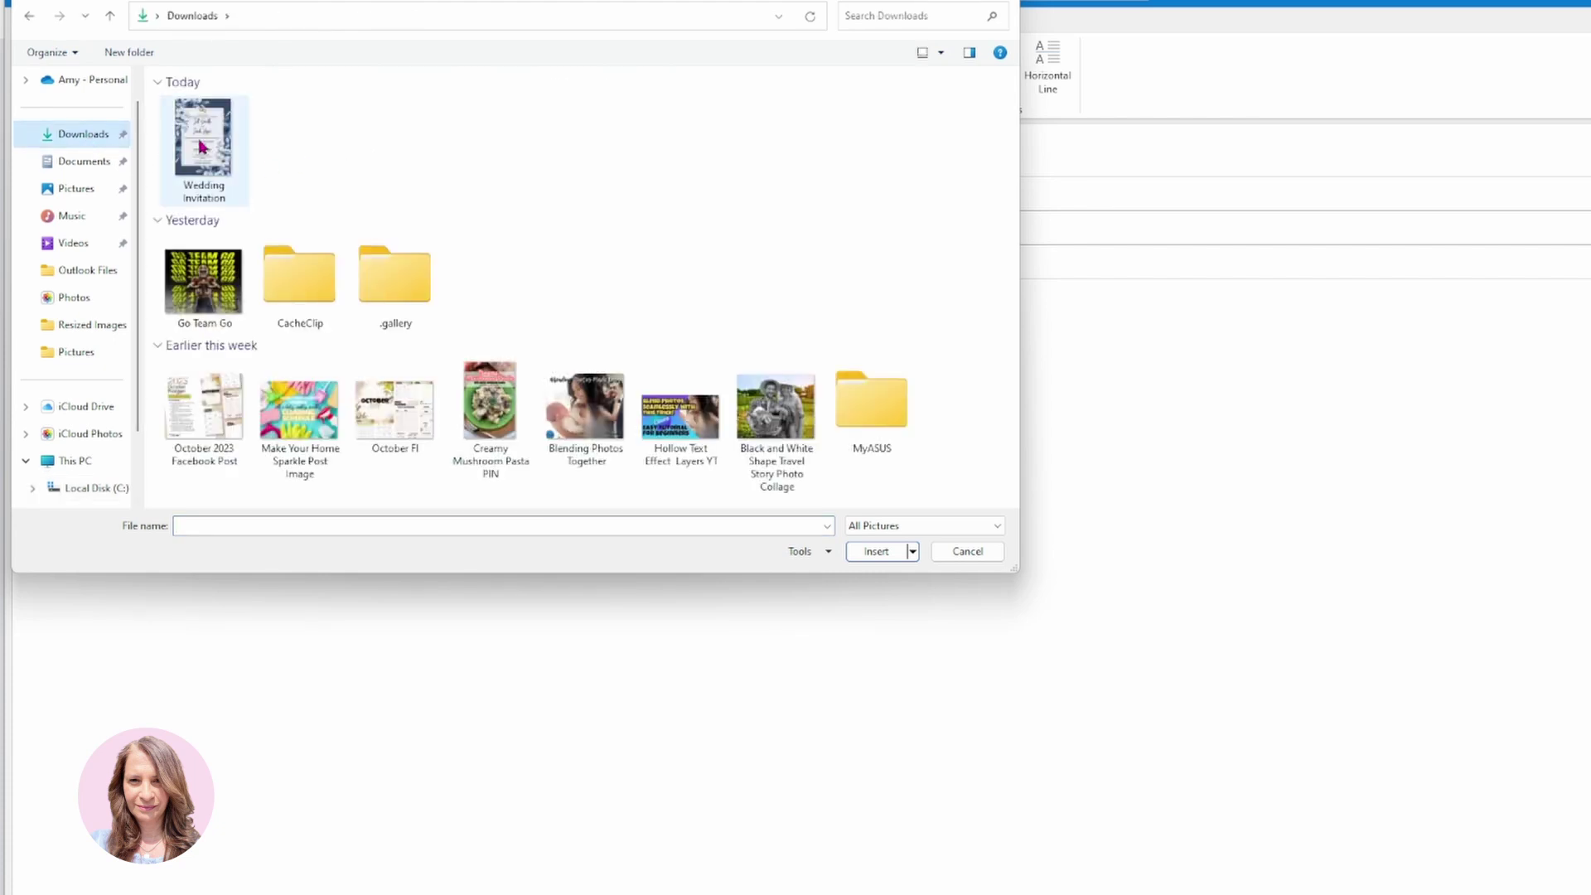
left_click(202, 148)
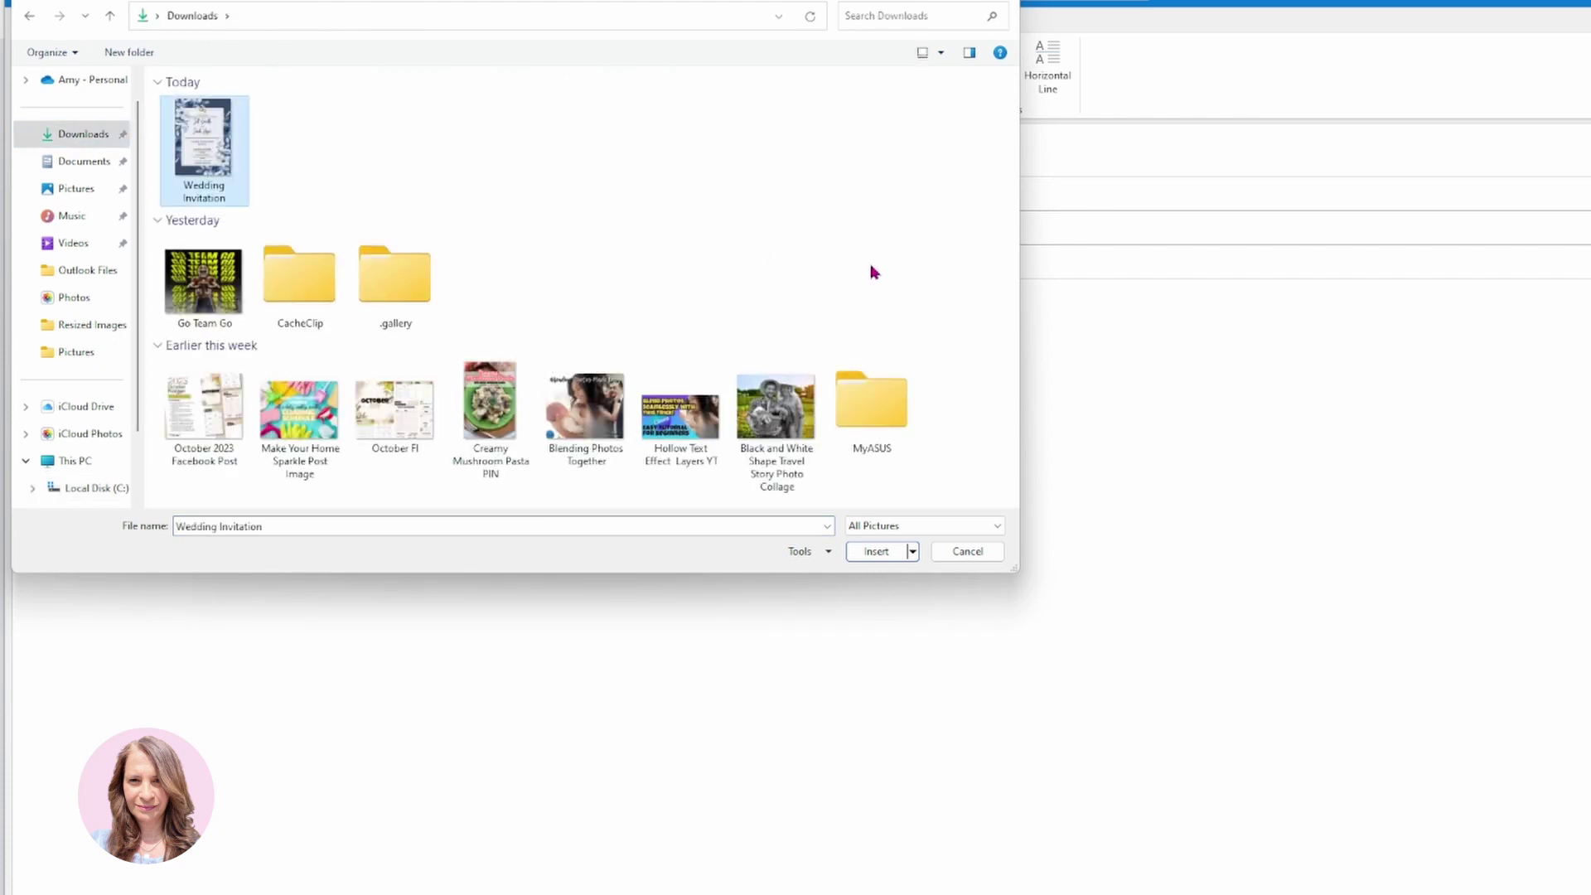
left_click(885, 548)
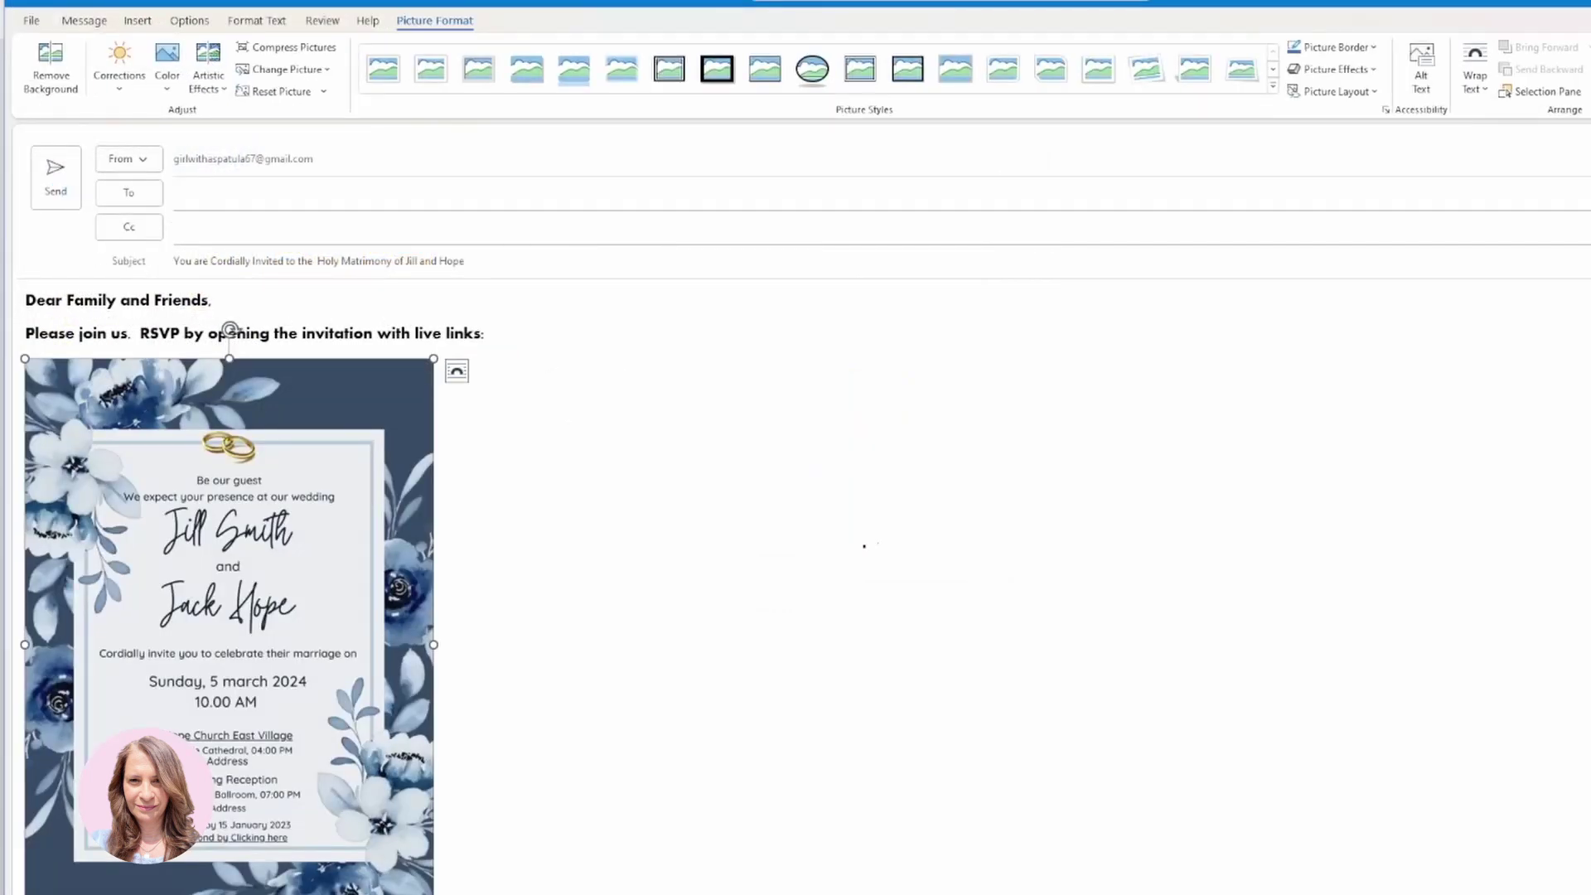
Drag the invitation picture larger, leaving the cursor after 'links:'.
left_click(348, 596)
left_click_drag(433, 894, 580, 894)
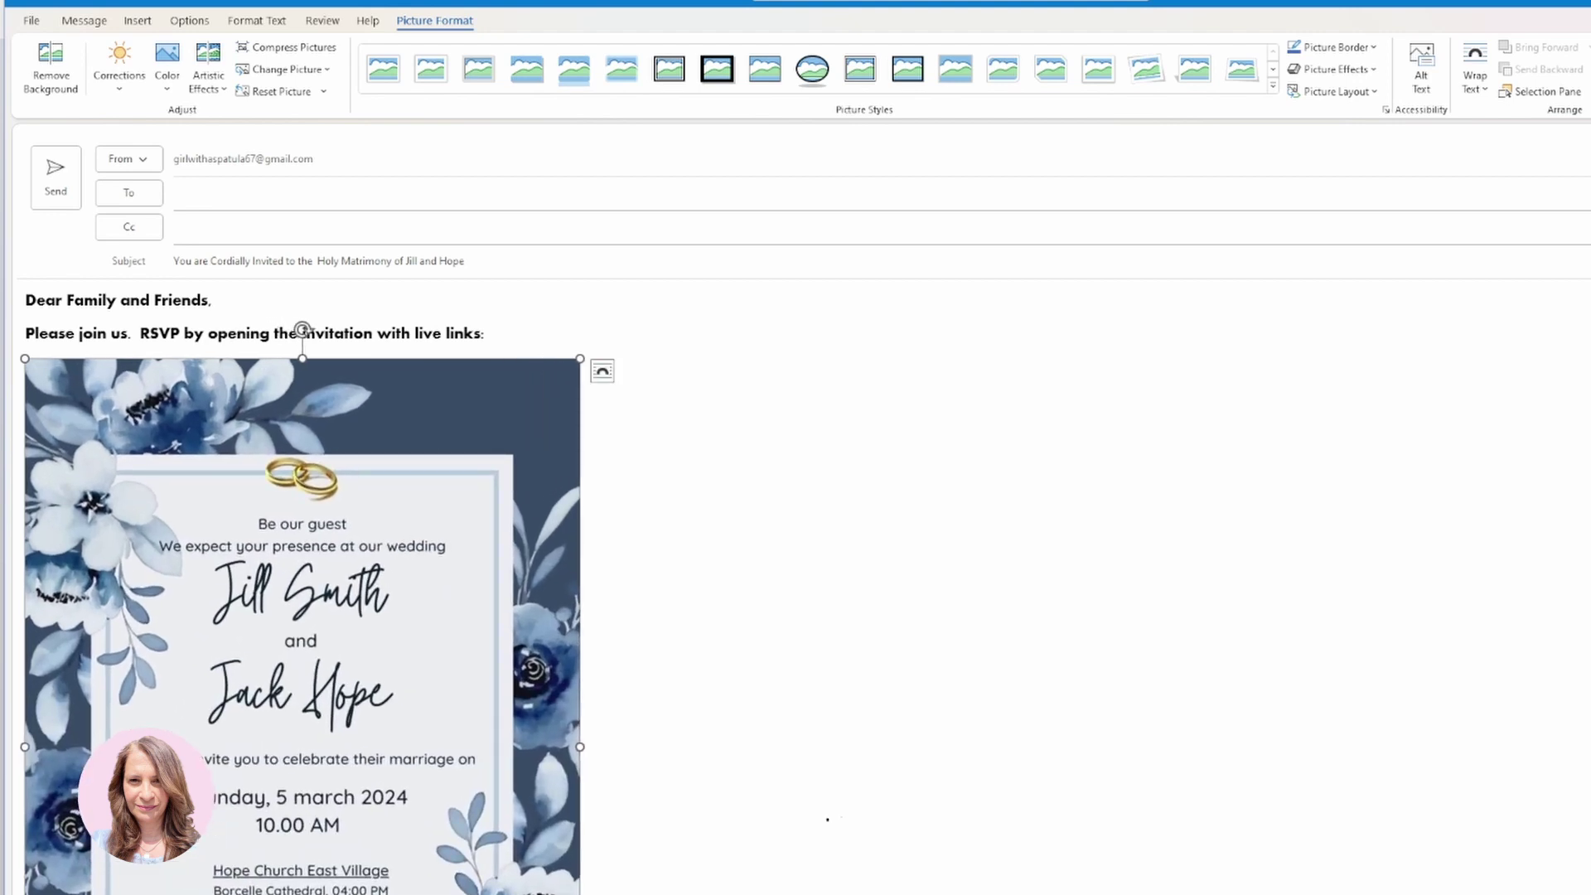
scroll(302, 580, "down", 1)
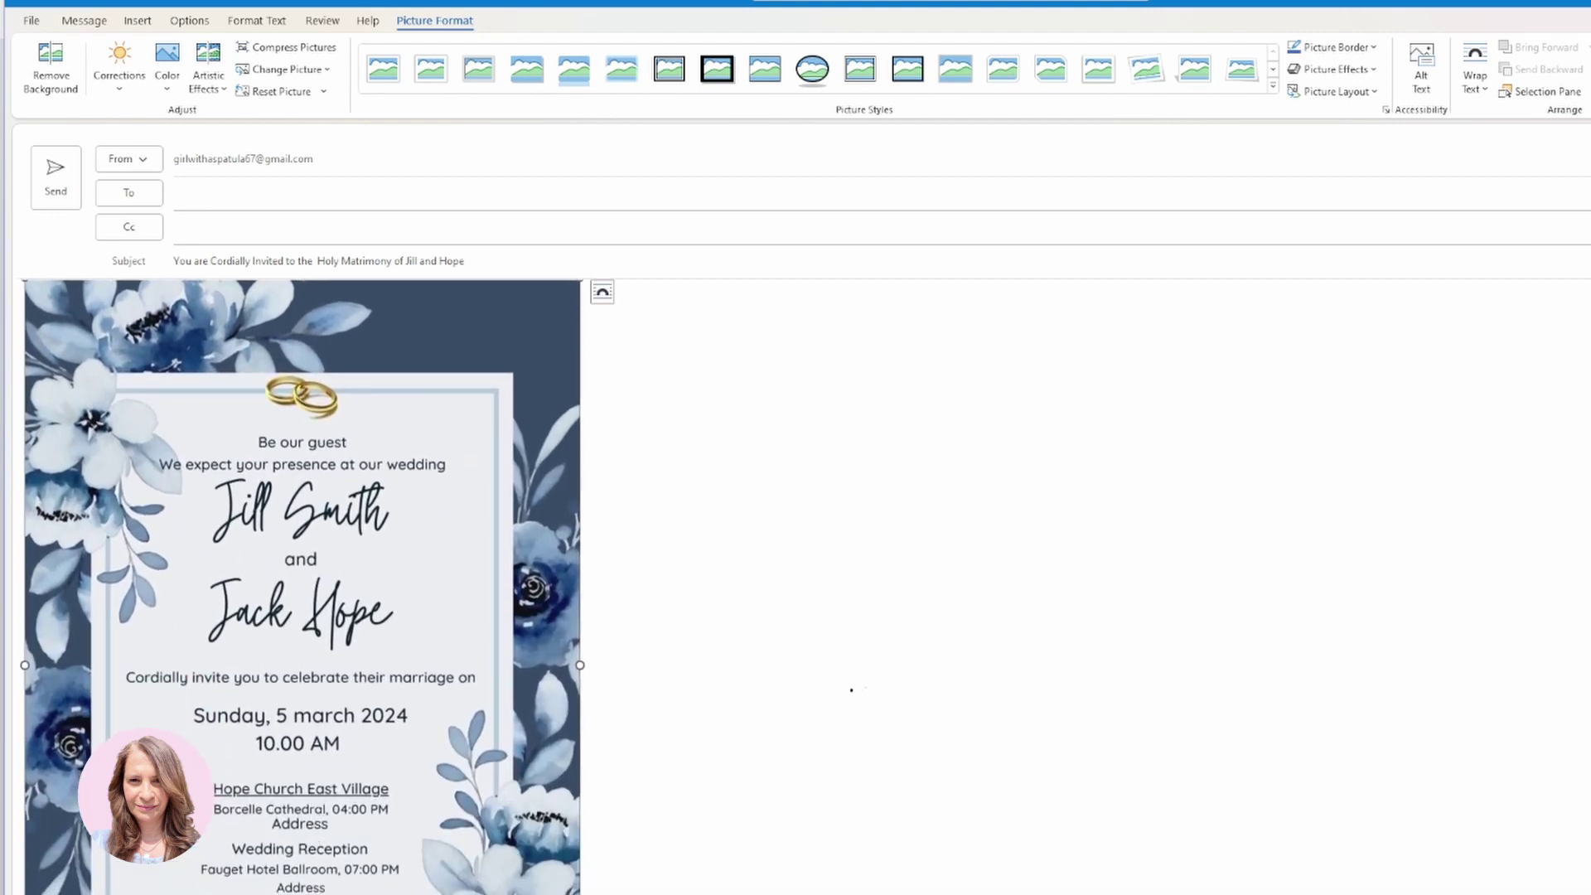
left_click(846, 688)
scroll(845, 688, "down", 1)
scroll(828, 675, "up", 1)
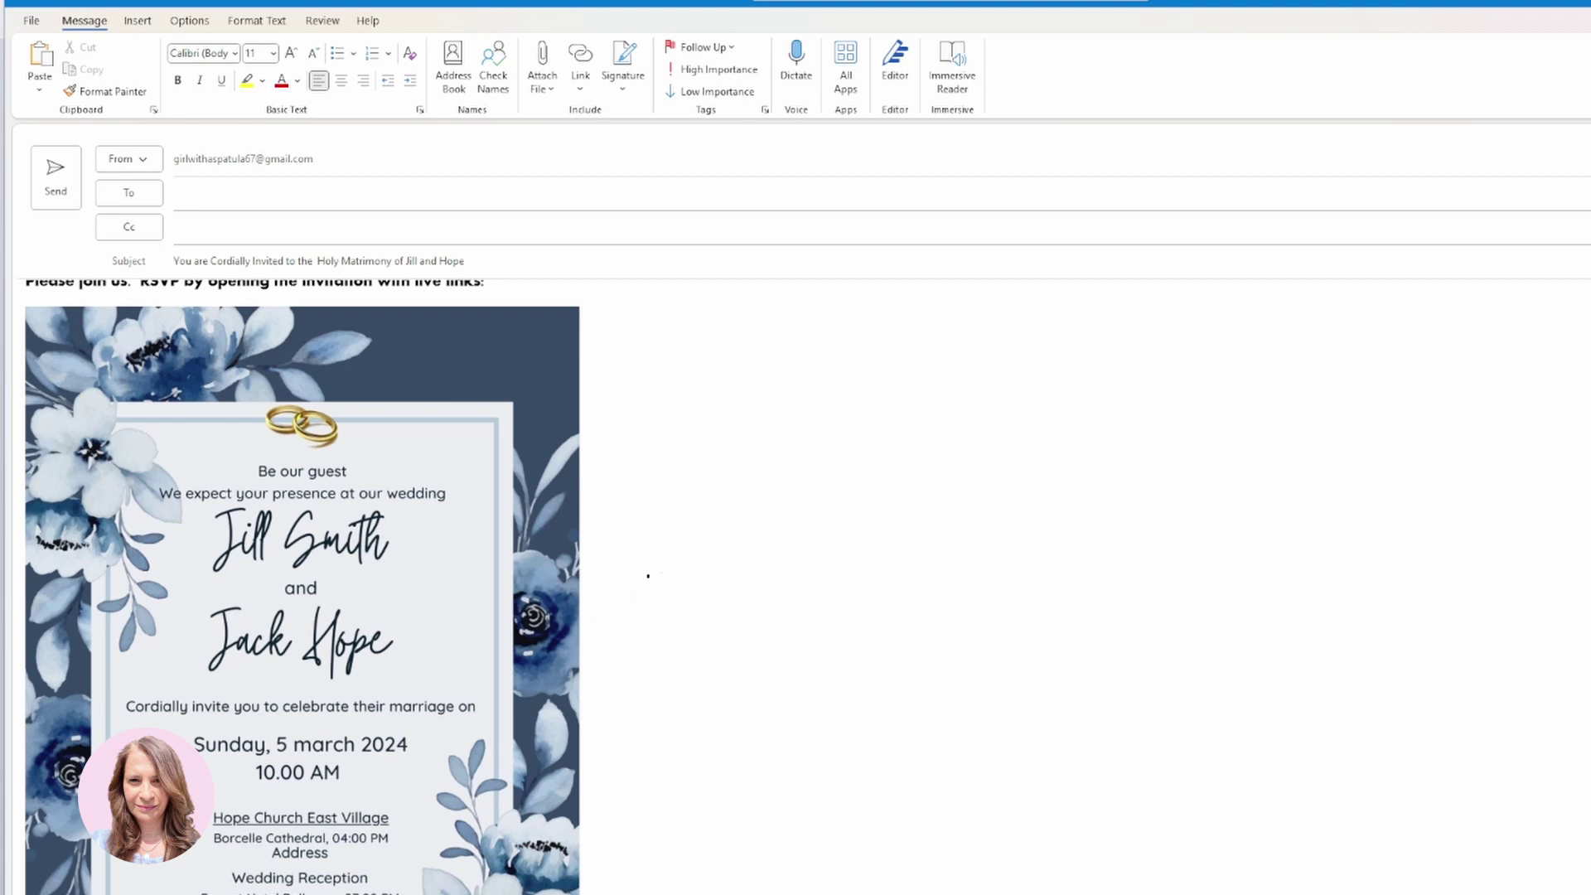
scroll(645, 572, "up", 1)
left_click(513, 333)
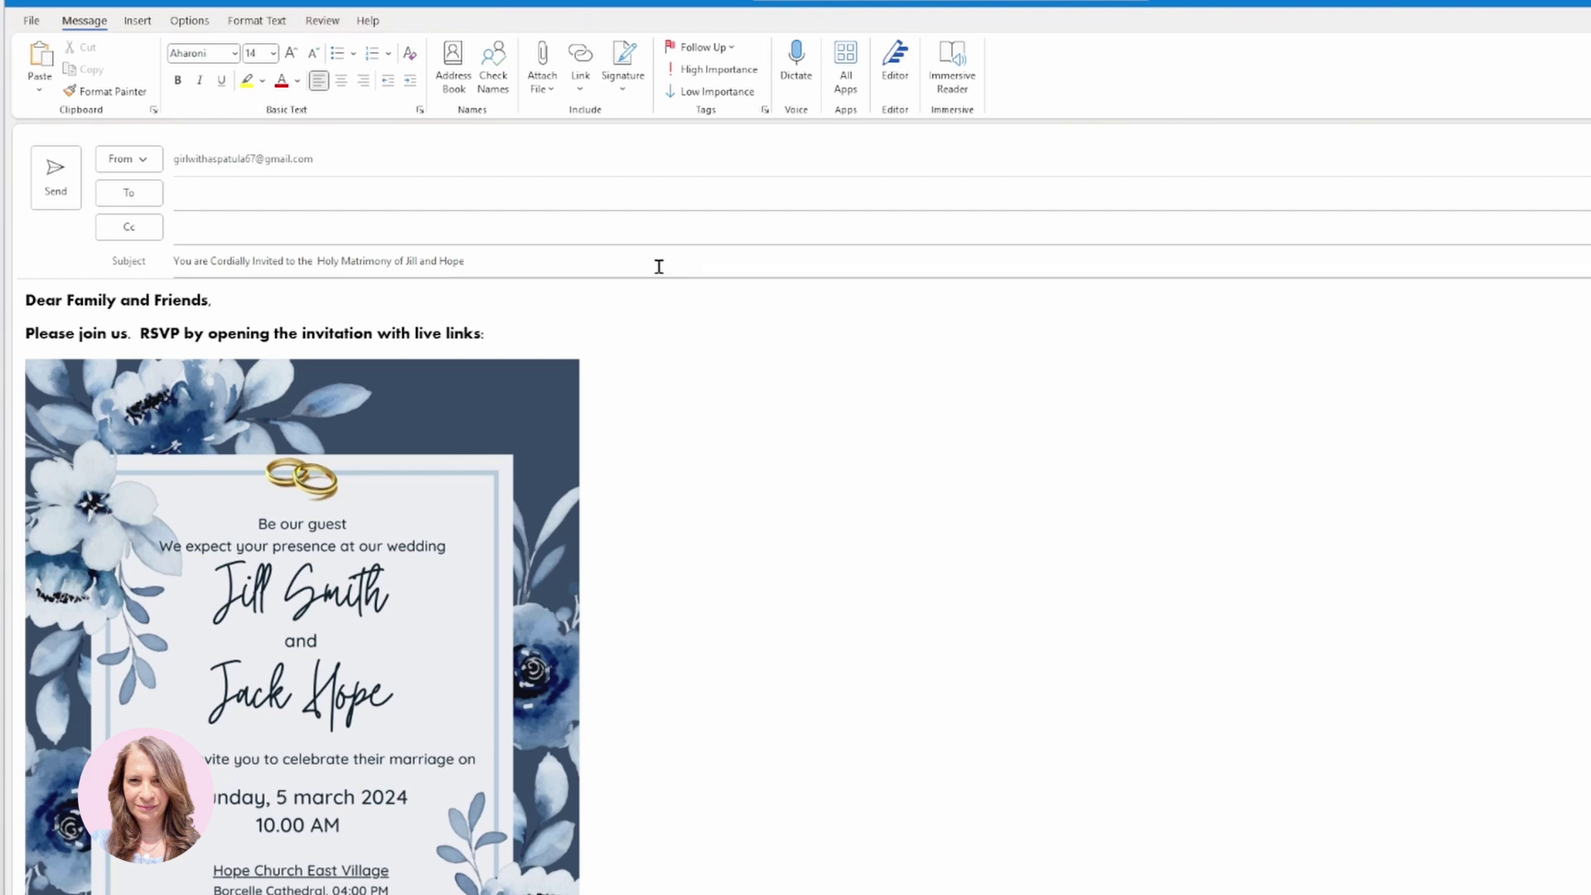
Attach Wedding Invitation.pdf from the recent files list.
left_click(546, 89)
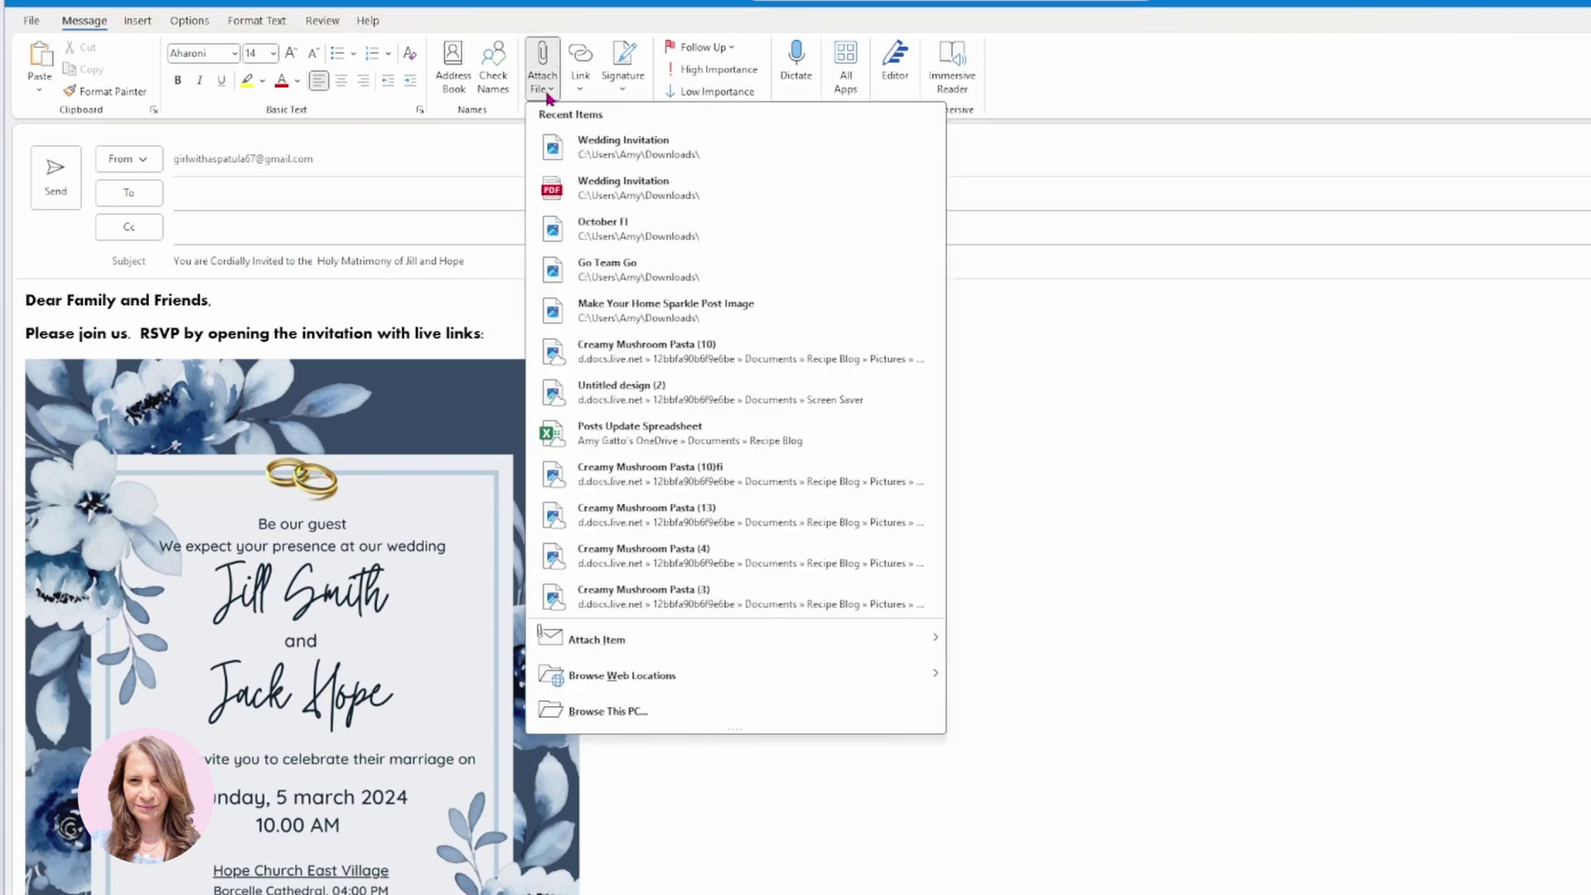
left_click(603, 184)
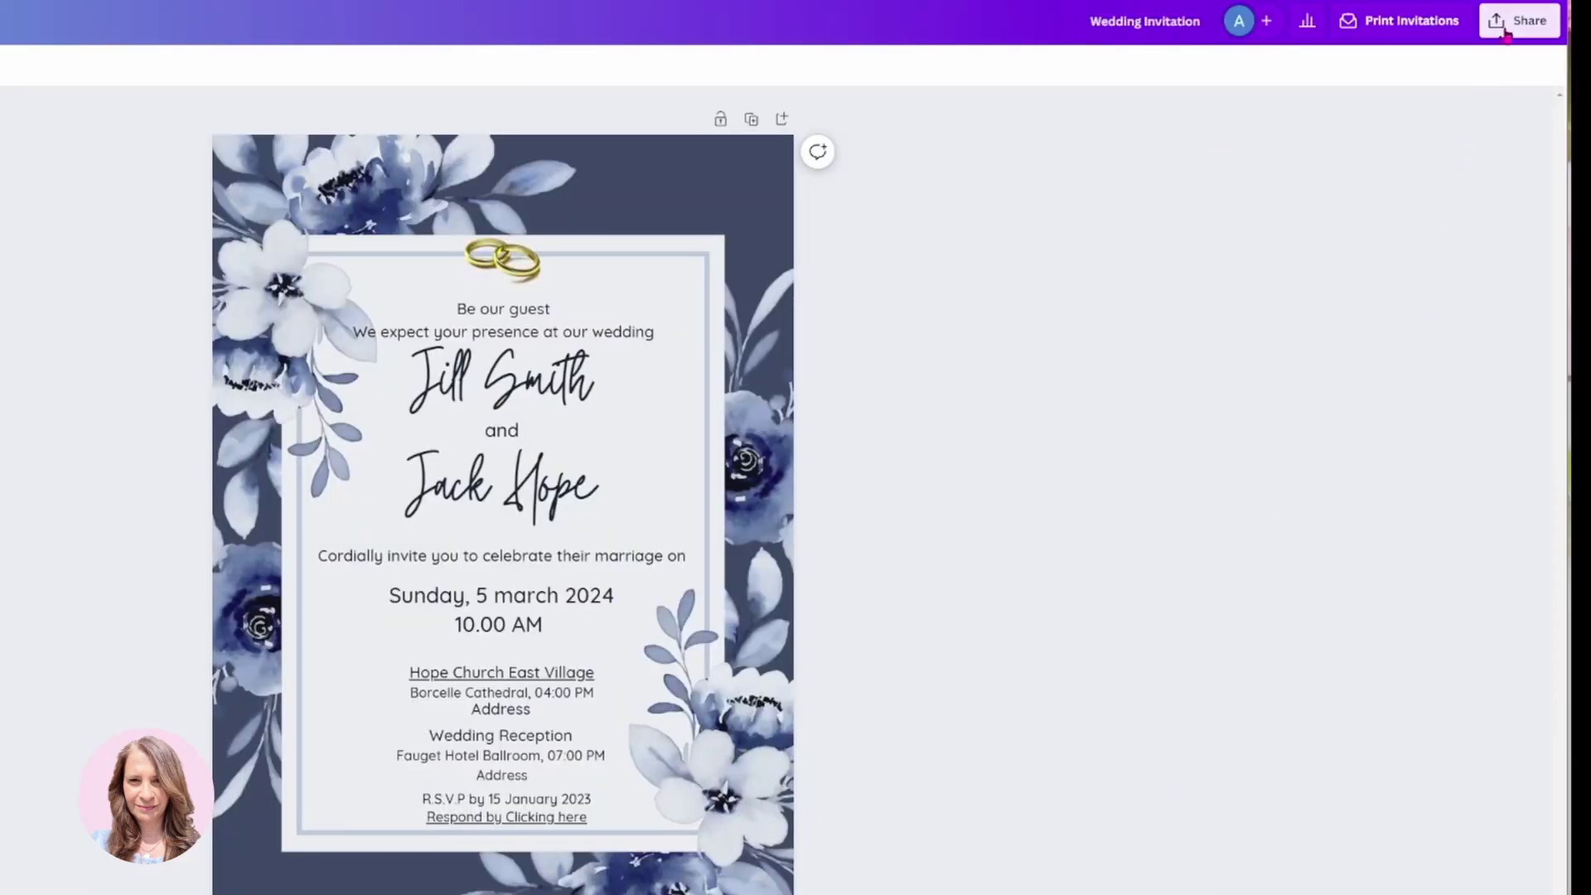
Copy a public view link for the Canva invitation and switch back to Outlook.
left_click(1505, 34)
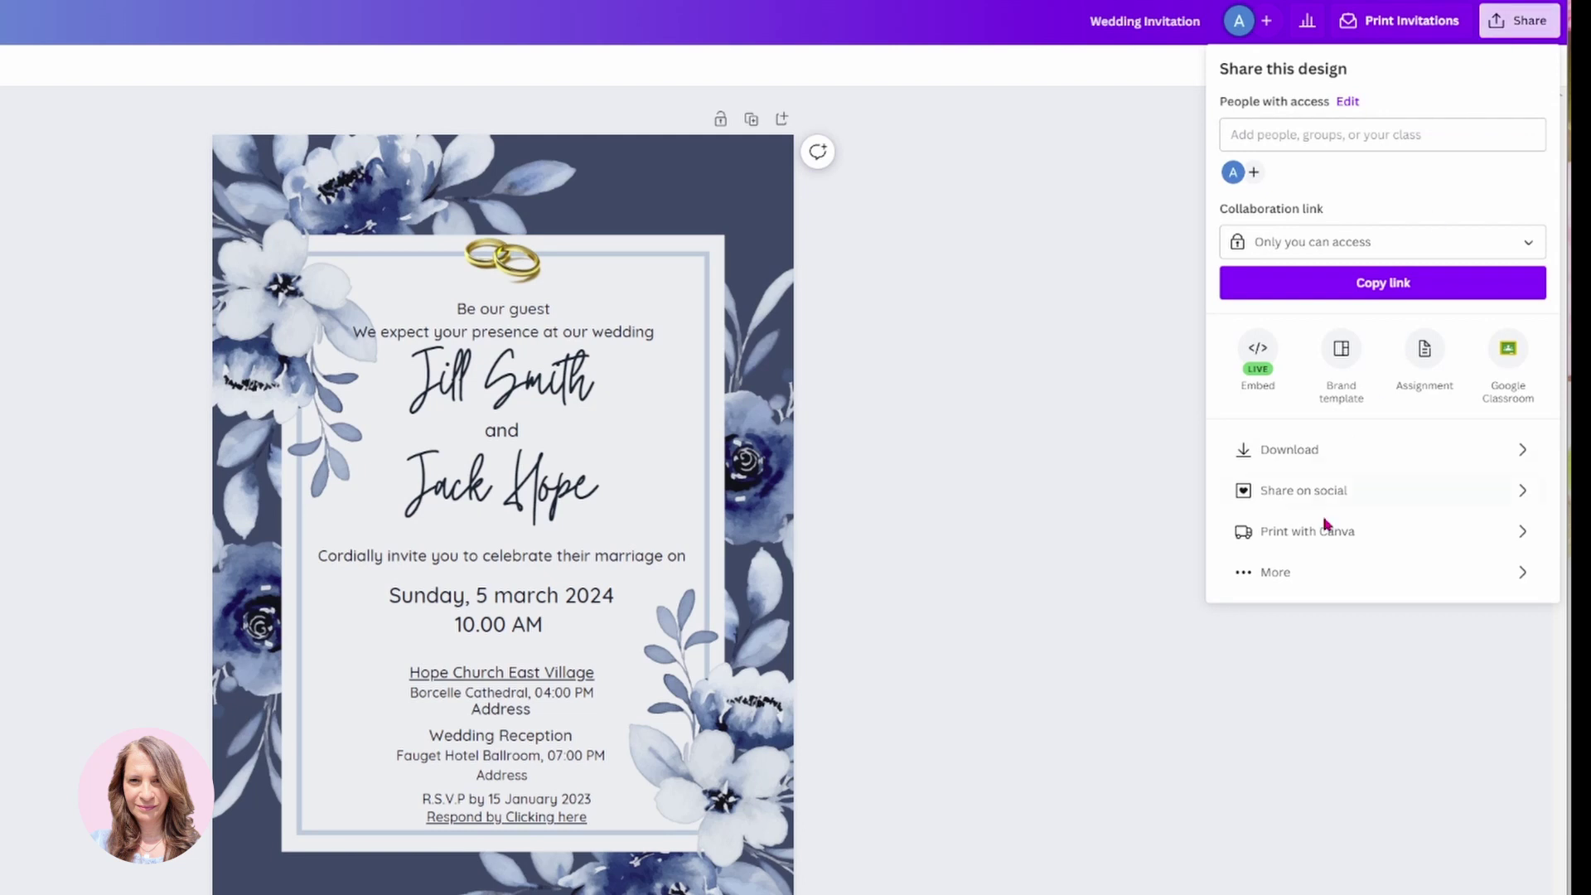
left_click(1275, 580)
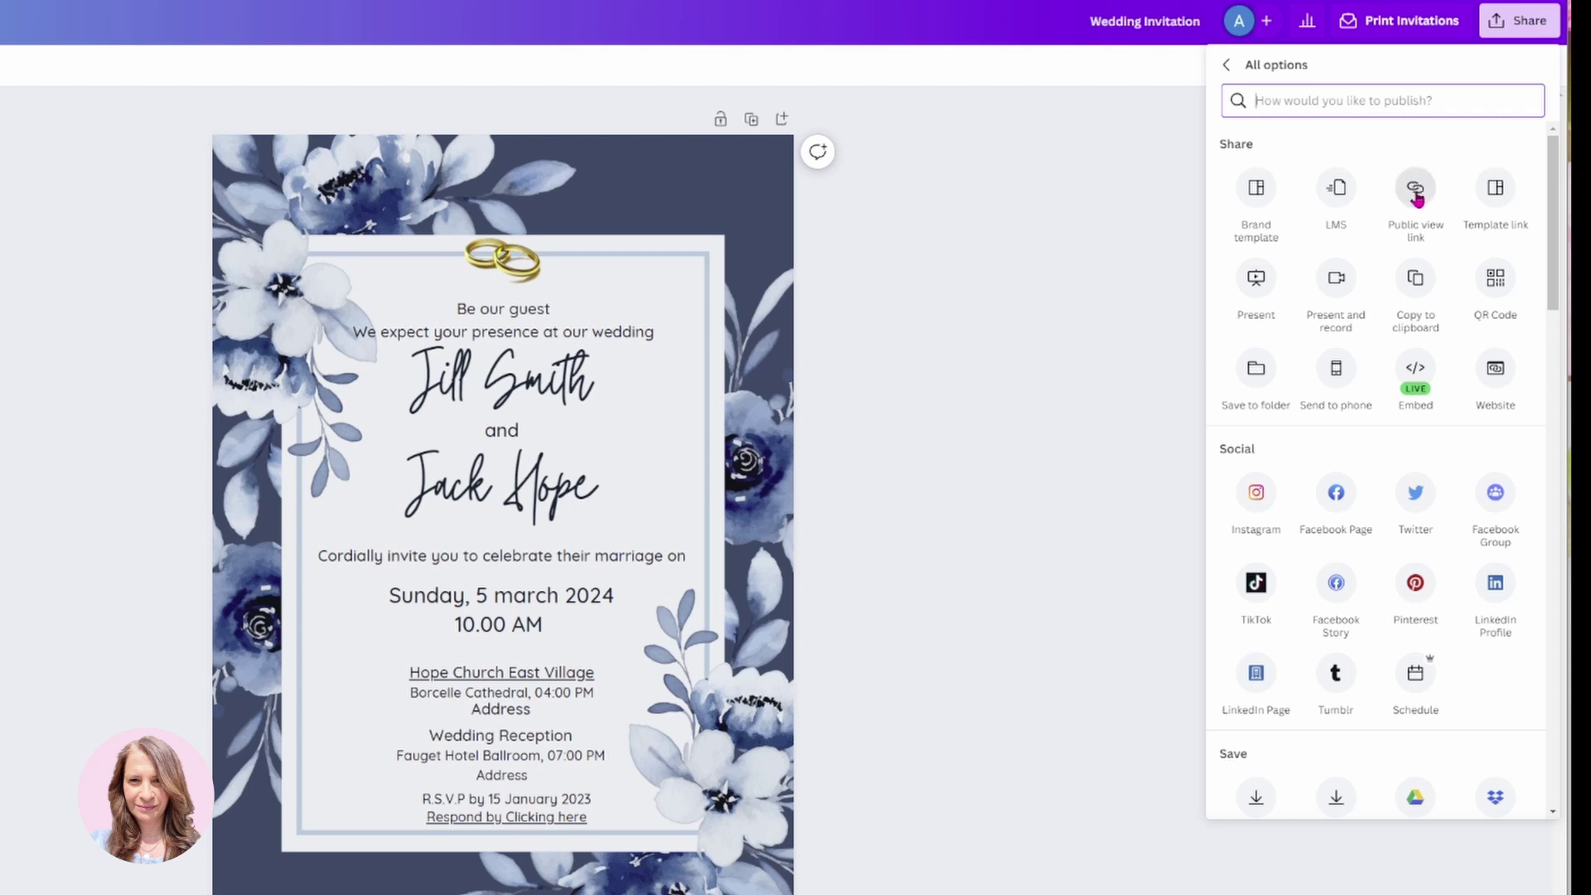
left_click(1418, 192)
left_click(1523, 406)
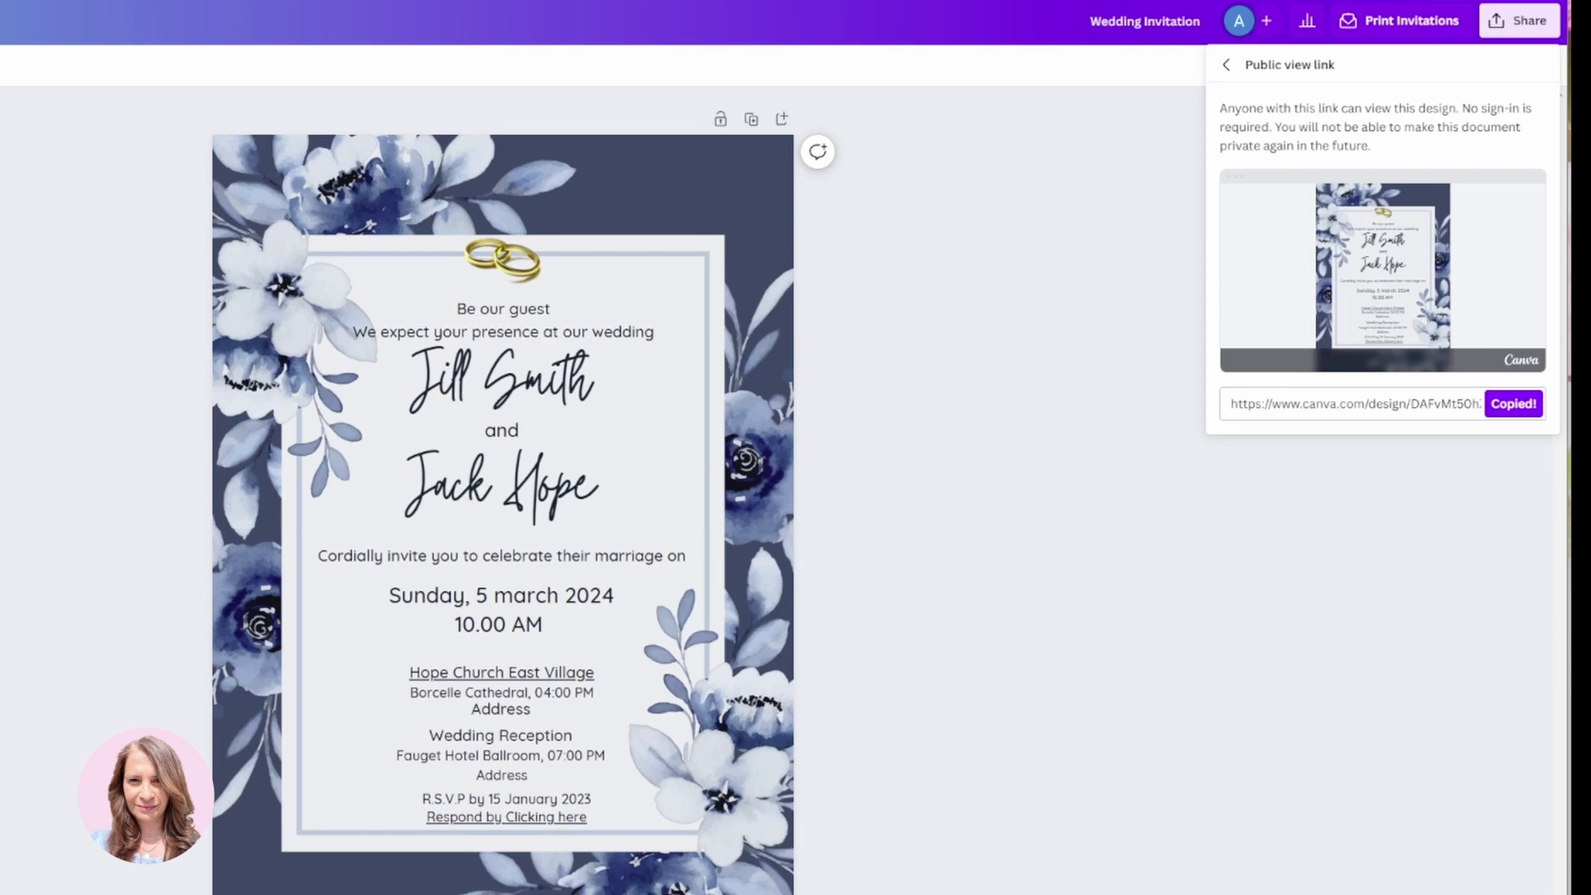
key("alt+Tab")
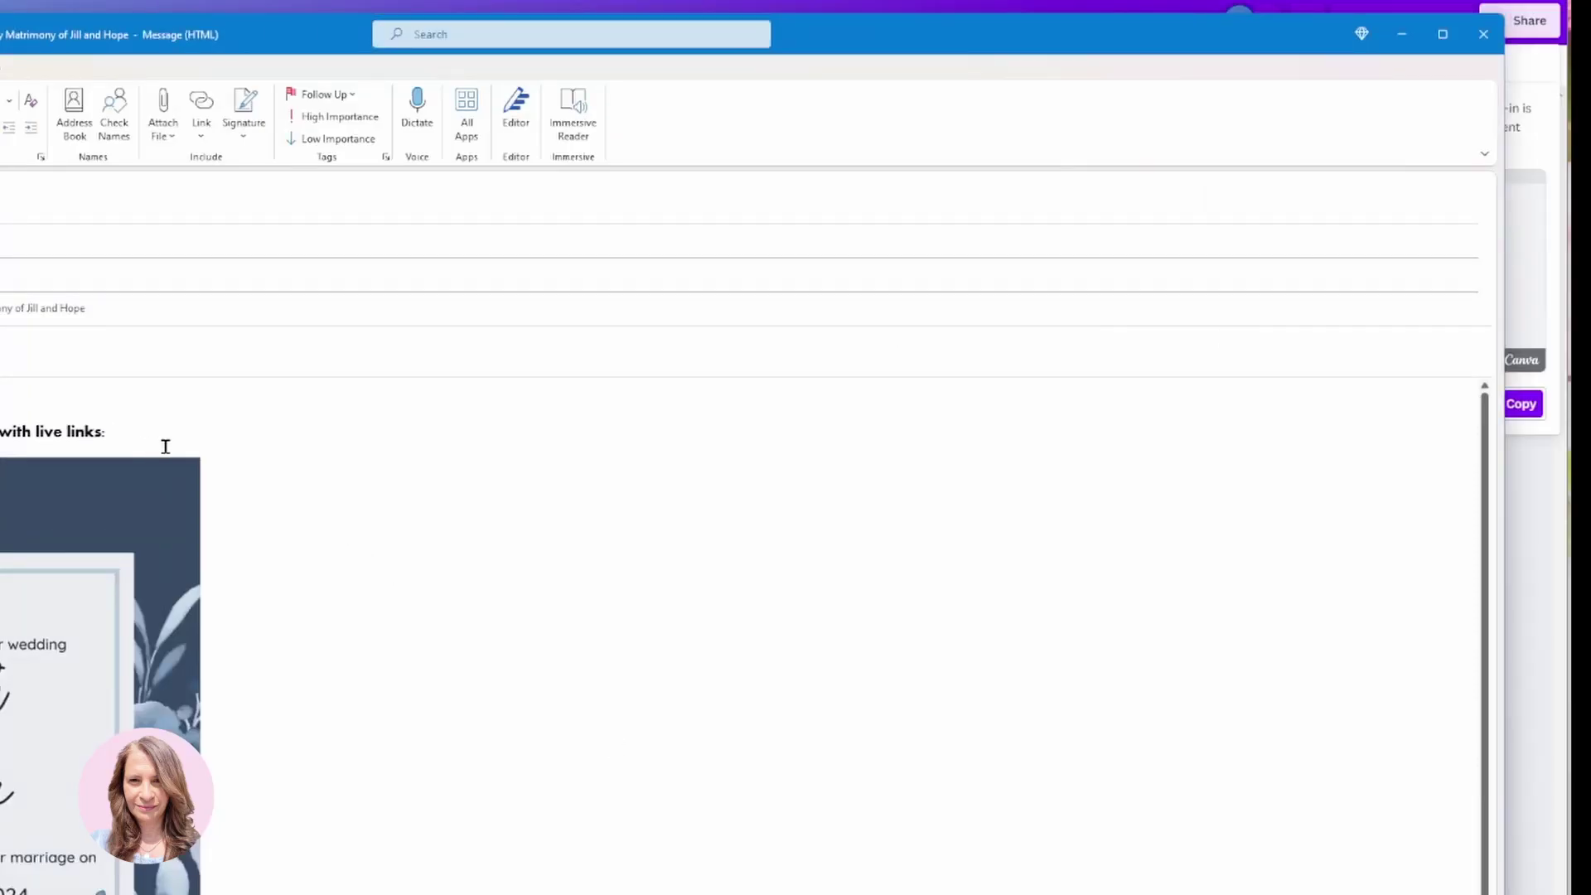
Paste the Canva public view link after the RSVP line in the Outlook draft.
key("ctrl+v")
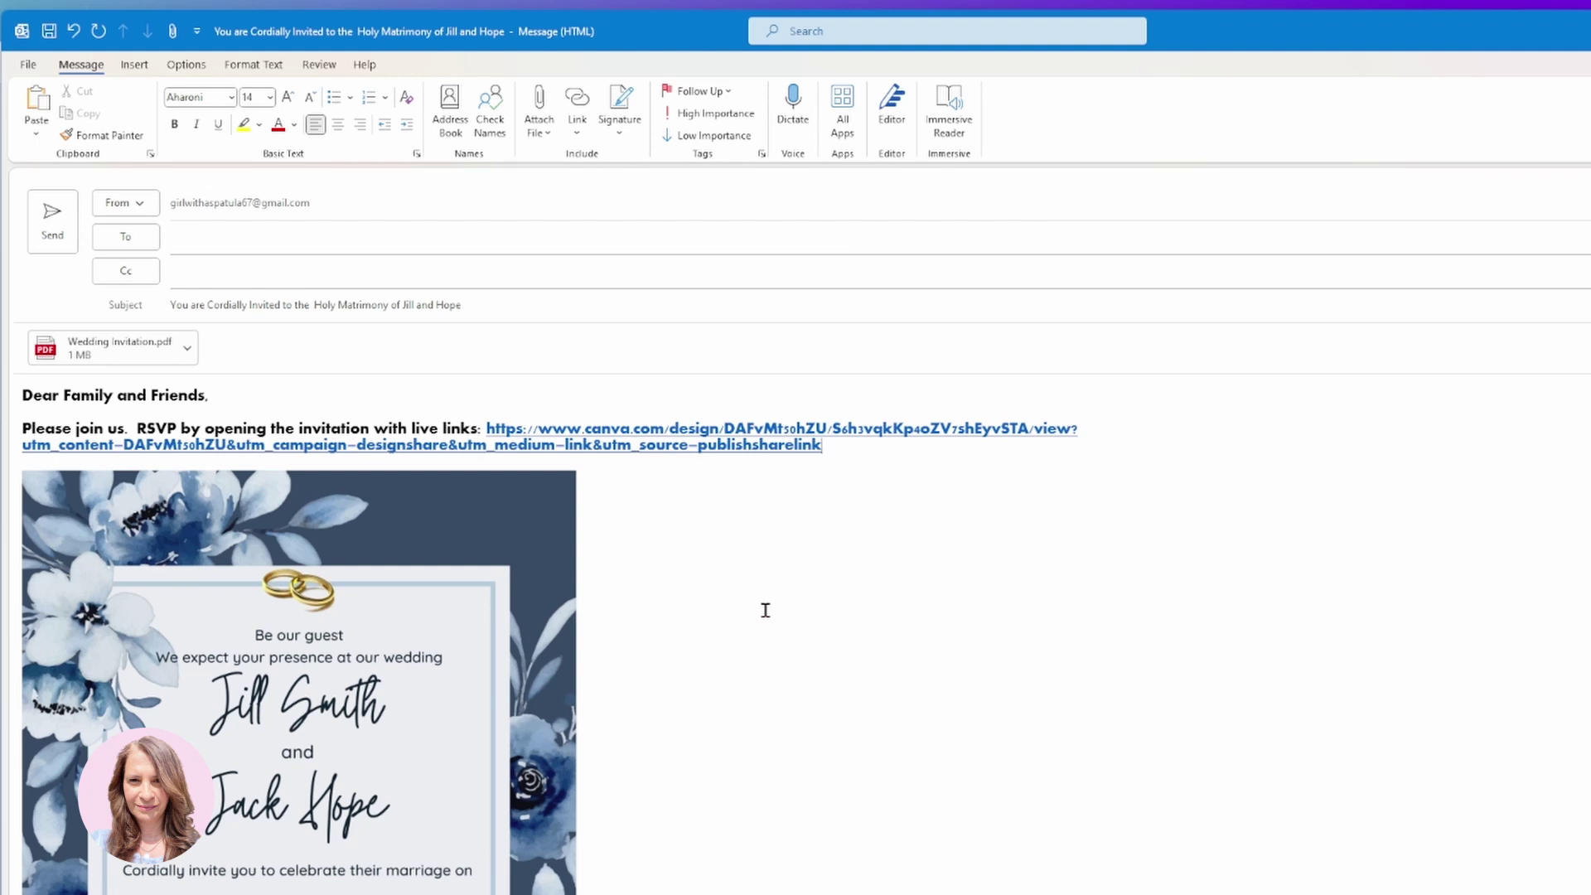
scroll(765, 610, "down", 1)
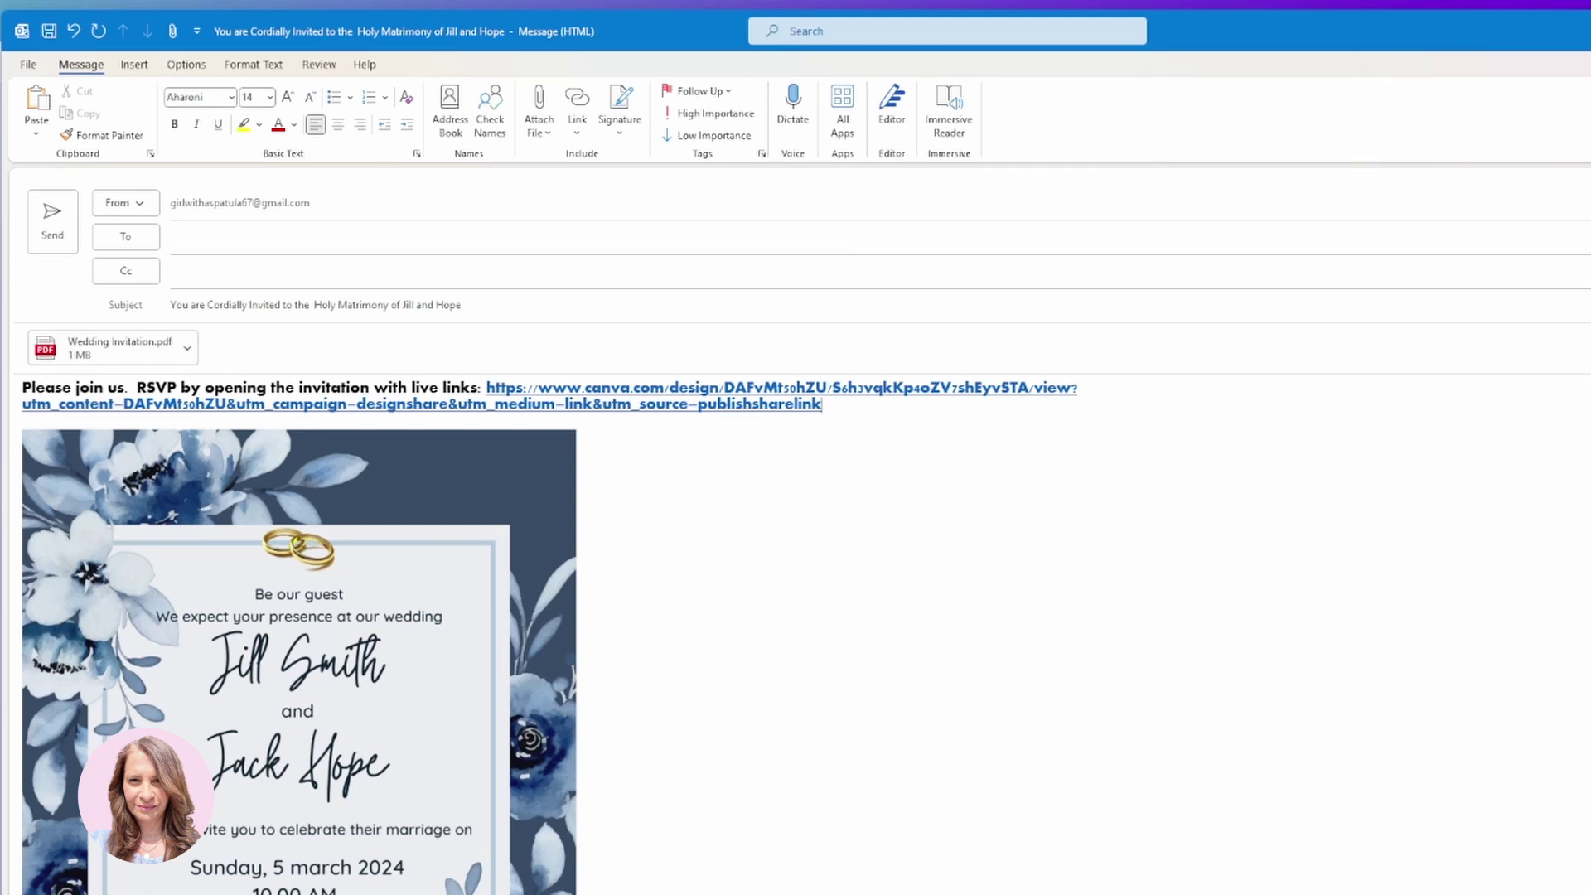
scroll(437, 890, "up", 1)
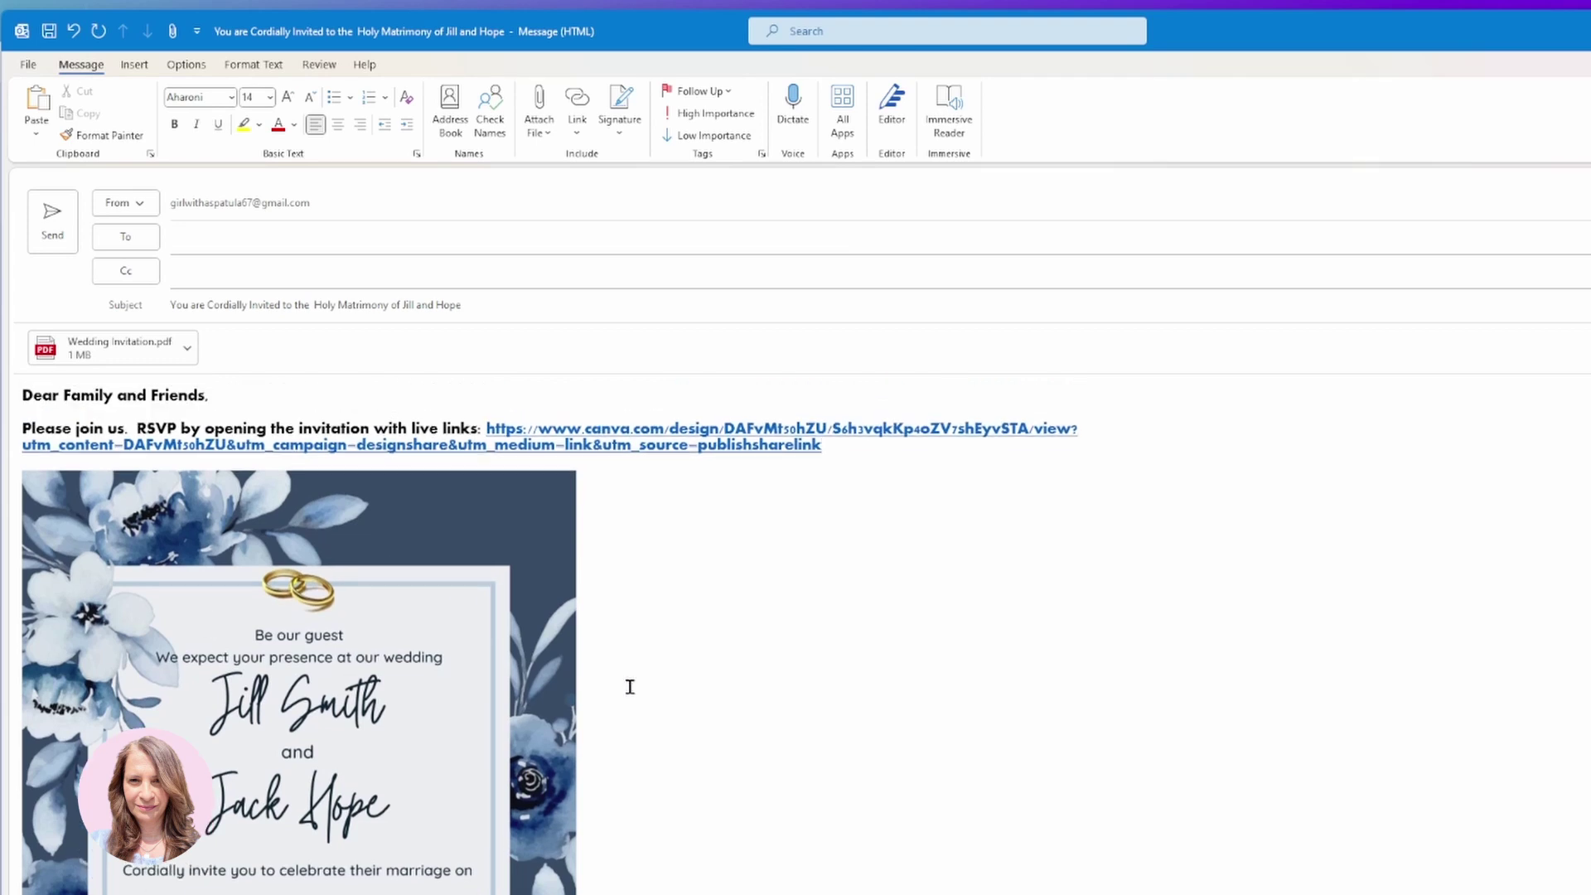
Open the attached Wedding Invitation PDF for viewing.
left_click(707, 508)
scroll(707, 508, "down", 5)
scroll(703, 541, "up", 5)
double_click(95, 352)
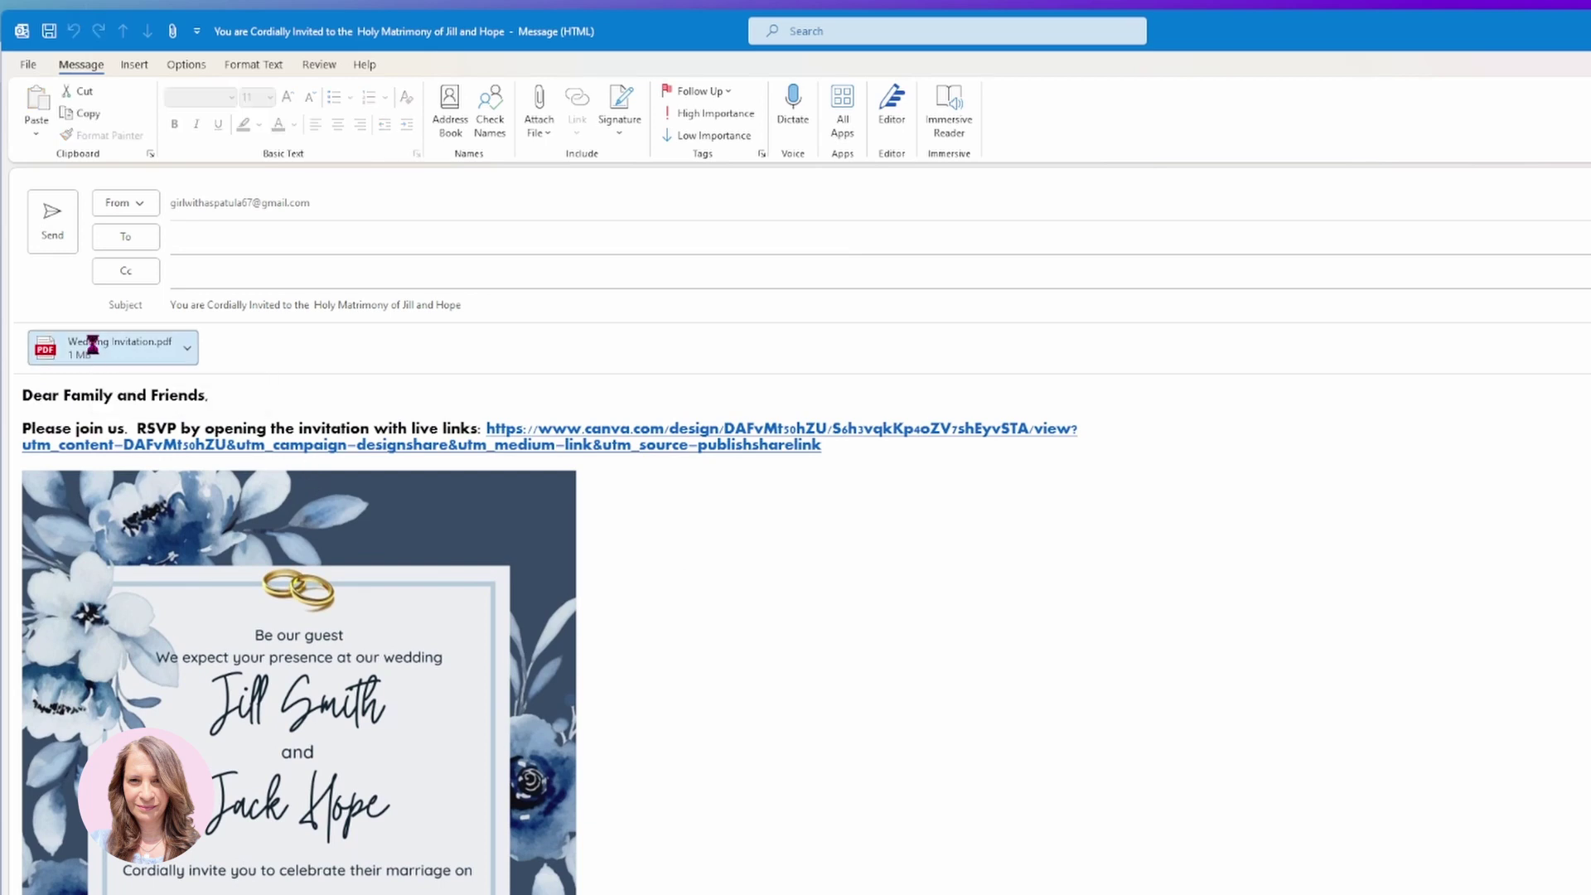
left_click(848, 591)
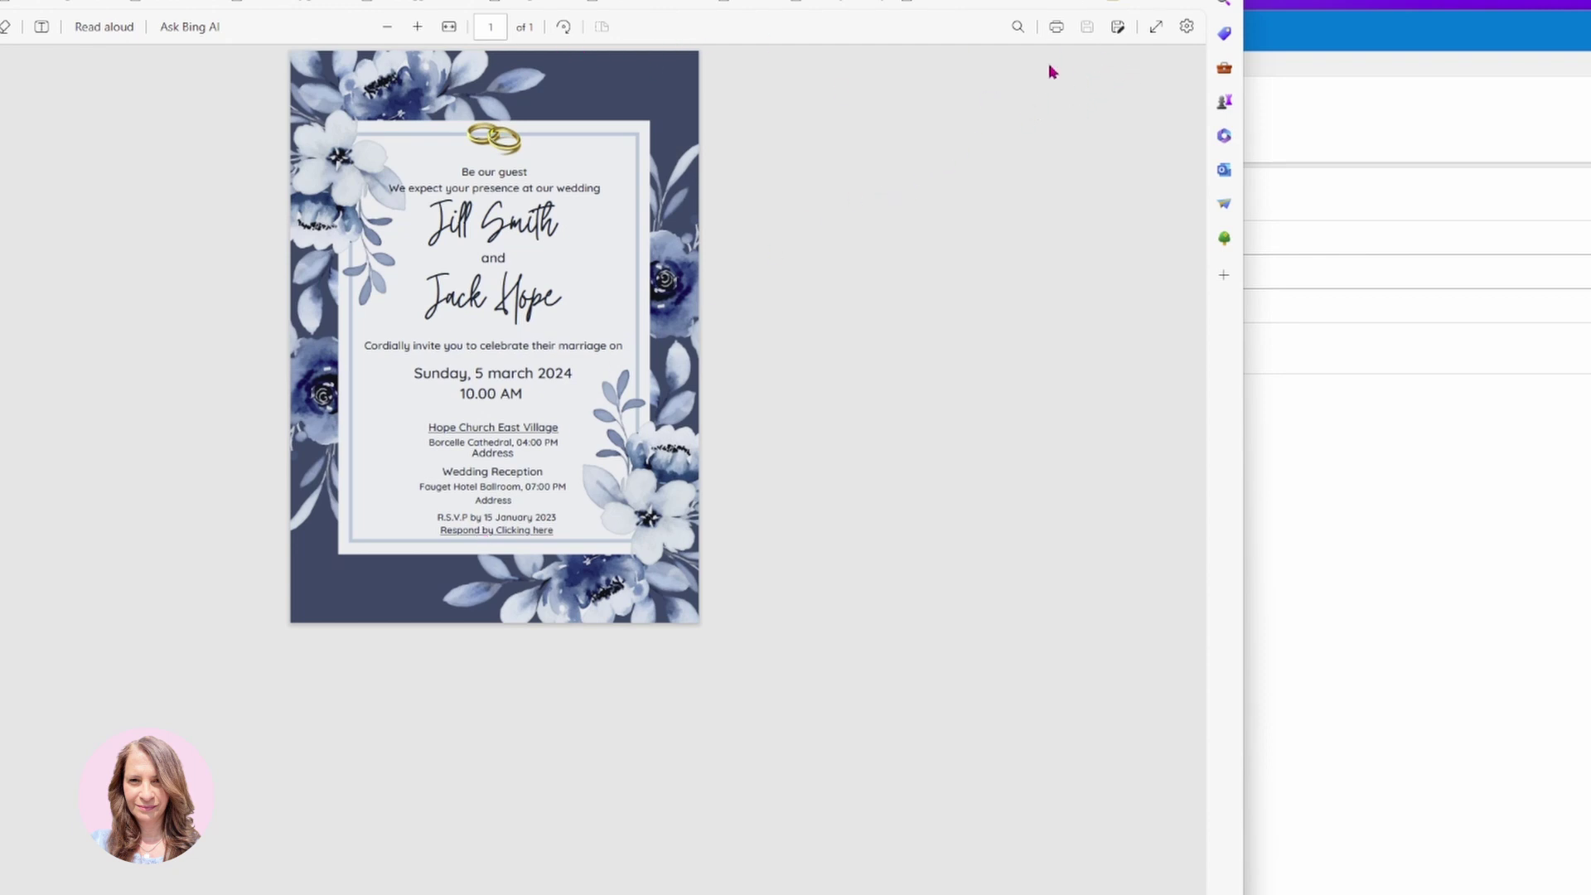
Zoom the invitation in two levels and confirm the Hope Church East Village link opens Google Maps.
left_click(418, 27)
left_click(418, 27)
left_click(417, 26)
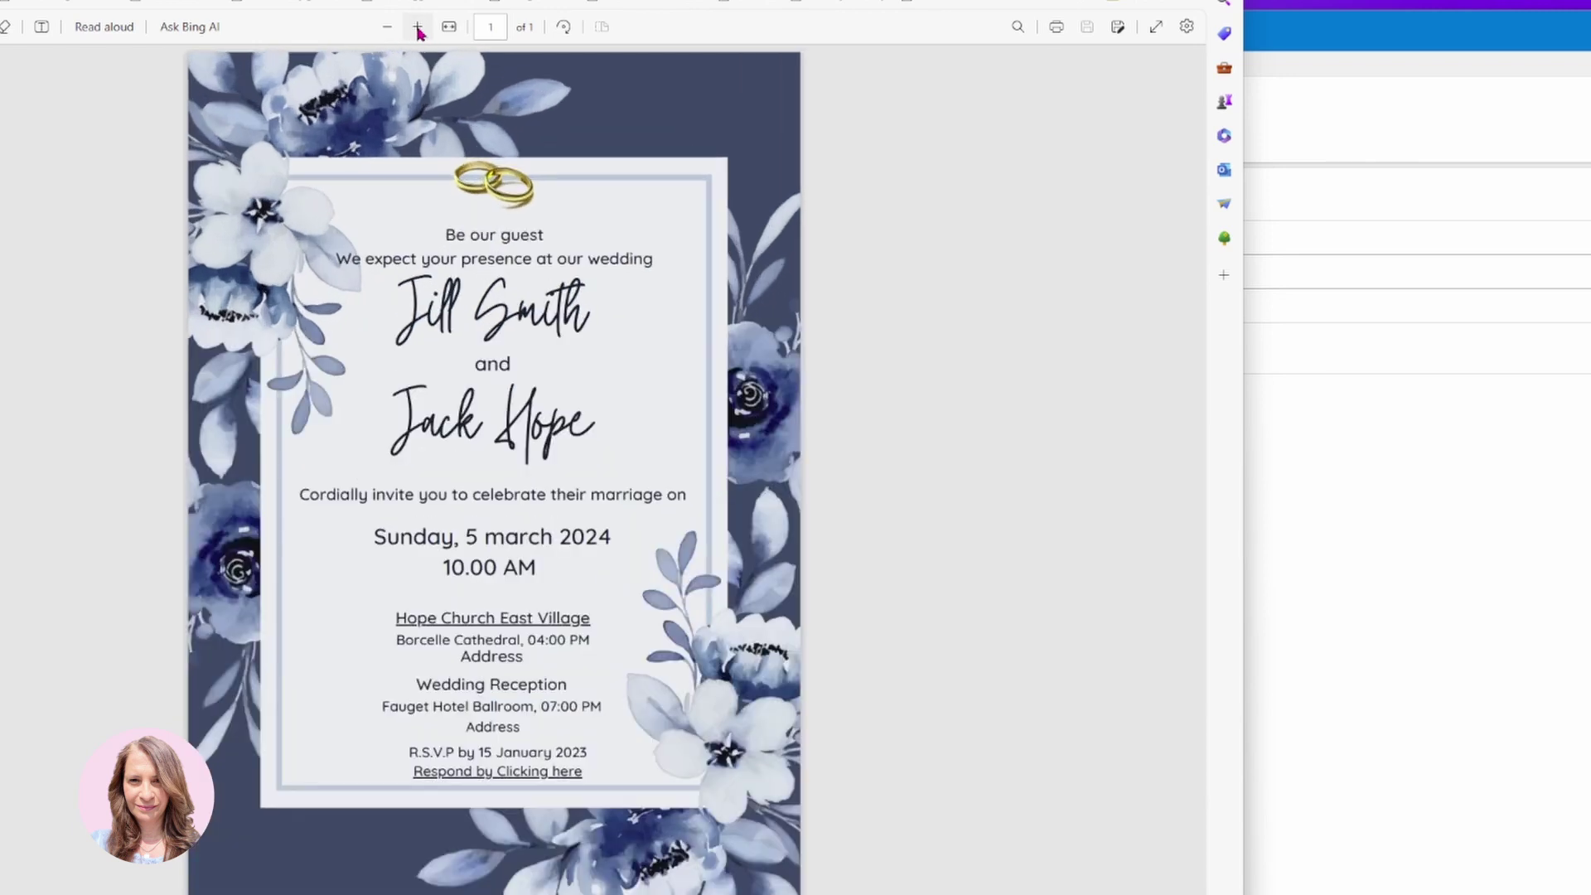
left_click(445, 622)
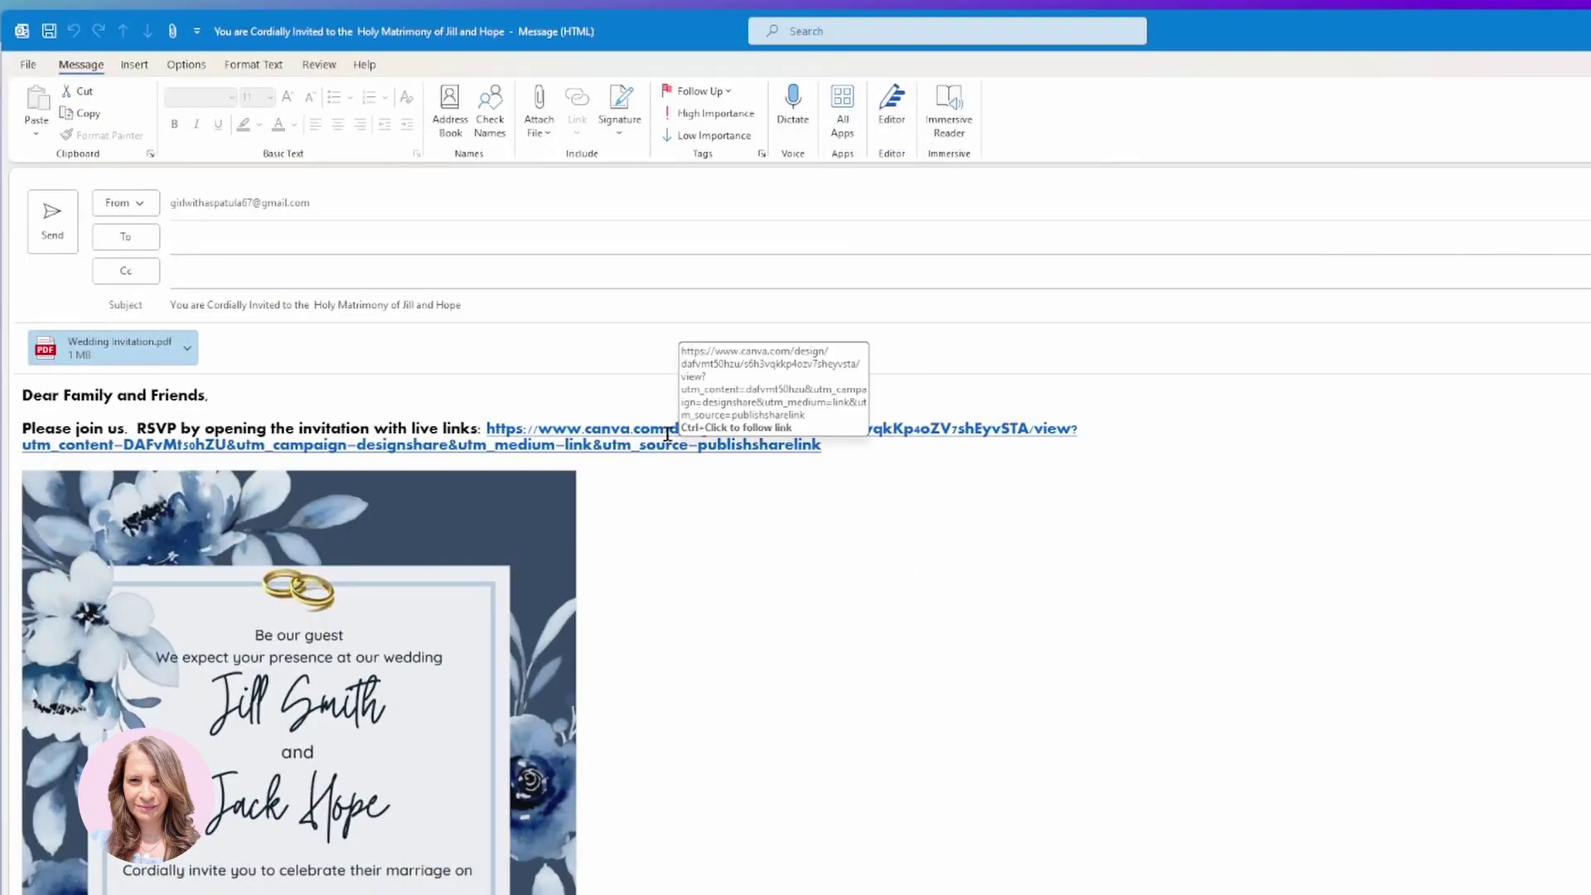
View the invitation via the Canva link, then show the 50-card 5 x 7in print offer.
left_click(667, 434, "ctrl")
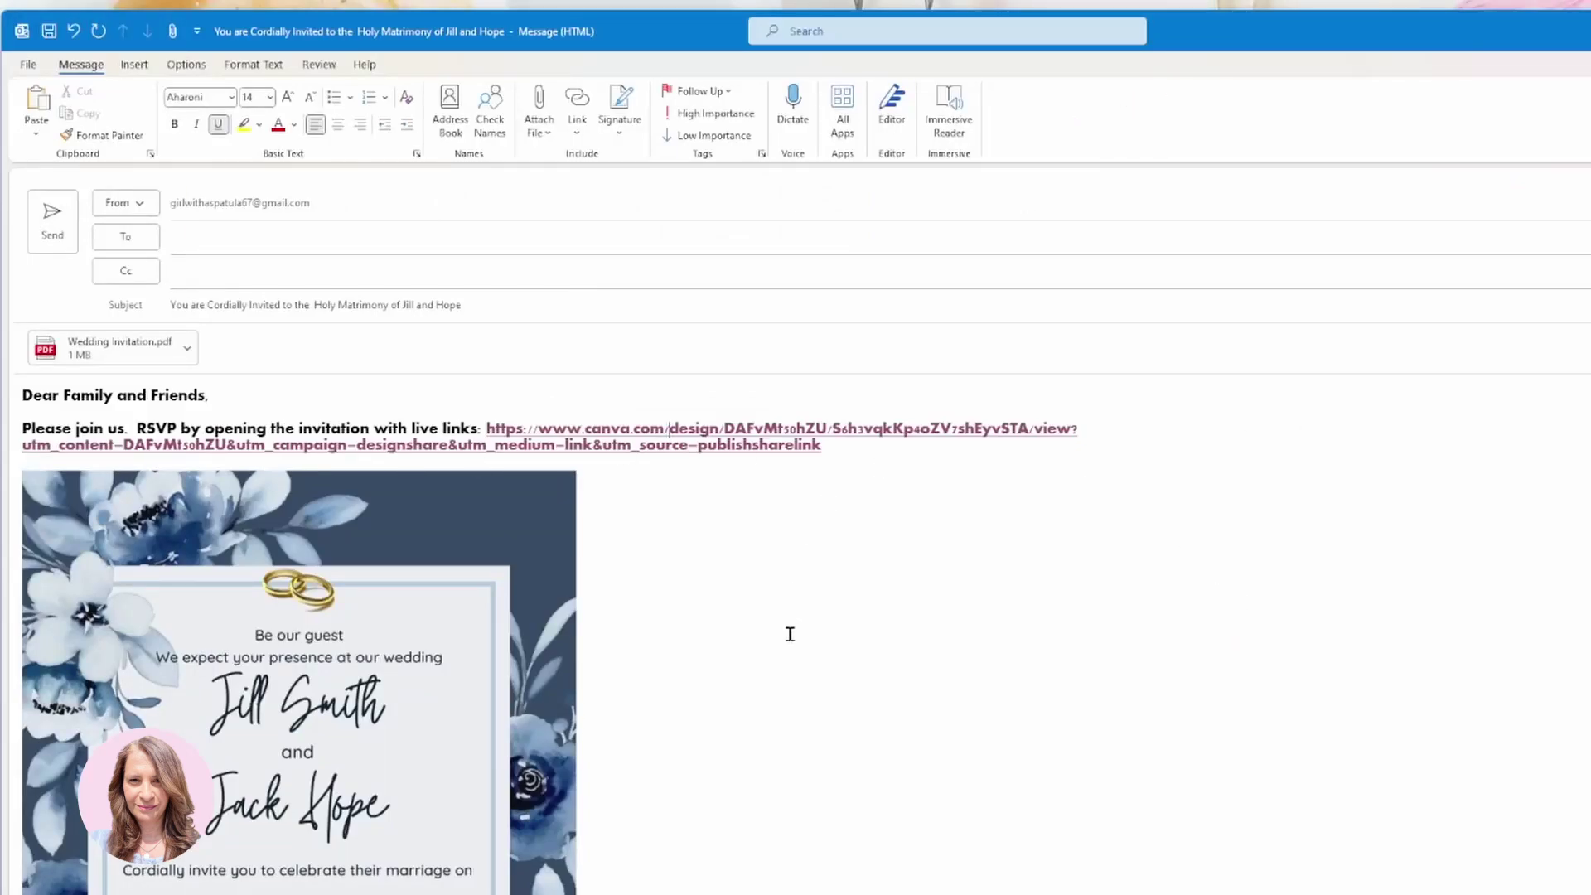
scroll(782, 757, "down", 1)
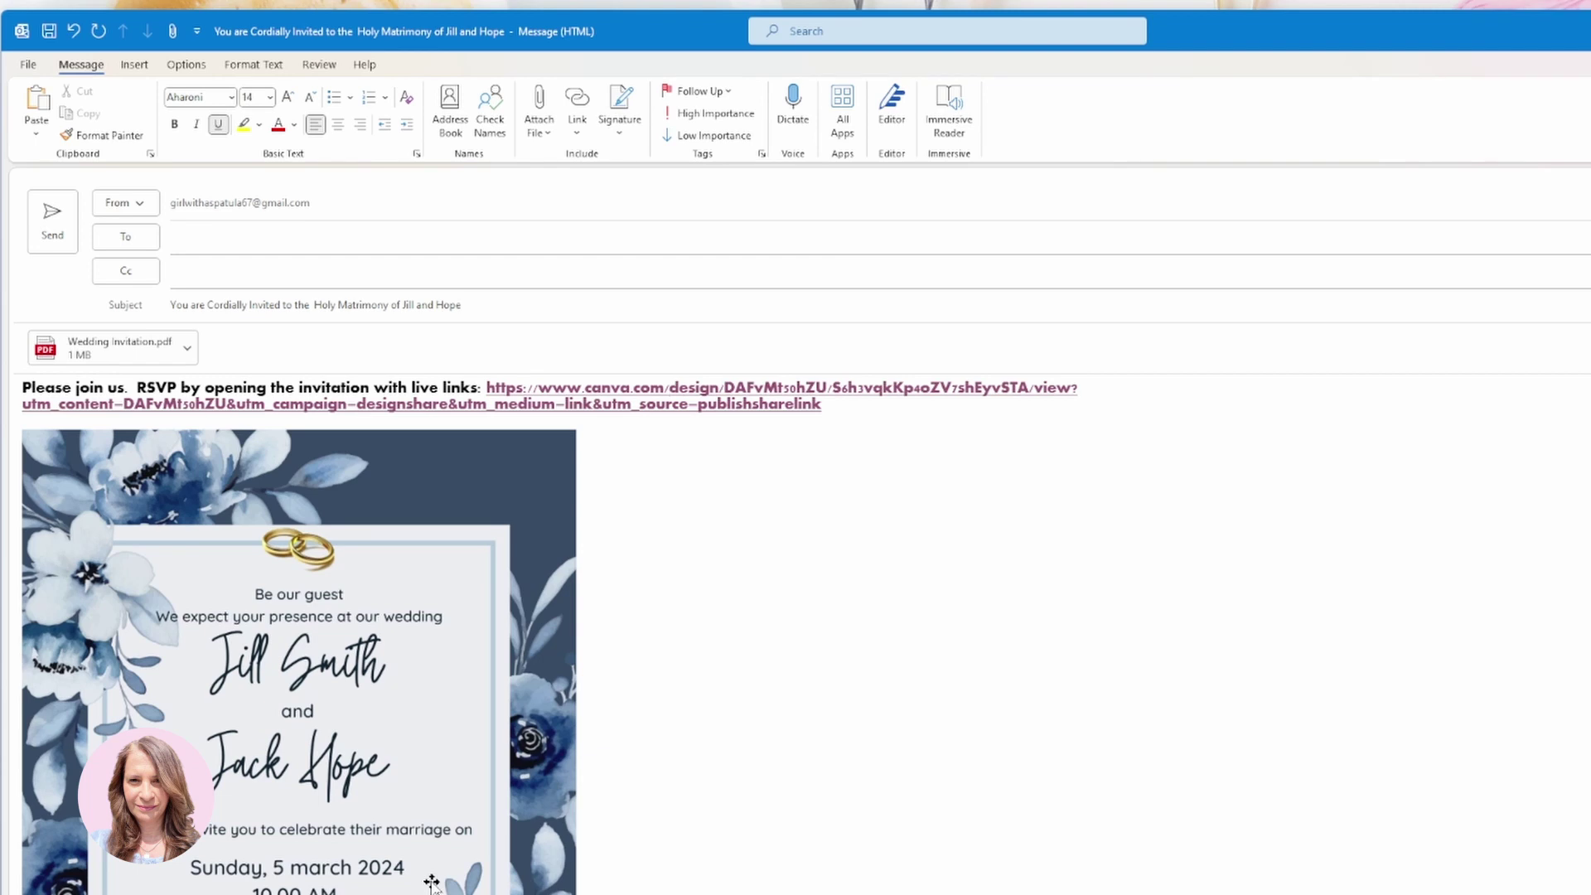
scroll(806, 862, "down", 1)
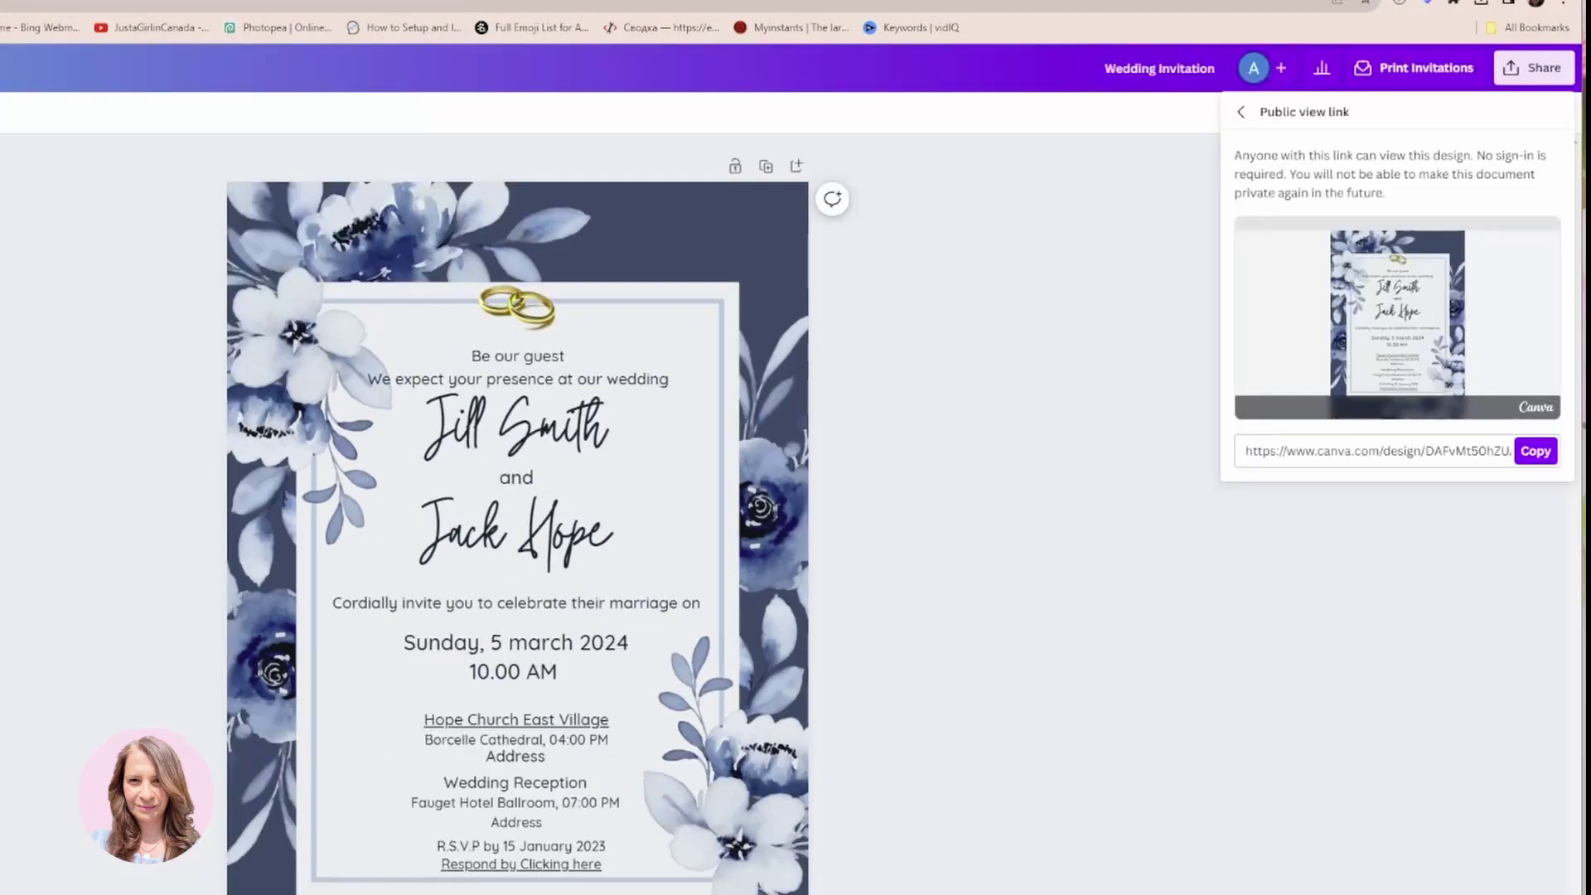
left_click(1046, 300)
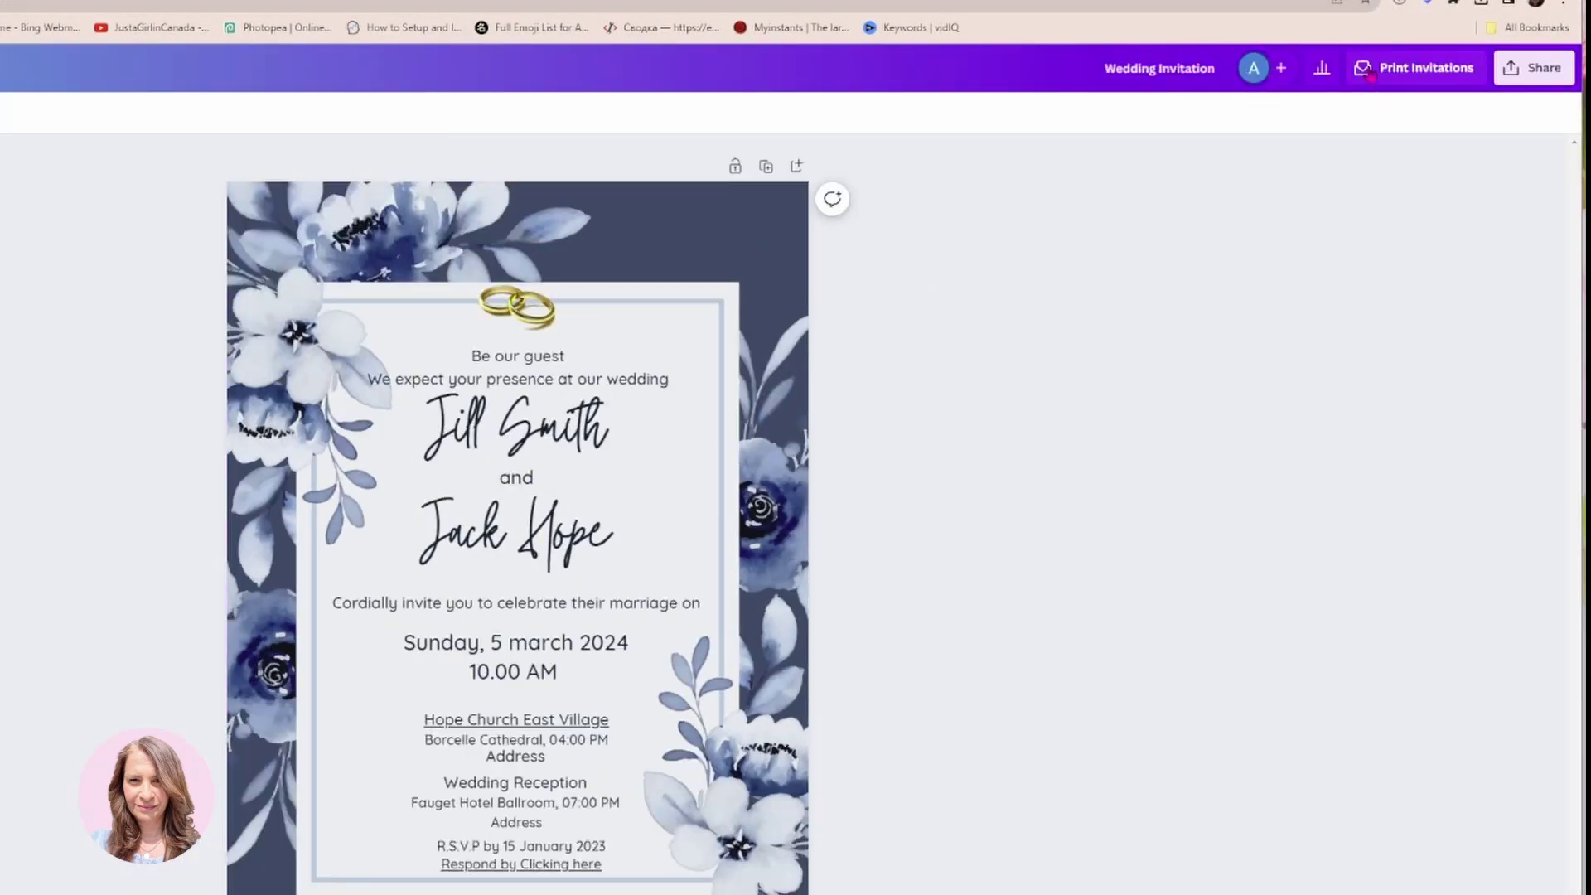
left_click(1365, 73)
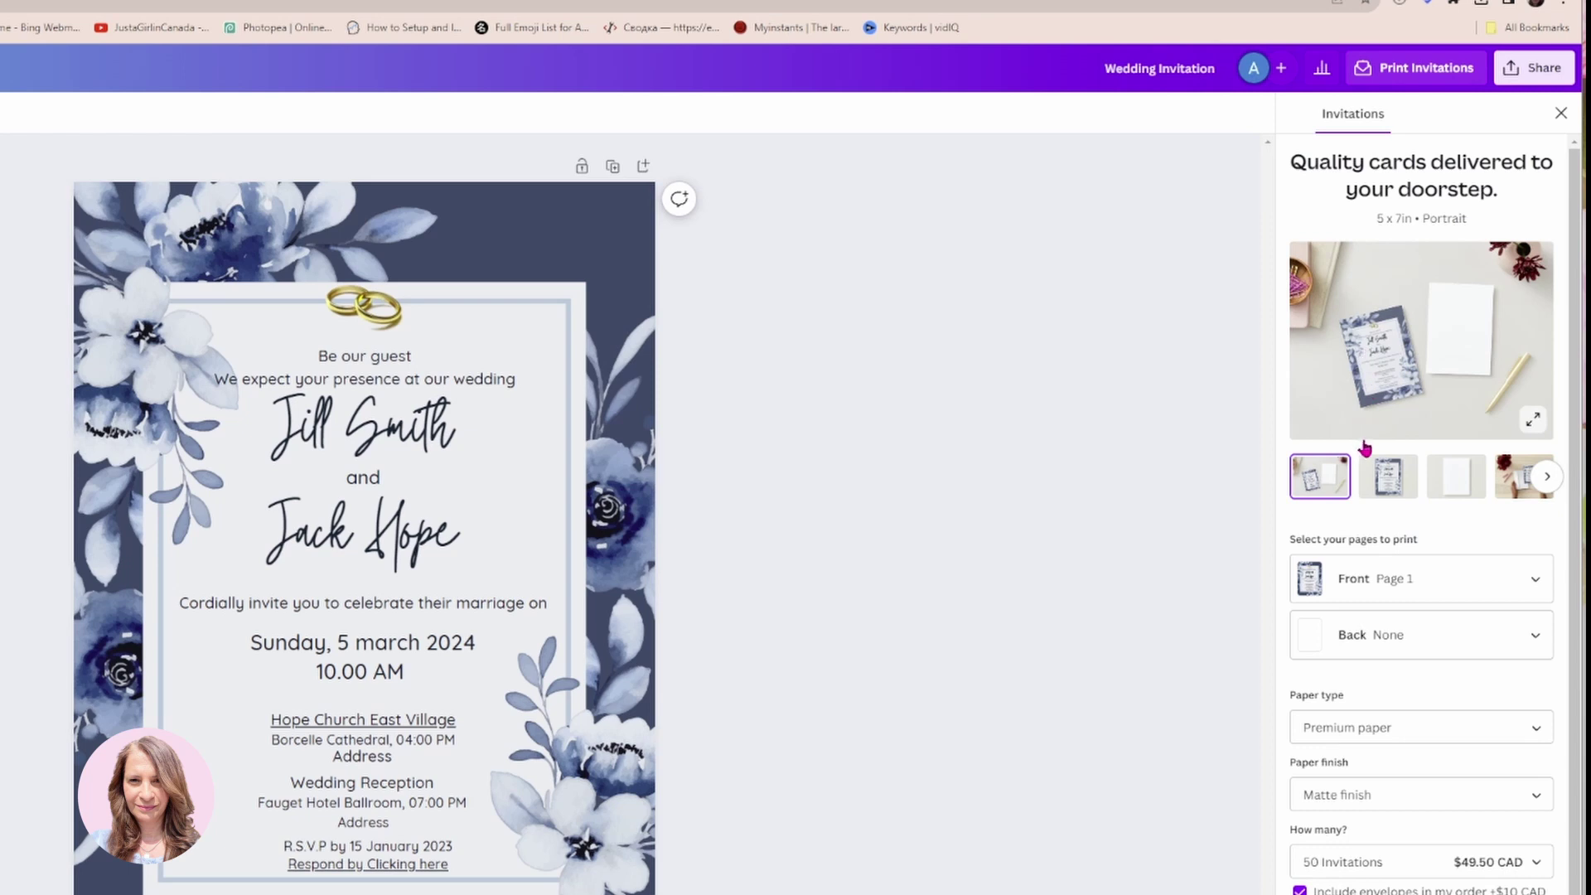